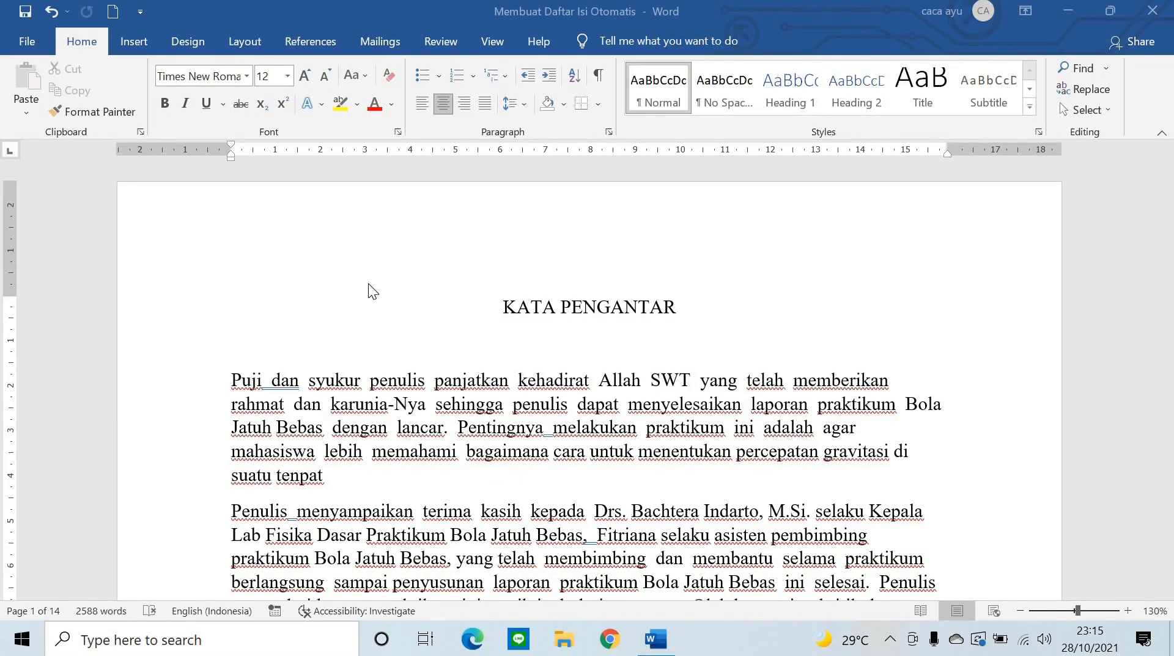
- Apply the Heading 1 style to the KATA PENGANTAR title
{"action": "scroll", "coordinate": [593, 300], "scroll_direction": "down", "scroll_amount": 20}
{"action": "scroll", "coordinate": [605, 300], "scroll_direction": "down", "scroll_amount": 8}
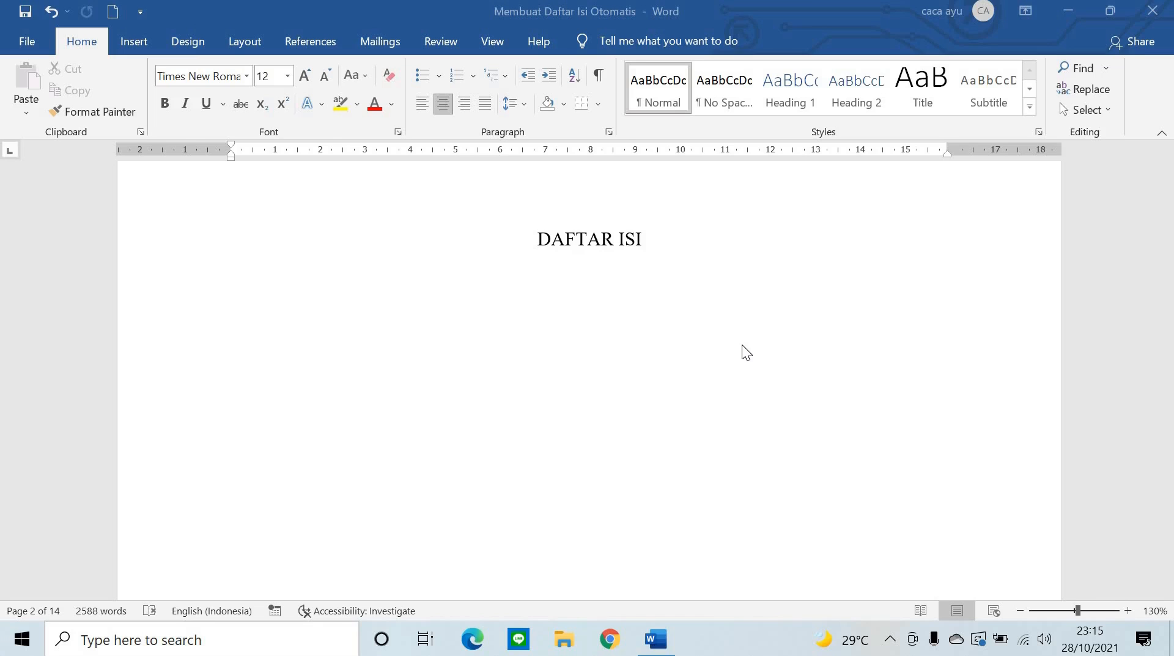
{"action": "scroll", "coordinate": [743, 346], "scroll_direction": "up", "scroll_amount": 18}
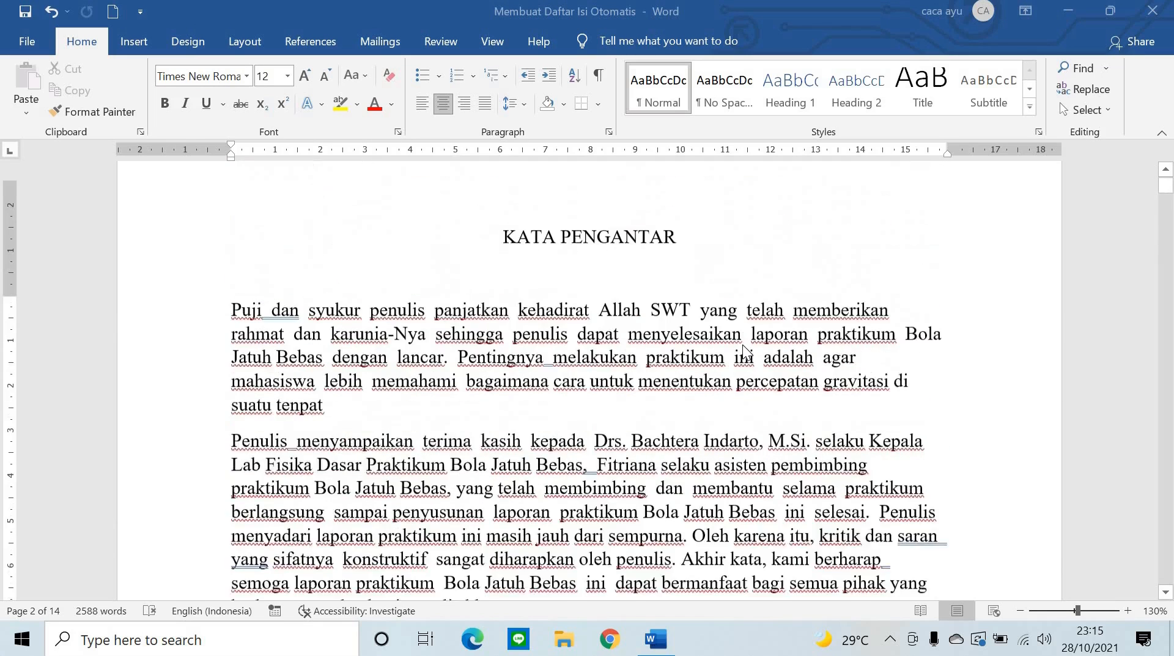
{"action": "scroll", "coordinate": [743, 344], "scroll_direction": "up", "scroll_amount": 2}
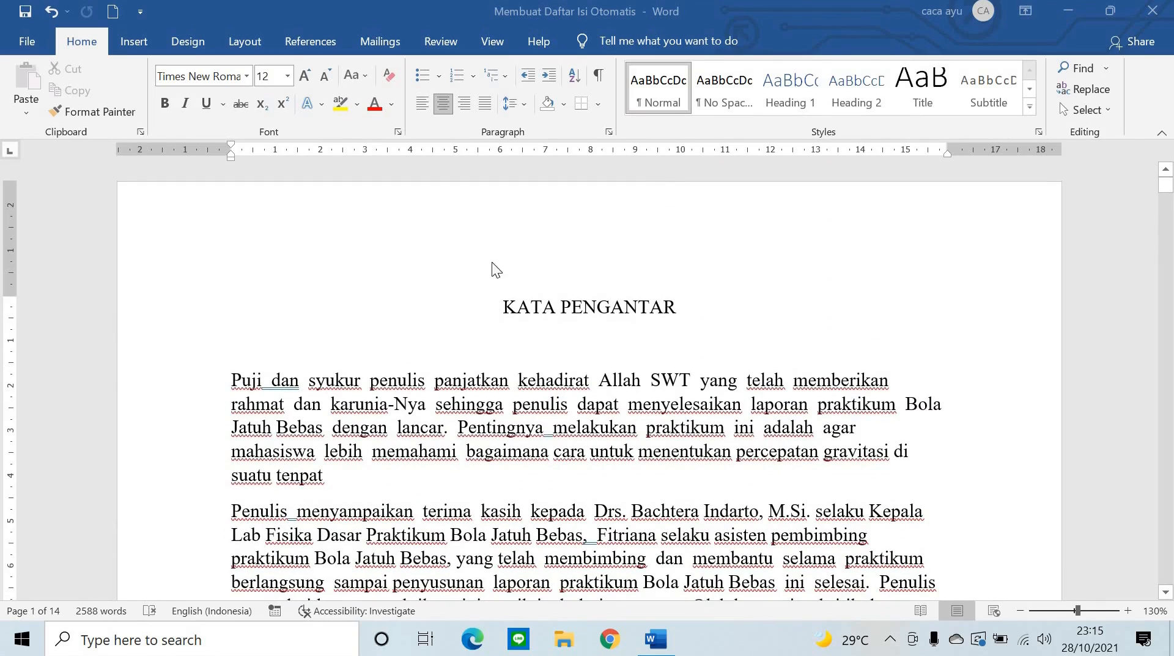
{"action": "left_click_drag", "start_coordinate": [503, 309], "coordinate": [691, 309]}
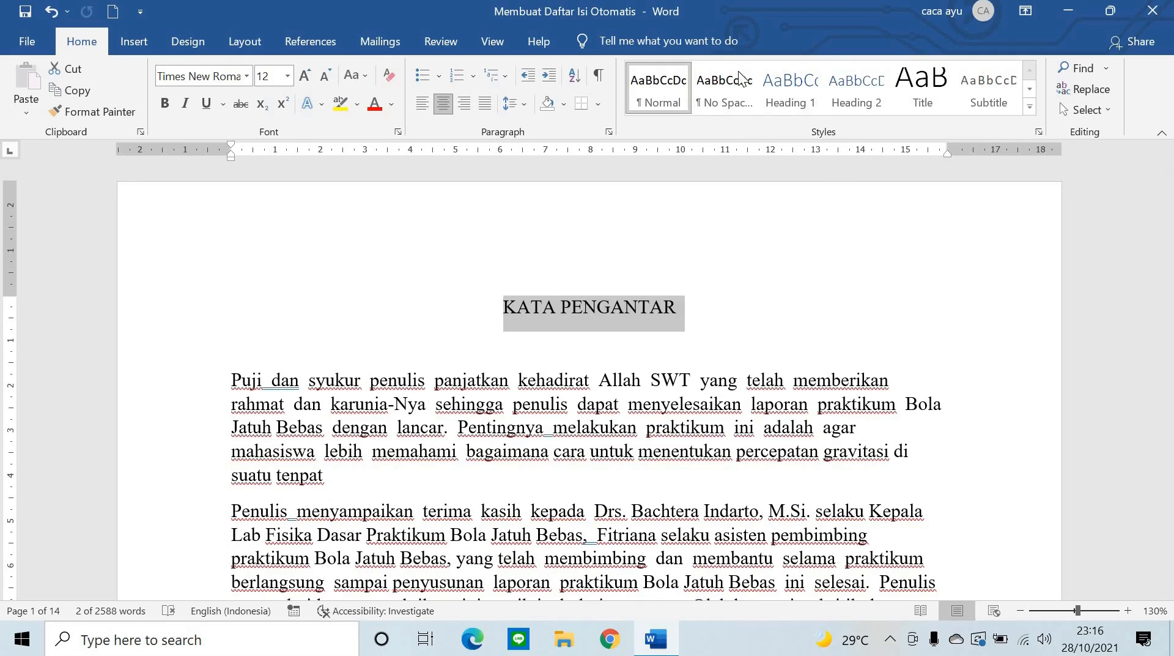
{"action": "right_click", "coordinate": [788, 87]}
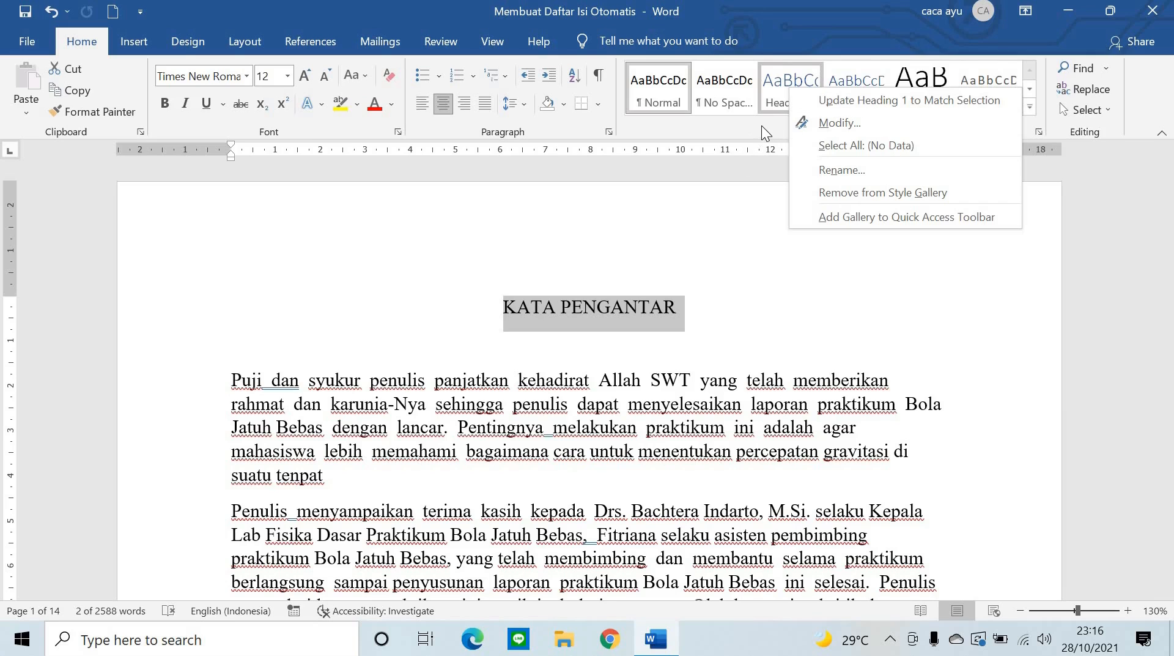
{"action": "left_click", "coordinate": [772, 89]}
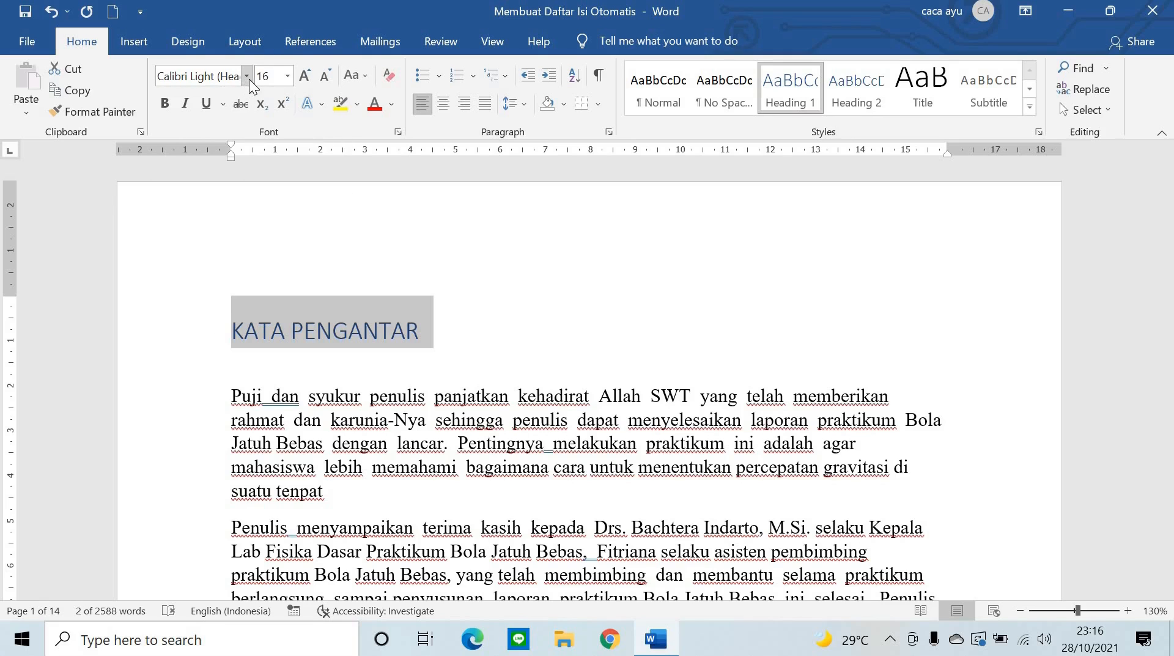
- Update Heading 1 to match the title's centred Times New Roman 12 formatting
{"action": "left_click", "coordinate": [51, 12]}
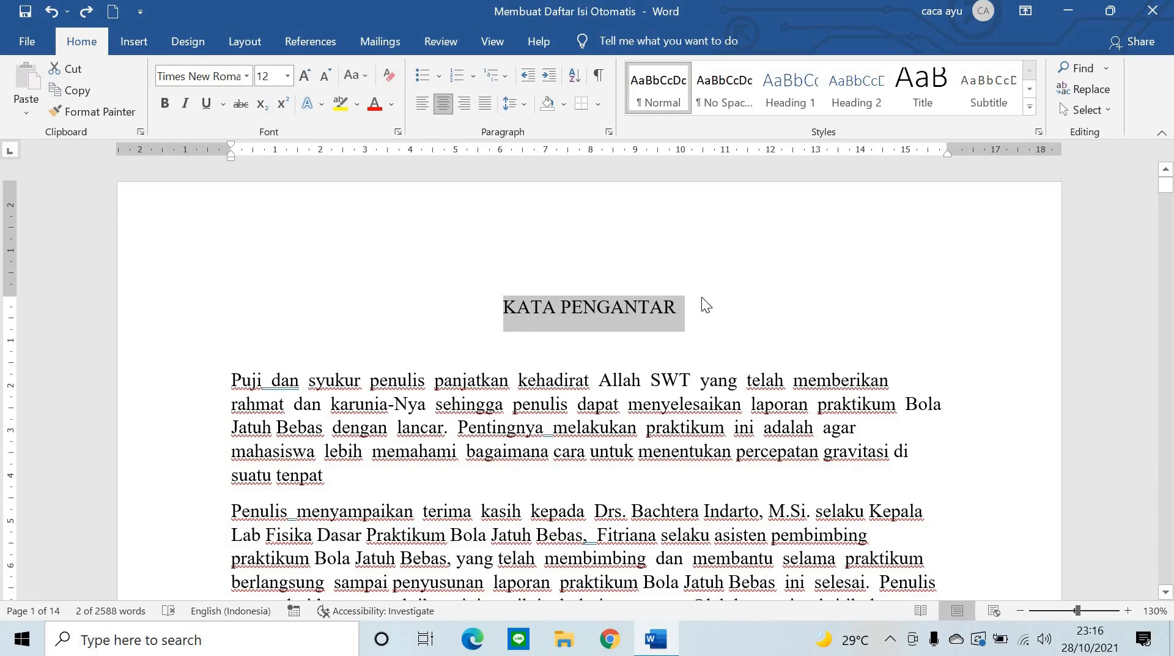
{"action": "left_click", "coordinate": [802, 92]}
{"action": "right_click", "coordinate": [802, 90]}
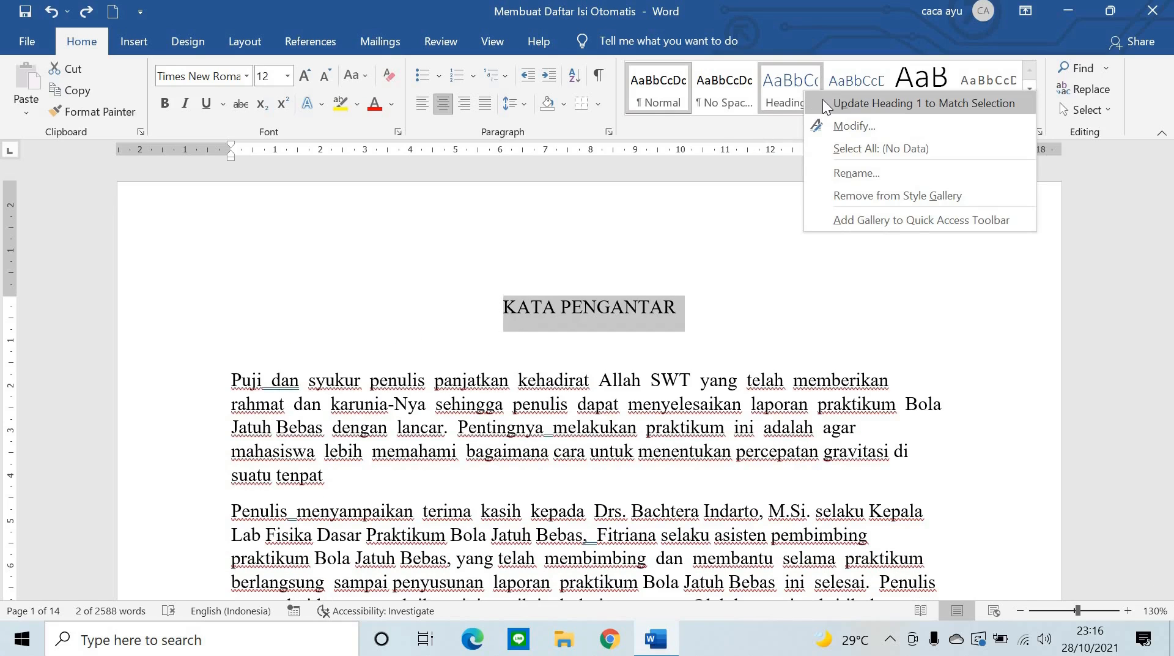
{"action": "left_click", "coordinate": [824, 99]}
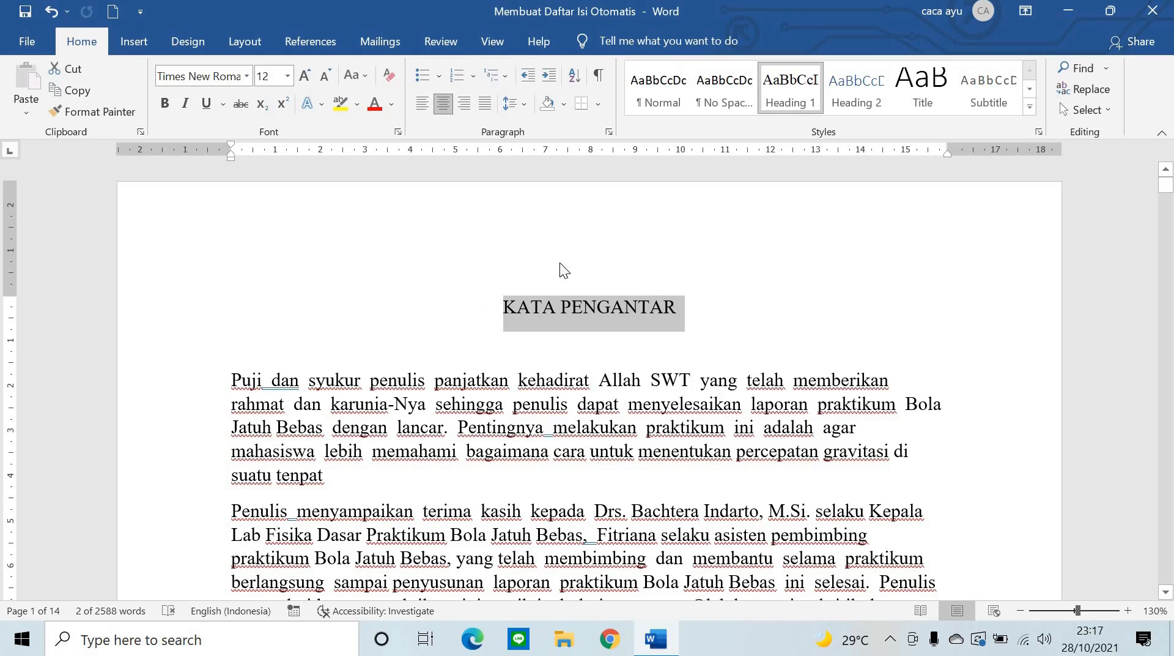
- Apply Heading 1 to the DAFTAR ISI title on page 2, keeping it centred
{"action": "scroll", "coordinate": [608, 306], "scroll_direction": "down", "scroll_amount": 20}
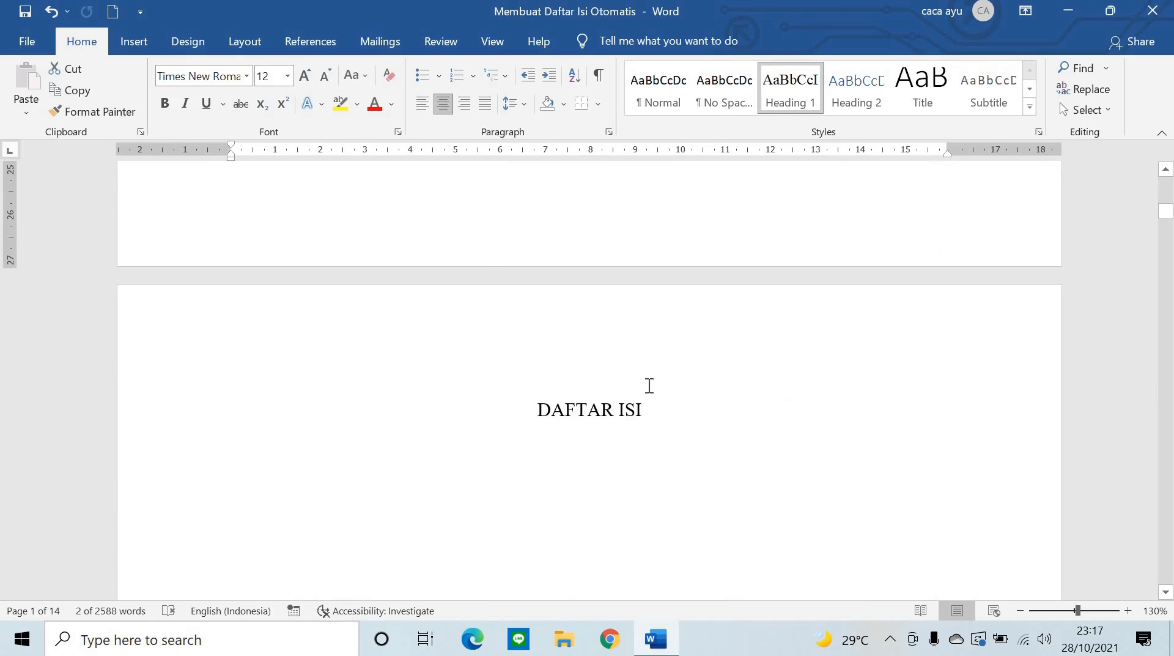
{"action": "left_click", "coordinate": [567, 422]}
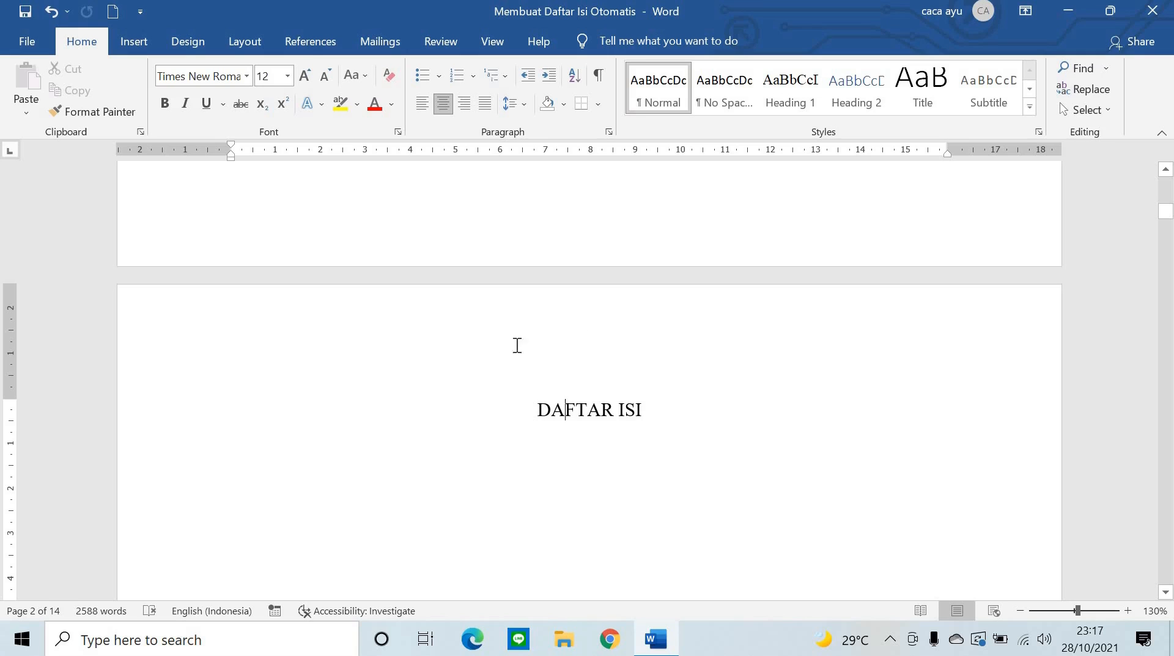
{"action": "left_click_drag", "start_coordinate": [541, 412], "coordinate": [731, 416]}
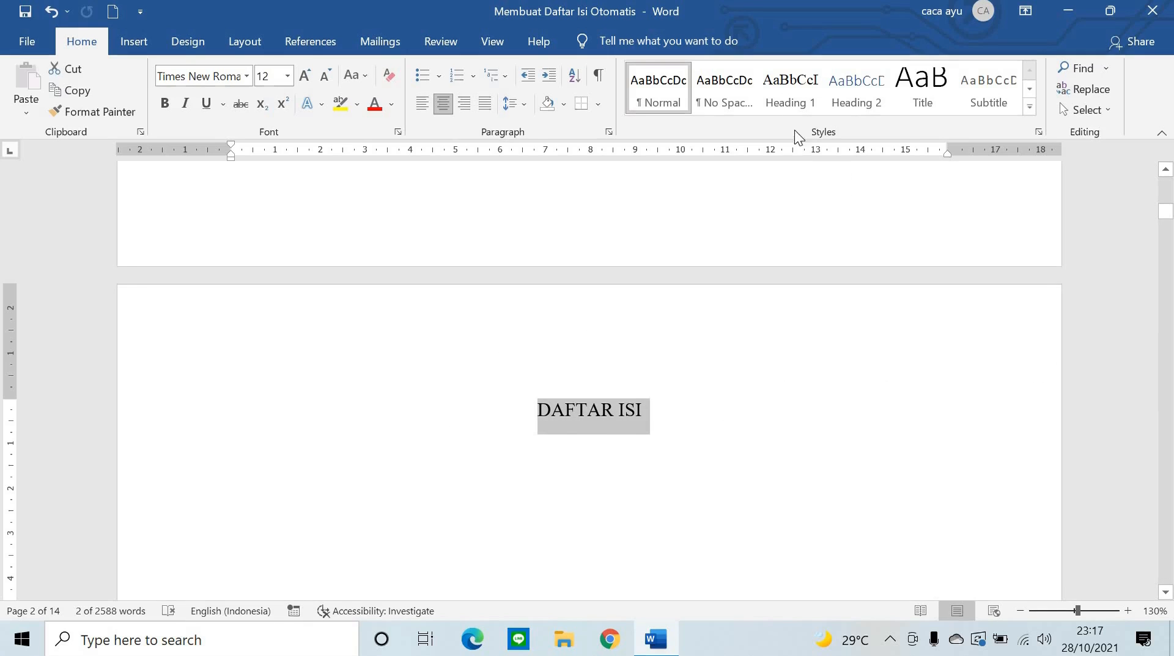
{"action": "left_click", "coordinate": [783, 98]}
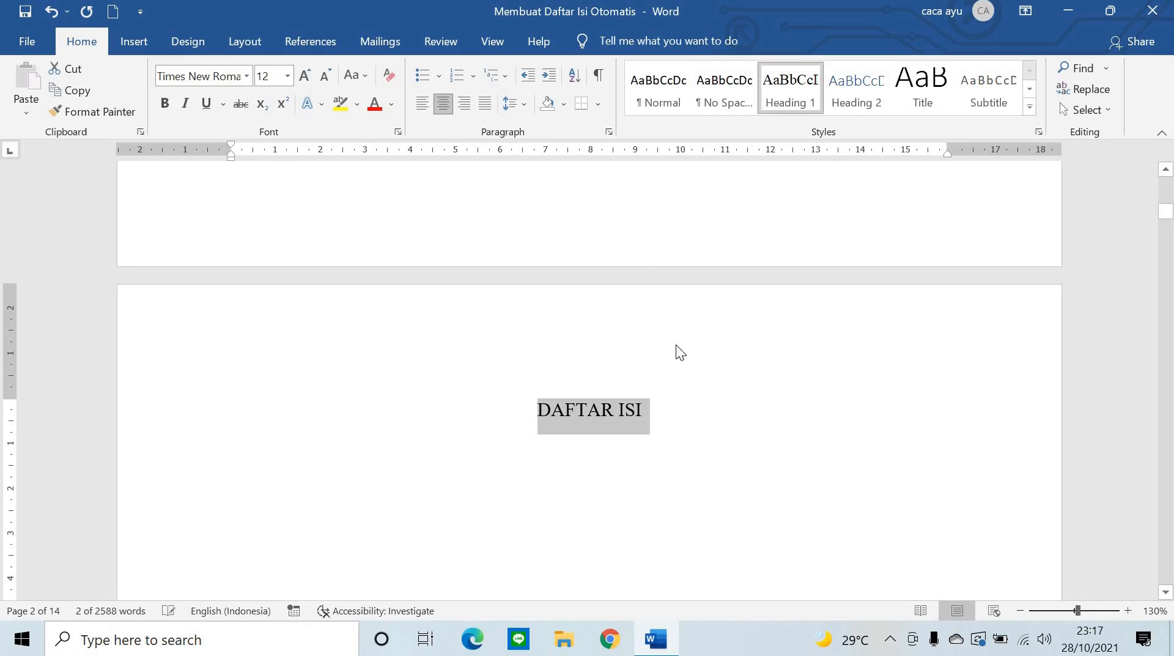
{"action": "right_click", "coordinate": [785, 98]}
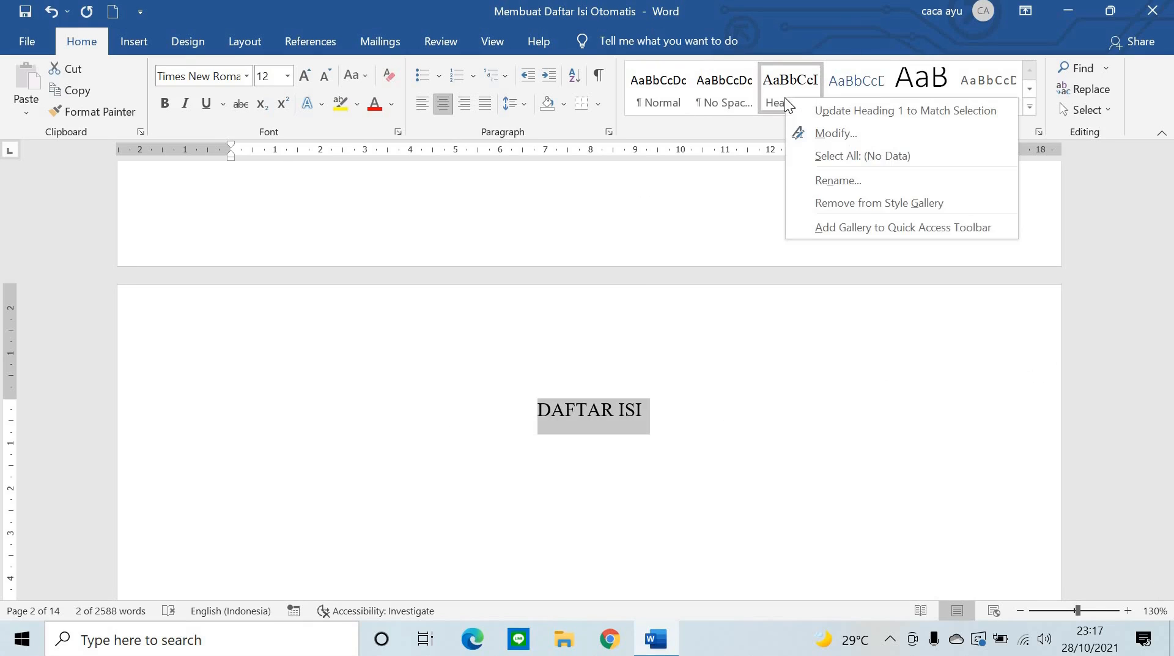
{"action": "left_click", "coordinate": [622, 416]}
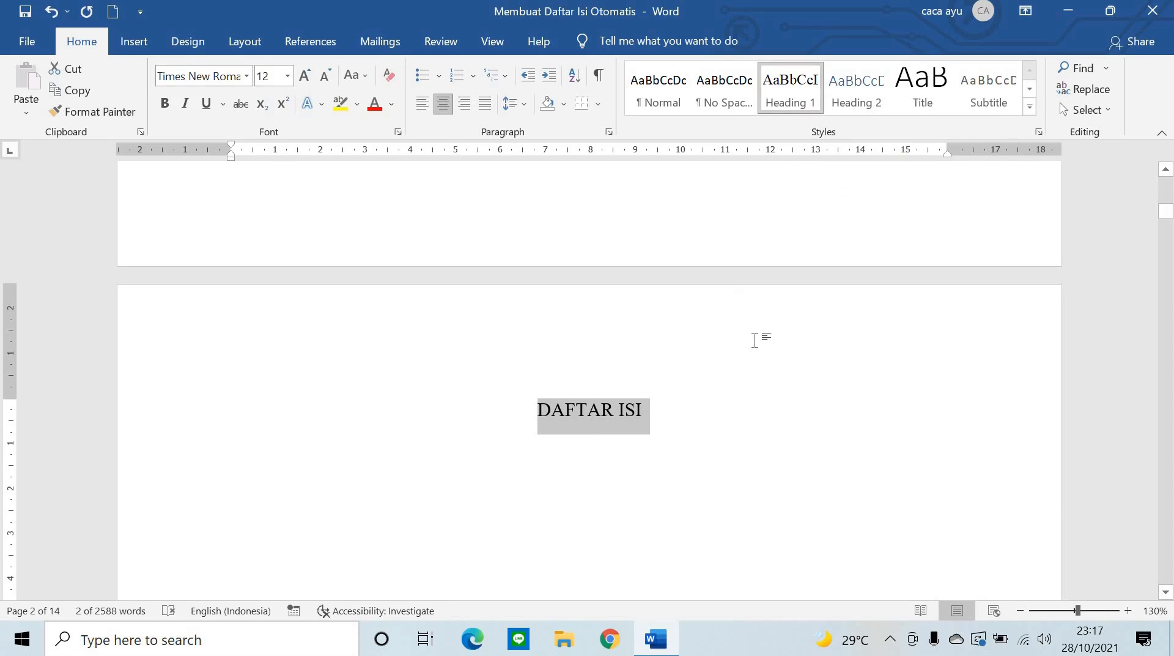
{"action": "scroll", "coordinate": [758, 339], "scroll_direction": "up", "scroll_amount": 15}
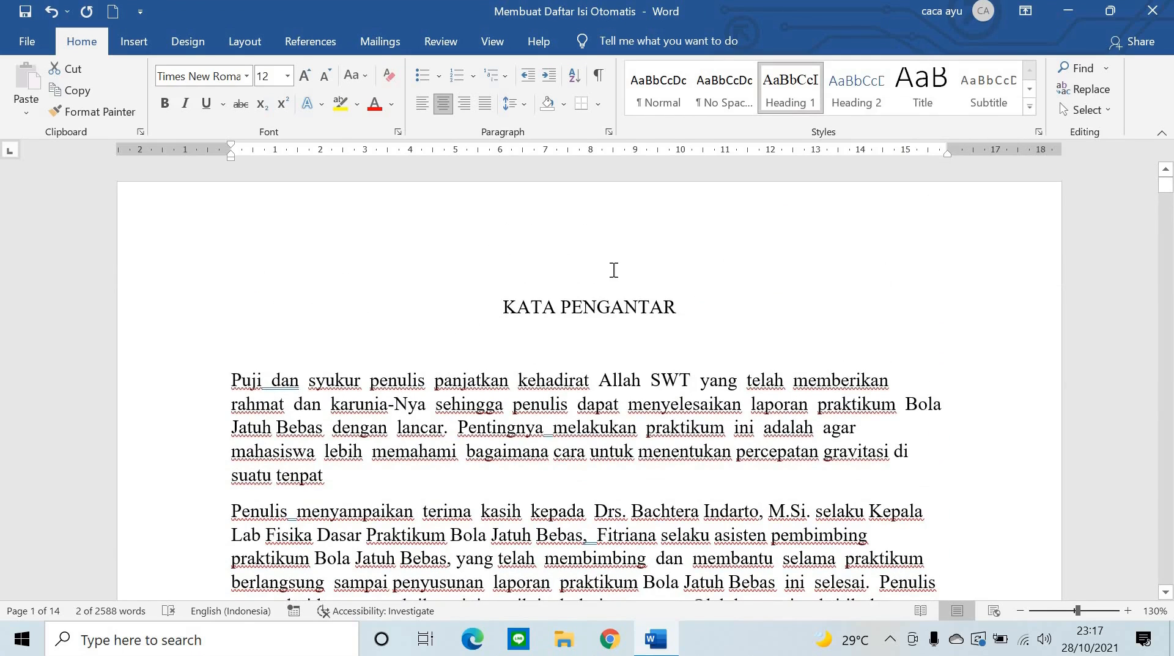
- Apply Heading 1 to the BAB I PENDAHULUAN and BAB II DASAR TEORI titles
{"action": "scroll", "coordinate": [757, 292], "scroll_direction": "down", "scroll_amount": 15}
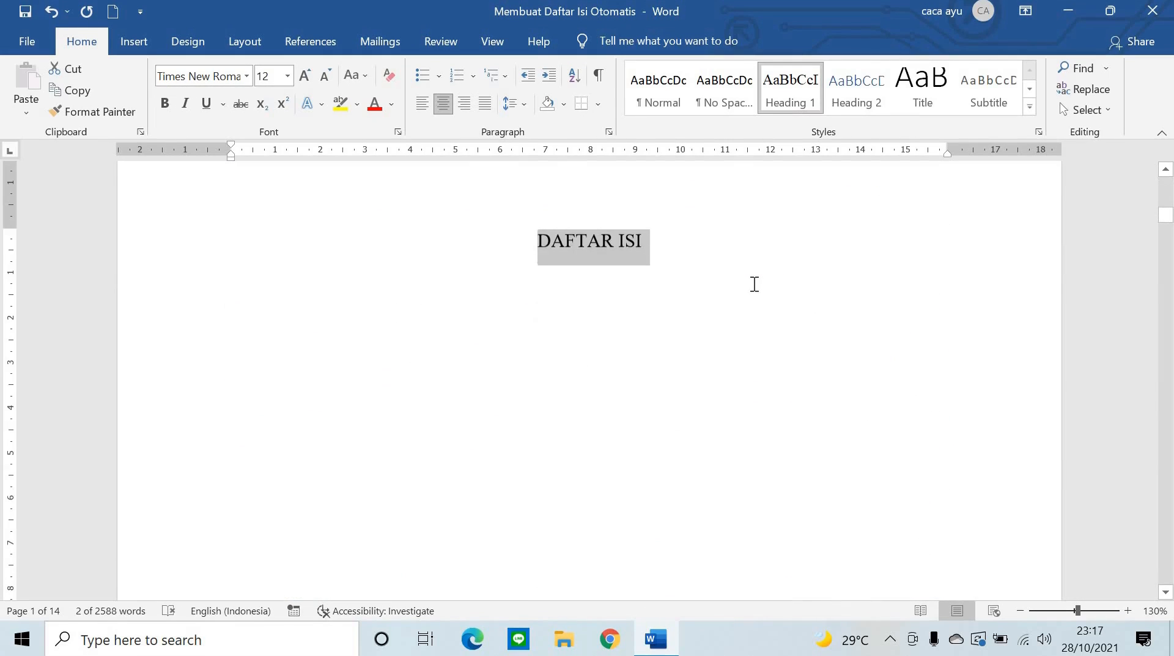
{"action": "scroll", "coordinate": [715, 279], "scroll_direction": "down", "scroll_amount": 15}
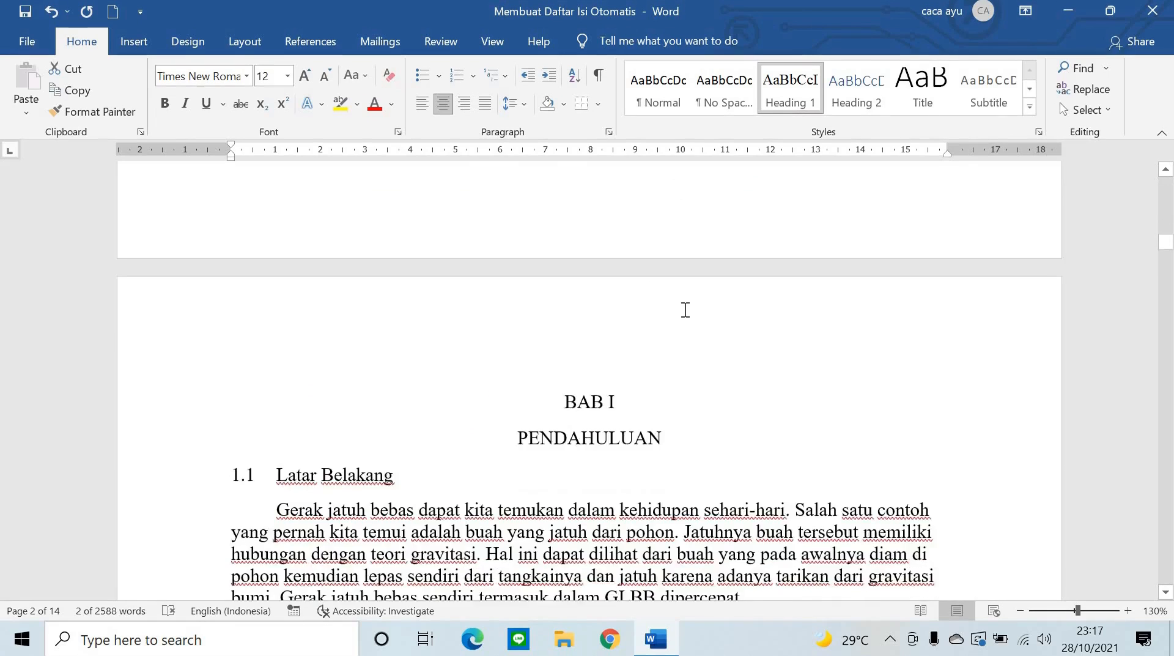
{"action": "scroll", "coordinate": [686, 310], "scroll_direction": "down", "scroll_amount": 3}
{"action": "left_click_drag", "start_coordinate": [563, 283], "coordinate": [670, 309]}
{"action": "left_click", "coordinate": [789, 105]}
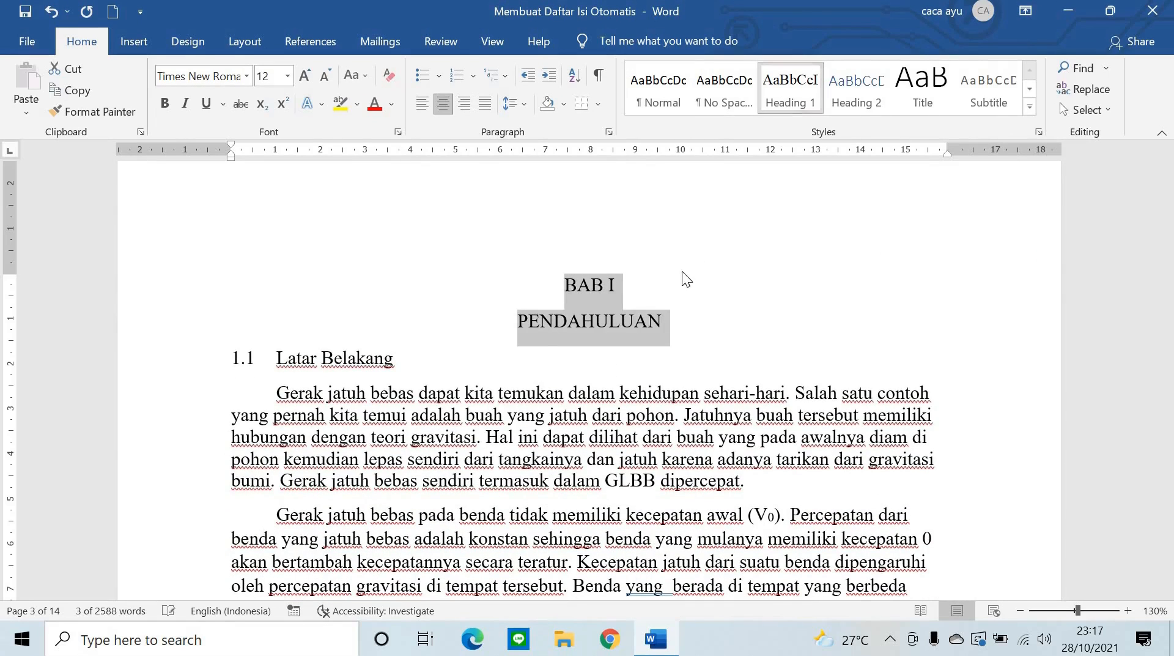
{"action": "scroll", "coordinate": [681, 272], "scroll_direction": "down", "scroll_amount": 15}
{"action": "scroll", "coordinate": [692, 273], "scroll_direction": "down", "scroll_amount": 7}
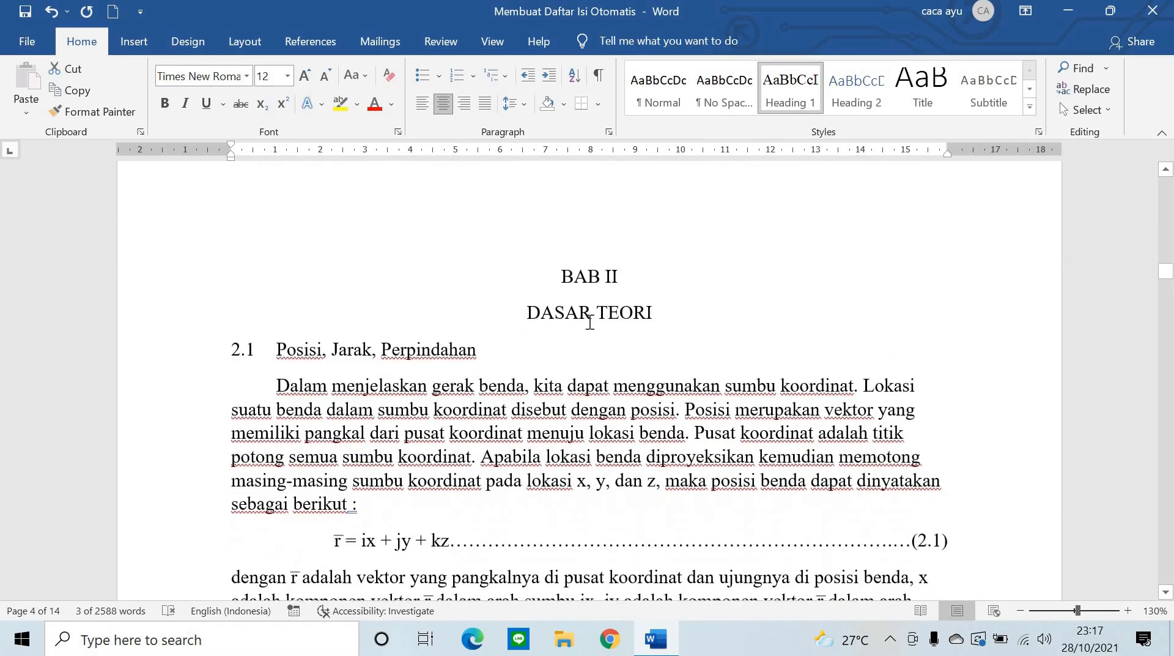
{"action": "left_click_drag", "start_coordinate": [560, 271], "coordinate": [697, 315]}
{"action": "left_click", "coordinate": [794, 98]}
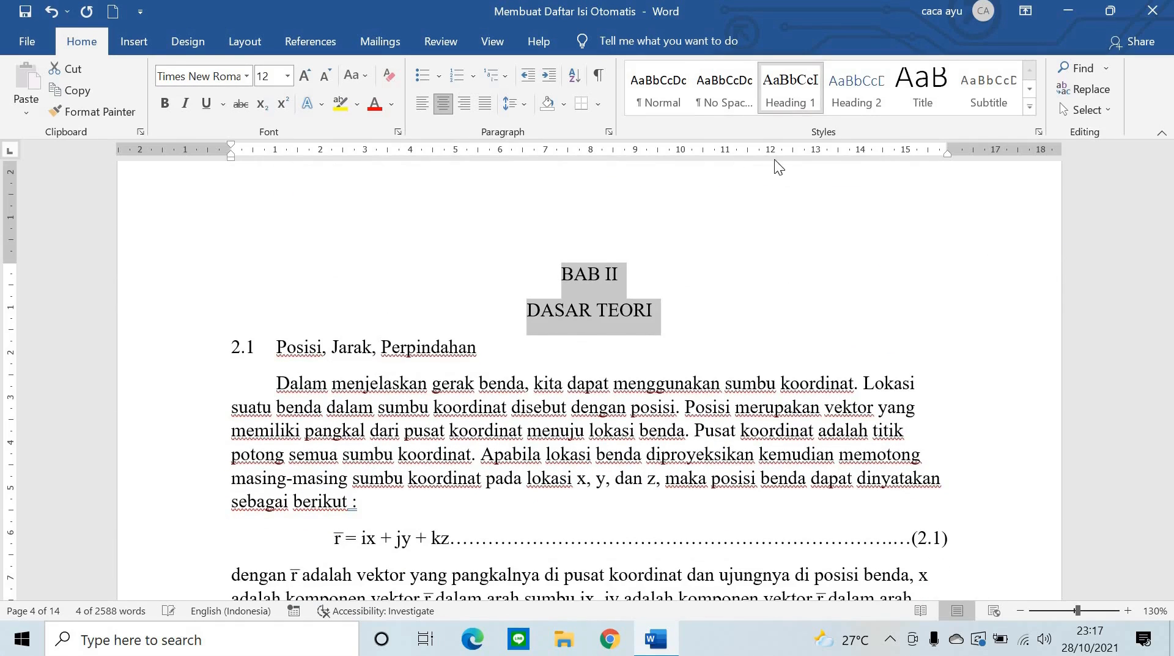
- Apply Heading 1 to the BAB III METODOLOGI chapter title
{"action": "left_click", "coordinate": [133, 40]}
{"action": "scroll", "coordinate": [594, 356], "scroll_direction": "down", "scroll_amount": 15}
{"action": "scroll", "coordinate": [594, 355], "scroll_direction": "down", "scroll_amount": 20}
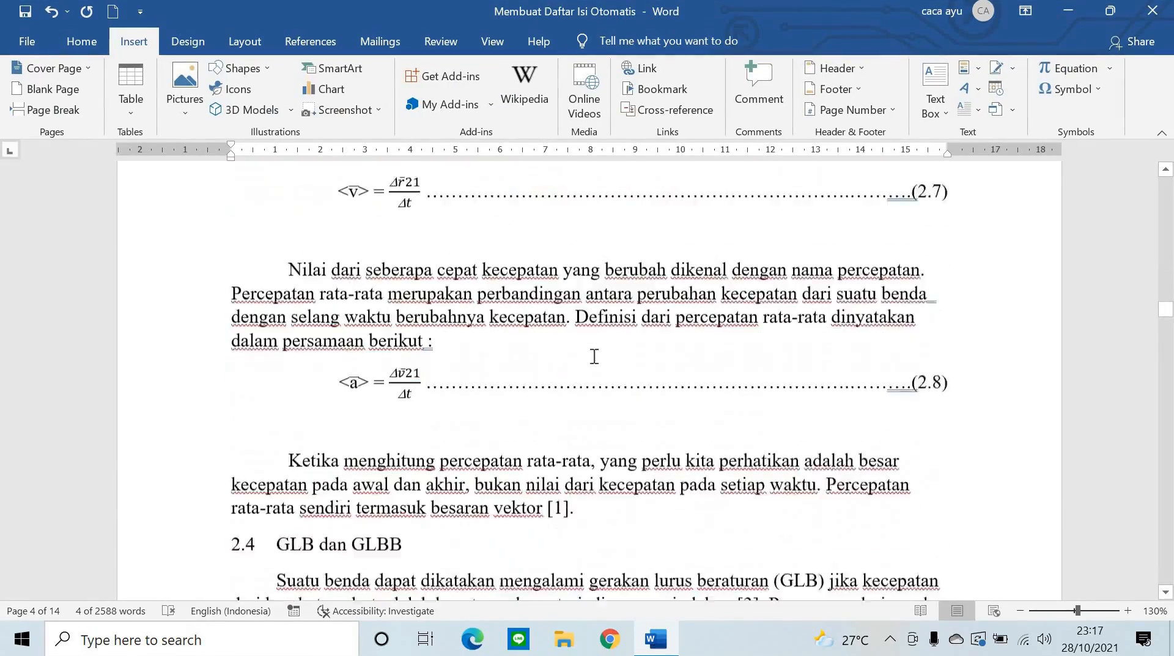
{"action": "scroll", "coordinate": [594, 366], "scroll_direction": "down", "scroll_amount": 20}
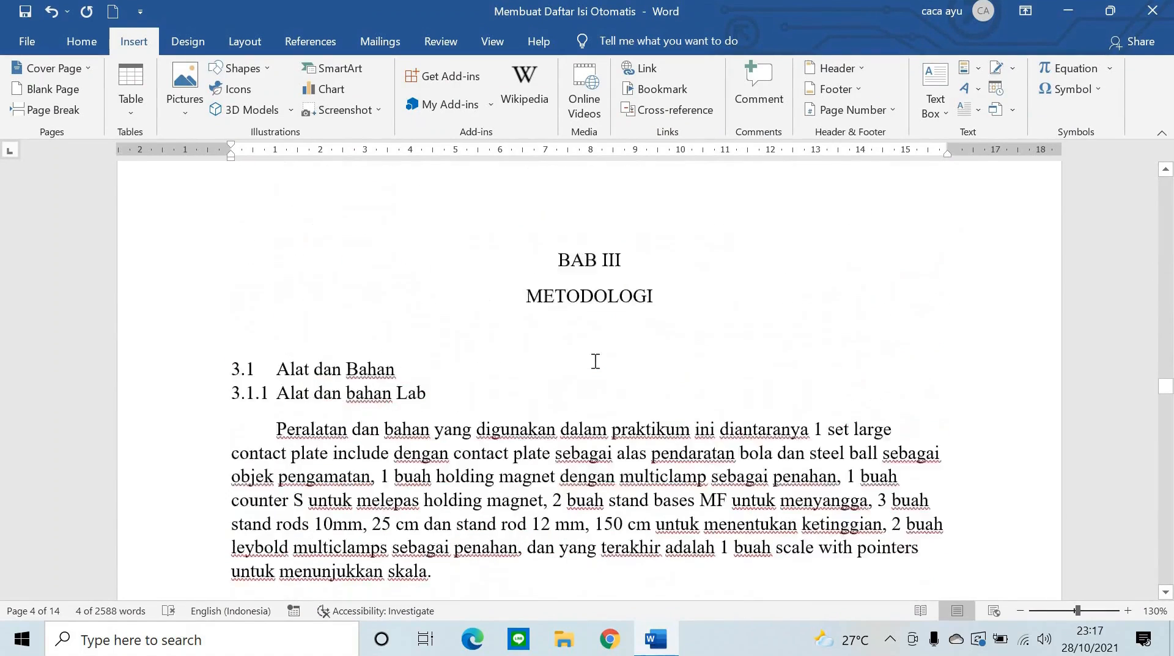
{"action": "scroll", "coordinate": [597, 359], "scroll_direction": "up", "scroll_amount": 2}
{"action": "left_click_drag", "start_coordinate": [610, 353], "coordinate": [683, 380]}
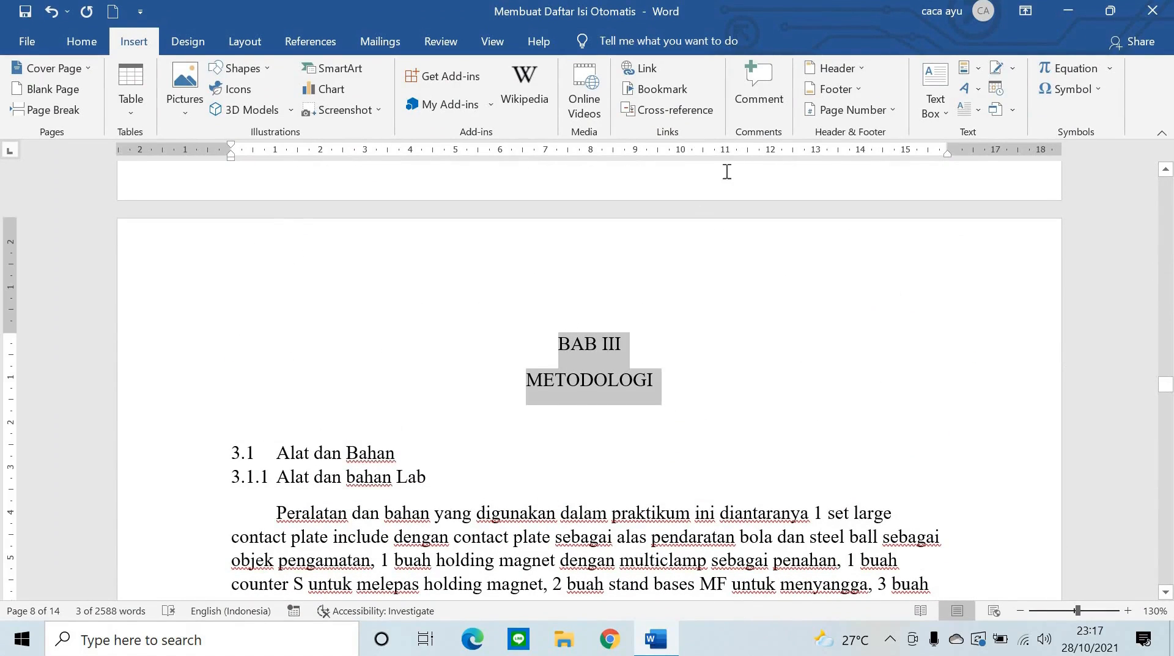
{"action": "left_click", "coordinate": [88, 39]}
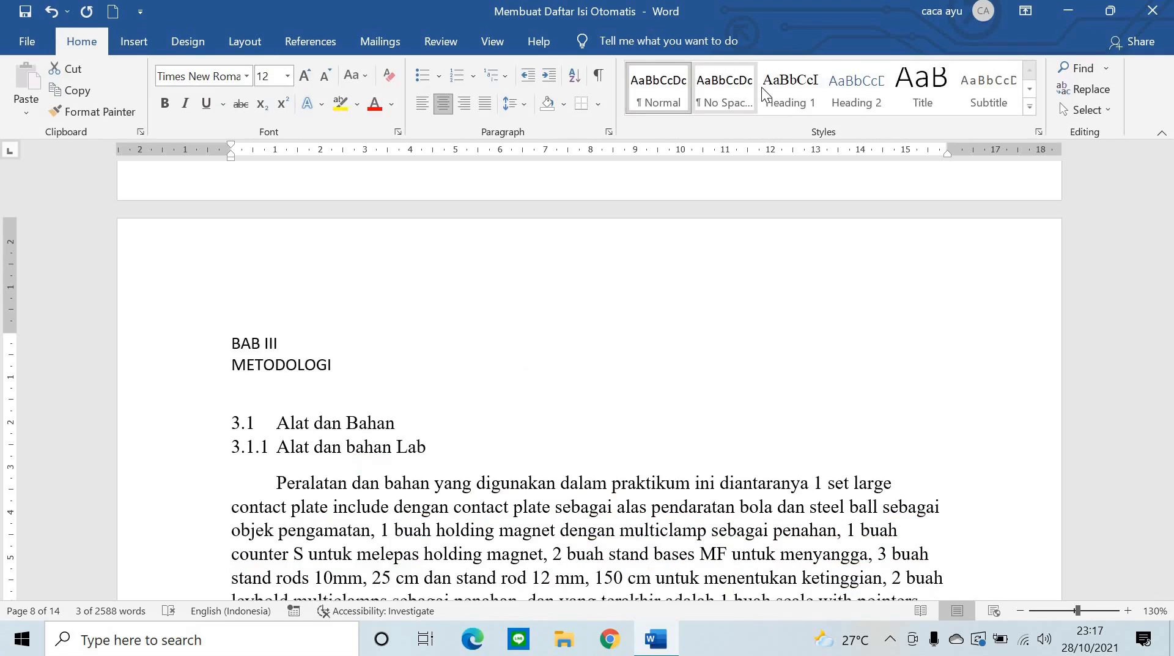
{"action": "left_click", "coordinate": [788, 87]}
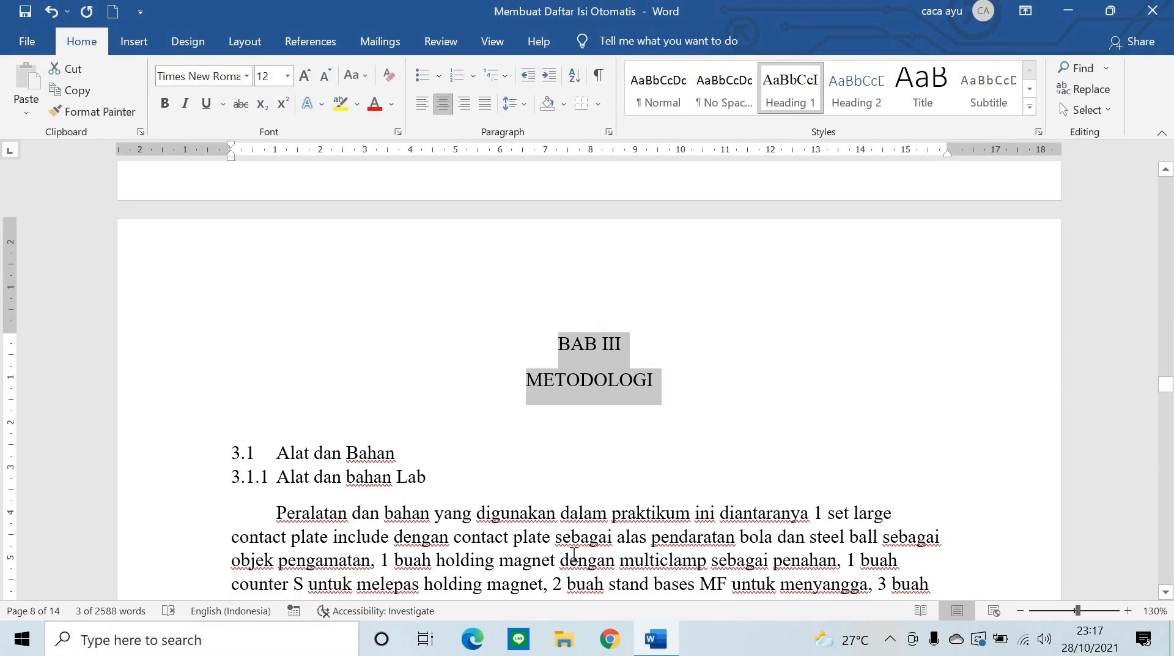
{"action": "scroll", "coordinate": [570, 374], "scroll_direction": "down", "scroll_amount": 15}
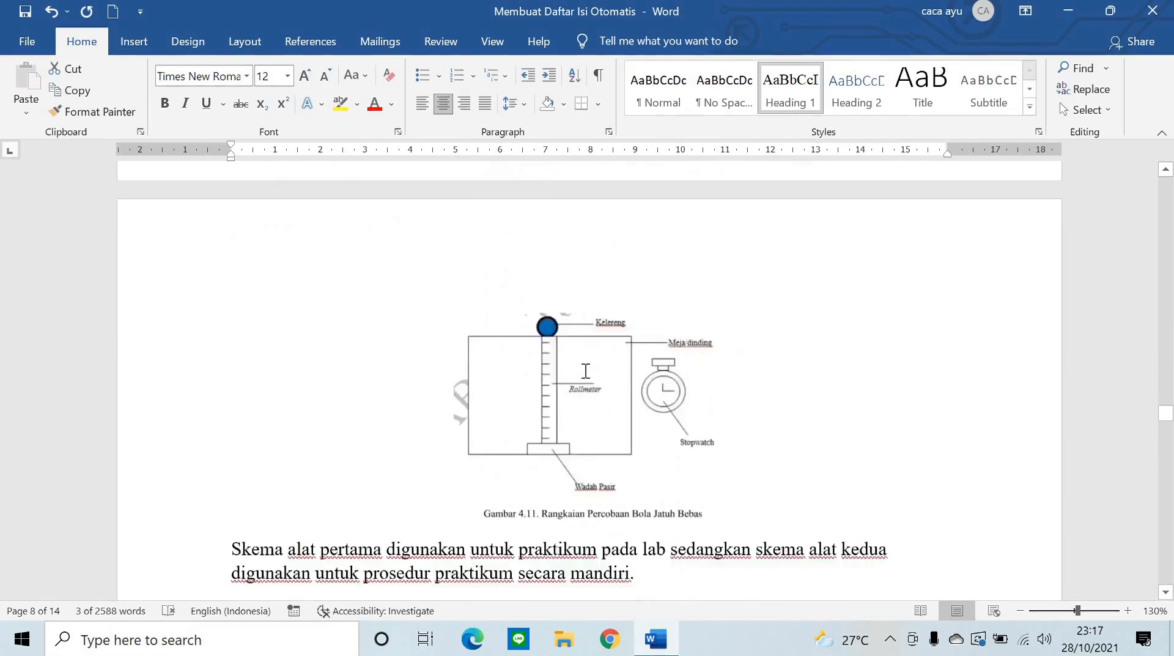
- Apply Heading 1 to the BAB IV ANALISIS DATA DAN PEMBAHASAN title
{"action": "scroll", "coordinate": [584, 368], "scroll_direction": "down", "scroll_amount": 20}
{"action": "scroll", "coordinate": [587, 367], "scroll_direction": "up", "scroll_amount": 4}
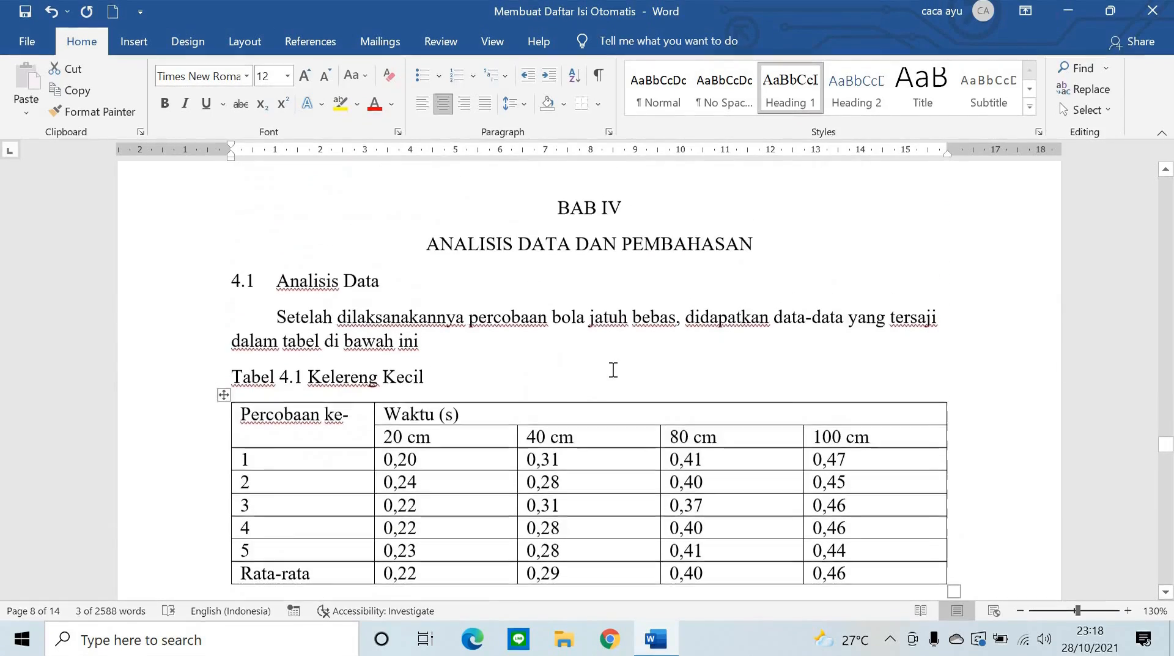
{"action": "scroll", "coordinate": [601, 327], "scroll_direction": "up", "scroll_amount": 1}
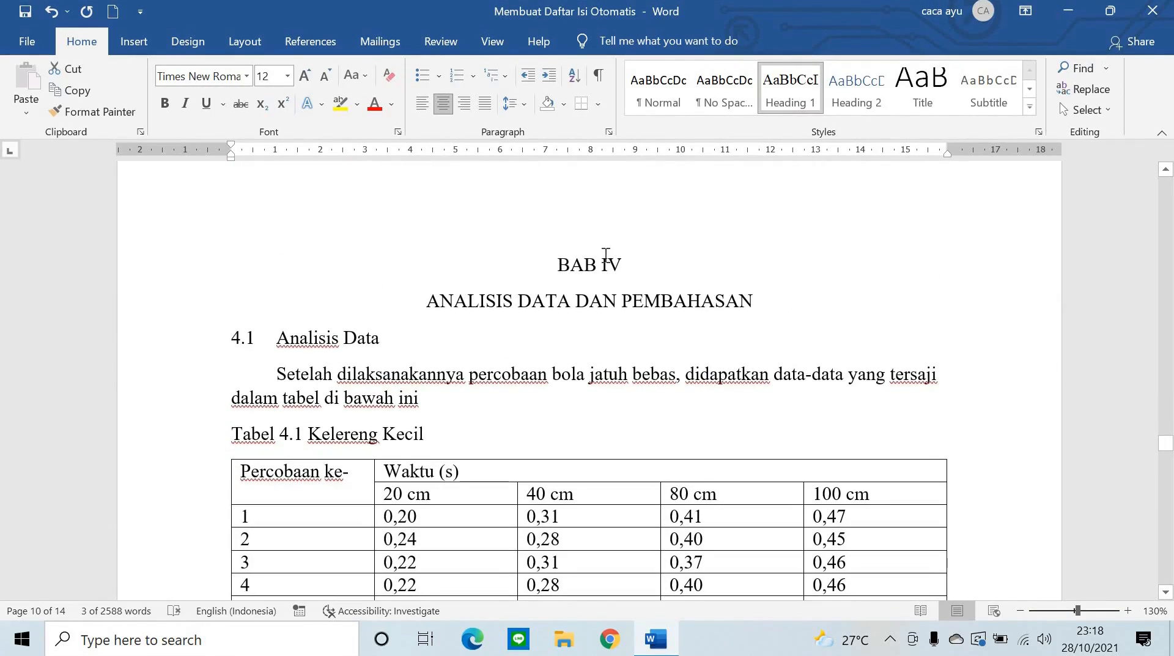
{"action": "triple_click", "coordinate": [683, 264]}
{"action": "left_click", "coordinate": [762, 288], "text": "shift"}
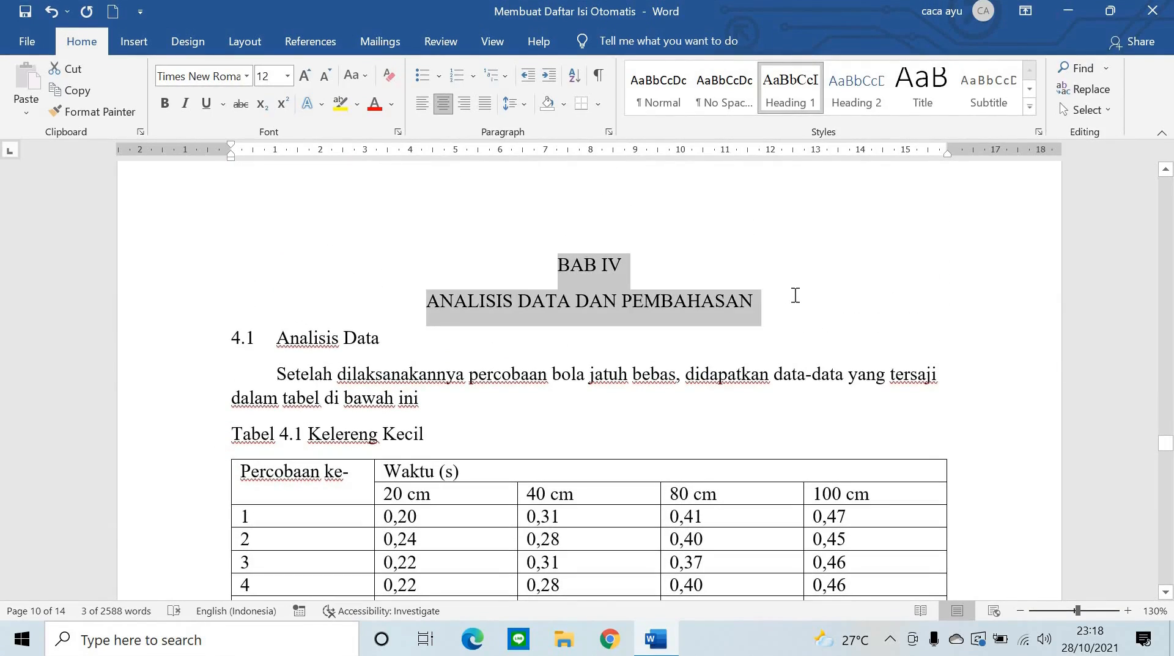
{"action": "left_click", "coordinate": [803, 89]}
- Apply Heading 1 to the BAB V KESIMPULAN title
{"action": "scroll", "coordinate": [648, 359], "scroll_direction": "down", "scroll_amount": 10}
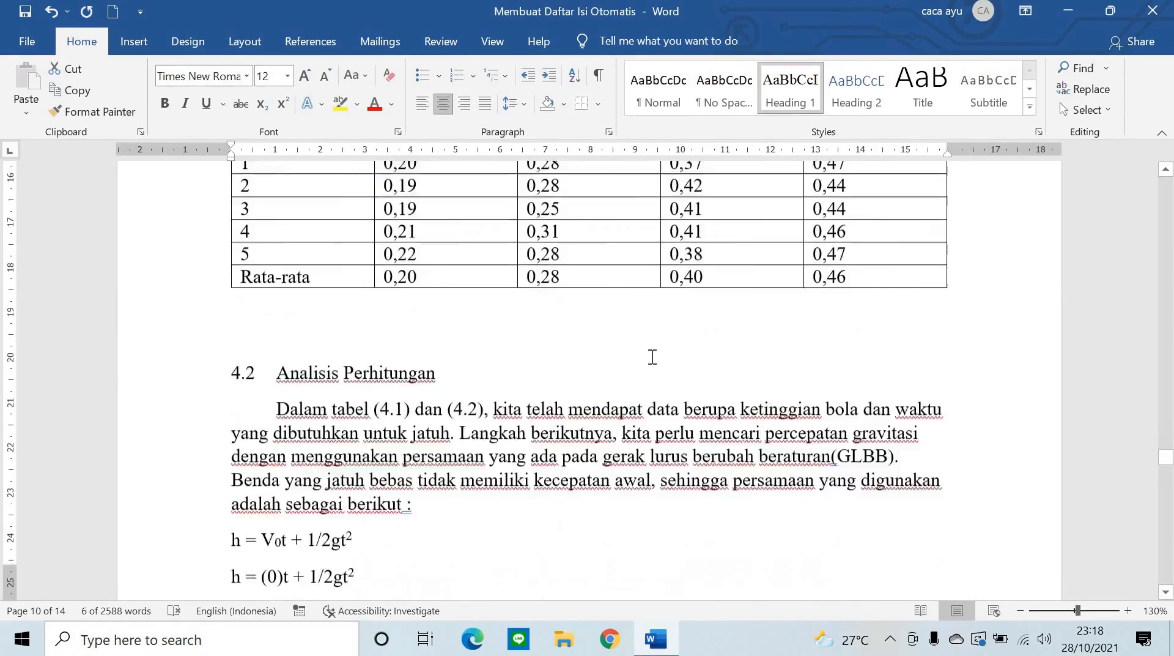
{"action": "scroll", "coordinate": [654, 356], "scroll_direction": "down", "scroll_amount": 15}
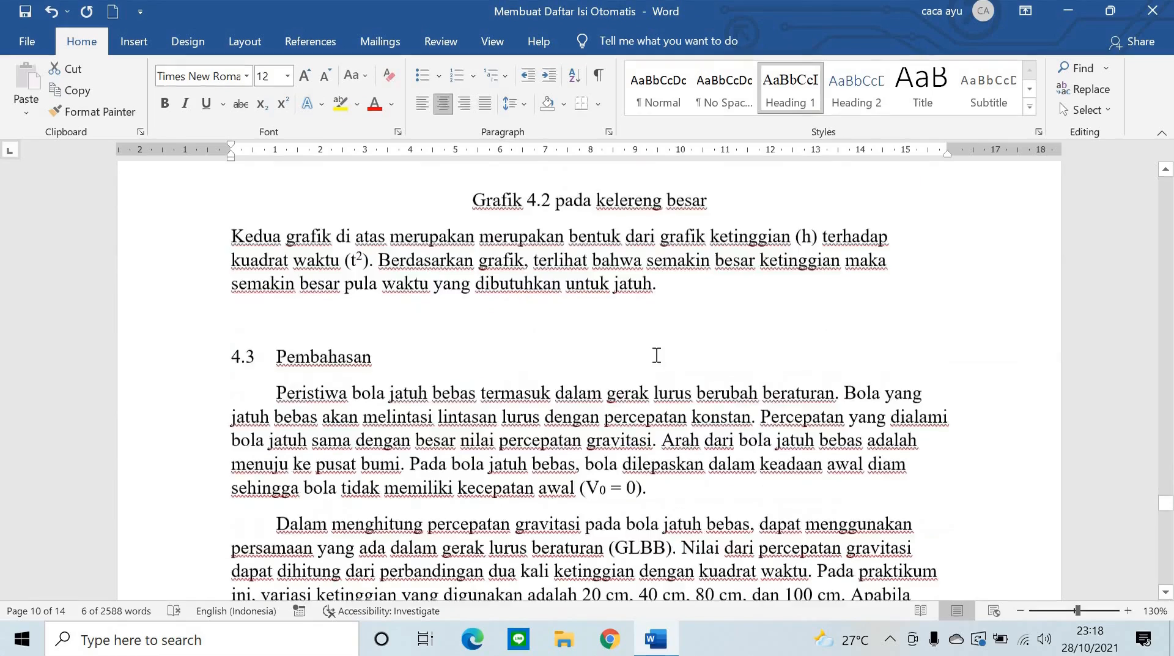
{"action": "scroll", "coordinate": [656, 355], "scroll_direction": "down", "scroll_amount": 8}
{"action": "left_click_drag", "start_coordinate": [622, 350], "coordinate": [663, 369]}
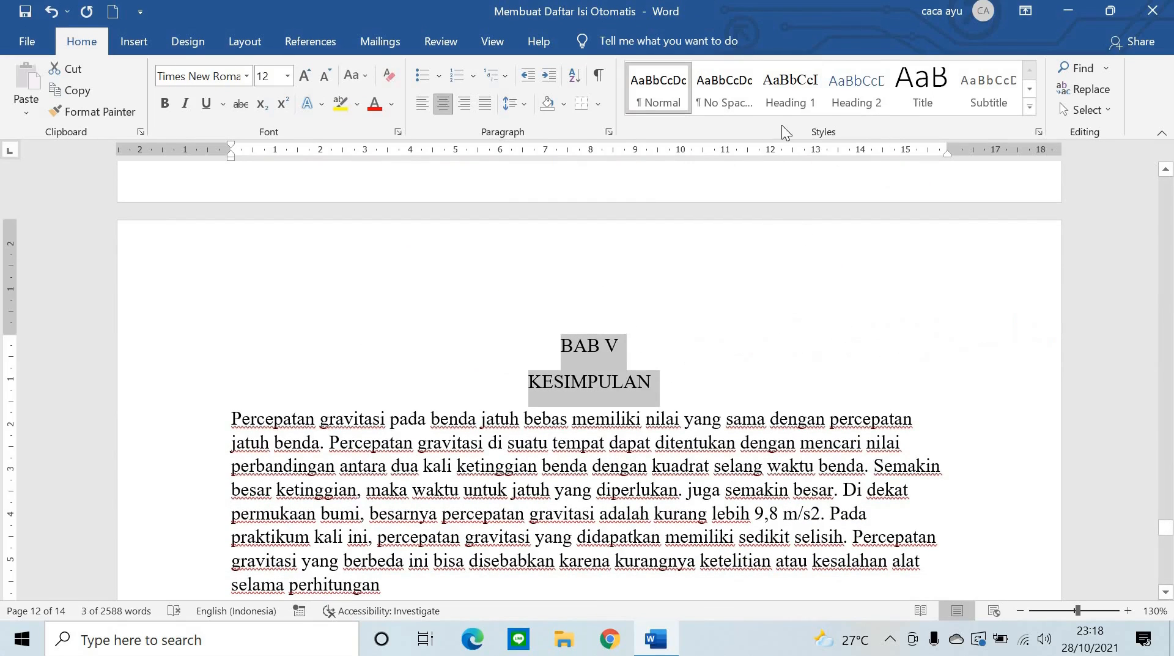
{"action": "left_click", "coordinate": [784, 93]}
- Apply Heading 1 to the DAFTAR PUSTAKA title, then return to BAB I
{"action": "scroll", "coordinate": [706, 240], "scroll_direction": "down", "scroll_amount": 10}
{"action": "scroll", "coordinate": [704, 240], "scroll_direction": "down", "scroll_amount": 15}
{"action": "scroll", "coordinate": [688, 309], "scroll_direction": "up", "scroll_amount": 8}
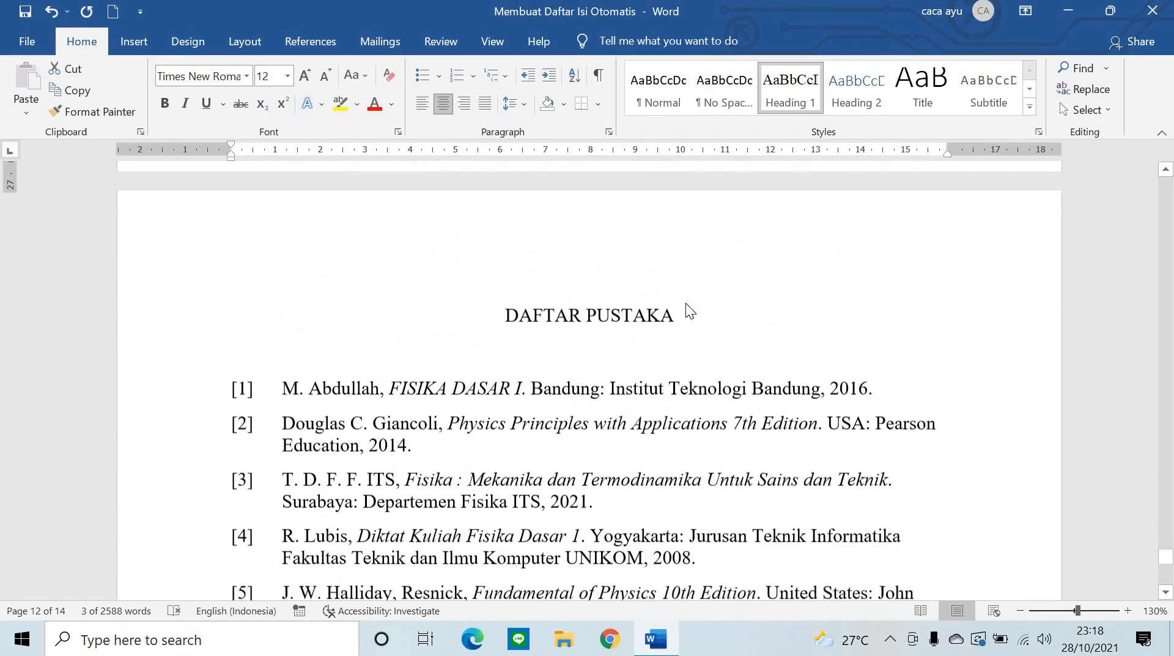
{"action": "scroll", "coordinate": [685, 309], "scroll_direction": "up", "scroll_amount": 1}
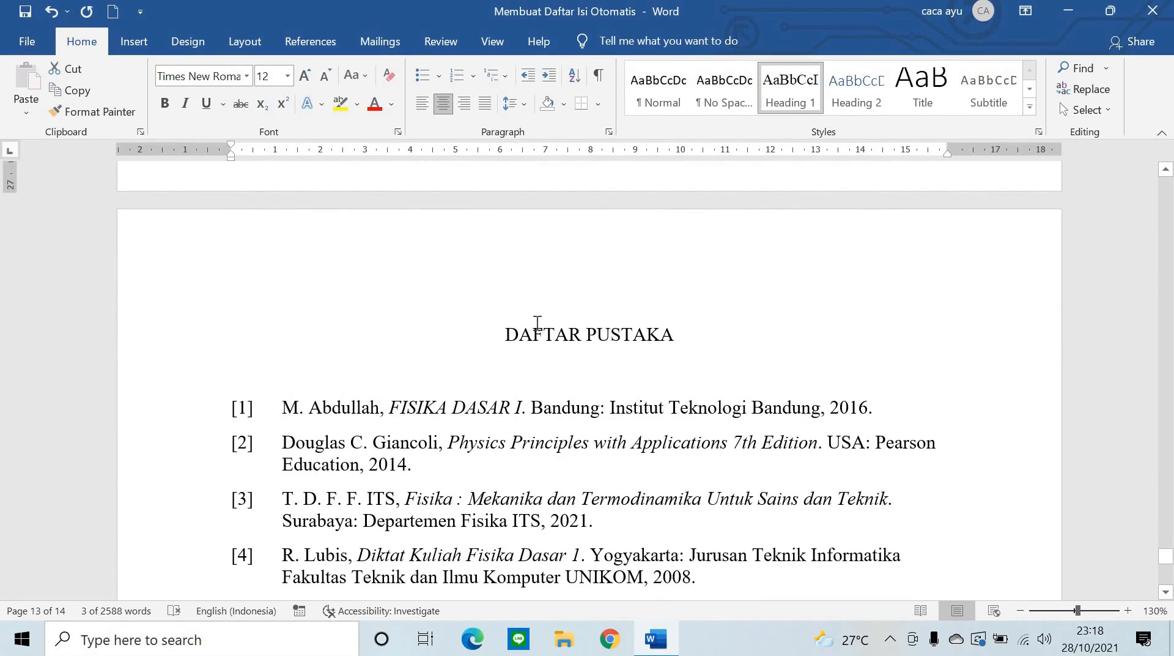
{"action": "left_click_drag", "start_coordinate": [506, 335], "coordinate": [728, 335]}
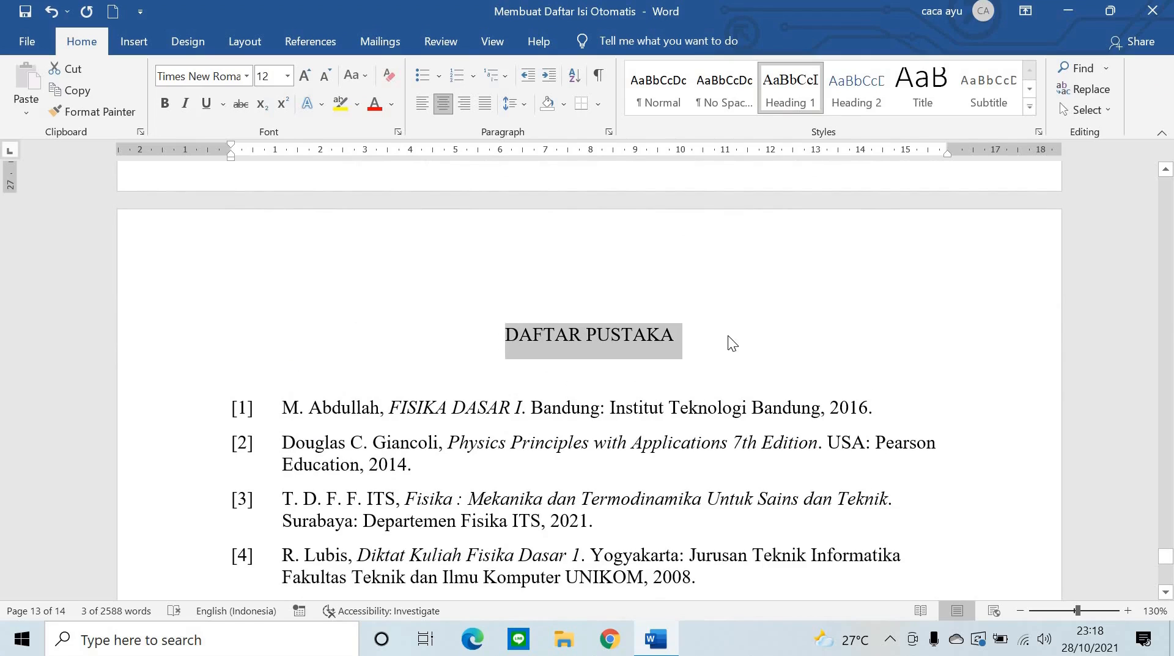
{"action": "left_click", "coordinate": [801, 91]}
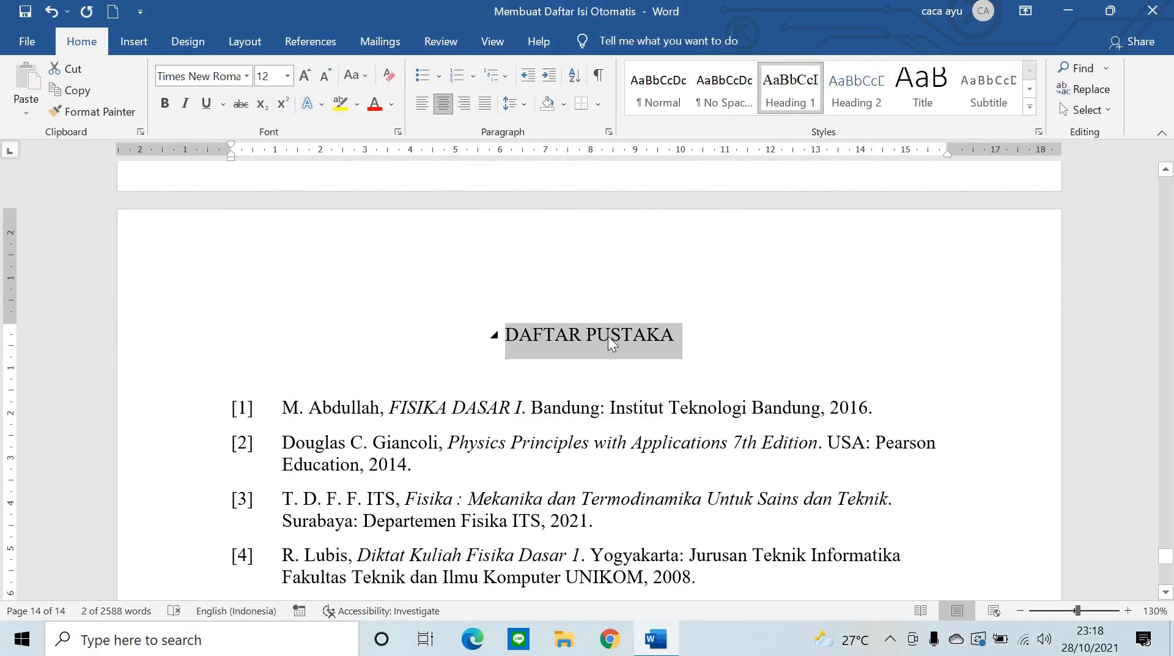
{"action": "scroll", "coordinate": [647, 359], "scroll_direction": "up", "scroll_amount": 3}
{"action": "scroll", "coordinate": [655, 362], "scroll_direction": "down", "scroll_amount": 4}
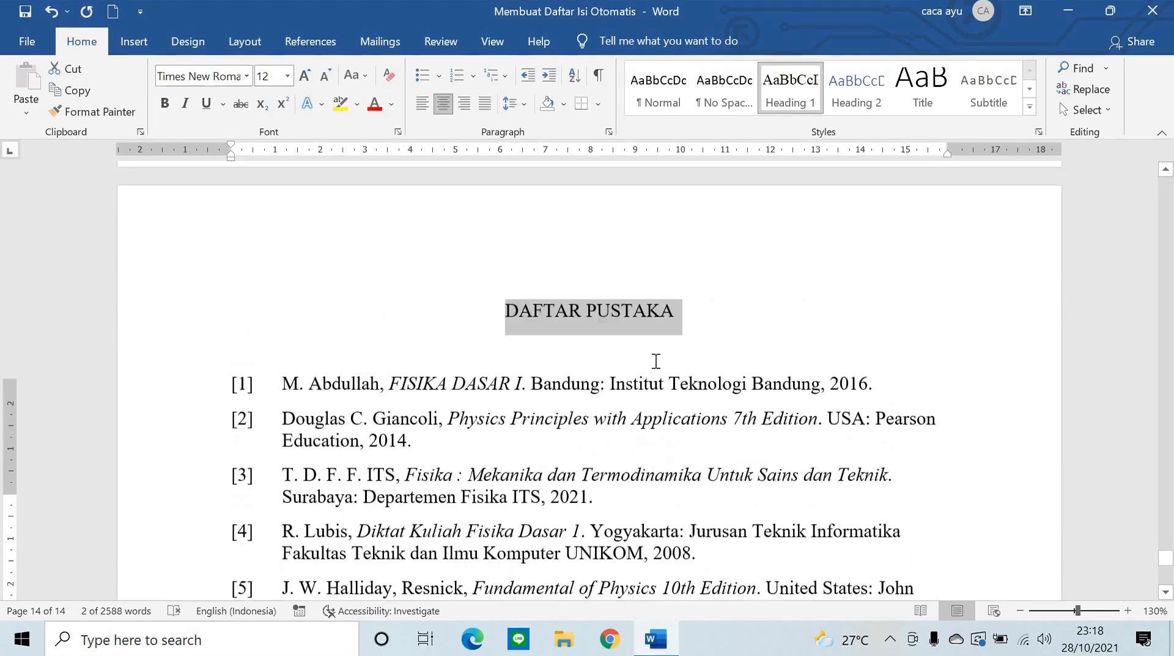
{"action": "scroll", "coordinate": [656, 361], "scroll_direction": "up", "scroll_amount": 10}
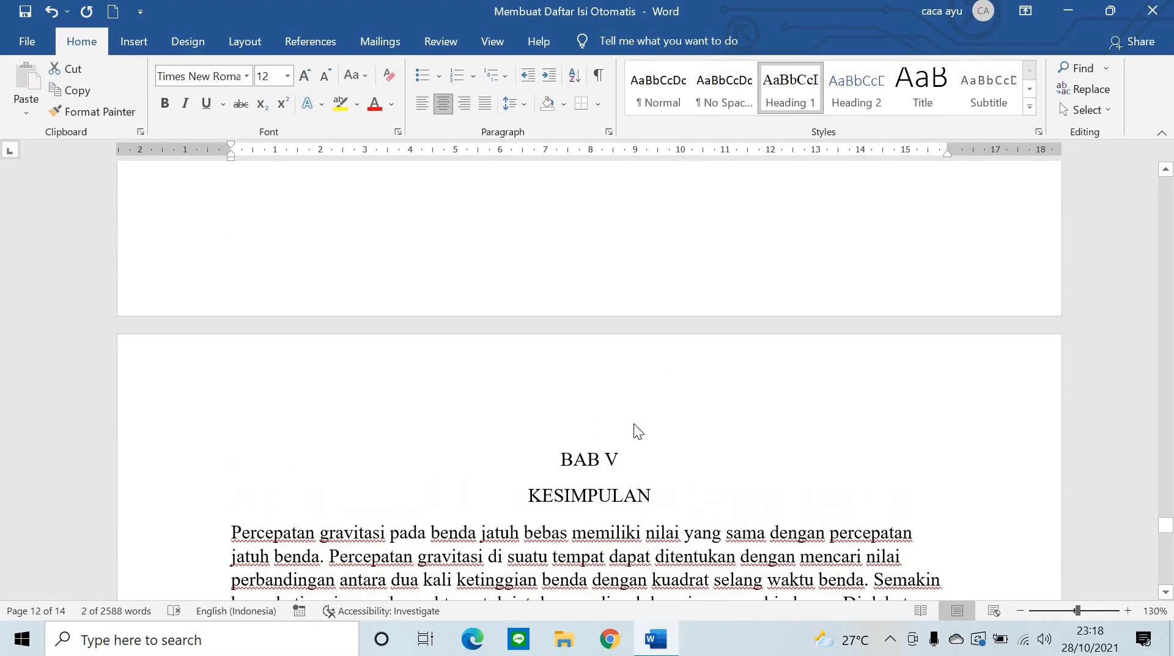
{"action": "scroll", "coordinate": [581, 455], "scroll_direction": "up", "scroll_amount": 15}
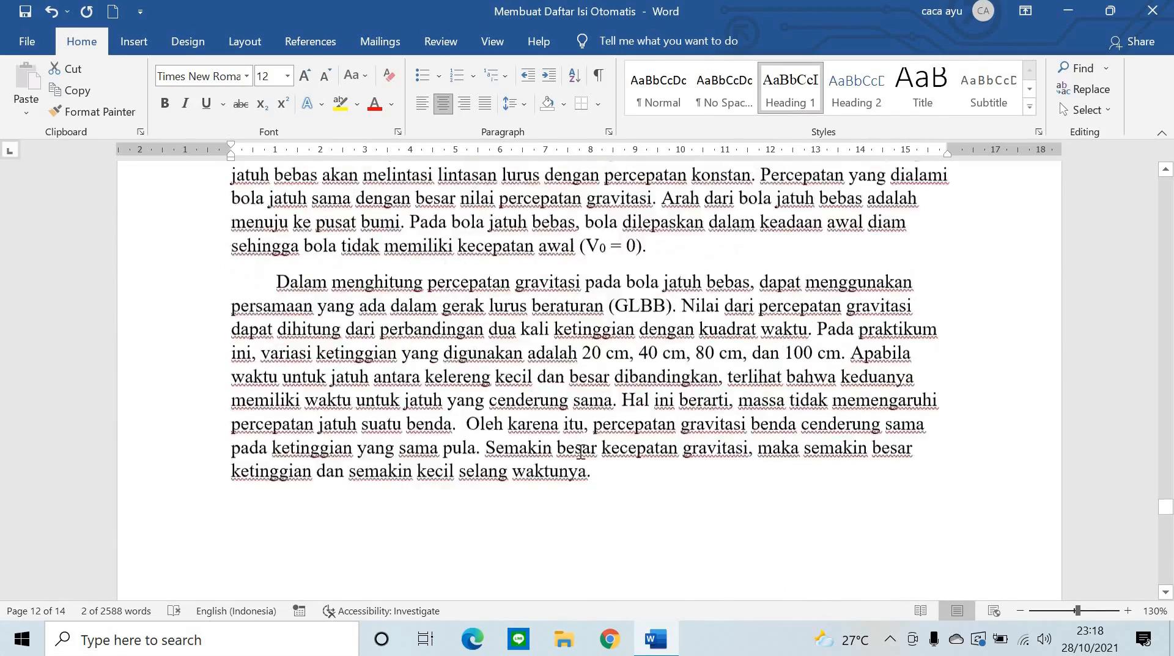
{"action": "scroll", "coordinate": [581, 451], "scroll_direction": "up", "scroll_amount": 15}
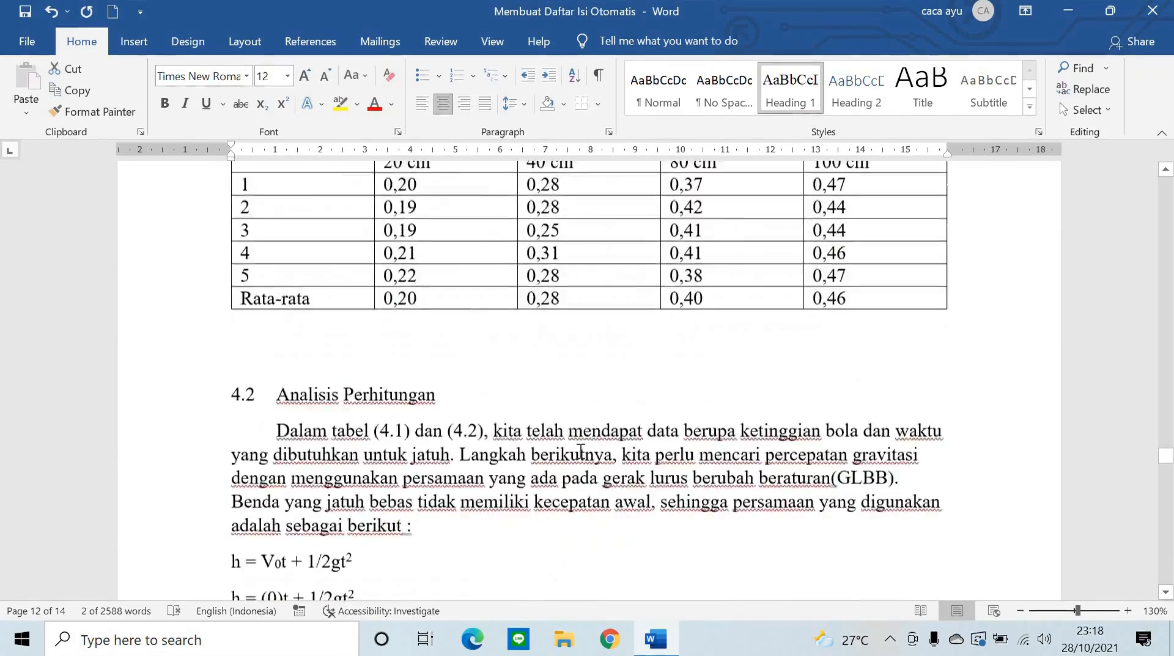
{"action": "scroll", "coordinate": [581, 451], "scroll_direction": "up", "scroll_amount": 15}
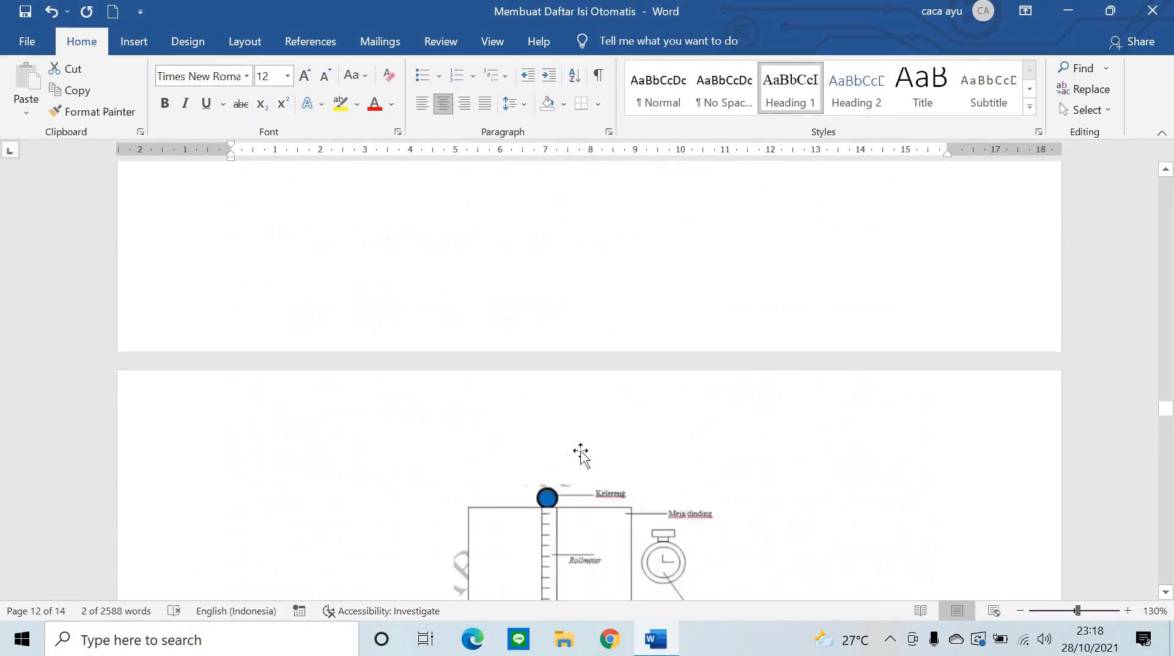
{"action": "scroll", "coordinate": [584, 451], "scroll_direction": "up", "scroll_amount": 15}
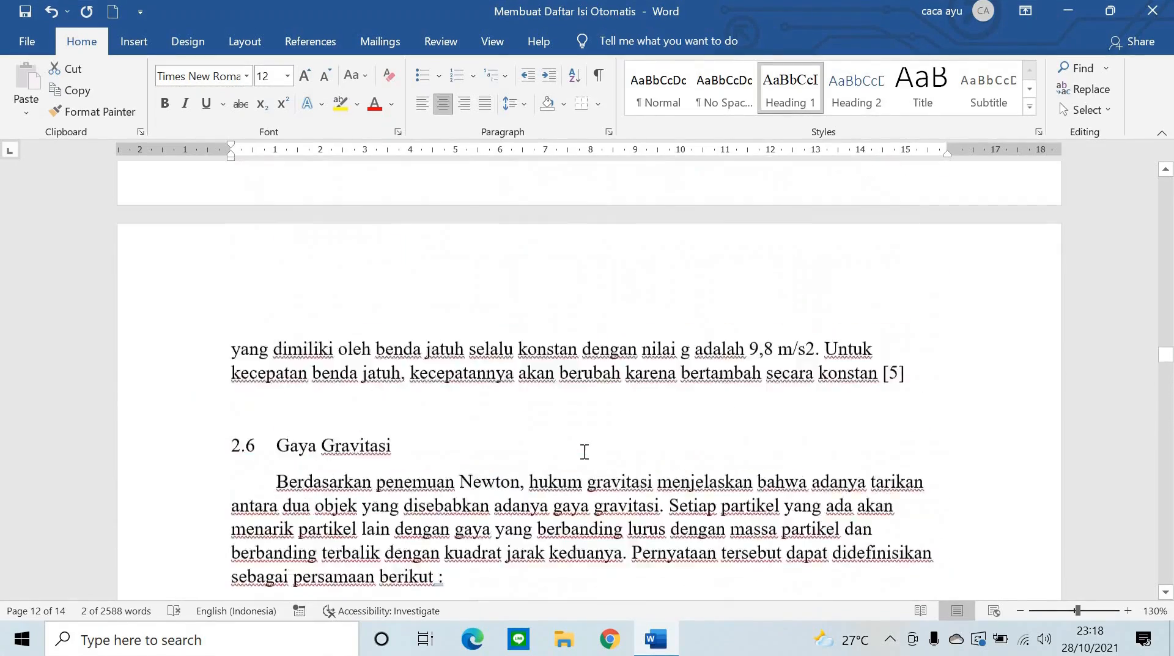
{"action": "scroll", "coordinate": [584, 452], "scroll_direction": "up", "scroll_amount": 15}
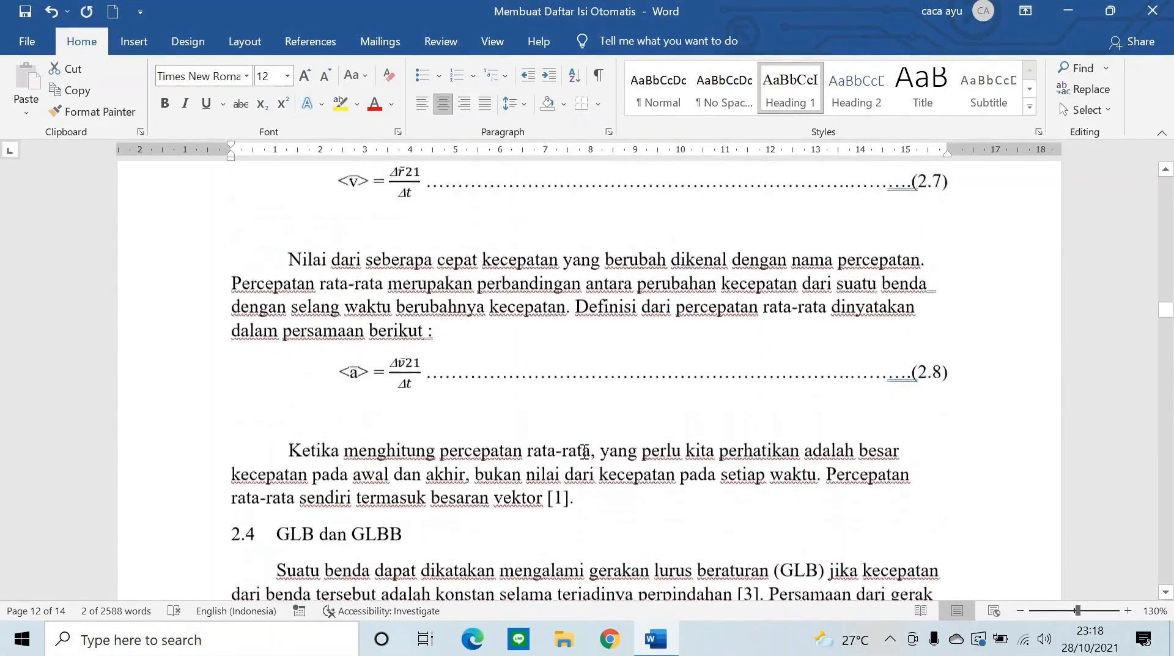
{"action": "scroll", "coordinate": [582, 459], "scroll_direction": "up", "scroll_amount": 15}
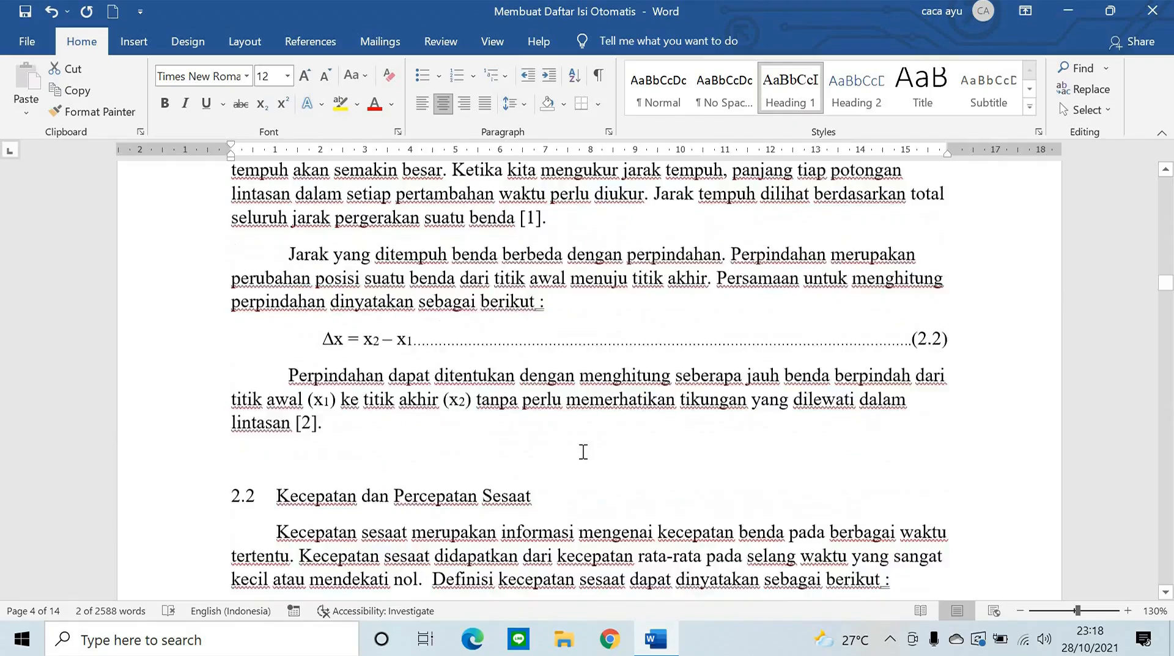
{"action": "scroll", "coordinate": [584, 451], "scroll_direction": "up", "scroll_amount": 15}
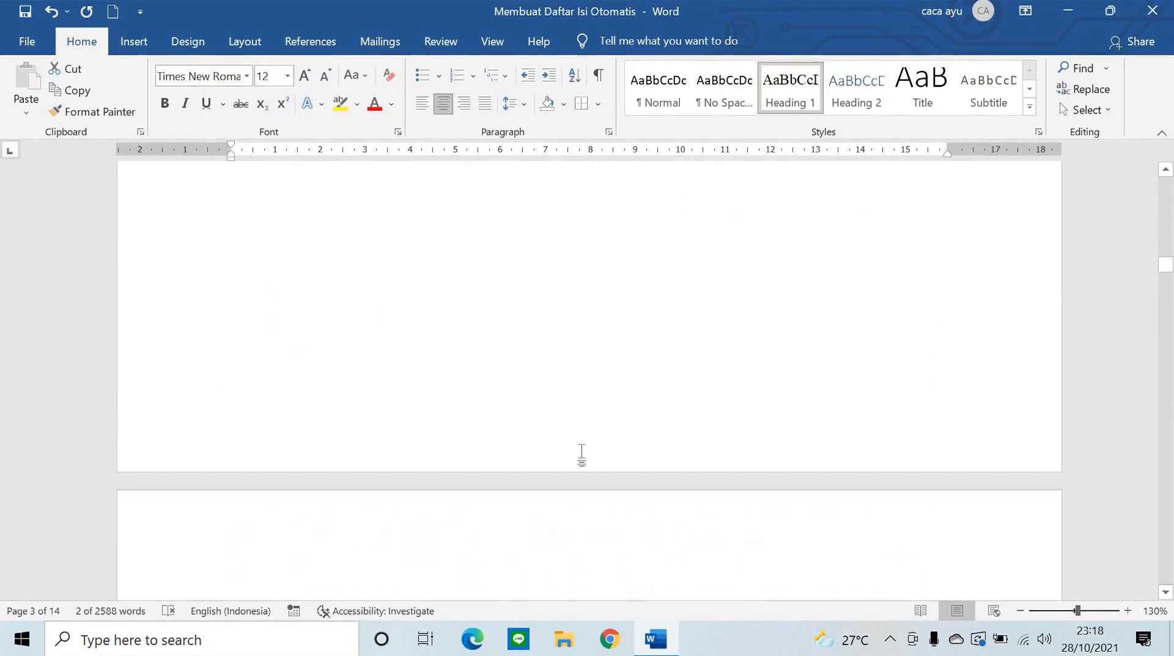
{"action": "scroll", "coordinate": [543, 438], "scroll_direction": "down", "scroll_amount": 3}
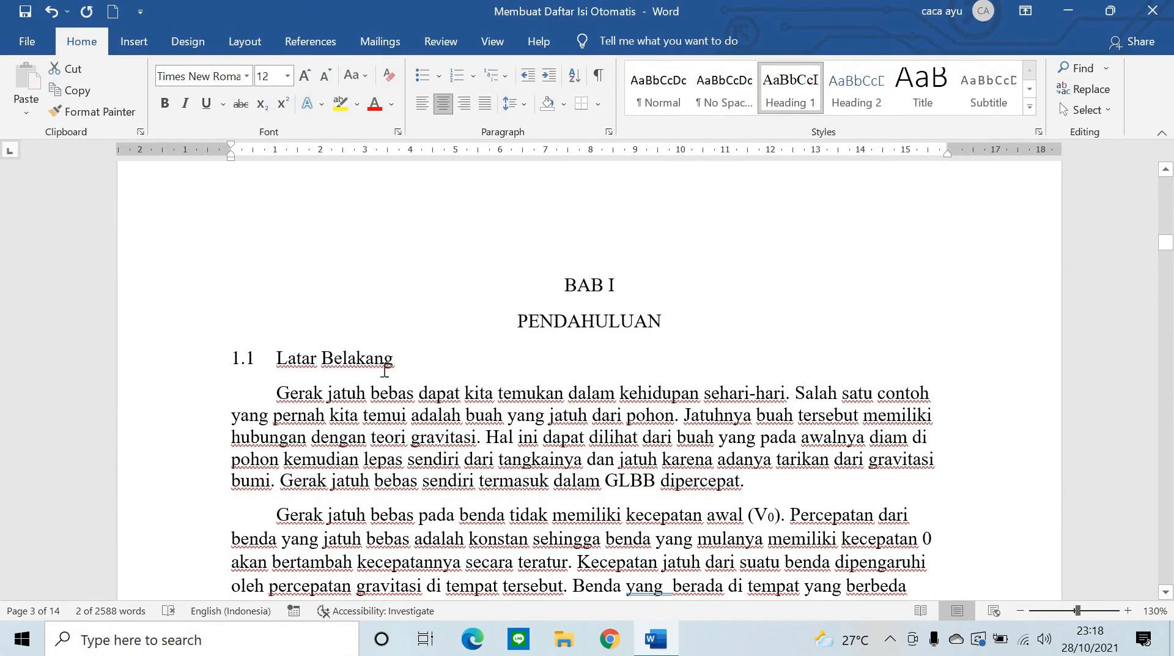
- Redefine Heading 2 to match the numbered 1.1 Latar Belakang subheading's formatting
{"action": "left_click_drag", "start_coordinate": [402, 360], "coordinate": [163, 320]}
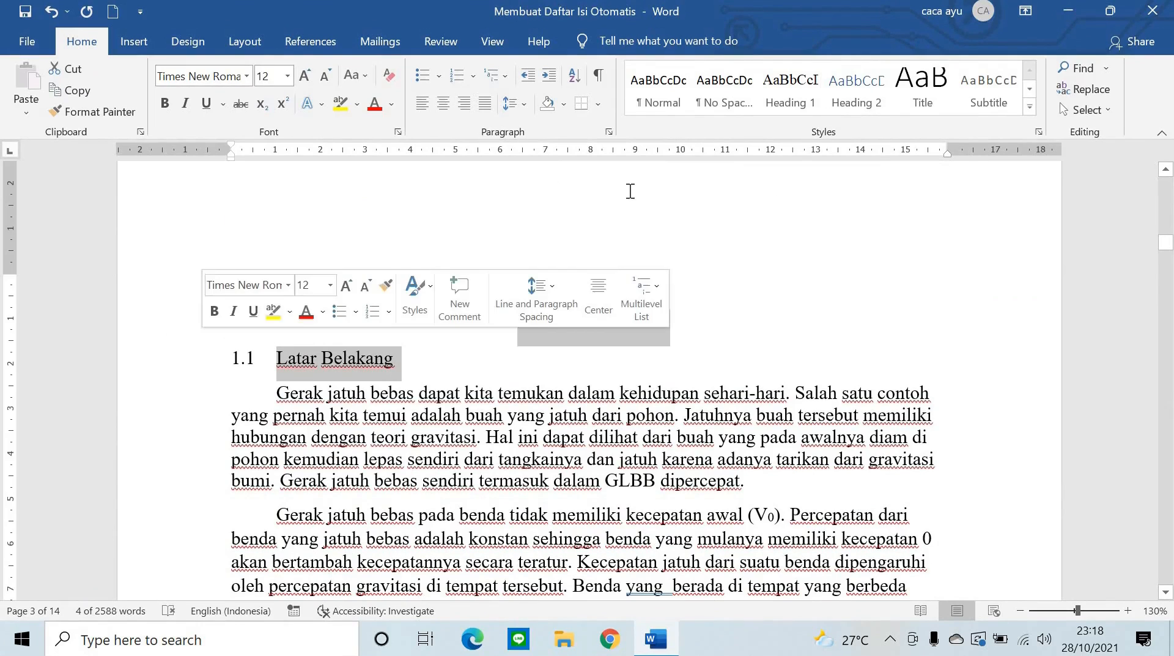
{"action": "left_click", "coordinate": [847, 92]}
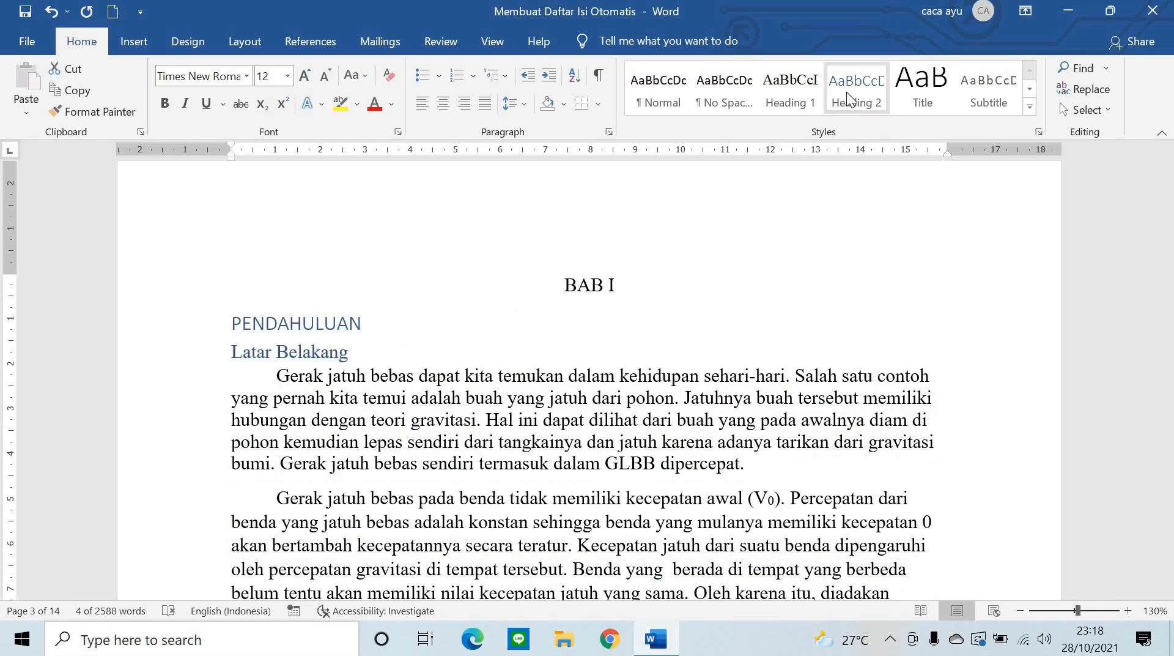
{"action": "right_click", "coordinate": [849, 88]}
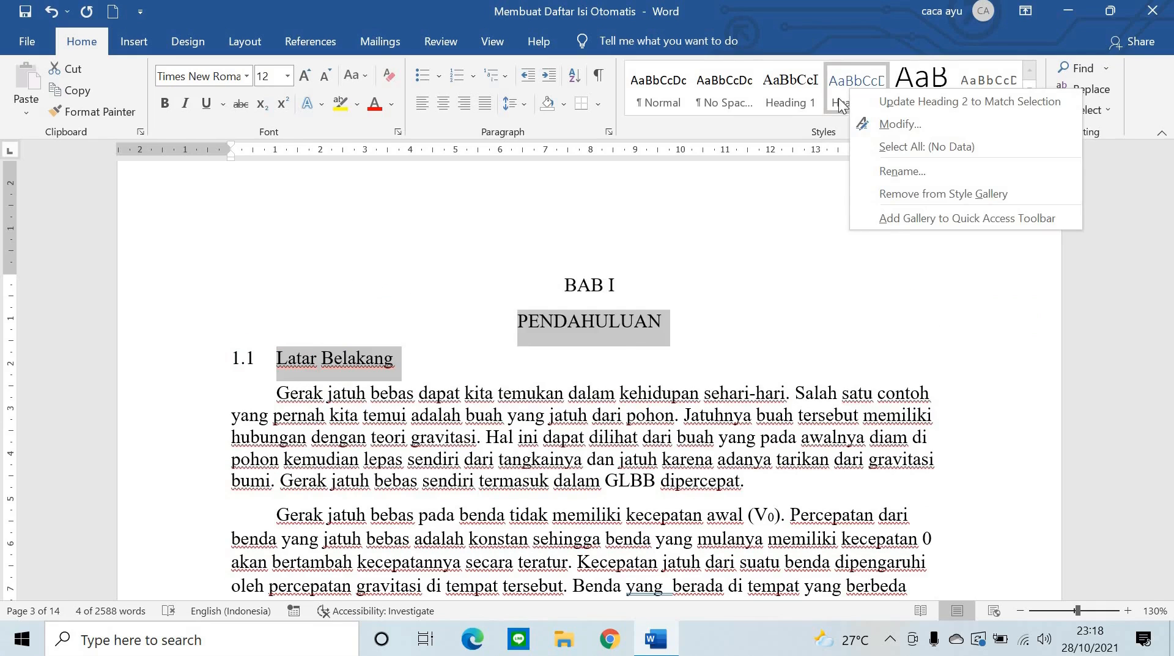
{"action": "left_click", "coordinate": [614, 325]}
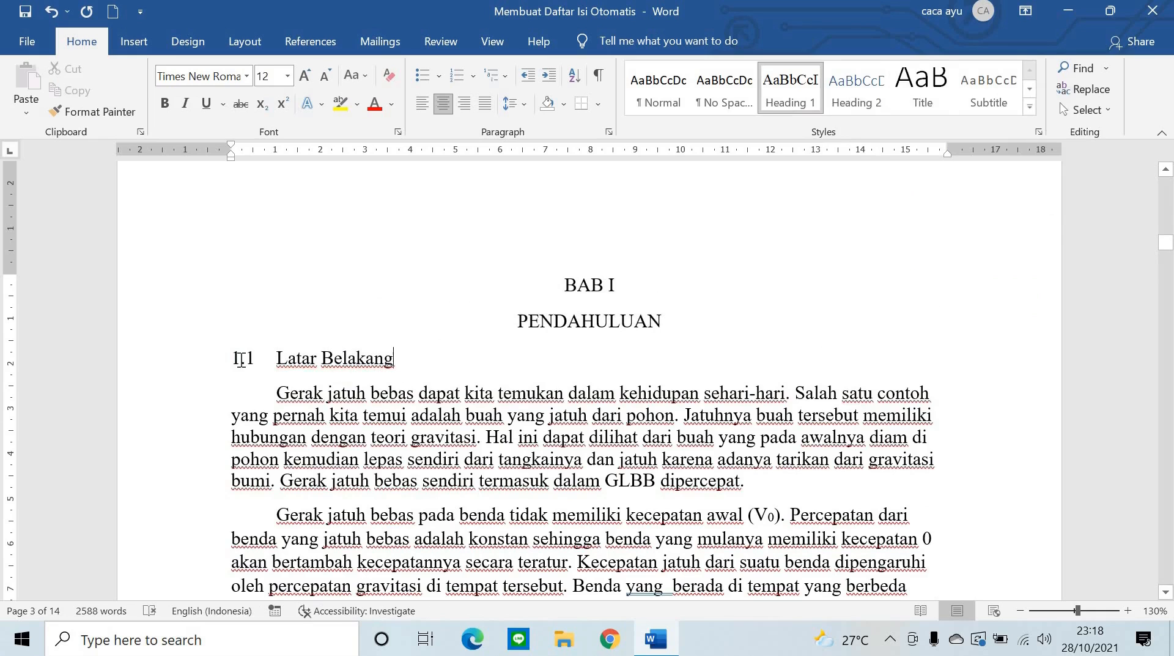
{"action": "left_click", "coordinate": [205, 358]}
{"action": "right_click", "coordinate": [862, 85]}
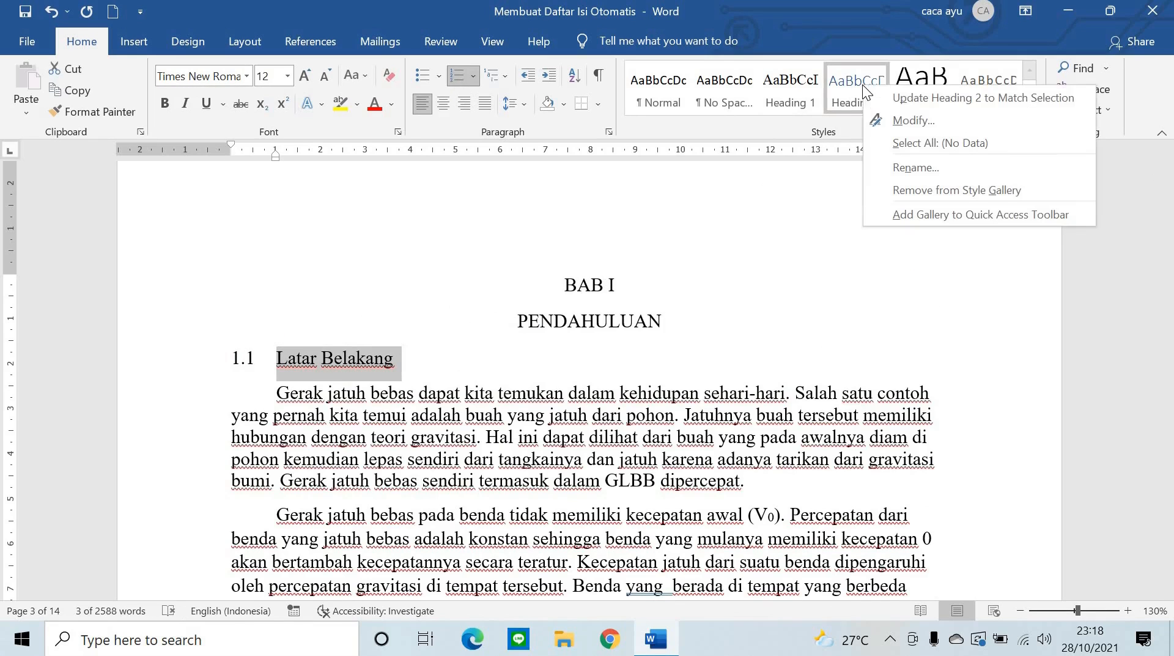
{"action": "left_click", "coordinate": [940, 99]}
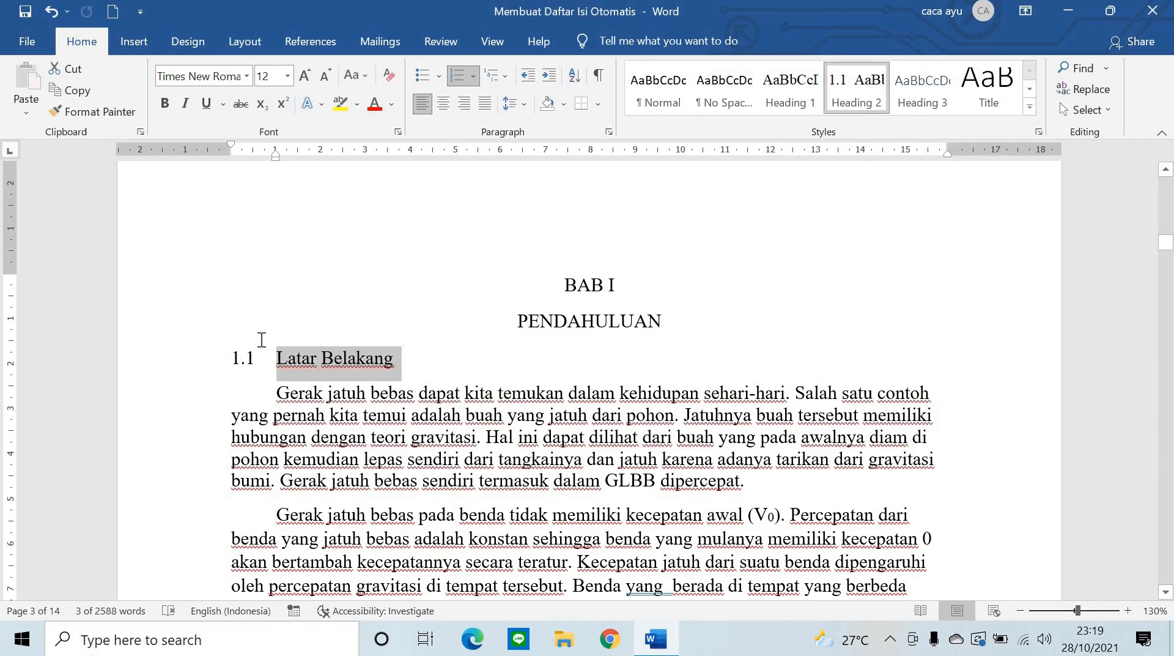
- Apply Heading 2 to subheadings 1.2 Permasalahan and 1.3 Tujuan
{"action": "scroll", "coordinate": [372, 396], "scroll_direction": "down", "scroll_amount": 5}
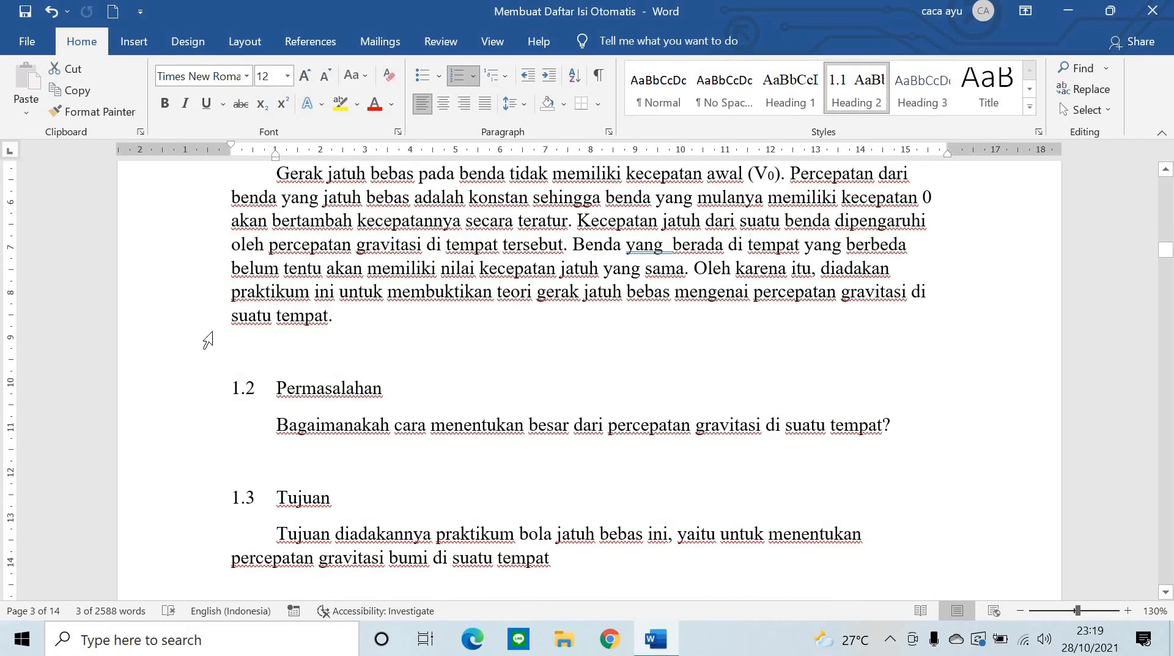
{"action": "scroll", "coordinate": [464, 385], "scroll_direction": "down", "scroll_amount": 2}
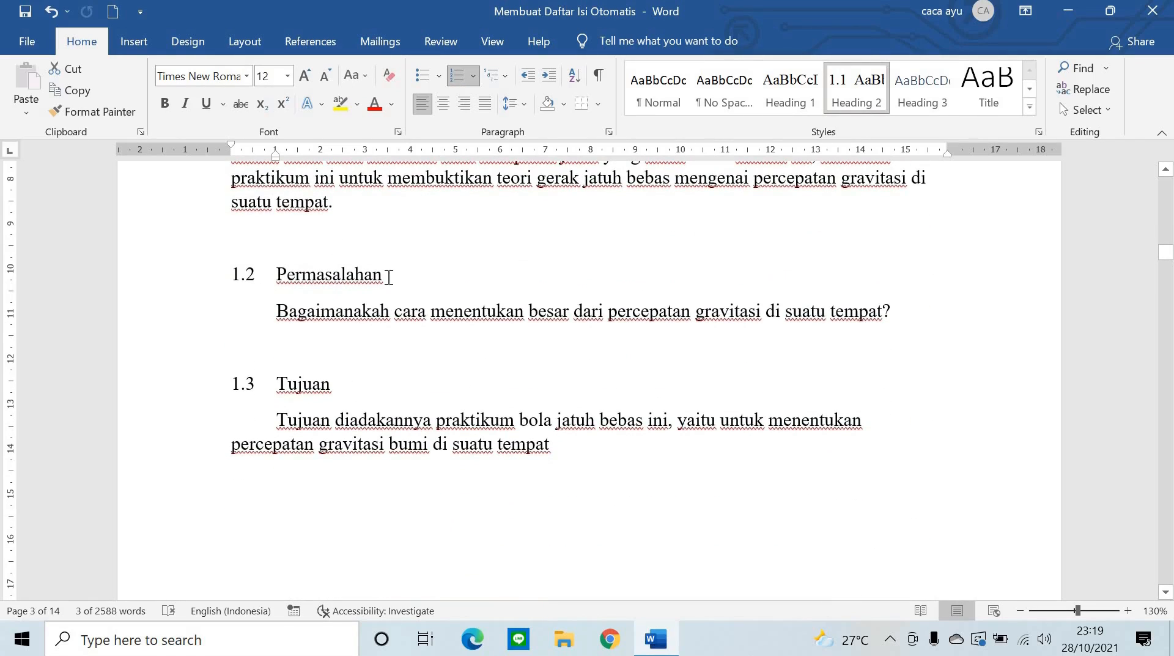
{"action": "left_click_drag", "start_coordinate": [383, 276], "coordinate": [122, 257]}
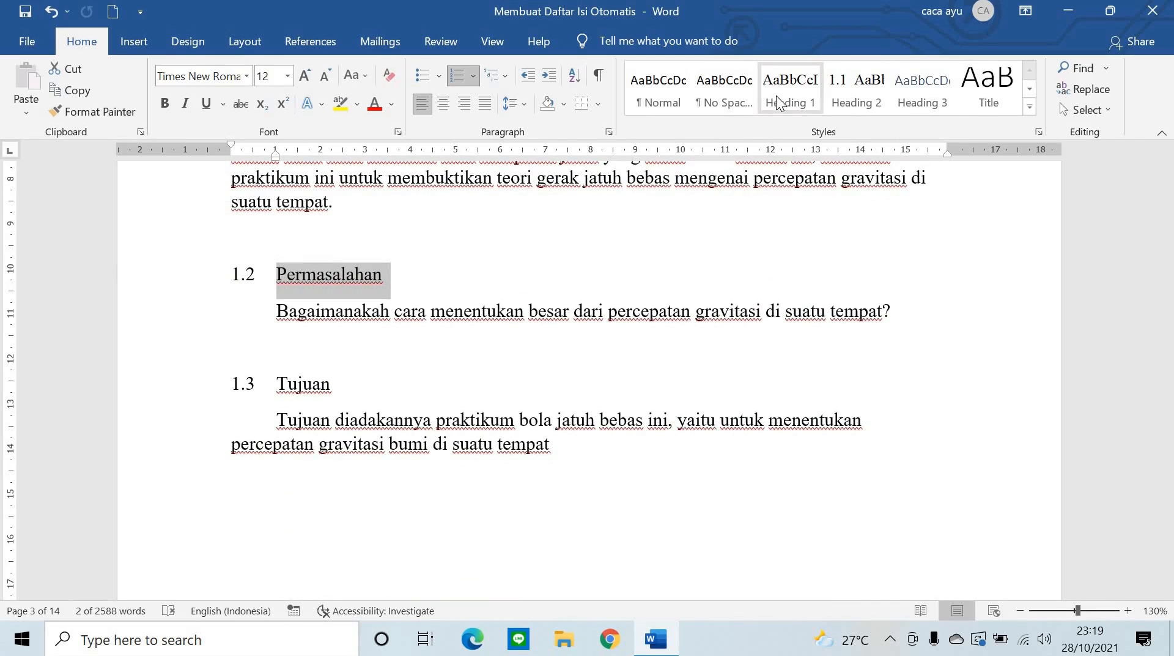
{"action": "left_click", "coordinate": [850, 98]}
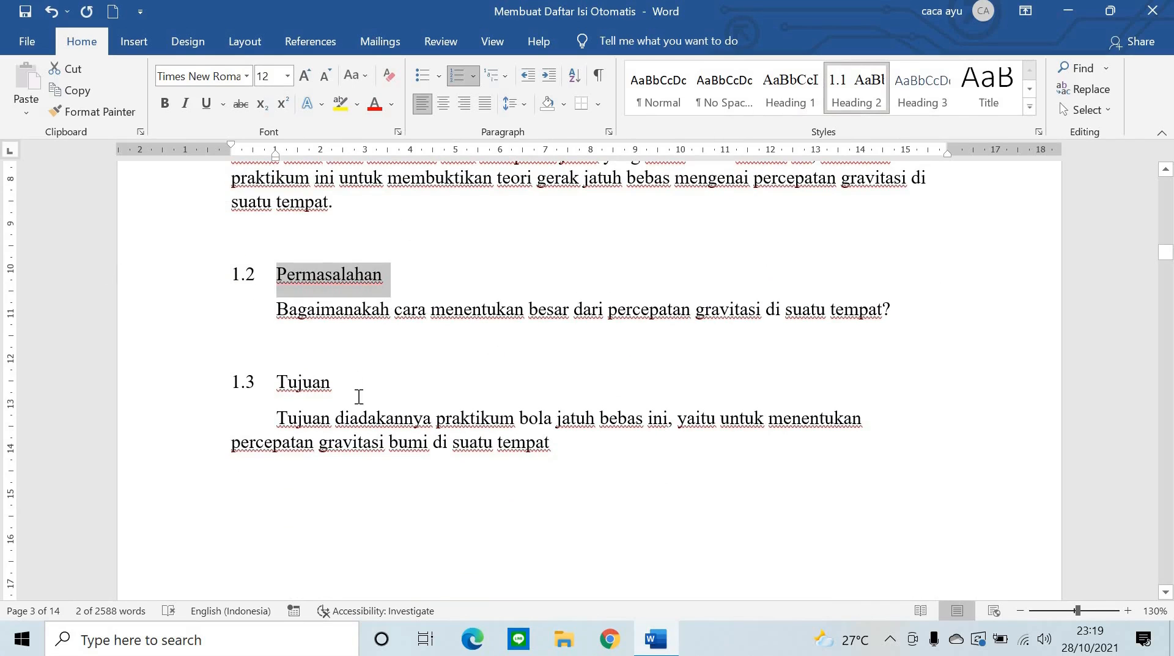
{"action": "left_click", "coordinate": [217, 381]}
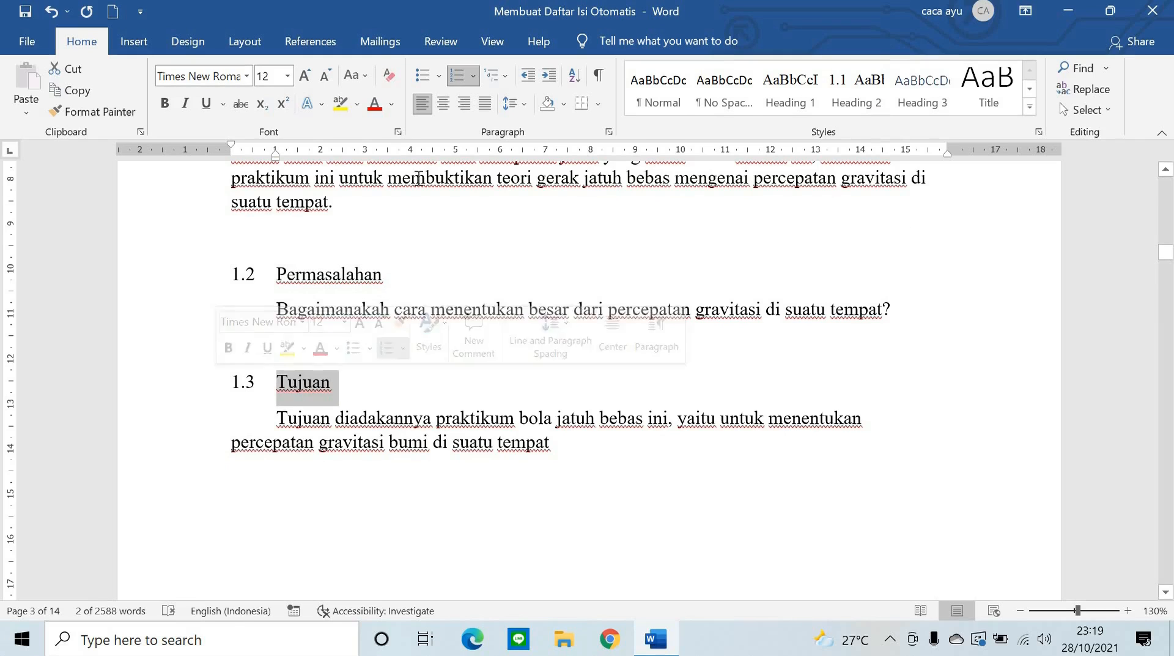
{"action": "left_click", "coordinate": [868, 105]}
{"action": "left_click", "coordinate": [867, 103]}
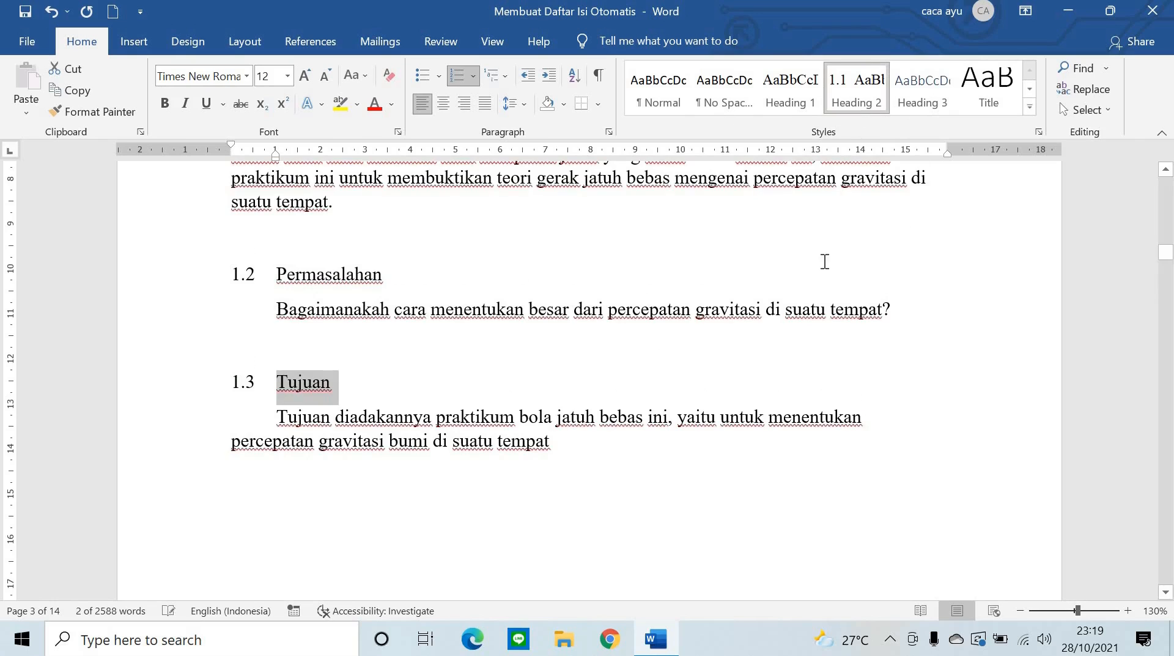
{"action": "scroll", "coordinate": [817, 265], "scroll_direction": "down", "scroll_amount": 3}
{"action": "scroll", "coordinate": [819, 259], "scroll_direction": "down", "scroll_amount": 7}
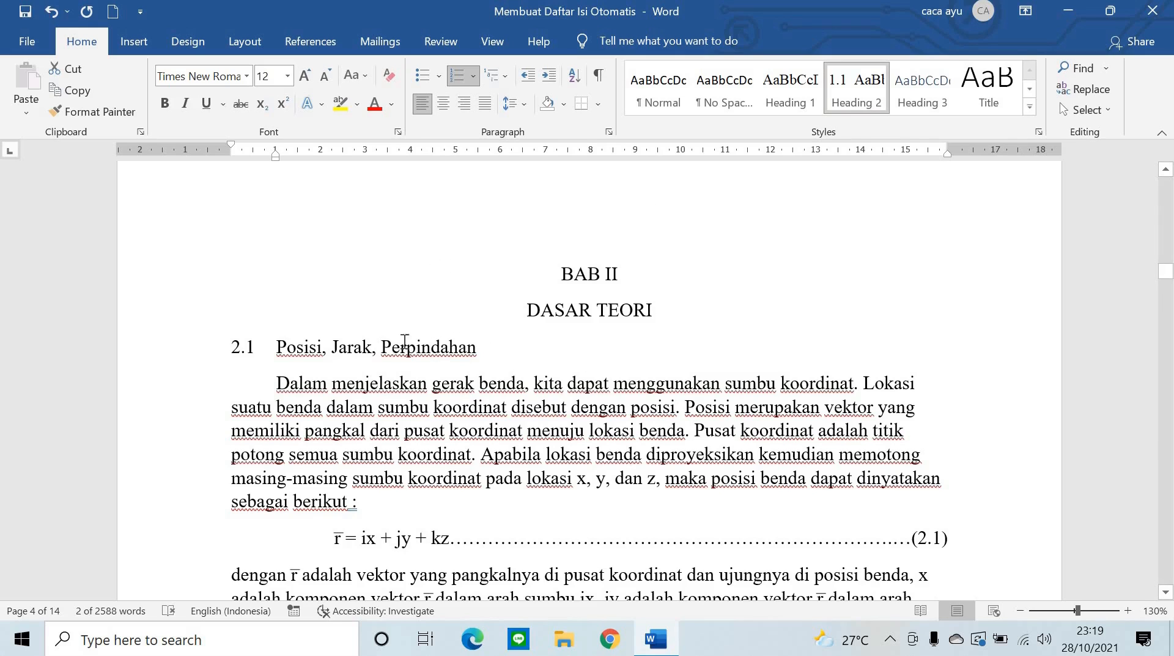
{"action": "left_click_drag", "start_coordinate": [405, 342], "coordinate": [244, 336]}
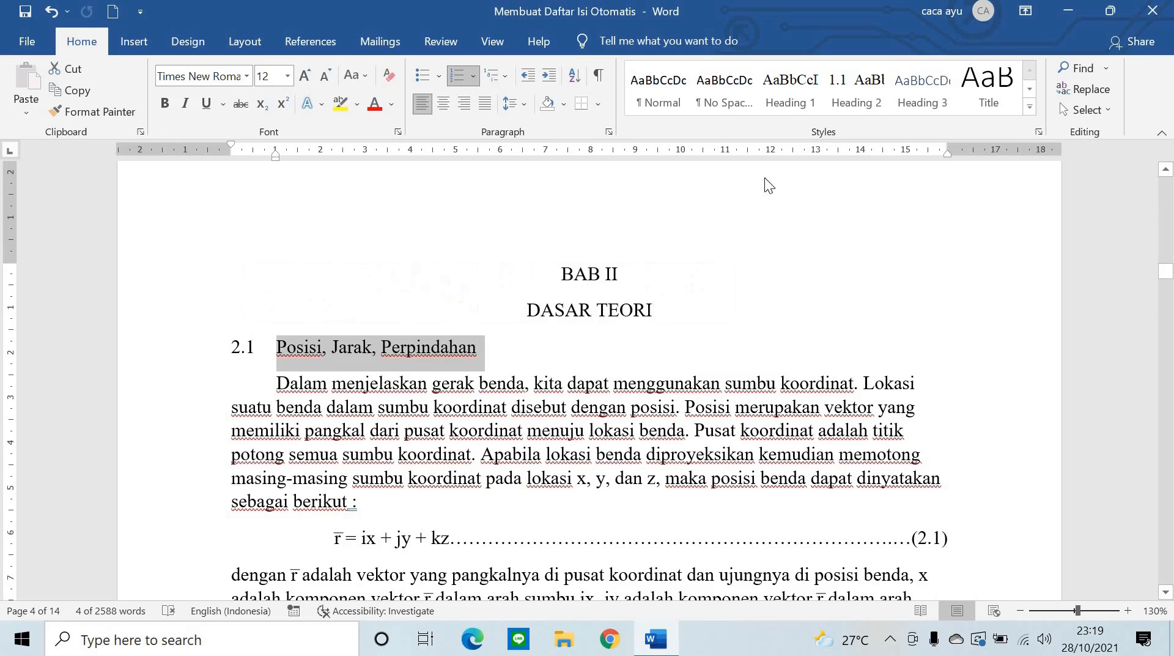
{"action": "left_click", "coordinate": [842, 93]}
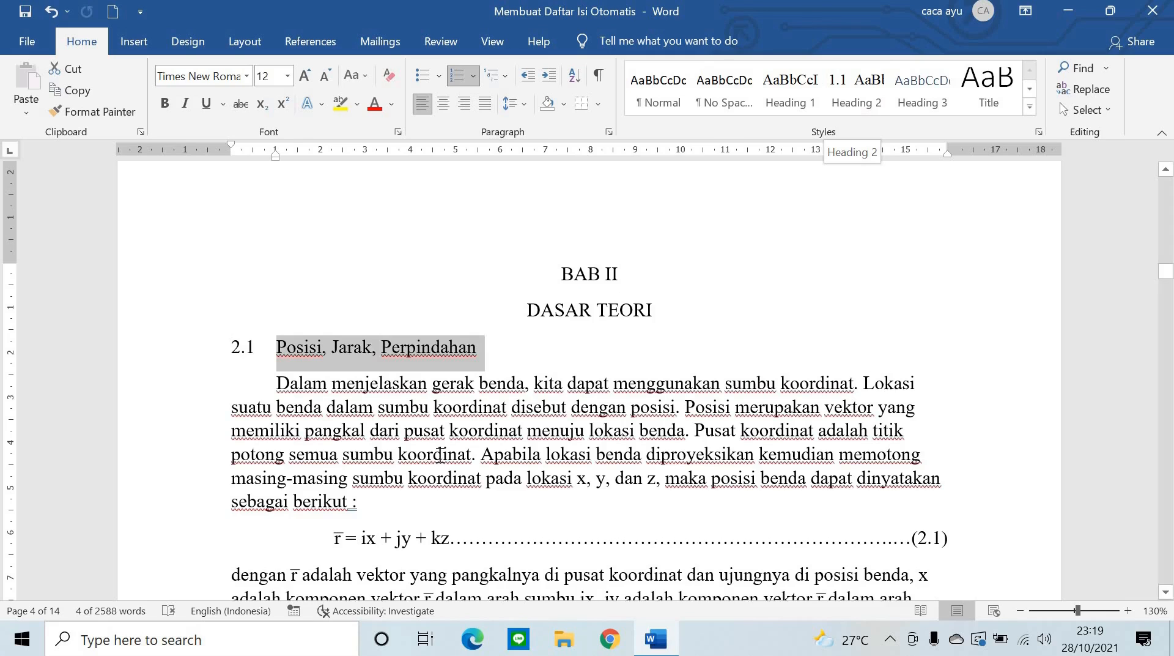
{"action": "left_click", "coordinate": [414, 342]}
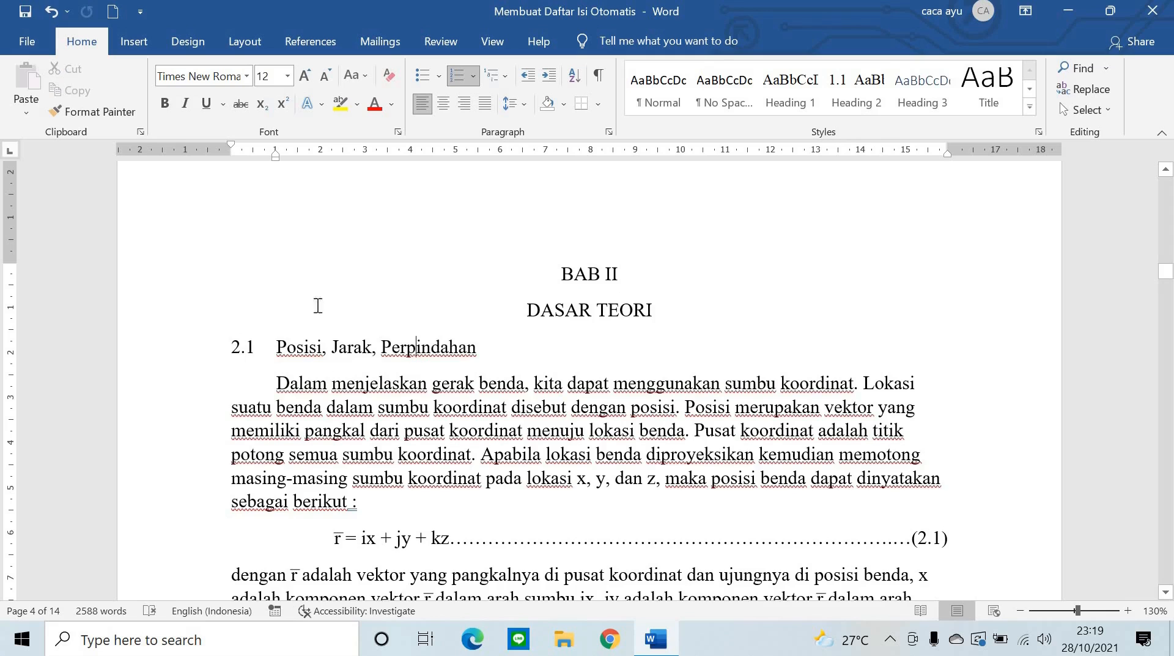
{"action": "left_click_drag", "start_coordinate": [481, 344], "coordinate": [255, 338]}
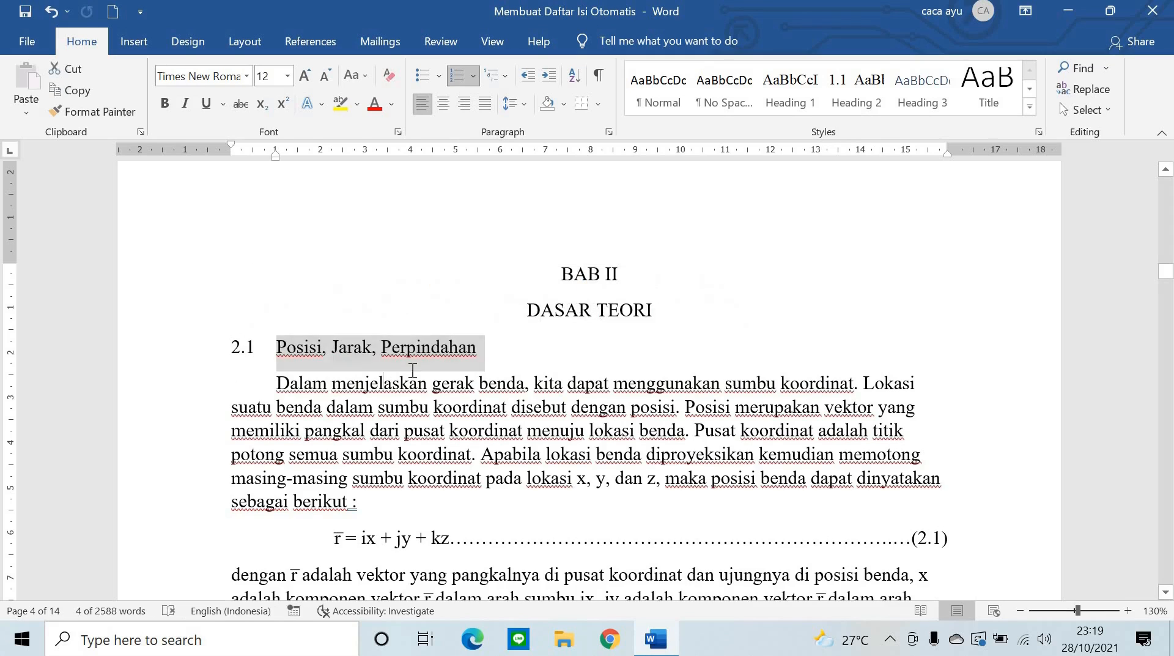
{"action": "left_click", "coordinate": [486, 346]}
{"action": "left_click_drag", "start_coordinate": [488, 344], "coordinate": [260, 347]}
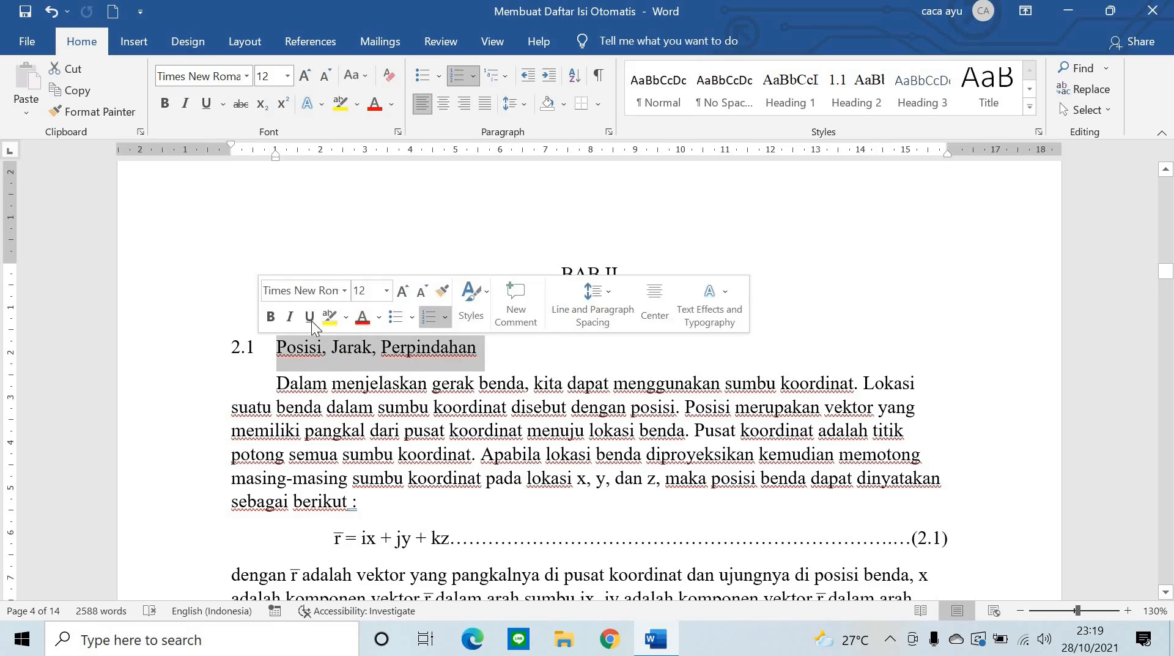
- Create a new Subbab 2 style from the 2.1 heading, based on Heading 2
{"action": "left_click", "coordinate": [1028, 108]}
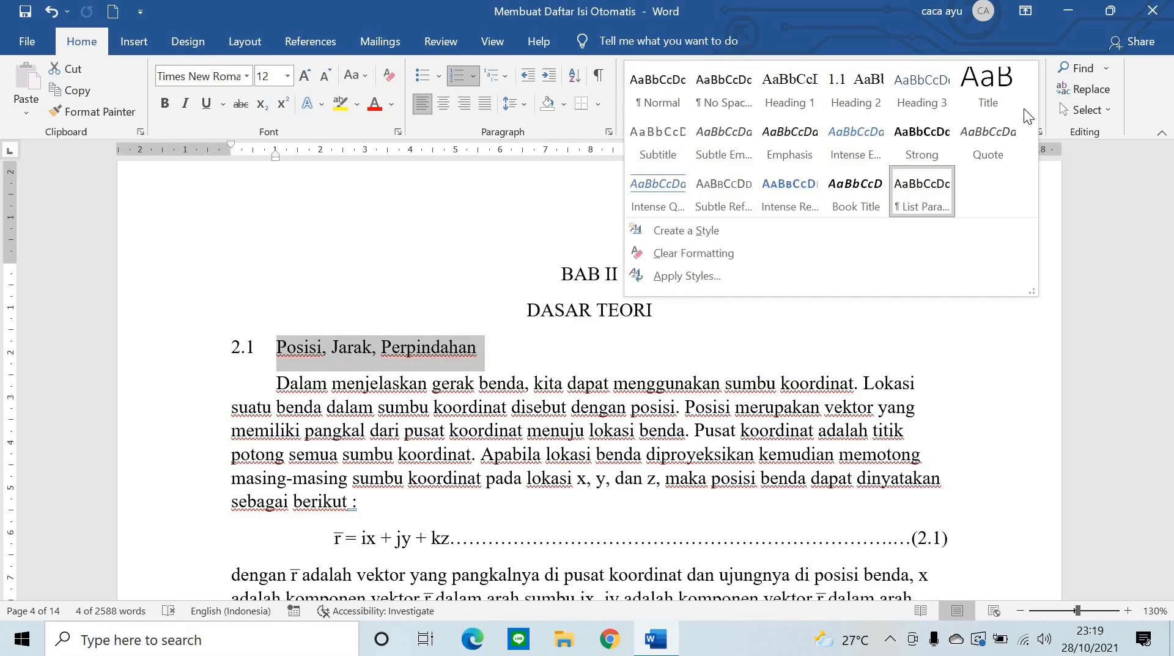
{"action": "left_click", "coordinate": [741, 235]}
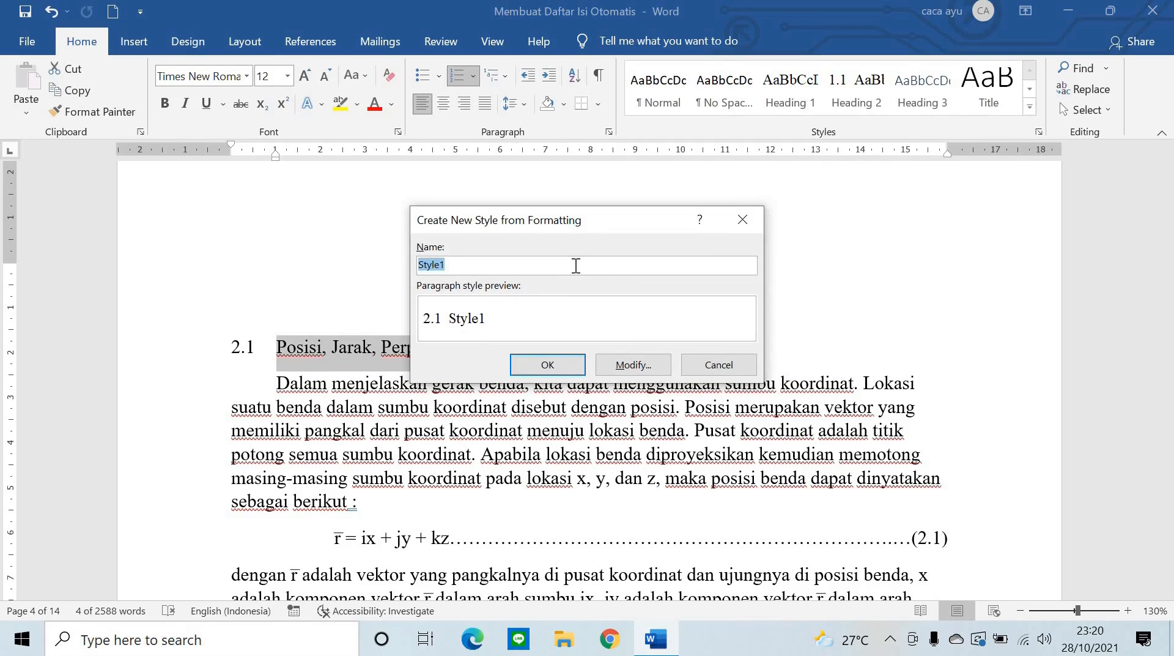
{"action": "type", "text": "Su"}
{"action": "key", "text": "BackSpace"}
{"action": "key", "text": "BackSpace"}
{"action": "key", "text": "BackSpace"}
{"action": "key", "text": "BackSpace"}
{"action": "key", "text": "BackSpace"}
{"action": "left_click", "coordinate": [612, 364]}
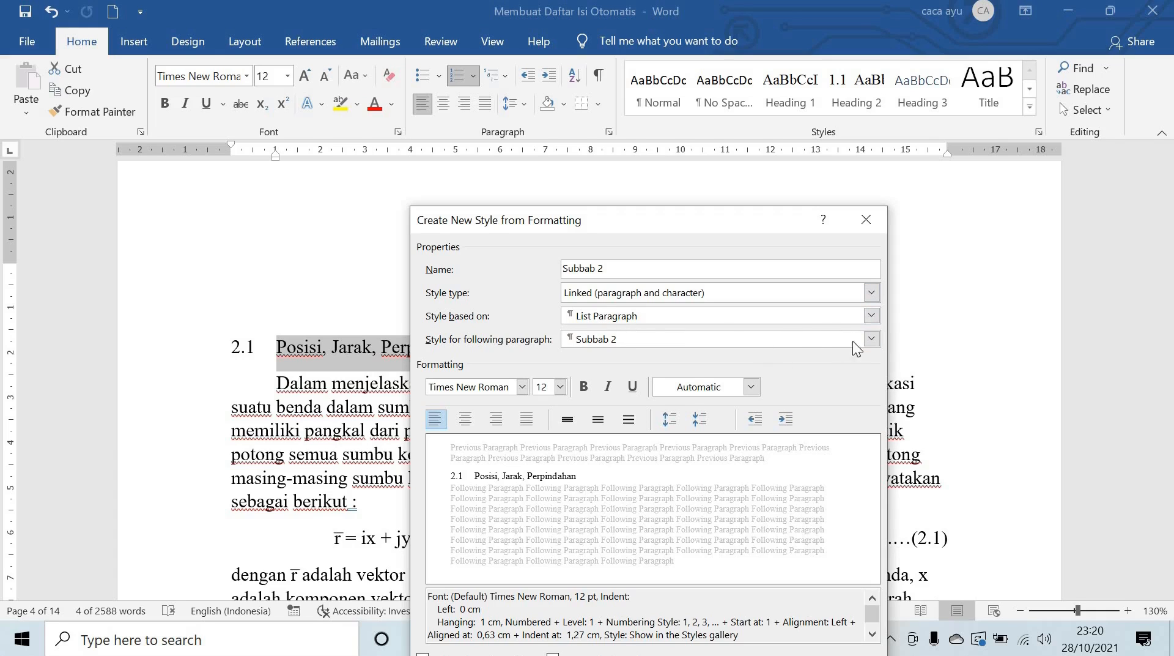
{"action": "left_click", "coordinate": [877, 313]}
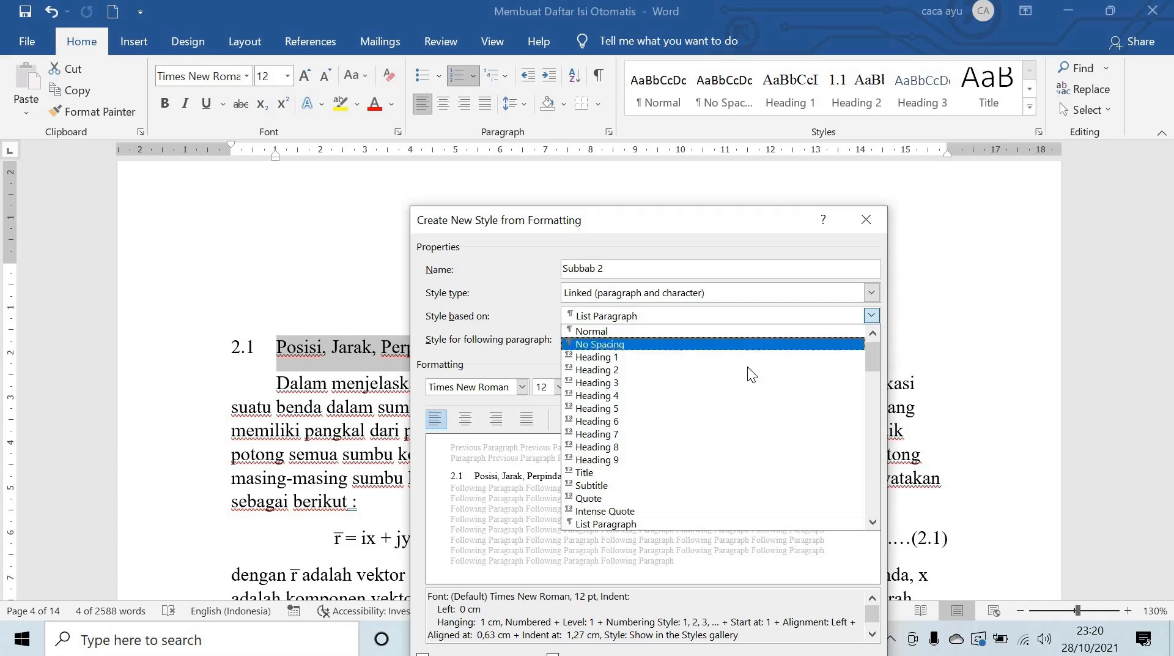
{"action": "left_click", "coordinate": [746, 365]}
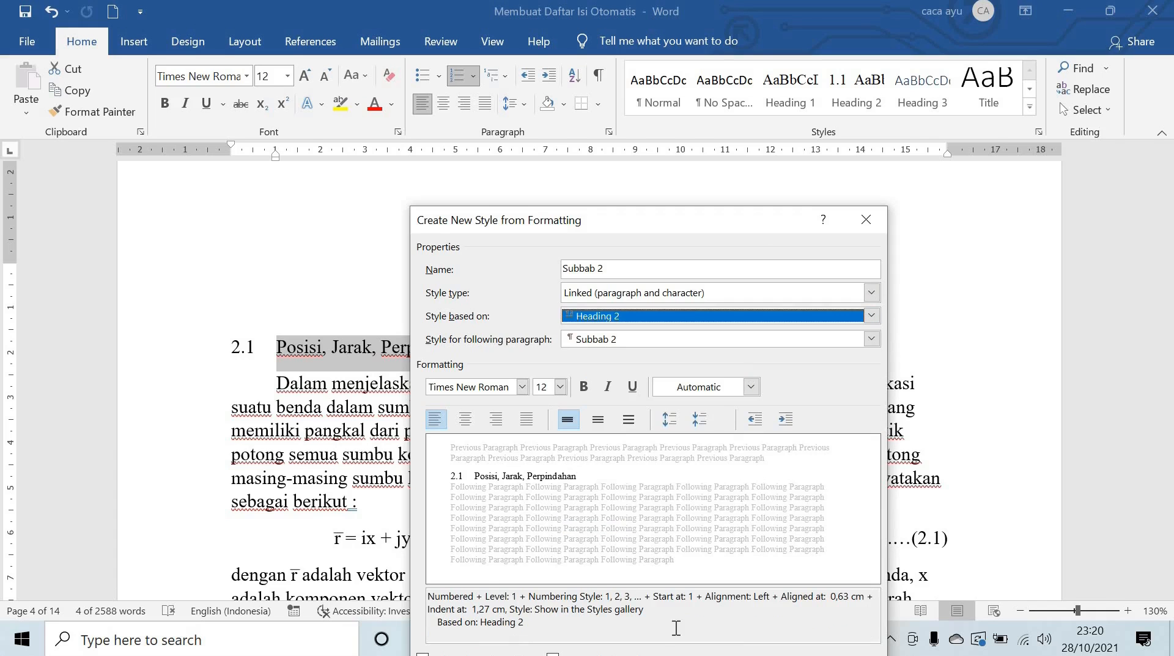
{"action": "left_click_drag", "start_coordinate": [749, 218], "coordinate": [714, 86]}
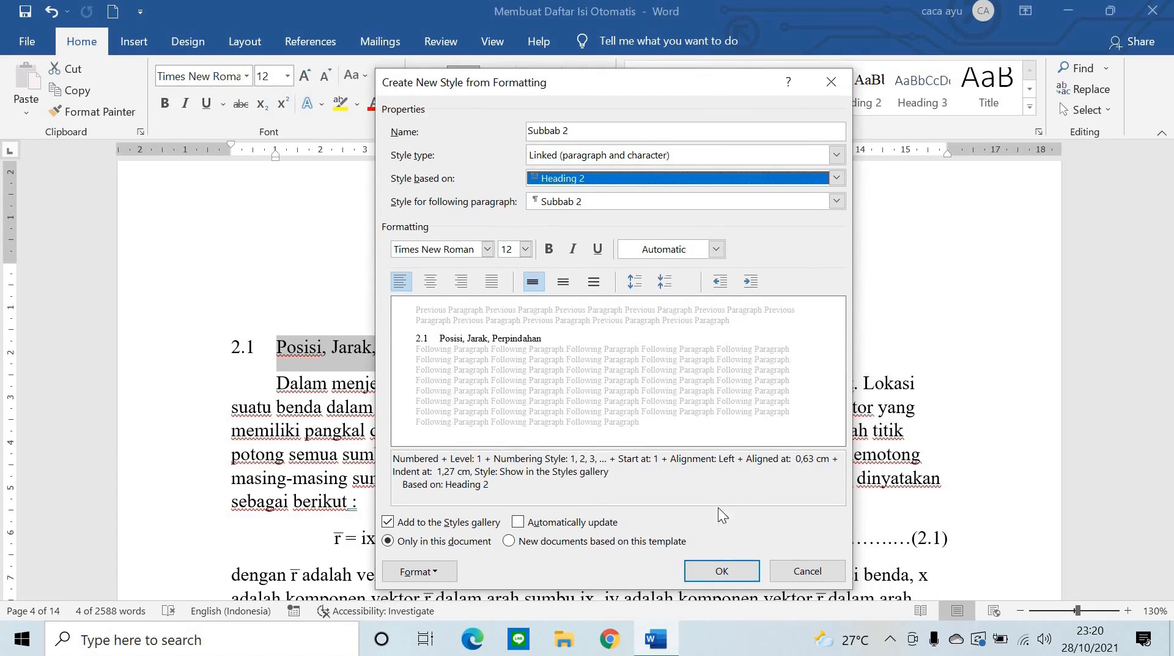
{"action": "left_click", "coordinate": [702, 570]}
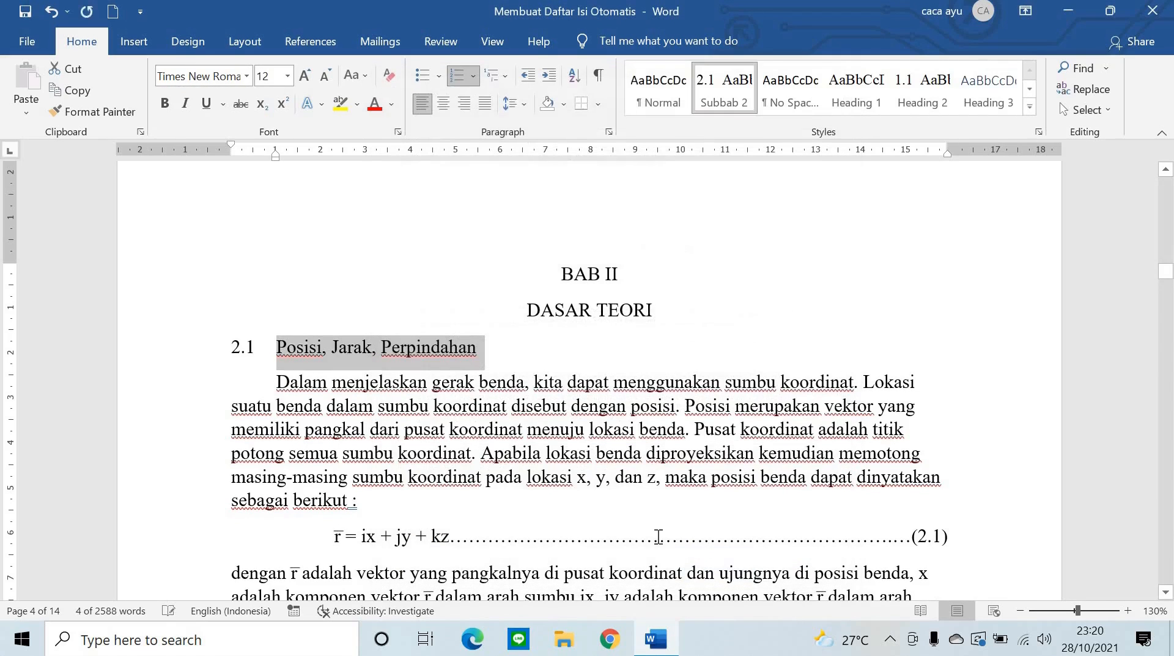
- Apply Subbab 2 to the Kecepatan dan Percepatan Sesaat, Rata-rata, and GLB dan GLBB headings
{"action": "mouse_move", "coordinate": [282, 360]}
{"action": "scroll", "coordinate": [529, 460], "scroll_direction": "down", "scroll_amount": 8}
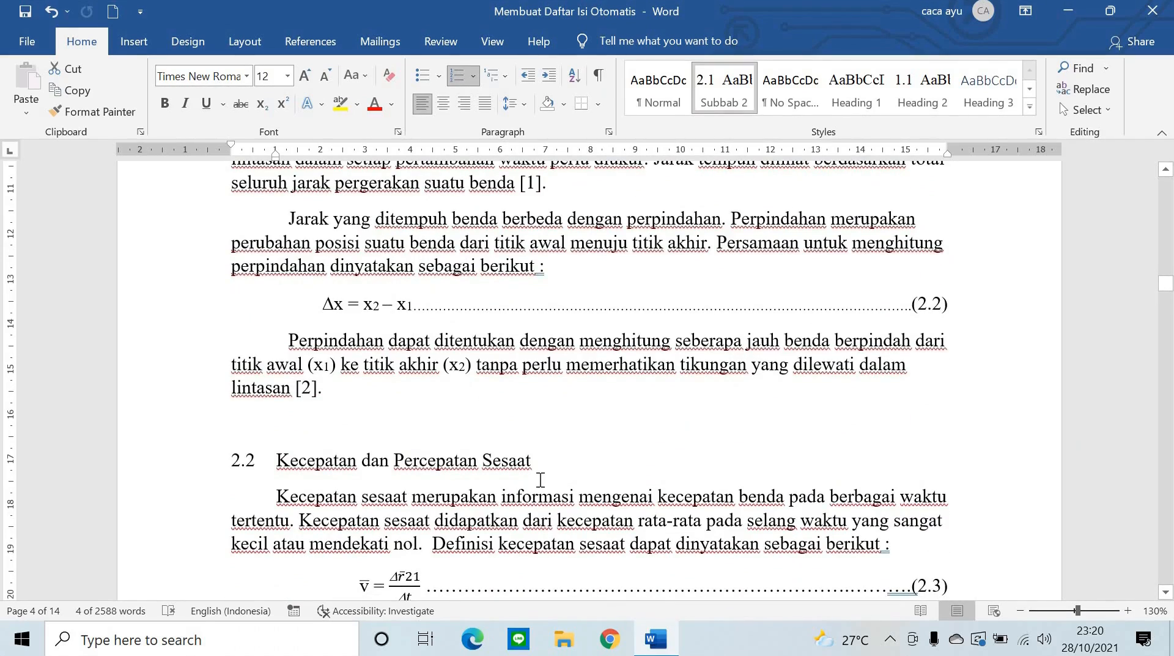
{"action": "left_click_drag", "start_coordinate": [549, 467], "coordinate": [276, 462]}
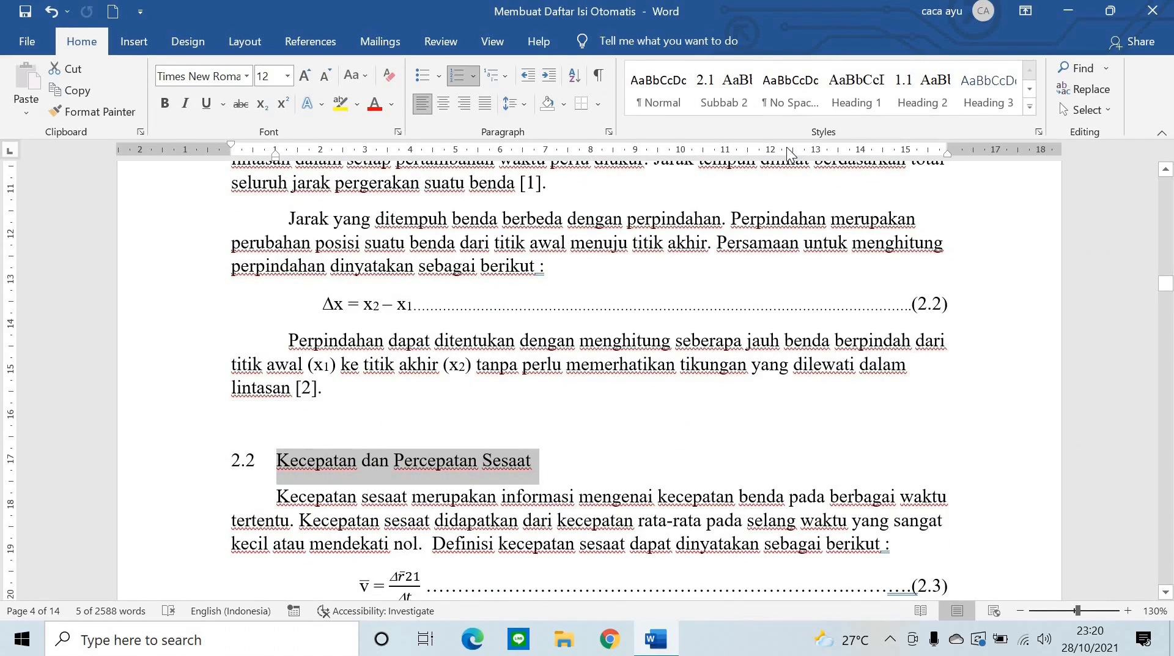
{"action": "left_click", "coordinate": [714, 87]}
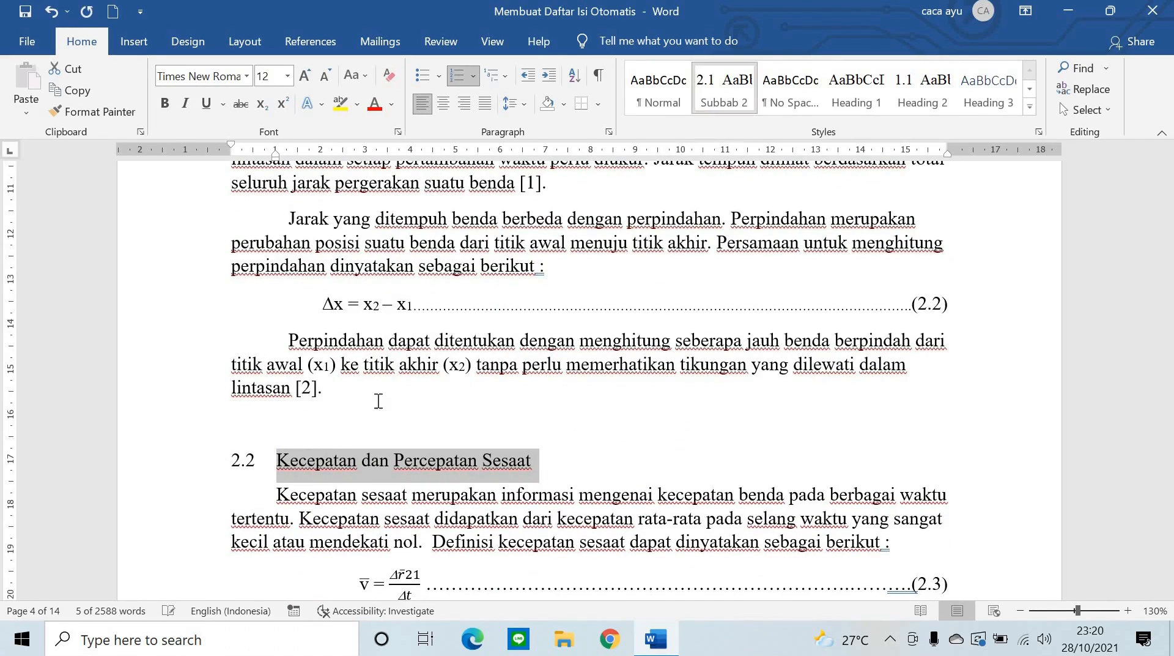
{"action": "scroll", "coordinate": [391, 423], "scroll_direction": "up", "scroll_amount": 3}
{"action": "scroll", "coordinate": [391, 423], "scroll_direction": "up", "scroll_amount": 6}
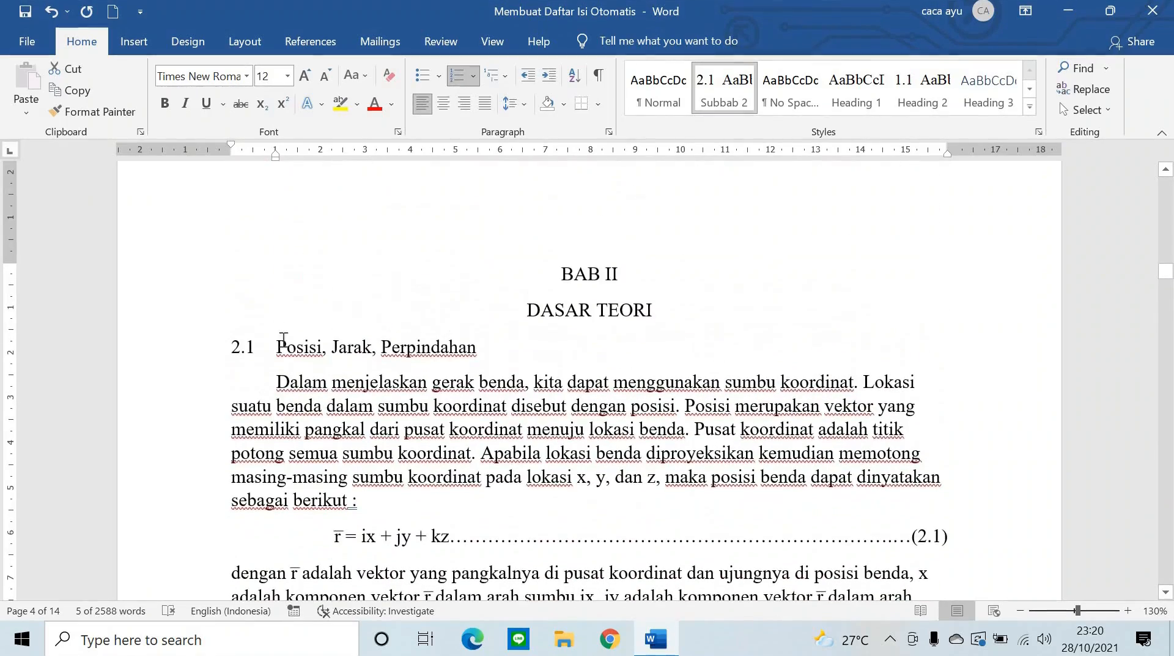
{"action": "scroll", "coordinate": [288, 330], "scroll_direction": "down", "scroll_amount": 15}
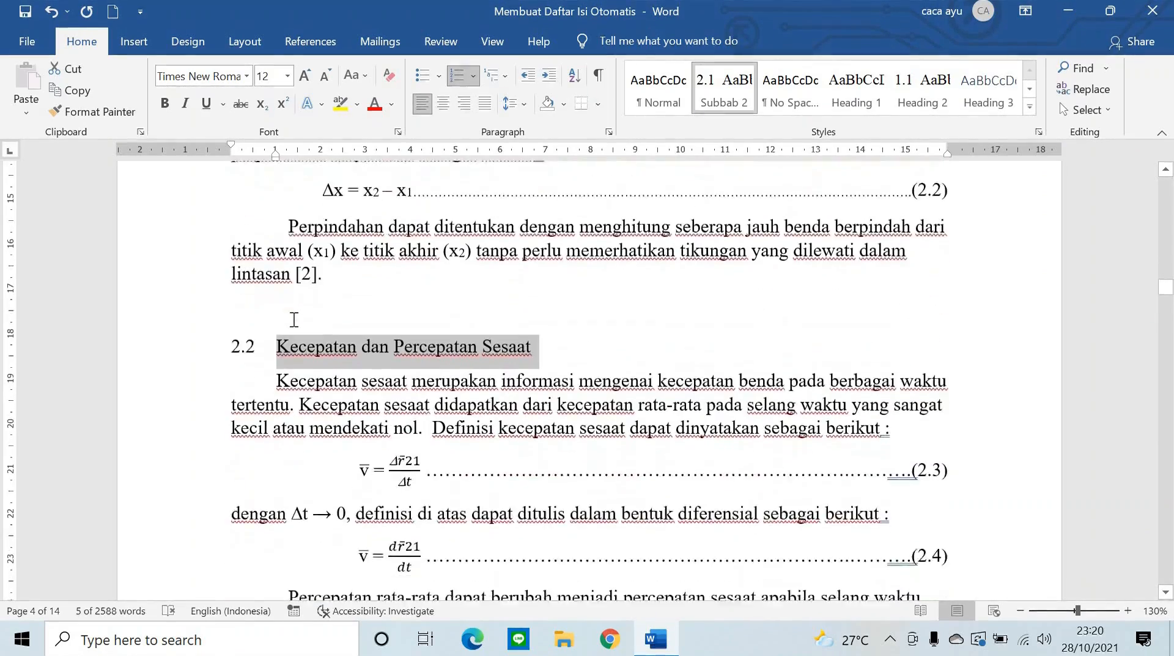
{"action": "scroll", "coordinate": [387, 420], "scroll_direction": "down", "scroll_amount": 7}
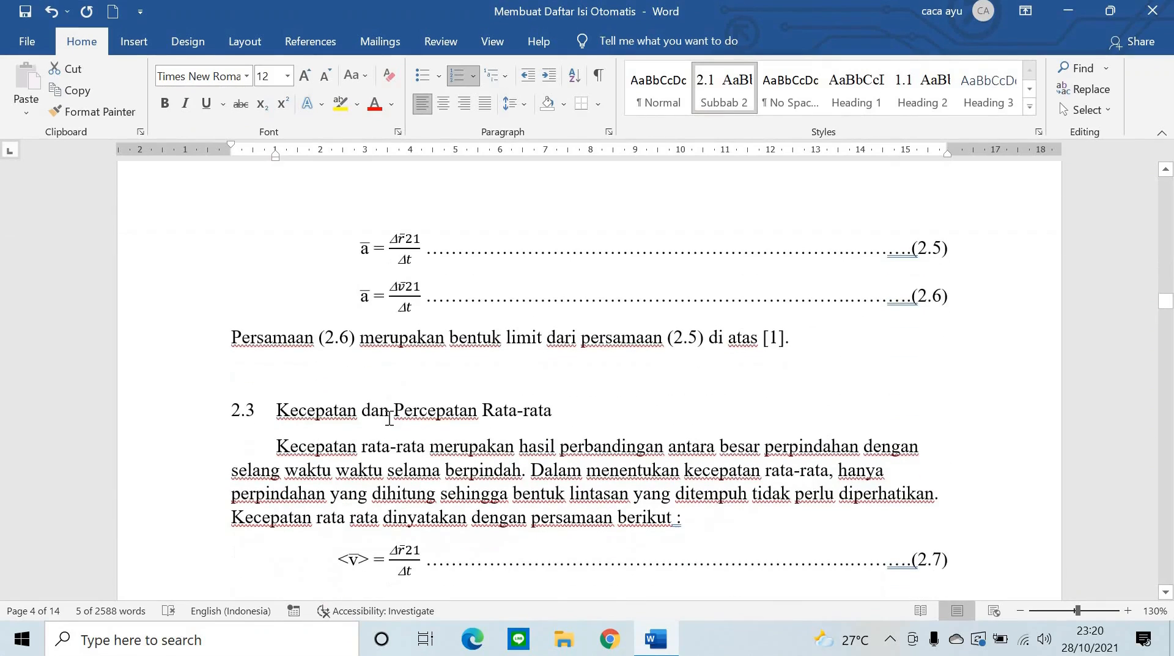
{"action": "scroll", "coordinate": [543, 383], "scroll_direction": "up", "scroll_amount": 2}
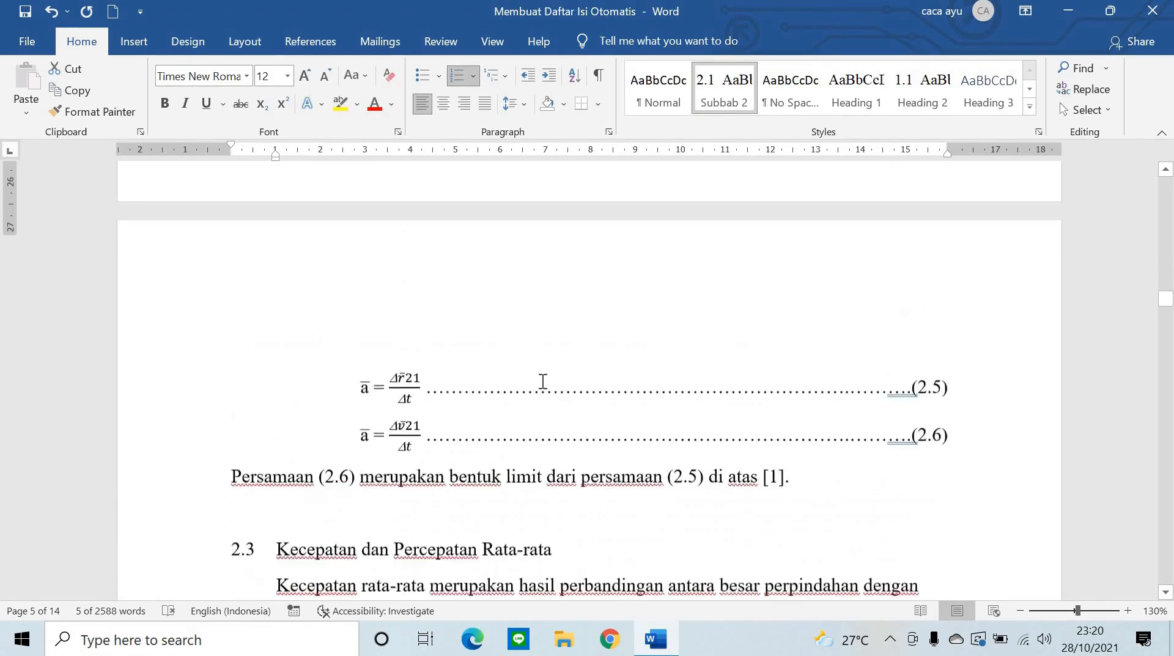
{"action": "scroll", "coordinate": [582, 367], "scroll_direction": "down", "scroll_amount": 5}
{"action": "scroll", "coordinate": [579, 363], "scroll_direction": "up", "scroll_amount": 3}
{"action": "left_click_drag", "start_coordinate": [553, 355], "coordinate": [236, 324]}
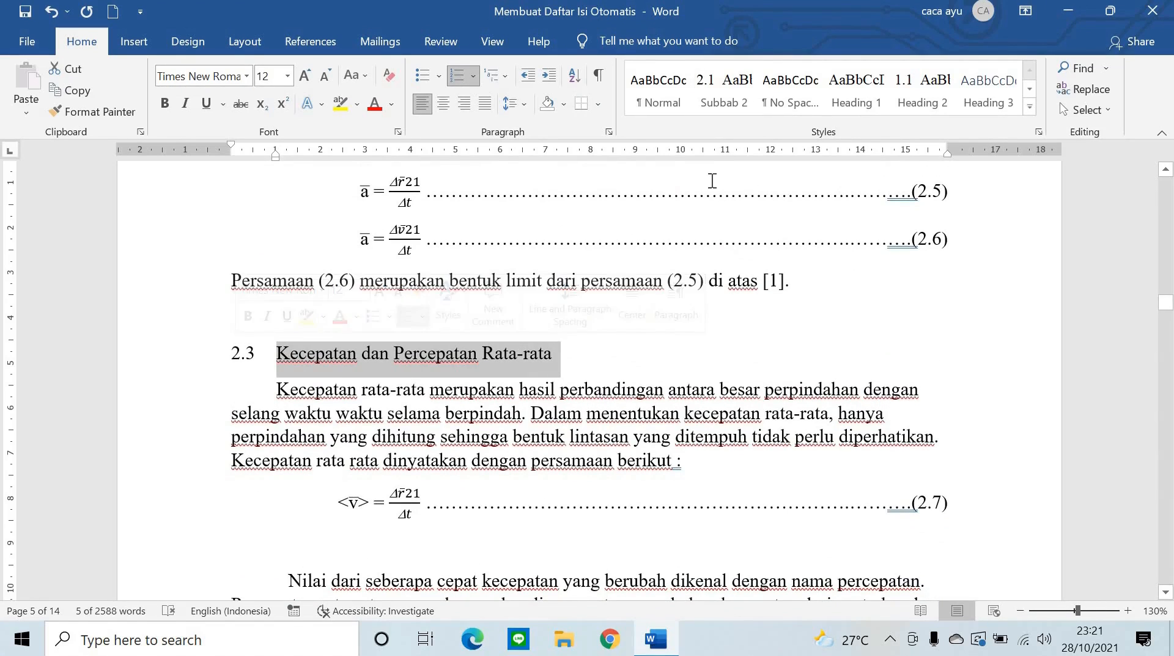
{"action": "left_click", "coordinate": [707, 104]}
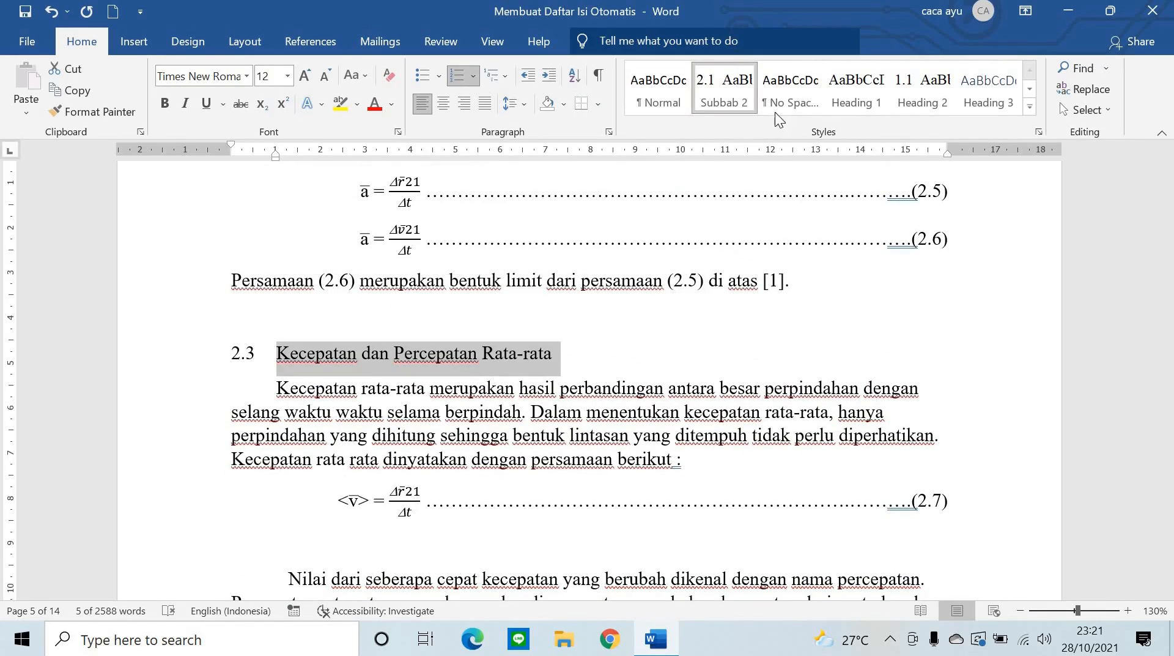
{"action": "scroll", "coordinate": [550, 241], "scroll_direction": "down", "scroll_amount": 3}
{"action": "scroll", "coordinate": [550, 240], "scroll_direction": "down", "scroll_amount": 6}
{"action": "scroll", "coordinate": [483, 262], "scroll_direction": "up", "scroll_amount": 3}
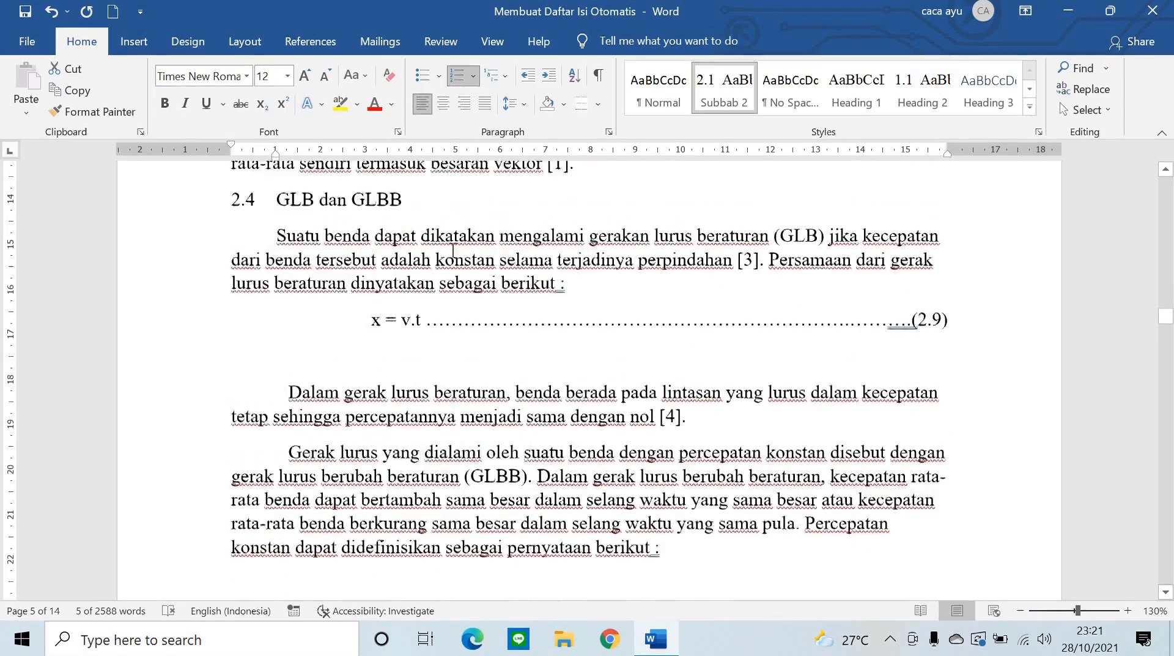
{"action": "scroll", "coordinate": [417, 292], "scroll_direction": "down", "scroll_amount": 3}
{"action": "left_click_drag", "start_coordinate": [418, 293], "coordinate": [231, 296]}
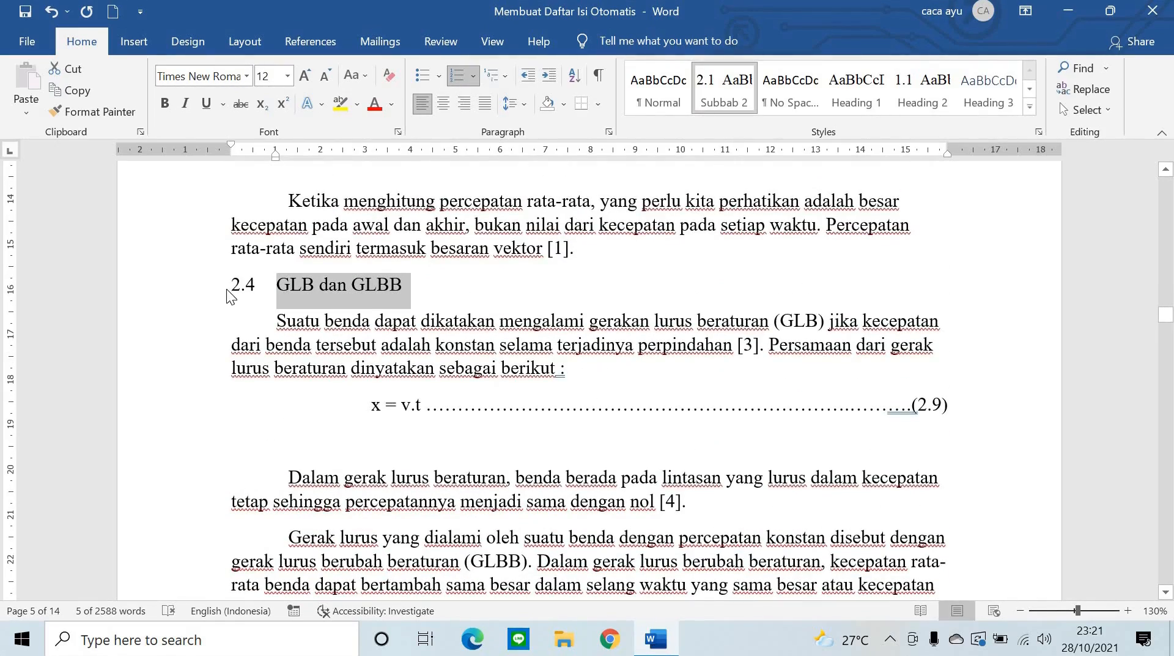
{"action": "left_click", "coordinate": [724, 92]}
- Apply Subbab 2 to headings 2.5 Gerak Jatuh Bebas, 2.6 Gaya Gravitasi and 2.7
{"action": "scroll", "coordinate": [300, 366], "scroll_direction": "down", "scroll_amount": 4}
{"action": "scroll", "coordinate": [300, 366], "scroll_direction": "down", "scroll_amount": 20}
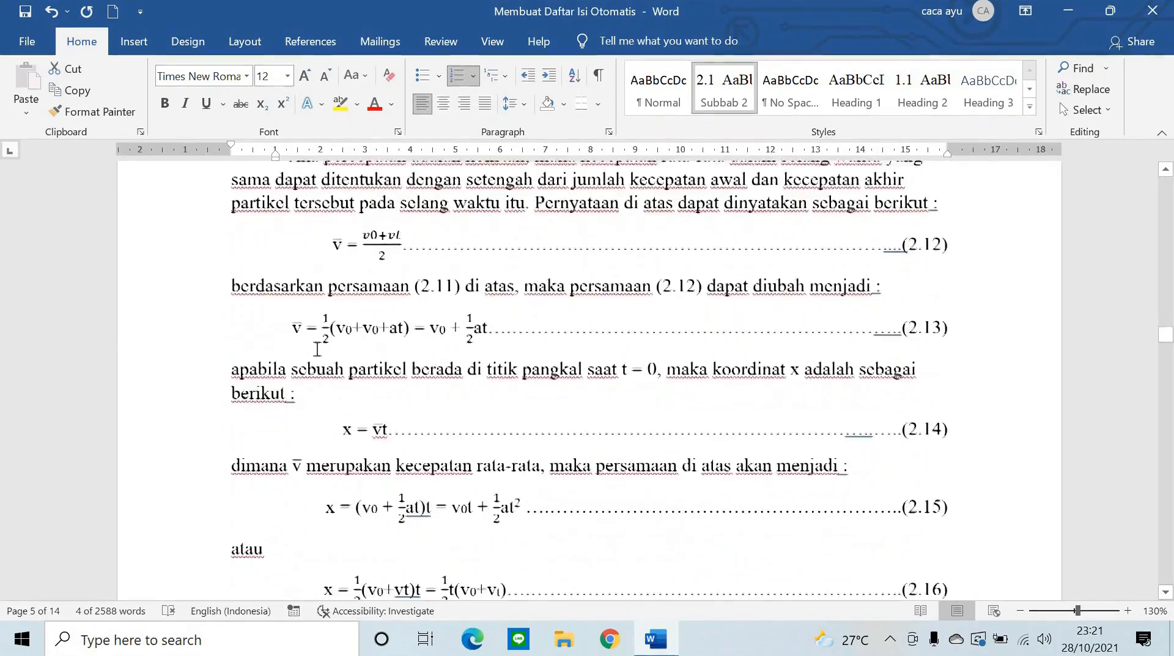
{"action": "scroll", "coordinate": [330, 341], "scroll_direction": "down", "scroll_amount": 4}
{"action": "scroll", "coordinate": [330, 340], "scroll_direction": "up", "scroll_amount": 4}
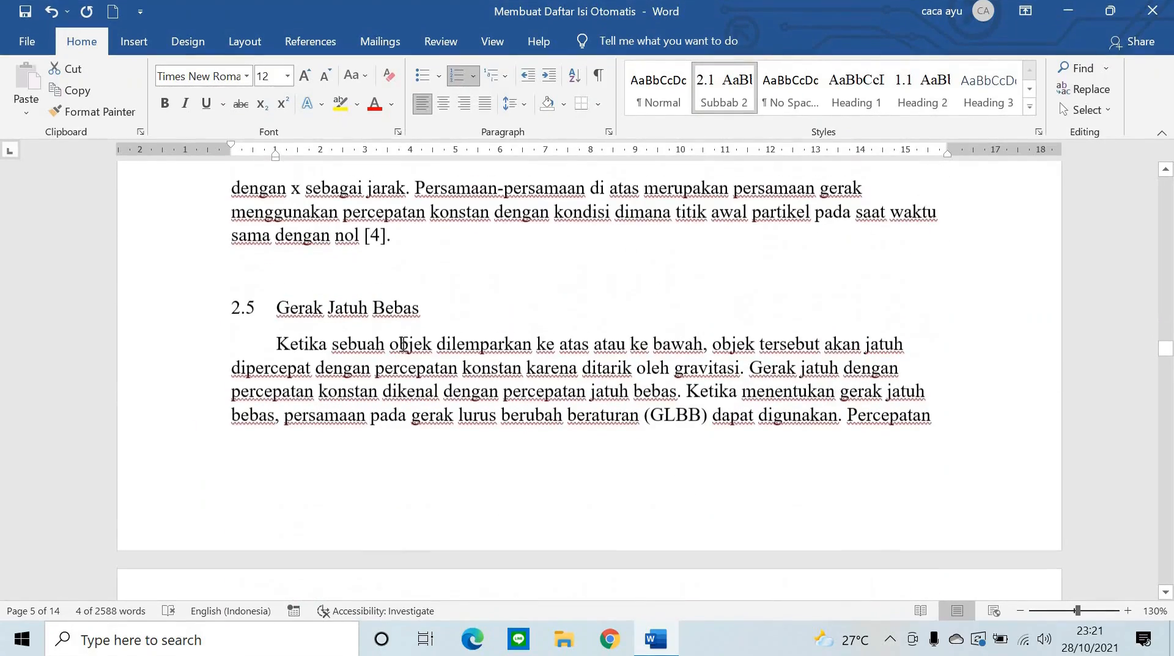
{"action": "left_click_drag", "start_coordinate": [425, 309], "coordinate": [251, 313]}
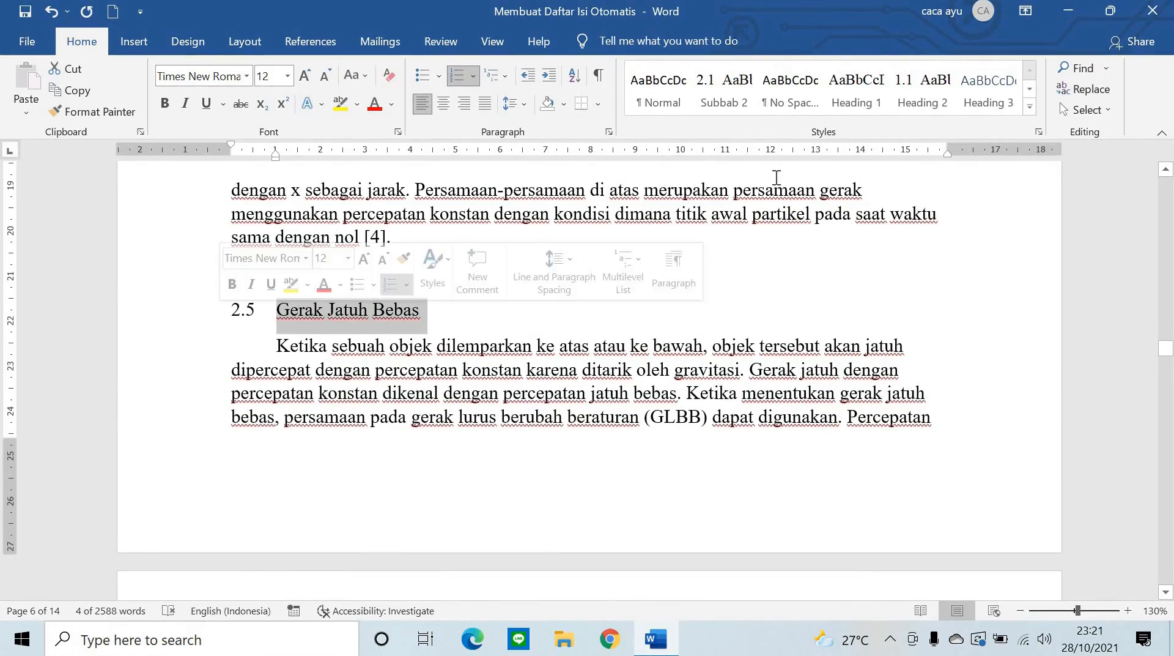
{"action": "left_click", "coordinate": [725, 107]}
{"action": "scroll", "coordinate": [435, 288], "scroll_direction": "down", "scroll_amount": 9}
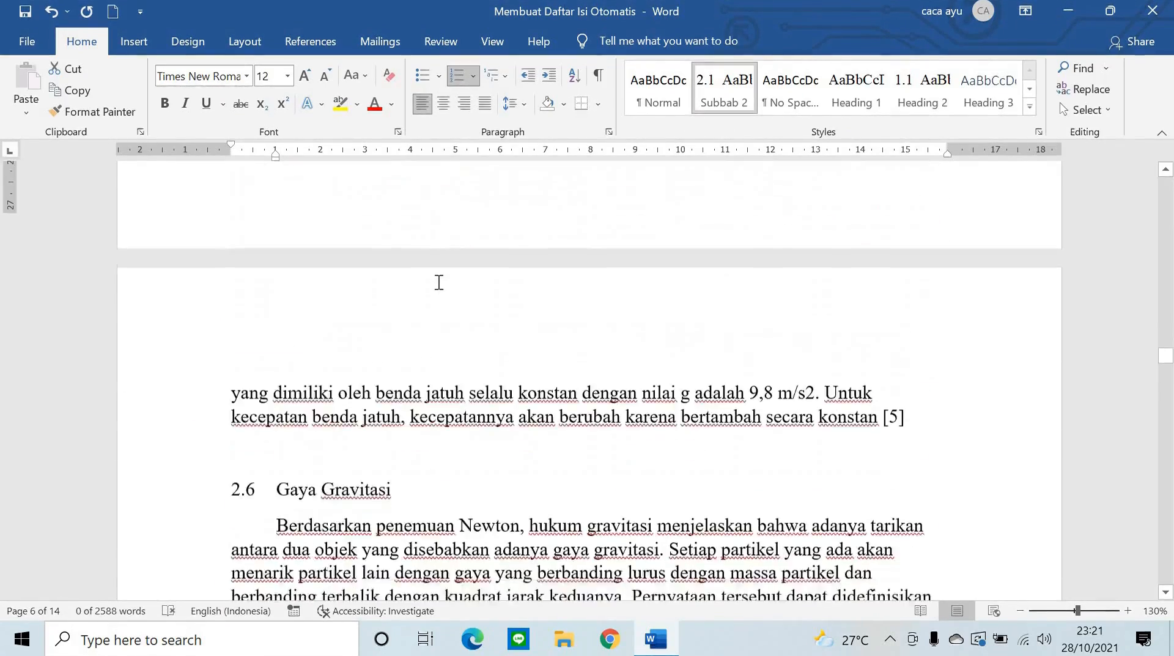
{"action": "left_click_drag", "start_coordinate": [399, 226], "coordinate": [204, 211]}
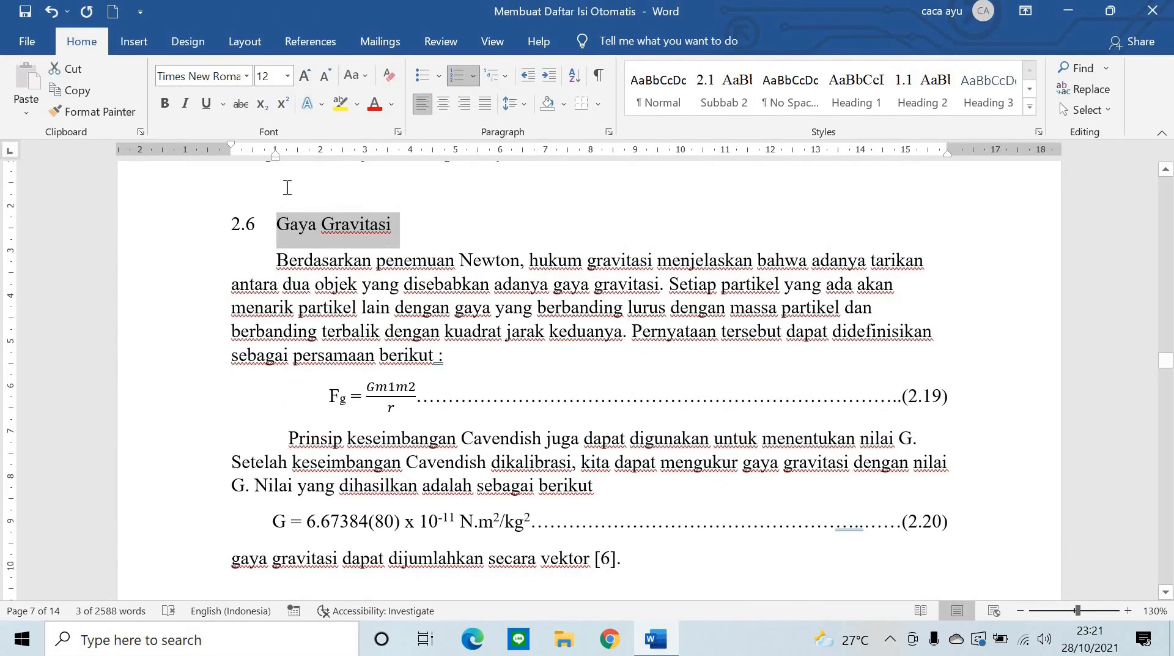
{"action": "left_click", "coordinate": [718, 87]}
{"action": "scroll", "coordinate": [451, 286], "scroll_direction": "down", "scroll_amount": 5}
{"action": "scroll", "coordinate": [450, 286], "scroll_direction": "down", "scroll_amount": 10}
{"action": "scroll", "coordinate": [451, 286], "scroll_direction": "up", "scroll_amount": 8}
{"action": "scroll", "coordinate": [522, 318], "scroll_direction": "up", "scroll_amount": 1}
{"action": "left_click_drag", "start_coordinate": [558, 231], "coordinate": [334, 268]}
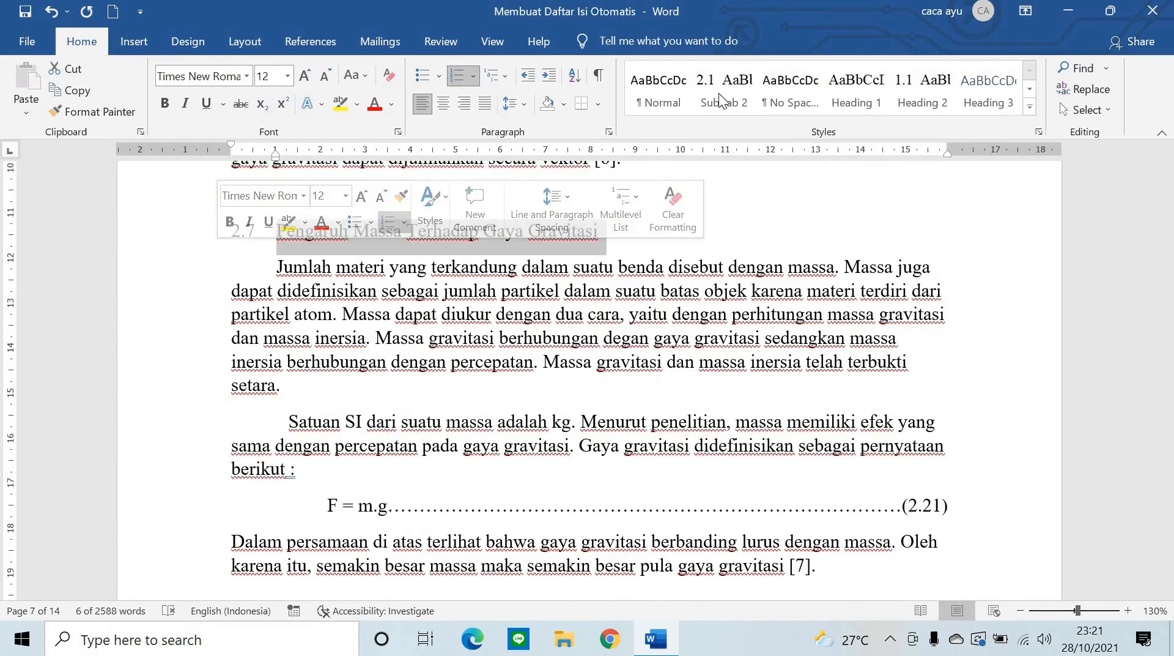
{"action": "left_click", "coordinate": [504, 250]}
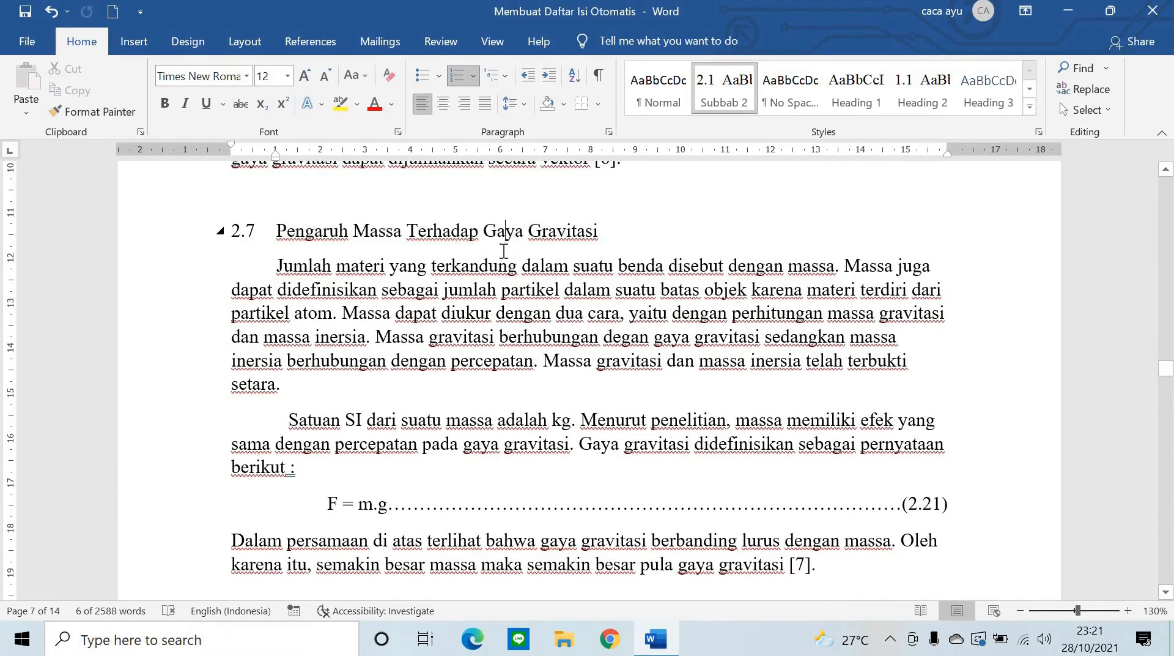
{"action": "scroll", "coordinate": [503, 249], "scroll_direction": "down", "scroll_amount": 4}
{"action": "scroll", "coordinate": [503, 249], "scroll_direction": "down", "scroll_amount": 6}
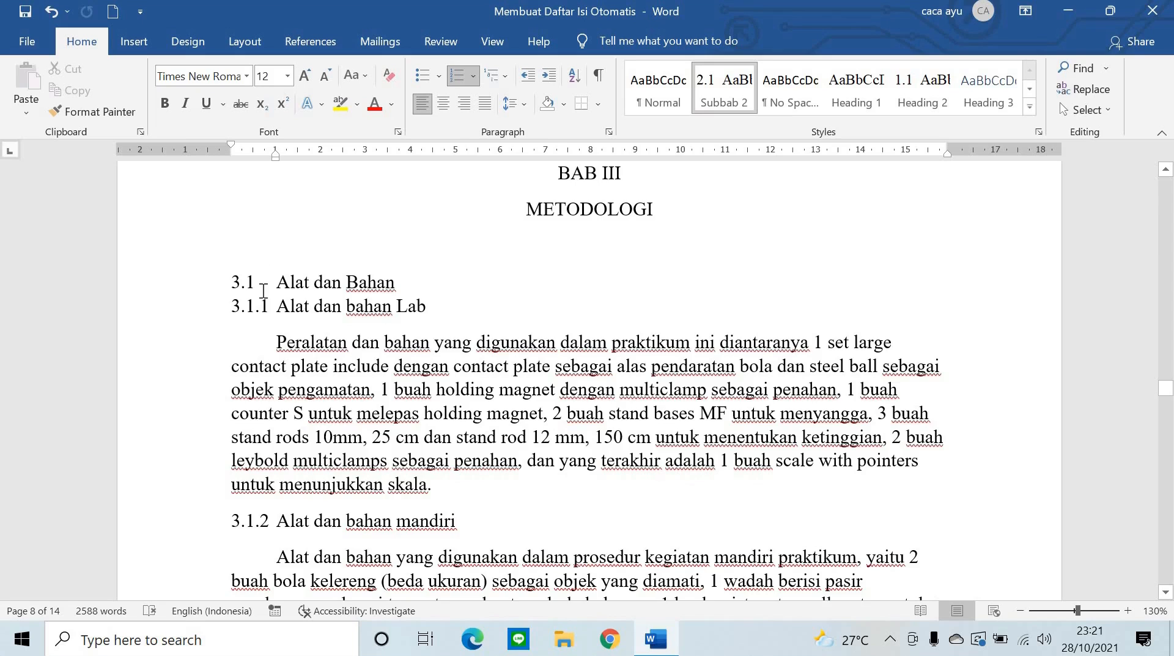
- Select the 3.1 Alat dan Bahan heading text and expand the full Styles gallery
{"action": "scroll", "coordinate": [415, 332], "scroll_direction": "up", "scroll_amount": 1}
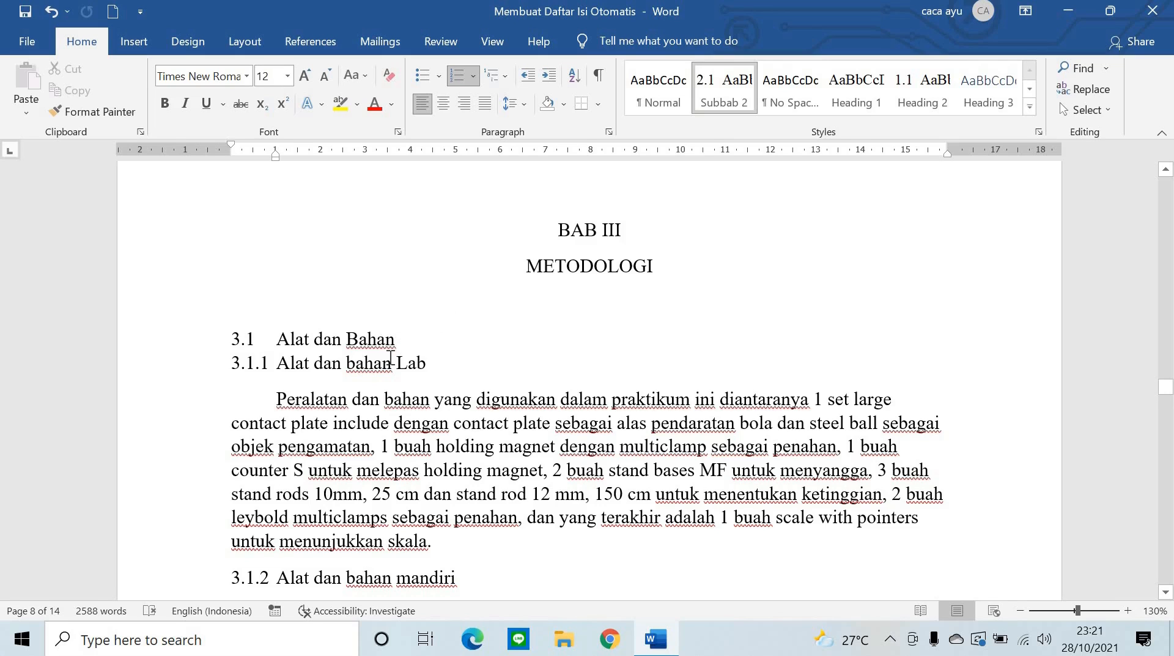
{"action": "left_click_drag", "start_coordinate": [389, 358], "coordinate": [370, 396]}
{"action": "left_click", "coordinate": [296, 357]}
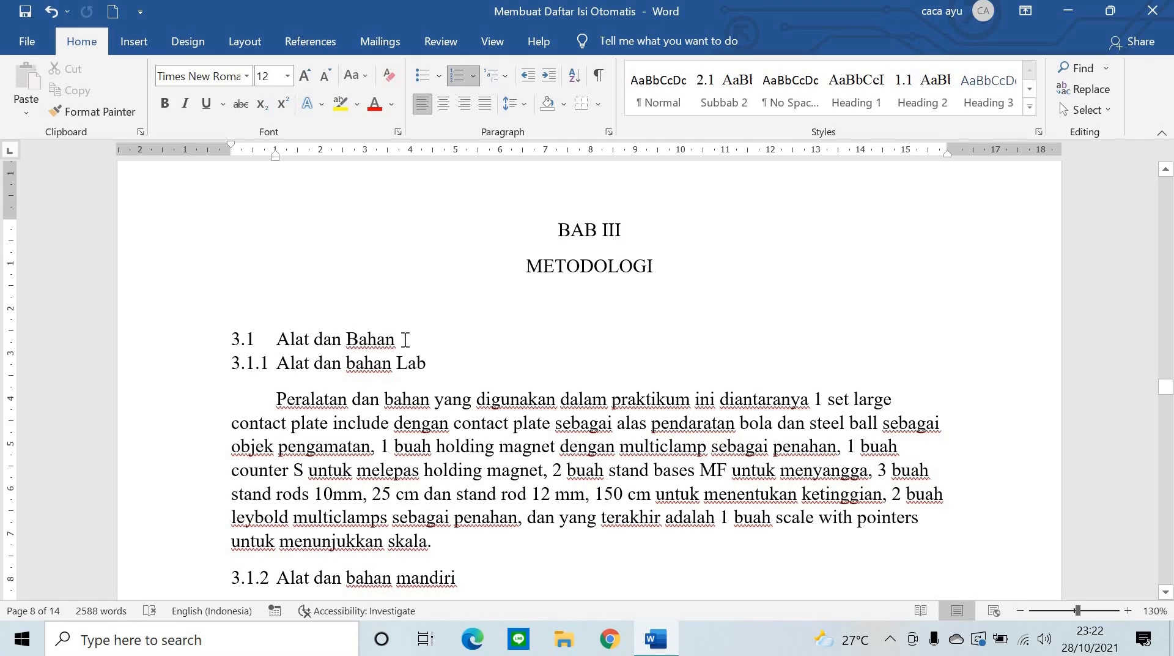
{"action": "left_click_drag", "start_coordinate": [357, 338], "coordinate": [238, 322]}
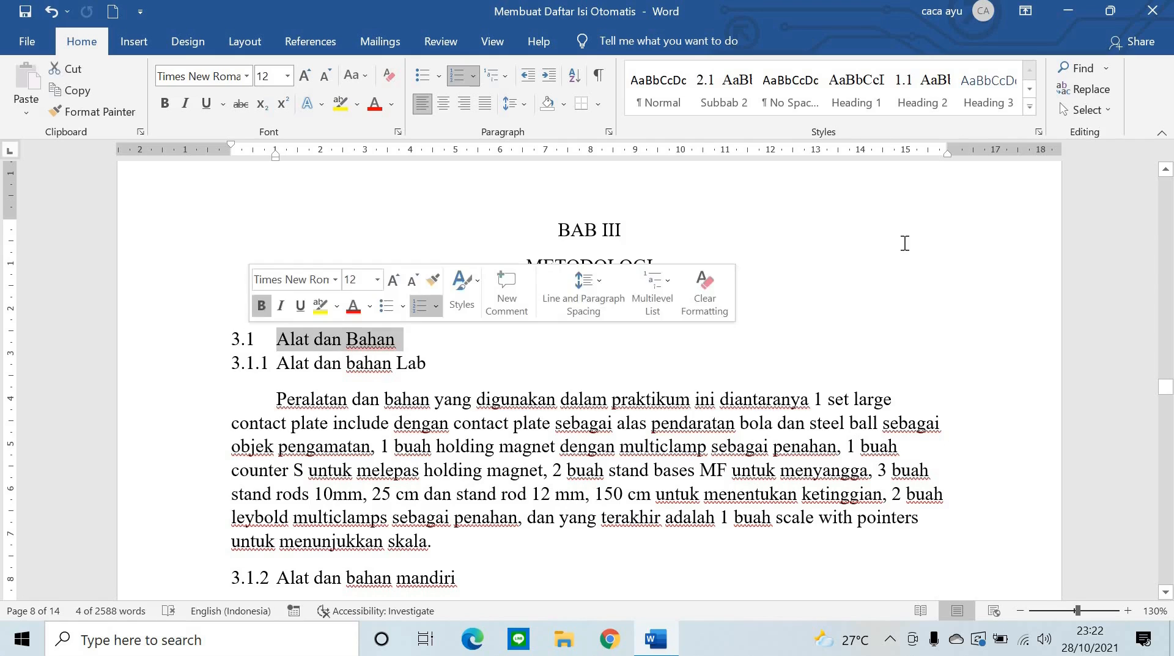
{"action": "left_click", "coordinate": [1029, 108]}
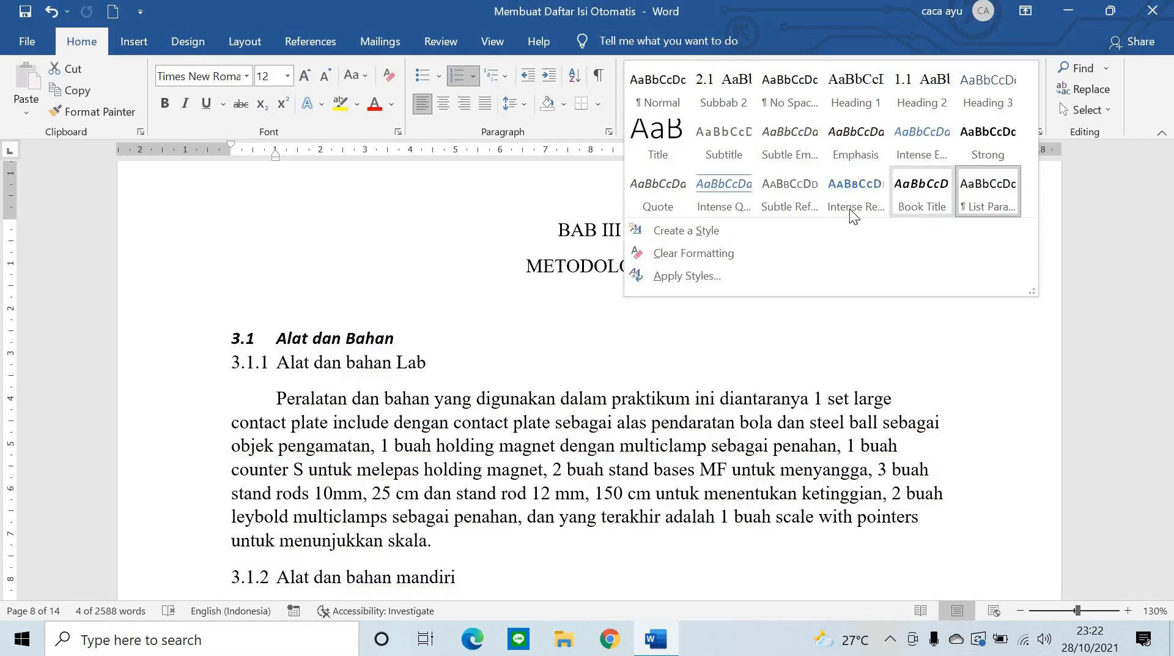
- Create a Subbab 3 style based on Heading 2 from the Alat dan Bahan heading
{"action": "left_click", "coordinate": [794, 232]}
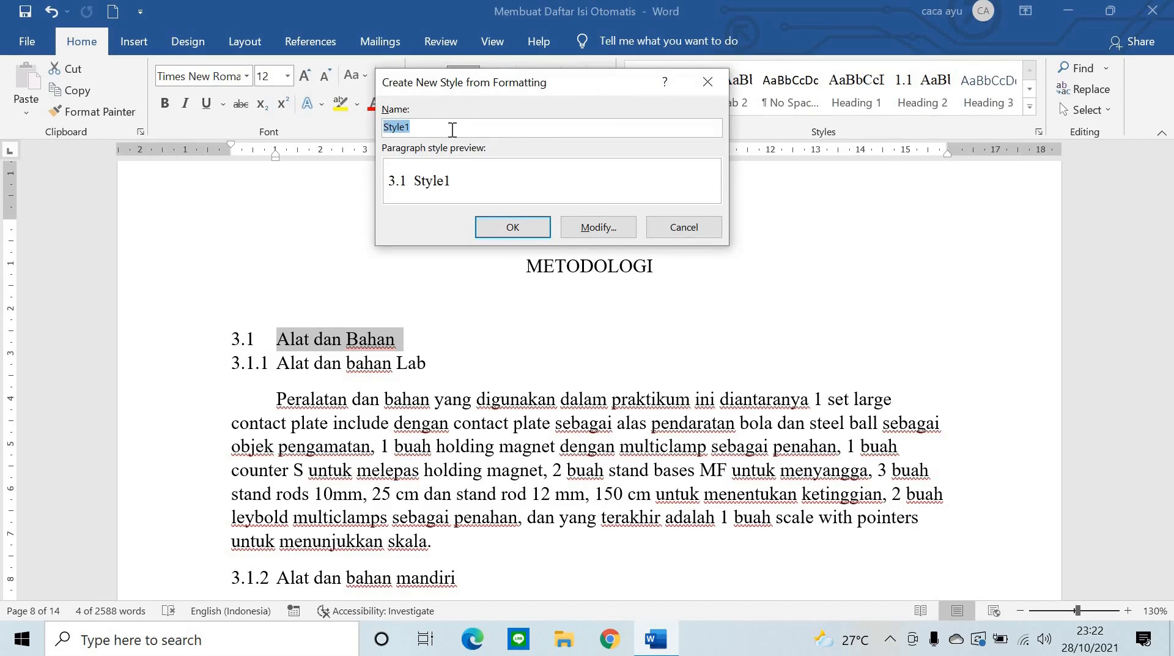
{"action": "type", "text": "S"}
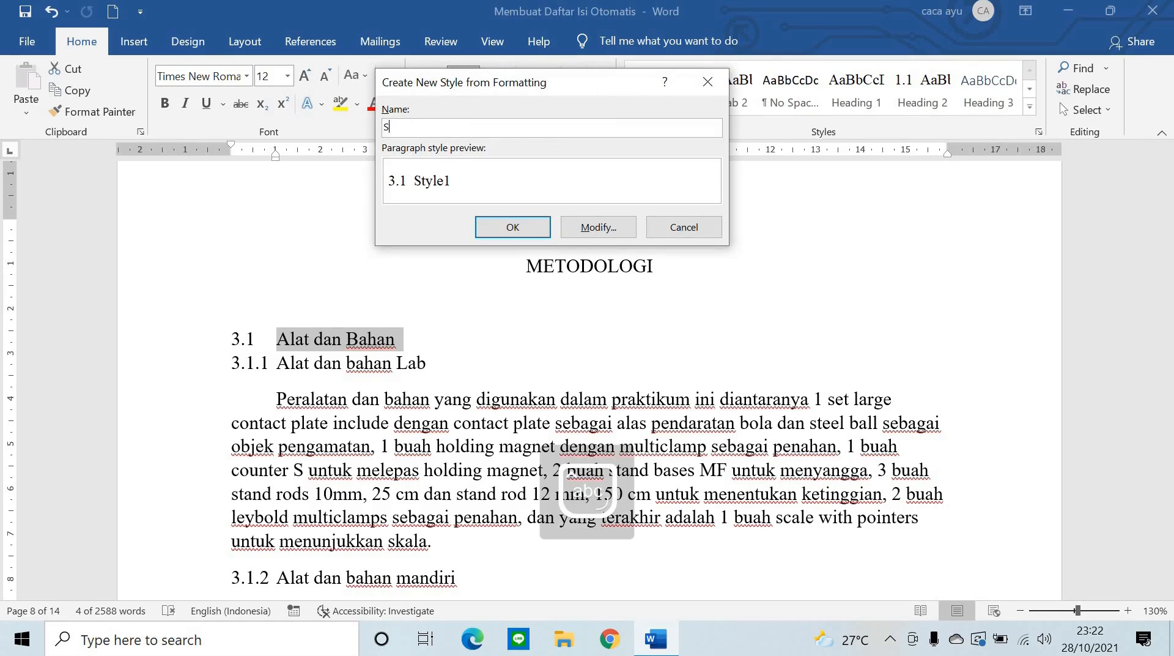
{"action": "type", "text": "ubbab"}
{"action": "key", "text": "BackSpace"}
{"action": "key", "text": "BackSpace"}
{"action": "type", "text": "bab"}
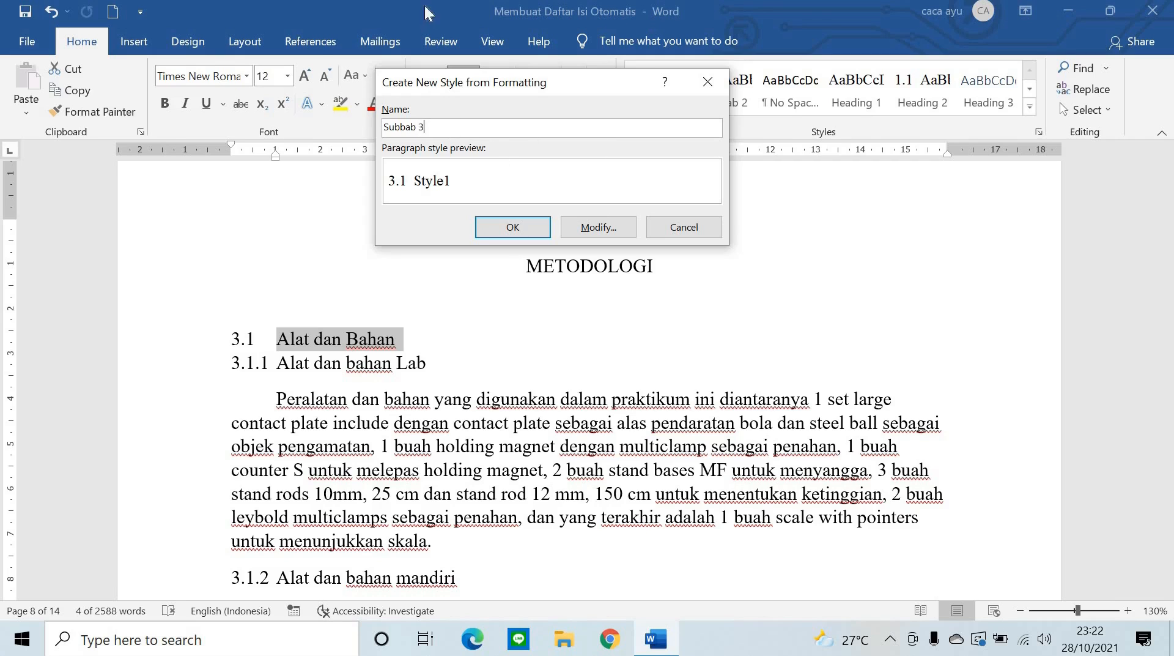
{"action": "left_click", "coordinate": [596, 235]}
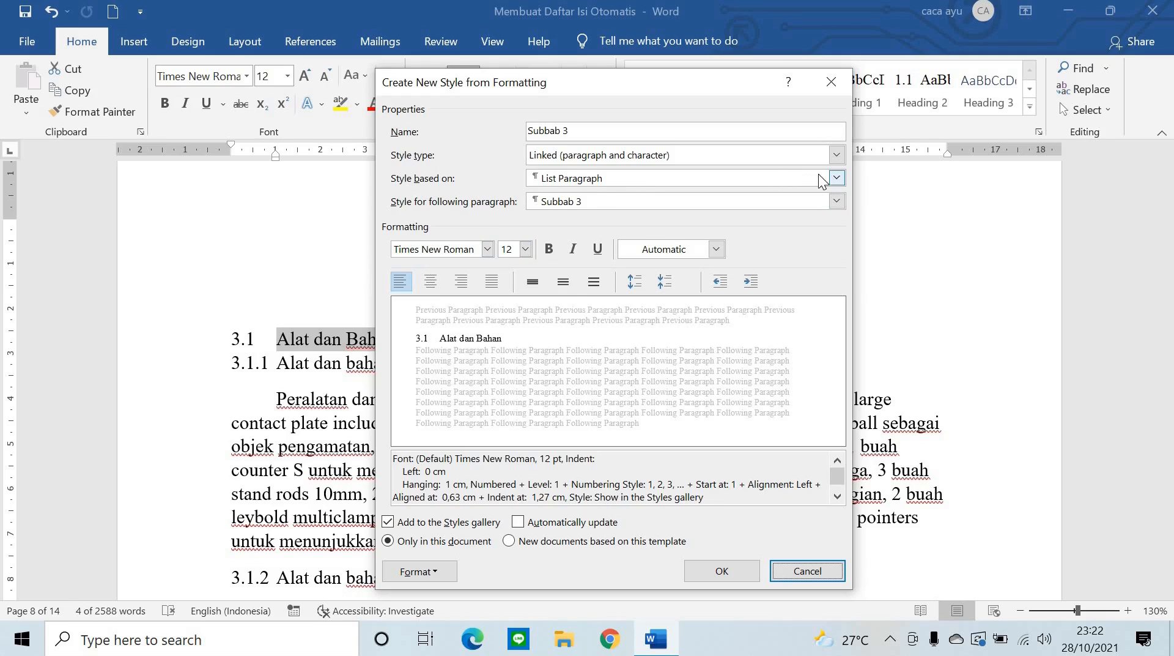
{"action": "left_click", "coordinate": [836, 178]}
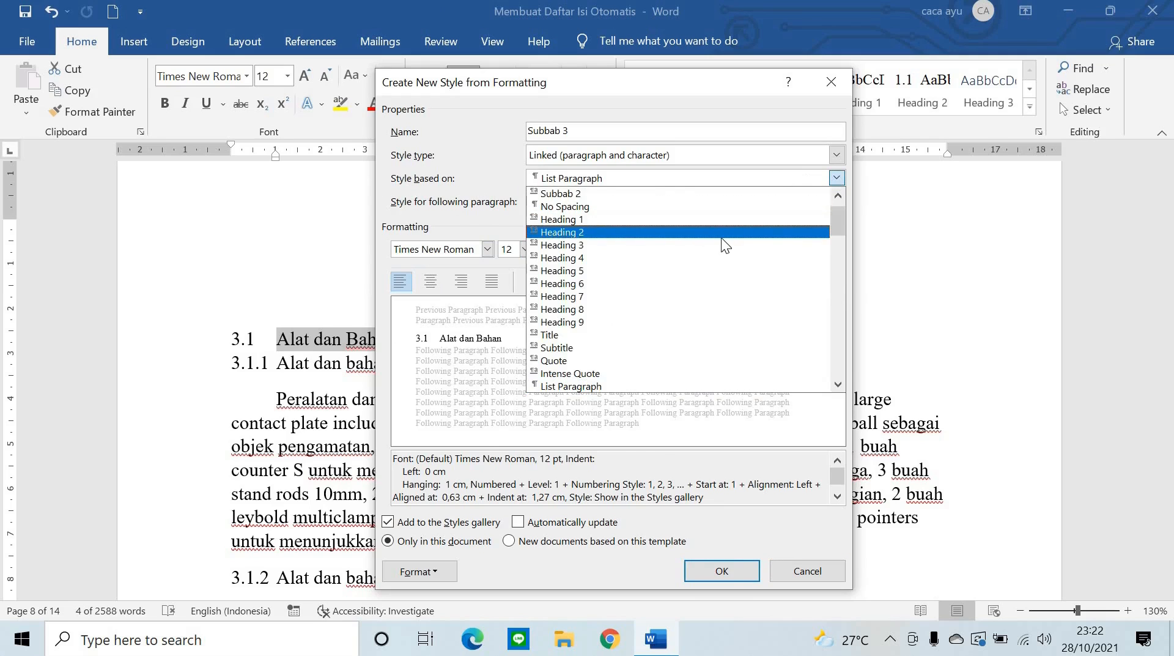
{"action": "left_click", "coordinate": [722, 236]}
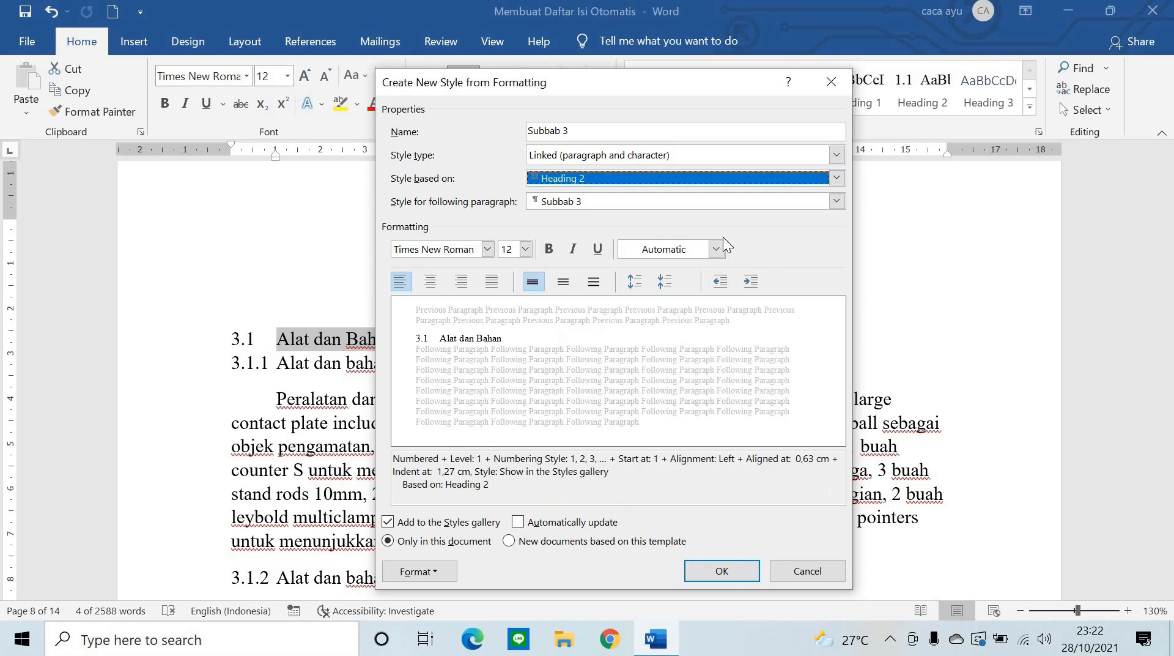
{"action": "left_click", "coordinate": [713, 568]}
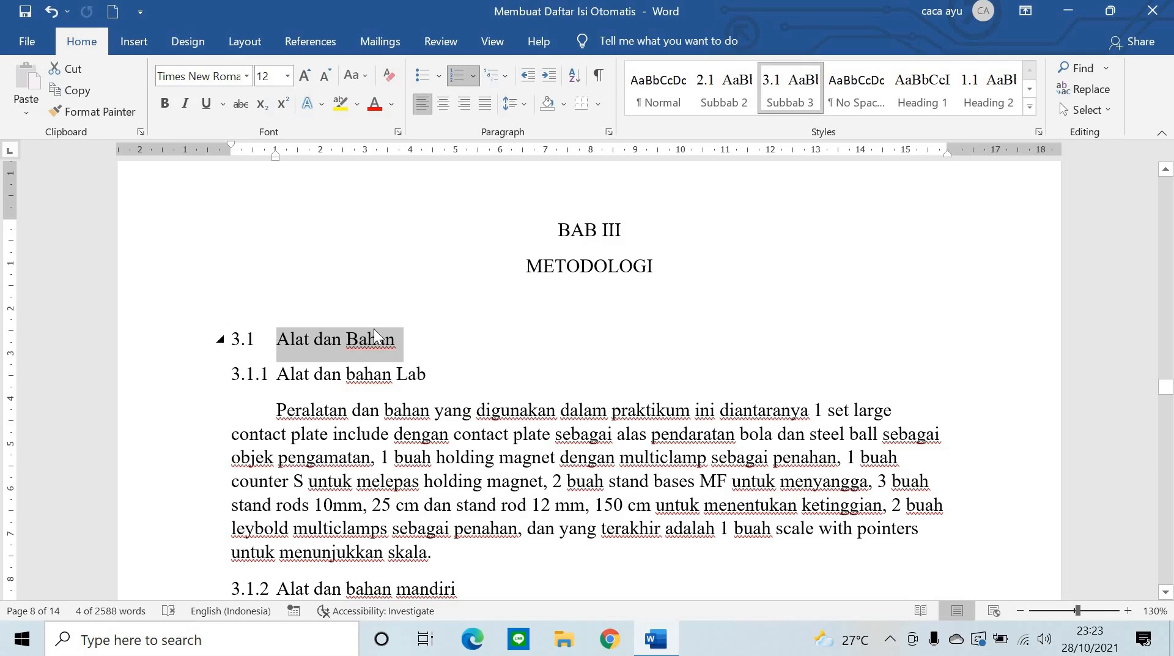
- Apply the Subbab 3 style to heading 3.2 Skema Alat
{"action": "scroll", "coordinate": [374, 335], "scroll_direction": "down", "scroll_amount": 7}
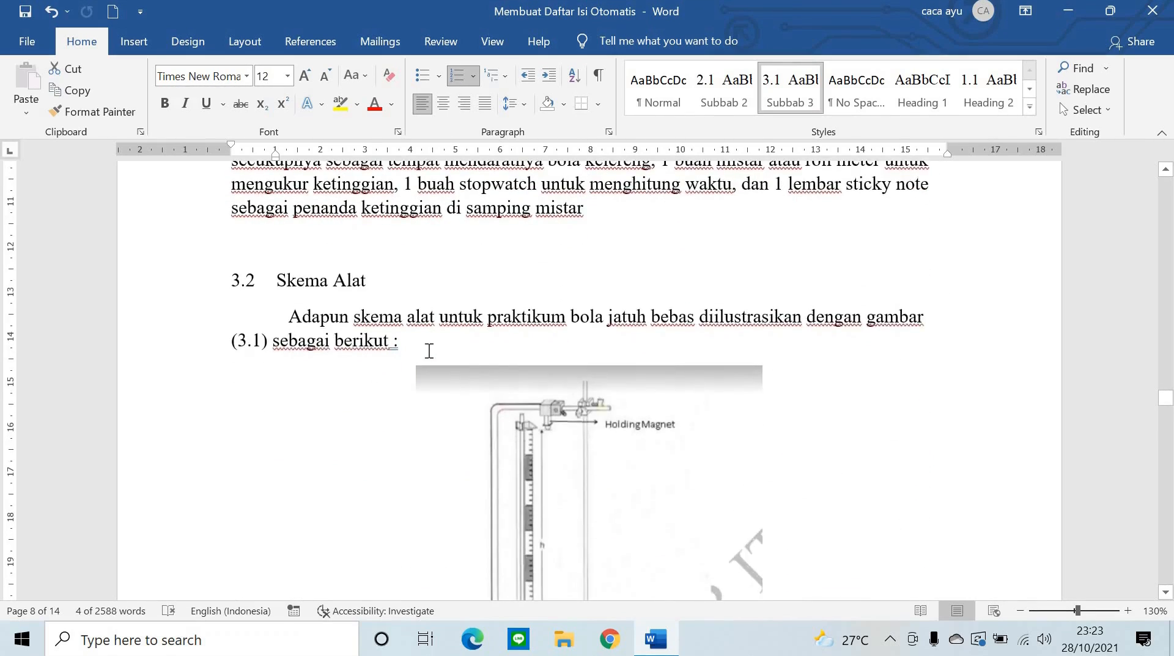
{"action": "scroll", "coordinate": [430, 351], "scroll_direction": "up", "scroll_amount": 1}
{"action": "left_click_drag", "start_coordinate": [367, 340], "coordinate": [242, 356]}
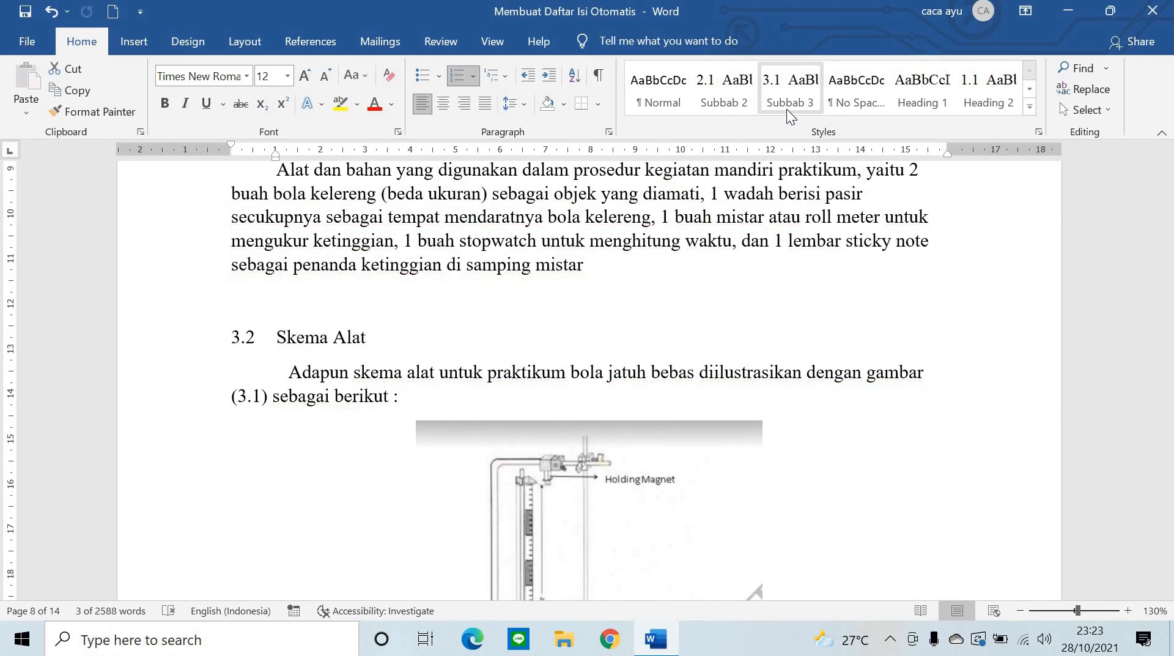
{"action": "left_click", "coordinate": [795, 90]}
{"action": "scroll", "coordinate": [352, 255], "scroll_direction": "down", "scroll_amount": 1}
{"action": "scroll", "coordinate": [352, 255], "scroll_direction": "down", "scroll_amount": 2}
{"action": "scroll", "coordinate": [320, 233], "scroll_direction": "up", "scroll_amount": 2}
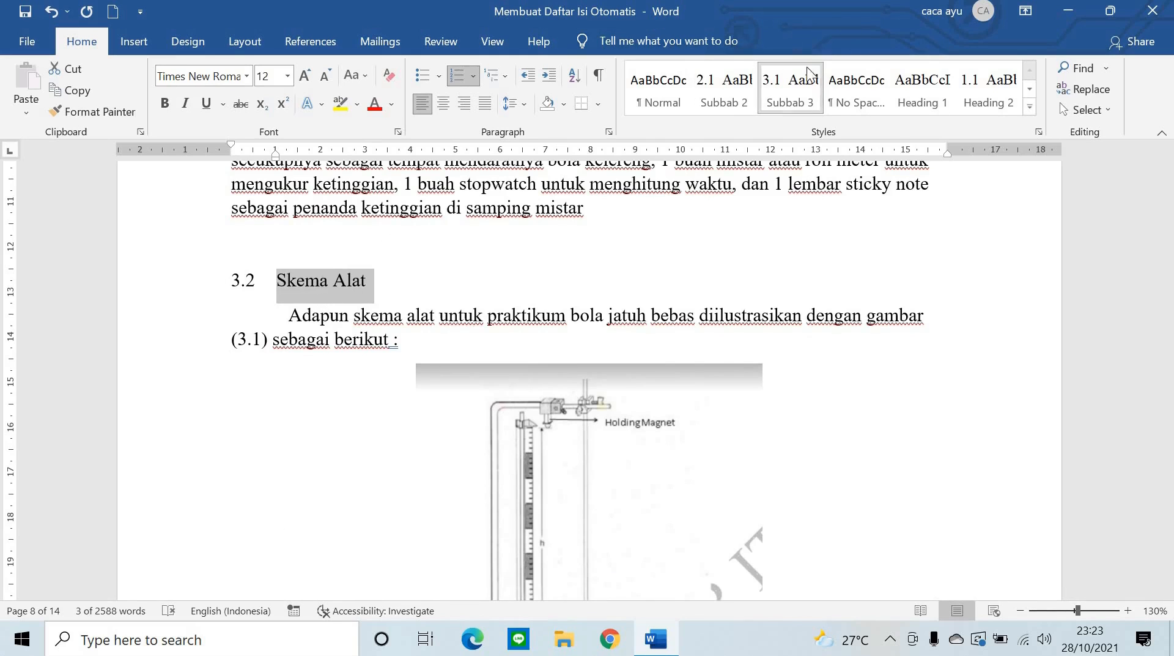
- Apply the Subbab 3 style to heading 3.3 Langkah kerja
{"action": "scroll", "coordinate": [441, 369], "scroll_direction": "down", "scroll_amount": 9}
{"action": "scroll", "coordinate": [432, 367], "scroll_direction": "down", "scroll_amount": 6}
{"action": "scroll", "coordinate": [448, 333], "scroll_direction": "up", "scroll_amount": 2}
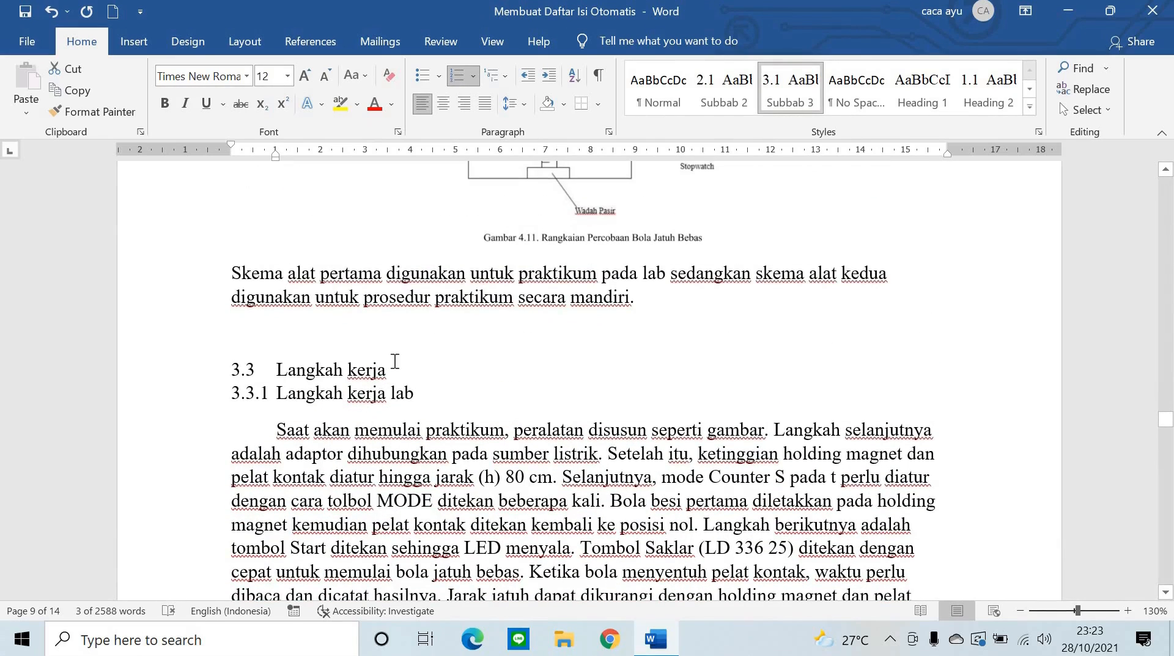
{"action": "left_click_drag", "start_coordinate": [355, 366], "coordinate": [162, 361]}
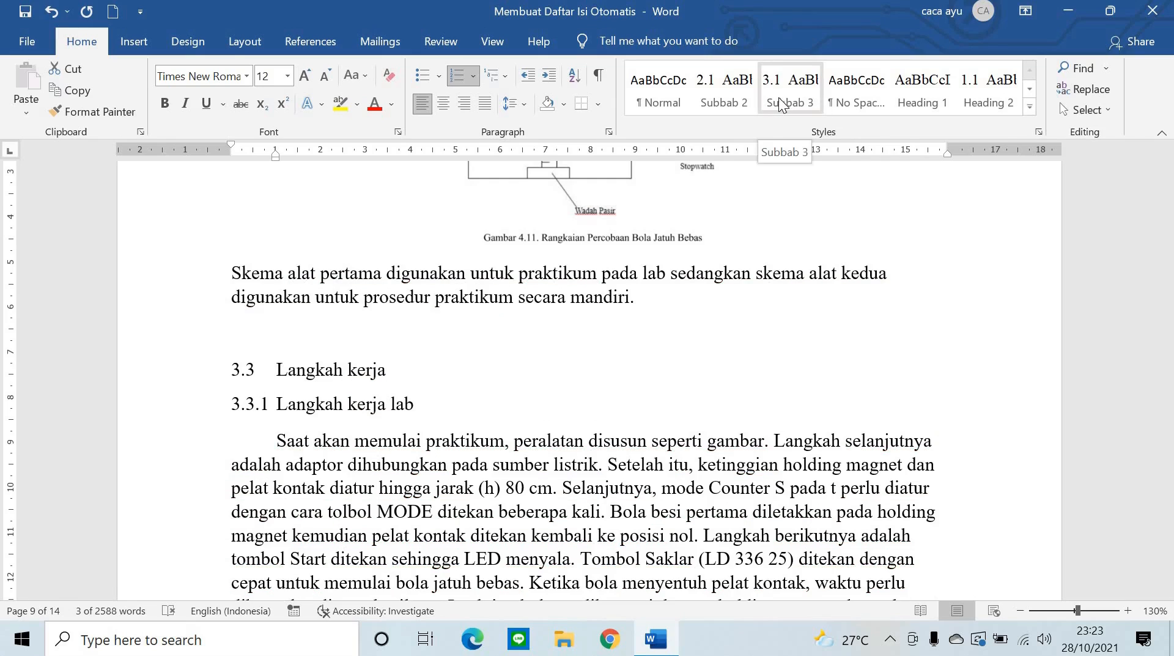
{"action": "left_click", "coordinate": [779, 97]}
{"action": "scroll", "coordinate": [495, 253], "scroll_direction": "down", "scroll_amount": 12}
{"action": "scroll", "coordinate": [495, 252], "scroll_direction": "down", "scroll_amount": 10}
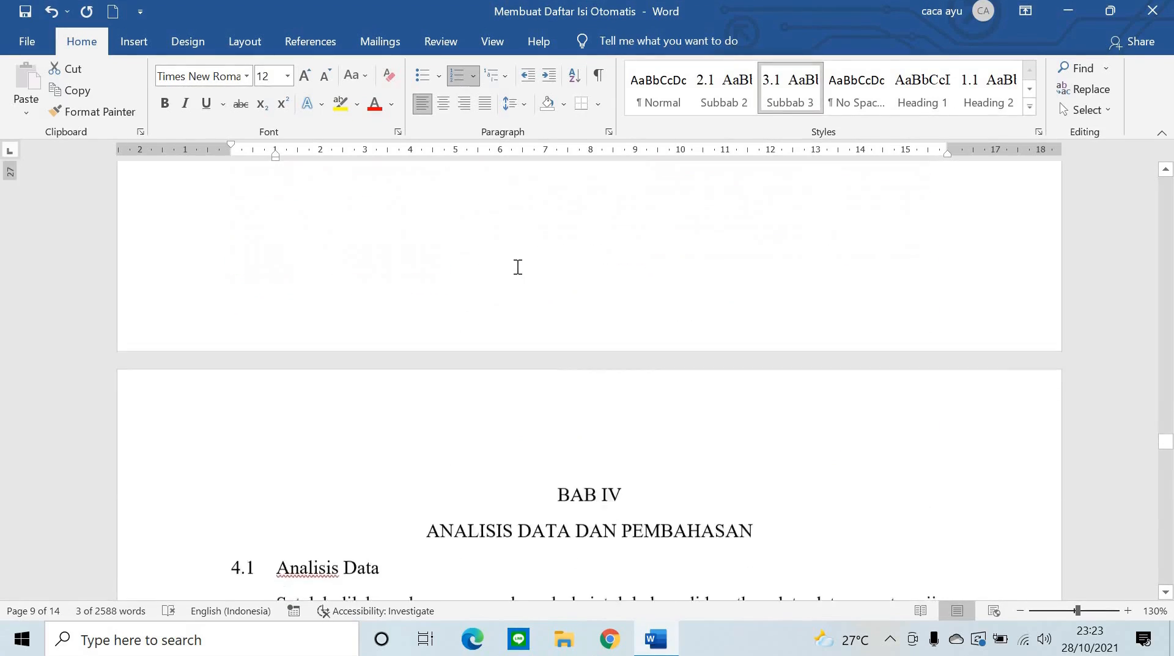
{"action": "scroll", "coordinate": [517, 265], "scroll_direction": "up", "scroll_amount": 3}
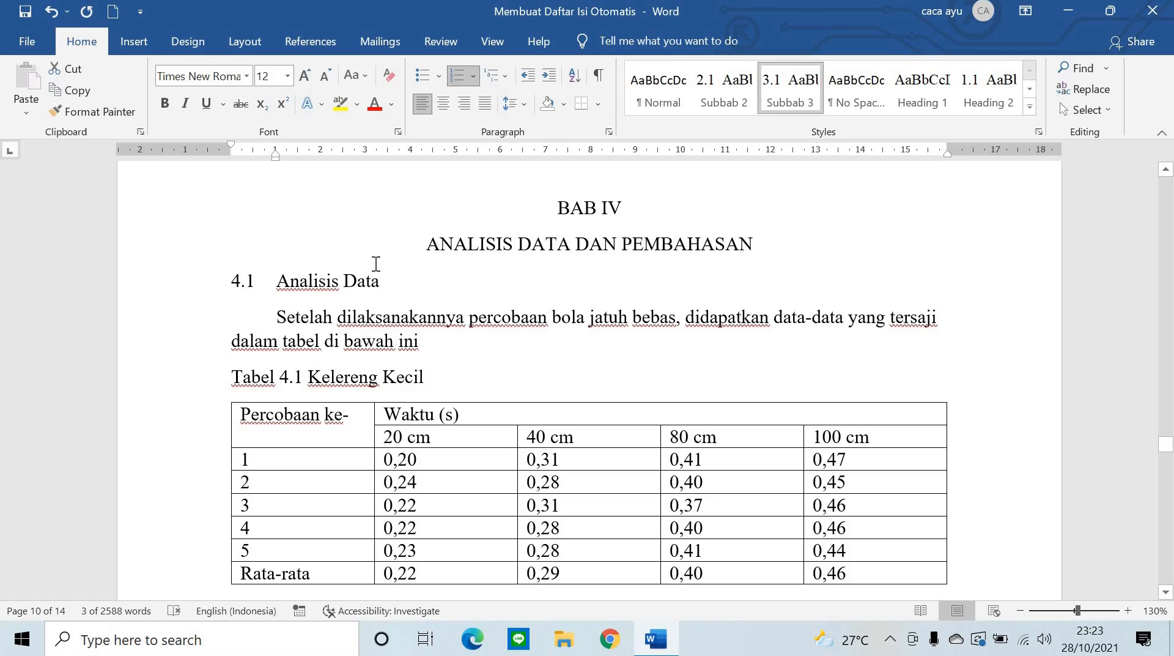
- Create a style named 'Subbab 4', based on Heading 2, from the 4.1 Analisis Data heading
{"action": "left_click_drag", "start_coordinate": [390, 288], "coordinate": [247, 286]}
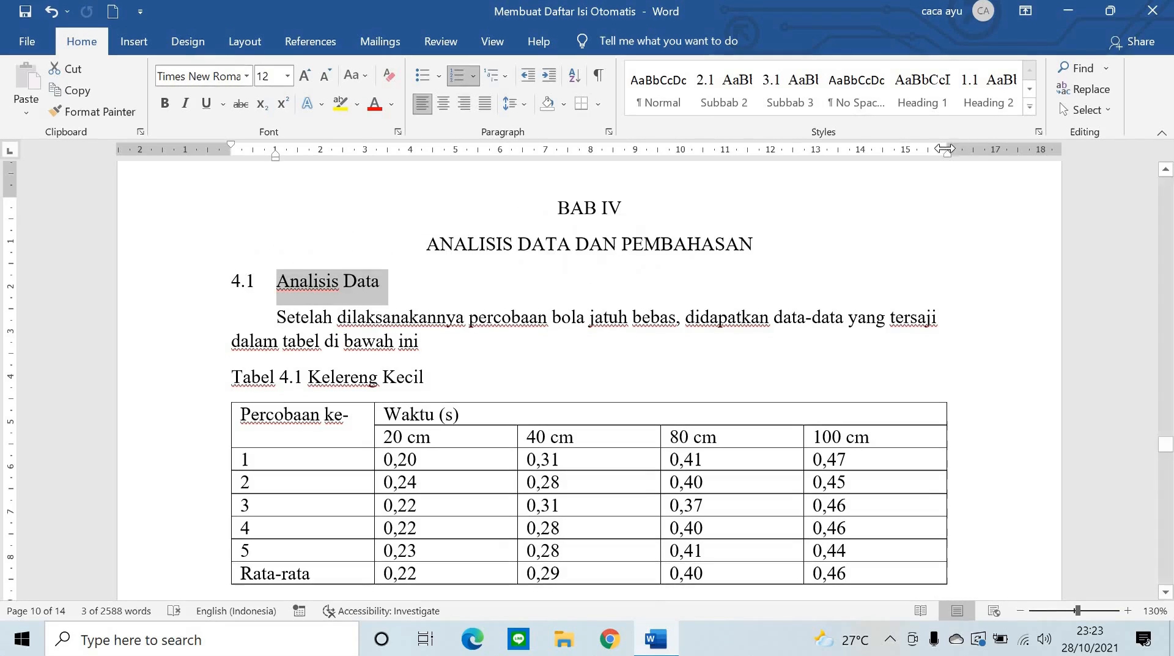
{"action": "left_click", "coordinate": [1031, 105]}
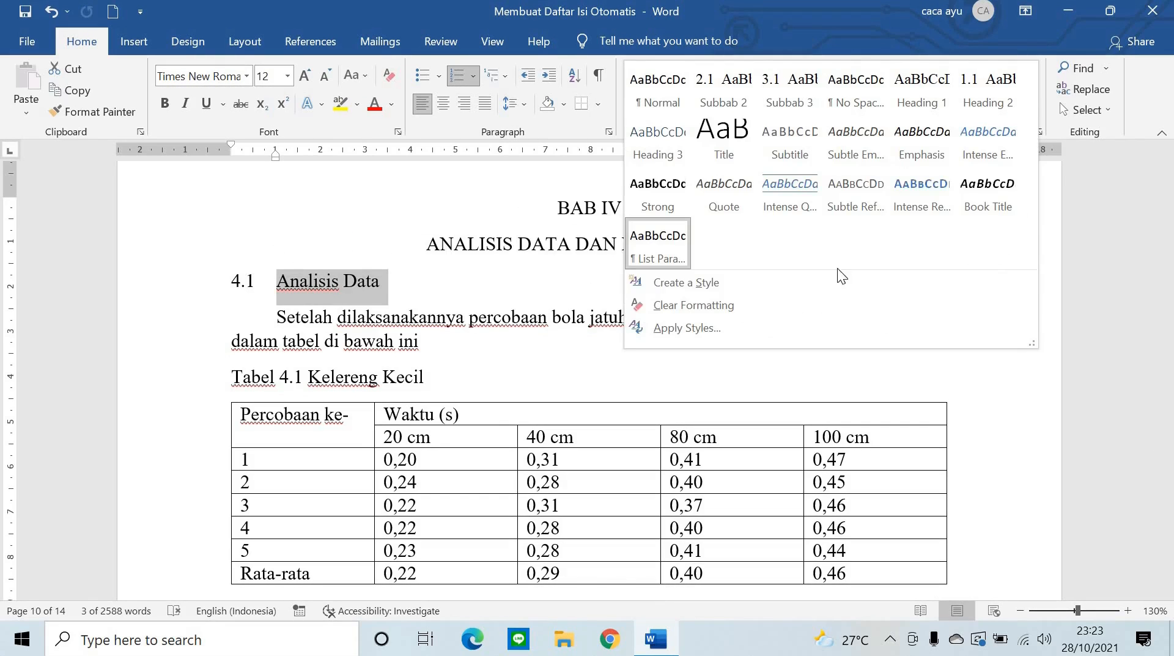
{"action": "left_click", "coordinate": [769, 282]}
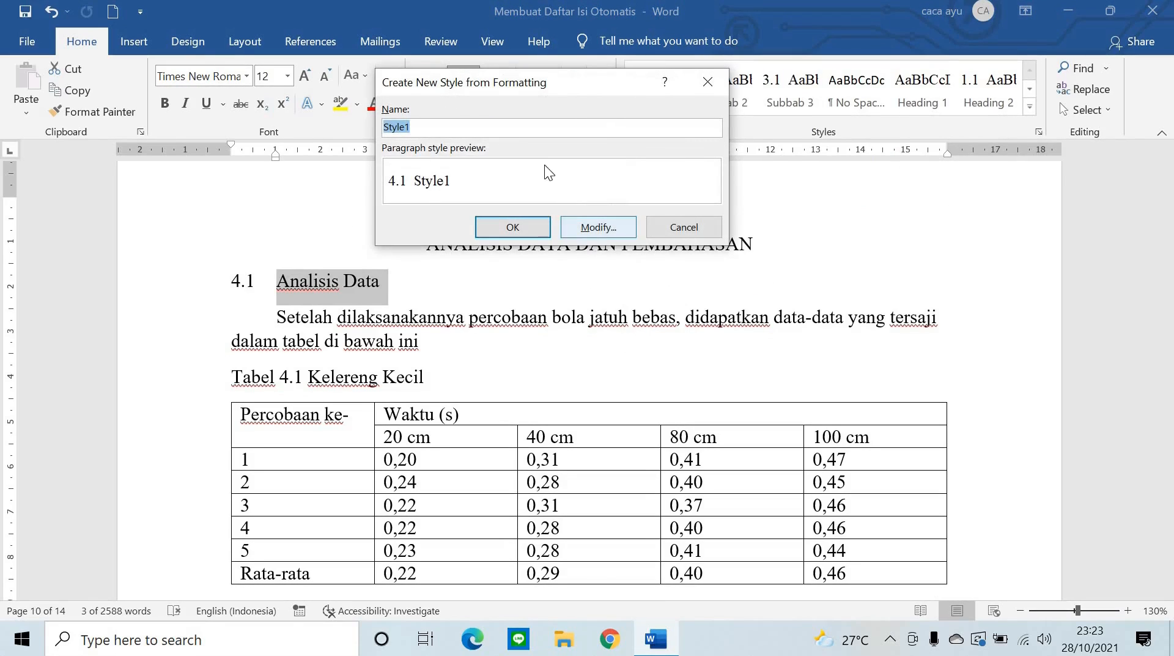
{"action": "type", "text": "S"}
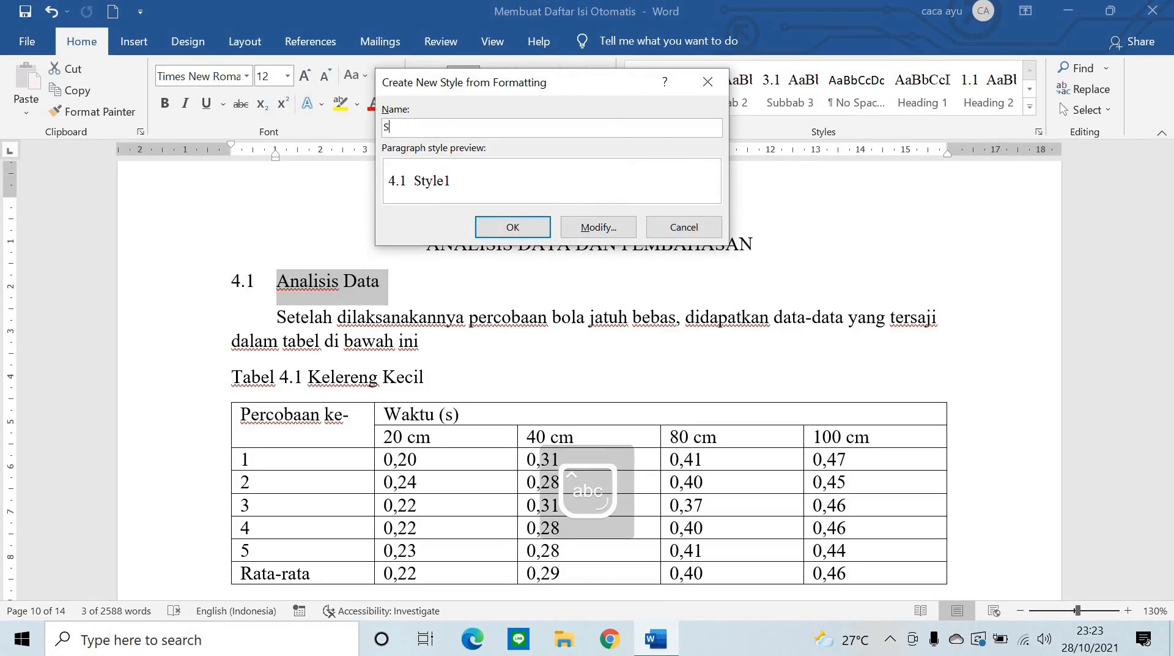
{"action": "type", "text": "ubab"}
{"action": "key", "text": "BackSpace"}
{"action": "key", "text": "BackSpace"}
{"action": "key", "text": "BackSpace"}
{"action": "type", "text": "bab 4"}
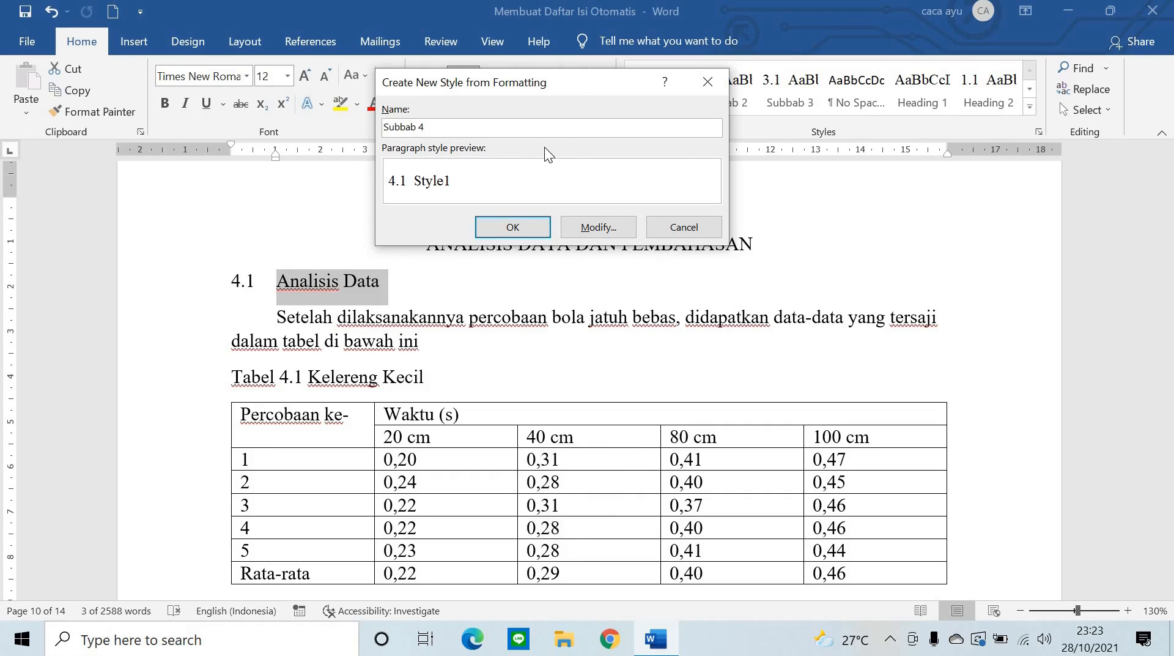
{"action": "left_click", "coordinate": [618, 225]}
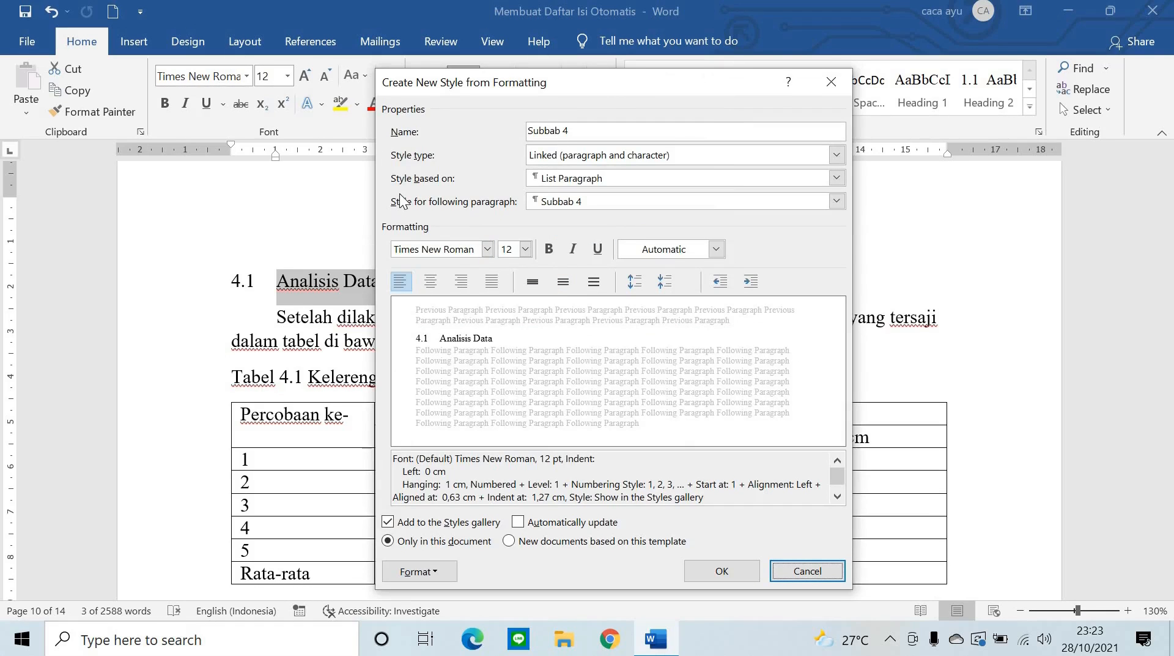
{"action": "left_click", "coordinate": [835, 182]}
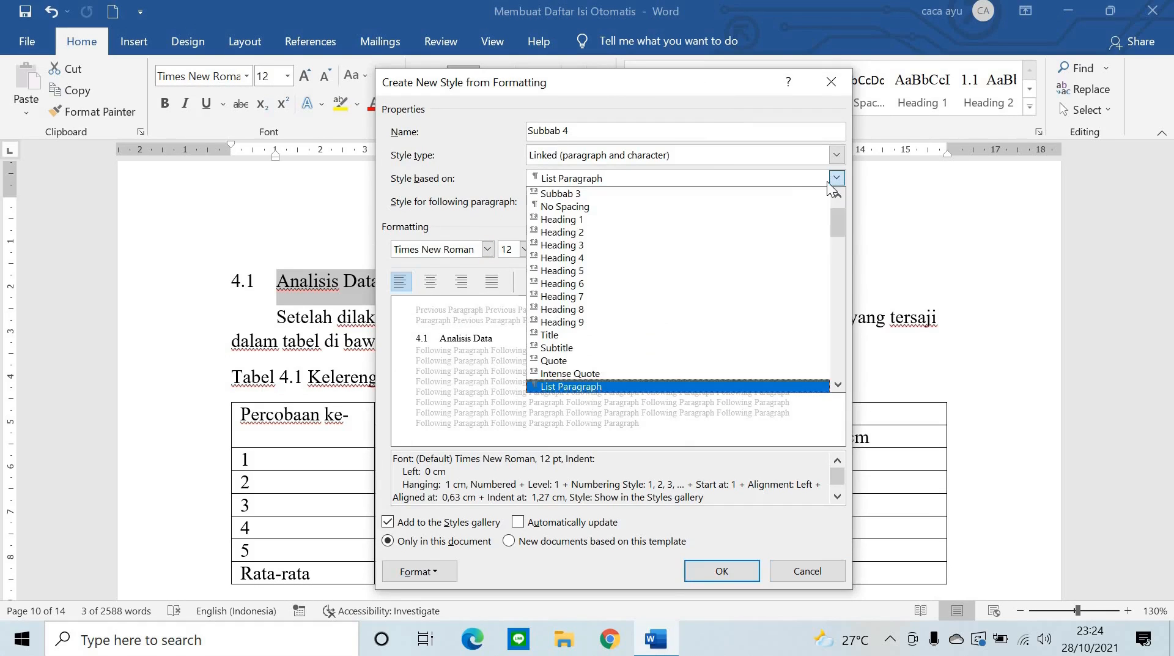
{"action": "left_click", "coordinate": [677, 231]}
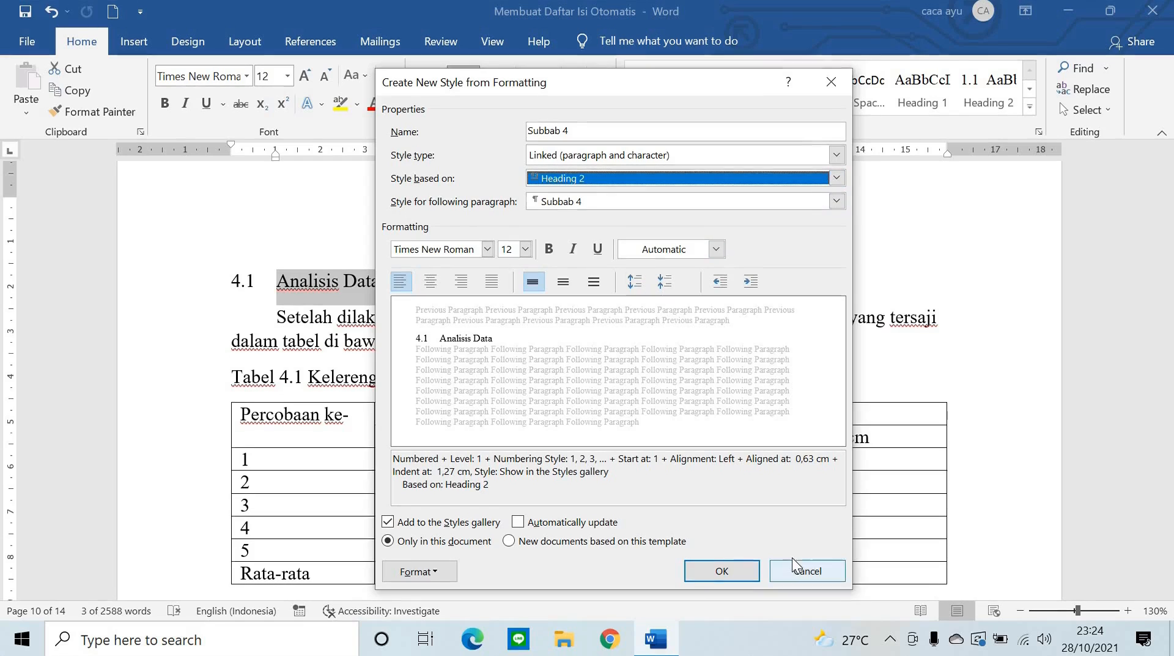
{"action": "left_click", "coordinate": [722, 571]}
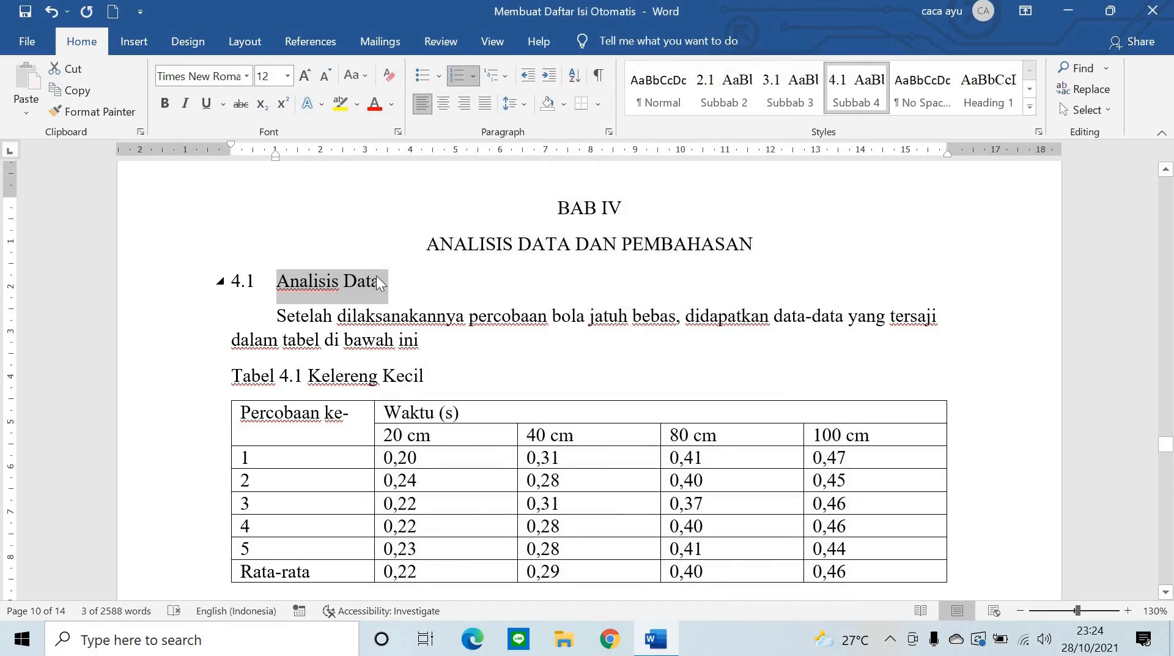
- Apply the Subbab 4 style to heading 4.2 Analisis Perhitungan
{"action": "scroll", "coordinate": [428, 244], "scroll_direction": "down", "scroll_amount": 1}
{"action": "left_click", "coordinate": [856, 92]}
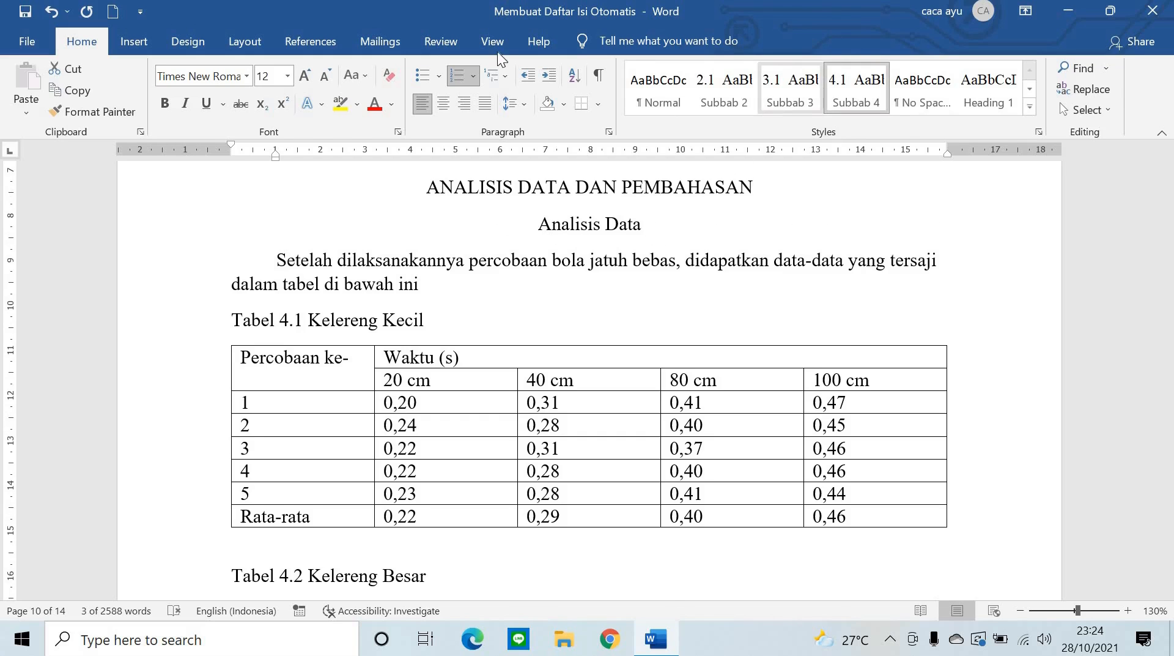
{"action": "scroll", "coordinate": [428, 379], "scroll_direction": "down", "scroll_amount": 4}
{"action": "scroll", "coordinate": [423, 398], "scroll_direction": "up", "scroll_amount": 5}
{"action": "scroll", "coordinate": [424, 397], "scroll_direction": "up", "scroll_amount": 1}
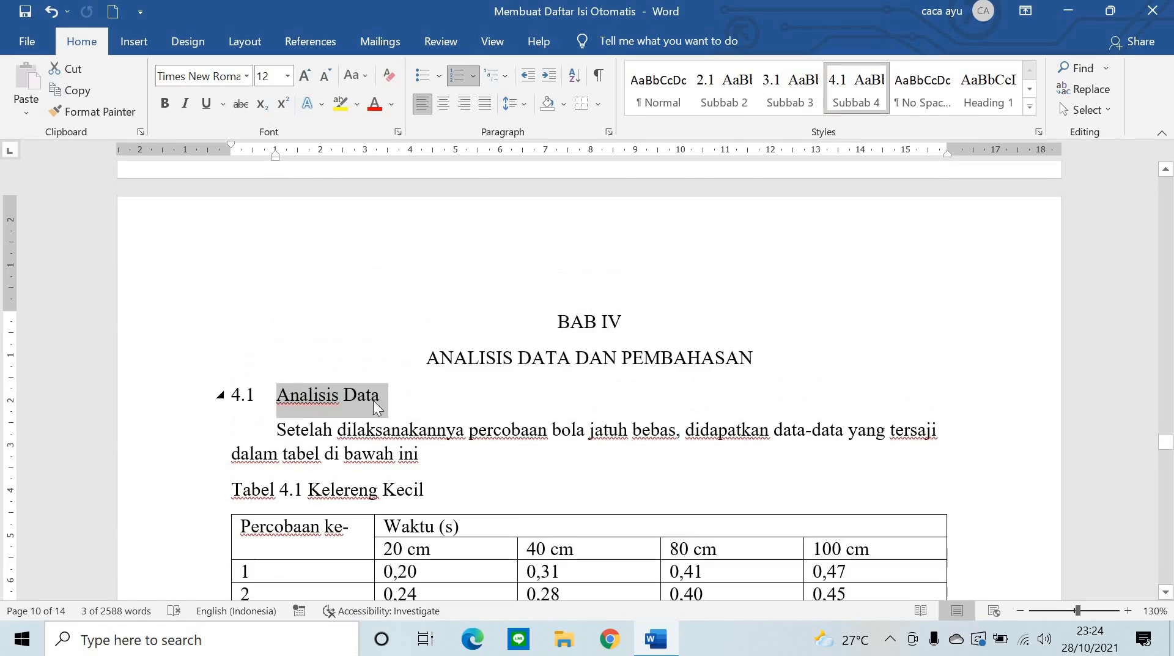
{"action": "scroll", "coordinate": [433, 281], "scroll_direction": "down", "scroll_amount": 7}
{"action": "scroll", "coordinate": [429, 424], "scroll_direction": "down", "scroll_amount": 3}
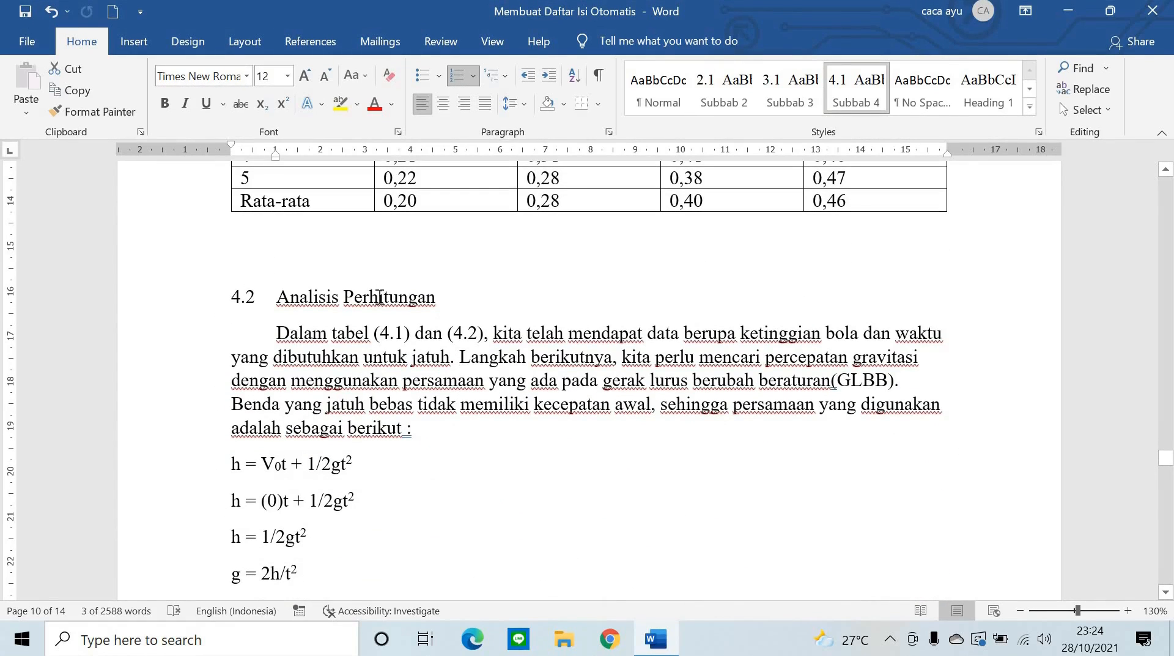
{"action": "left_click_drag", "start_coordinate": [436, 299], "coordinate": [171, 283]}
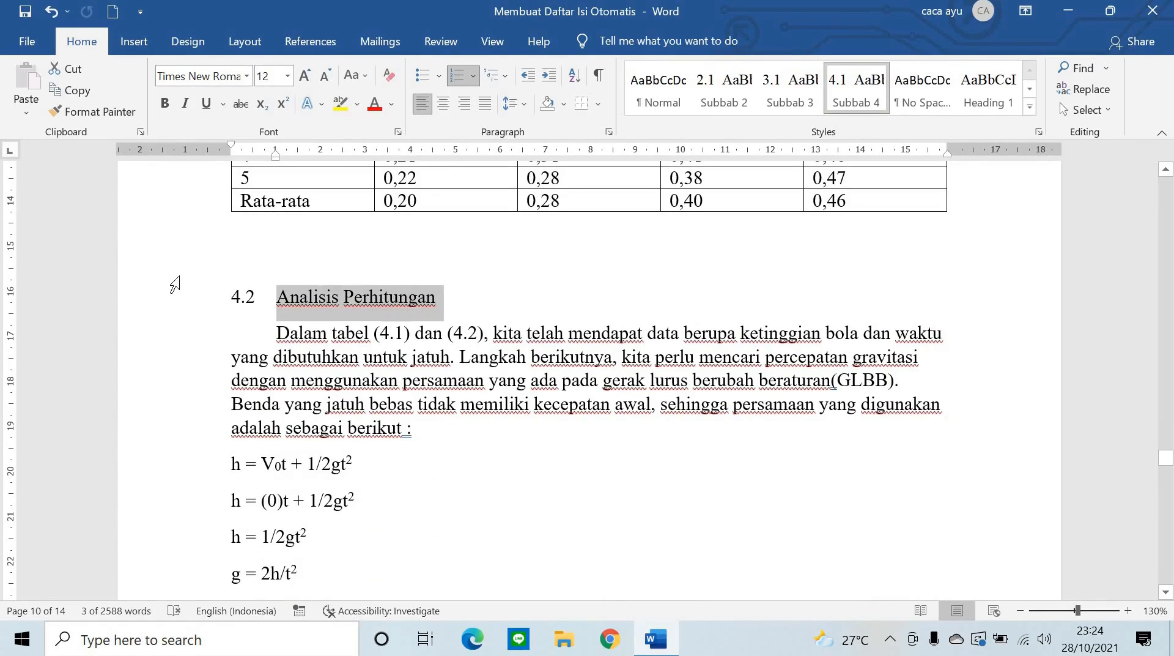
{"action": "left_click", "coordinate": [858, 93]}
- Apply the Subbab 4 style to heading 4.3 Pembahasan
{"action": "scroll", "coordinate": [411, 277], "scroll_direction": "down", "scroll_amount": 20}
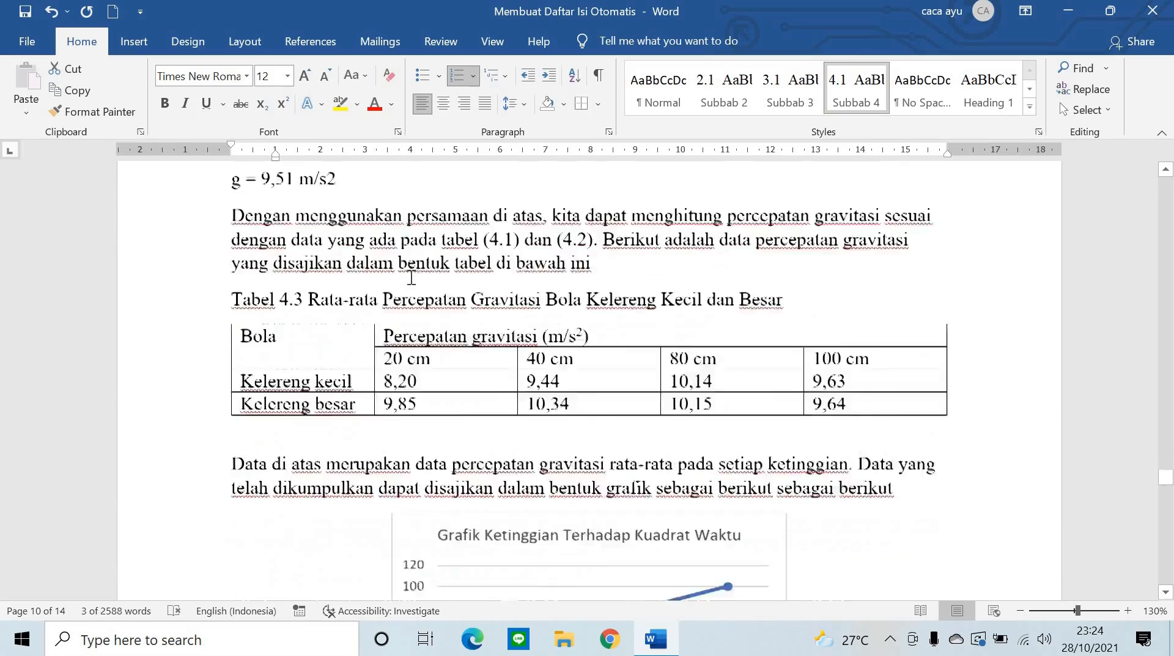
{"action": "scroll", "coordinate": [446, 288], "scroll_direction": "down", "scroll_amount": 15}
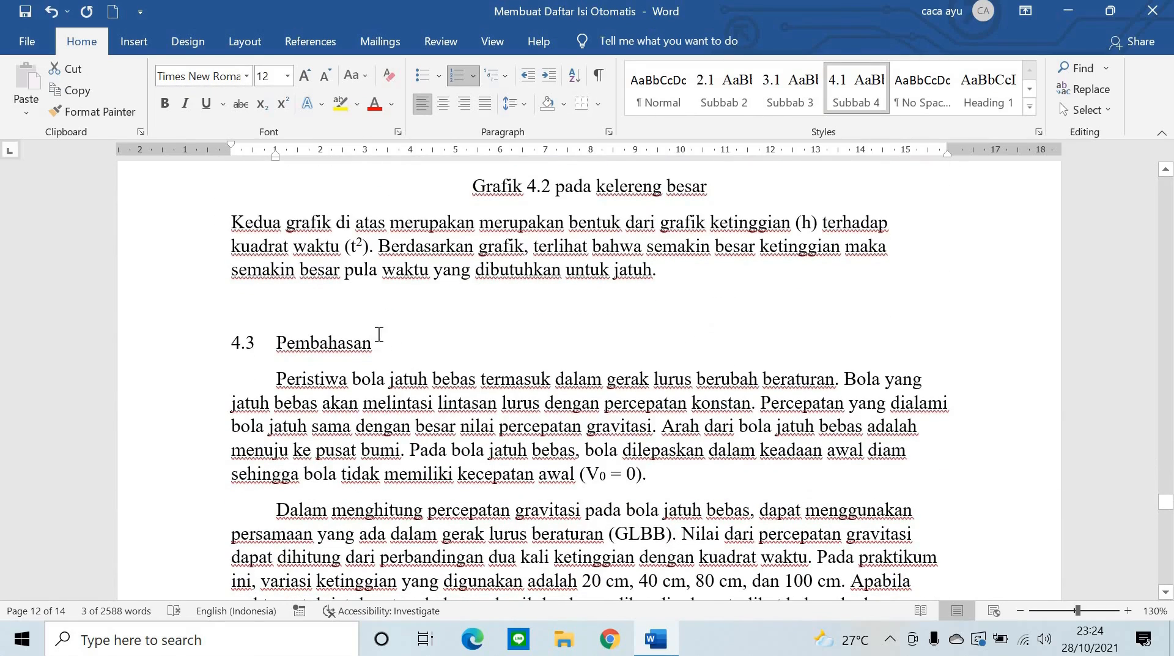
{"action": "left_click", "coordinate": [379, 334]}
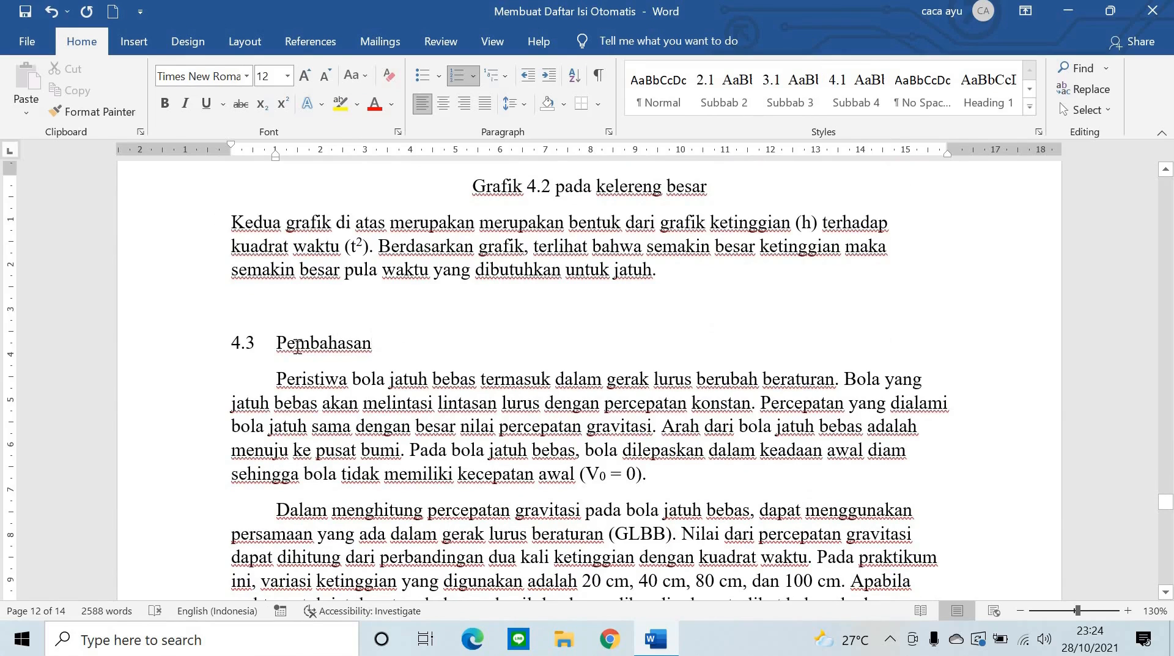
{"action": "triple_click", "coordinate": [316, 338]}
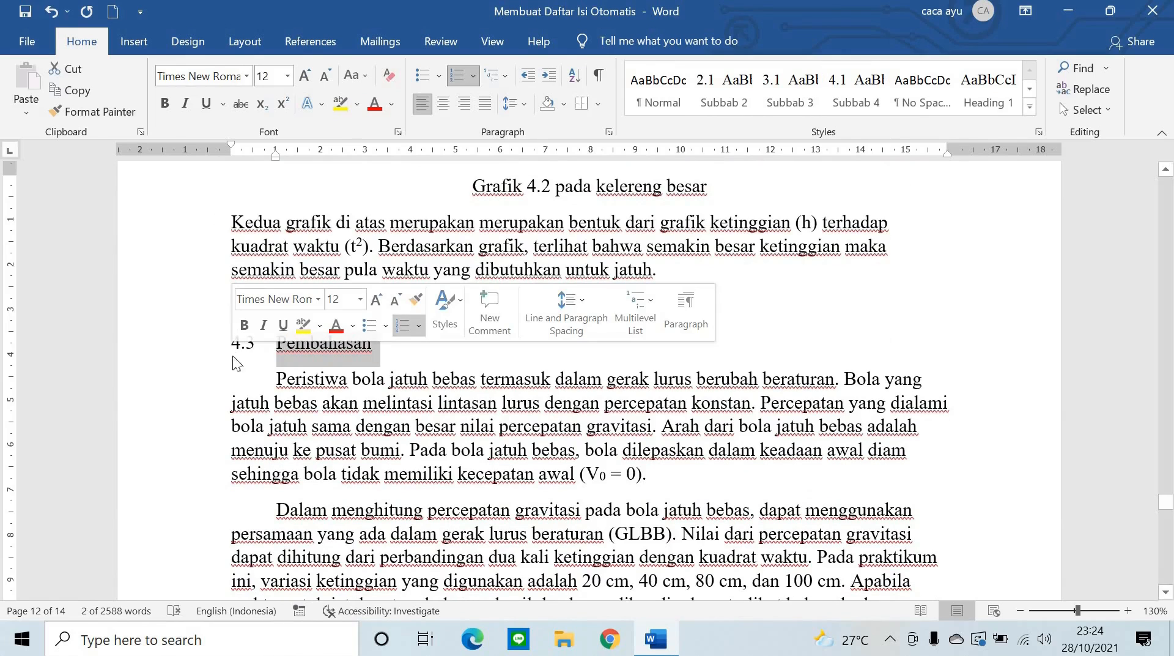
{"action": "left_click", "coordinate": [856, 92]}
- Scroll back up to BAB III's subheadings 3.1.1 and 3.1.2
{"action": "scroll", "coordinate": [465, 269], "scroll_direction": "down", "scroll_amount": 15}
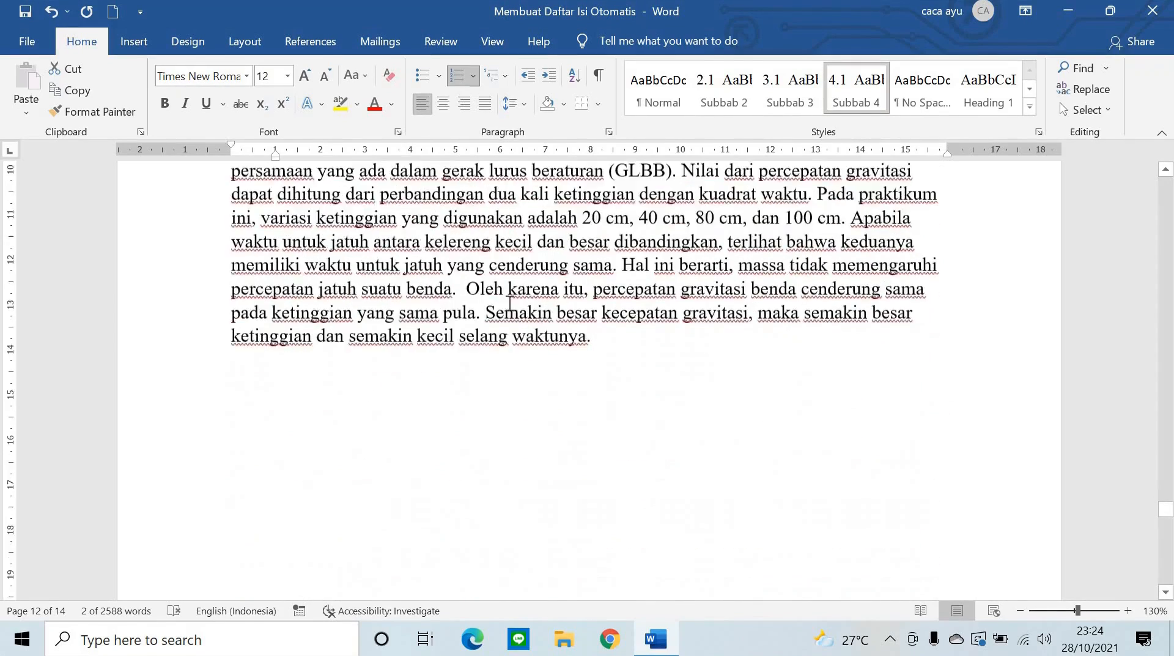
{"action": "scroll", "coordinate": [610, 380], "scroll_direction": "down", "scroll_amount": 12}
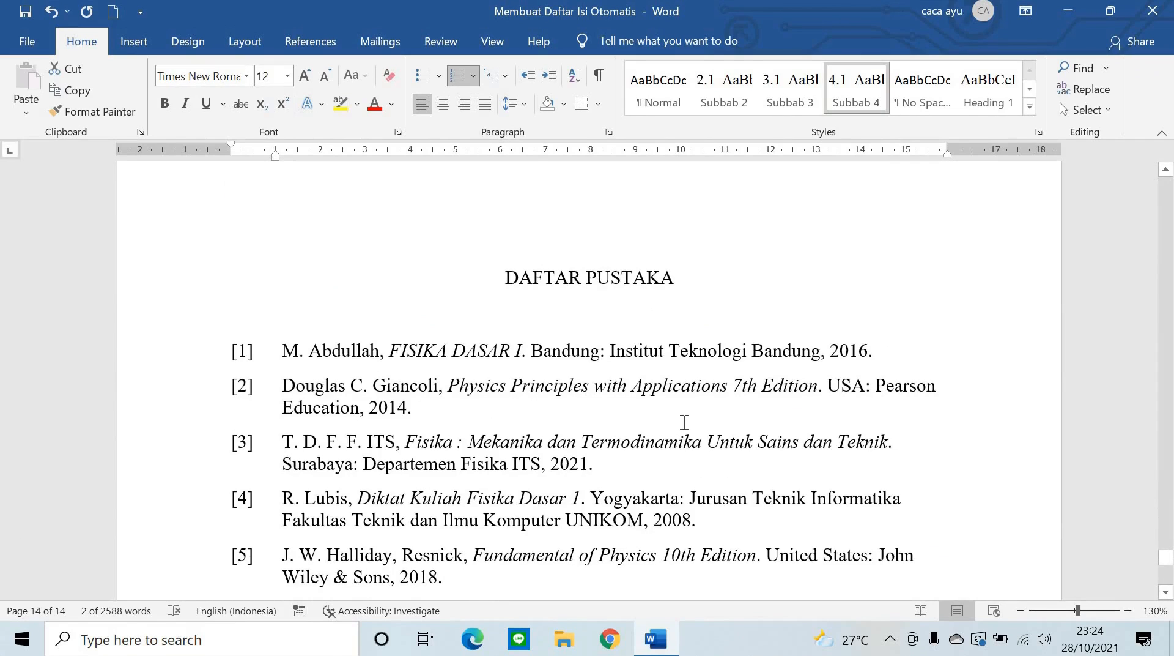
{"action": "scroll", "coordinate": [687, 422], "scroll_direction": "up", "scroll_amount": 5}
{"action": "scroll", "coordinate": [688, 418], "scroll_direction": "up", "scroll_amount": 15}
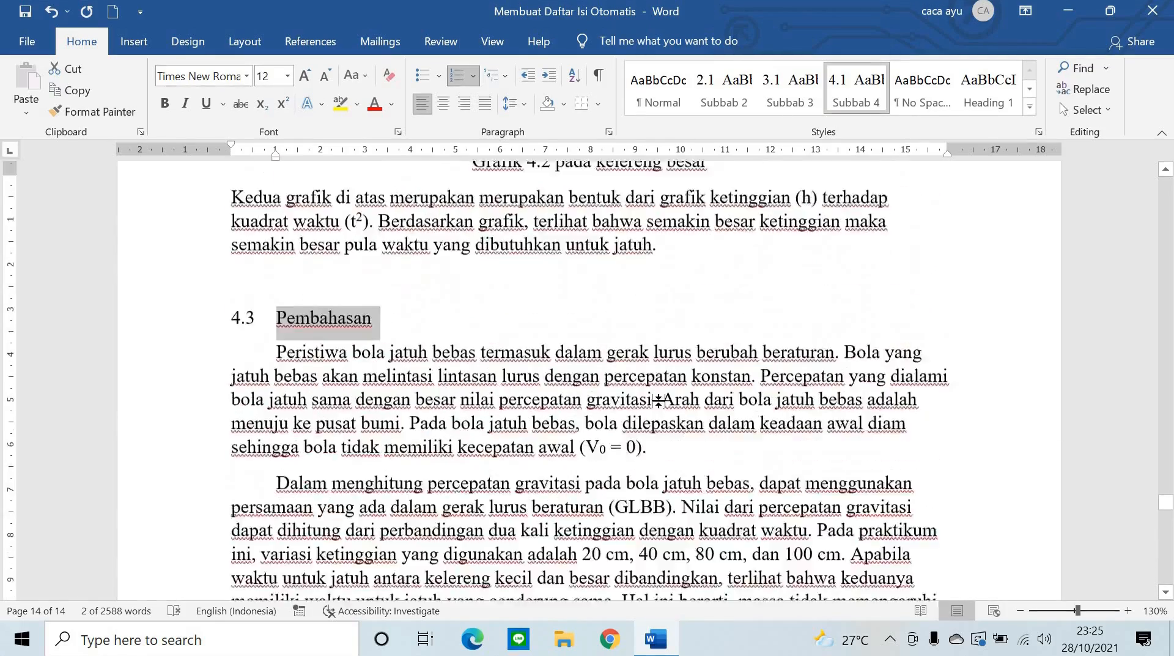
{"action": "scroll", "coordinate": [659, 401], "scroll_direction": "up", "scroll_amount": 15}
{"action": "scroll", "coordinate": [660, 402], "scroll_direction": "up", "scroll_amount": 15}
{"action": "scroll", "coordinate": [658, 400], "scroll_direction": "up", "scroll_amount": 15}
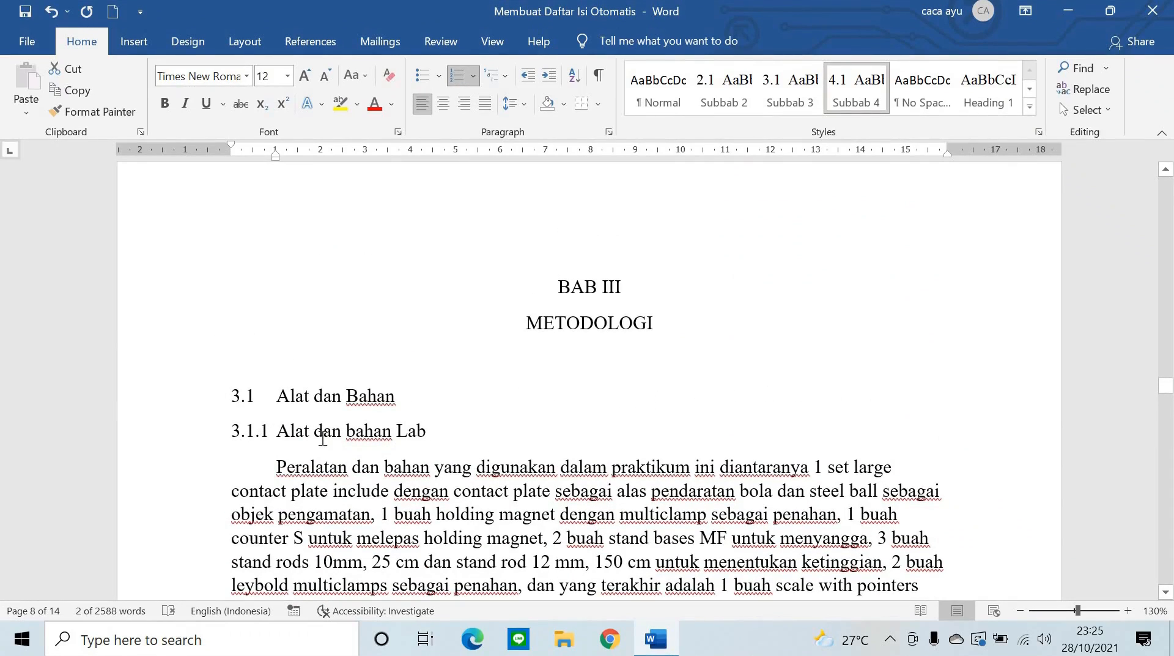
{"action": "scroll", "coordinate": [322, 438], "scroll_direction": "down", "scroll_amount": 15}
{"action": "scroll", "coordinate": [271, 414], "scroll_direction": "down", "scroll_amount": 15}
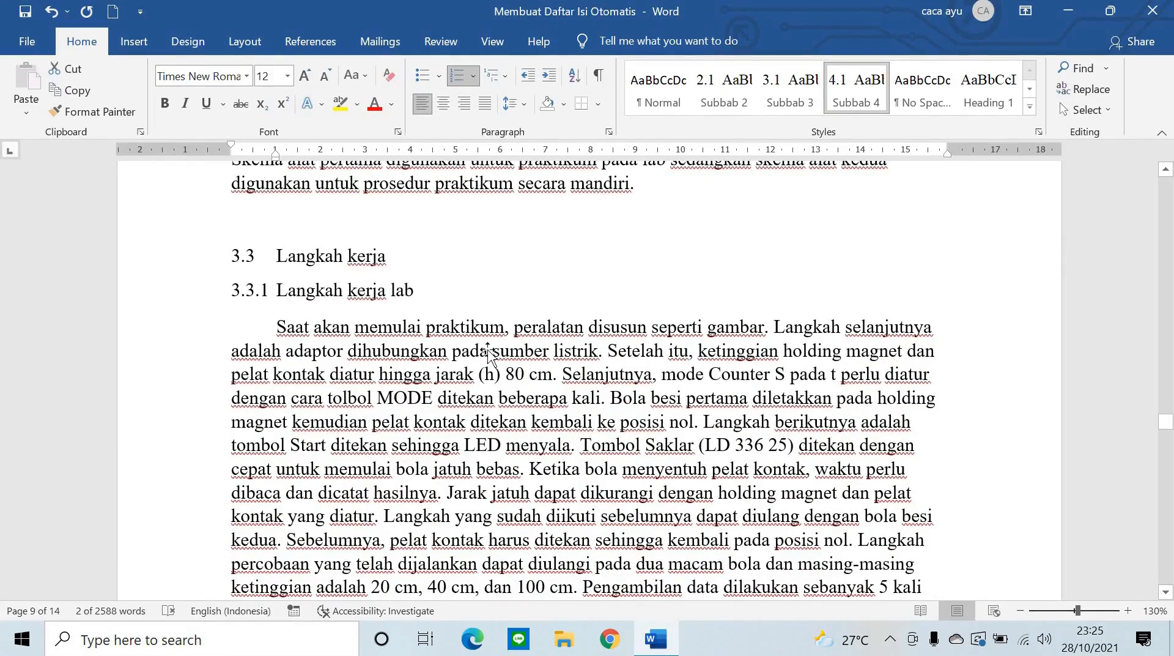
{"action": "scroll", "coordinate": [487, 352], "scroll_direction": "up", "scroll_amount": 20}
{"action": "scroll", "coordinate": [509, 423], "scroll_direction": "up", "scroll_amount": 8}
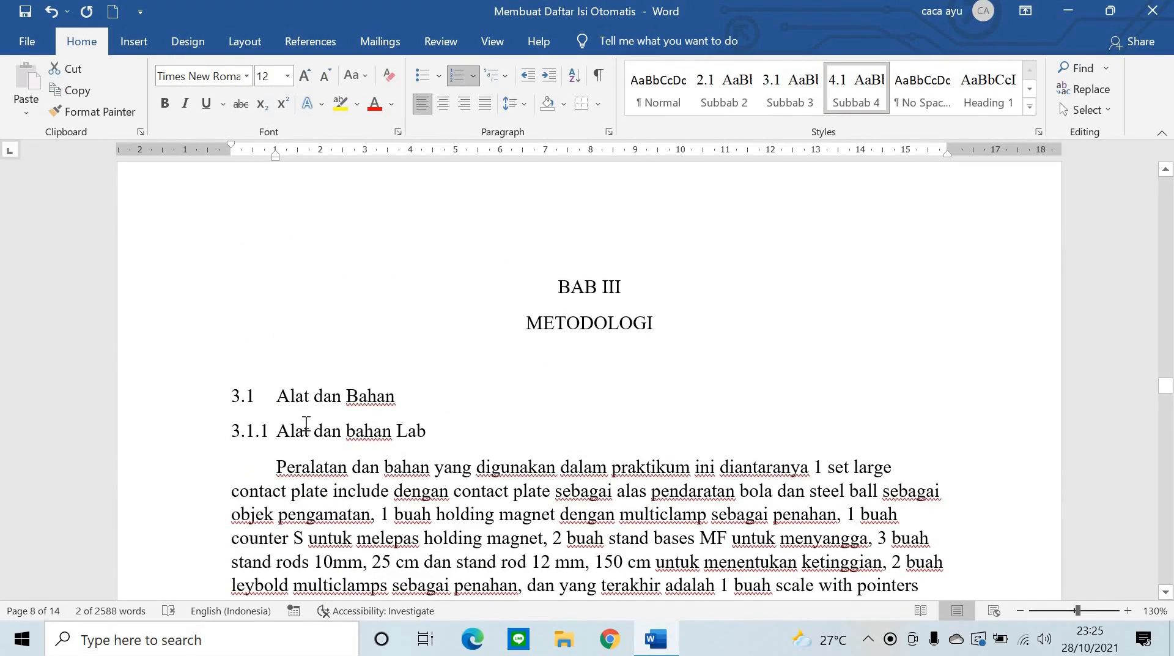
{"action": "scroll", "coordinate": [342, 438], "scroll_direction": "down", "scroll_amount": 2}
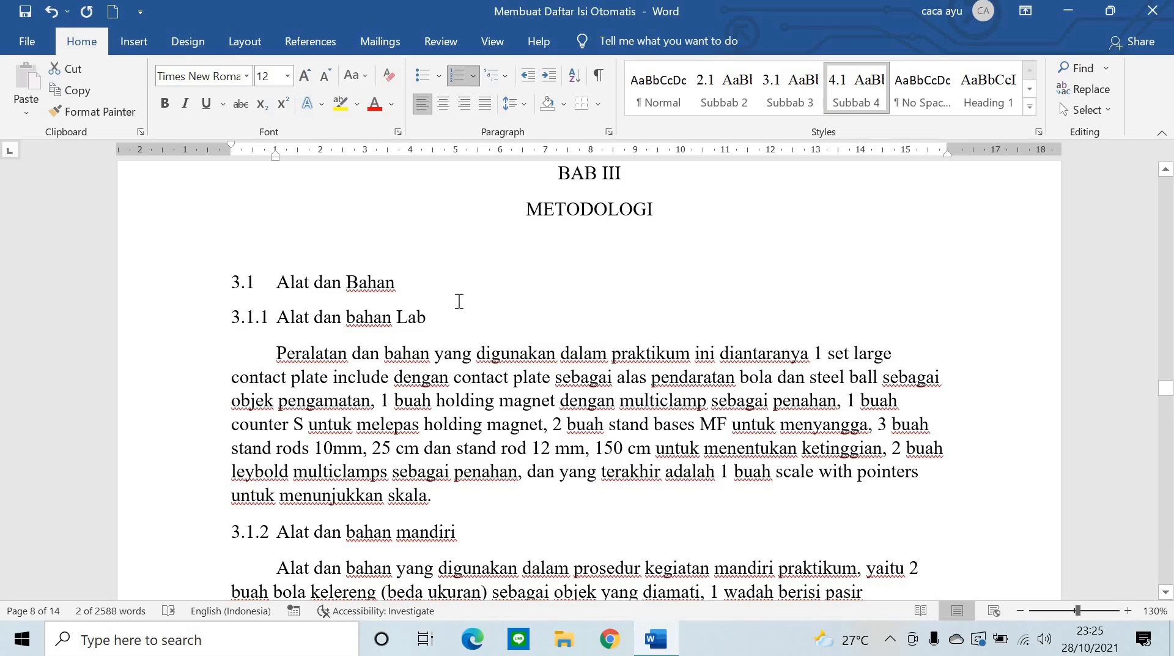
{"action": "left_click", "coordinate": [219, 321]}
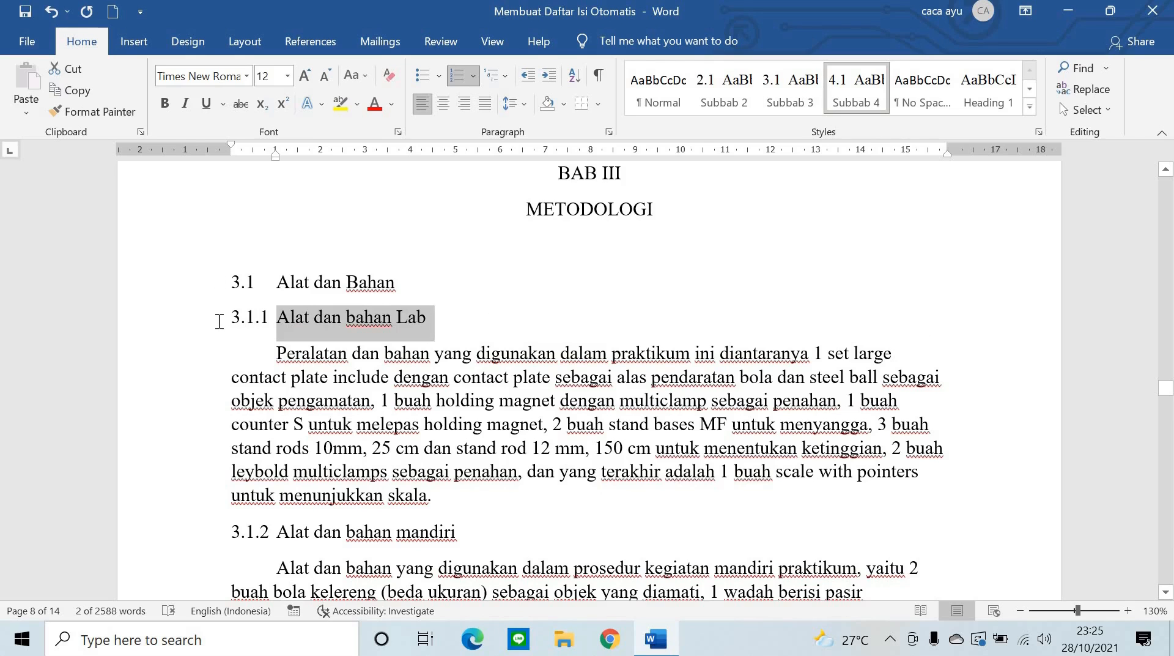
{"action": "left_click", "coordinate": [1032, 88]}
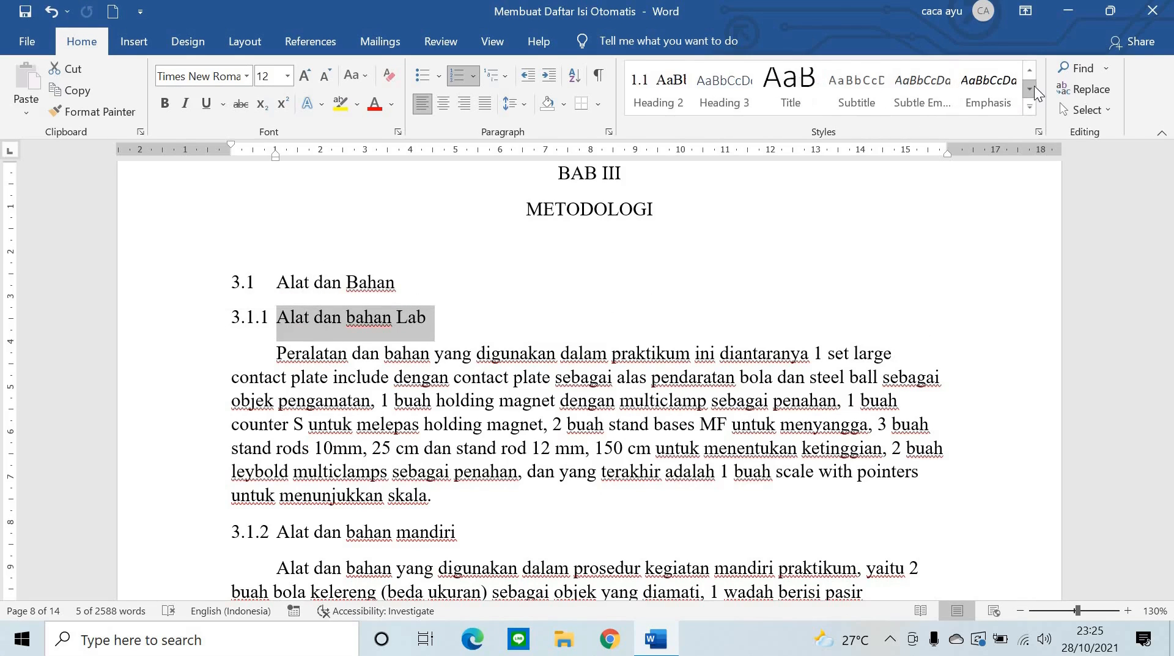
{"action": "right_click", "coordinate": [734, 87]}
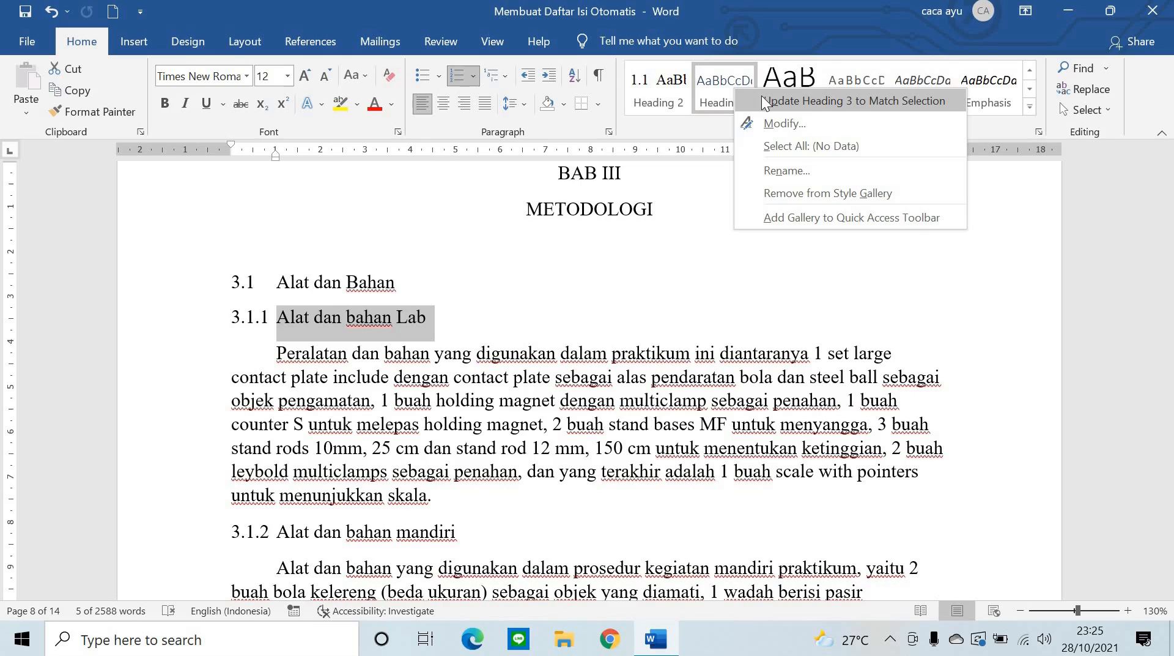
{"action": "left_click", "coordinate": [426, 330]}
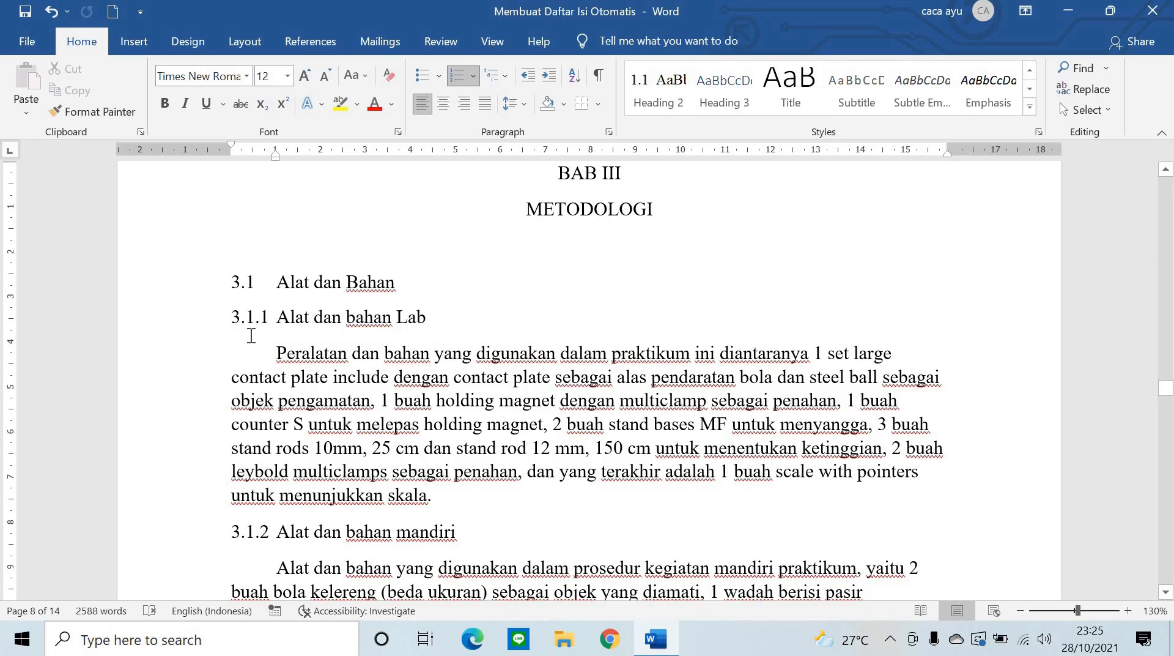
{"action": "left_click_drag", "start_coordinate": [442, 321], "coordinate": [233, 324]}
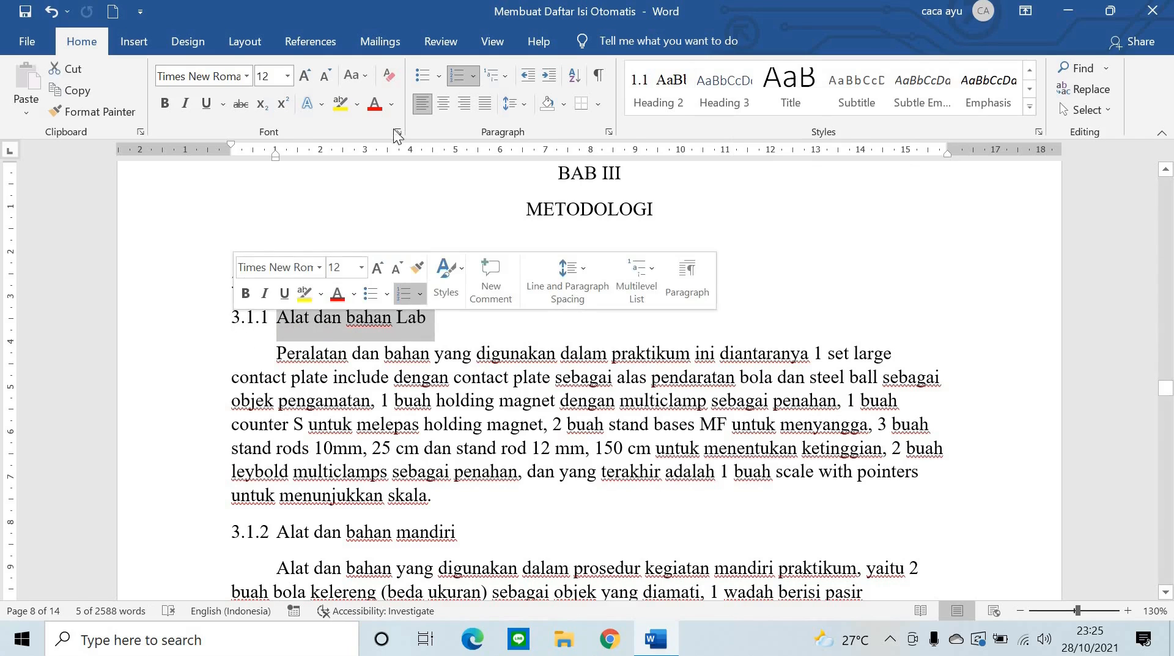
{"action": "right_click", "coordinate": [723, 98]}
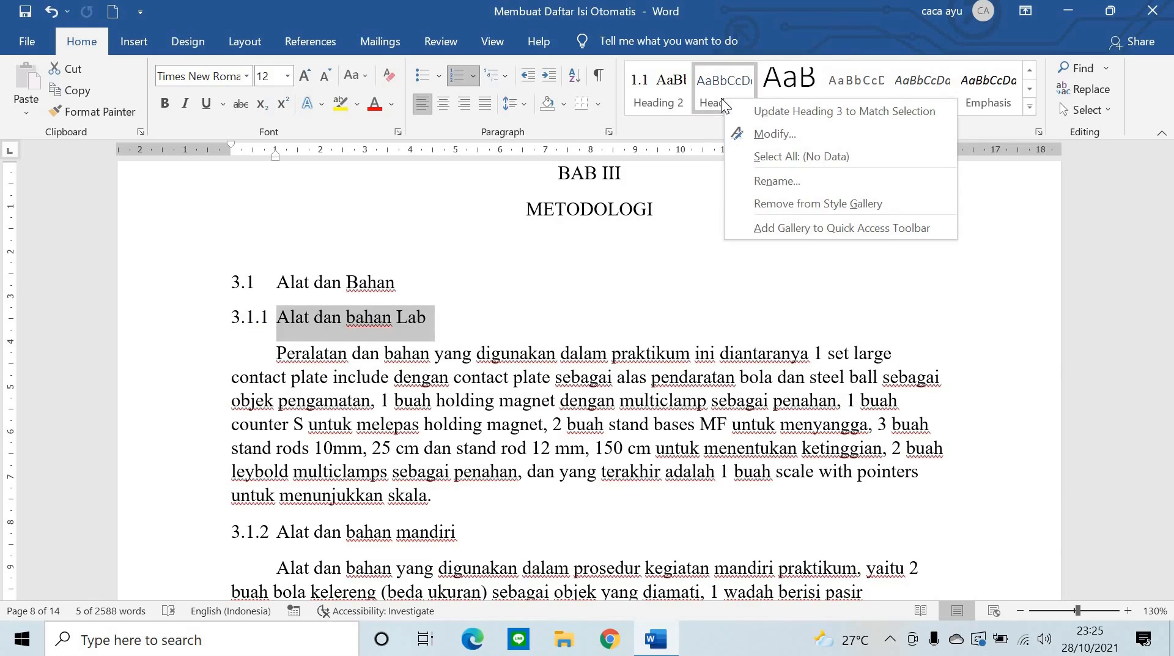
{"action": "left_click", "coordinate": [755, 111]}
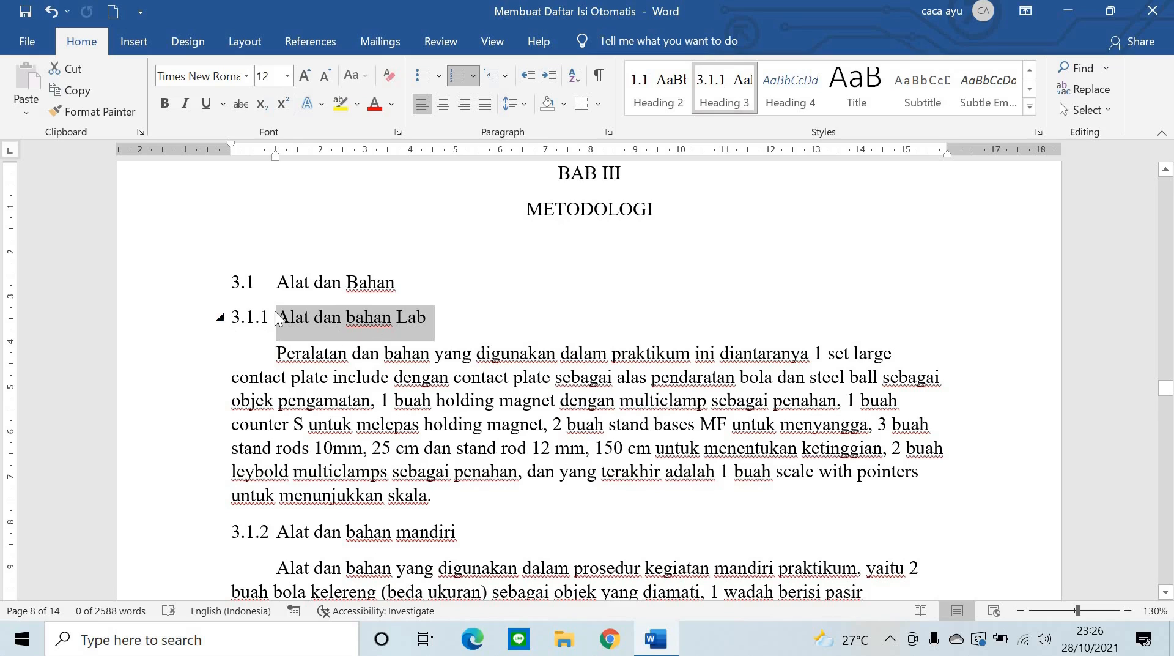
{"action": "scroll", "coordinate": [277, 318], "scroll_direction": "down", "scroll_amount": 4}
{"action": "scroll", "coordinate": [310, 405], "scroll_direction": "up", "scroll_amount": 2}
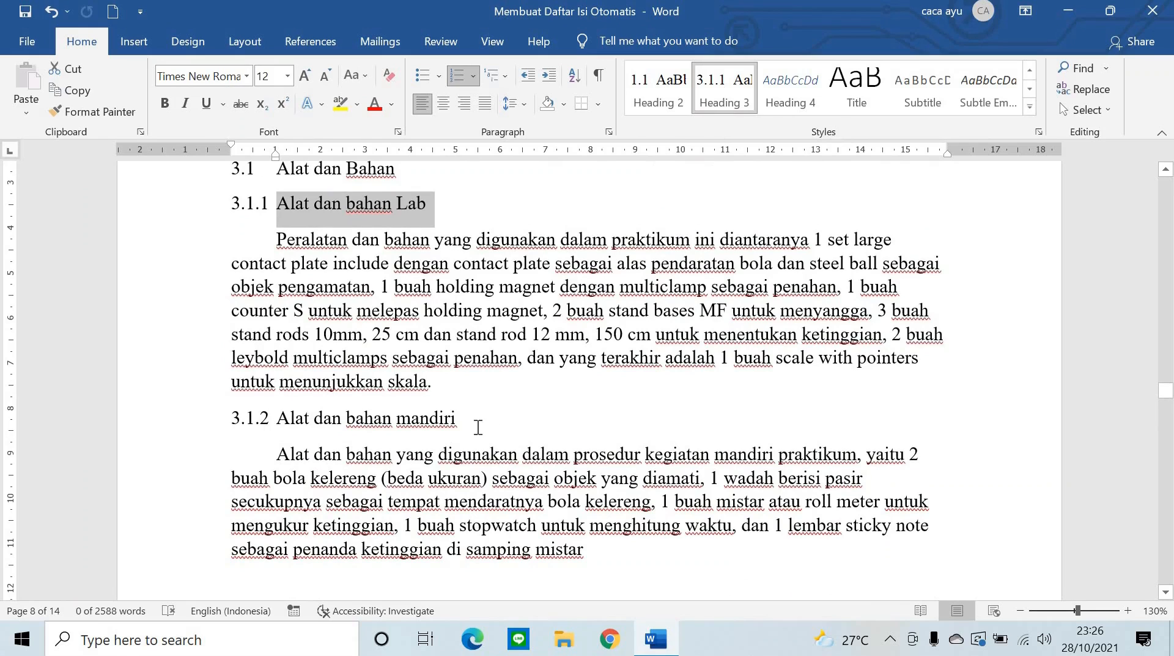
{"action": "left_click_drag", "start_coordinate": [463, 422], "coordinate": [277, 422]}
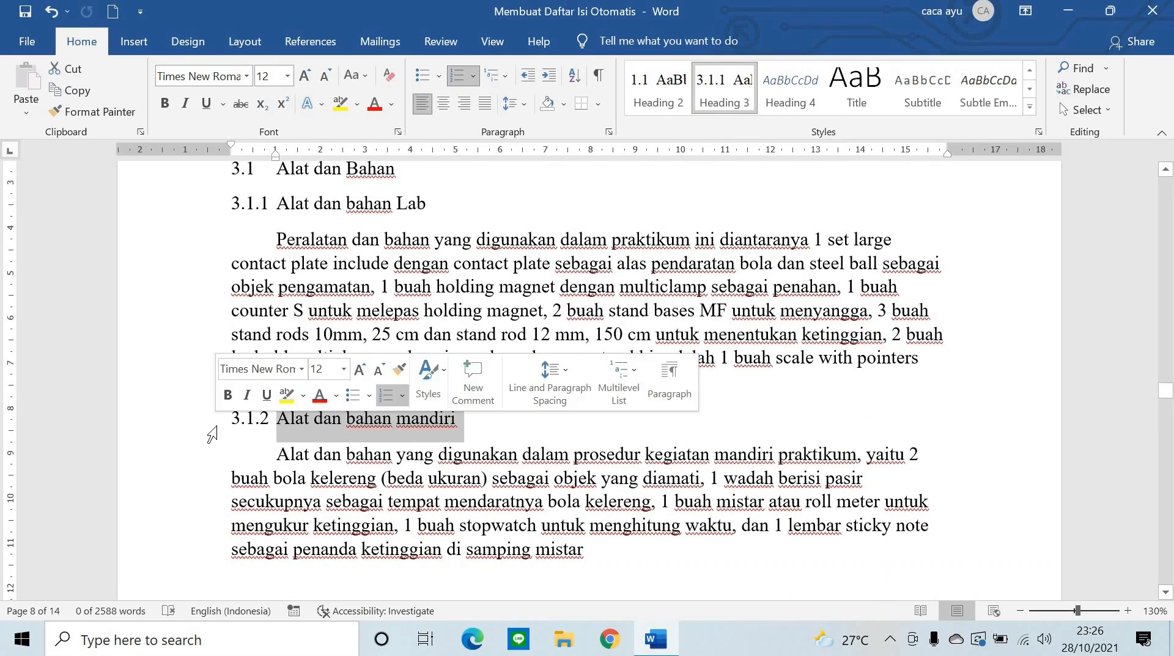
{"action": "left_click", "coordinate": [725, 87]}
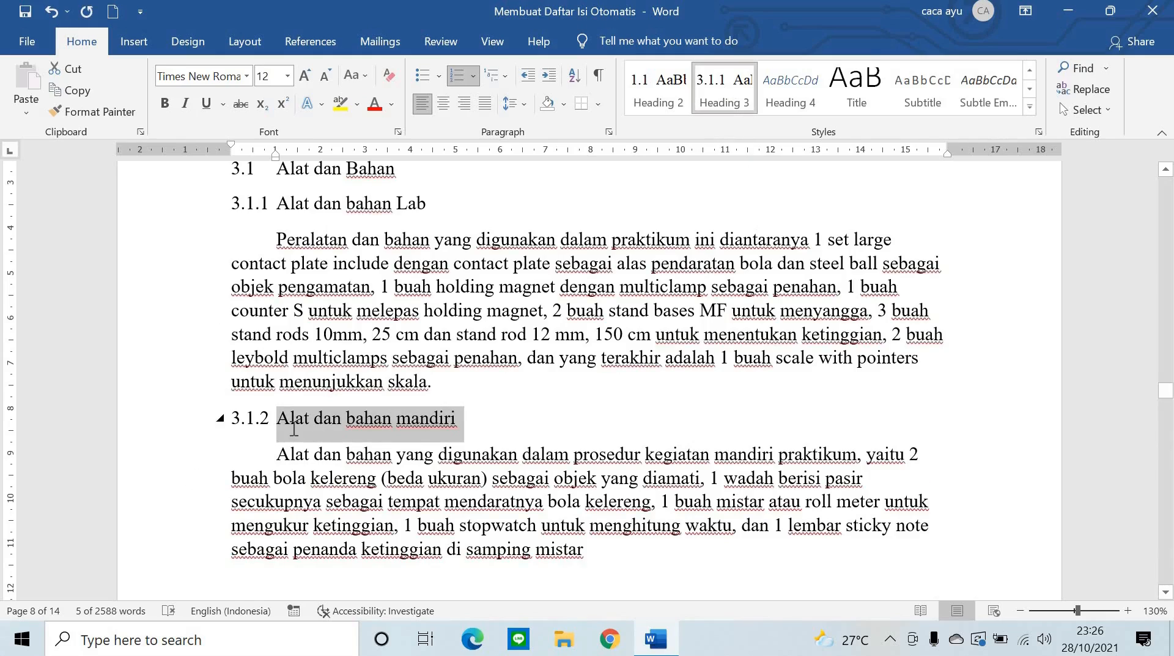
{"action": "scroll", "coordinate": [273, 435], "scroll_direction": "down", "scroll_amount": 12}
{"action": "scroll", "coordinate": [509, 255], "scroll_direction": "down", "scroll_amount": 8}
{"action": "scroll", "coordinate": [337, 304], "scroll_direction": "up", "scroll_amount": 4}
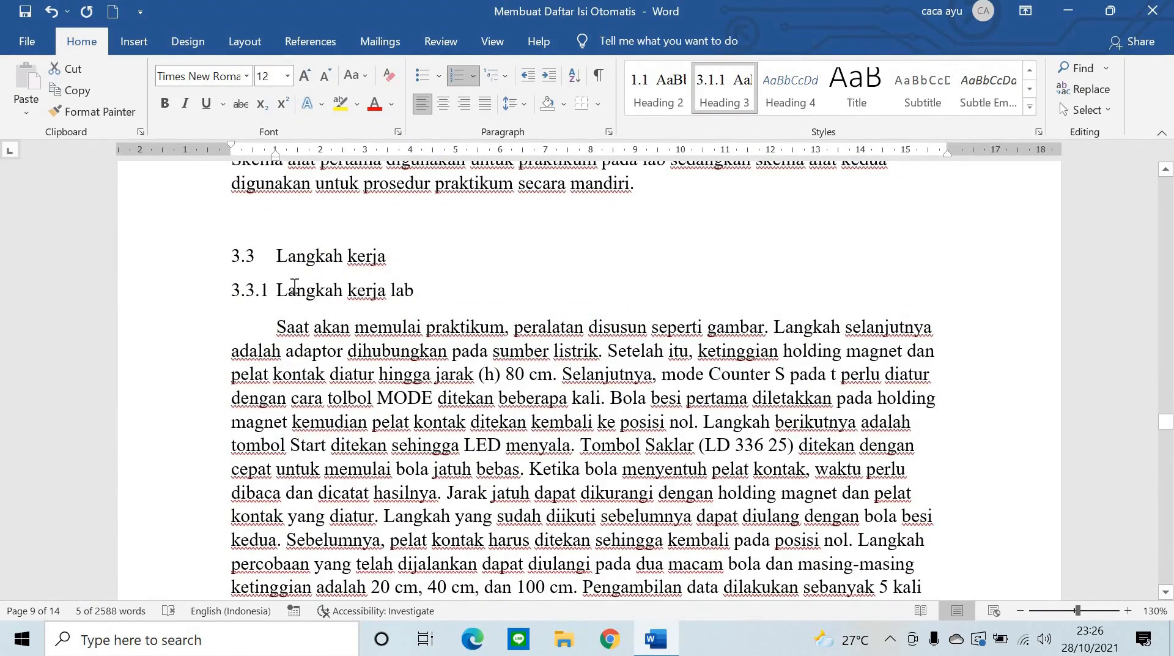
{"action": "scroll", "coordinate": [294, 285], "scroll_direction": "up", "scroll_amount": 1}
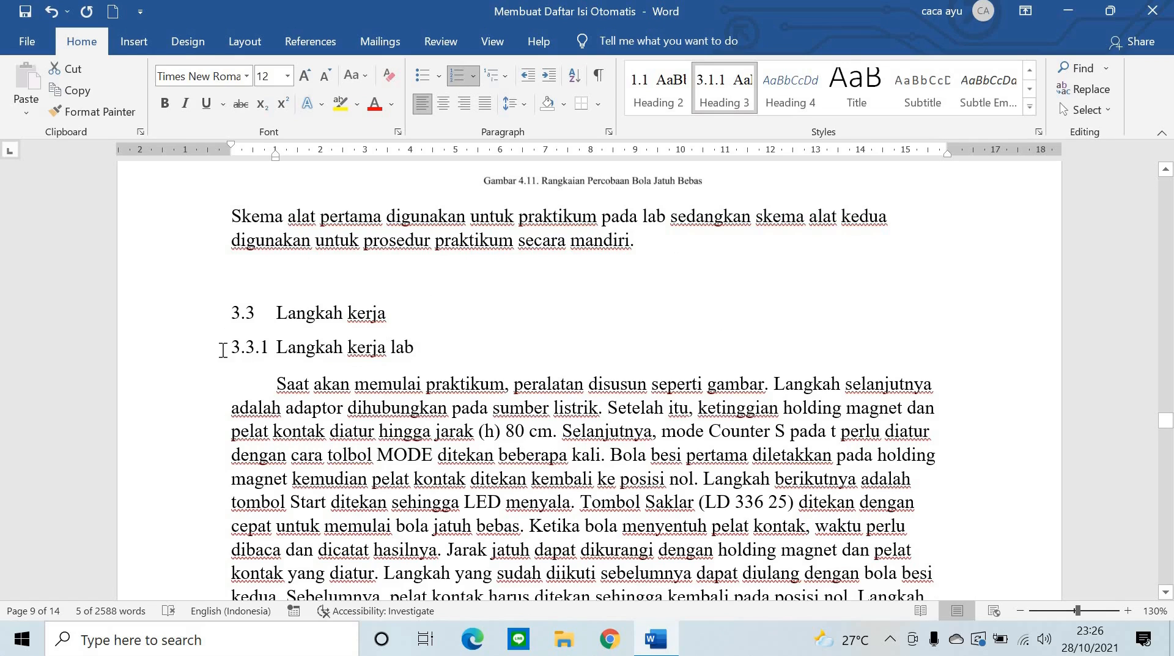
- Select the whole 3.3.1 Langkah kerja lab heading
{"action": "left_click", "coordinate": [205, 365]}
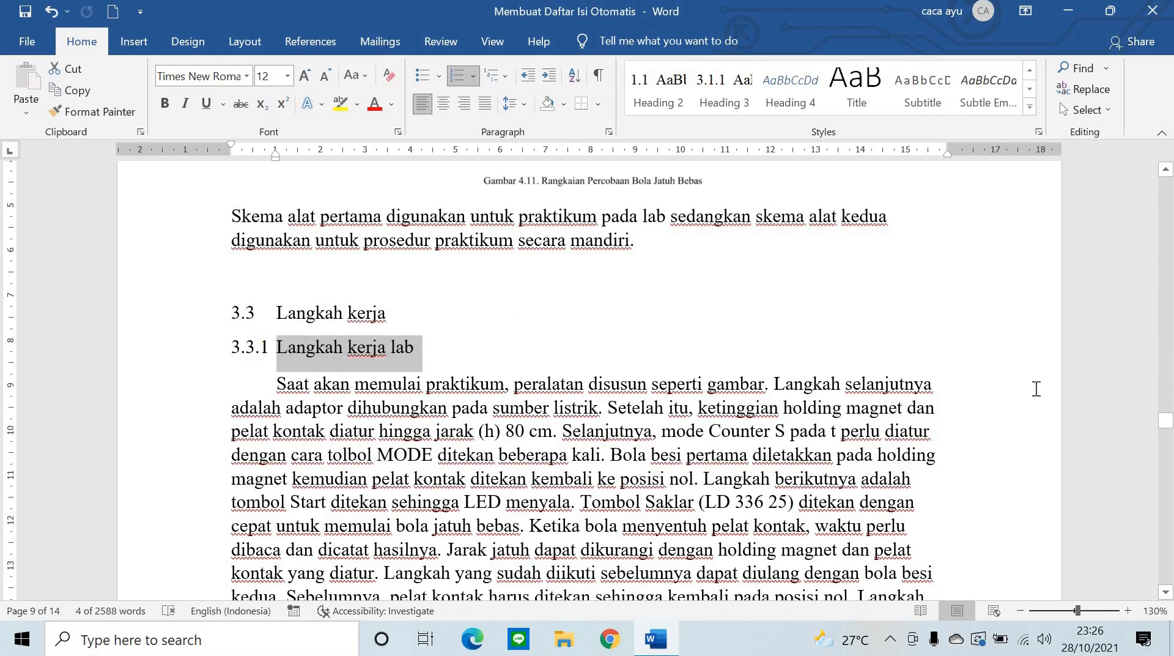
{"action": "left_click", "coordinate": [391, 365]}
{"action": "left_click", "coordinate": [422, 350]}
{"action": "left_click_drag", "start_coordinate": [415, 349], "coordinate": [234, 354]}
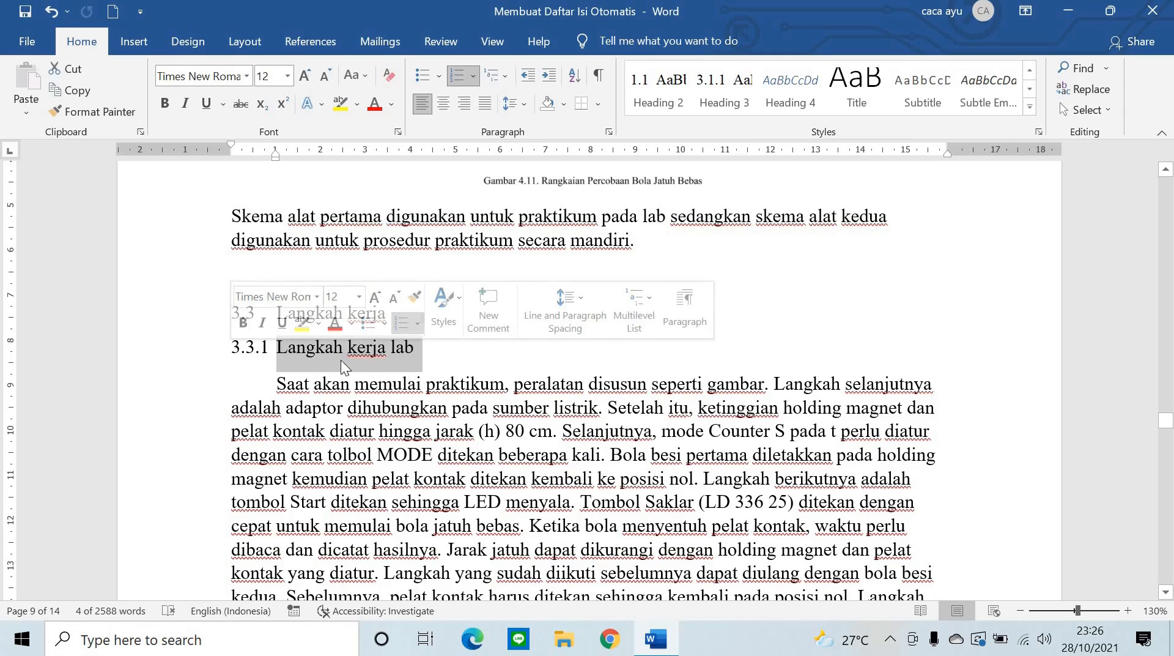
{"action": "left_click", "coordinate": [408, 349]}
{"action": "left_click", "coordinate": [178, 346]}
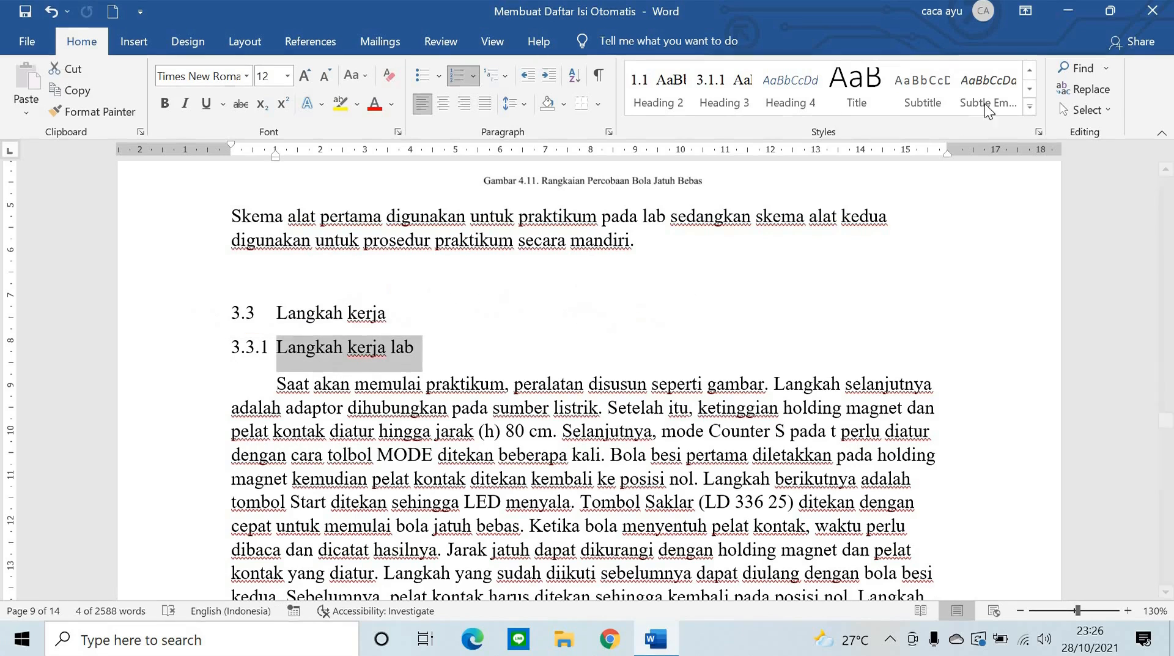
- Create a new style 'subbab 3.3', based on Heading 3, from that heading
{"action": "left_click", "coordinate": [1029, 106]}
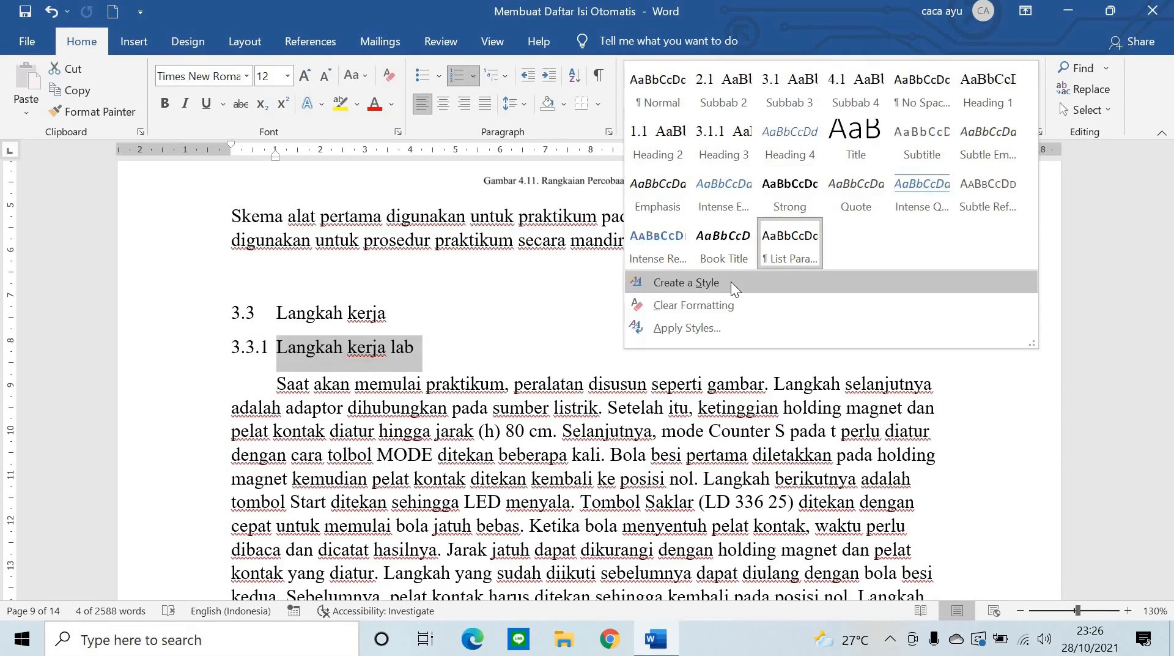
{"action": "left_click", "coordinate": [731, 281]}
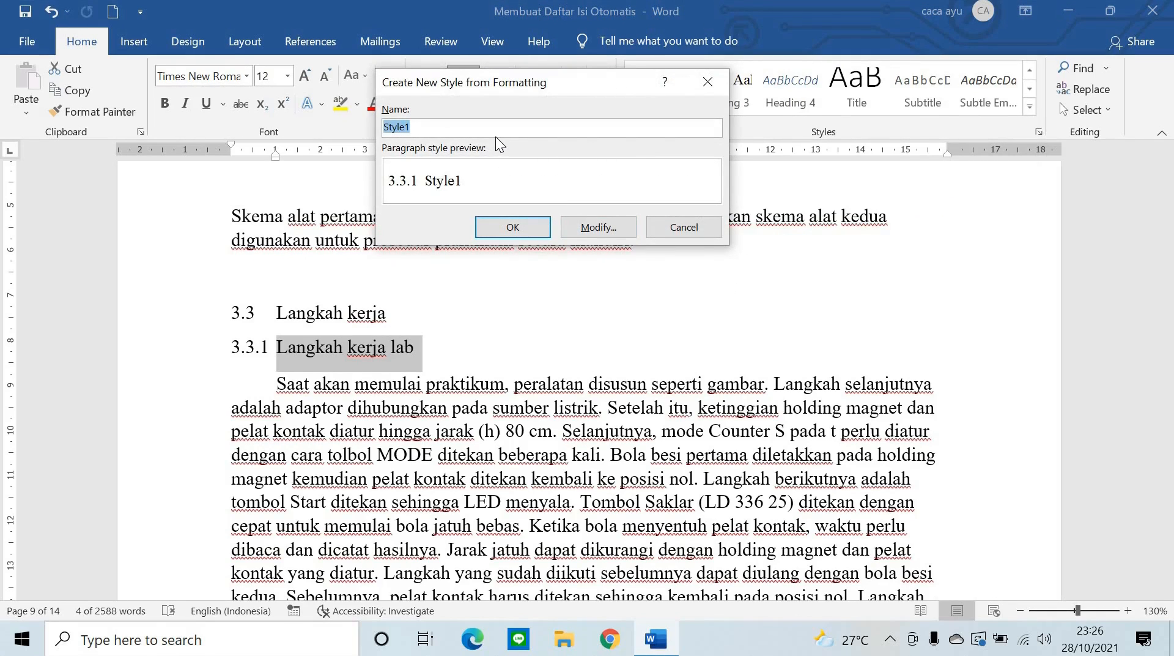
{"action": "type", "text": "subbab 3.3"}
{"action": "left_click", "coordinate": [587, 228]}
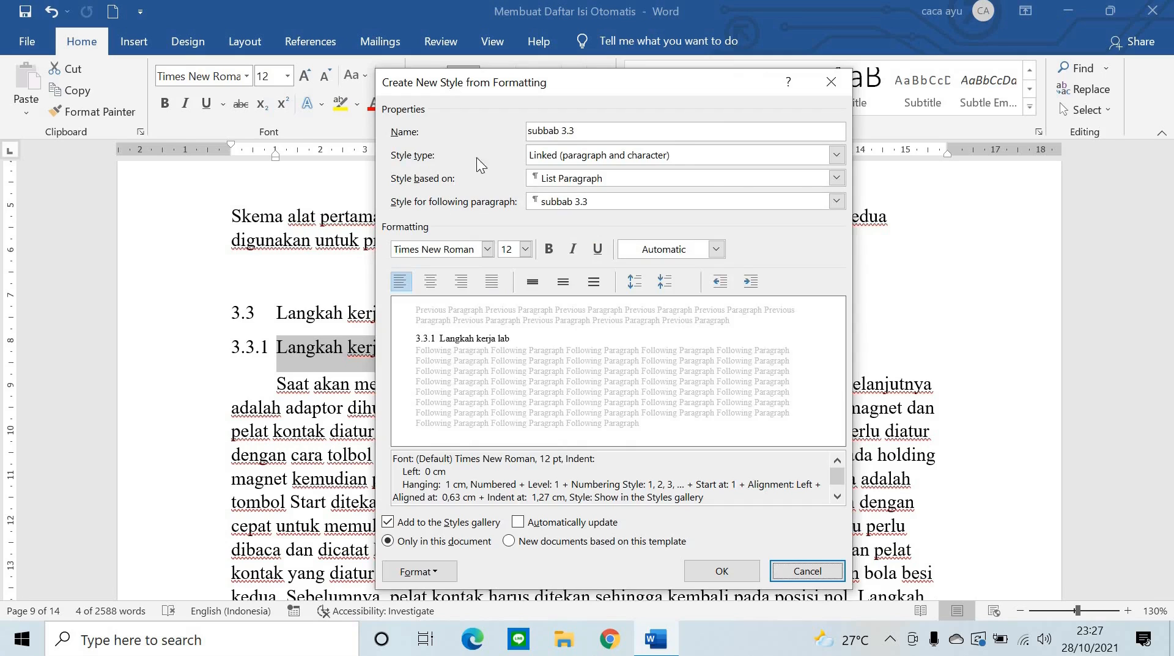
{"action": "left_click", "coordinate": [837, 179]}
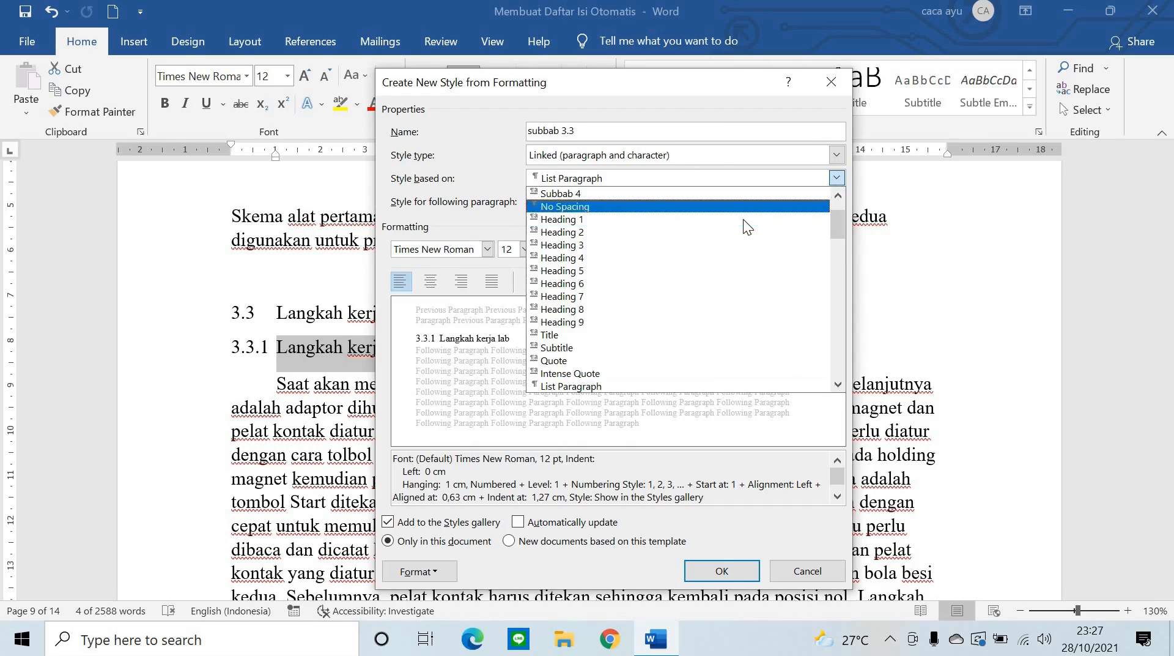
{"action": "left_click", "coordinate": [748, 243]}
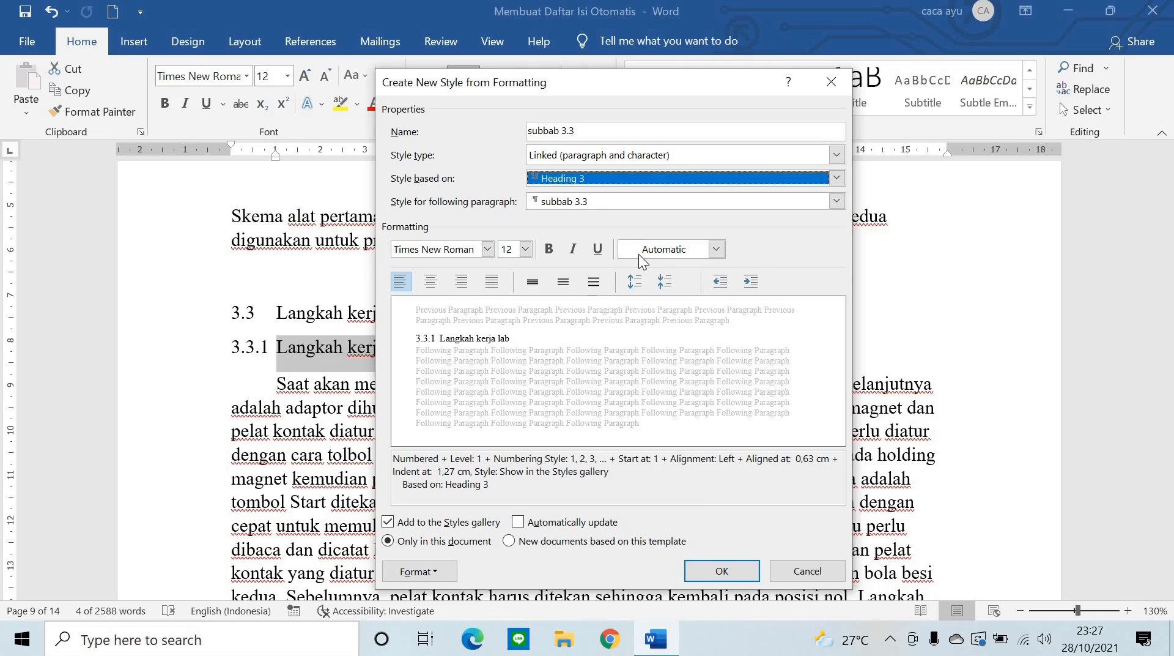
{"action": "left_click", "coordinate": [741, 571]}
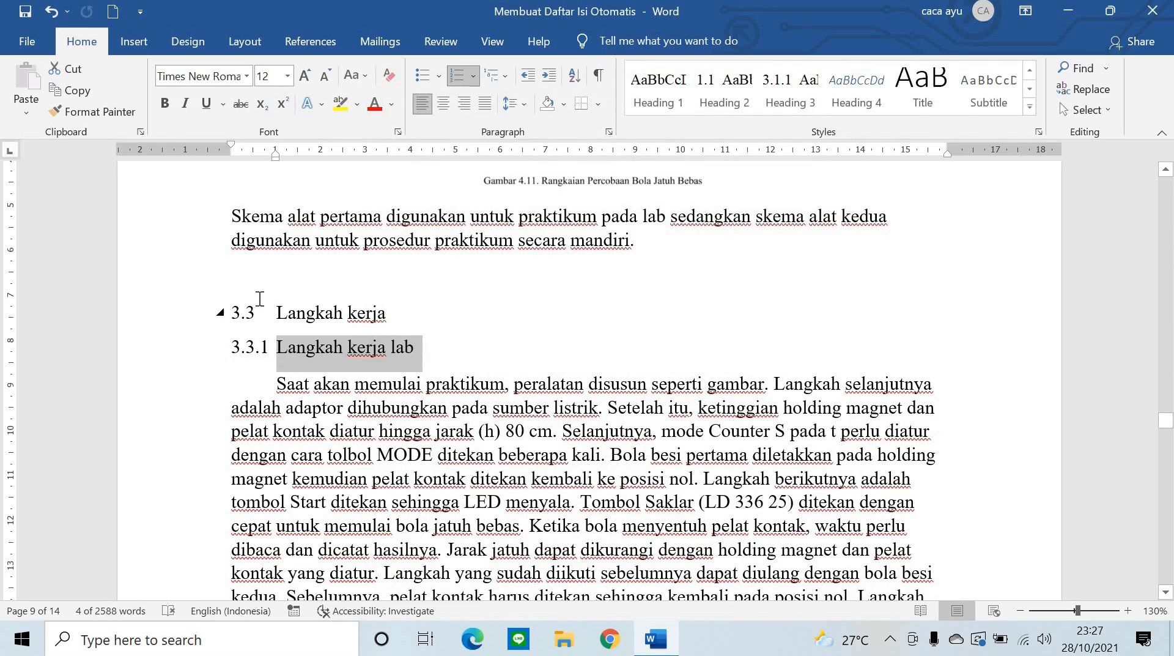
- Apply the subbab 3.3 style to heading 3.3.2 Langkah kerja mandiri
{"action": "scroll", "coordinate": [170, 422], "scroll_direction": "up", "scroll_amount": 1}
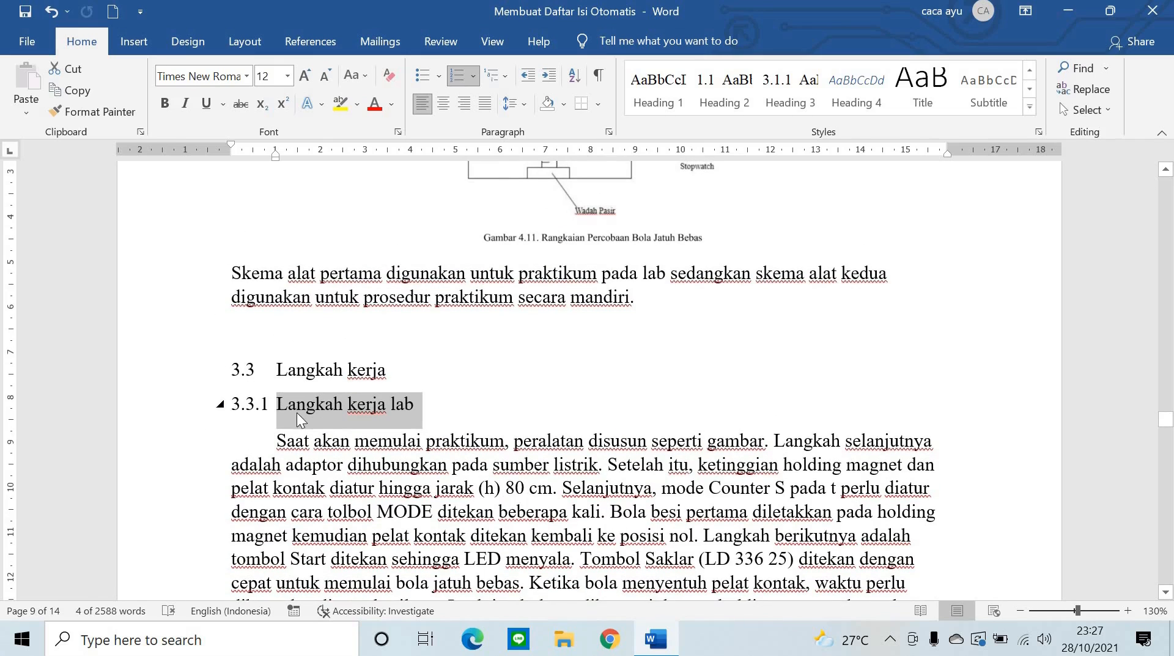
{"action": "scroll", "coordinate": [345, 408], "scroll_direction": "down", "scroll_amount": 12}
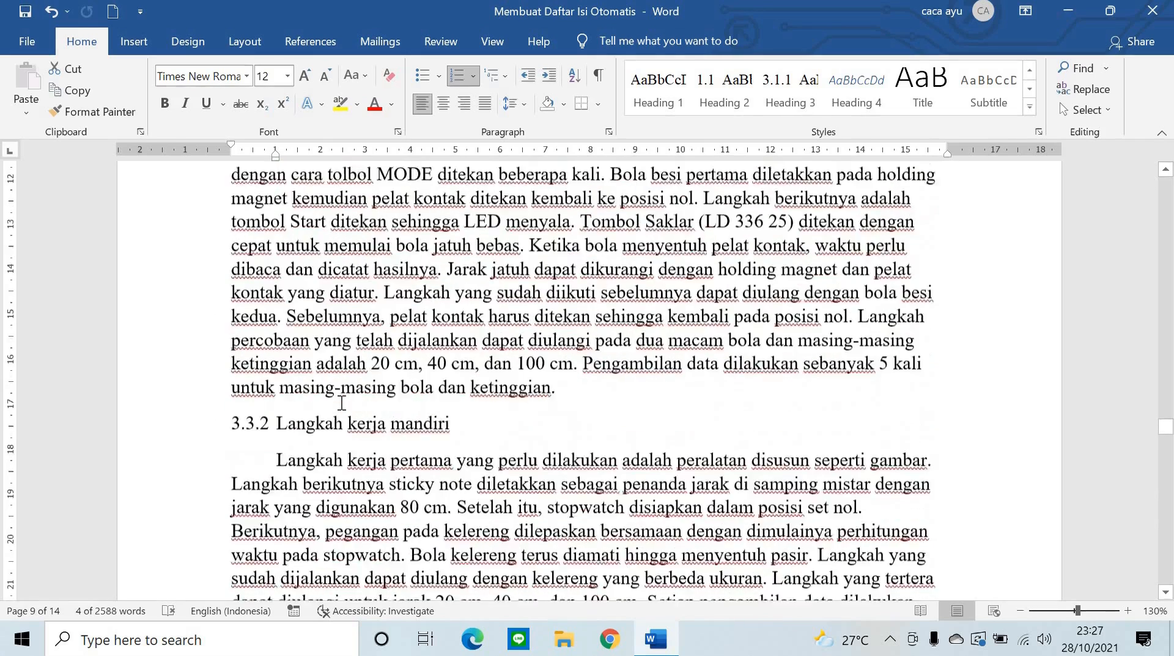
{"action": "scroll", "coordinate": [257, 371], "scroll_direction": "up", "scroll_amount": 4}
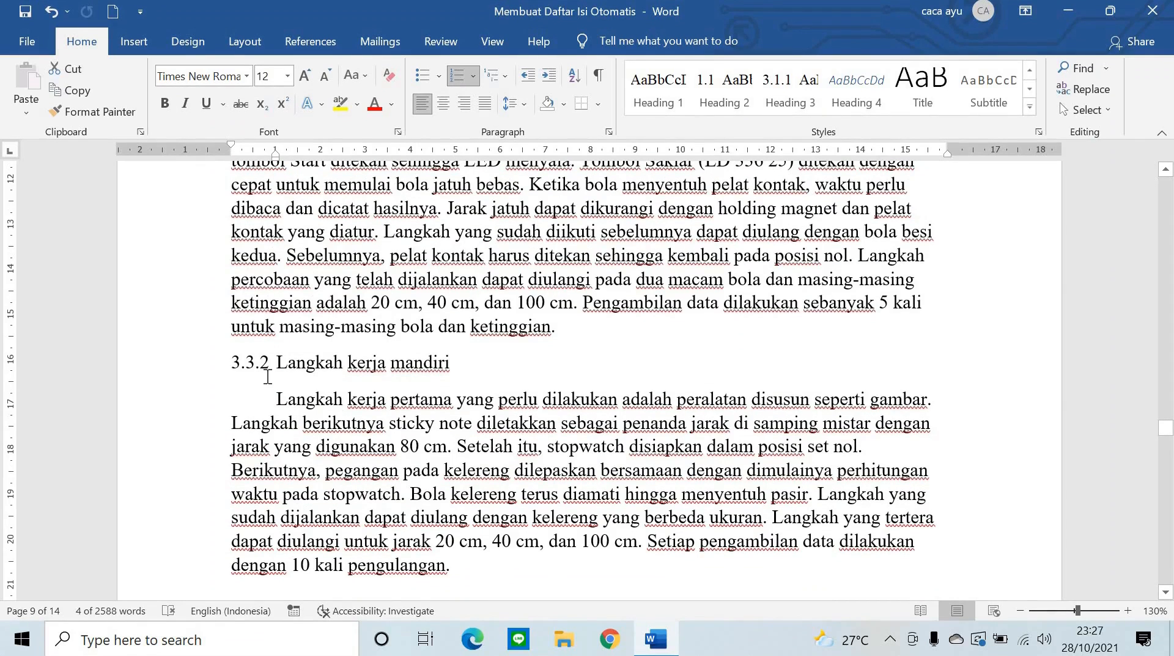
{"action": "left_click_drag", "start_coordinate": [466, 363], "coordinate": [154, 366]}
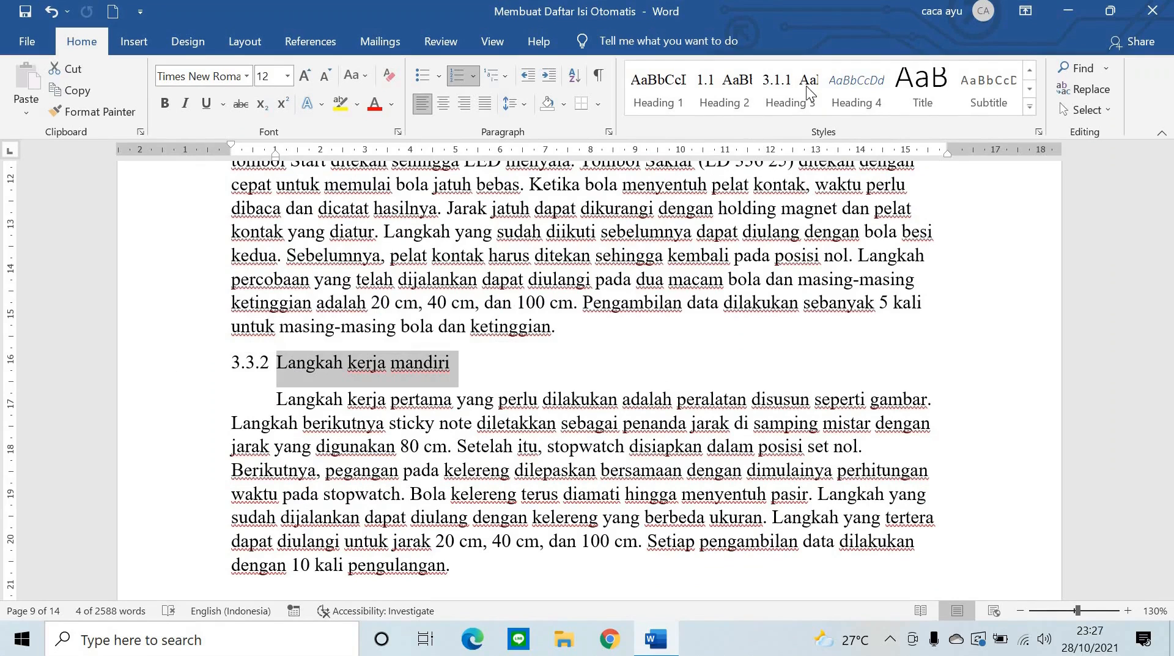
{"action": "left_click", "coordinate": [1036, 70]}
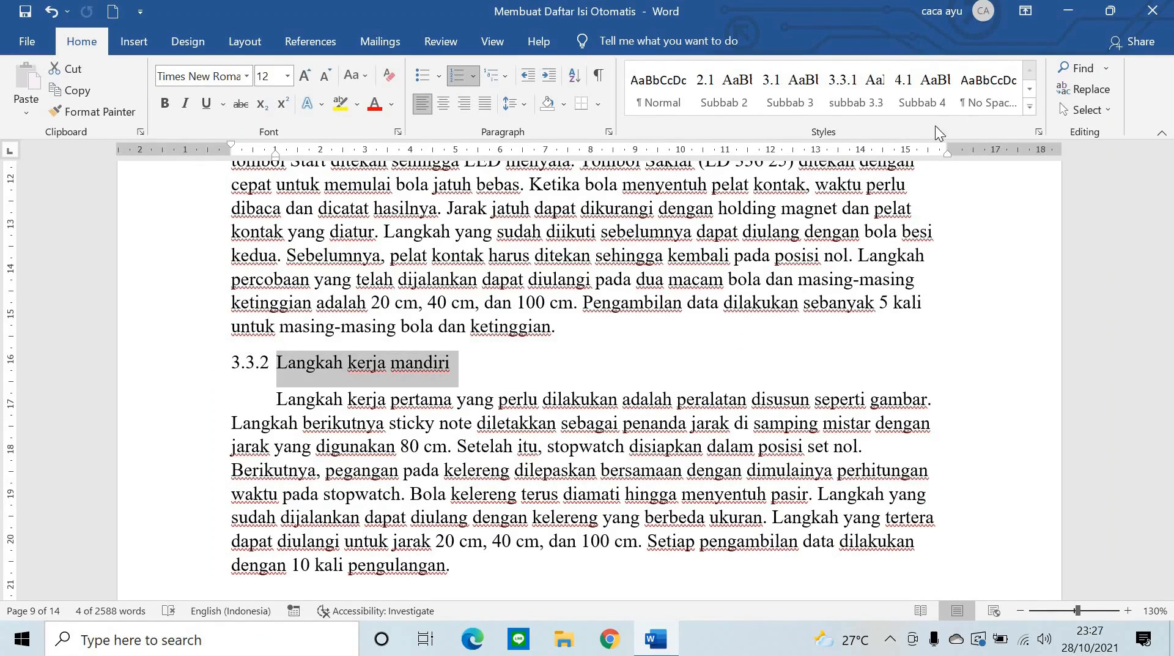
{"action": "left_click", "coordinate": [868, 103]}
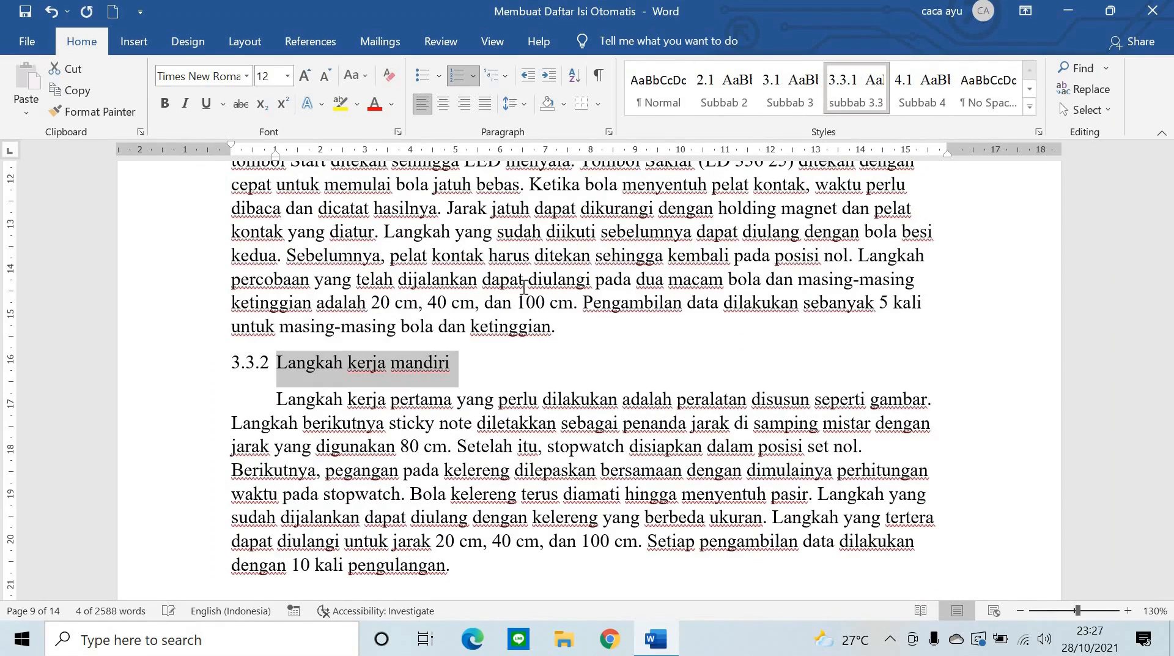
{"action": "left_click", "coordinate": [423, 361]}
- Scroll back up through the report to the still-blank page 2
{"action": "scroll", "coordinate": [375, 353], "scroll_direction": "down", "scroll_amount": 2}
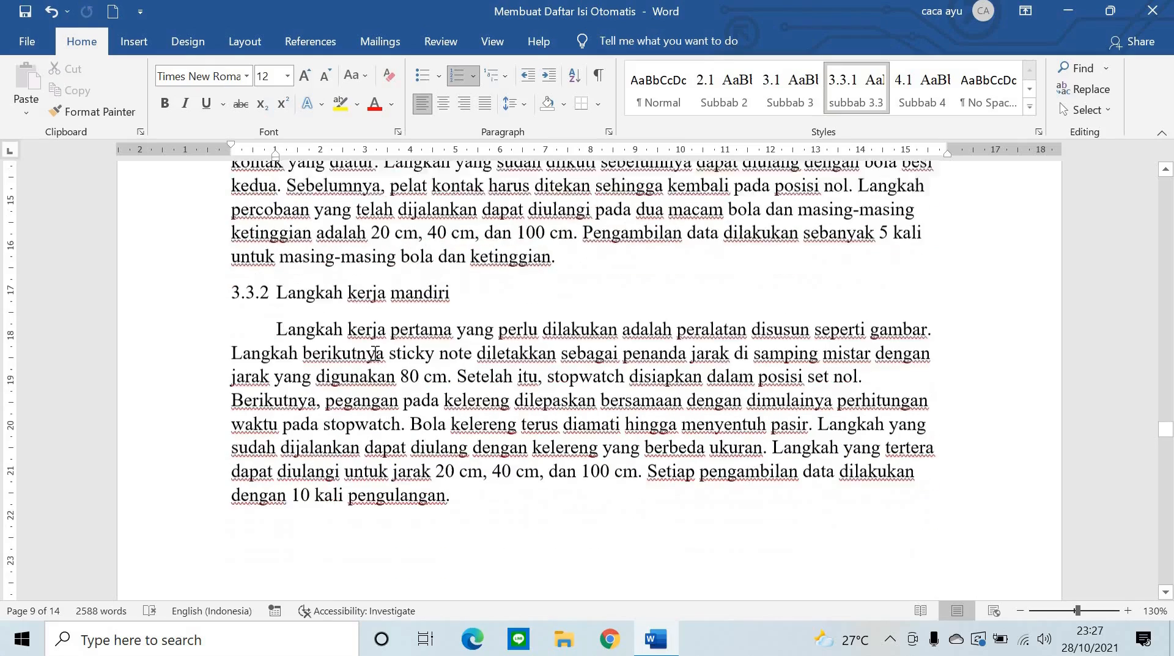
{"action": "scroll", "coordinate": [383, 347], "scroll_direction": "up", "scroll_amount": 3}
{"action": "scroll", "coordinate": [392, 342], "scroll_direction": "down", "scroll_amount": 5}
{"action": "scroll", "coordinate": [392, 342], "scroll_direction": "up", "scroll_amount": 5}
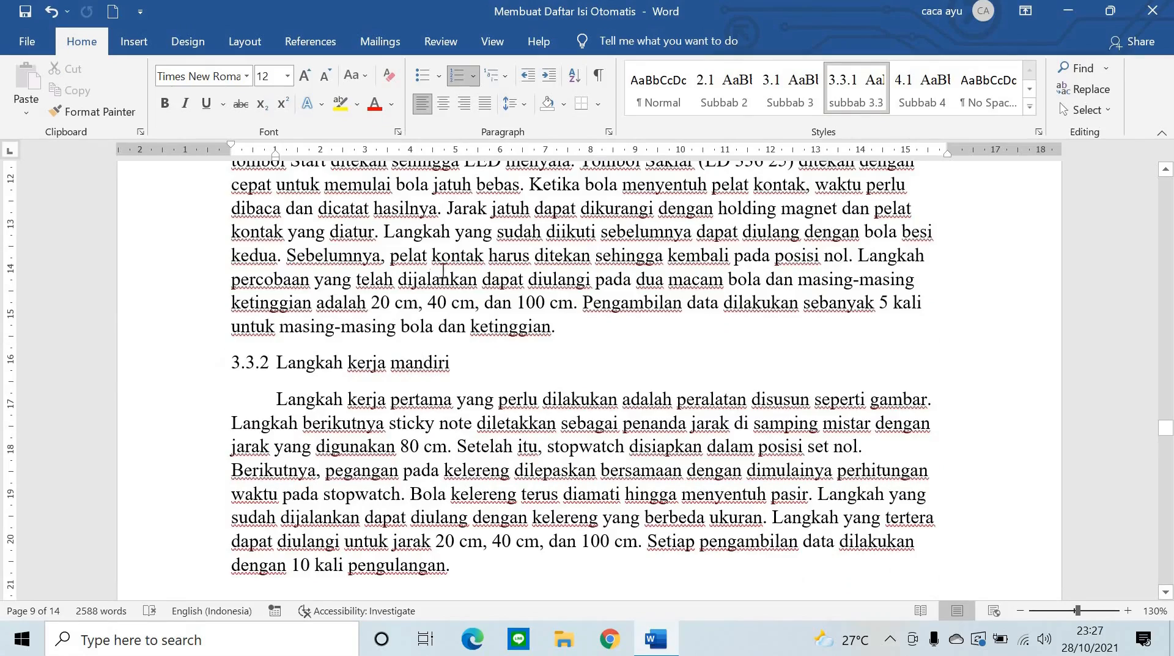
{"action": "scroll", "coordinate": [205, 398], "scroll_direction": "down", "scroll_amount": 4}
{"action": "scroll", "coordinate": [211, 403], "scroll_direction": "up", "scroll_amount": 3}
{"action": "scroll", "coordinate": [505, 288], "scroll_direction": "down", "scroll_amount": 20}
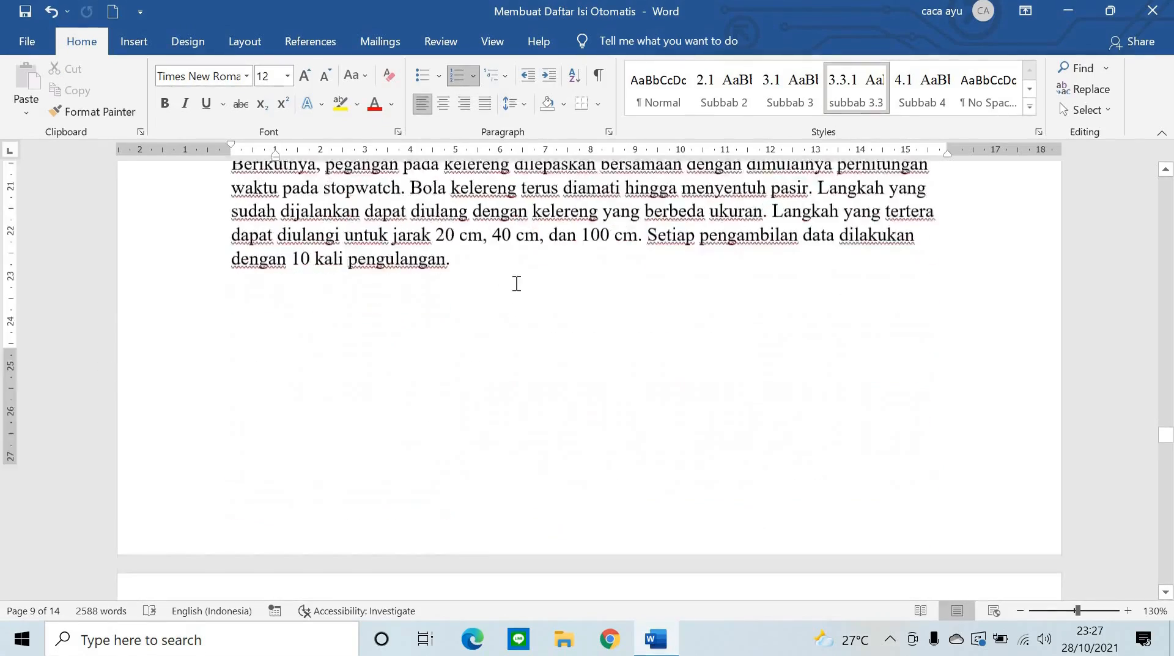
{"action": "scroll", "coordinate": [521, 284], "scroll_direction": "up", "scroll_amount": 9}
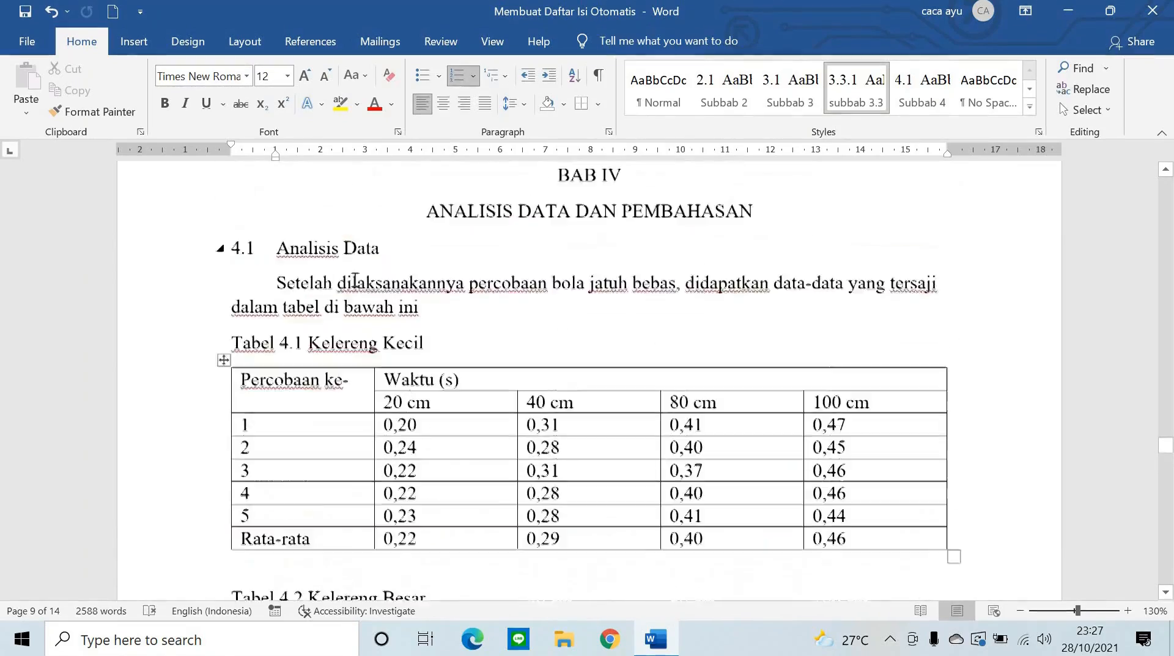
{"action": "scroll", "coordinate": [526, 318], "scroll_direction": "down", "scroll_amount": 4}
{"action": "scroll", "coordinate": [550, 338], "scroll_direction": "down", "scroll_amount": 7}
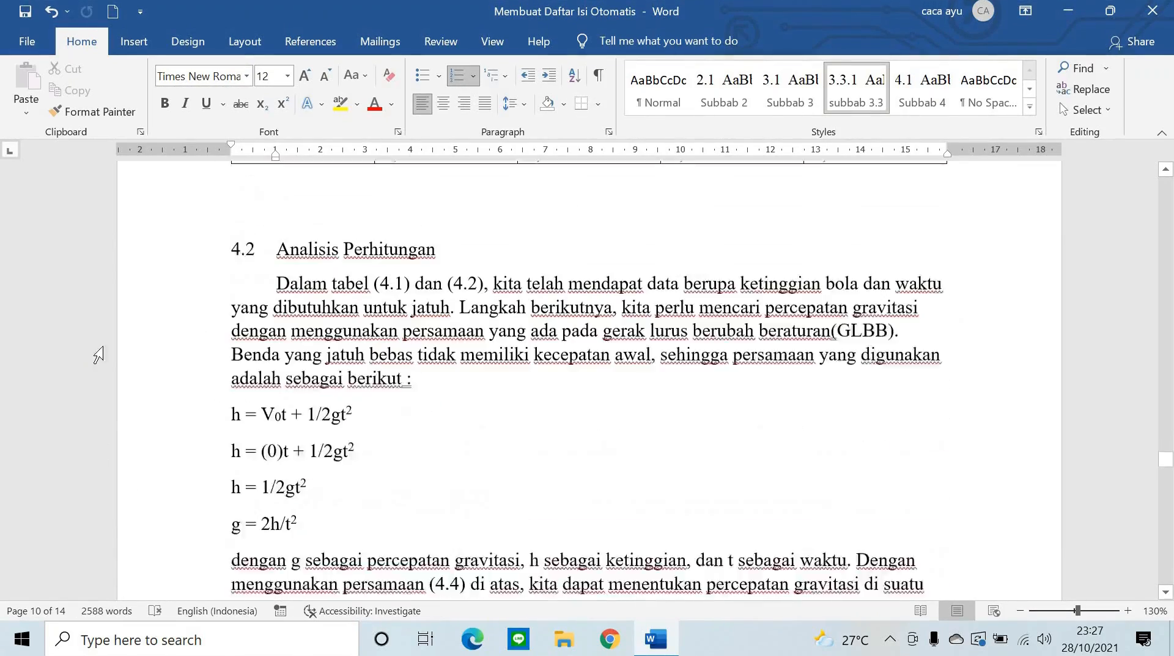
{"action": "scroll", "coordinate": [379, 439], "scroll_direction": "up", "scroll_amount": 12}
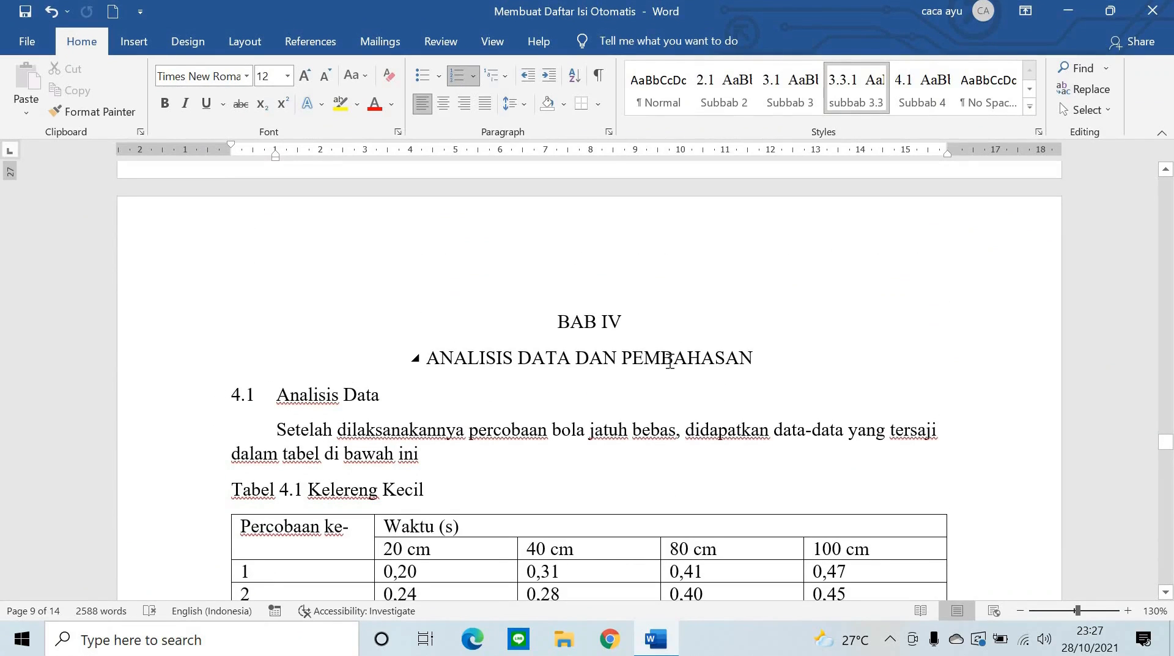
{"action": "scroll", "coordinate": [670, 361], "scroll_direction": "up", "scroll_amount": 10}
{"action": "scroll", "coordinate": [673, 362], "scroll_direction": "up", "scroll_amount": 15}
{"action": "scroll", "coordinate": [673, 360], "scroll_direction": "up", "scroll_amount": 15}
{"action": "scroll", "coordinate": [671, 356], "scroll_direction": "up", "scroll_amount": 15}
{"action": "scroll", "coordinate": [671, 358], "scroll_direction": "up", "scroll_amount": 10}
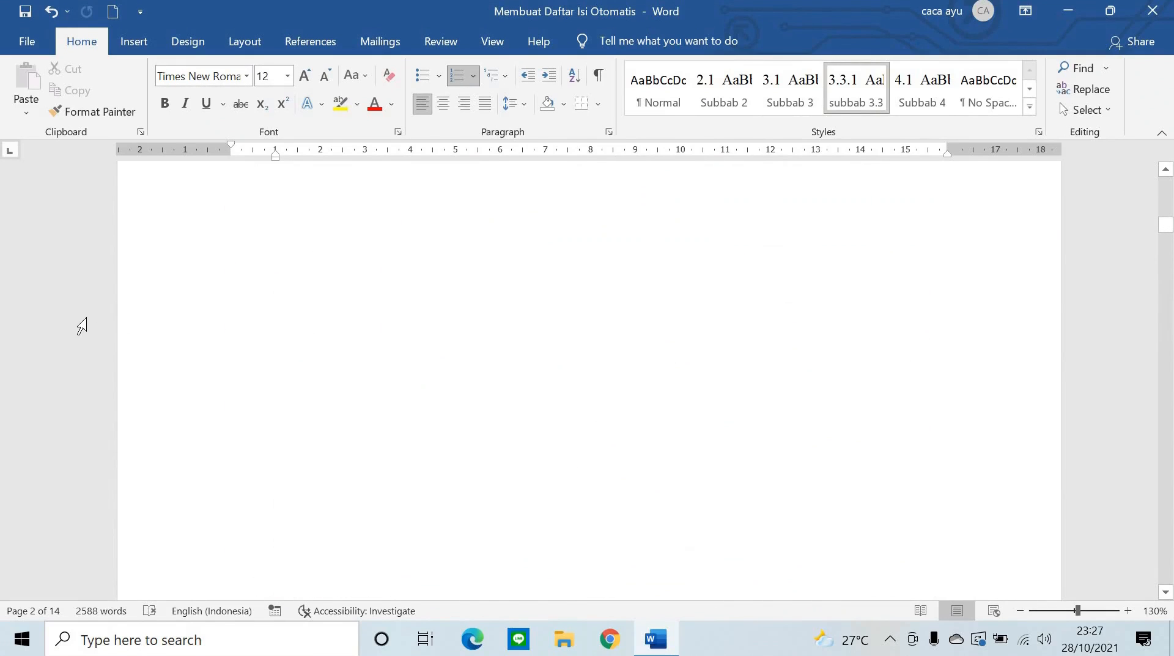
{"action": "key", "text": "ctrl+f"}
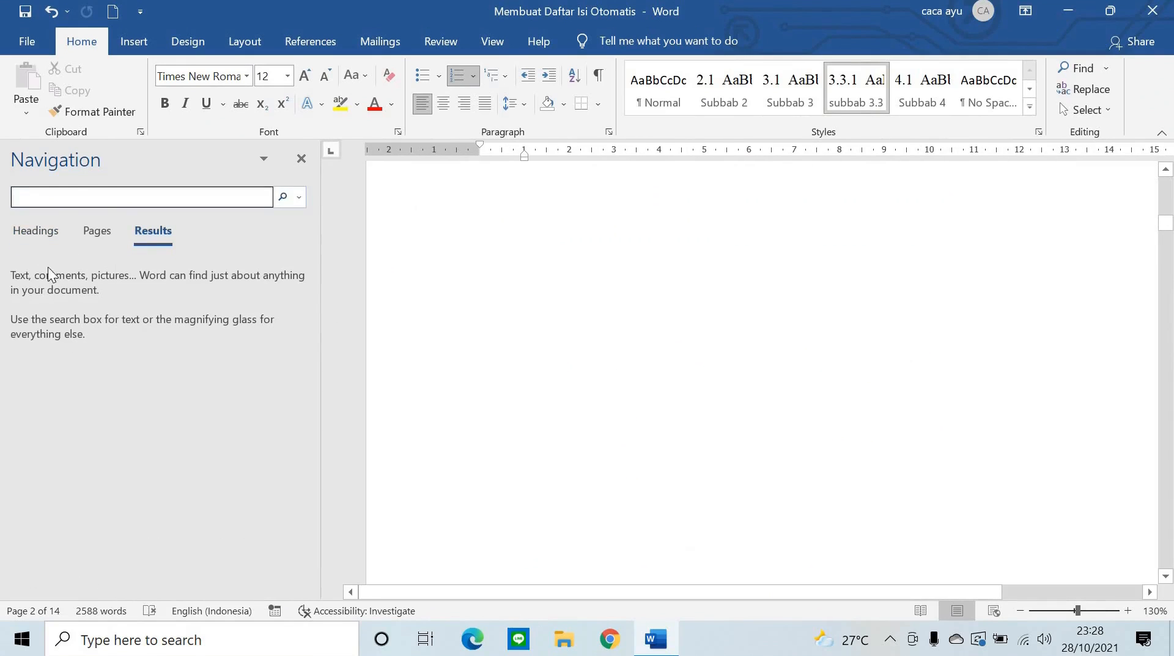
{"action": "left_click", "coordinate": [28, 234]}
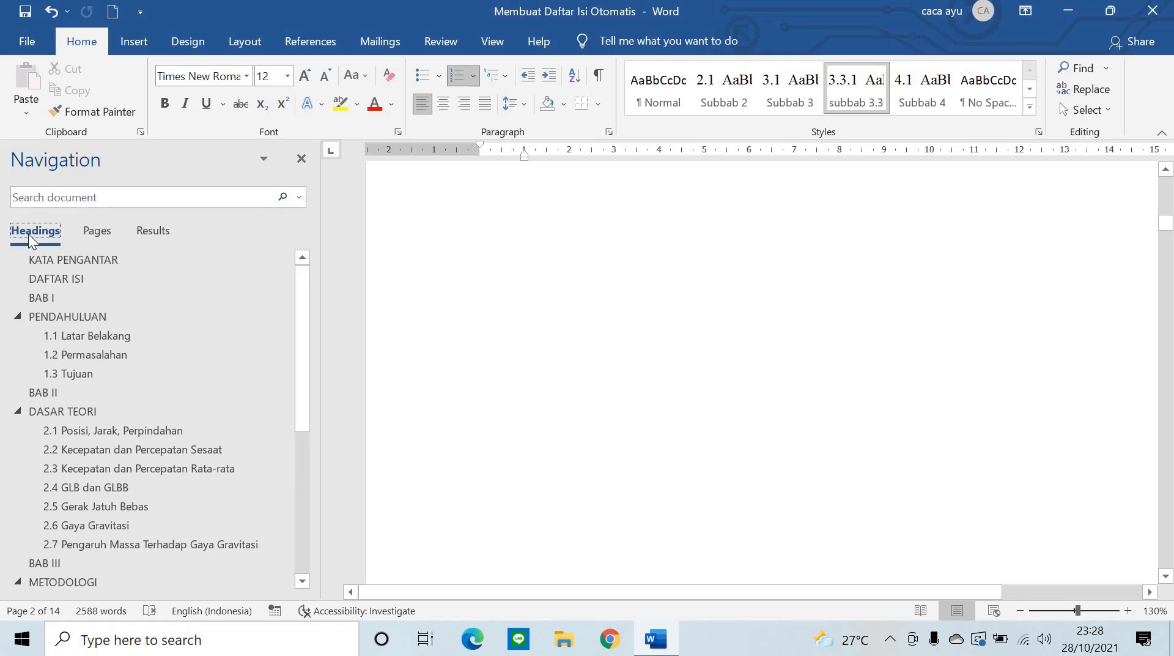
{"action": "scroll", "coordinate": [183, 442], "scroll_direction": "down", "scroll_amount": 2}
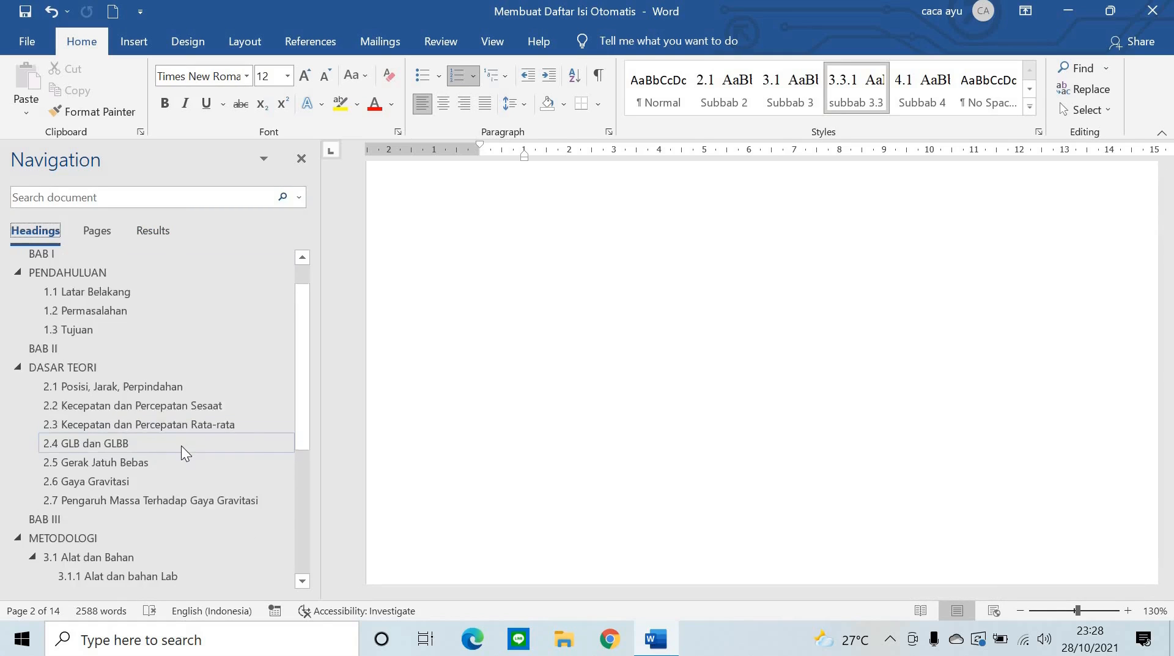
{"action": "scroll", "coordinate": [177, 456], "scroll_direction": "down", "scroll_amount": 3}
{"action": "scroll", "coordinate": [167, 506], "scroll_direction": "down", "scroll_amount": 1}
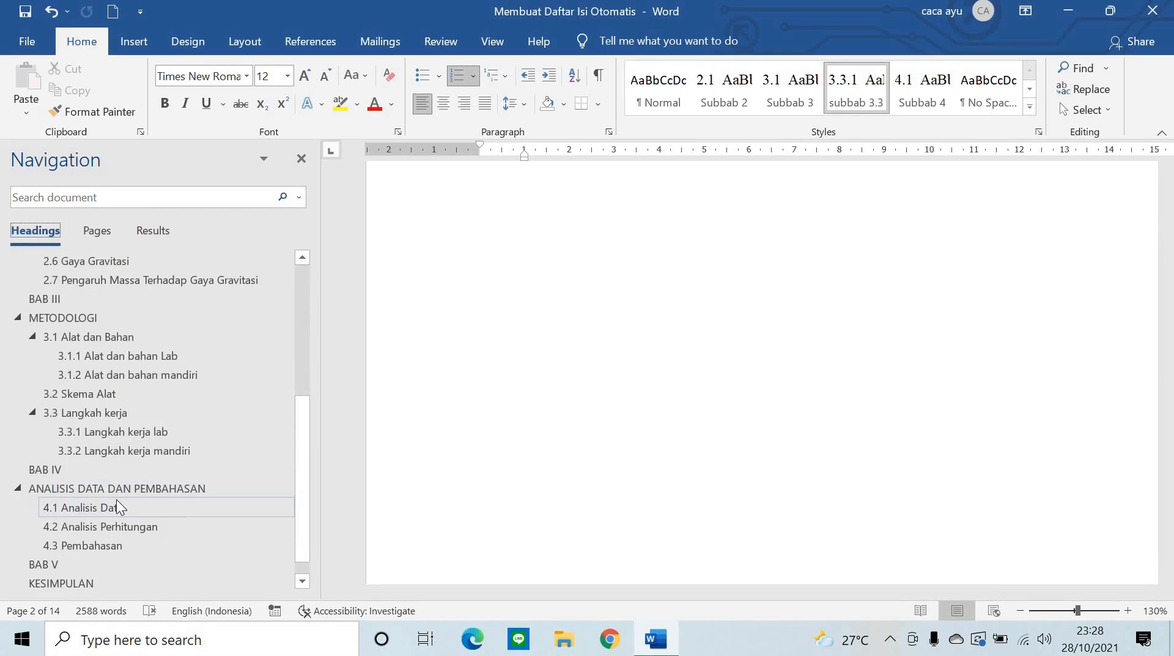
{"action": "scroll", "coordinate": [140, 471], "scroll_direction": "up", "scroll_amount": 6}
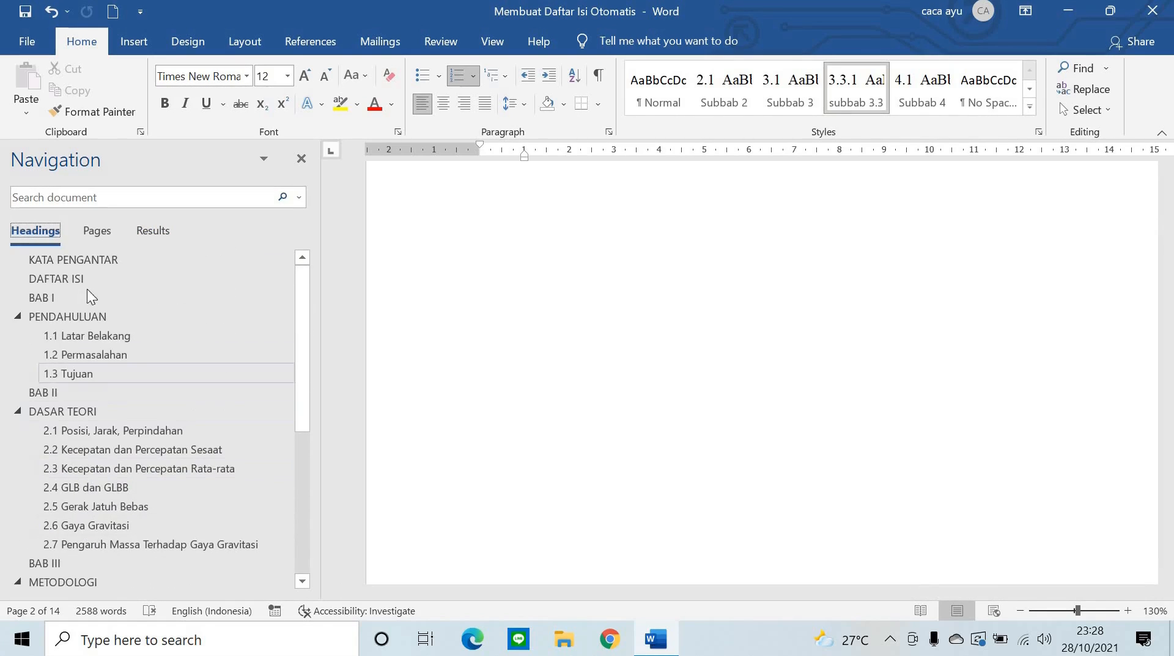
{"action": "left_click", "coordinate": [98, 261]}
{"action": "left_click", "coordinate": [101, 275]}
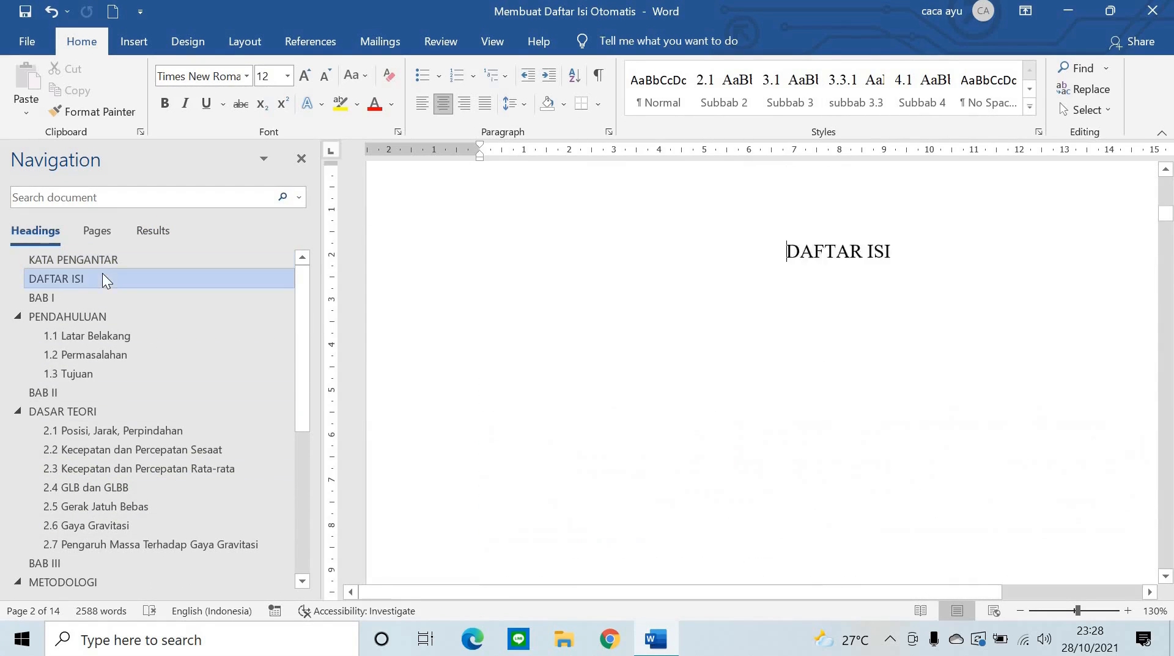
{"action": "left_click", "coordinate": [110, 316]}
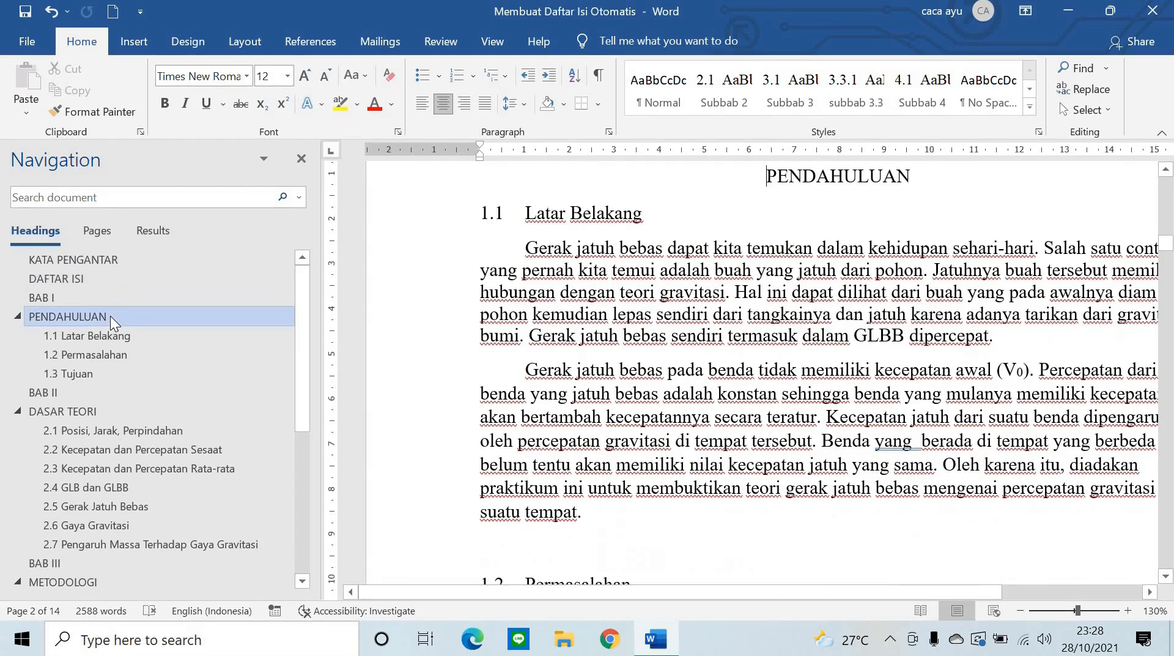
{"action": "left_click", "coordinate": [108, 370]}
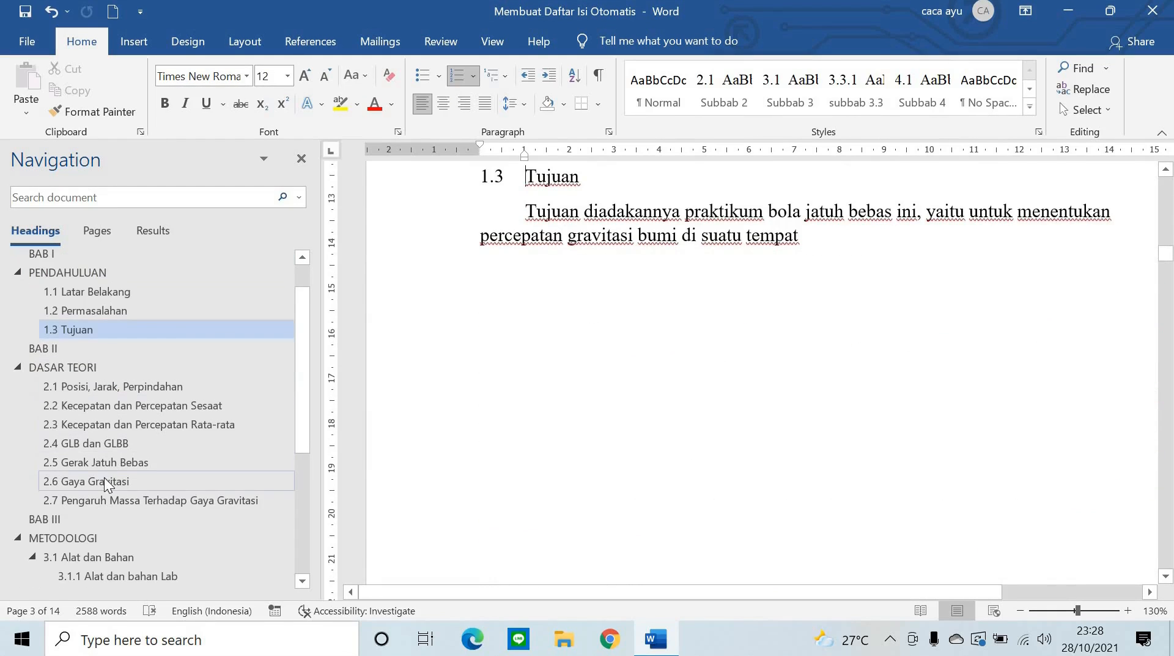
{"action": "left_click", "coordinate": [99, 480]}
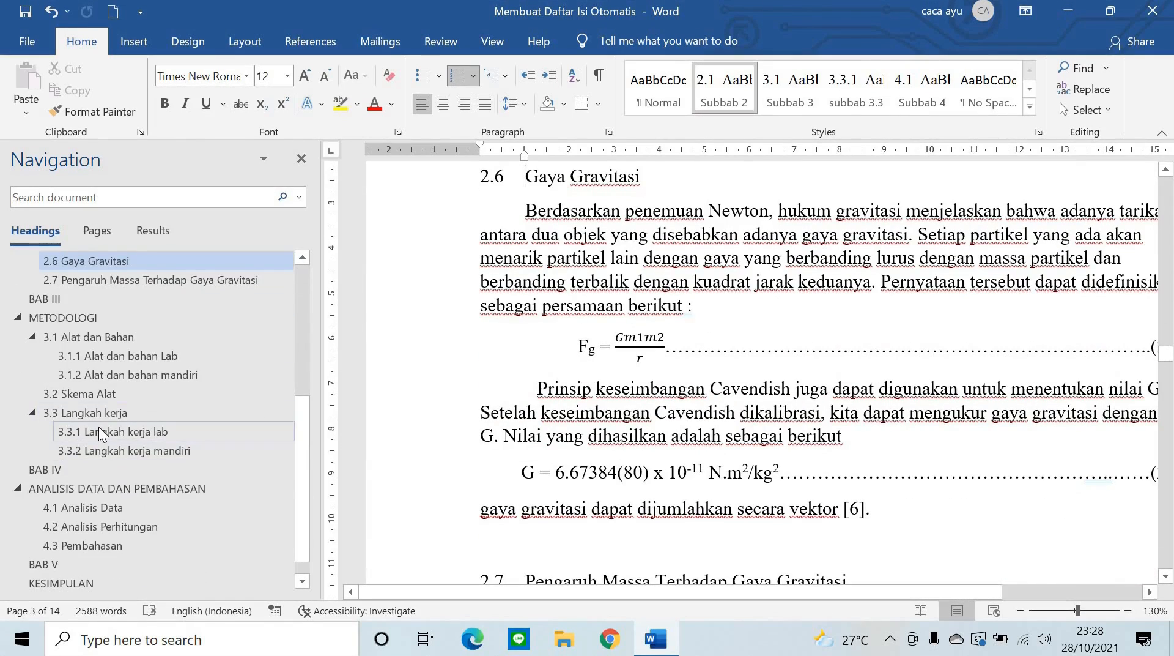
{"action": "left_click", "coordinate": [109, 432]}
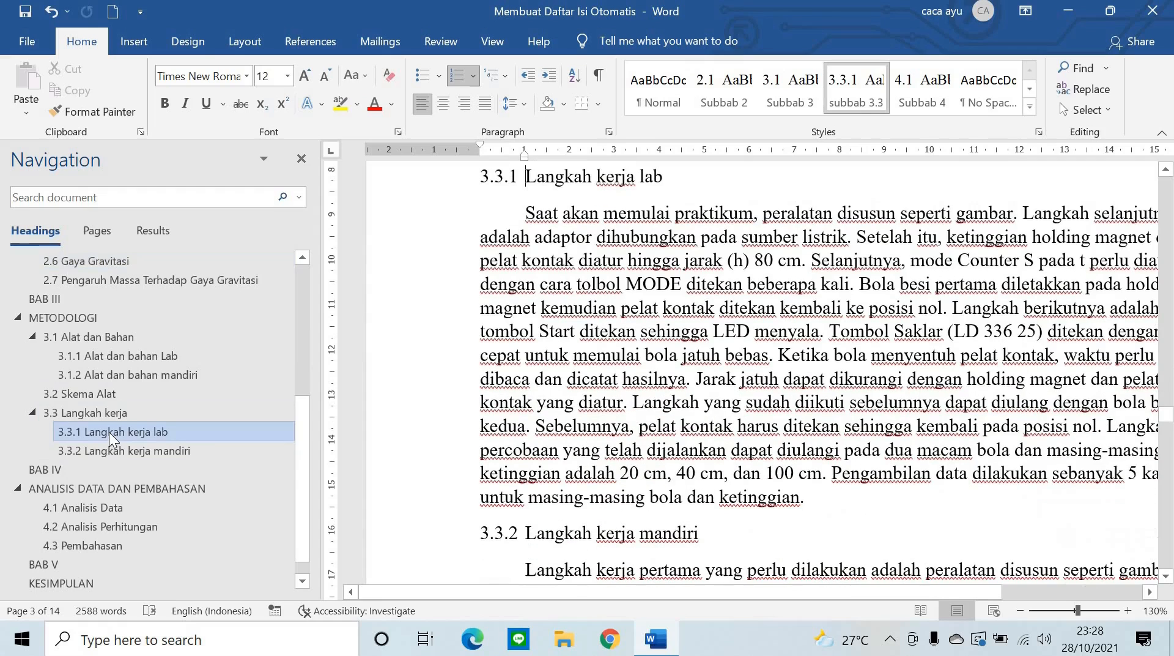
{"action": "left_click", "coordinate": [113, 358]}
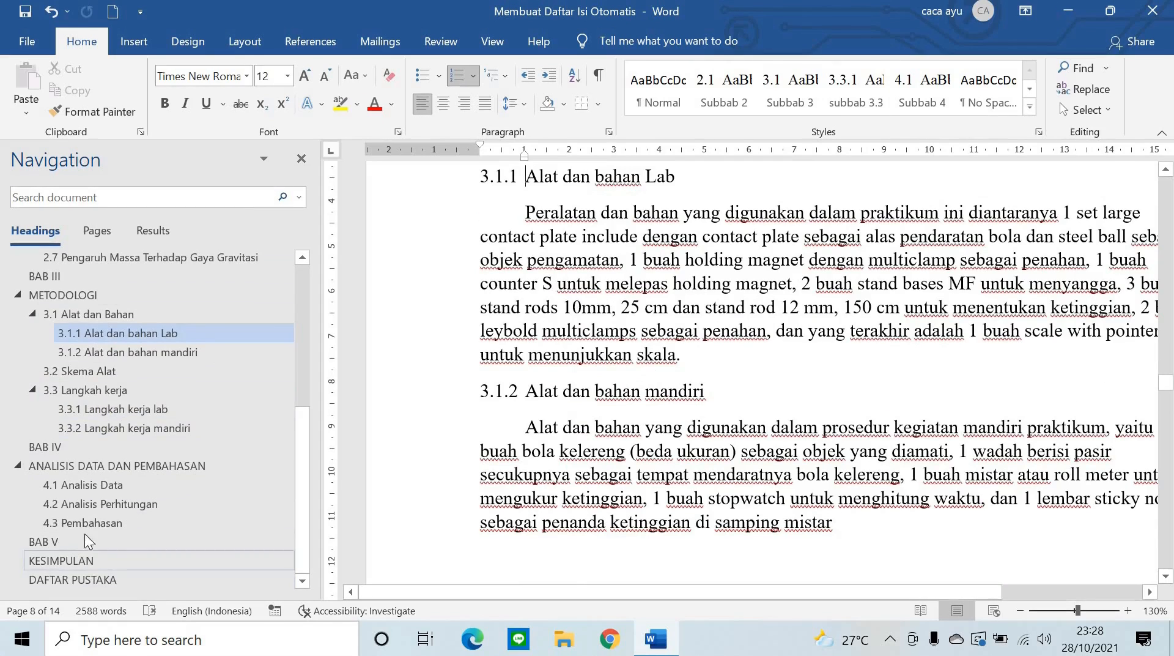
{"action": "scroll", "coordinate": [146, 464], "scroll_direction": "up", "scroll_amount": 5}
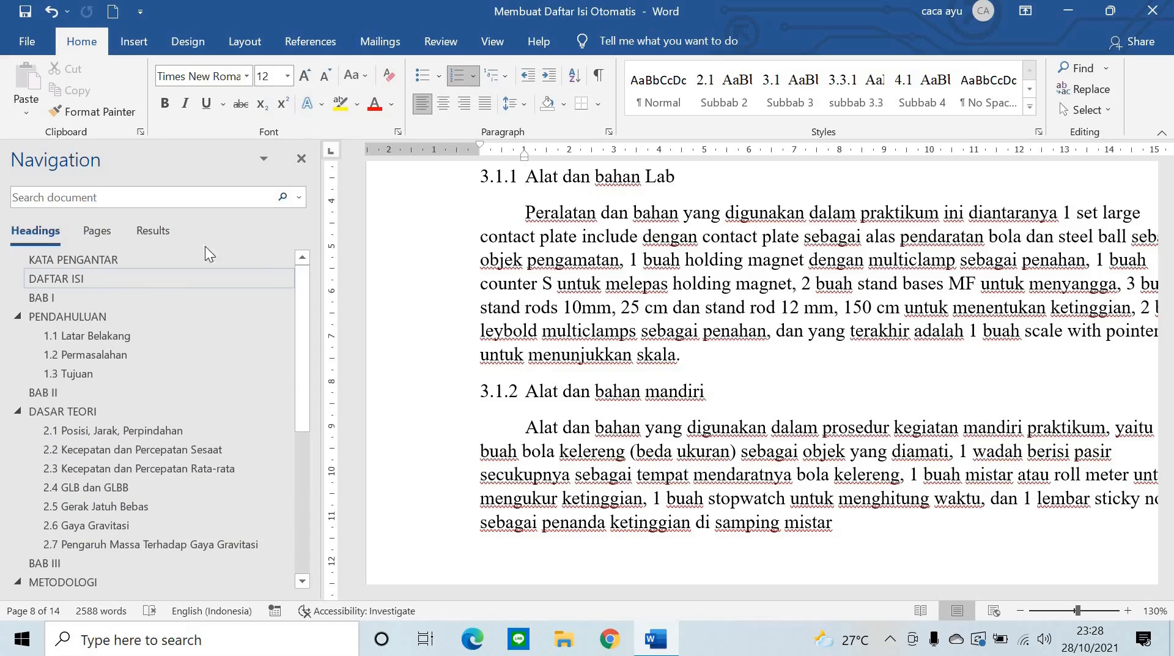
- Close the heading outline pane and put the cursor on the KATA PENGANTAR page
{"action": "left_click", "coordinate": [301, 158]}
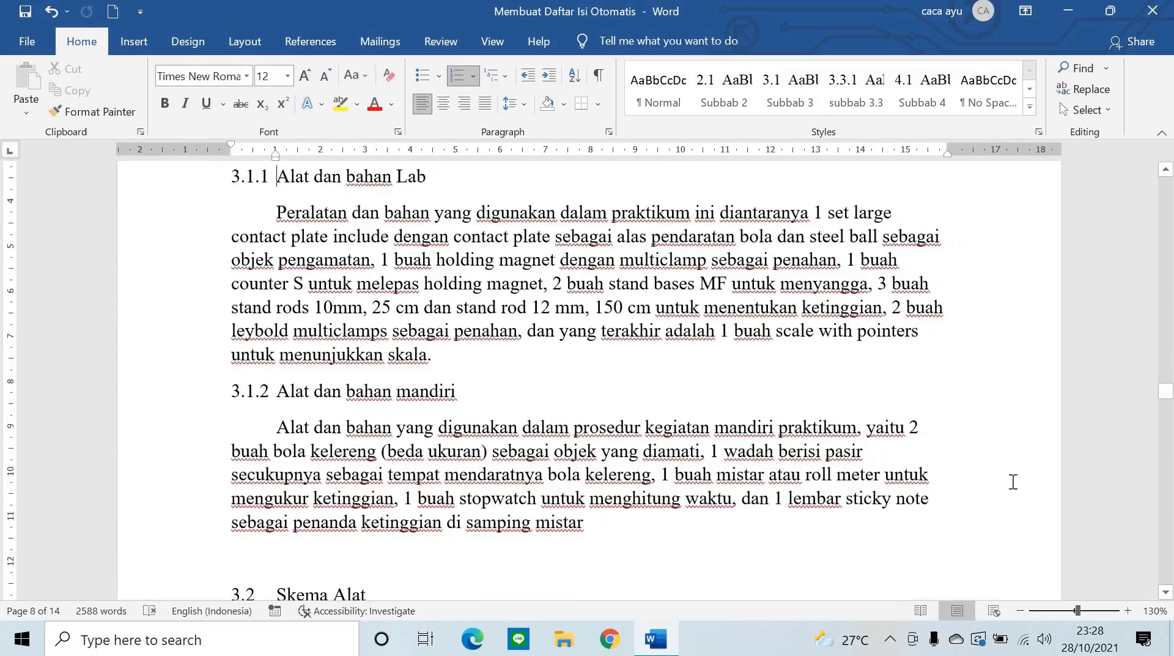
{"action": "scroll", "coordinate": [1009, 479], "scroll_direction": "up", "scroll_amount": 15}
{"action": "scroll", "coordinate": [1013, 480], "scroll_direction": "up", "scroll_amount": 5}
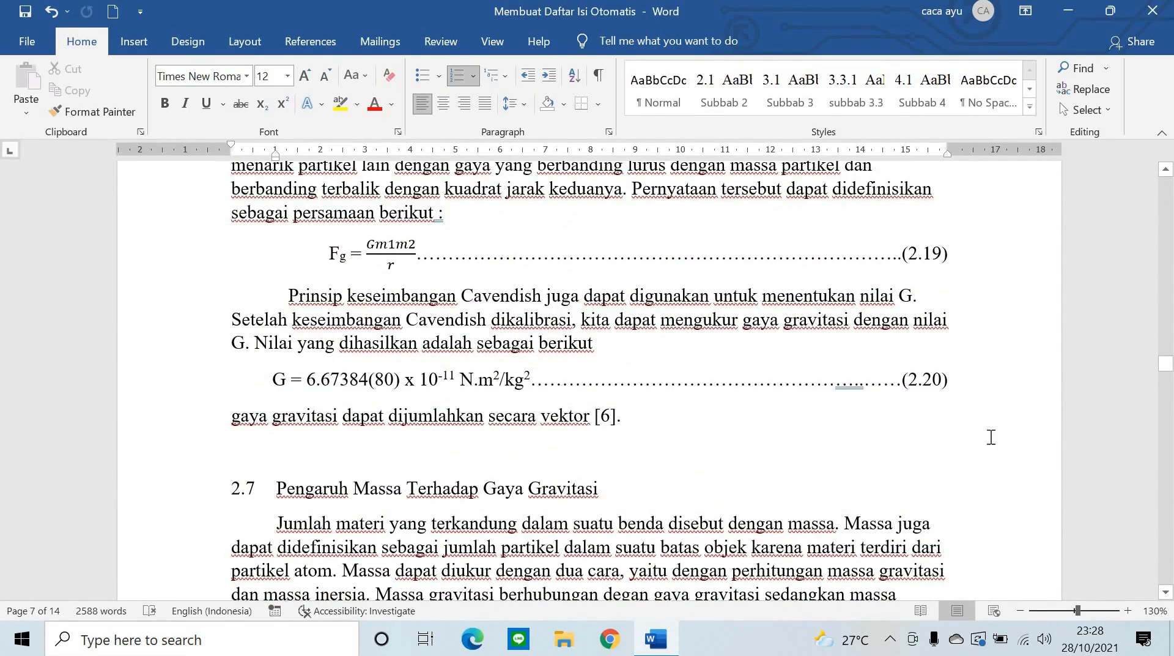
{"action": "scroll", "coordinate": [1030, 441], "scroll_direction": "up", "scroll_amount": 15}
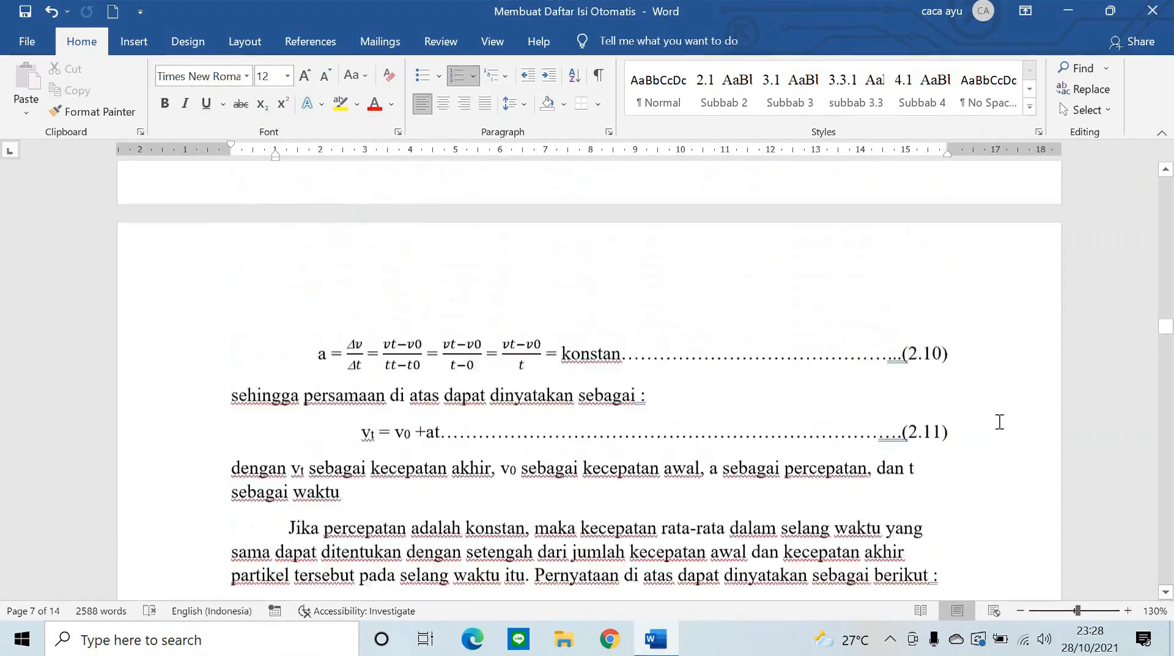
{"action": "scroll", "coordinate": [999, 422], "scroll_direction": "up", "scroll_amount": 10}
{"action": "left_click_drag", "start_coordinate": [1166, 300], "coordinate": [1166, 149]}
{"action": "left_click", "coordinate": [625, 308]}
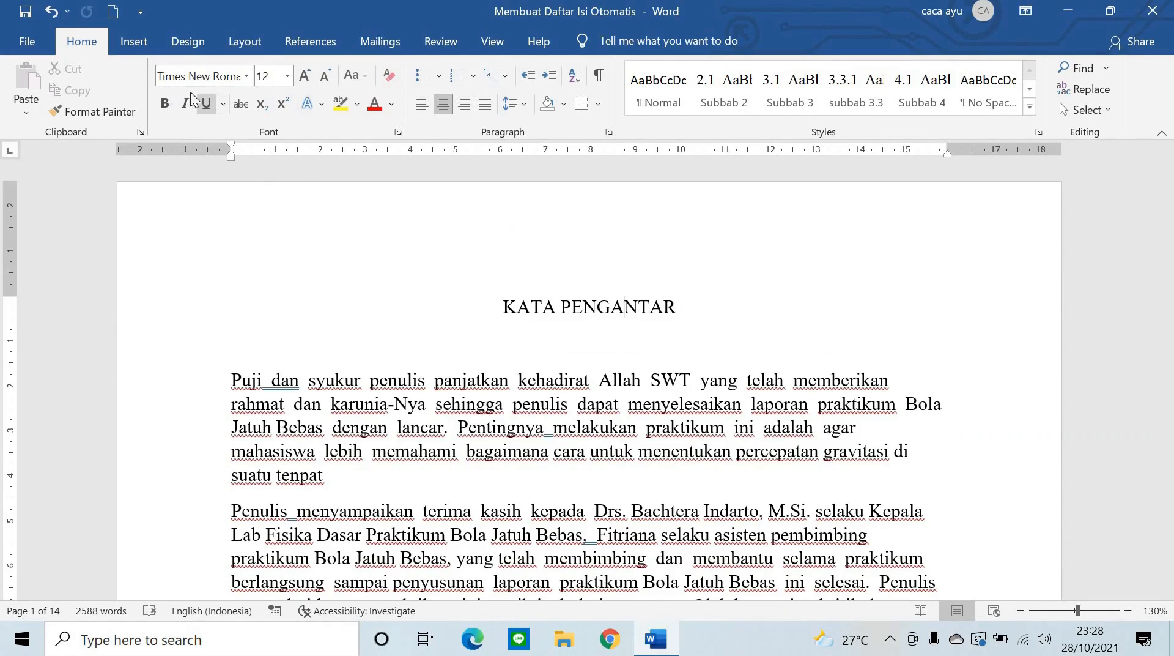
- Show the Insert > Page Number > Bottom of Page gallery of number designs
{"action": "left_click", "coordinate": [136, 39]}
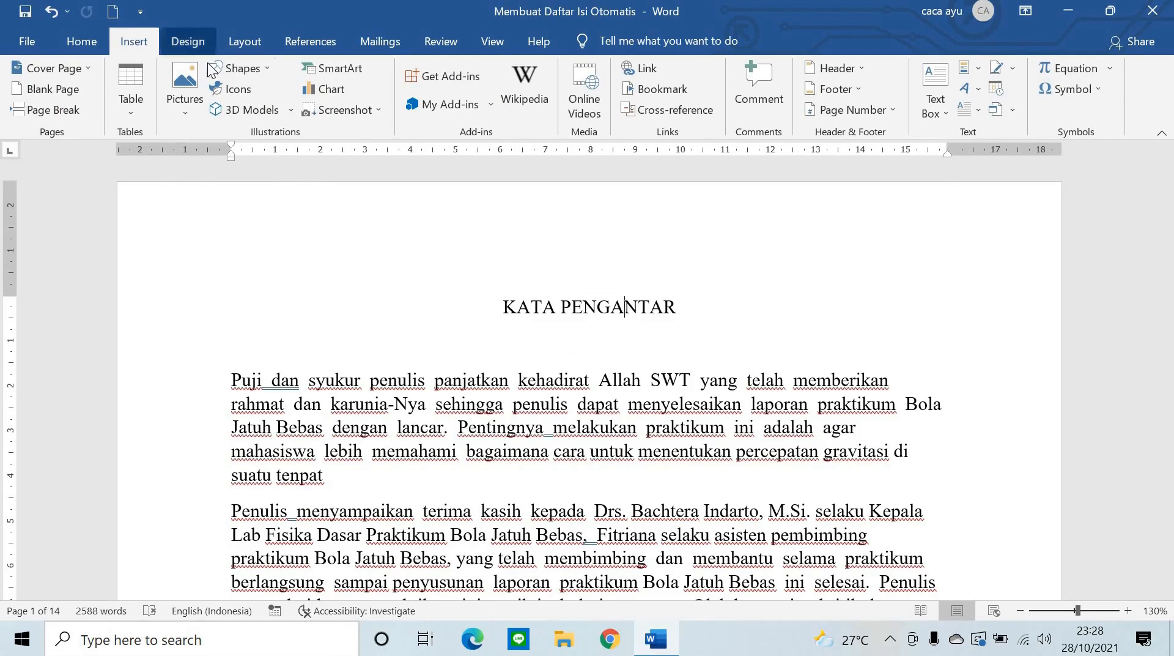
{"action": "left_click", "coordinate": [857, 112]}
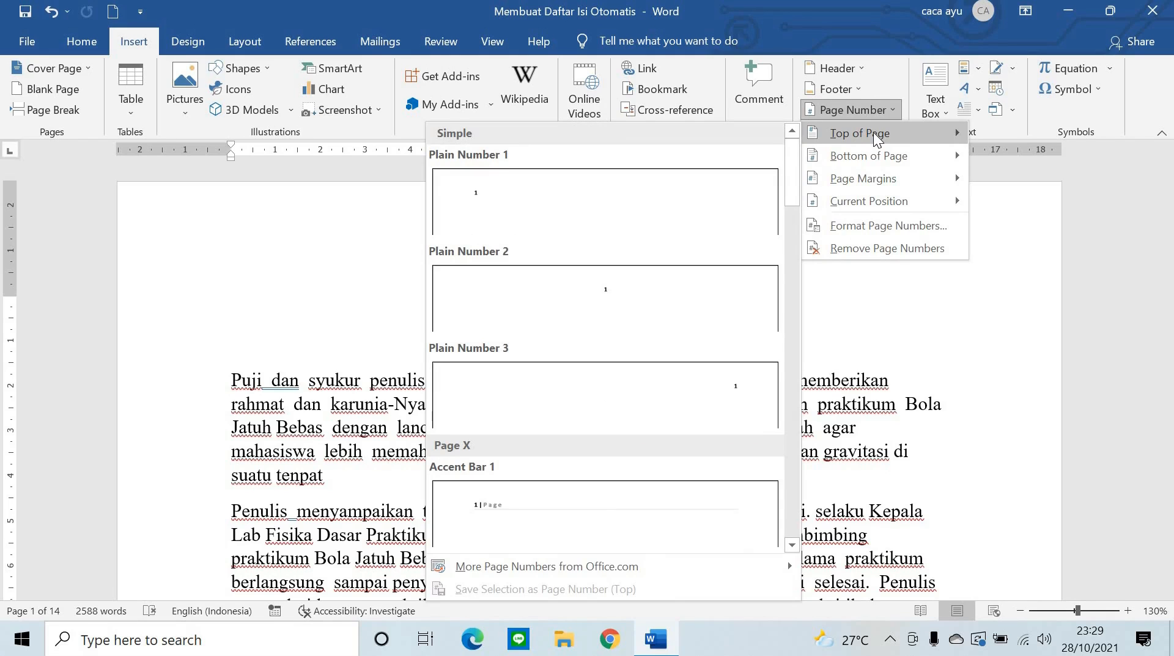
{"action": "mouse_move", "coordinate": [882, 154]}
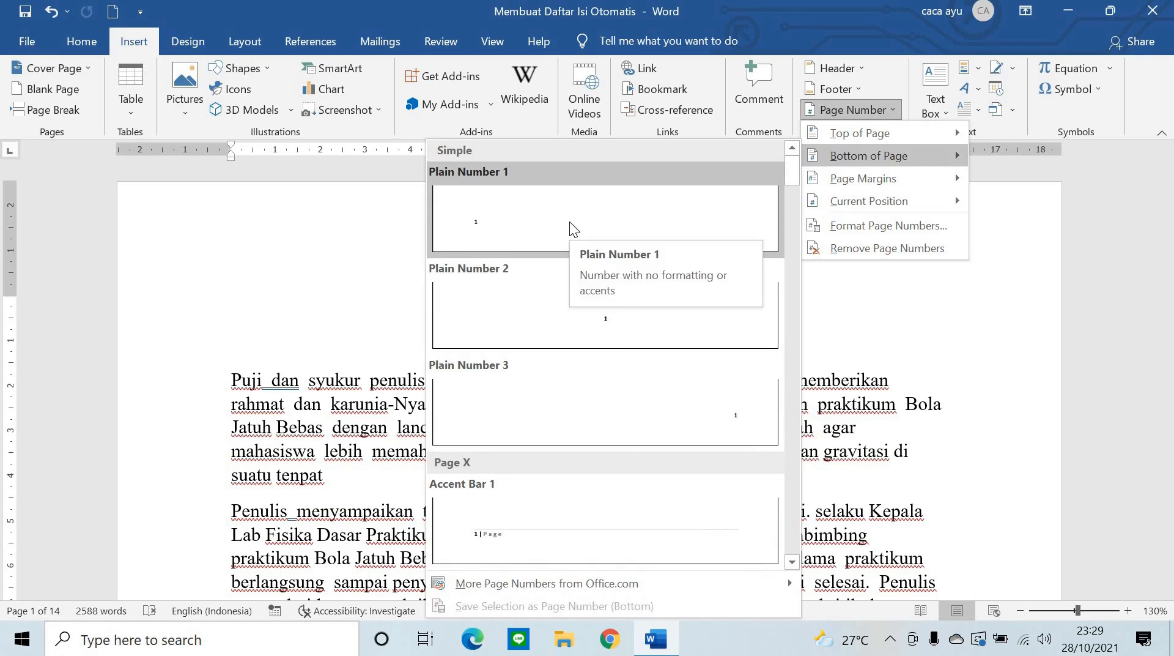
- Add Plain Number 3 at the bottom right and check the footers across pages
{"action": "left_click", "coordinate": [692, 428]}
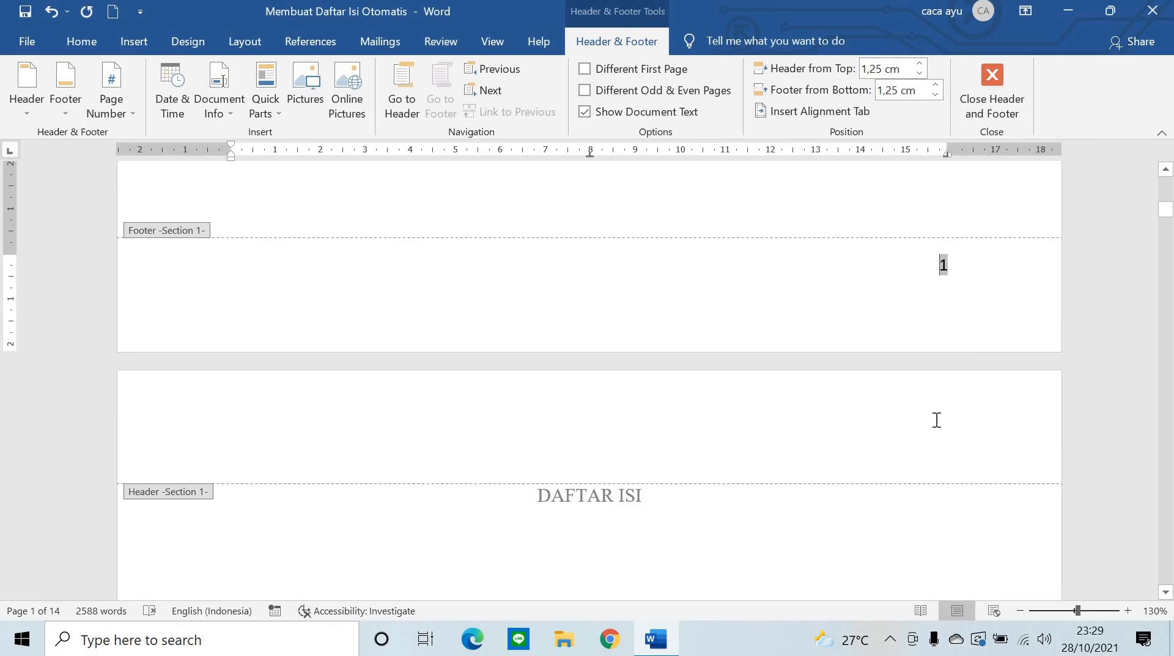
{"action": "scroll", "coordinate": [980, 367], "scroll_direction": "down", "scroll_amount": 10}
{"action": "scroll", "coordinate": [1021, 399], "scroll_direction": "down", "scroll_amount": 5}
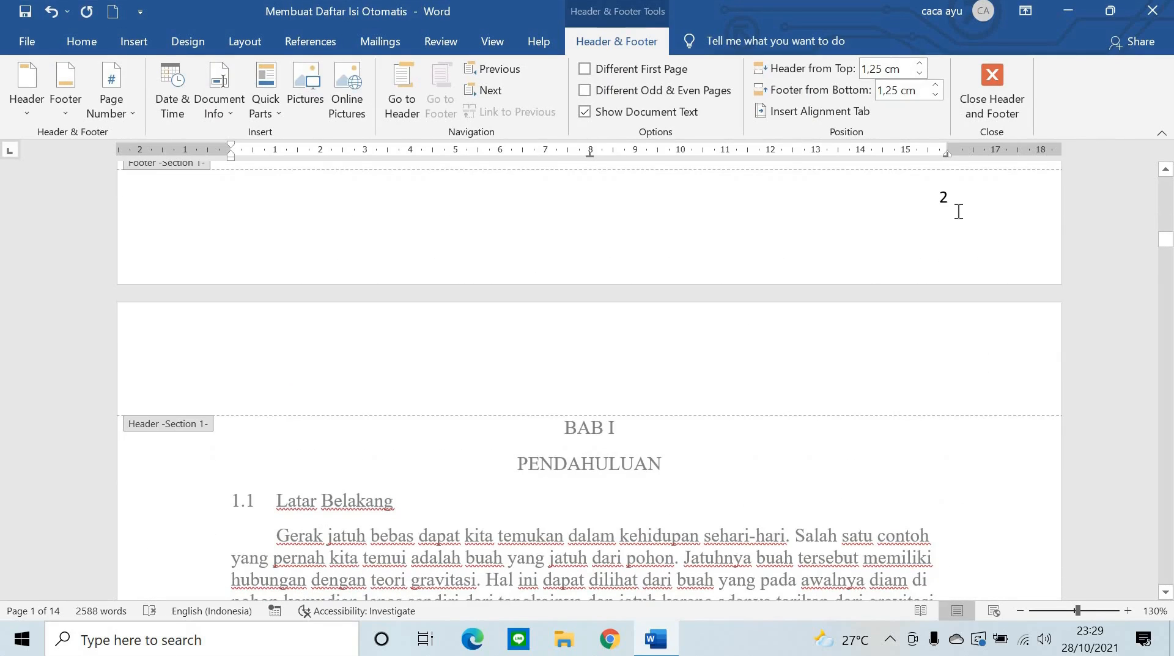
{"action": "scroll", "coordinate": [1000, 336], "scroll_direction": "down", "scroll_amount": 15}
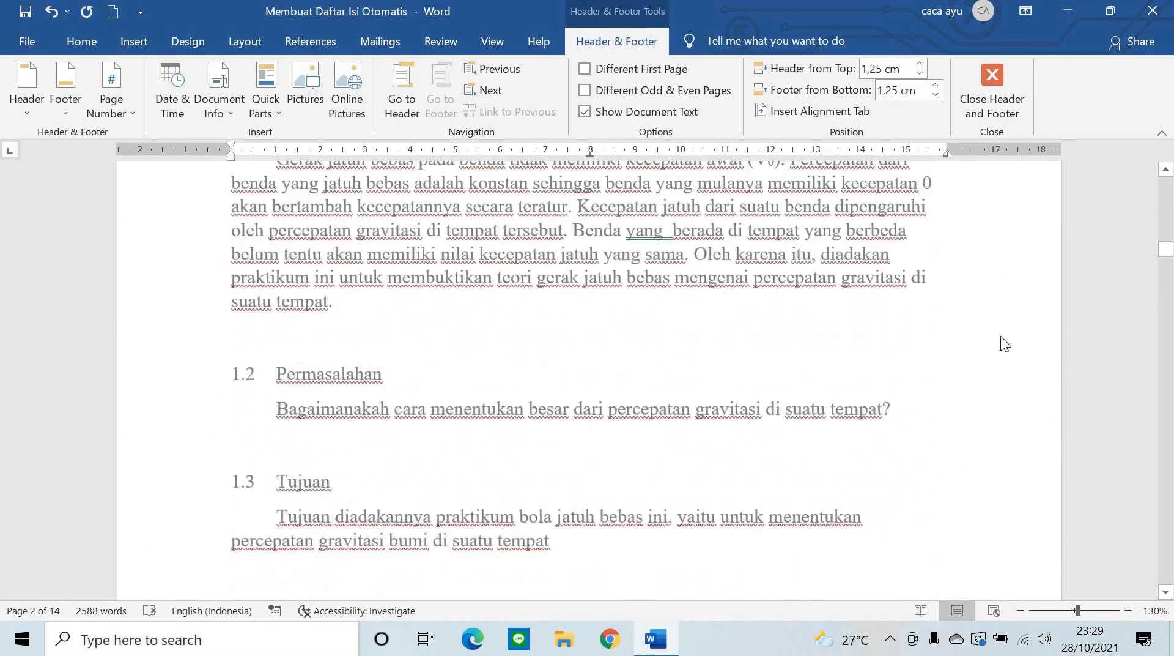
{"action": "scroll", "coordinate": [263, 423], "scroll_direction": "up", "scroll_amount": 20}
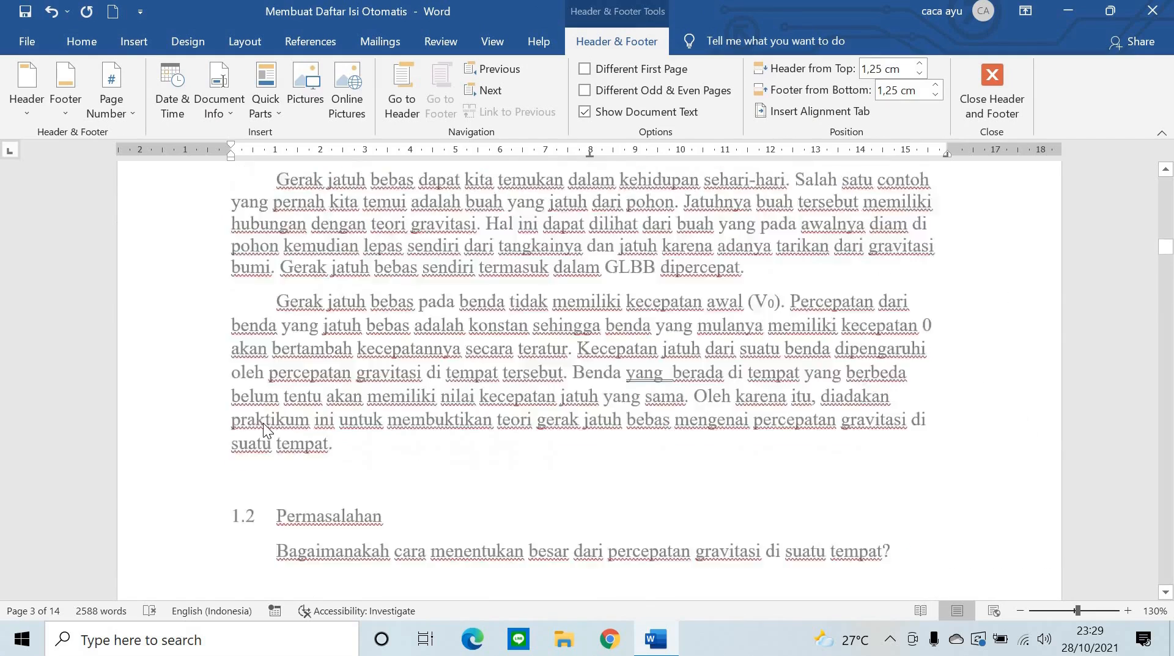
{"action": "scroll", "coordinate": [263, 424], "scroll_direction": "up", "scroll_amount": 15}
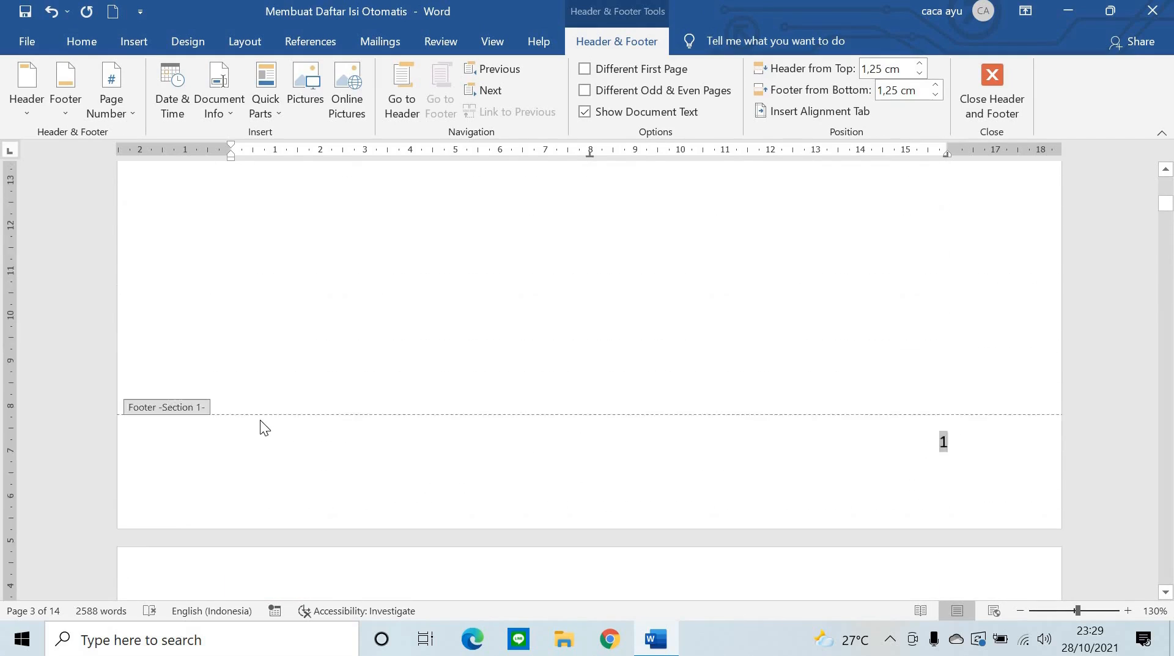
{"action": "scroll", "coordinate": [577, 365], "scroll_direction": "down", "scroll_amount": 15}
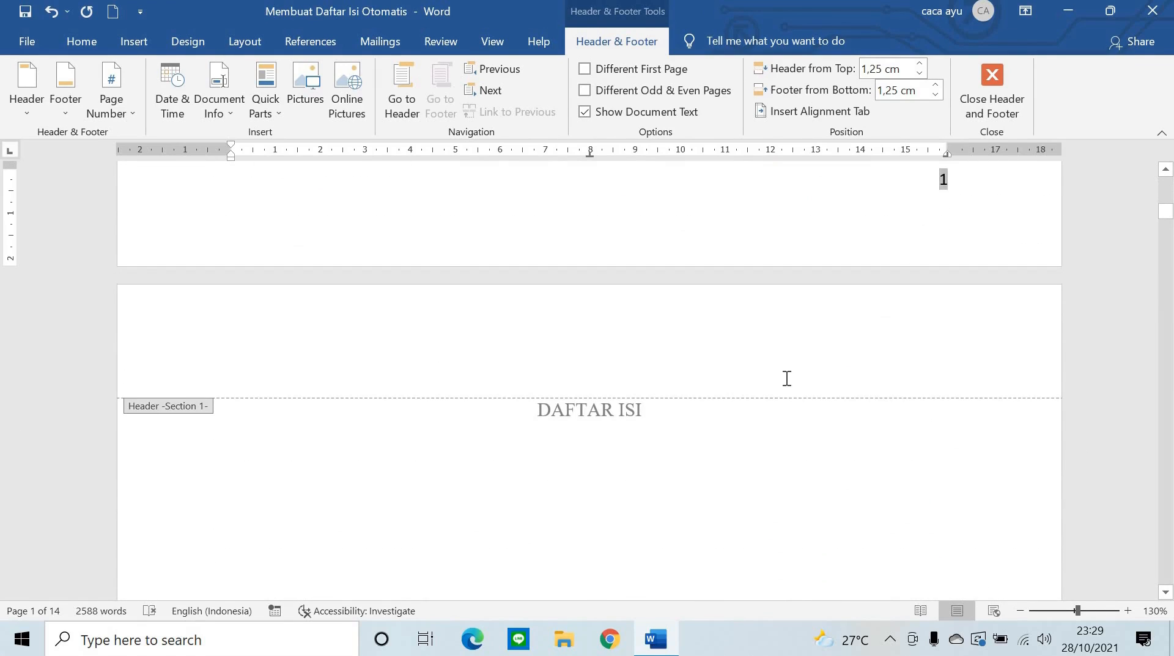
{"action": "scroll", "coordinate": [816, 352], "scroll_direction": "up", "scroll_amount": 2}
{"action": "scroll", "coordinate": [839, 334], "scroll_direction": "down", "scroll_amount": 3}
{"action": "scroll", "coordinate": [842, 334], "scroll_direction": "up", "scroll_amount": 2}
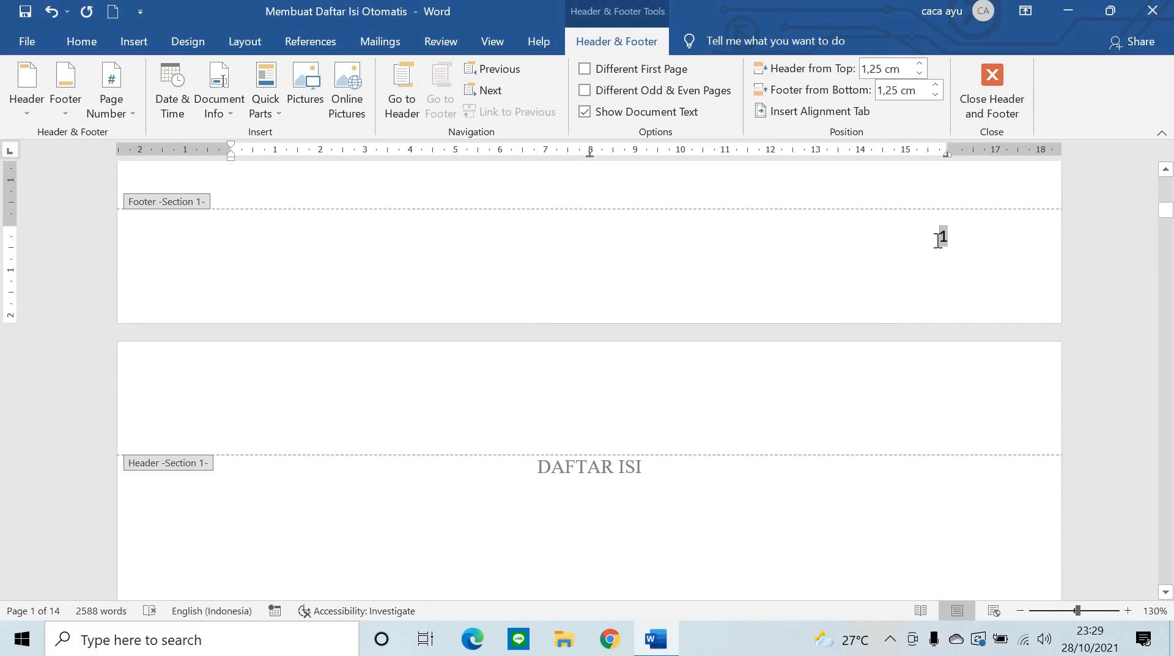
- Format page numbers as lowercase roman numerals i, ii, iii, starting at i
{"action": "left_click", "coordinate": [113, 113]}
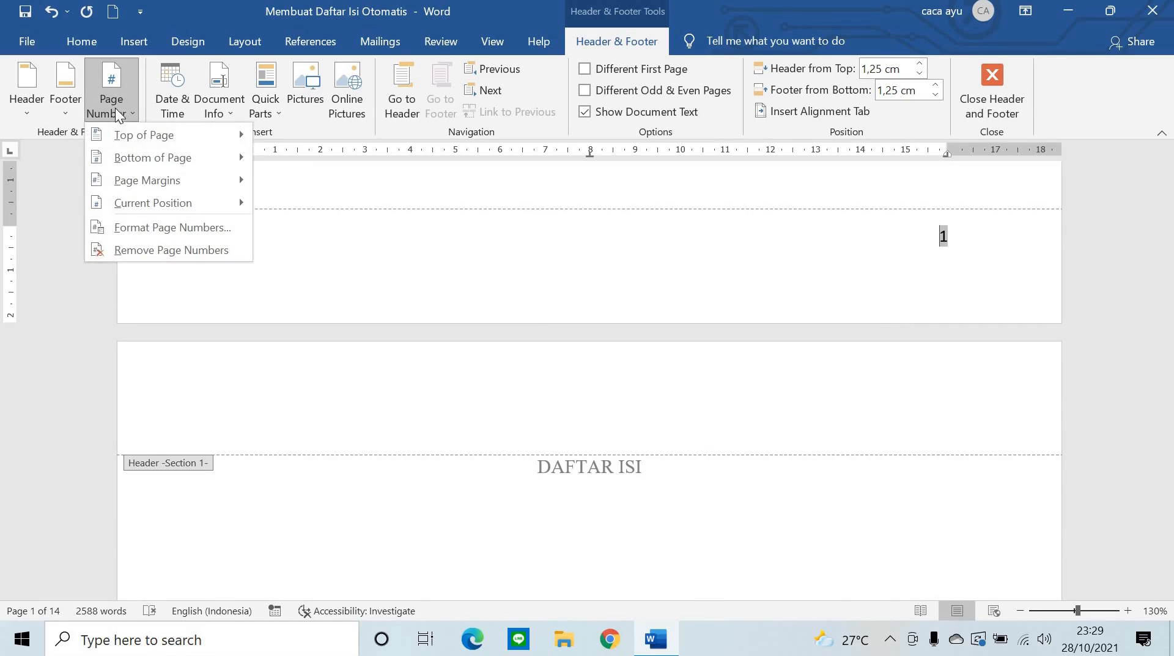
{"action": "left_click", "coordinate": [214, 228]}
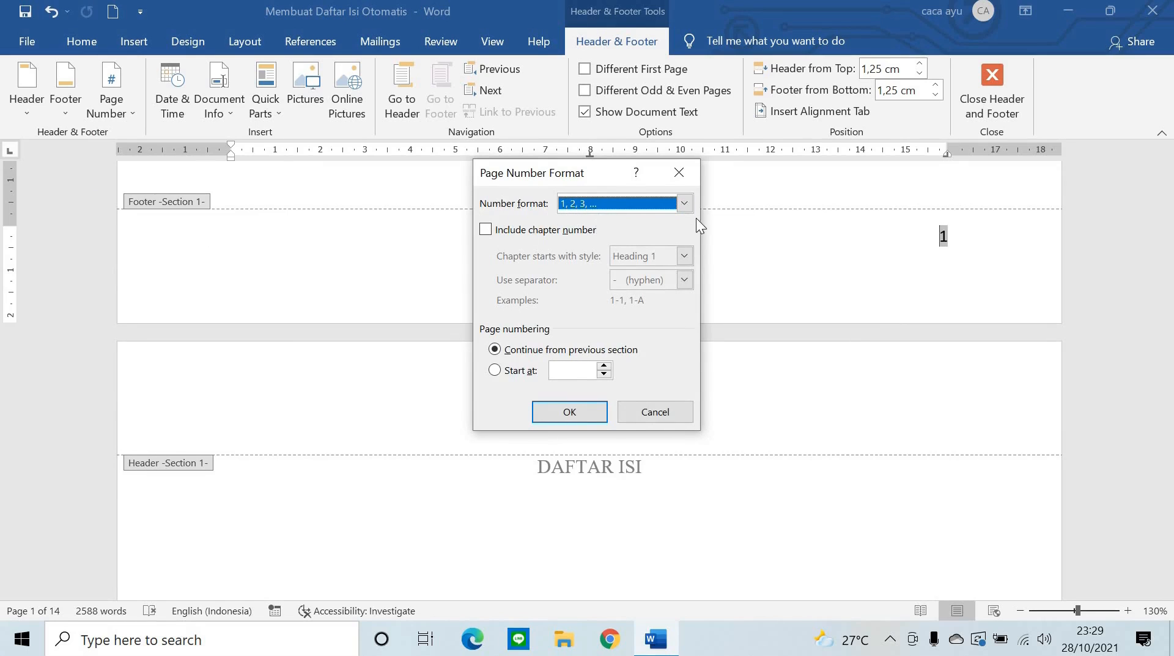
{"action": "left_click", "coordinate": [685, 204]}
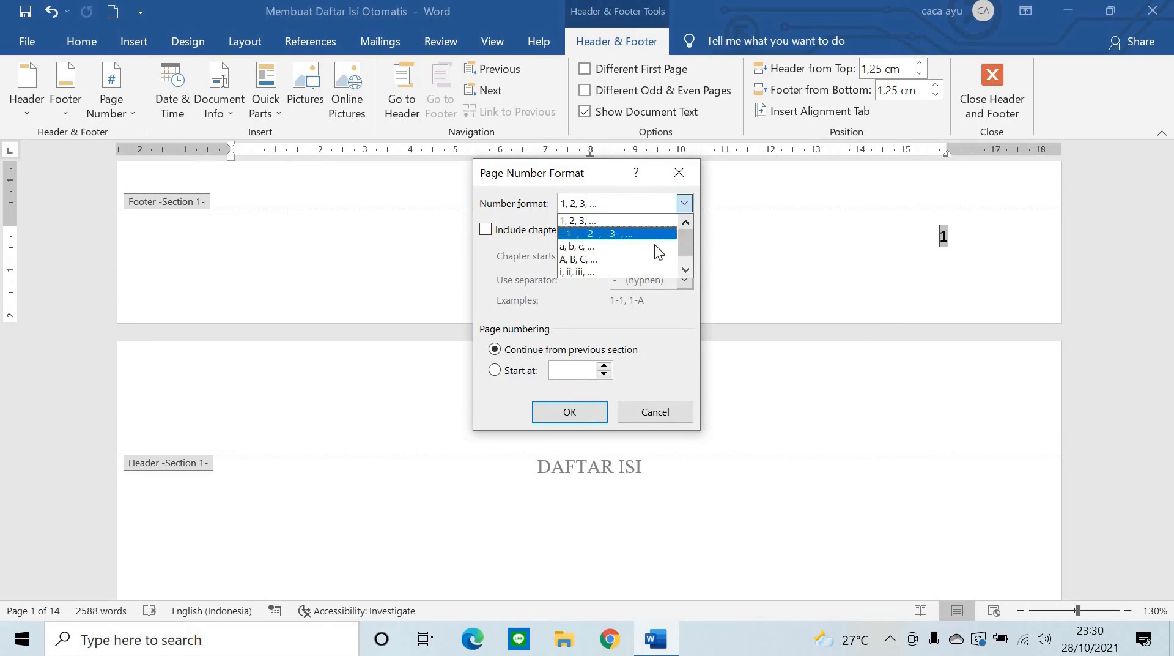
{"action": "left_click", "coordinate": [619, 271]}
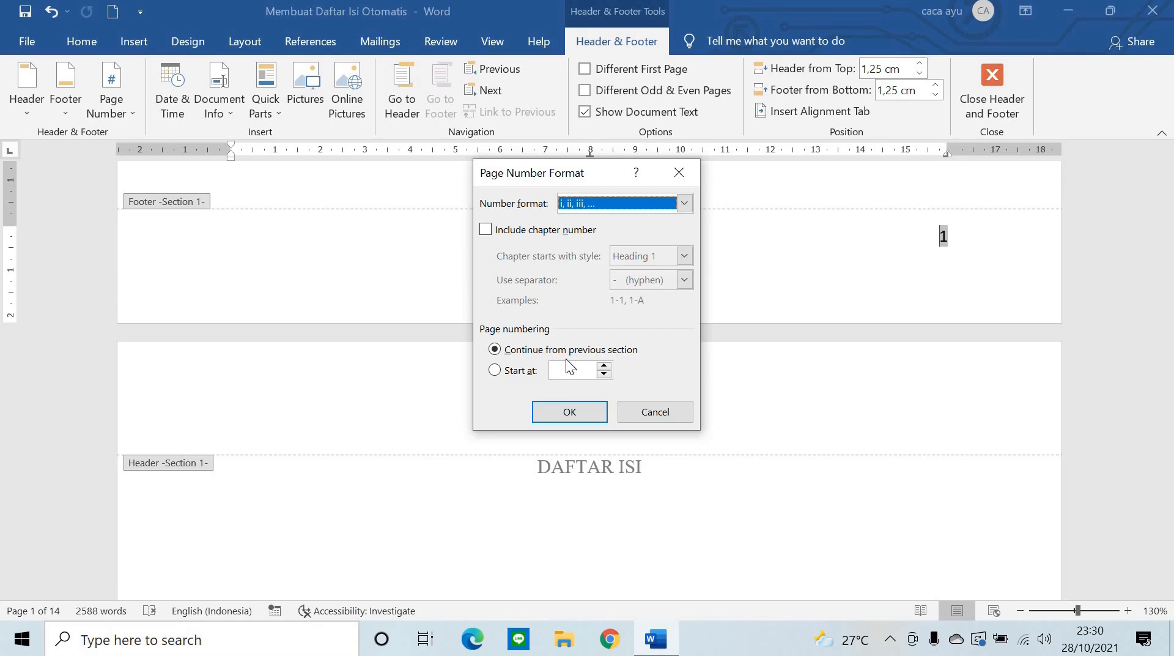
{"action": "left_click", "coordinate": [495, 371]}
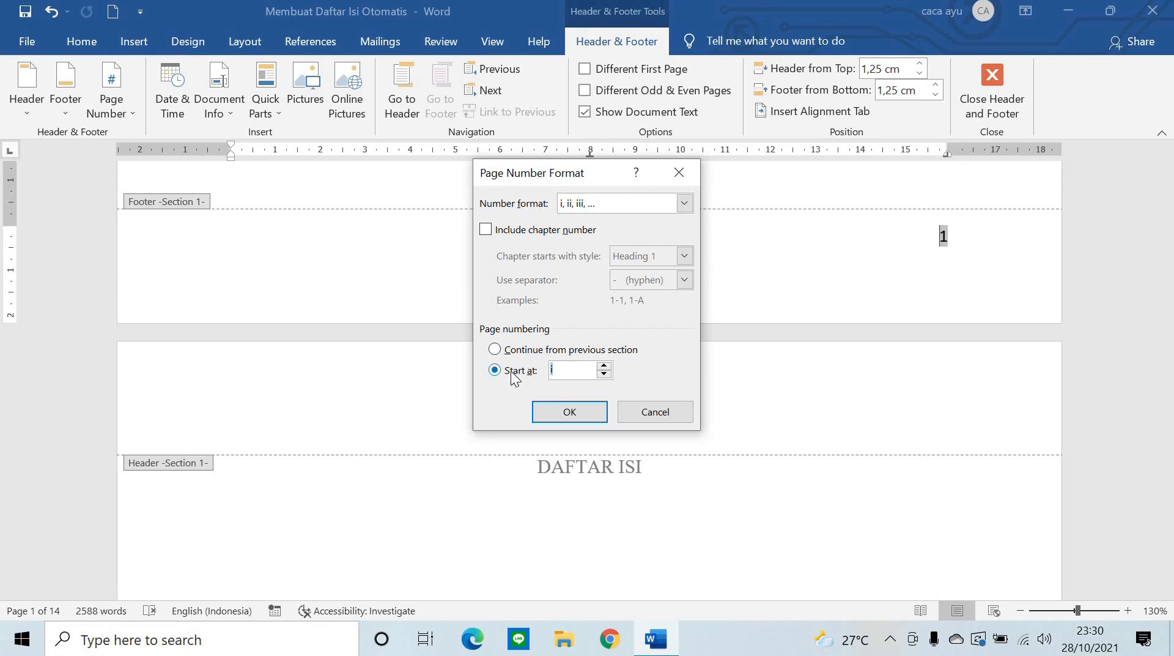
{"action": "left_click", "coordinate": [575, 409]}
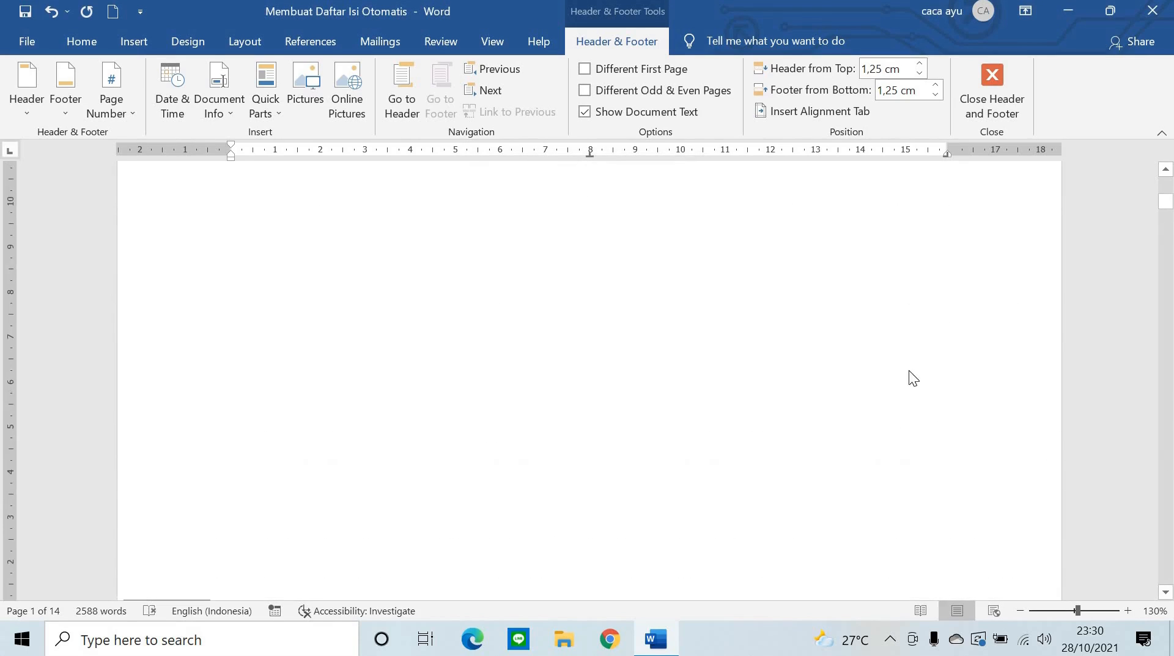
- Check the i, ii, iii footer numbers across pages, then close header and footer editing
{"action": "scroll", "coordinate": [908, 369], "scroll_direction": "down", "scroll_amount": 5}
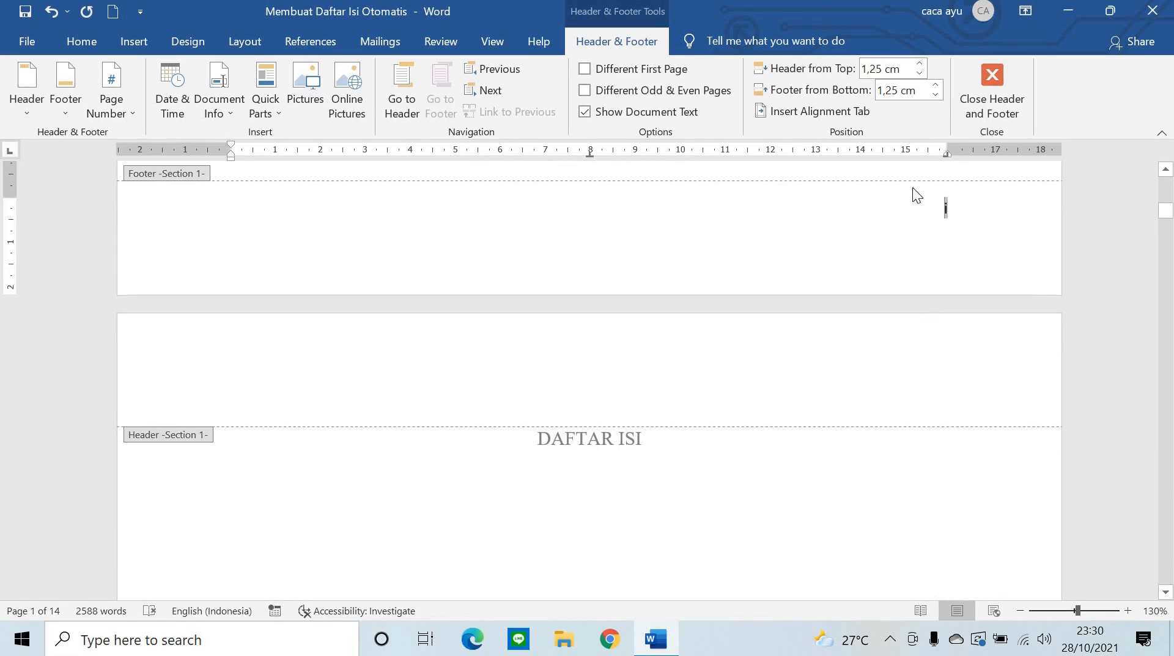
{"action": "scroll", "coordinate": [911, 203], "scroll_direction": "down", "scroll_amount": 15}
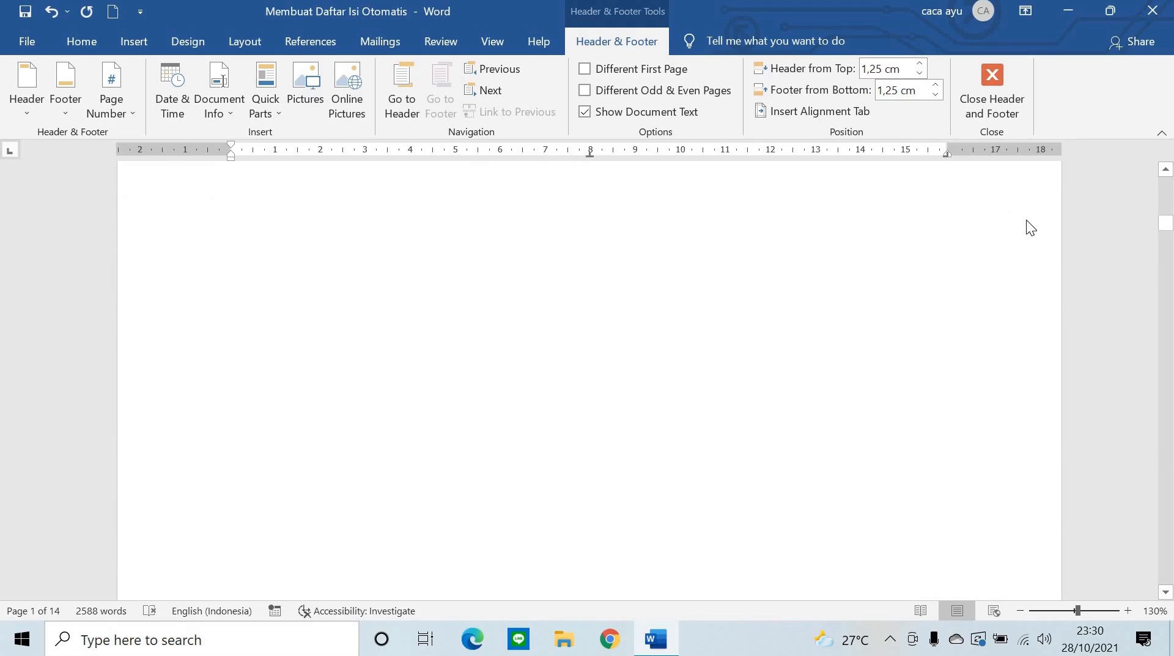
{"action": "scroll", "coordinate": [951, 212], "scroll_direction": "down", "scroll_amount": 15}
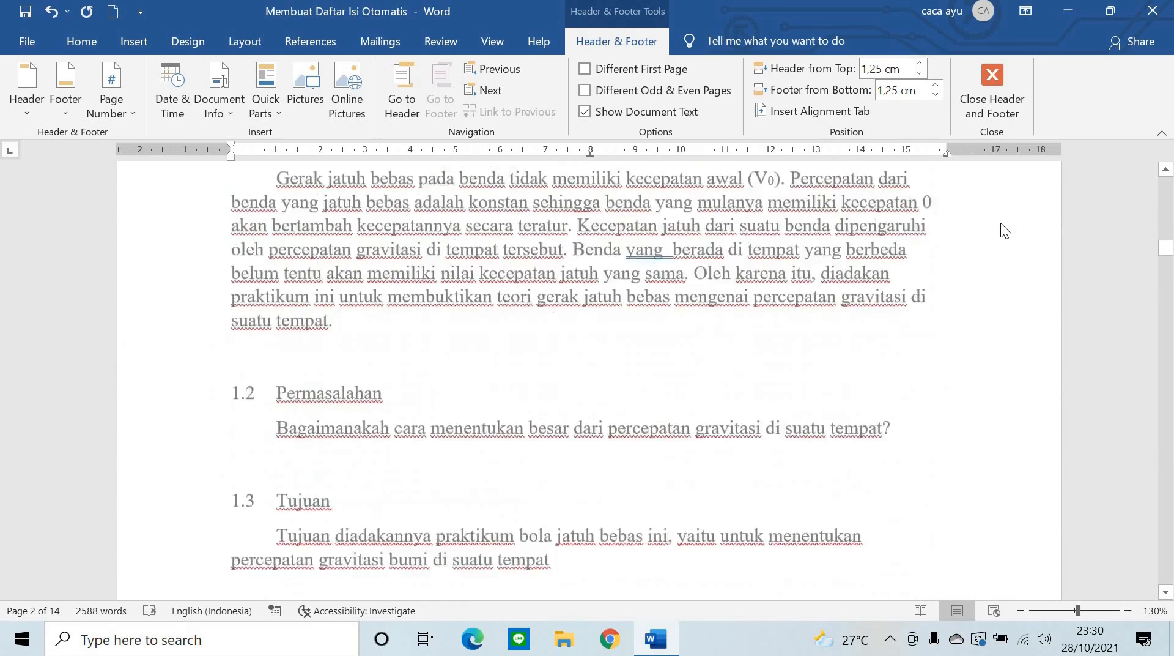
{"action": "scroll", "coordinate": [961, 277], "scroll_direction": "up", "scroll_amount": 15}
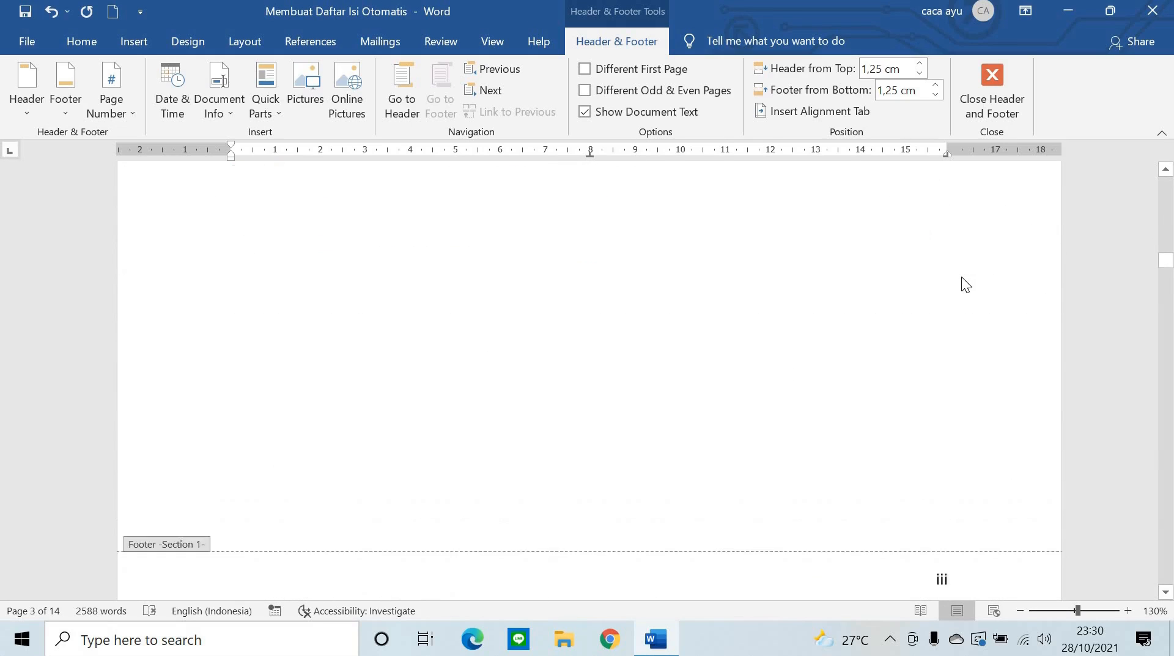
{"action": "scroll", "coordinate": [674, 449], "scroll_direction": "down", "scroll_amount": 10}
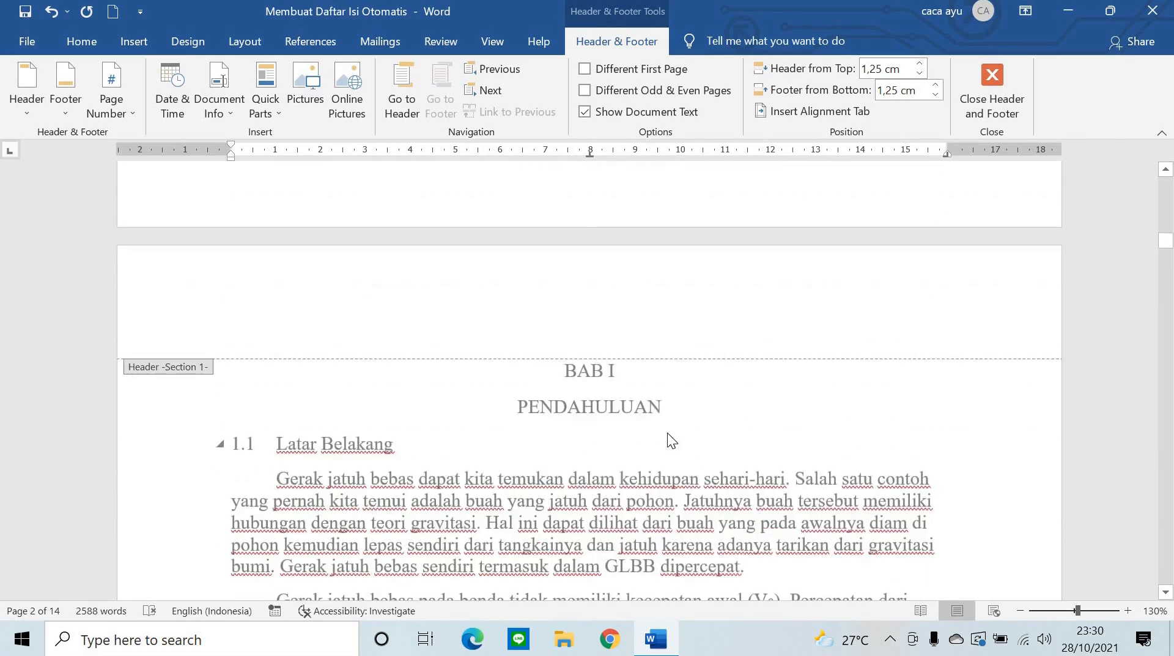
{"action": "scroll", "coordinate": [668, 434], "scroll_direction": "down", "scroll_amount": 10}
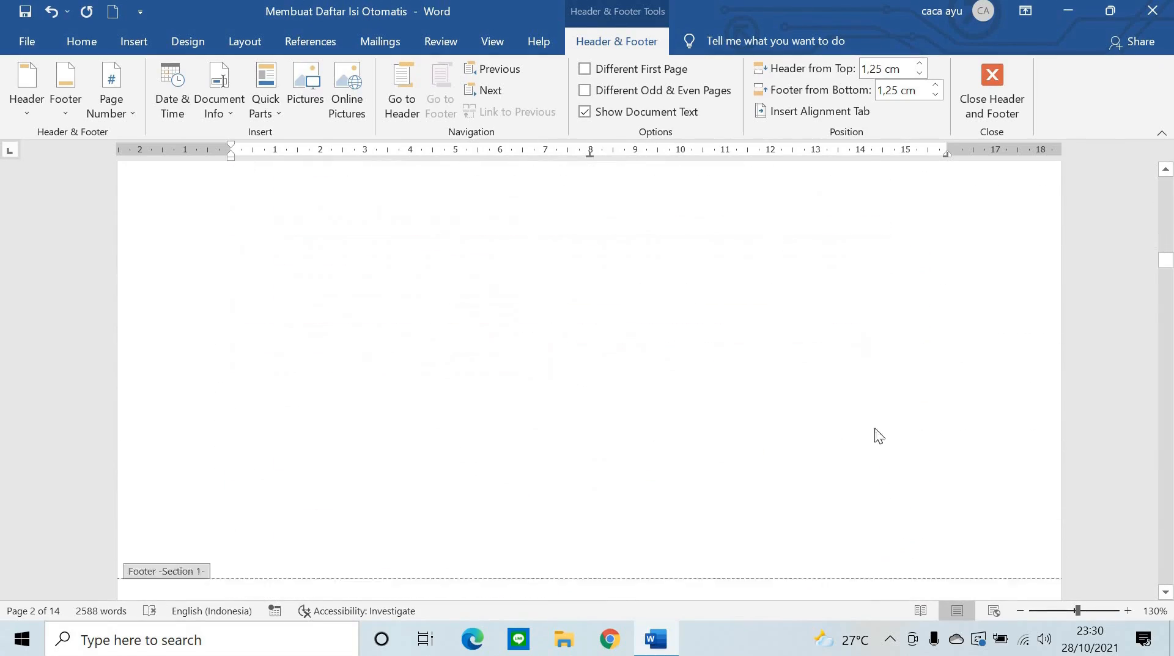
{"action": "scroll", "coordinate": [979, 404], "scroll_direction": "up", "scroll_amount": 10}
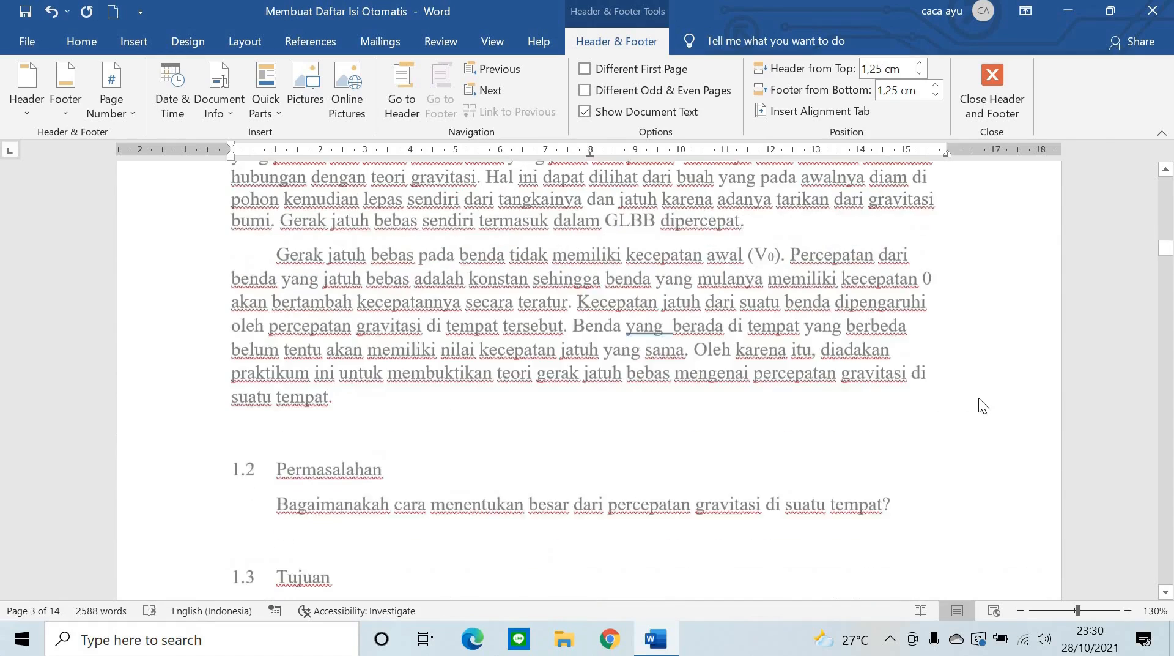
{"action": "scroll", "coordinate": [977, 398], "scroll_direction": "up", "scroll_amount": 15}
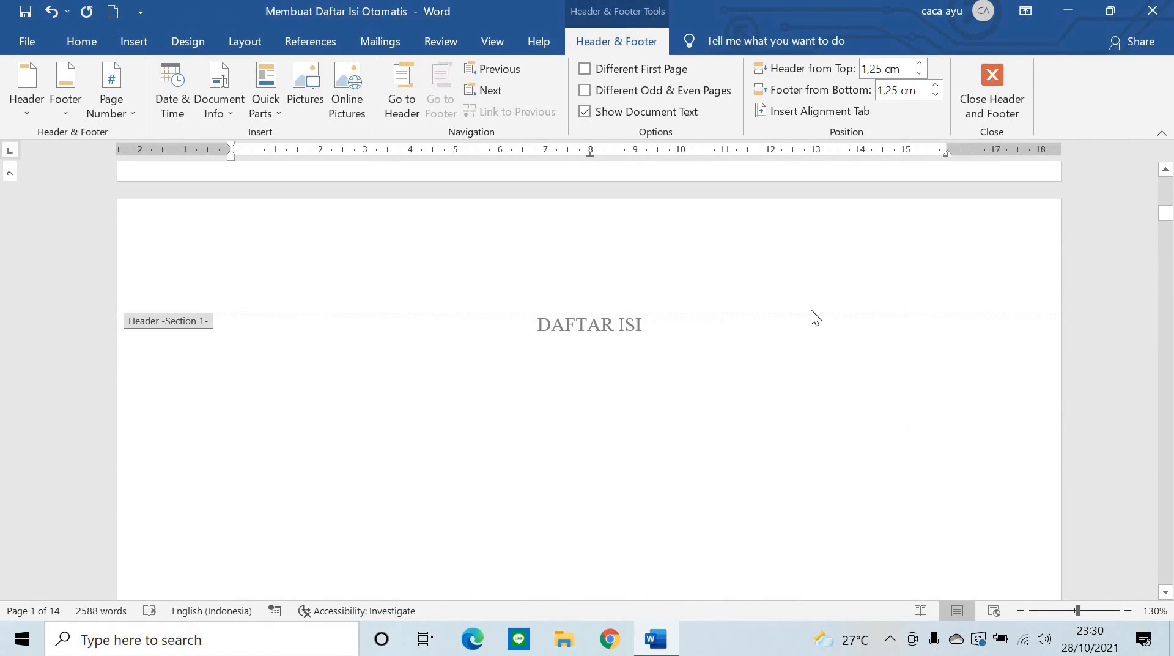
{"action": "scroll", "coordinate": [810, 315], "scroll_direction": "down", "scroll_amount": 5}
{"action": "scroll", "coordinate": [811, 309], "scroll_direction": "down", "scroll_amount": 8}
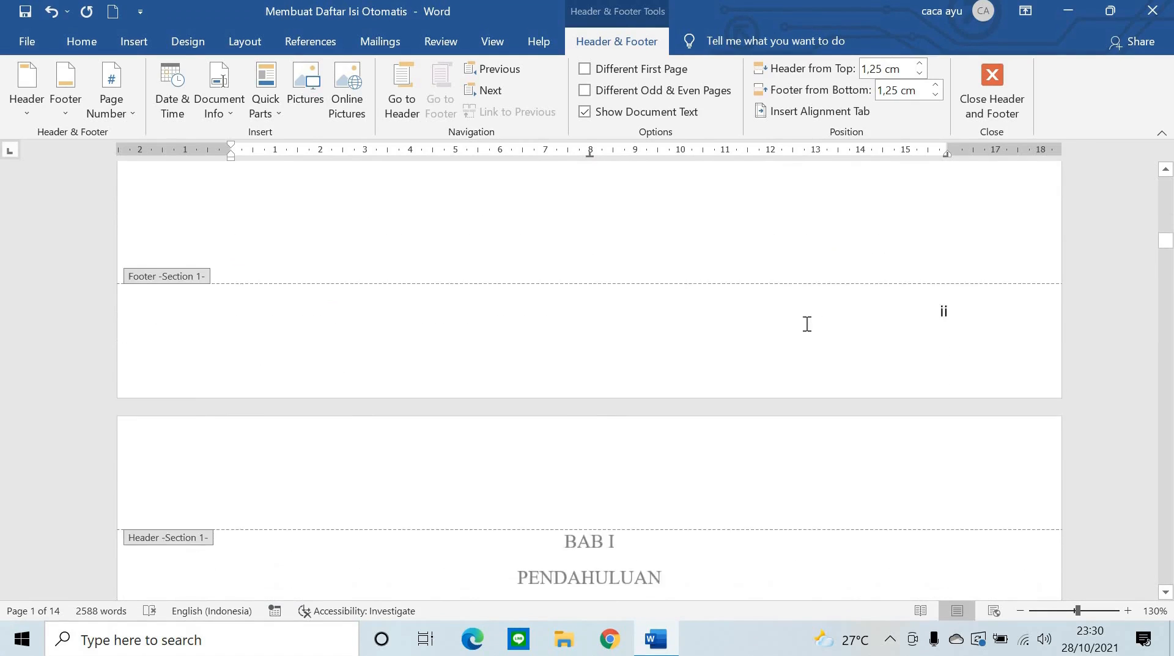
{"action": "left_click", "coordinate": [1003, 108]}
- Add a blank line below the DAFTAR ISI heading on page 2 for the table of contents
{"action": "scroll", "coordinate": [790, 381], "scroll_direction": "down", "scroll_amount": 10}
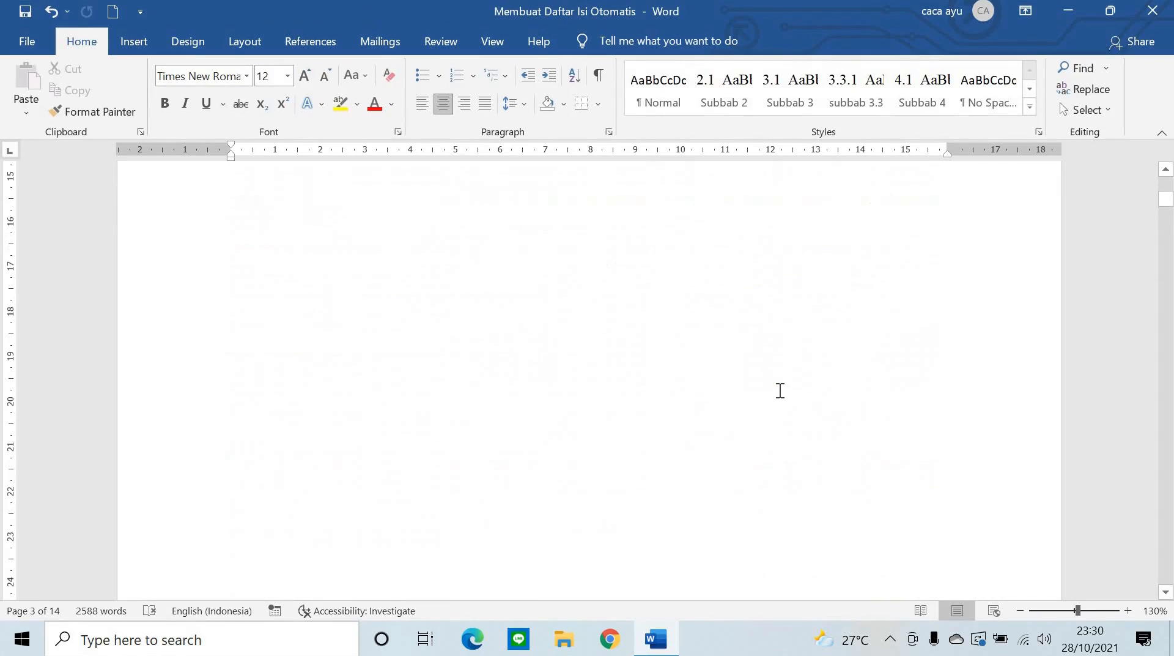
{"action": "scroll", "coordinate": [640, 363], "scroll_direction": "down", "scroll_amount": 2}
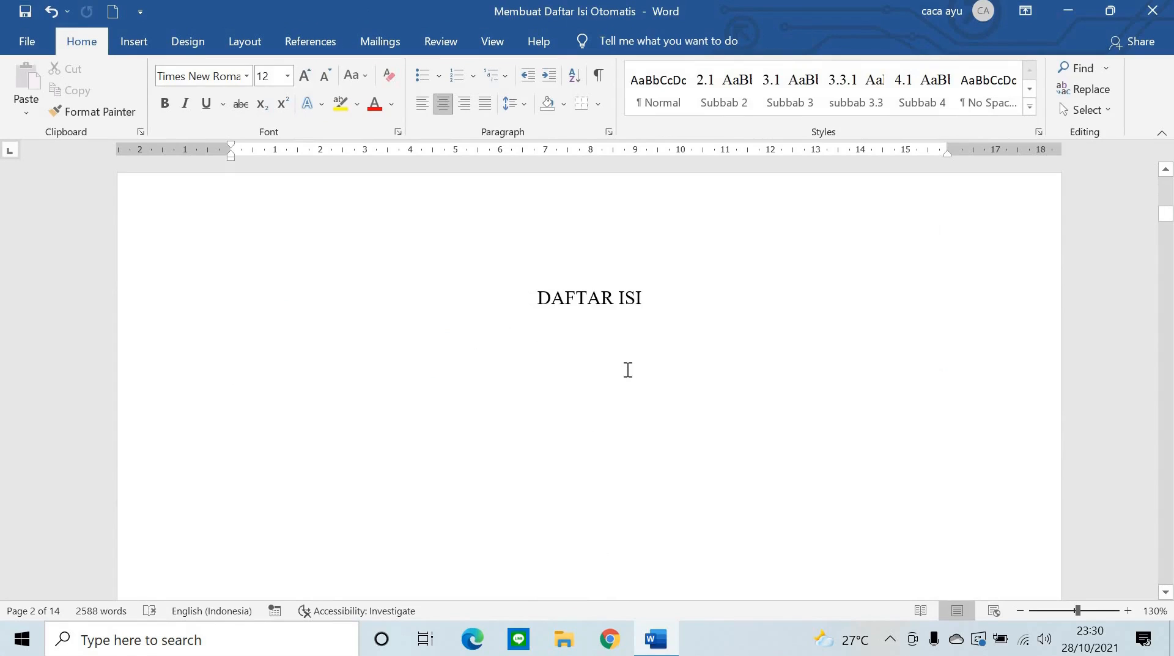
{"action": "scroll", "coordinate": [627, 369], "scroll_direction": "down", "scroll_amount": 3}
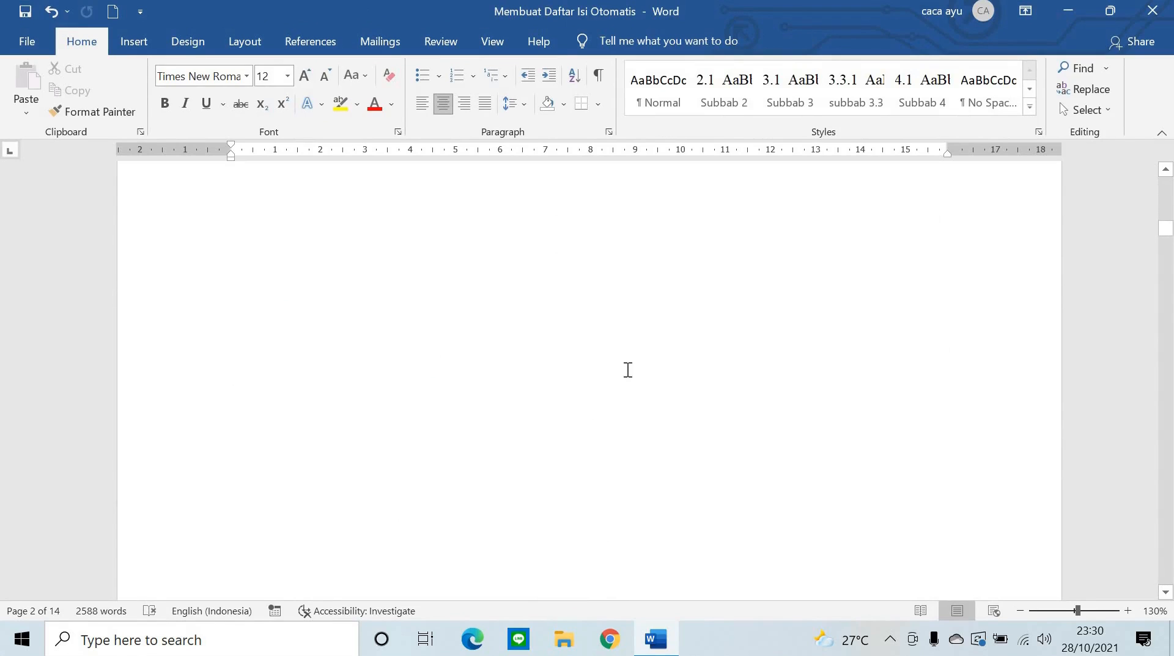
{"action": "scroll", "coordinate": [628, 370], "scroll_direction": "up", "scroll_amount": 3}
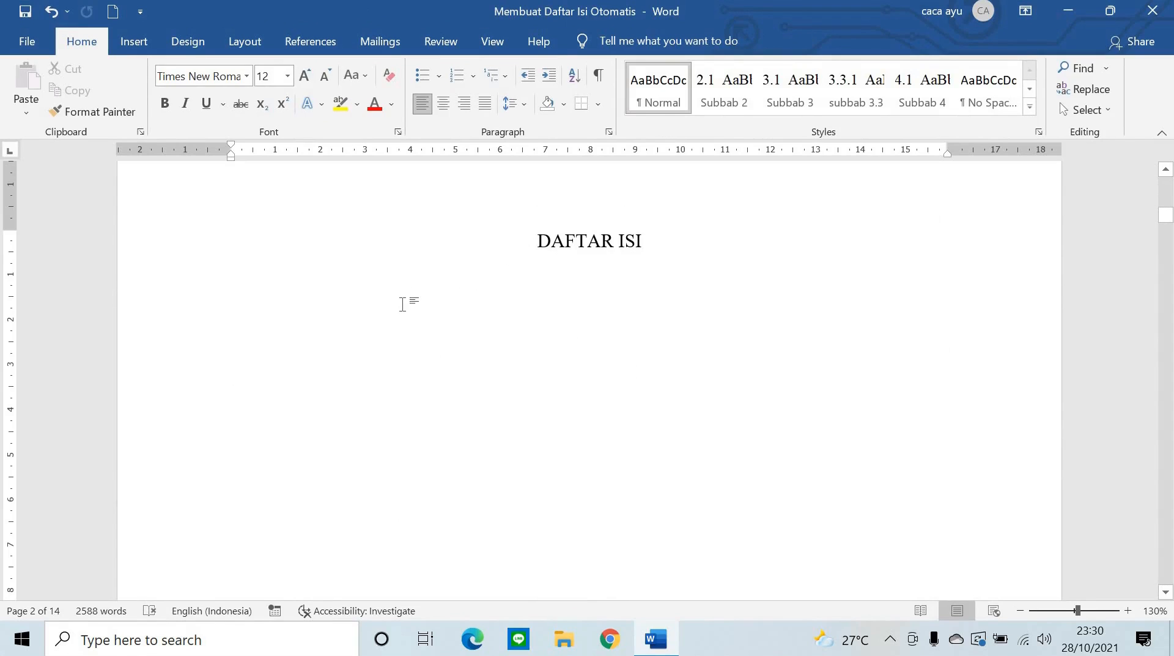
{"action": "left_click", "coordinate": [334, 292]}
{"action": "key", "text": "Return"}
{"action": "key", "text": "Return"}
- Insert a Next Page section break after the DAFTAR ISI page
{"action": "left_click", "coordinate": [230, 39]}
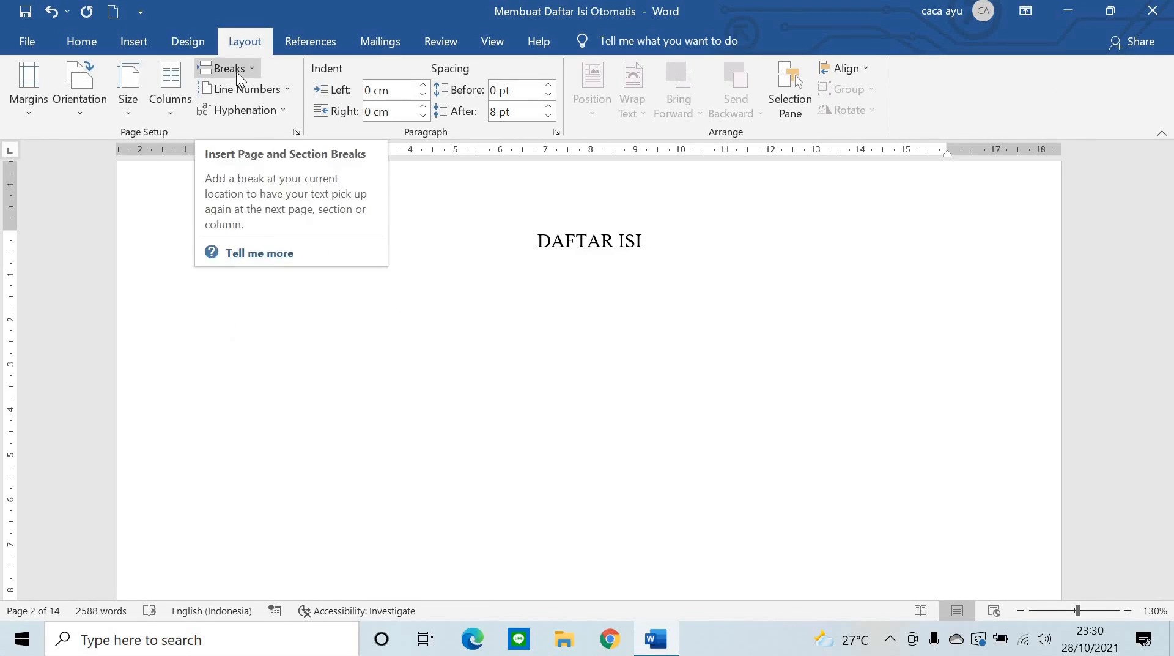
{"action": "left_click", "coordinate": [236, 72]}
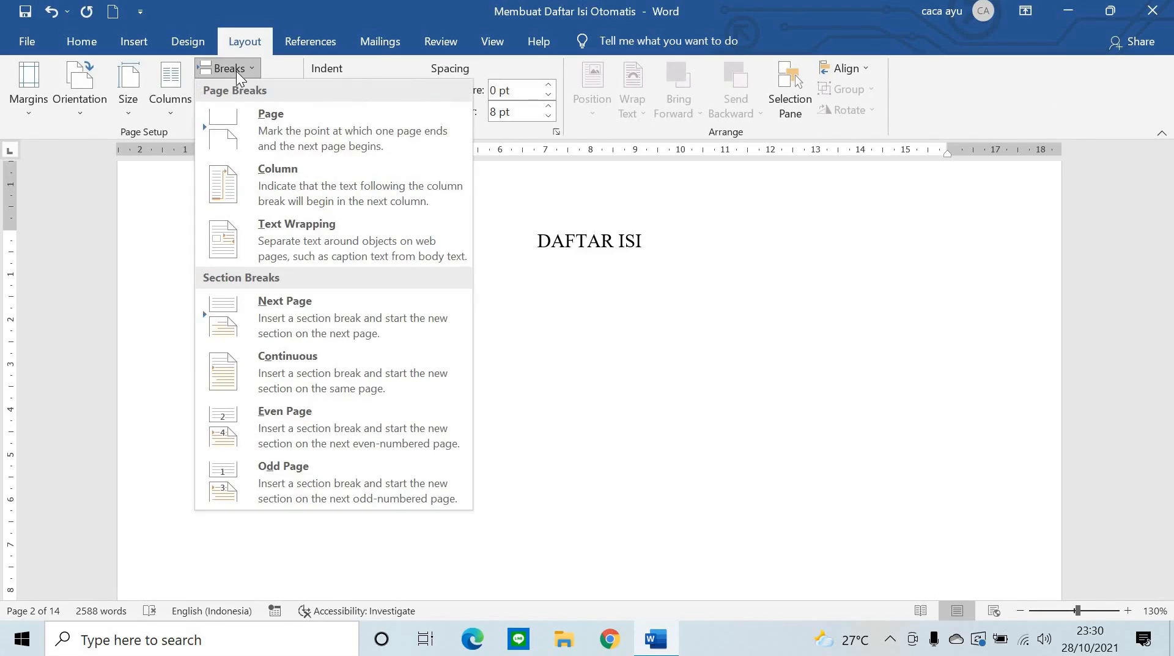
{"action": "left_click", "coordinate": [357, 308]}
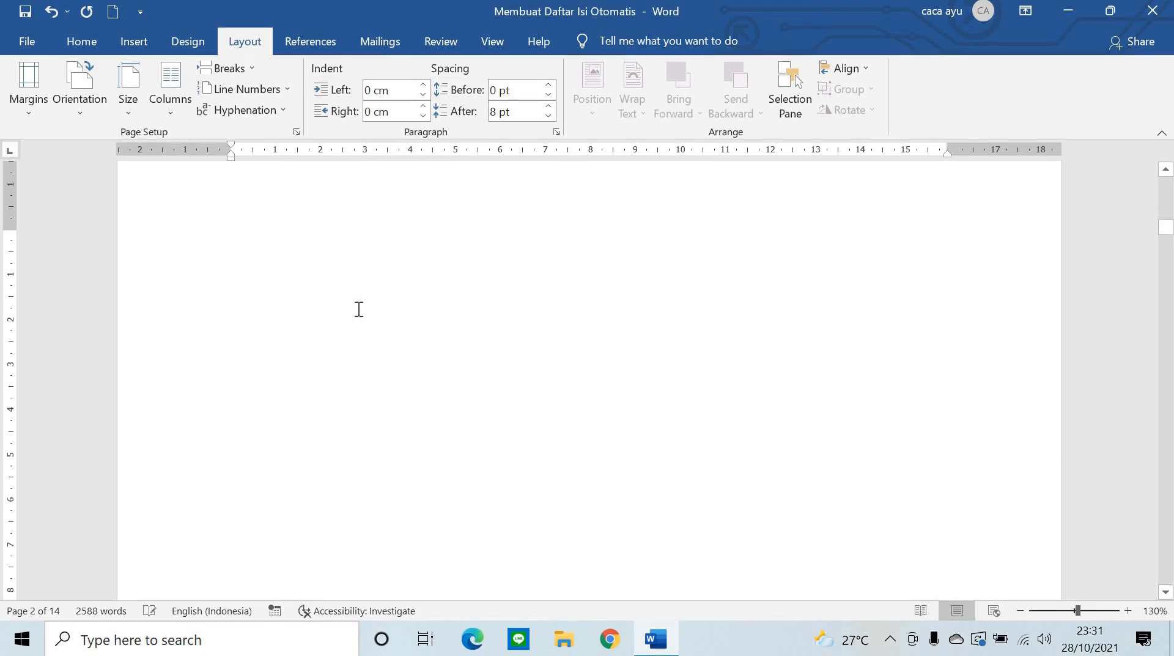
- Delete the extra blank page created before BAB I
{"action": "scroll", "coordinate": [703, 349], "scroll_direction": "down", "scroll_amount": 3}
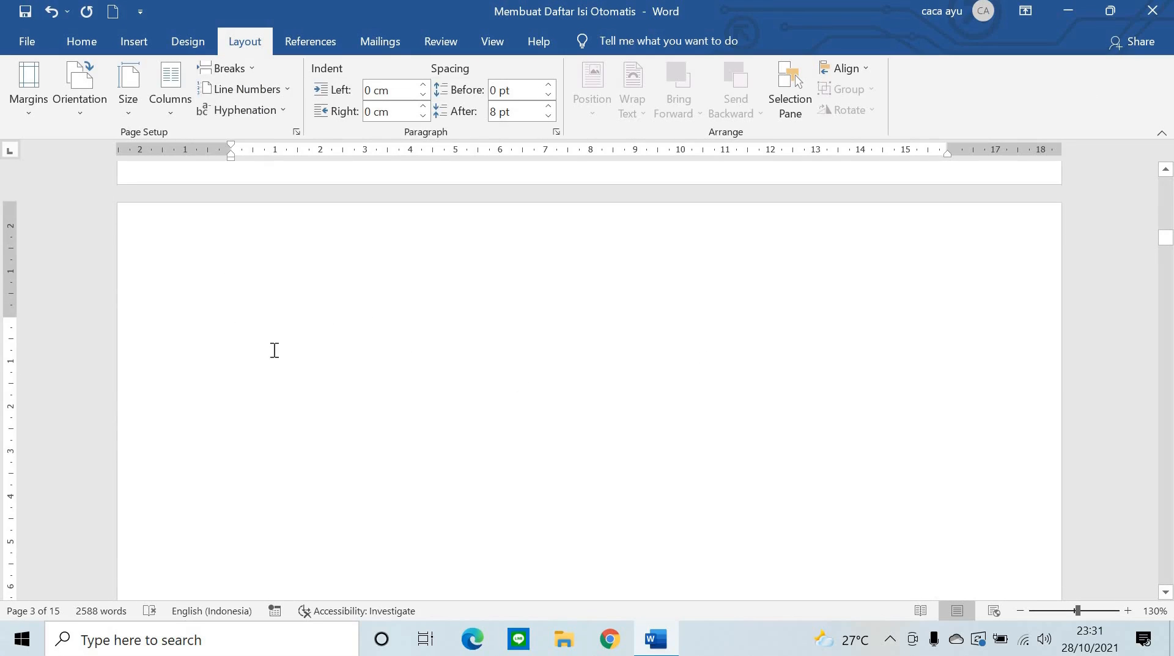
{"action": "left_click", "coordinate": [493, 320]}
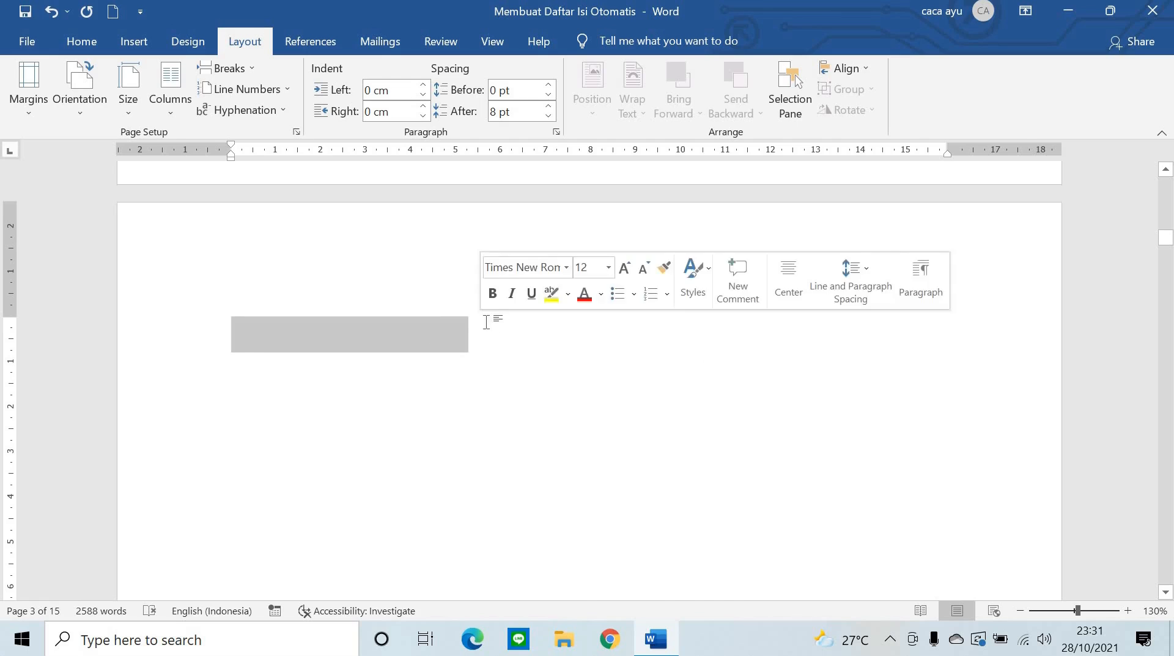
{"action": "key", "text": "BackSpace"}
- Open the Section 2 footer showing page number i, at the end of BAB I, for editing
{"action": "scroll", "coordinate": [988, 381], "scroll_direction": "up", "scroll_amount": 3}
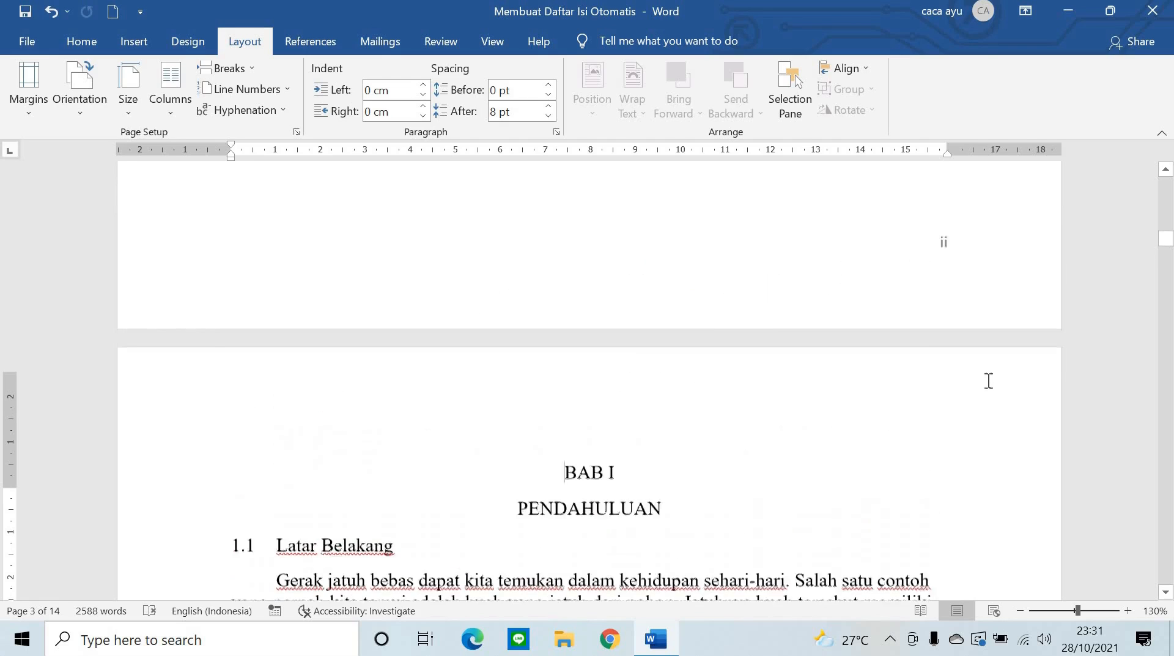
{"action": "scroll", "coordinate": [965, 306], "scroll_direction": "up", "scroll_amount": 20}
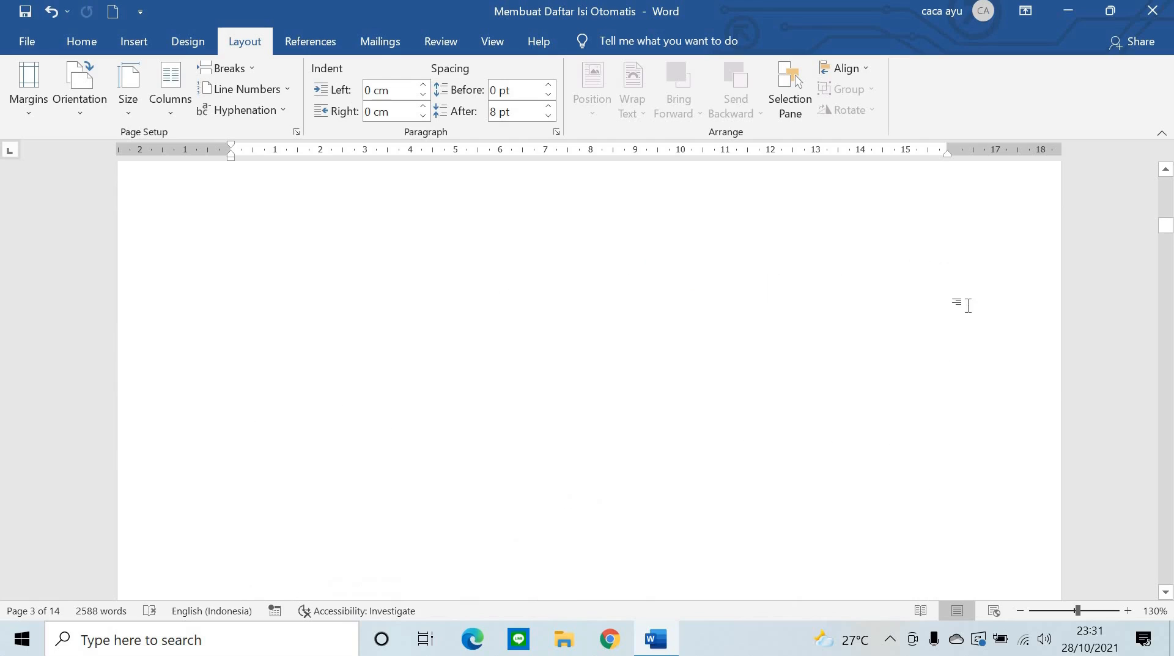
{"action": "scroll", "coordinate": [918, 372], "scroll_direction": "down", "scroll_amount": 20}
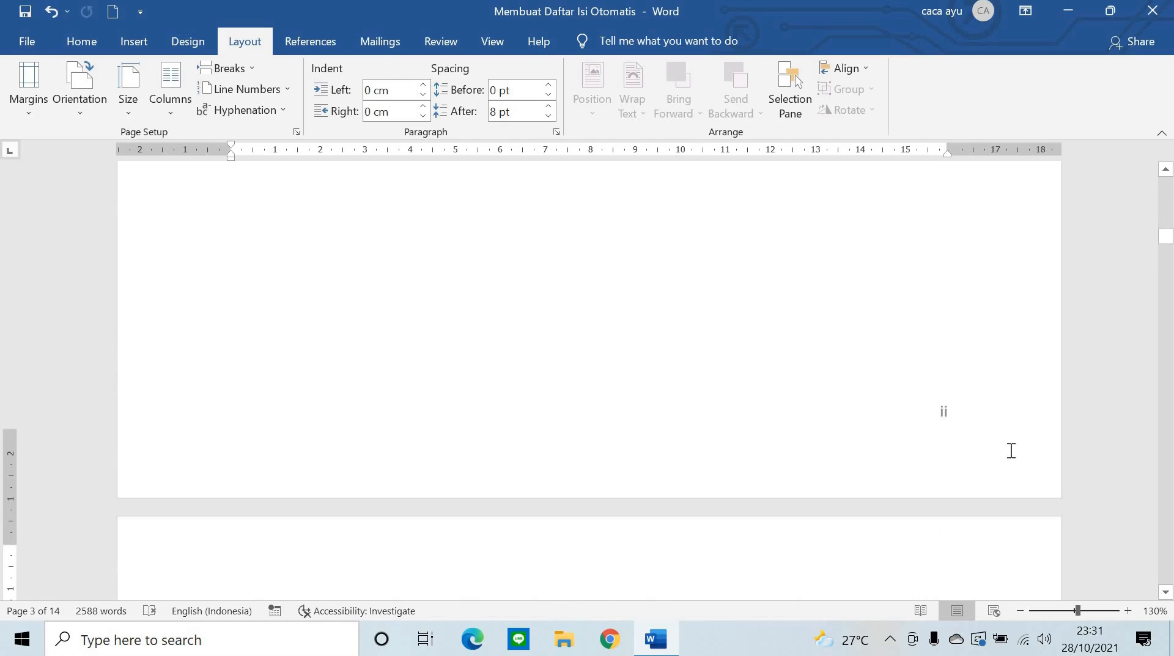
{"action": "scroll", "coordinate": [898, 358], "scroll_direction": "down", "scroll_amount": 12}
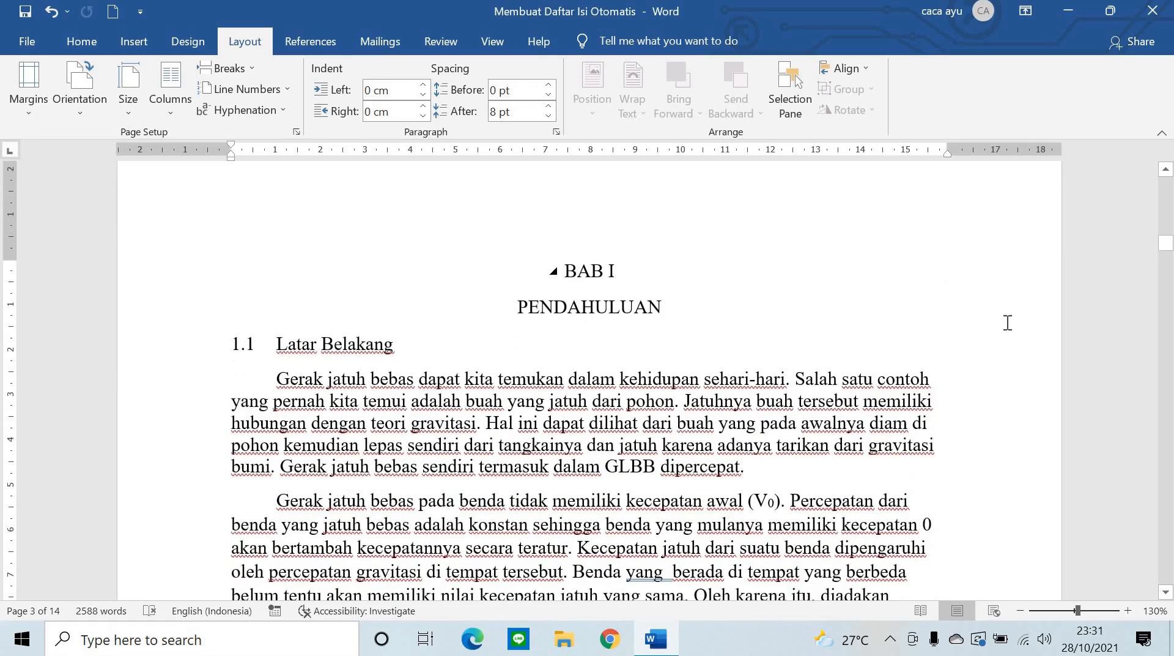
{"action": "scroll", "coordinate": [1101, 362], "scroll_direction": "down", "scroll_amount": 5}
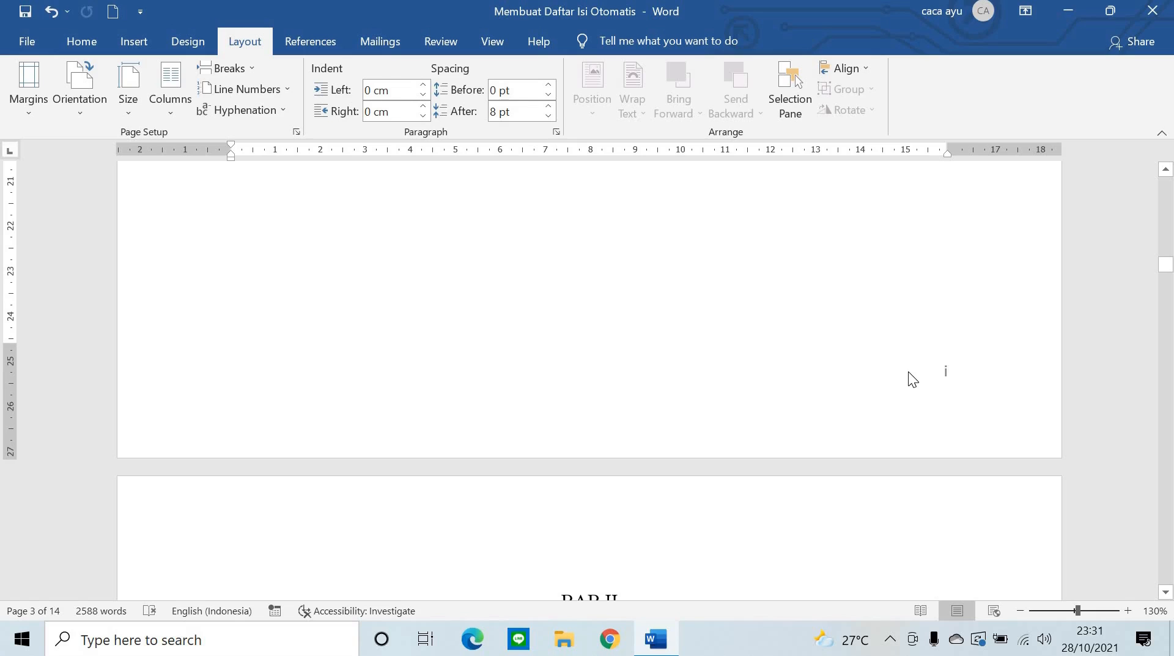
{"action": "scroll", "coordinate": [728, 454], "scroll_direction": "down", "scroll_amount": 3}
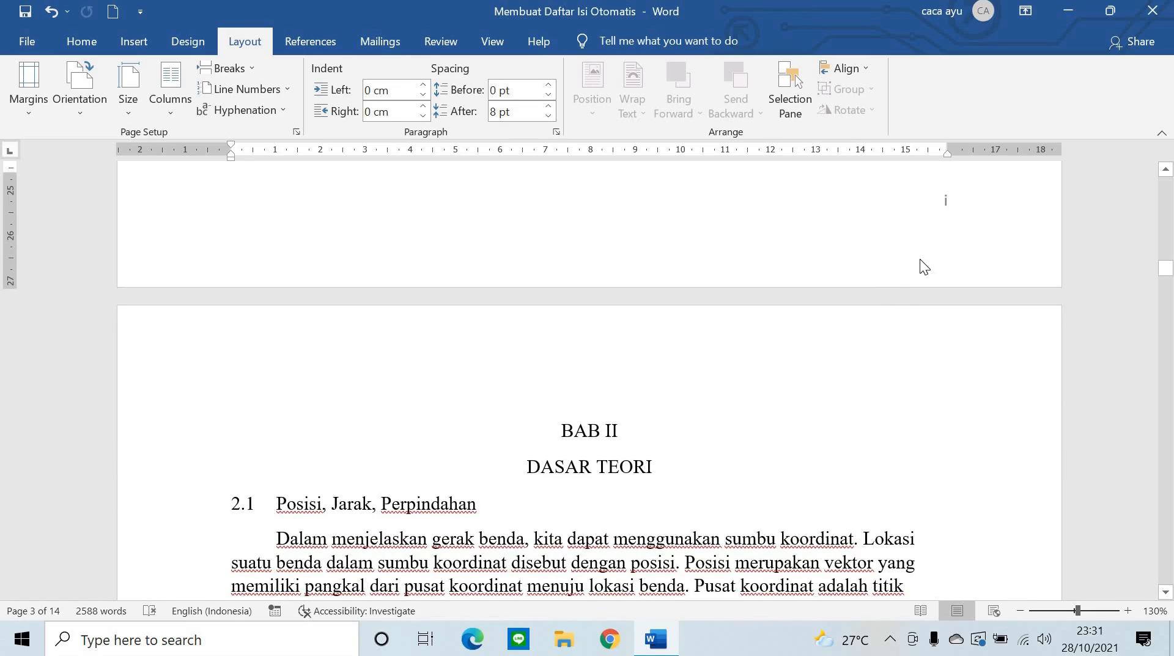
{"action": "scroll", "coordinate": [960, 227], "scroll_direction": "up", "scroll_amount": 1}
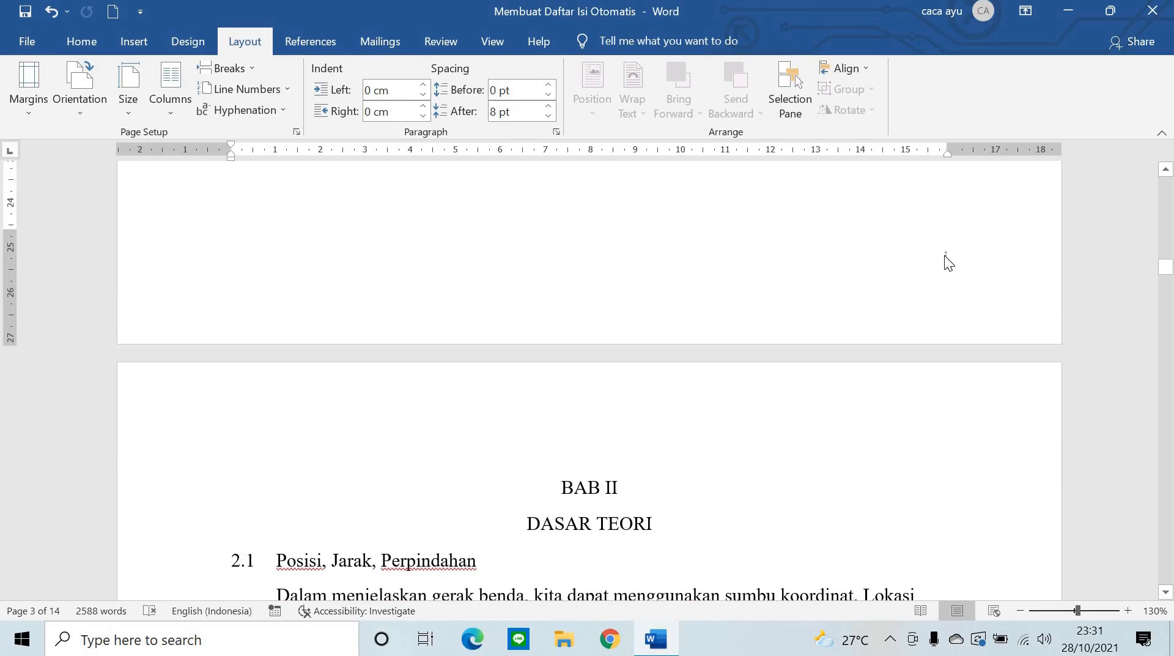
{"action": "double_click", "coordinate": [945, 255]}
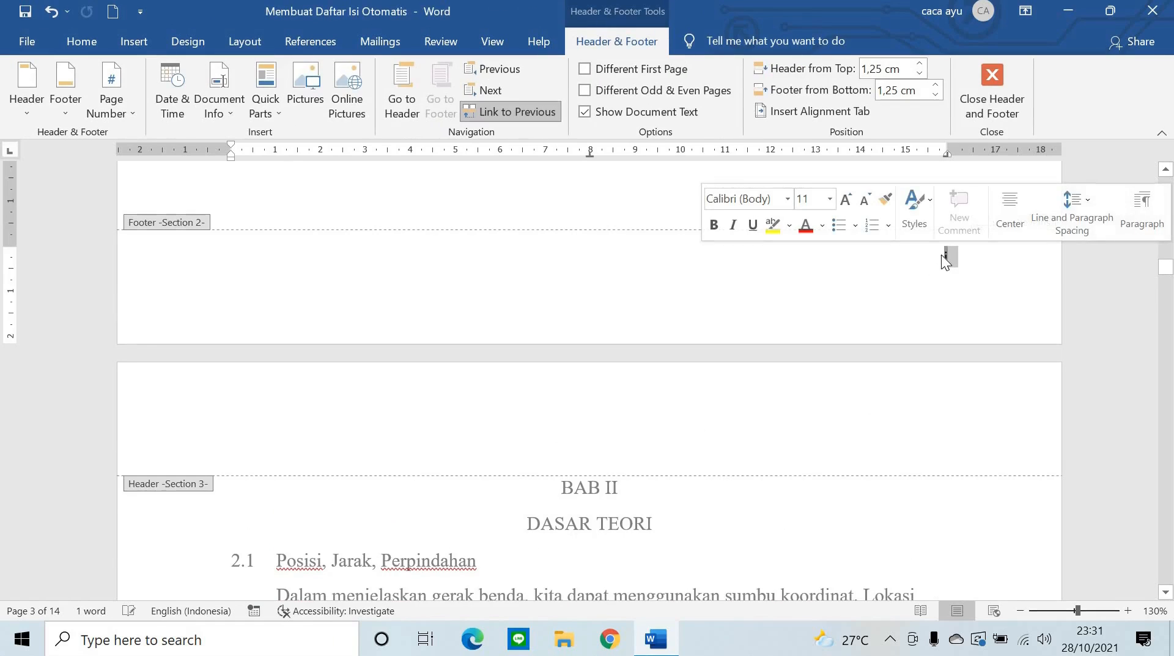
- Set Section 2 page numbers to 1, 2, 3 format starting at 1, then close the footer
{"action": "left_click", "coordinate": [126, 109]}
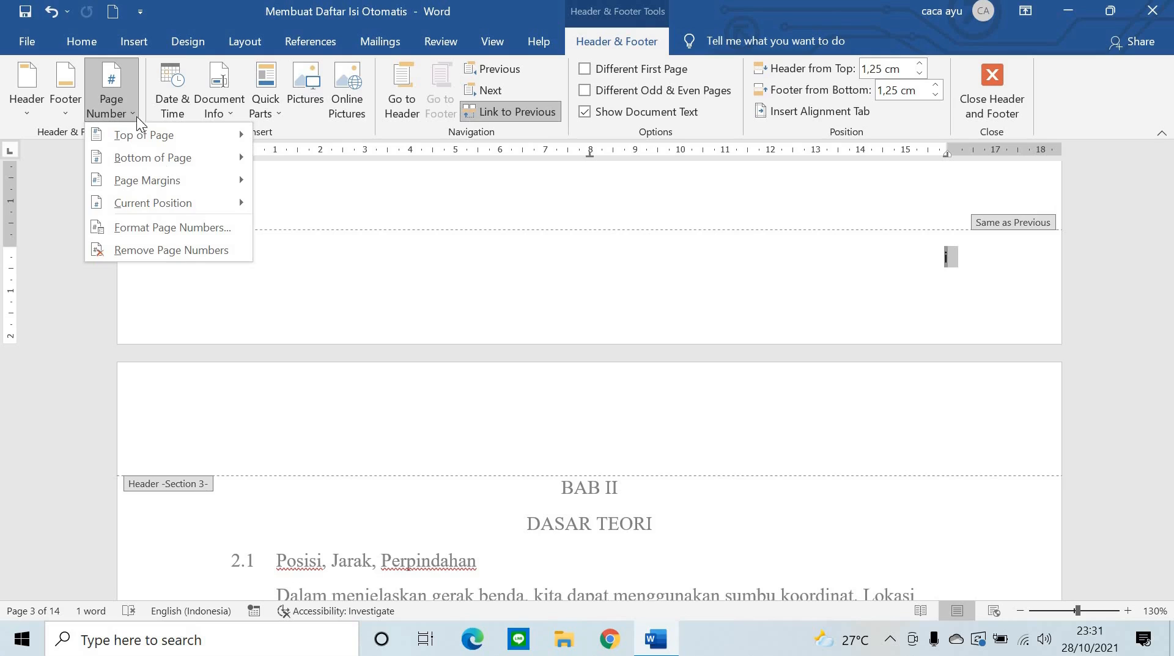
{"action": "left_click", "coordinate": [203, 228]}
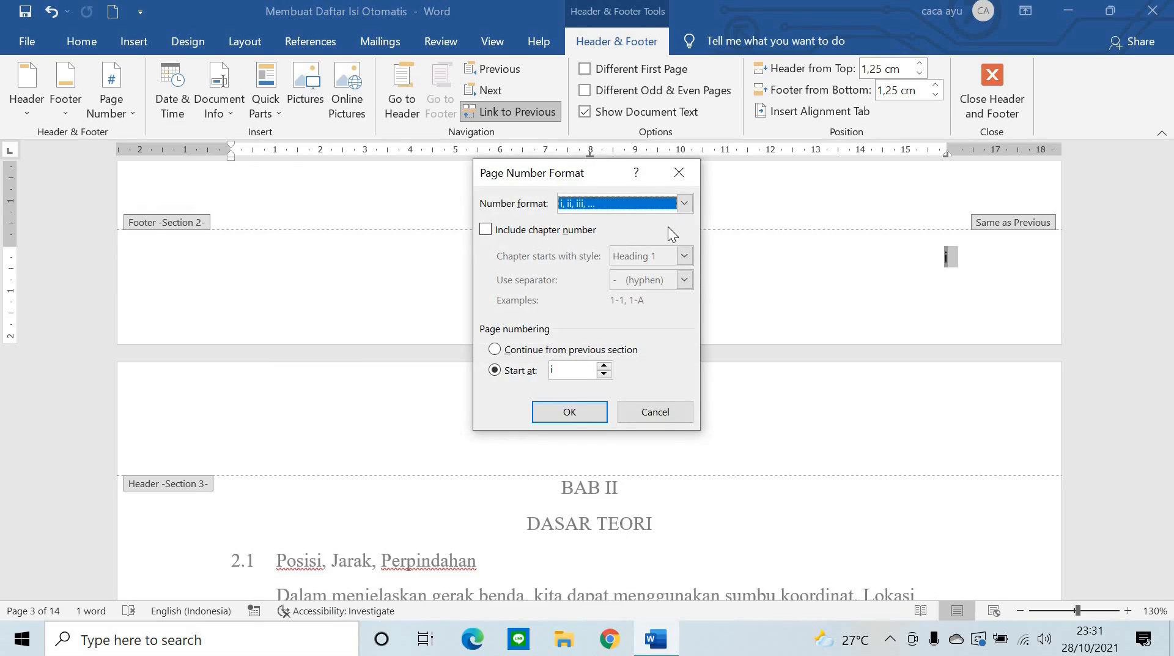
{"action": "left_click", "coordinate": [685, 204]}
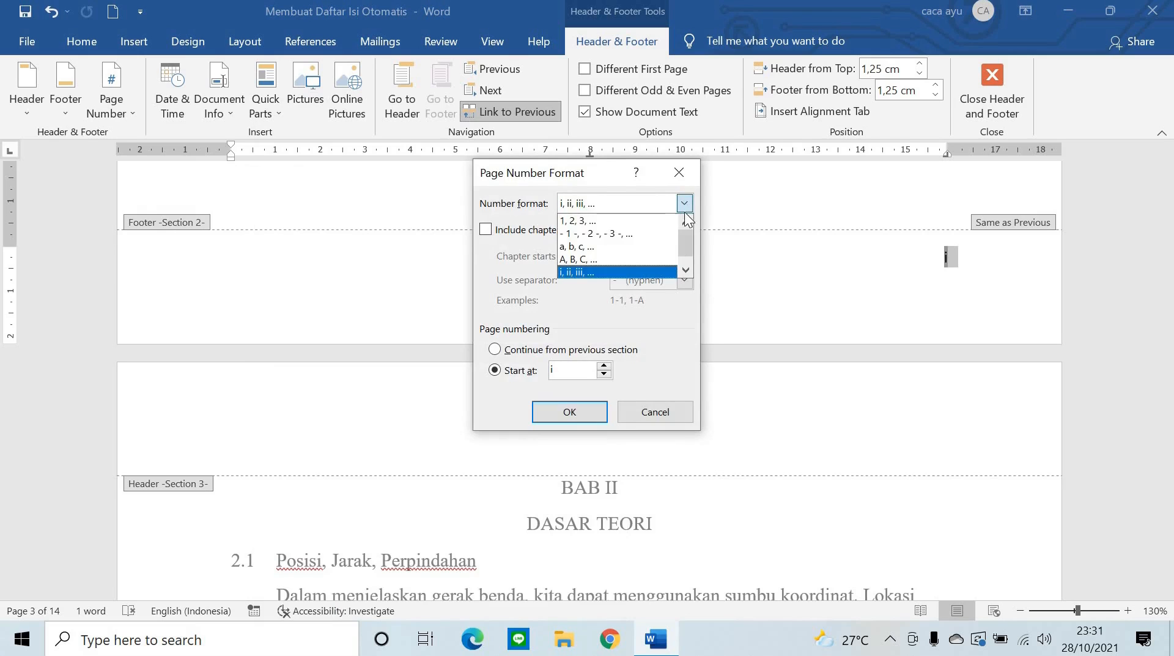
{"action": "left_click", "coordinate": [677, 219]}
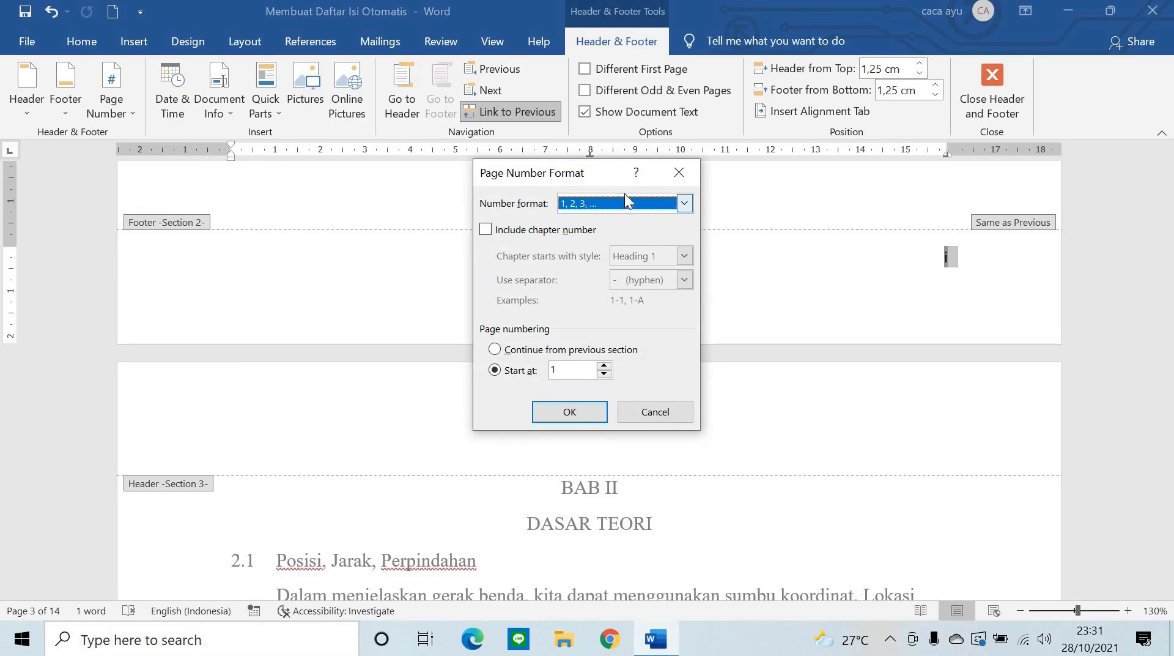
{"action": "left_click", "coordinate": [578, 411]}
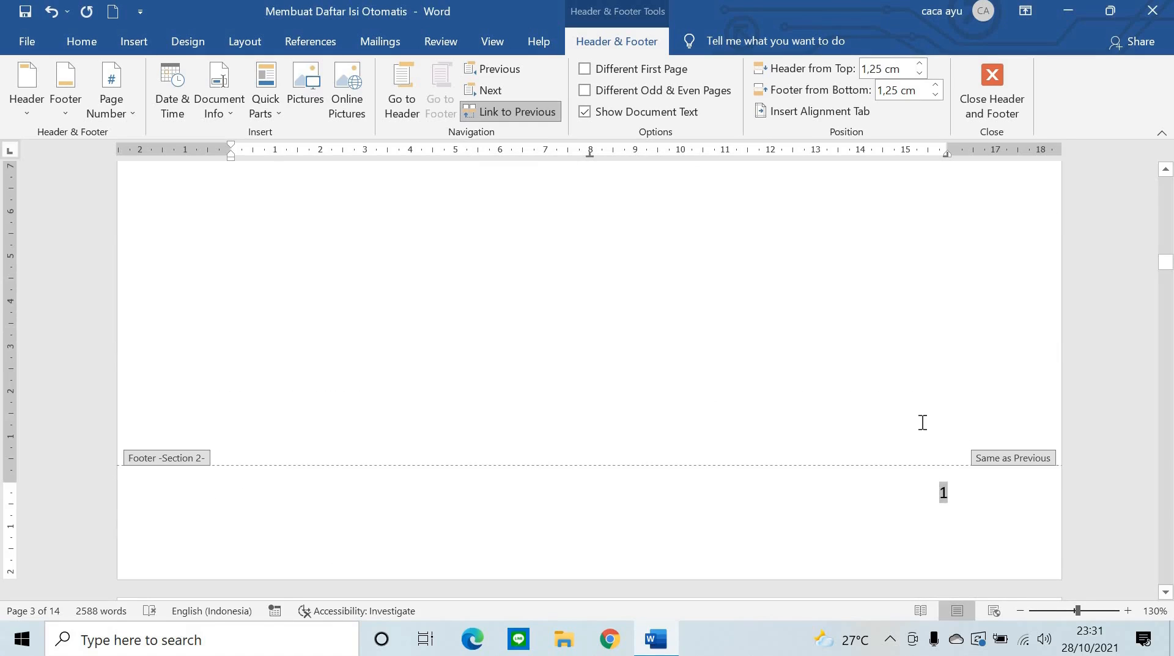
{"action": "scroll", "coordinate": [941, 398], "scroll_direction": "up", "scroll_amount": 5}
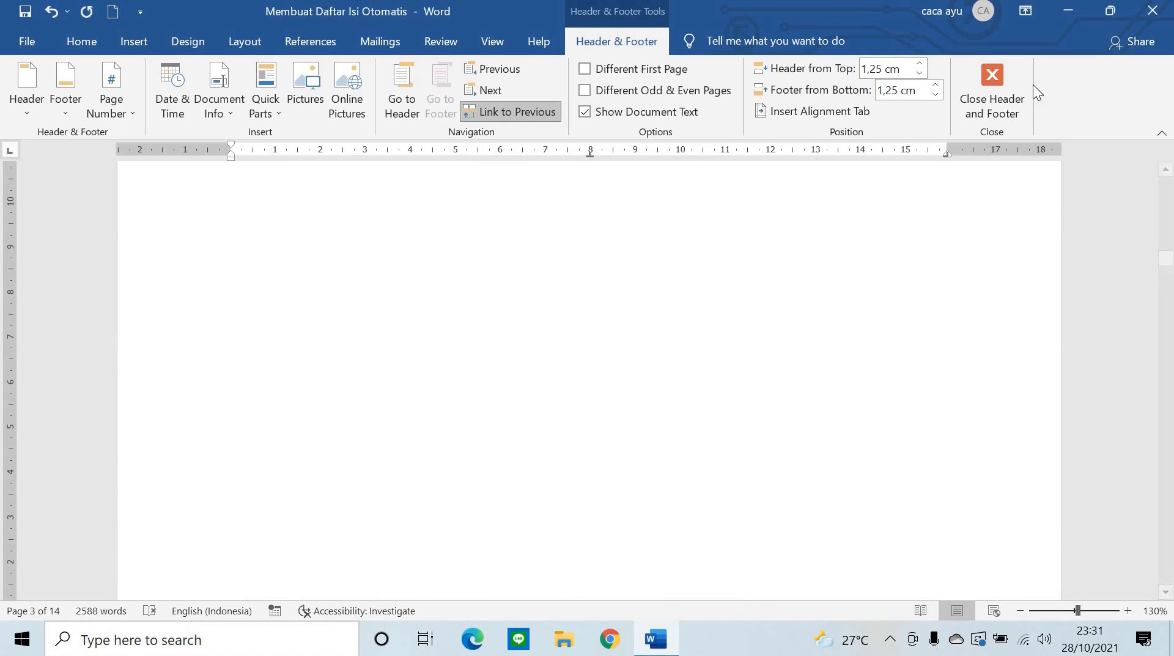
{"action": "left_click", "coordinate": [993, 91]}
- Scroll through the report to verify Roman front-matter and Arabic body page numbers, ending at DAFTAR ISI
{"action": "scroll", "coordinate": [665, 402], "scroll_direction": "up", "scroll_amount": 5}
{"action": "scroll", "coordinate": [666, 402], "scroll_direction": "up", "scroll_amount": 5}
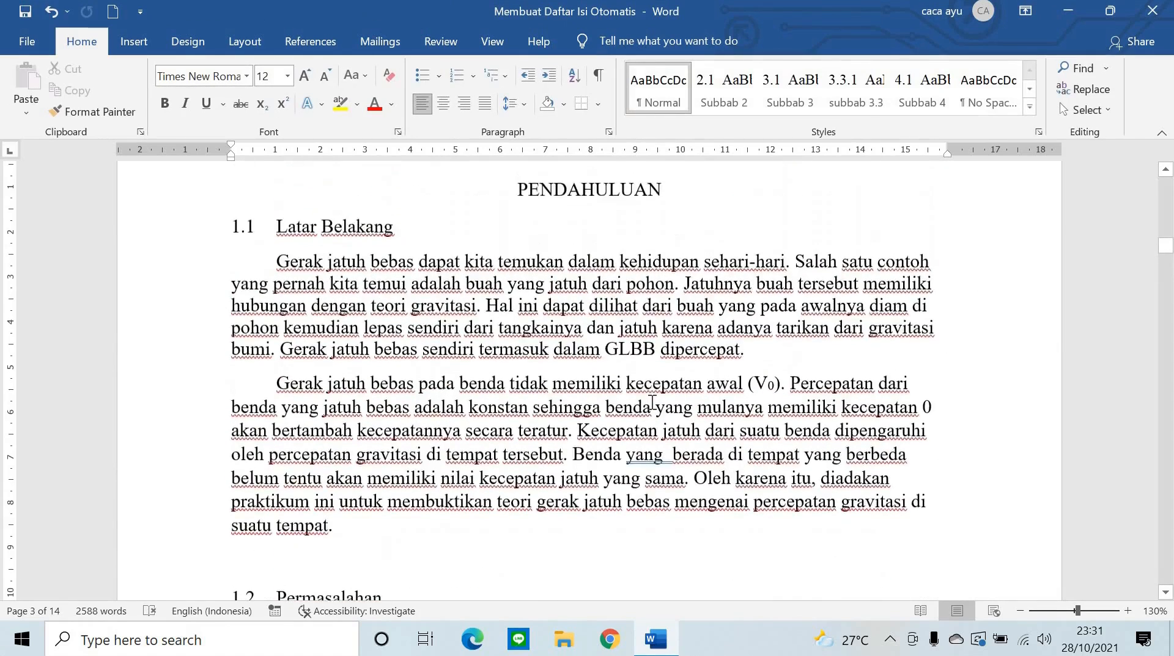
{"action": "scroll", "coordinate": [938, 350], "scroll_direction": "down", "scroll_amount": 15}
{"action": "scroll", "coordinate": [939, 352], "scroll_direction": "down", "scroll_amount": 3}
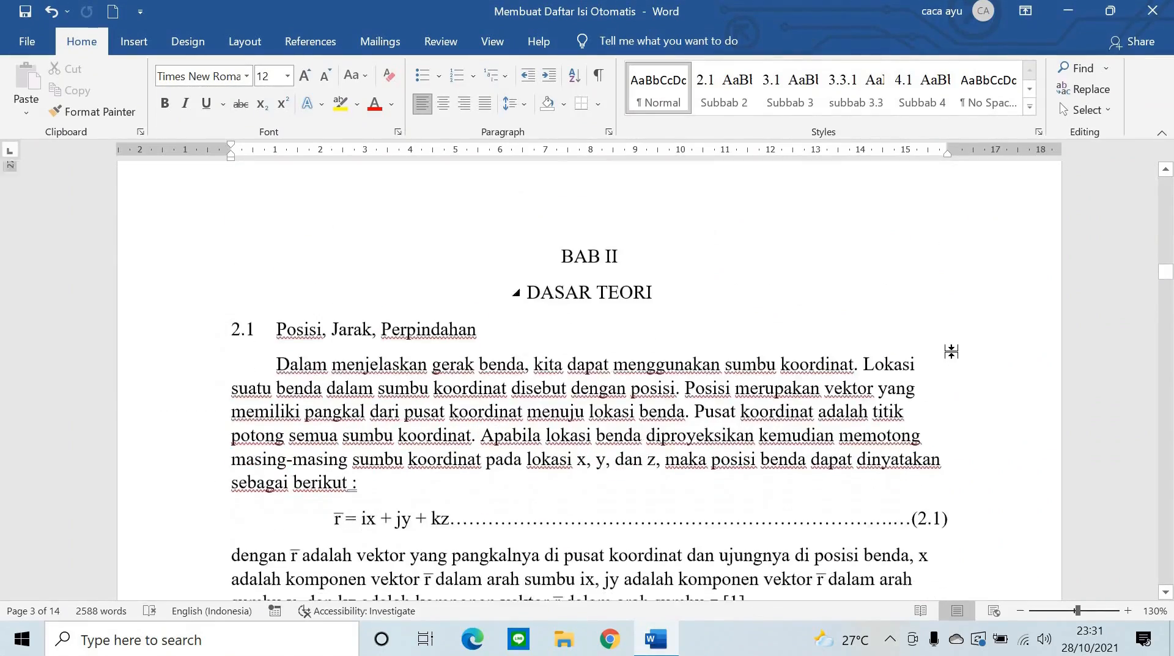
{"action": "scroll", "coordinate": [939, 351], "scroll_direction": "up", "scroll_amount": 4}
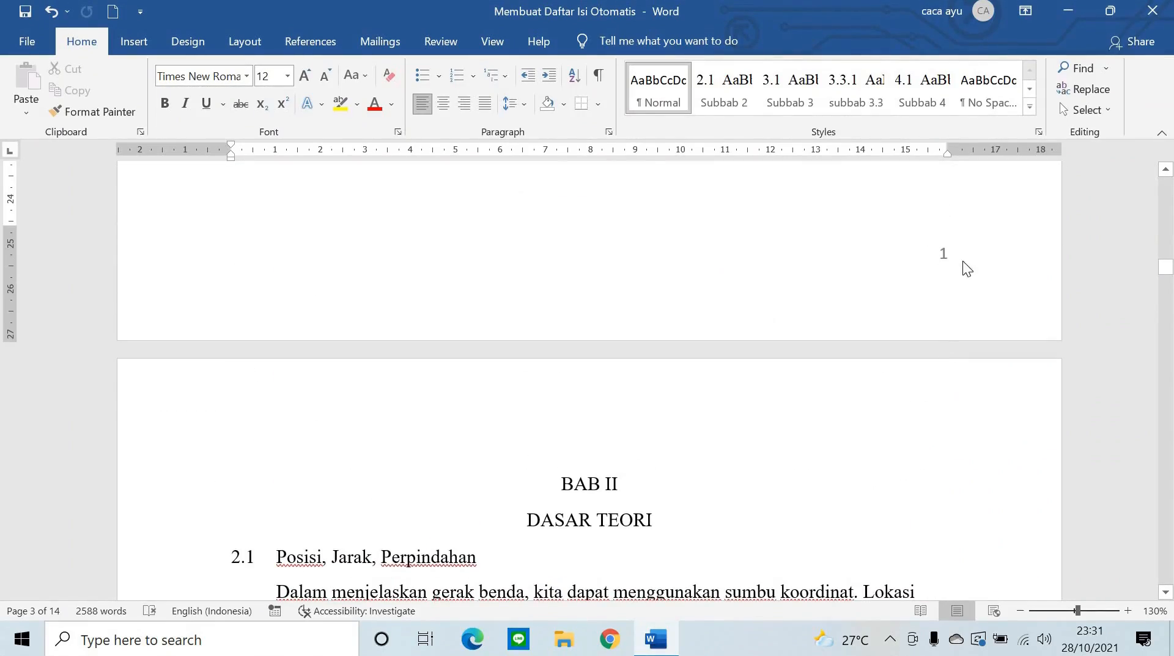
{"action": "scroll", "coordinate": [906, 406], "scroll_direction": "down", "scroll_amount": 15}
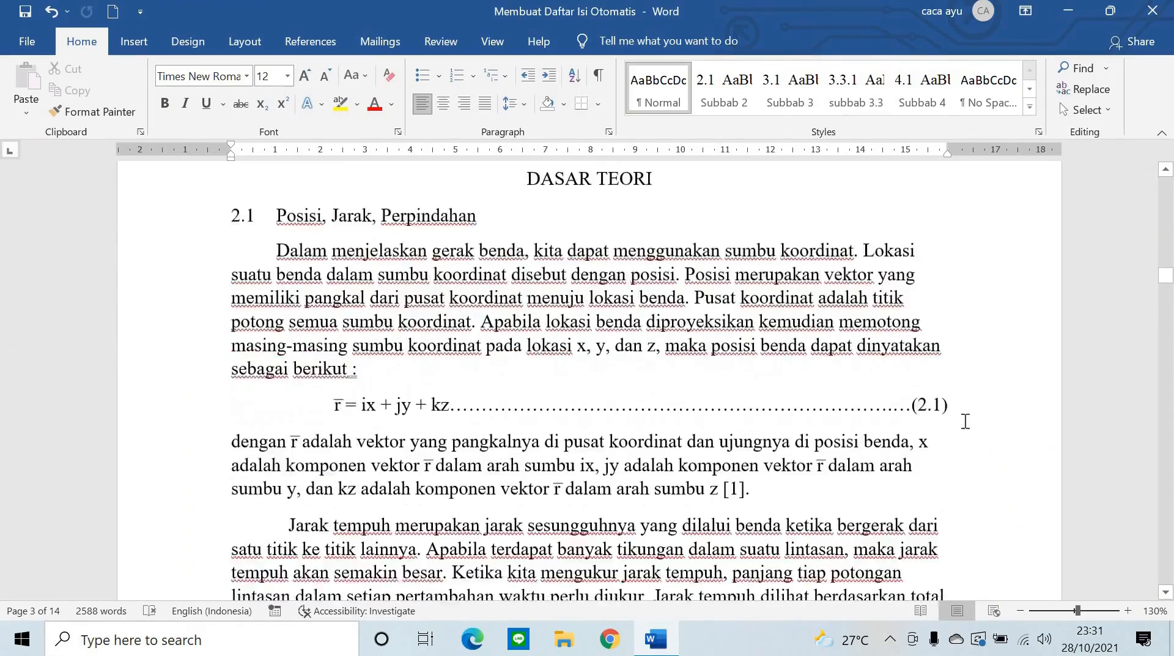
{"action": "scroll", "coordinate": [986, 414], "scroll_direction": "down", "scroll_amount": 20}
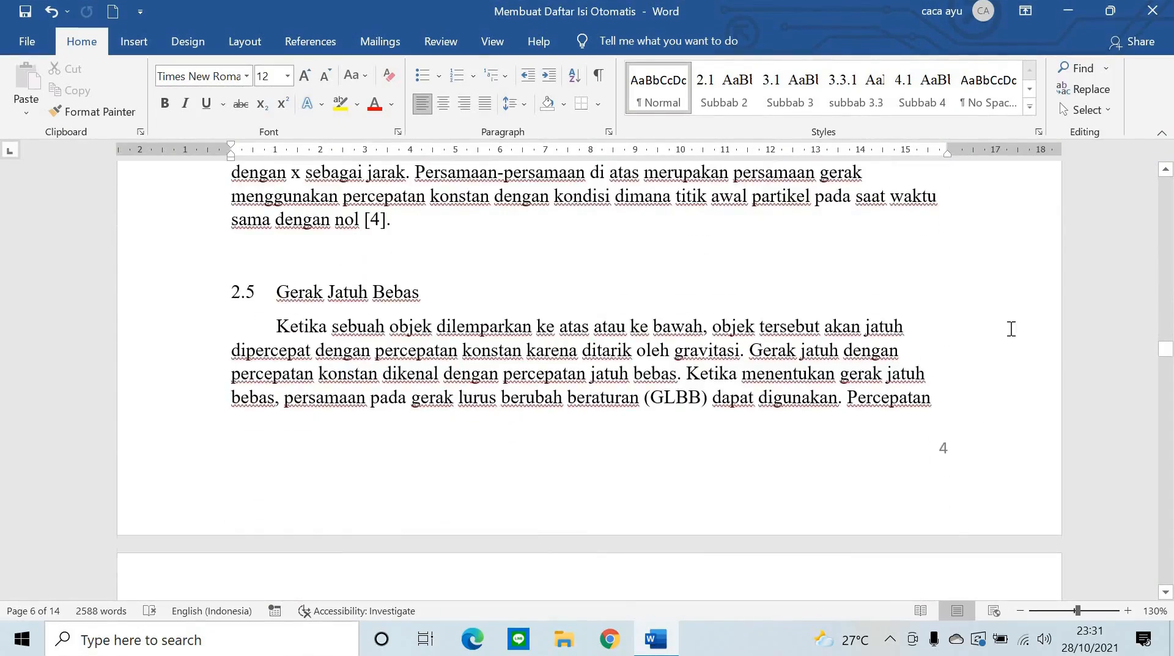
{"action": "scroll", "coordinate": [1012, 329], "scroll_direction": "up", "scroll_amount": 18}
{"action": "scroll", "coordinate": [1015, 331], "scroll_direction": "up", "scroll_amount": 20}
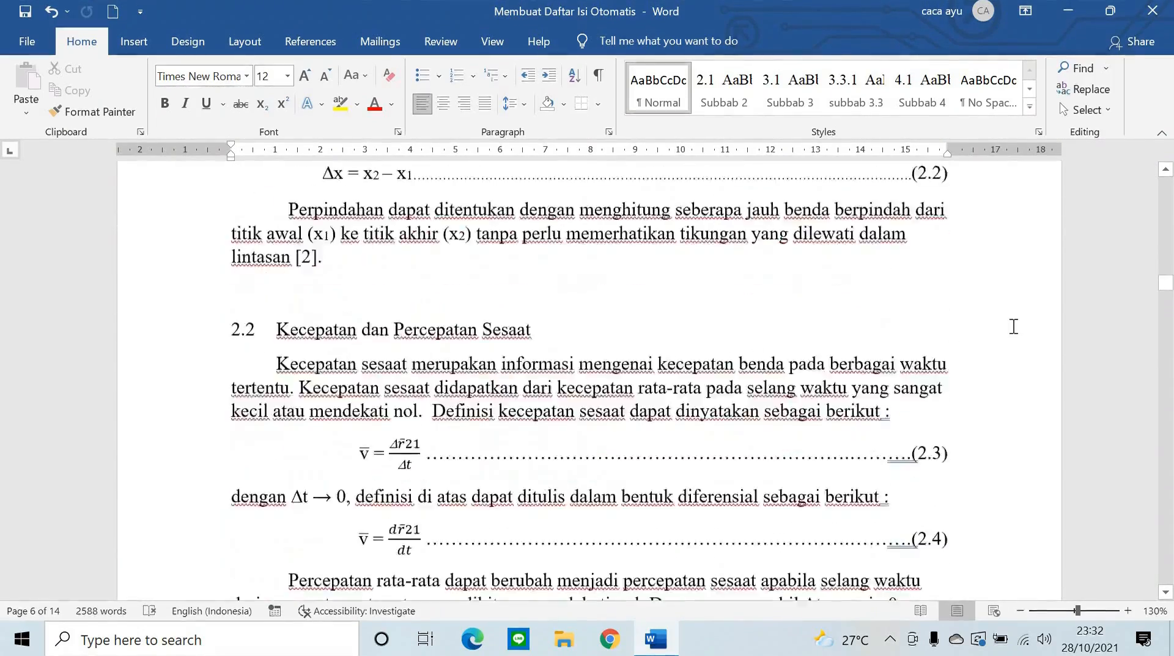
{"action": "scroll", "coordinate": [1013, 326], "scroll_direction": "up", "scroll_amount": 6}
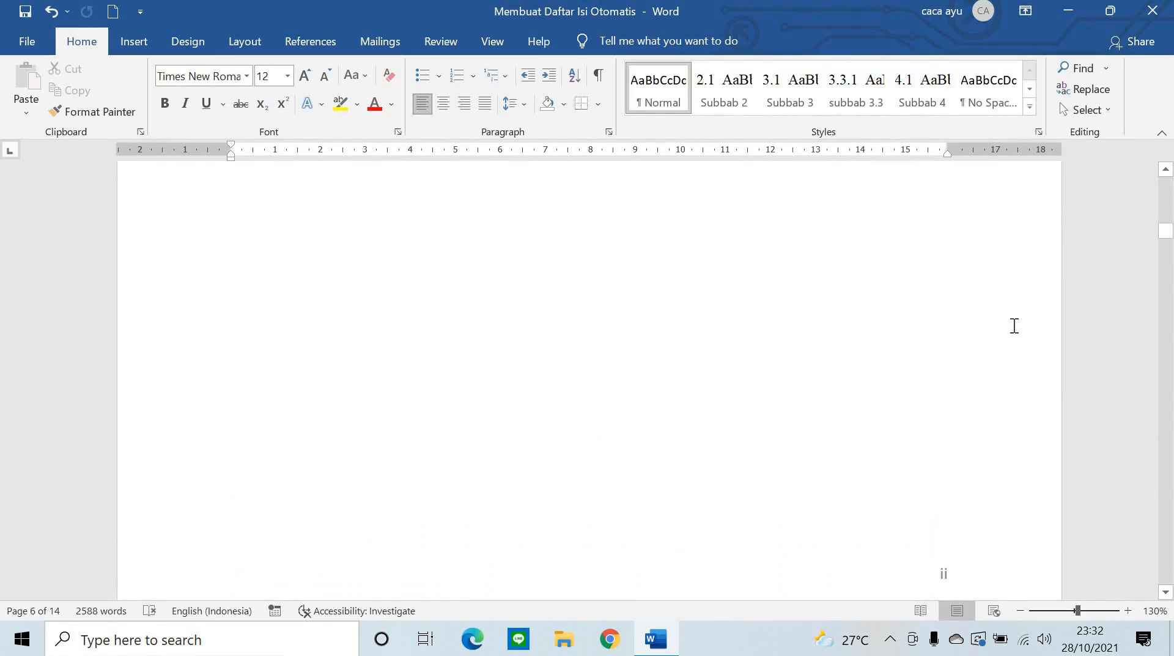
{"action": "scroll", "coordinate": [917, 418], "scroll_direction": "up", "scroll_amount": 8}
{"action": "scroll", "coordinate": [917, 418], "scroll_direction": "down", "scroll_amount": 10}
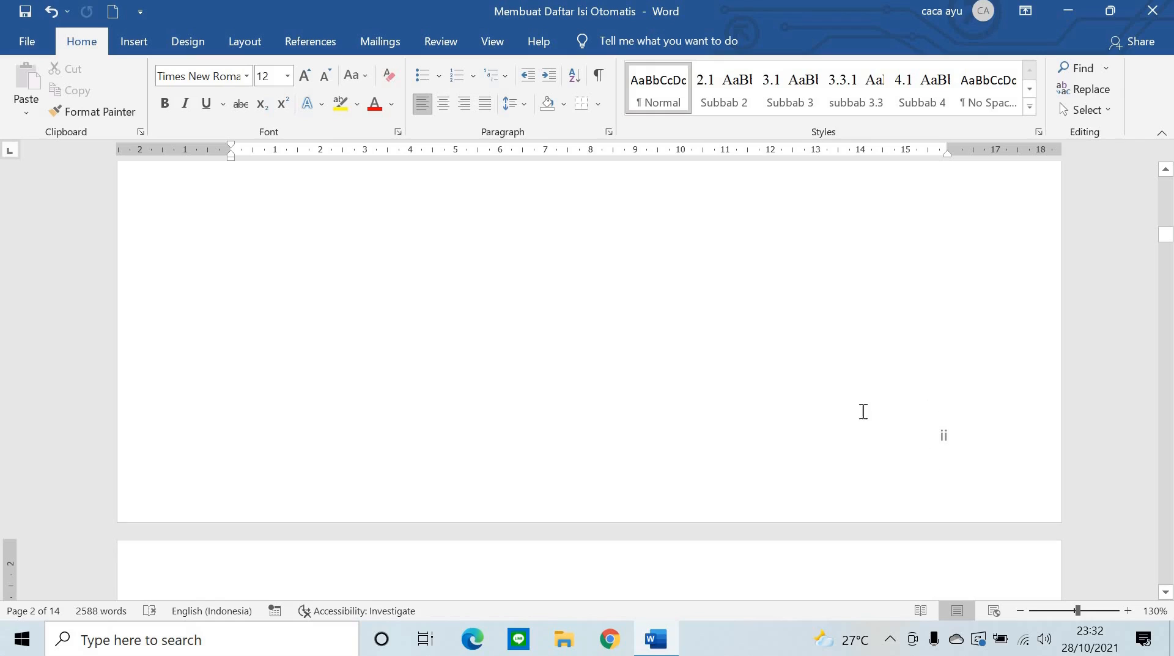
{"action": "scroll", "coordinate": [859, 409], "scroll_direction": "up", "scroll_amount": 15}
{"action": "scroll", "coordinate": [853, 405], "scroll_direction": "up", "scroll_amount": 10}
{"action": "scroll", "coordinate": [677, 375], "scroll_direction": "down", "scroll_amount": 12}
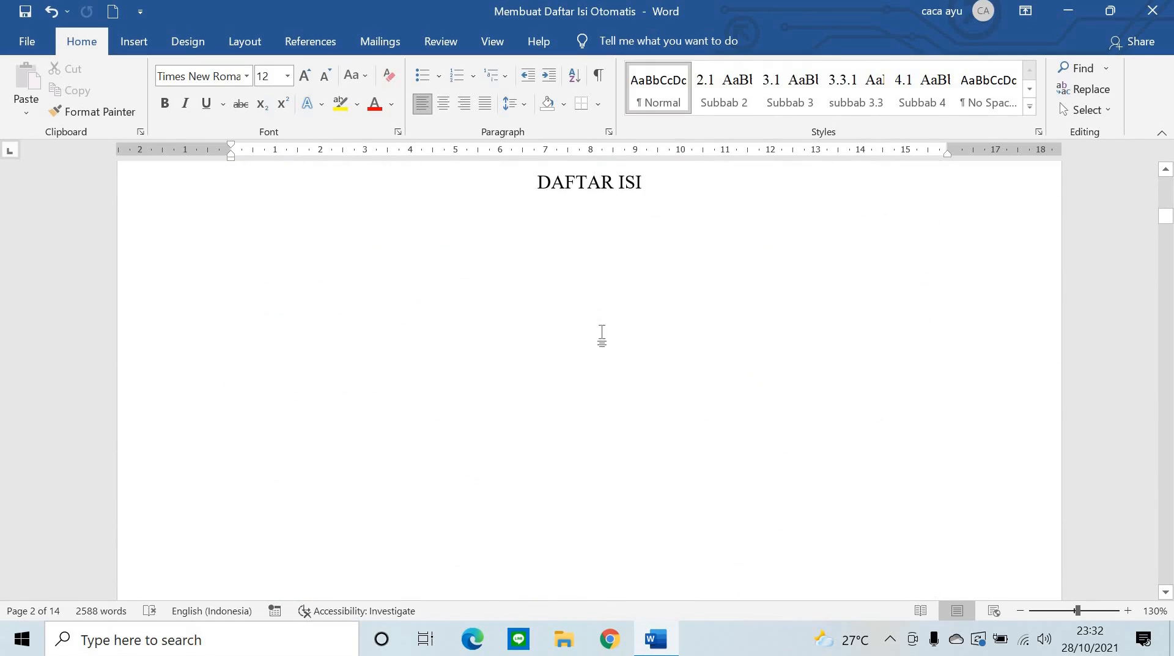
- Insert Automatic Table 1 from References > Table of Contents below the DAFTAR ISI heading
{"action": "left_click", "coordinate": [290, 262]}
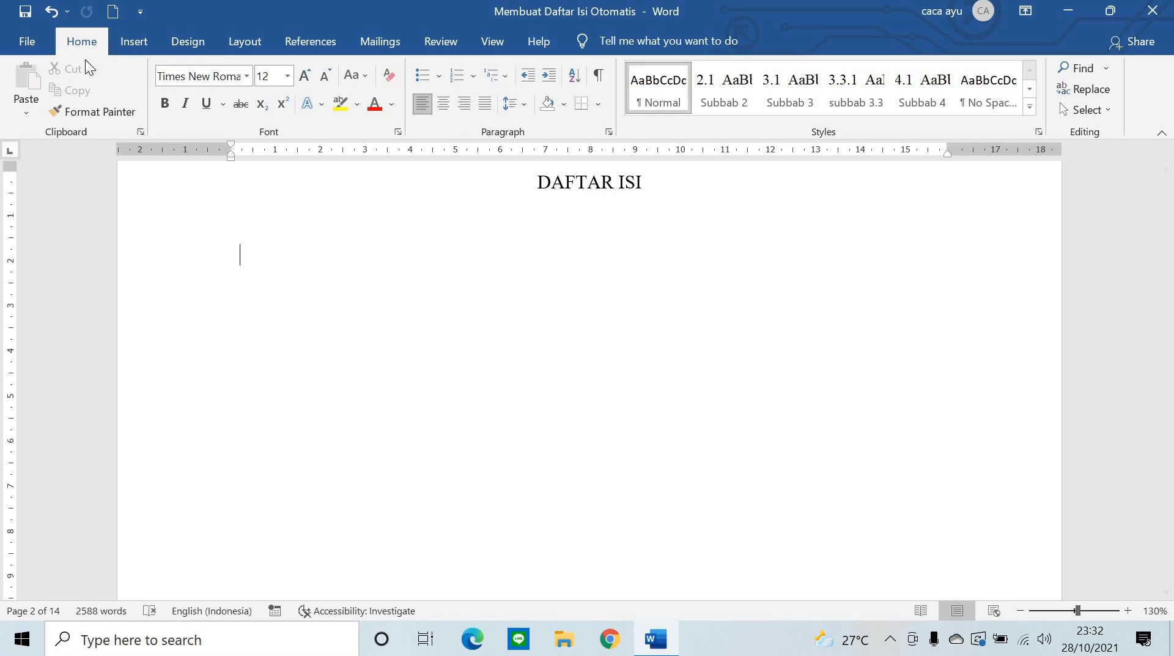
{"action": "left_click", "coordinate": [316, 47]}
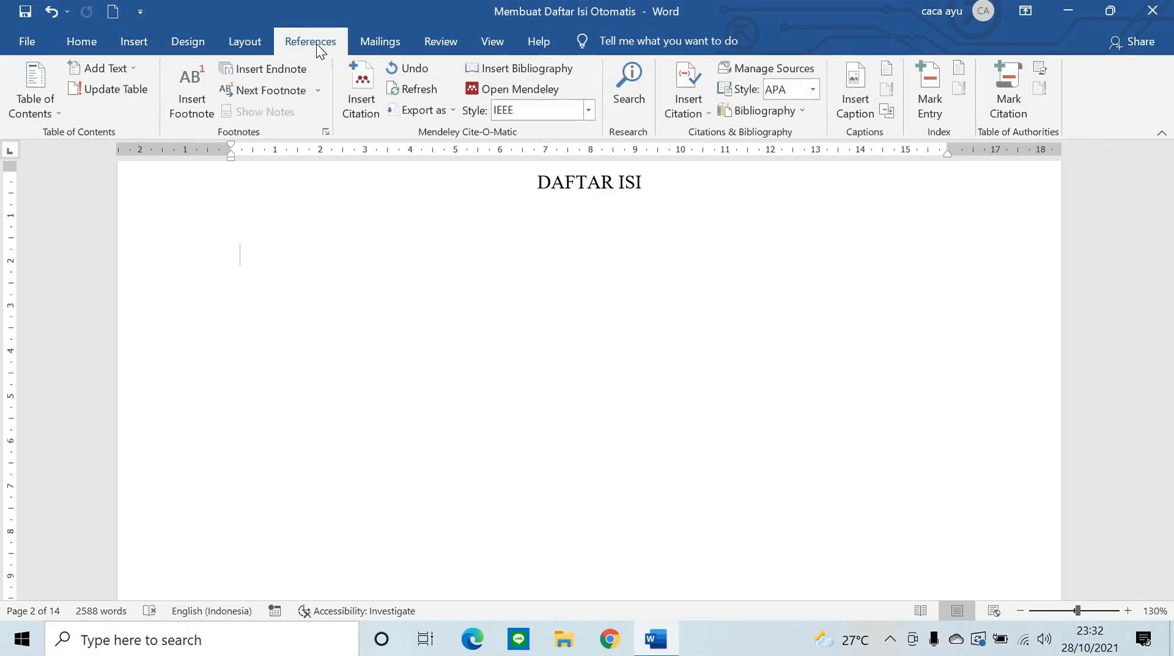
{"action": "left_click", "coordinate": [41, 103]}
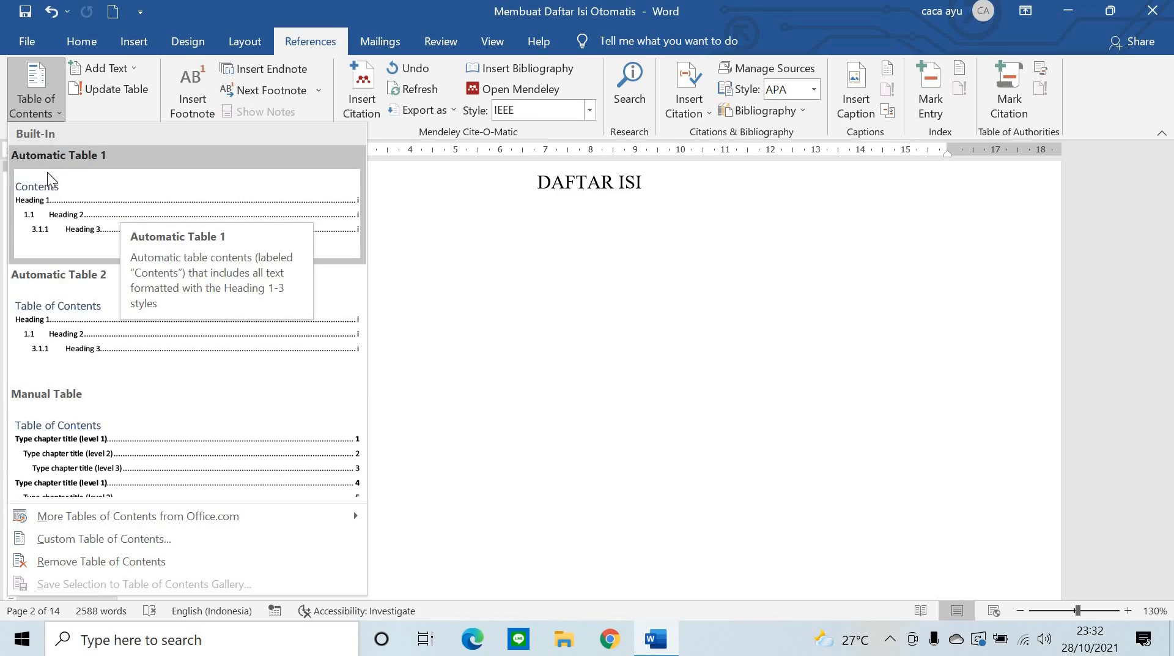
{"action": "left_click", "coordinate": [126, 194]}
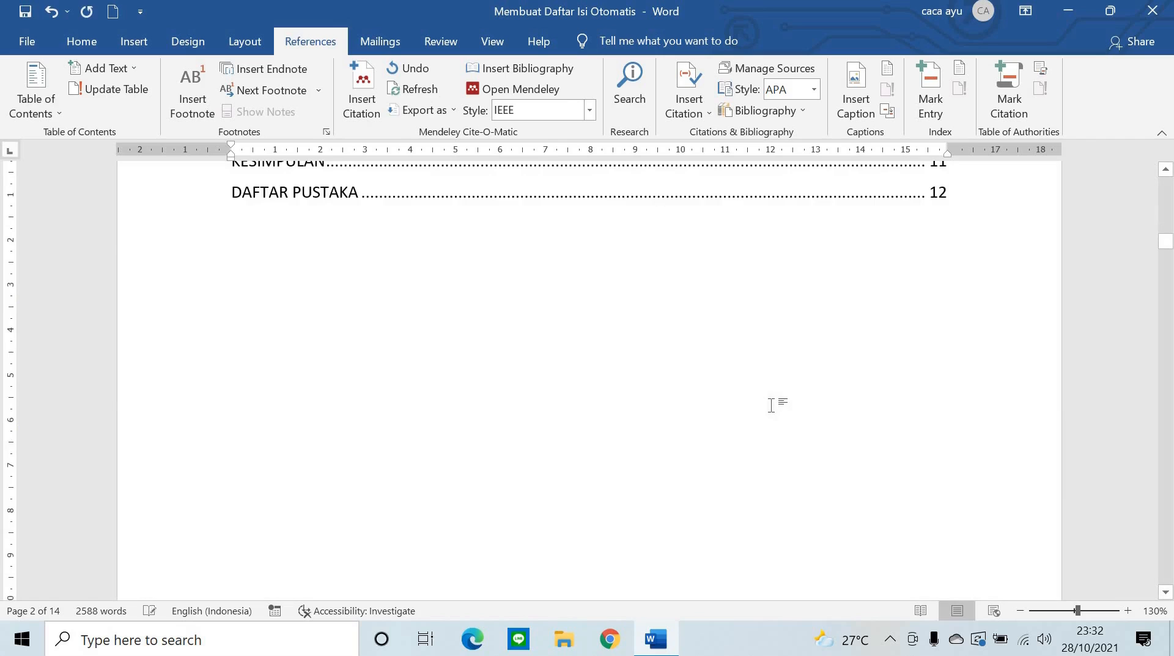
- Delete the built-in Contents title from the table of contents
{"action": "scroll", "coordinate": [773, 405], "scroll_direction": "up", "scroll_amount": 12}
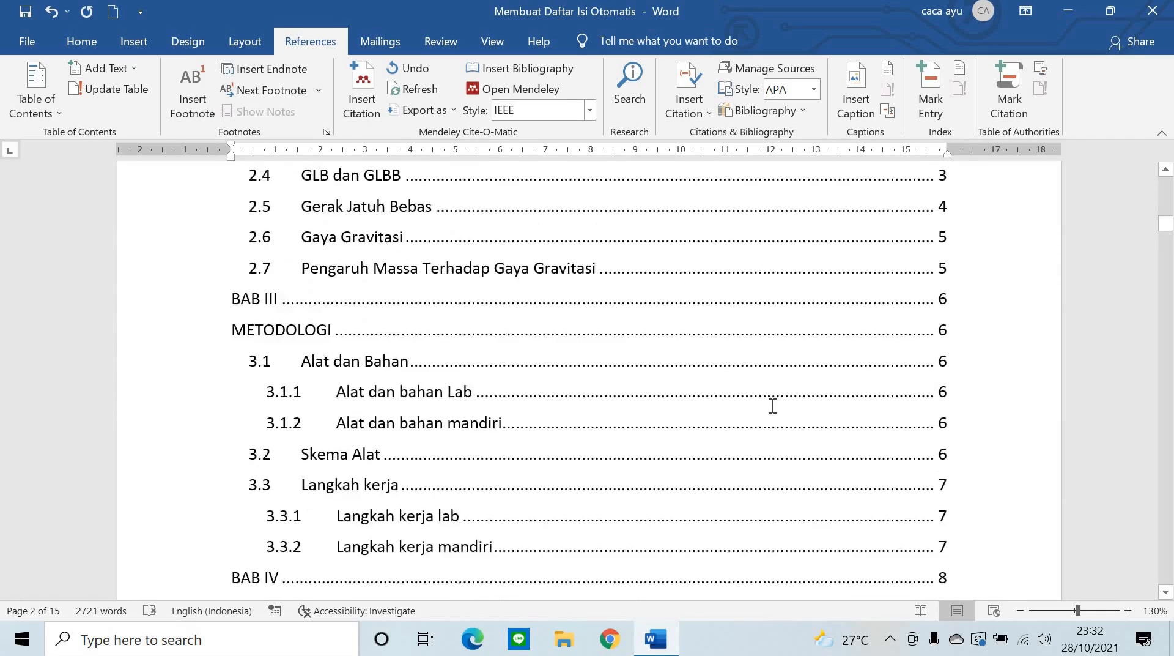
{"action": "scroll", "coordinate": [449, 396], "scroll_direction": "up", "scroll_amount": 8}
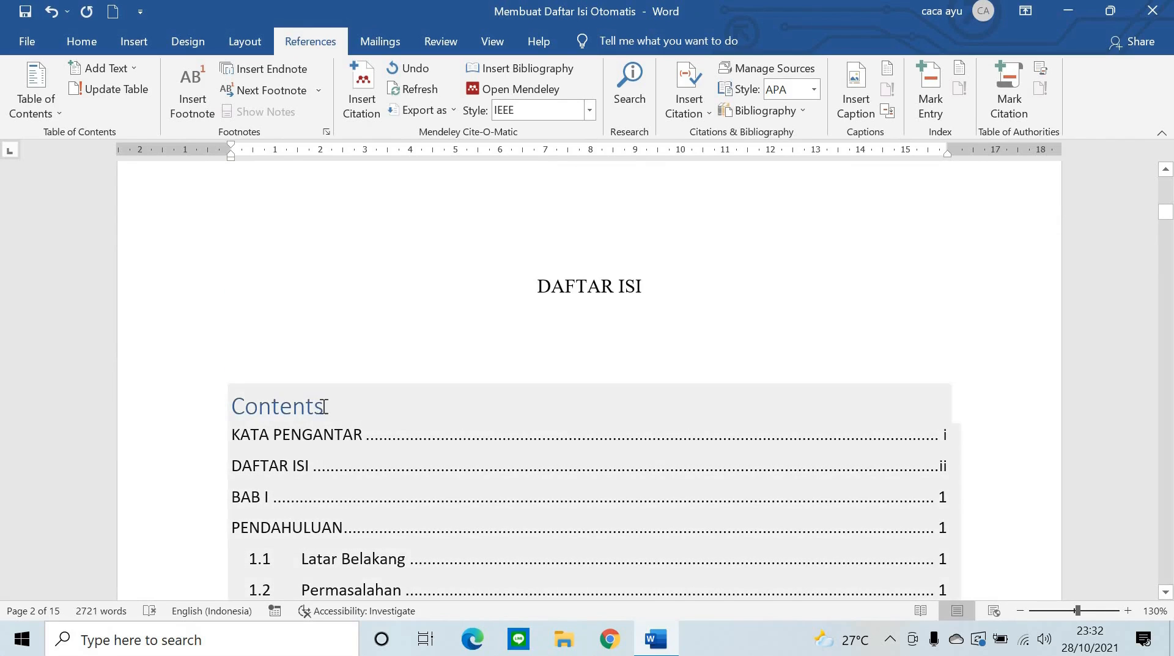
{"action": "left_click_drag", "start_coordinate": [322, 403], "coordinate": [222, 411]}
{"action": "key", "text": "Delete"}
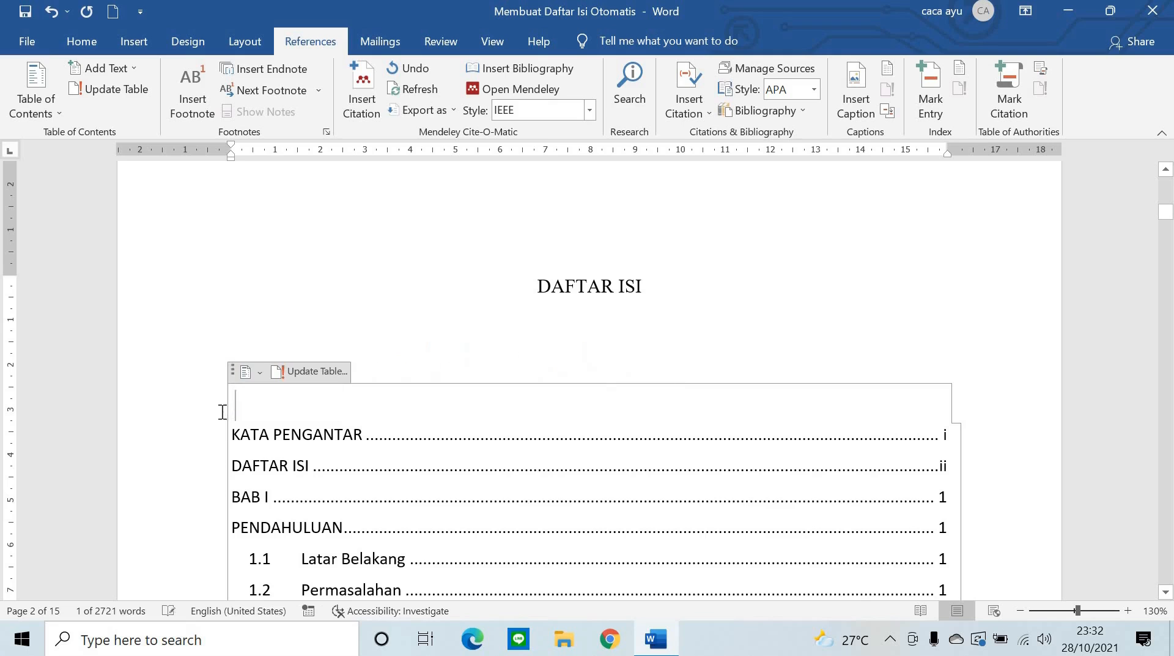
- Review the table of contents entries and clear the selection
{"action": "scroll", "coordinate": [856, 337], "scroll_direction": "down", "scroll_amount": 3}
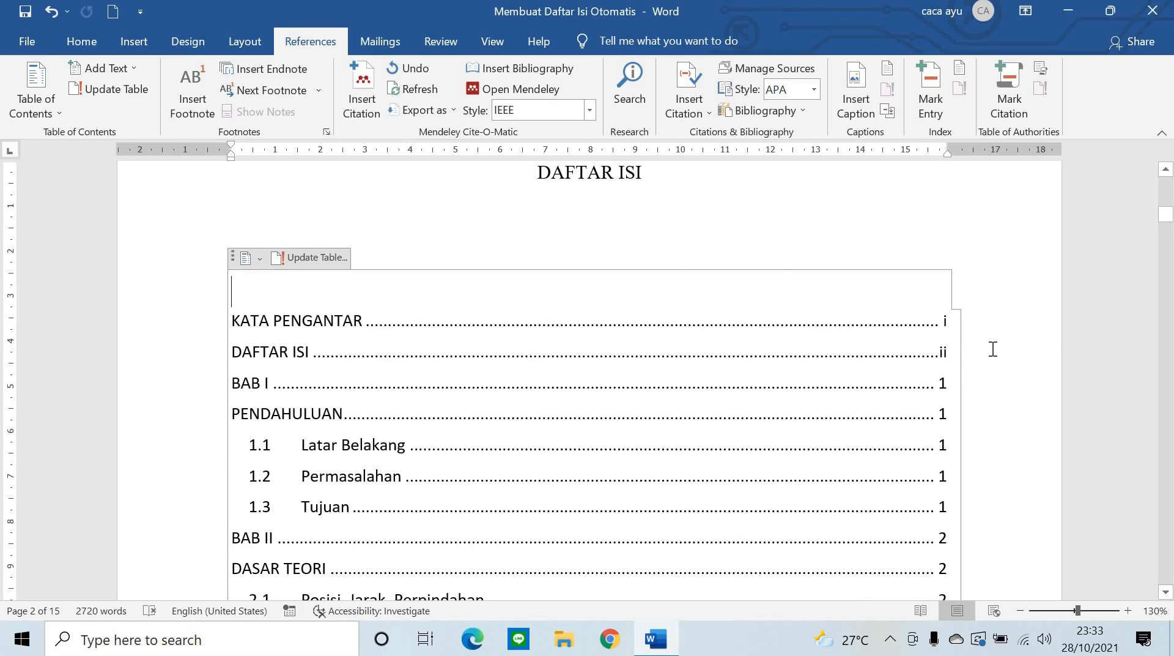
{"action": "key", "text": "ctrl+shift+End"}
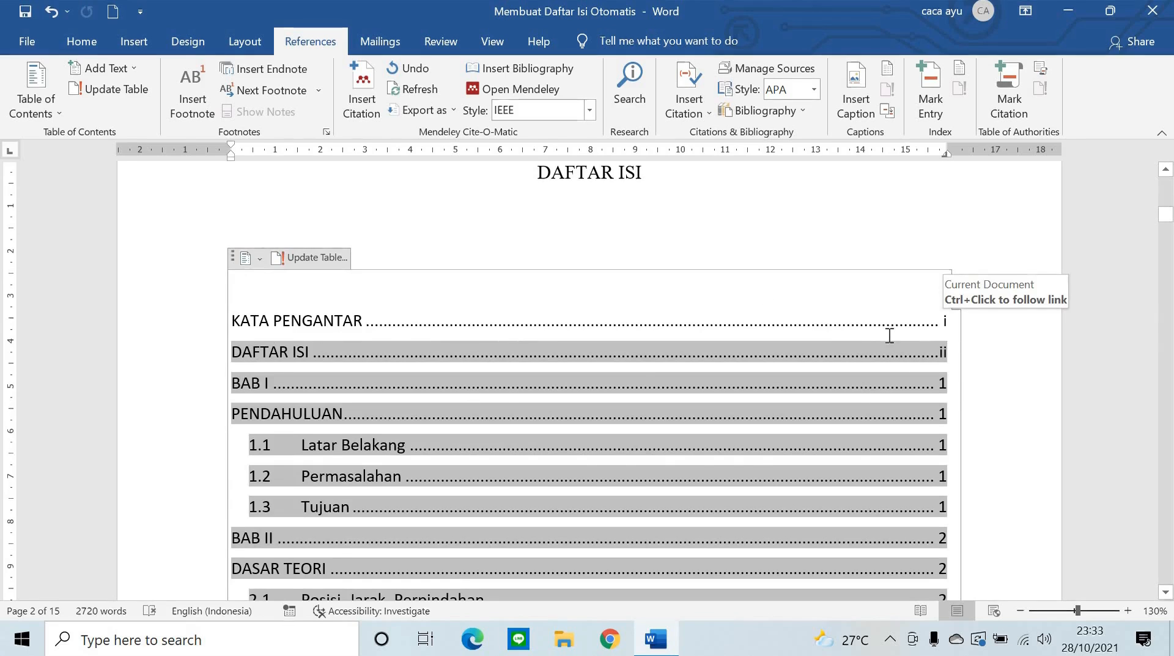
{"action": "scroll", "coordinate": [489, 387], "scroll_direction": "down", "scroll_amount": 3}
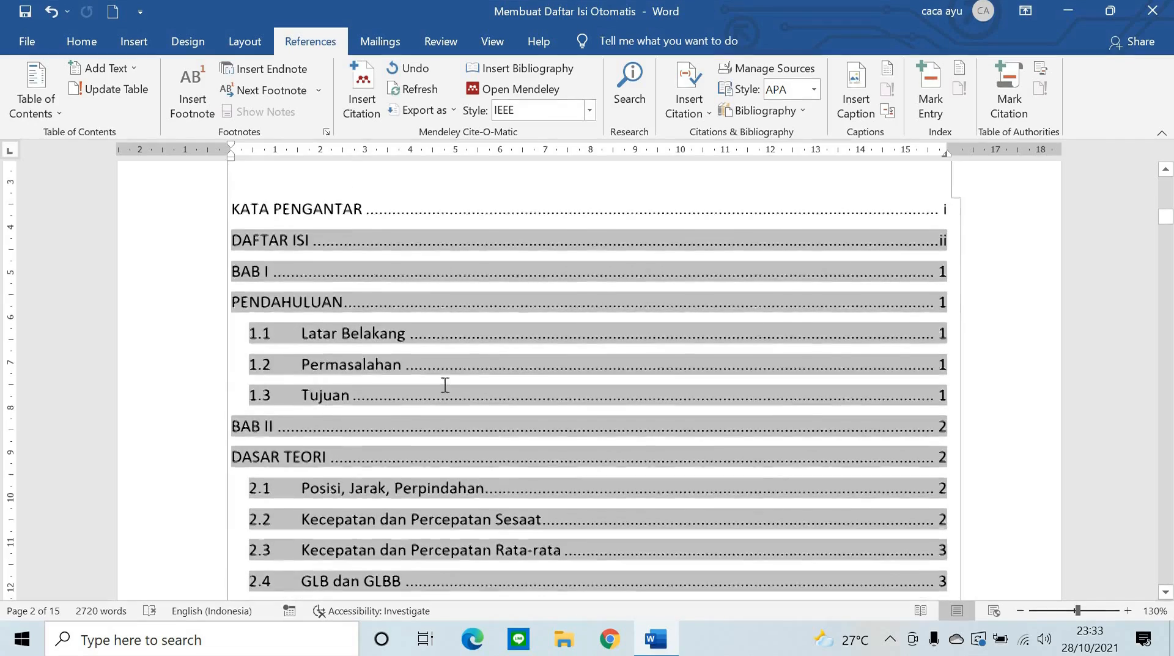
{"action": "scroll", "coordinate": [781, 361], "scroll_direction": "up", "scroll_amount": 3}
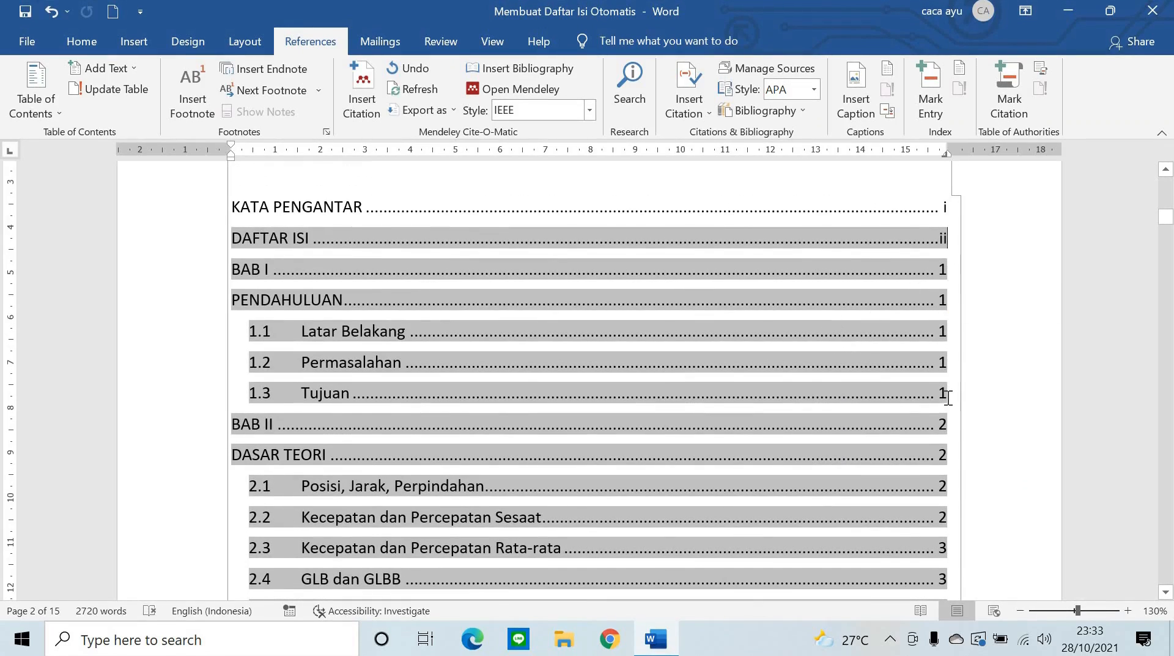
{"action": "scroll", "coordinate": [948, 398], "scroll_direction": "down", "scroll_amount": 3}
{"action": "scroll", "coordinate": [948, 397], "scroll_direction": "down", "scroll_amount": 15}
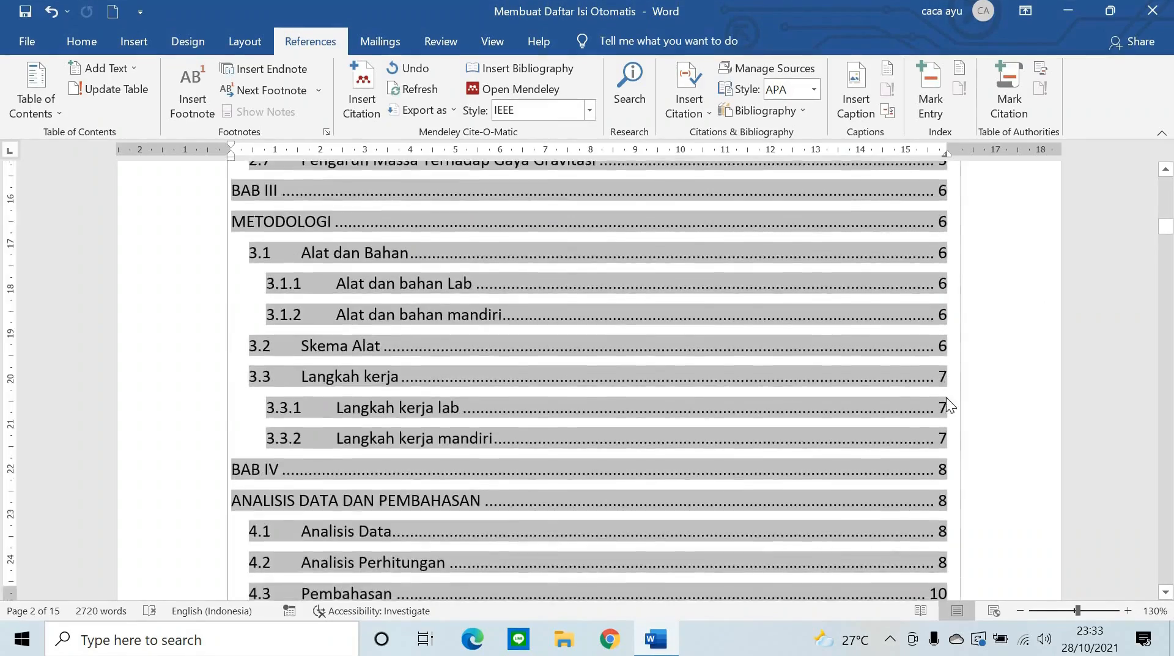
{"action": "scroll", "coordinate": [948, 398], "scroll_direction": "up", "scroll_amount": 15}
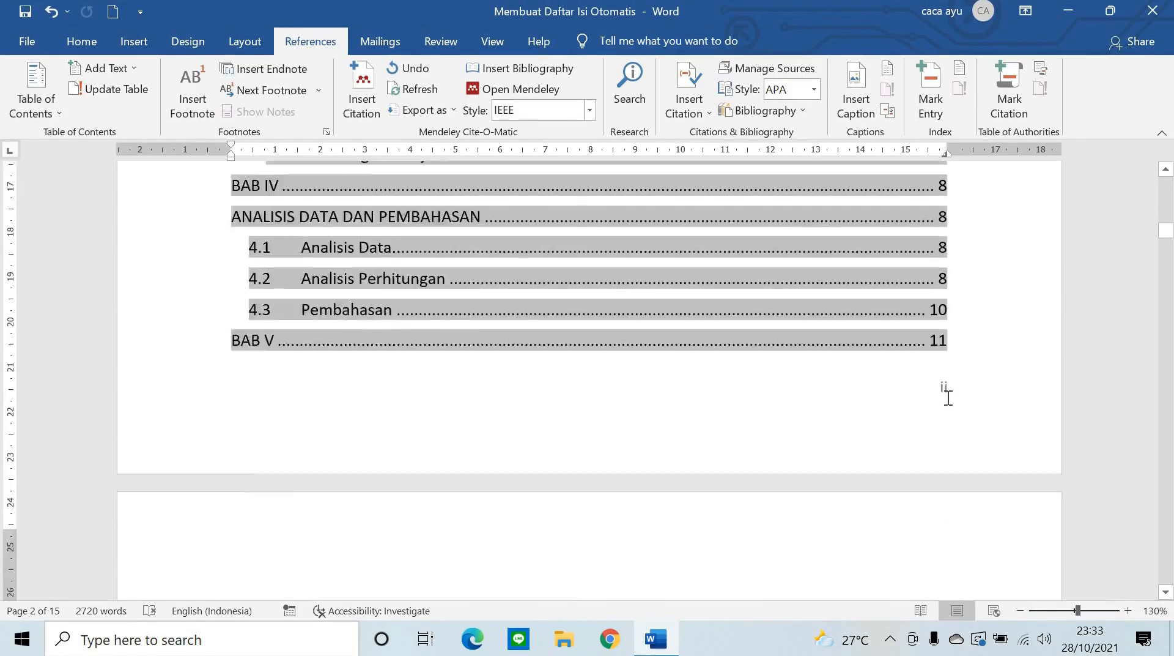
{"action": "scroll", "coordinate": [1028, 367], "scroll_direction": "up", "scroll_amount": 7}
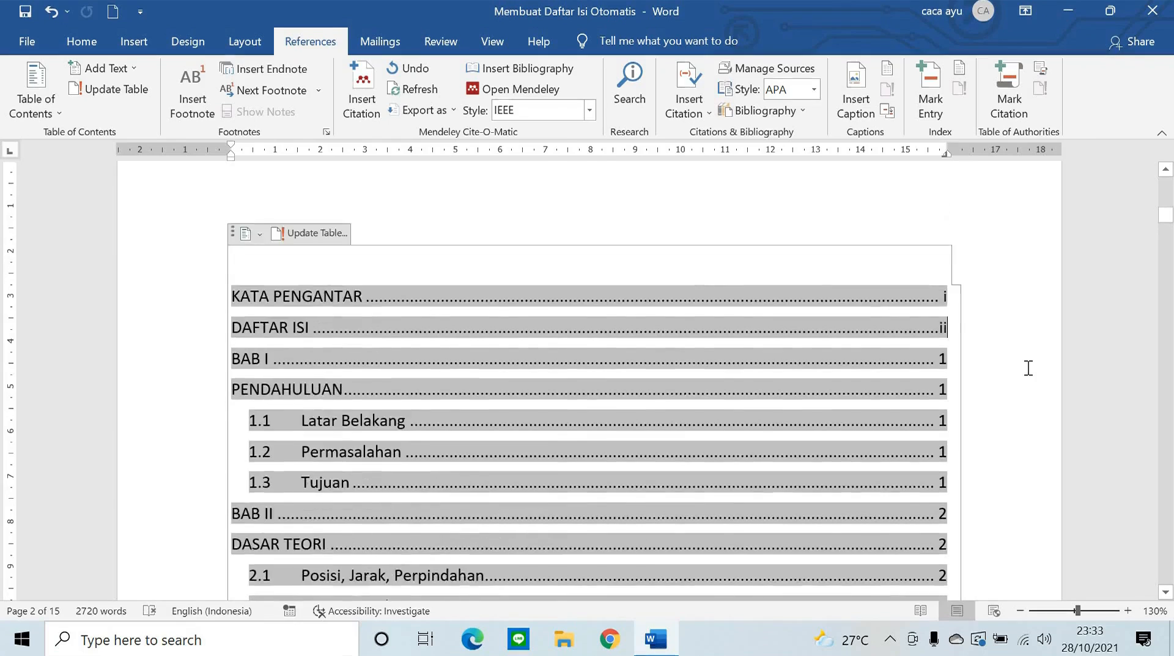
{"action": "scroll", "coordinate": [1028, 368], "scroll_direction": "up", "scroll_amount": 1}
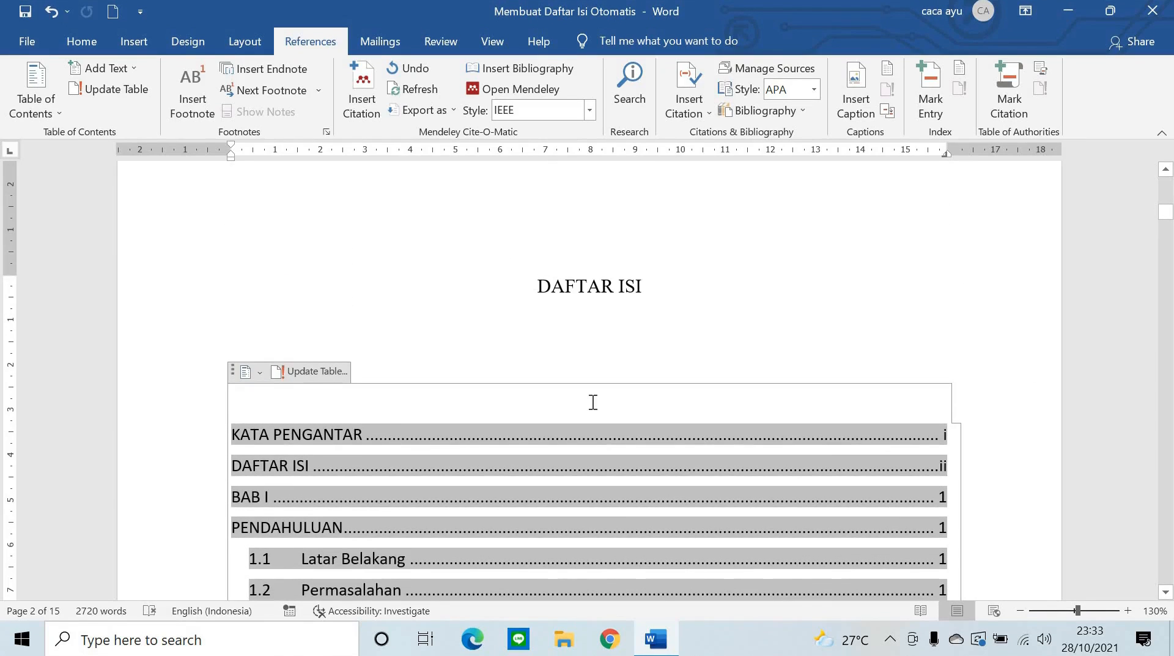
{"action": "left_click", "coordinate": [605, 361]}
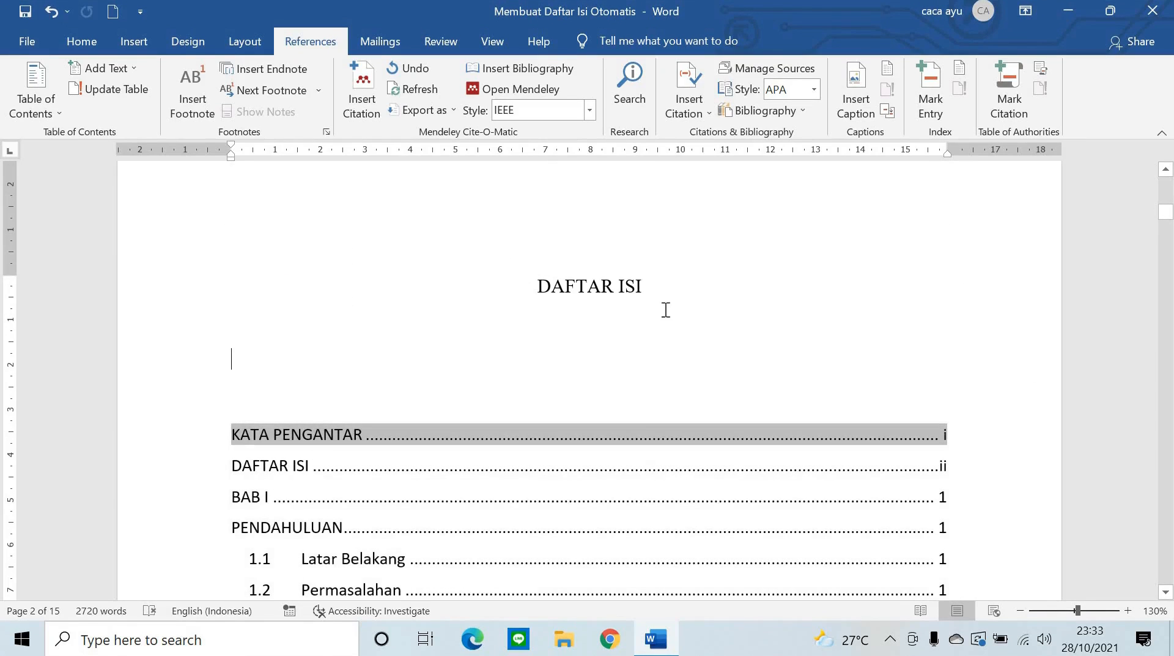
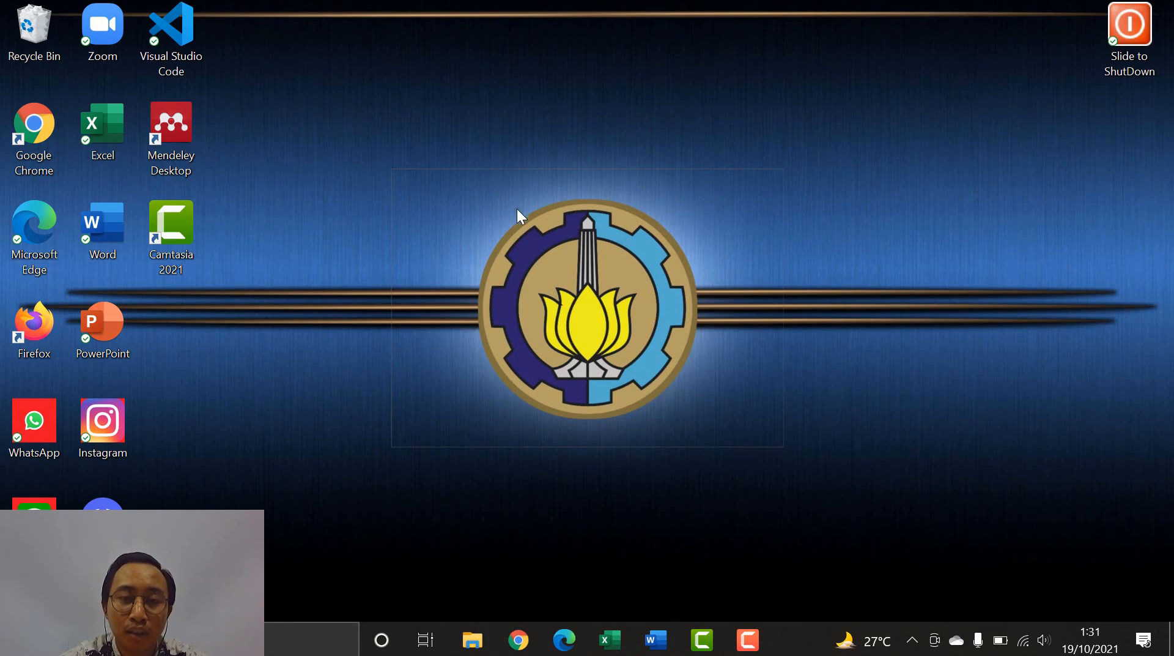
- Bring up the Daftar Nama Undangan workbook and check its Salutation, Nama and Alamat headers
{"action": "left_click", "coordinate": [612, 630]}
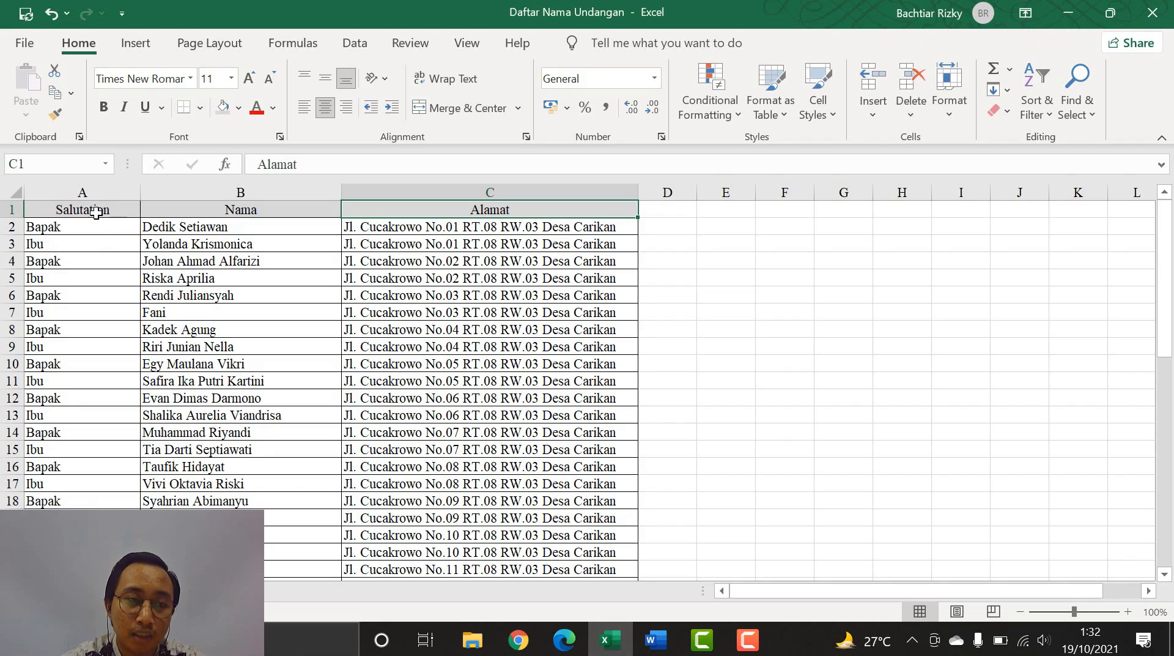
{"action": "left_click", "coordinate": [96, 212]}
{"action": "left_click", "coordinate": [227, 214]}
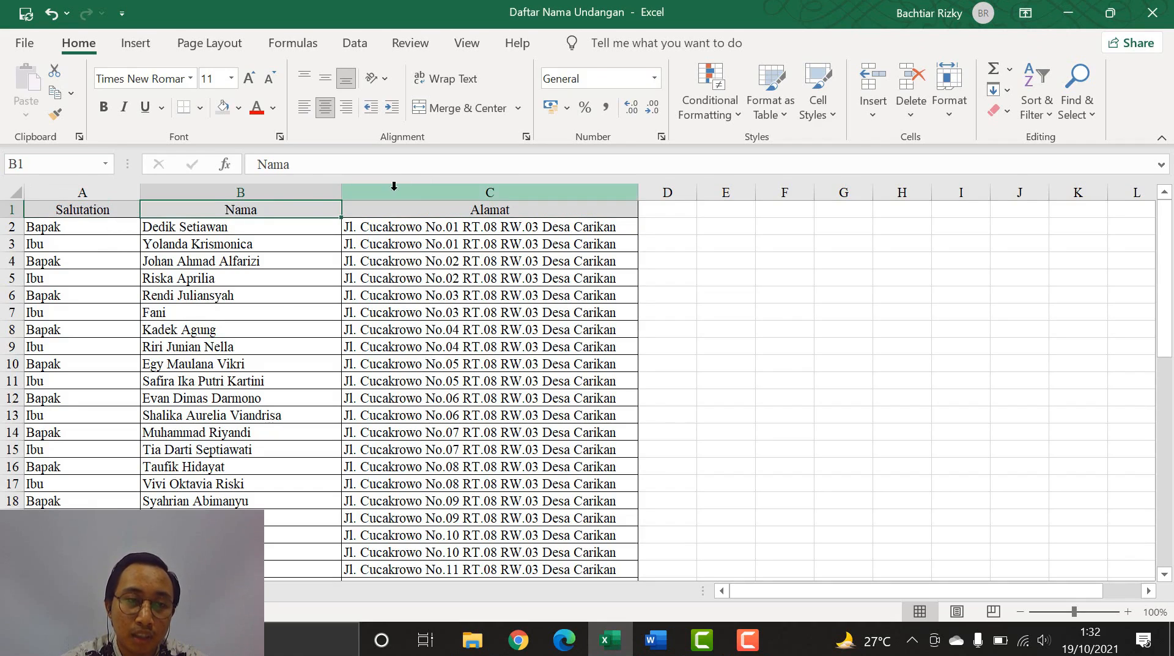
{"action": "left_click", "coordinate": [419, 208]}
- Scroll through the guest list, save the workbook, and return to the Format Undangan letter
{"action": "scroll", "coordinate": [209, 306], "scroll_direction": "down", "scroll_amount": 10}
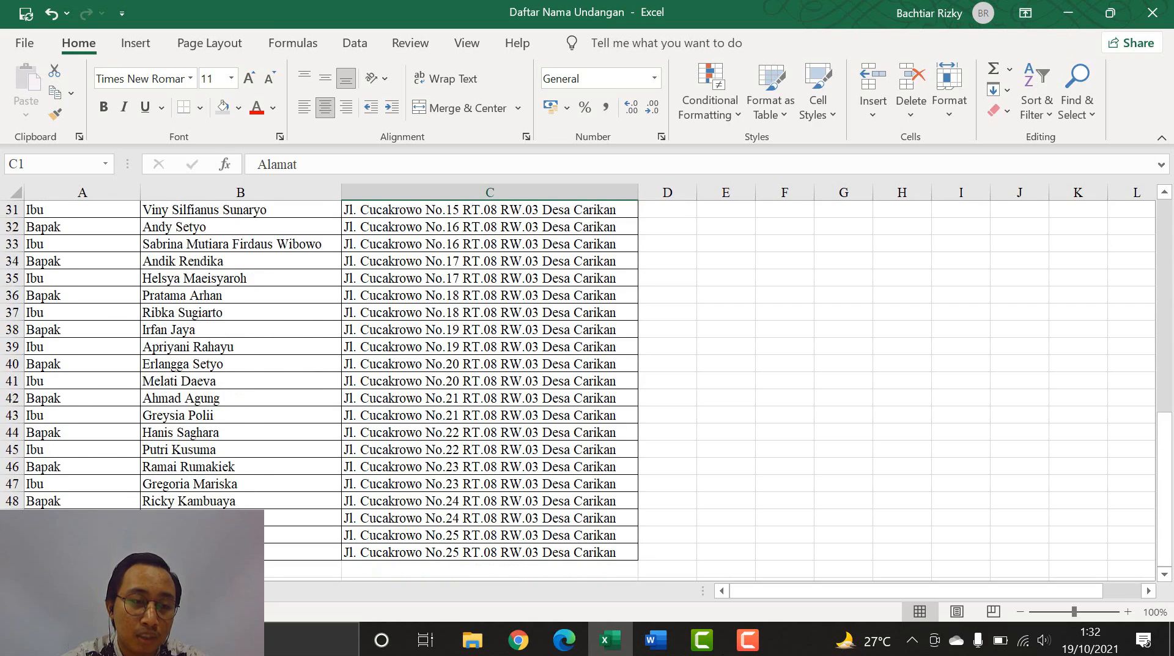
{"action": "scroll", "coordinate": [87, 477], "scroll_direction": "up", "scroll_amount": 10}
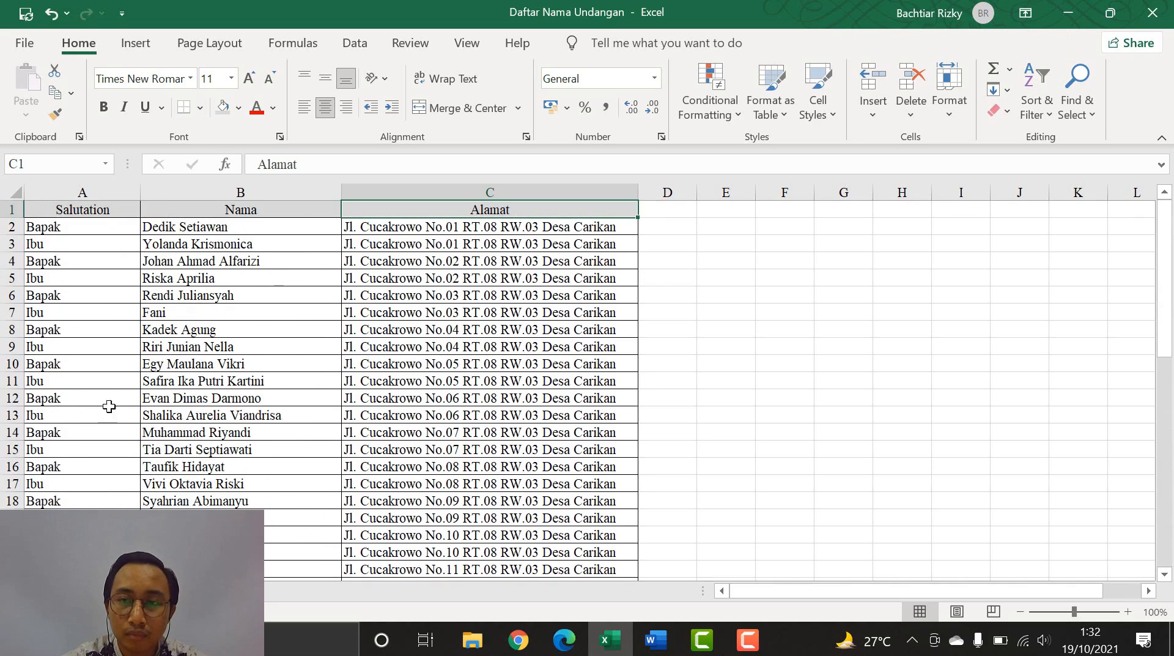
{"action": "left_click", "coordinate": [26, 14]}
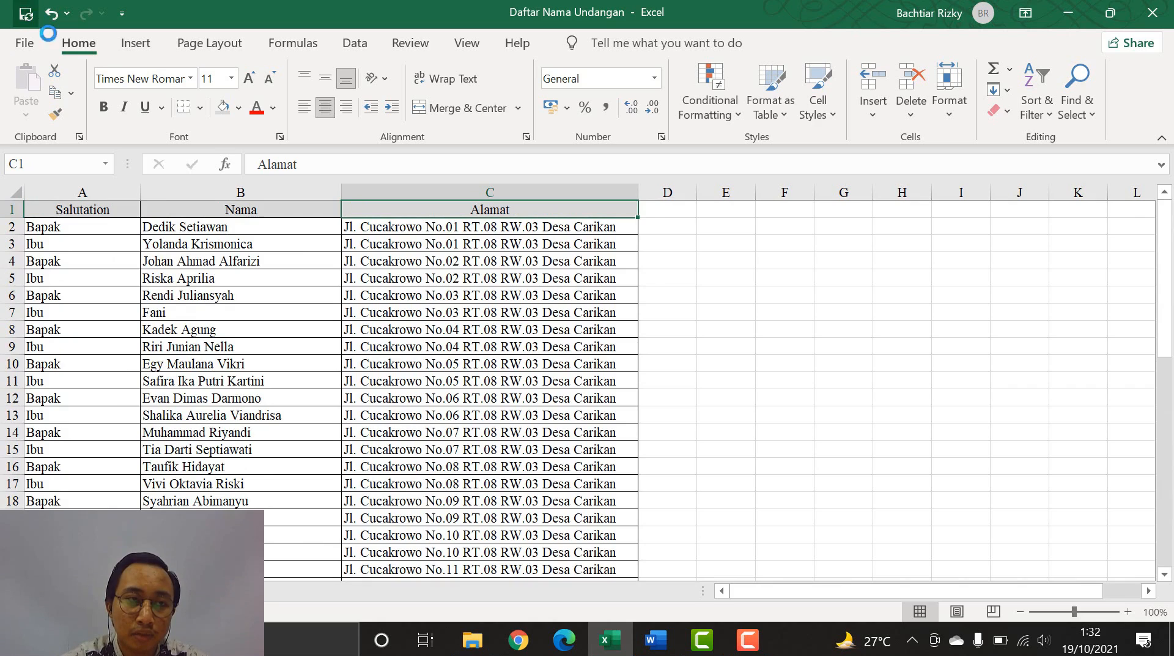
{"action": "left_click", "coordinate": [654, 649]}
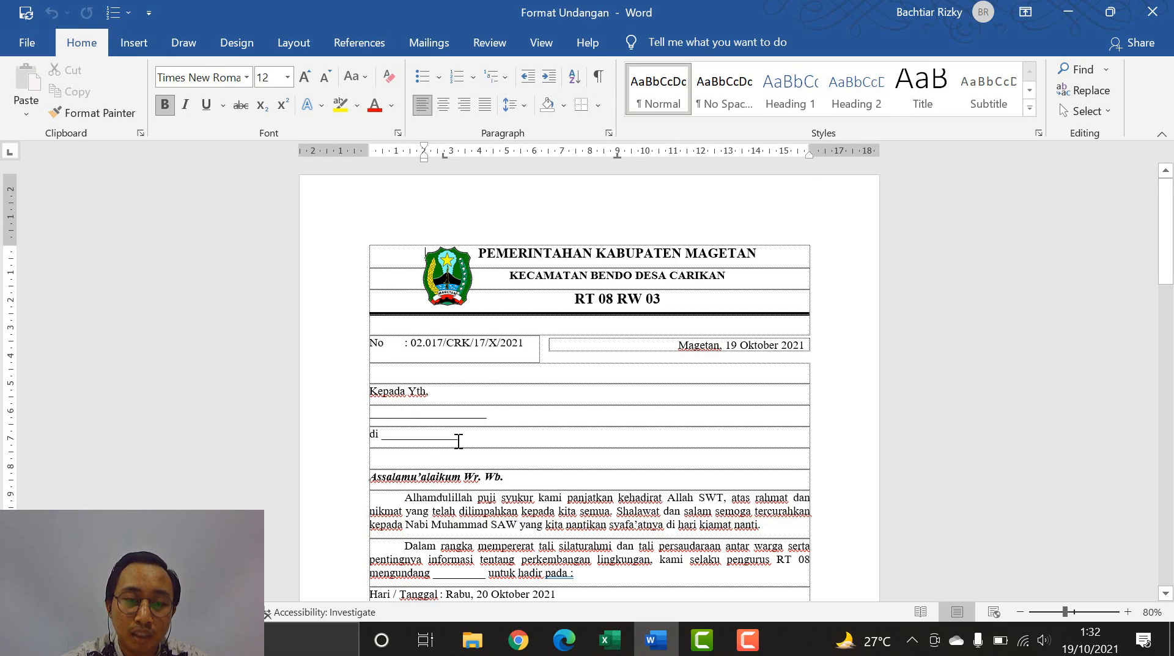
- Run the Step-by-Step Mail Merge Wizard with Letters as the type and the current document as the letter
{"action": "scroll", "coordinate": [457, 437], "scroll_direction": "down", "scroll_amount": 1}
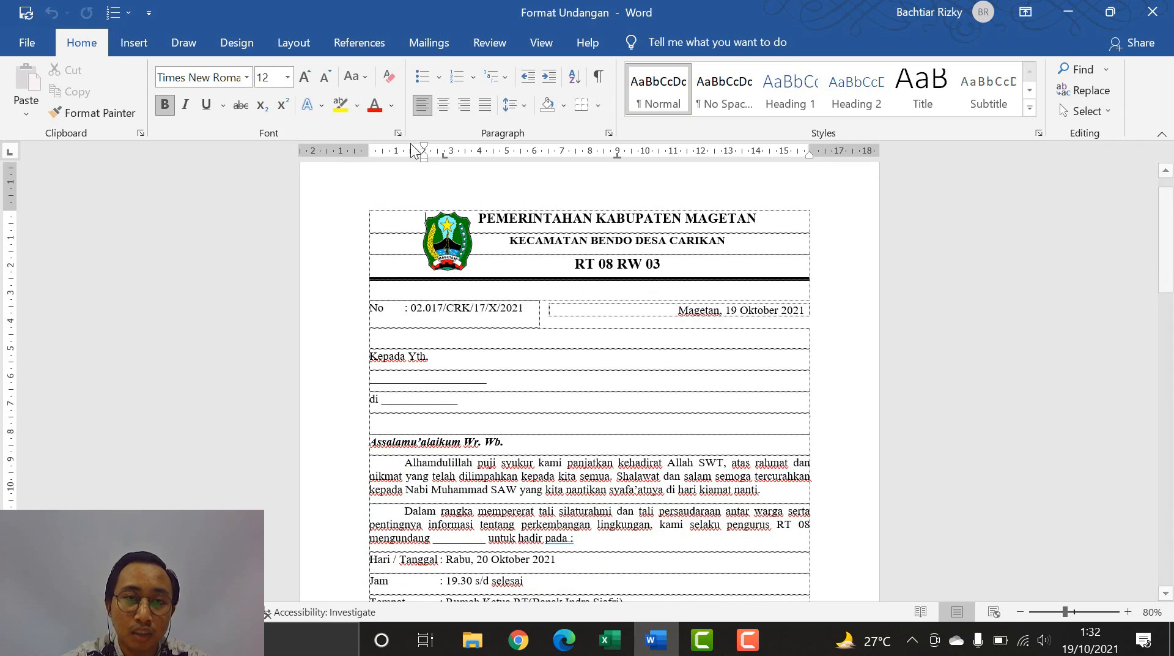
{"action": "left_click", "coordinate": [423, 47]}
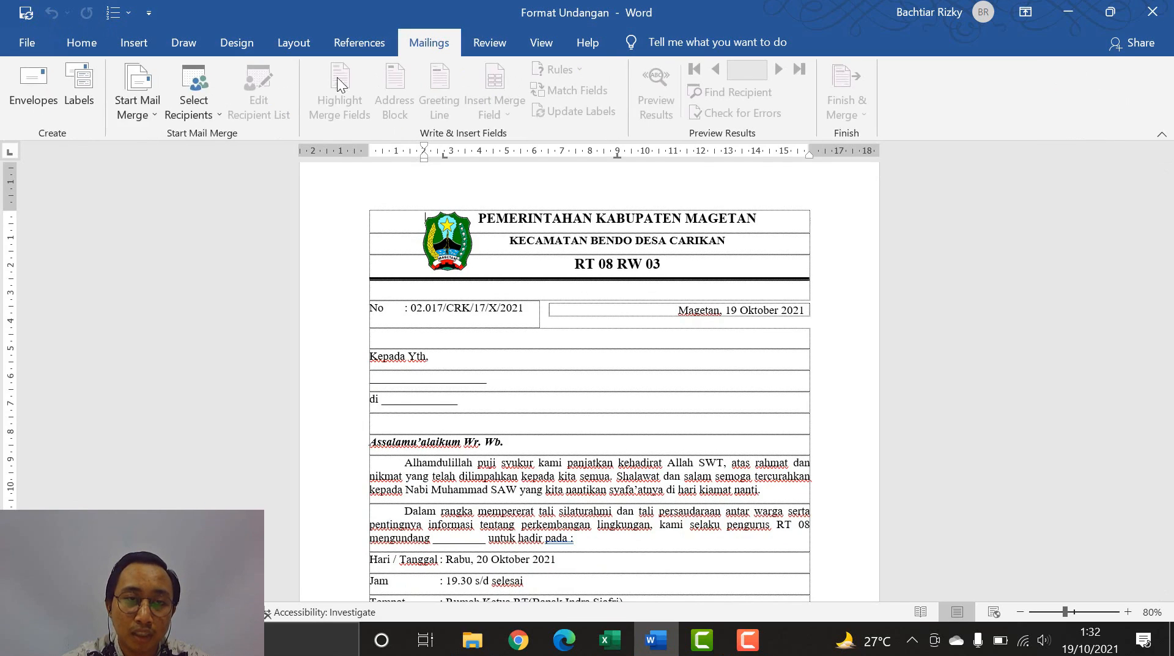
{"action": "left_click", "coordinate": [147, 103]}
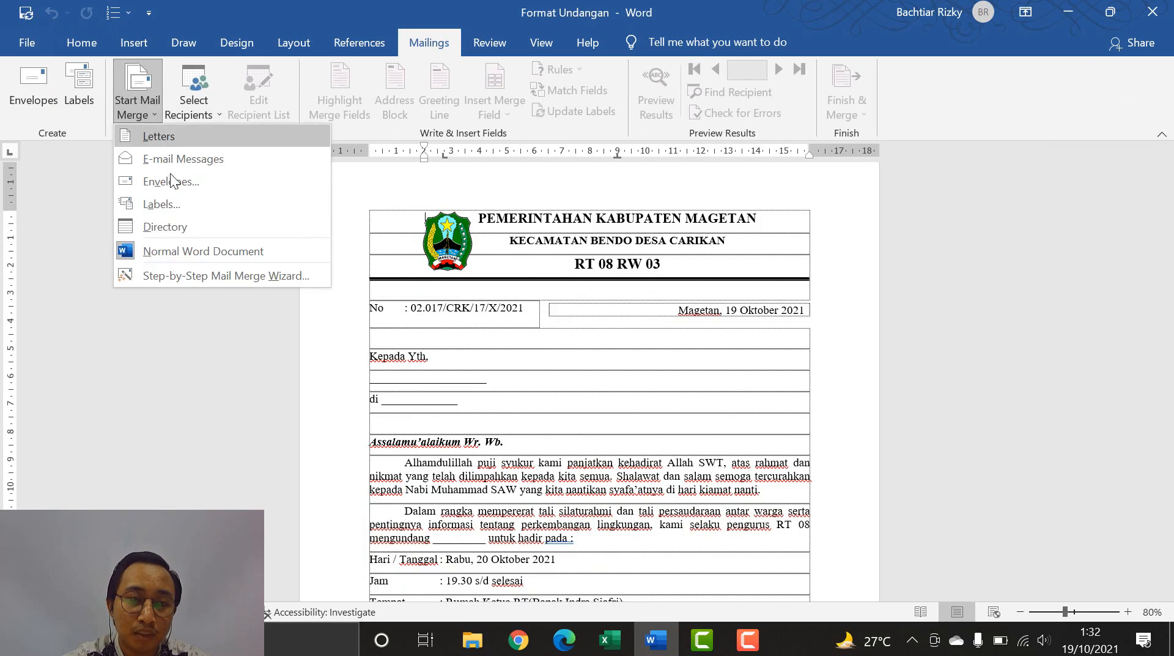
{"action": "left_click", "coordinate": [193, 277]}
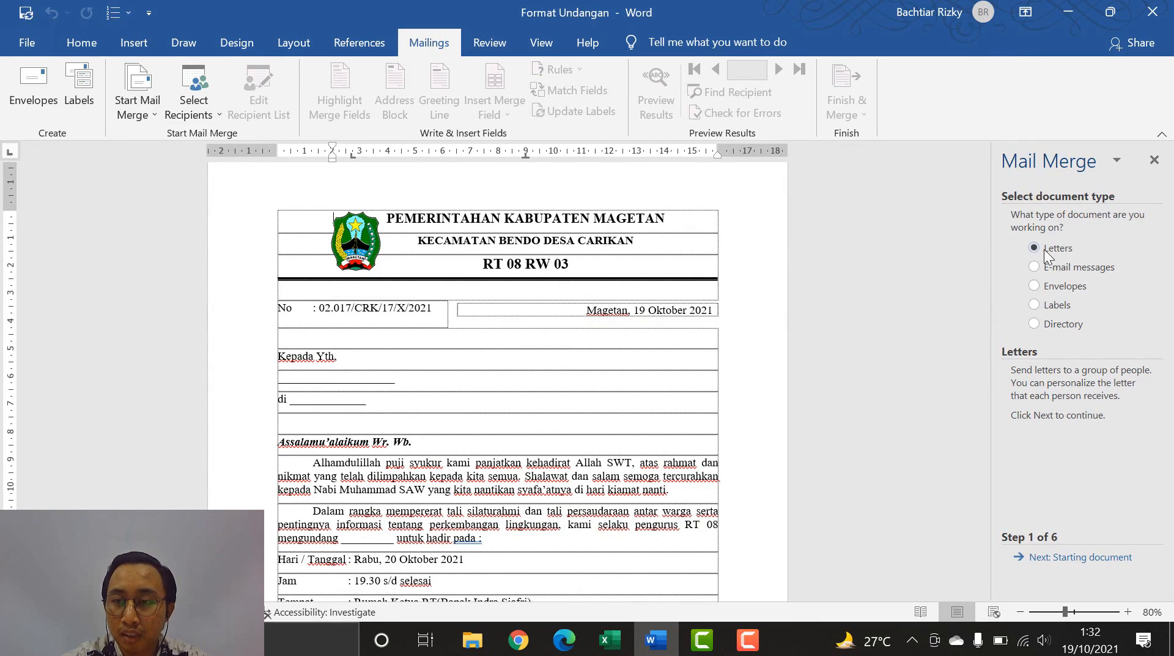
{"action": "left_click", "coordinate": [1056, 559]}
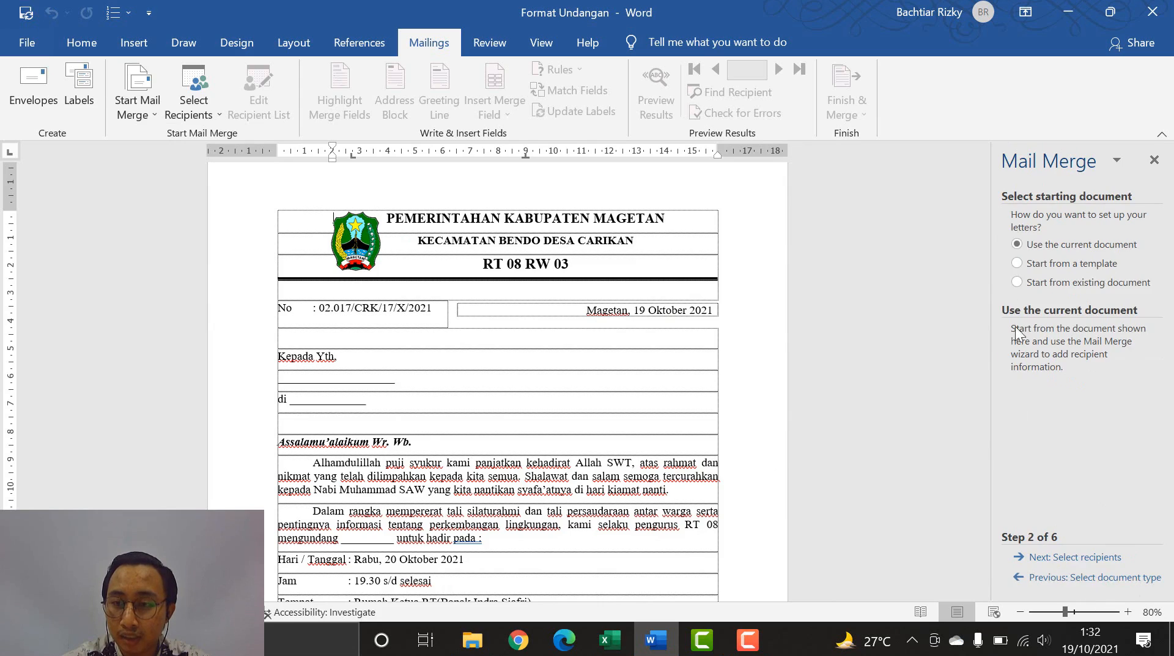
{"action": "left_click", "coordinate": [1034, 246]}
{"action": "left_click", "coordinate": [1057, 557]}
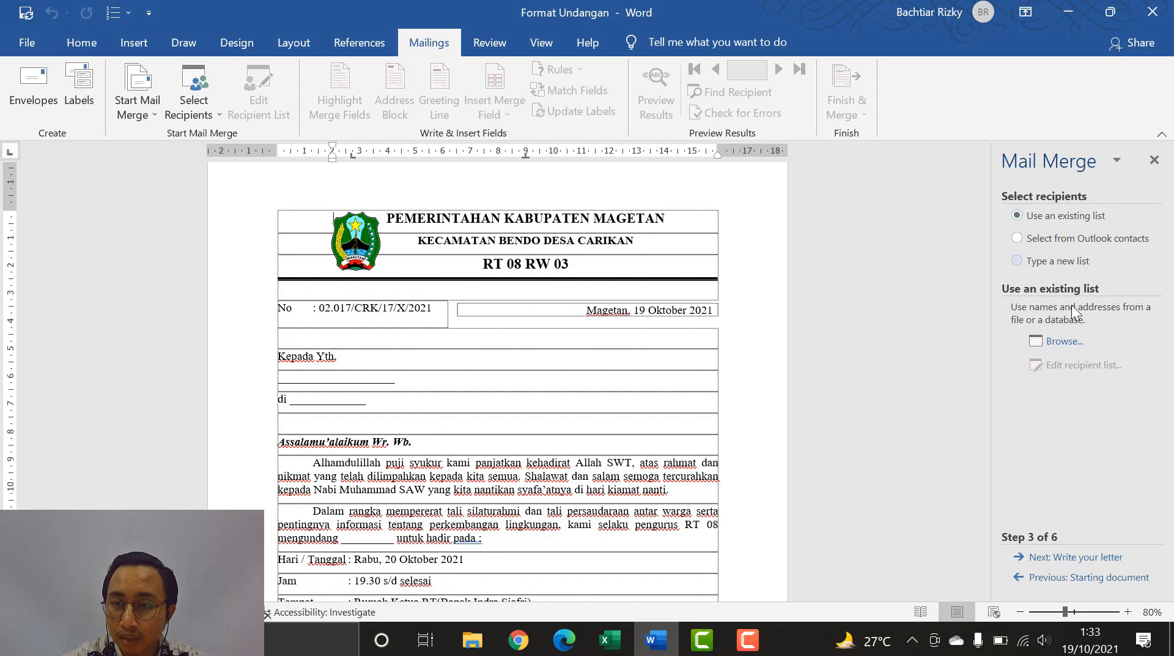
- Choose Sheet1$ of the Daftar Nama Undangan workbook in Documents as the recipient list
{"action": "left_click", "coordinate": [1056, 343]}
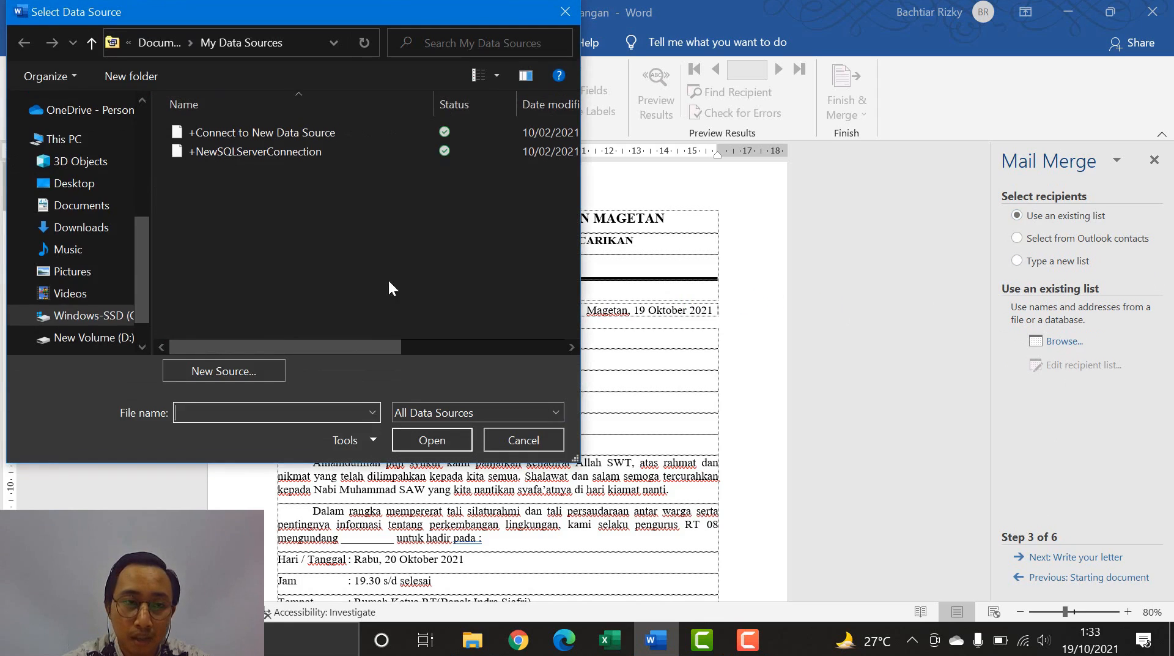
{"action": "left_click", "coordinate": [73, 208]}
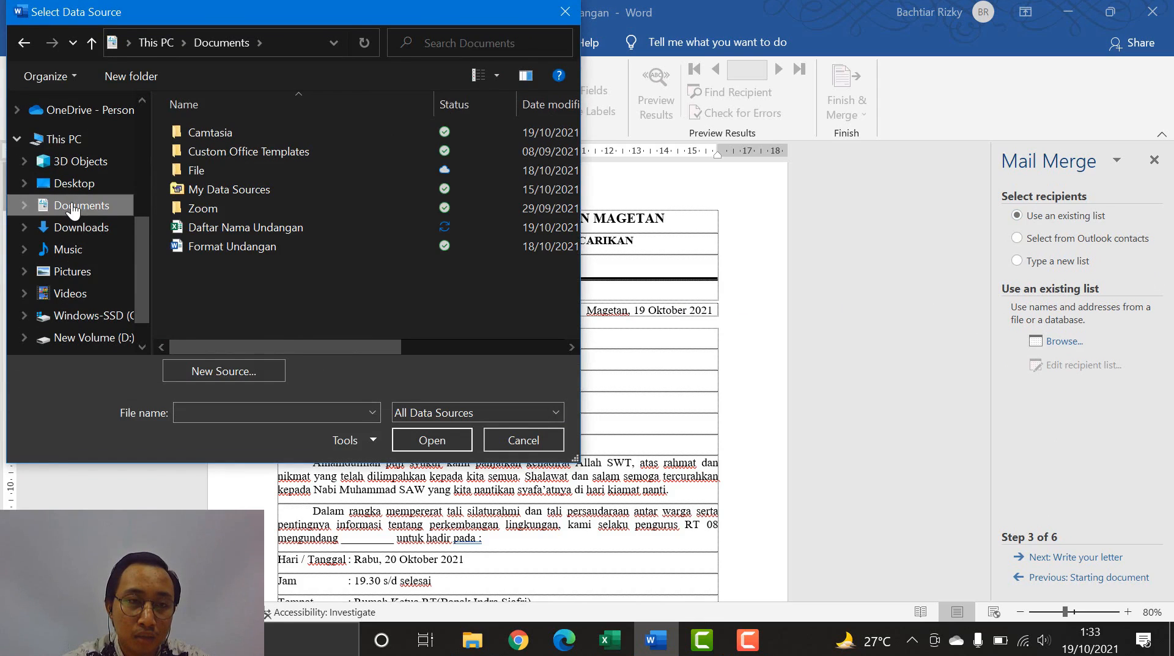
{"action": "left_click", "coordinate": [200, 227]}
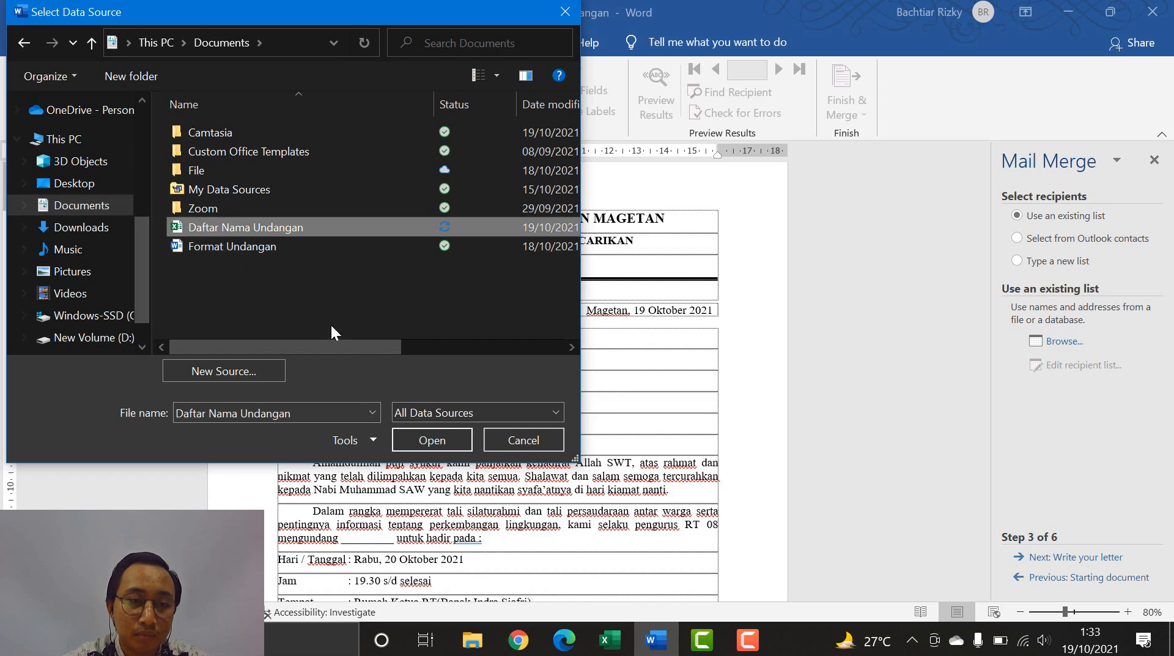
{"action": "left_click", "coordinate": [427, 441]}
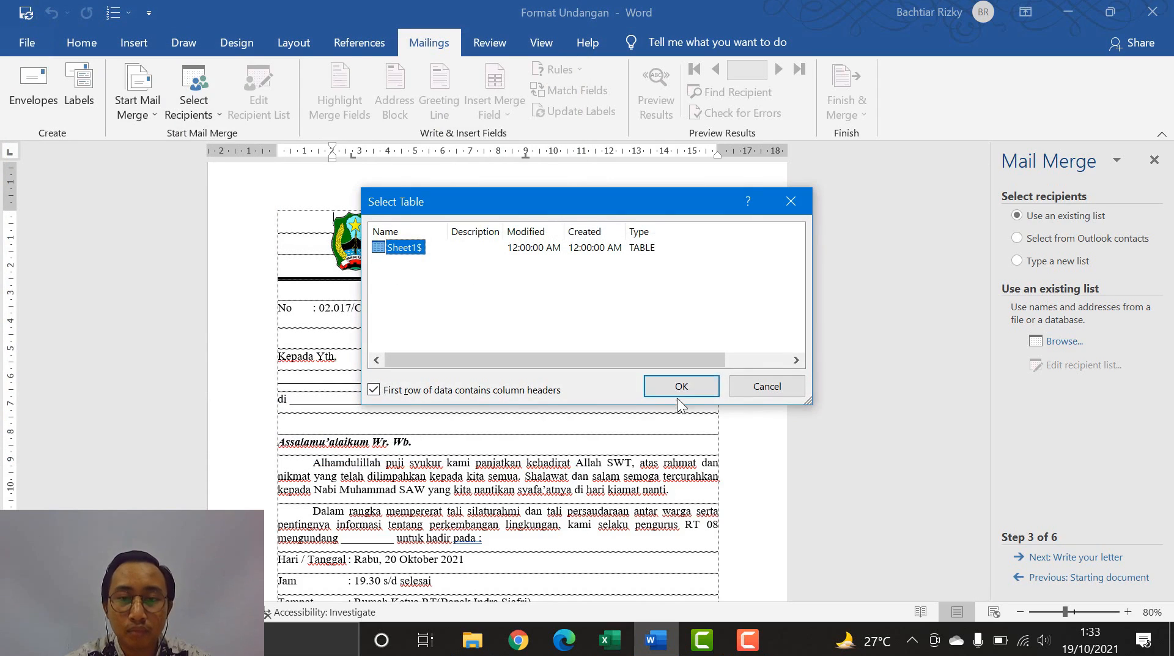
{"action": "left_click", "coordinate": [677, 395]}
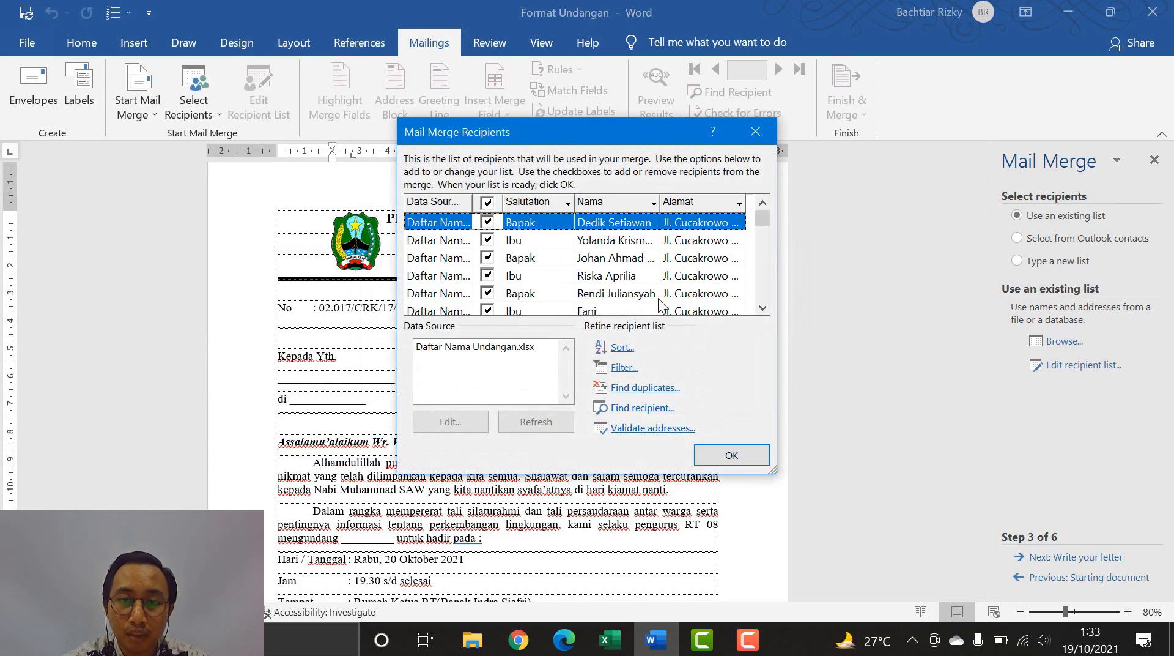
- Review and accept all recipients, then close the mail merge wizard pane
{"action": "scroll", "coordinate": [608, 248], "scroll_direction": "down", "scroll_amount": 3}
{"action": "scroll", "coordinate": [607, 248], "scroll_direction": "up", "scroll_amount": 3}
{"action": "scroll", "coordinate": [607, 251], "scroll_direction": "down", "scroll_amount": 6}
{"action": "scroll", "coordinate": [631, 299], "scroll_direction": "up", "scroll_amount": 6}
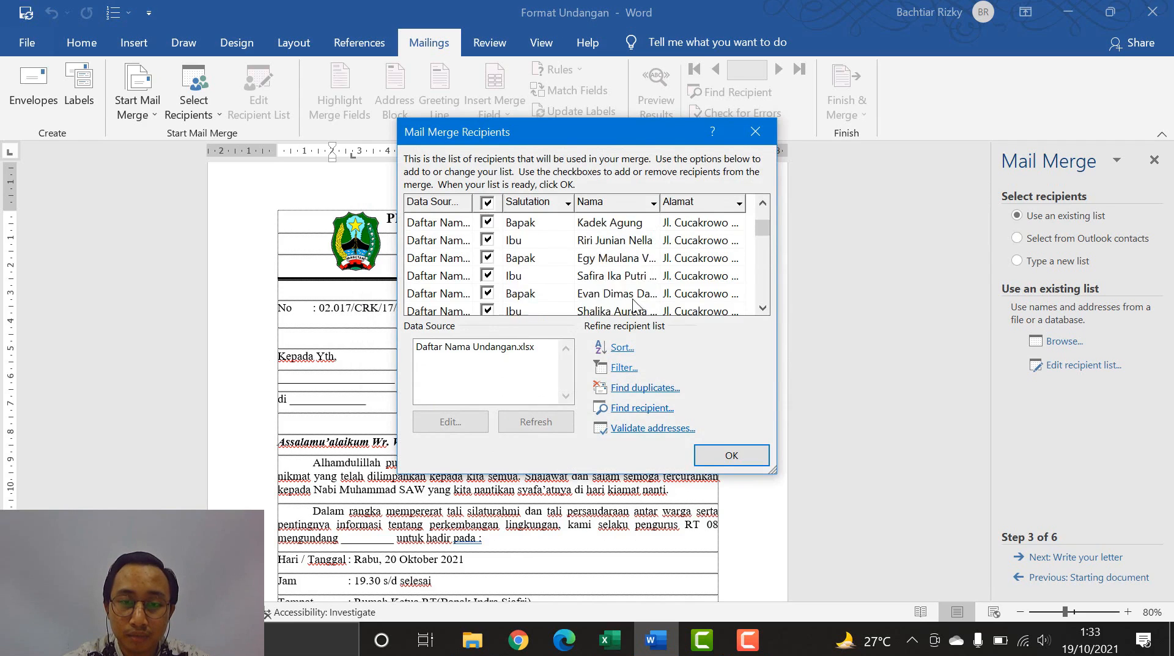
{"action": "left_click", "coordinate": [732, 455]}
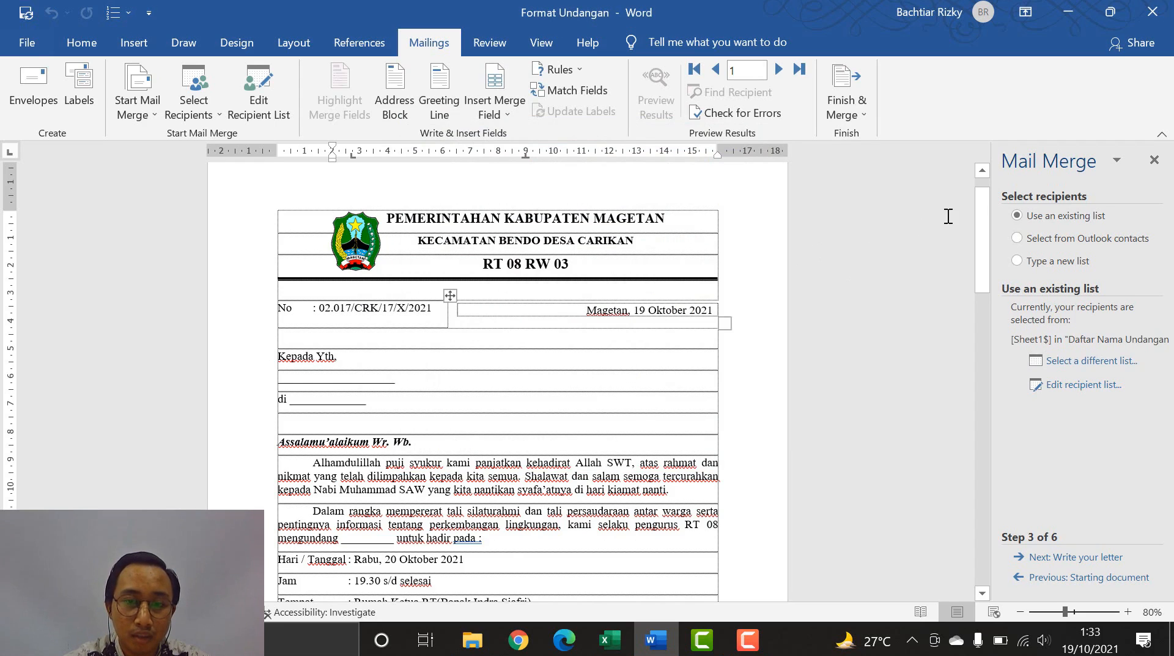
{"action": "left_click", "coordinate": [1153, 160]}
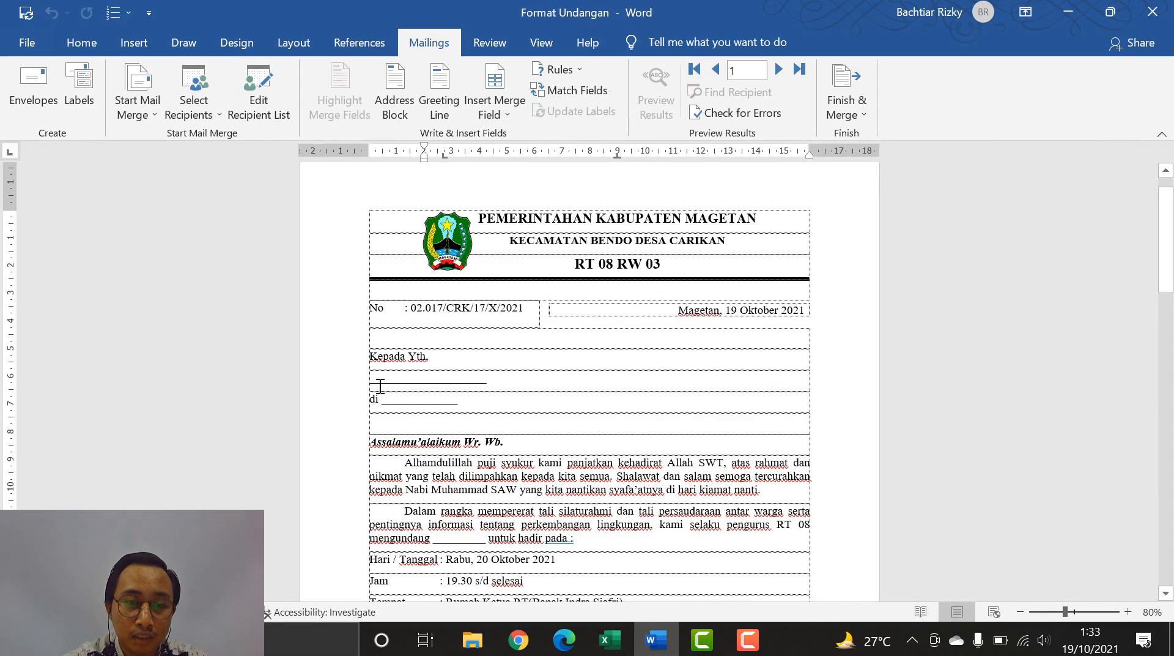
- Replace the blank under Kepada Yth. with the «Salutation» «Nama» fields and start a new line
{"action": "left_click_drag", "start_coordinate": [371, 379], "coordinate": [485, 381]}
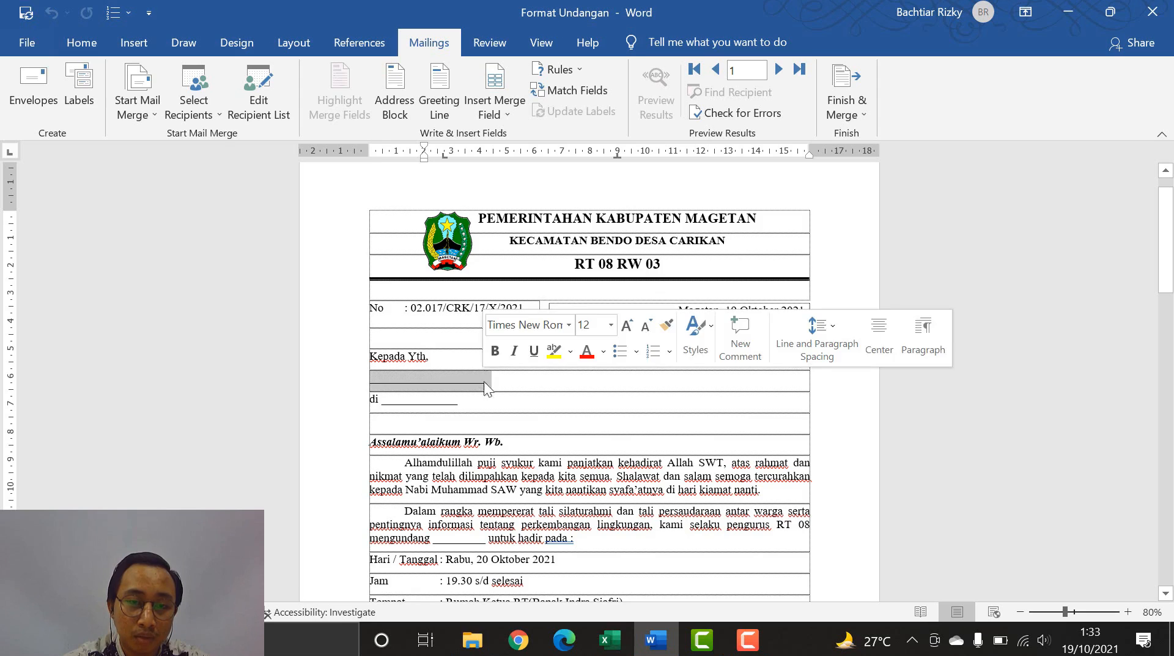
{"action": "left_click", "coordinate": [505, 113]}
{"action": "left_click", "coordinate": [505, 130]}
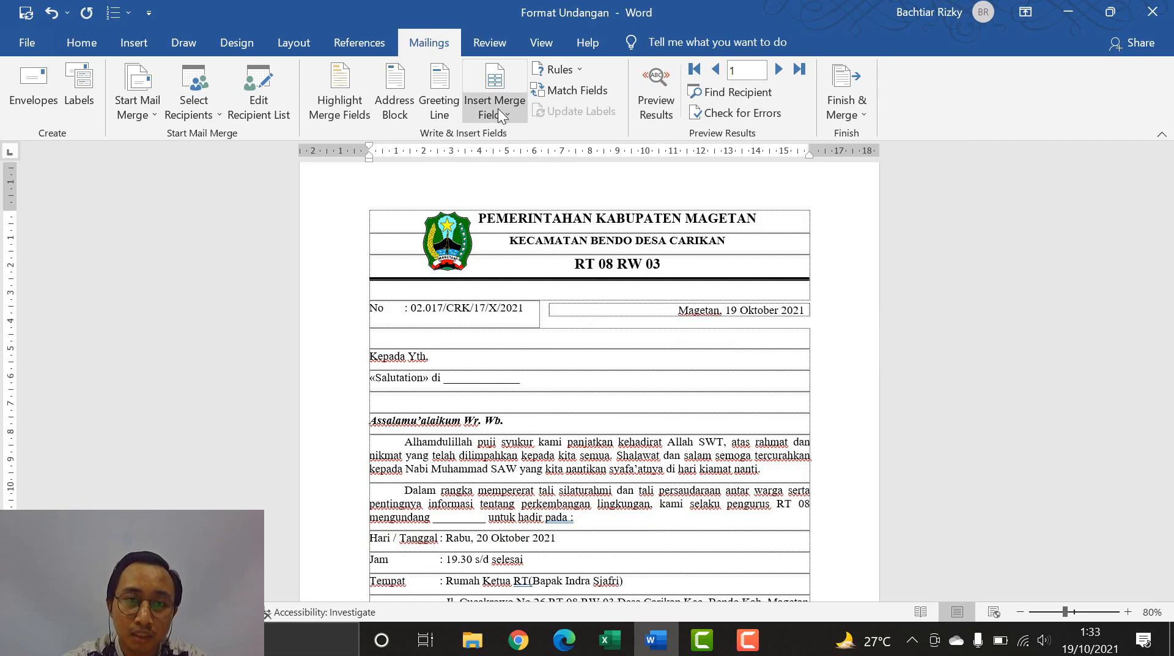
{"action": "left_click", "coordinate": [497, 112]}
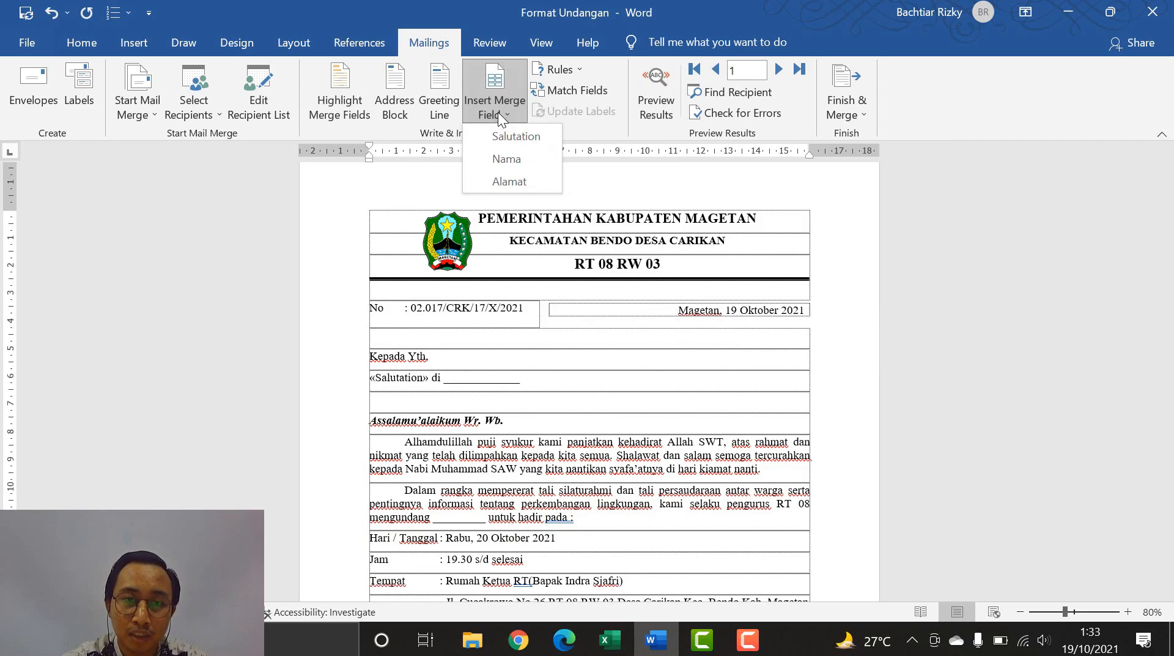
{"action": "left_click", "coordinate": [507, 159]}
{"action": "key", "text": "Return"}
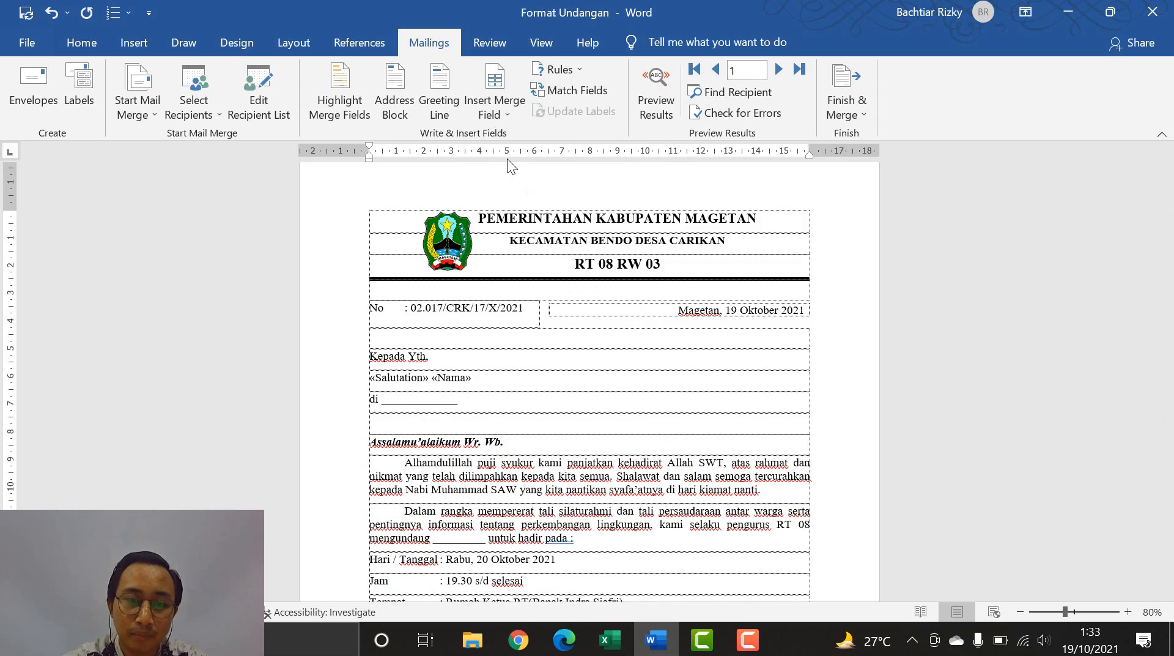
- Insert the «Alamat» merge field after 'di'
{"action": "left_click_drag", "start_coordinate": [383, 403], "coordinate": [456, 405]}
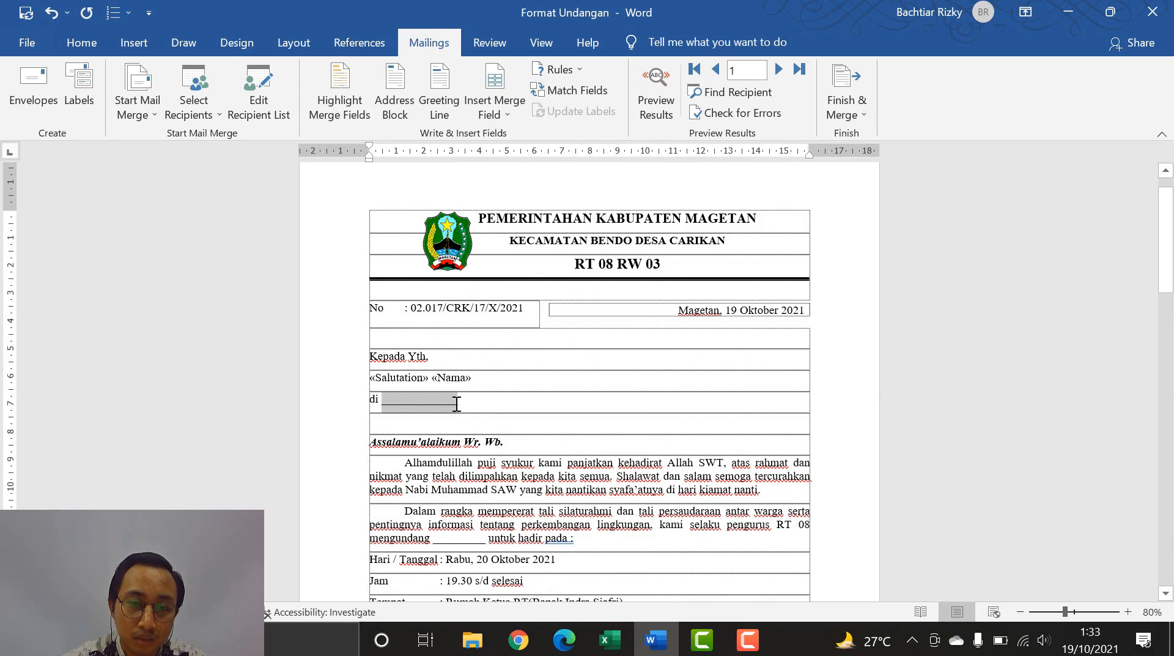
{"action": "left_click", "coordinate": [485, 115]}
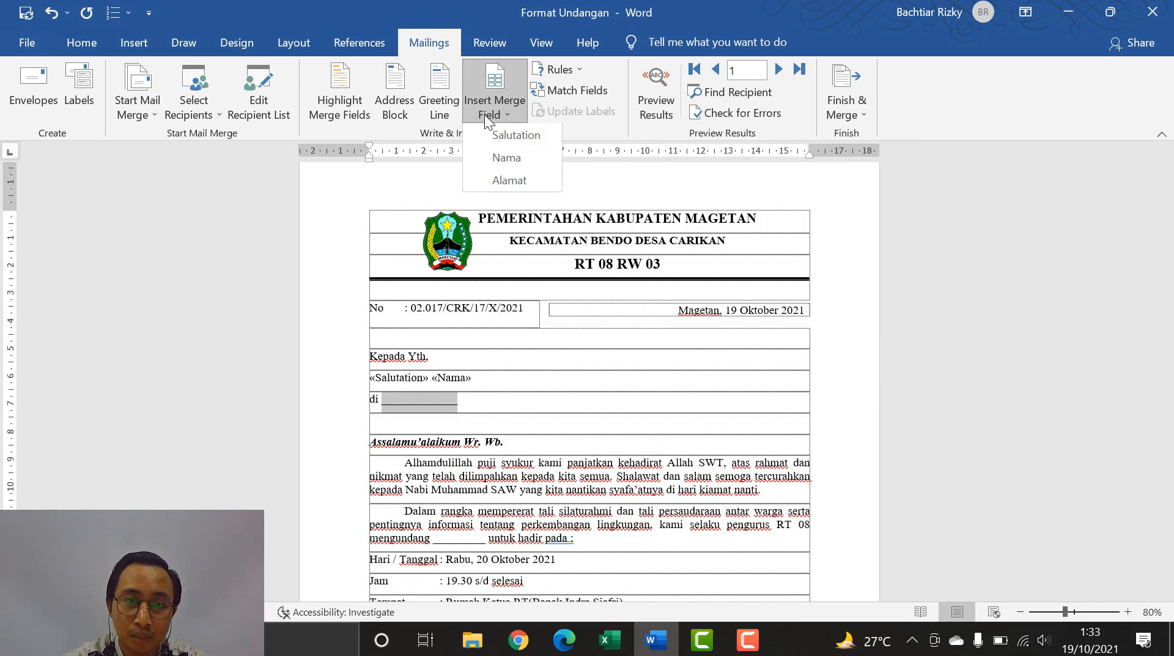
{"action": "left_click", "coordinate": [512, 181]}
{"action": "scroll", "coordinate": [469, 333], "scroll_direction": "down", "scroll_amount": 3}
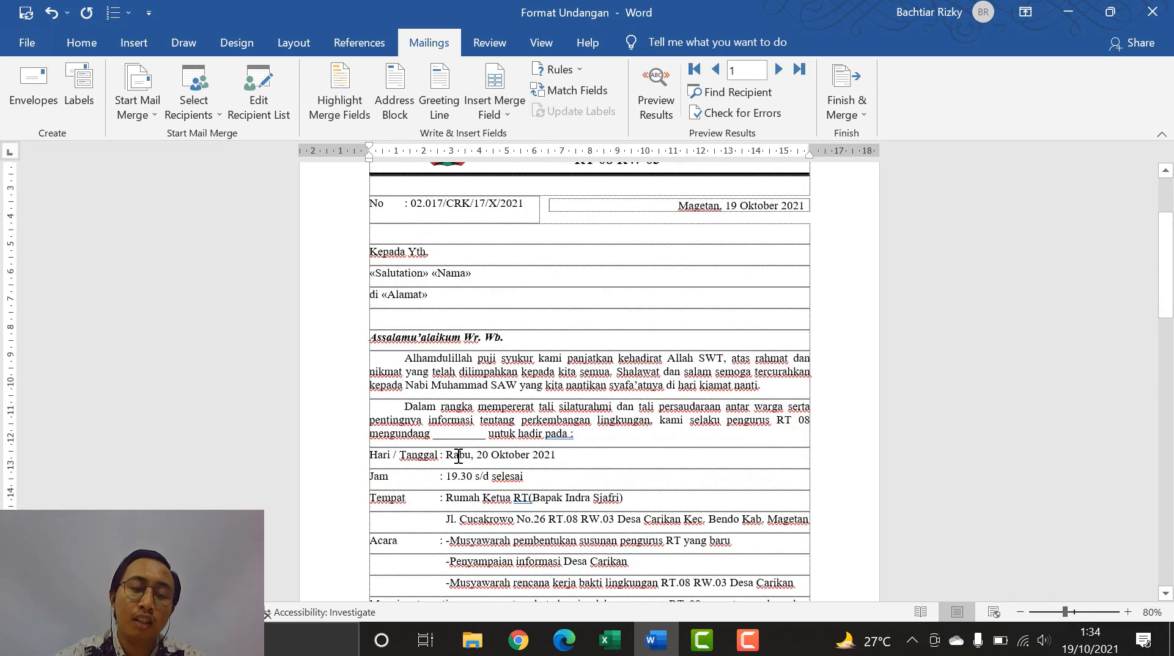
- Insert «Salutation» «Nama» after 'mengundang' and preview the letter with the first recipient's data
{"action": "left_click_drag", "start_coordinate": [434, 436], "coordinate": [485, 435]}
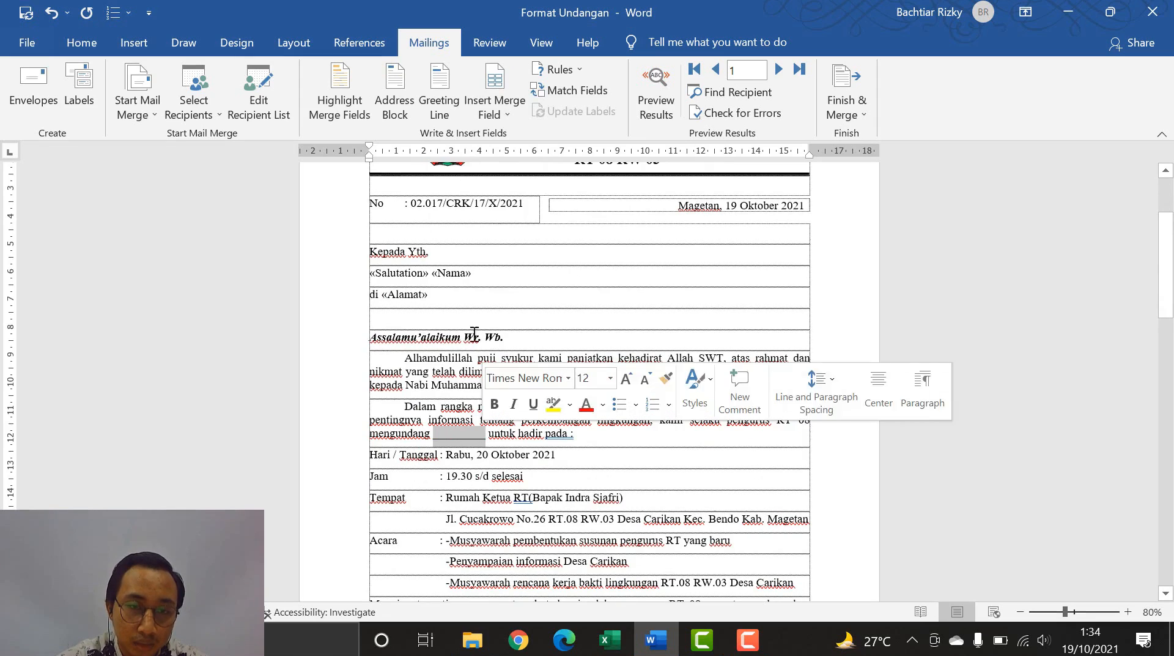
{"action": "left_click", "coordinate": [505, 118]}
{"action": "left_click", "coordinate": [513, 135]}
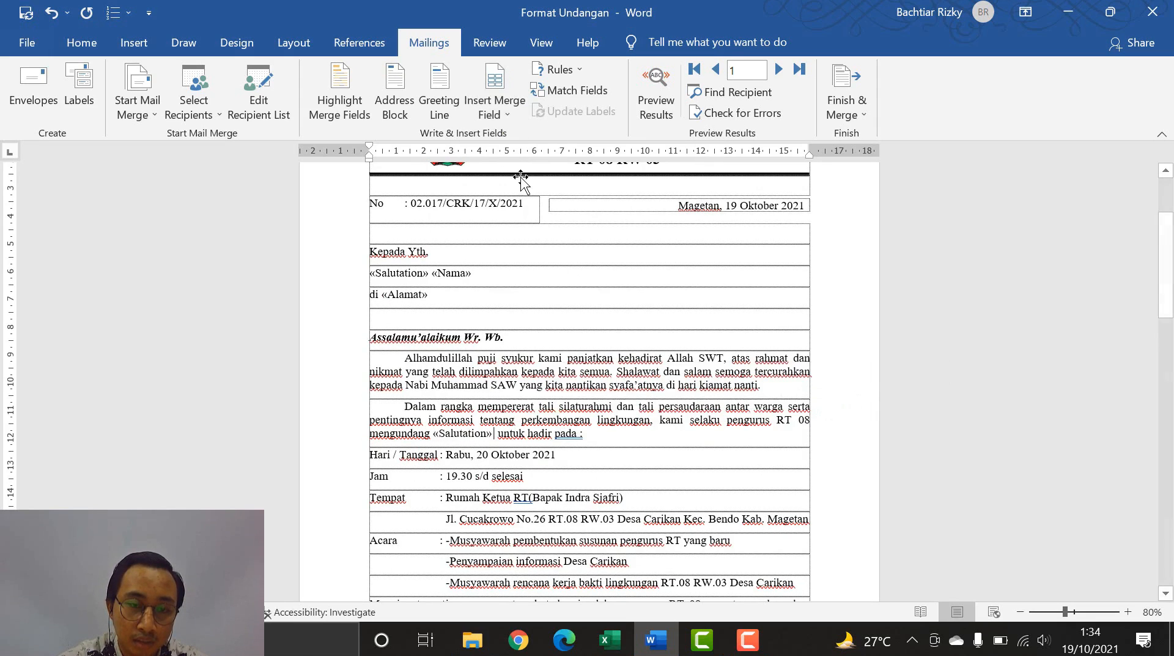
{"action": "left_click", "coordinate": [501, 120]}
{"action": "left_click", "coordinate": [512, 160]}
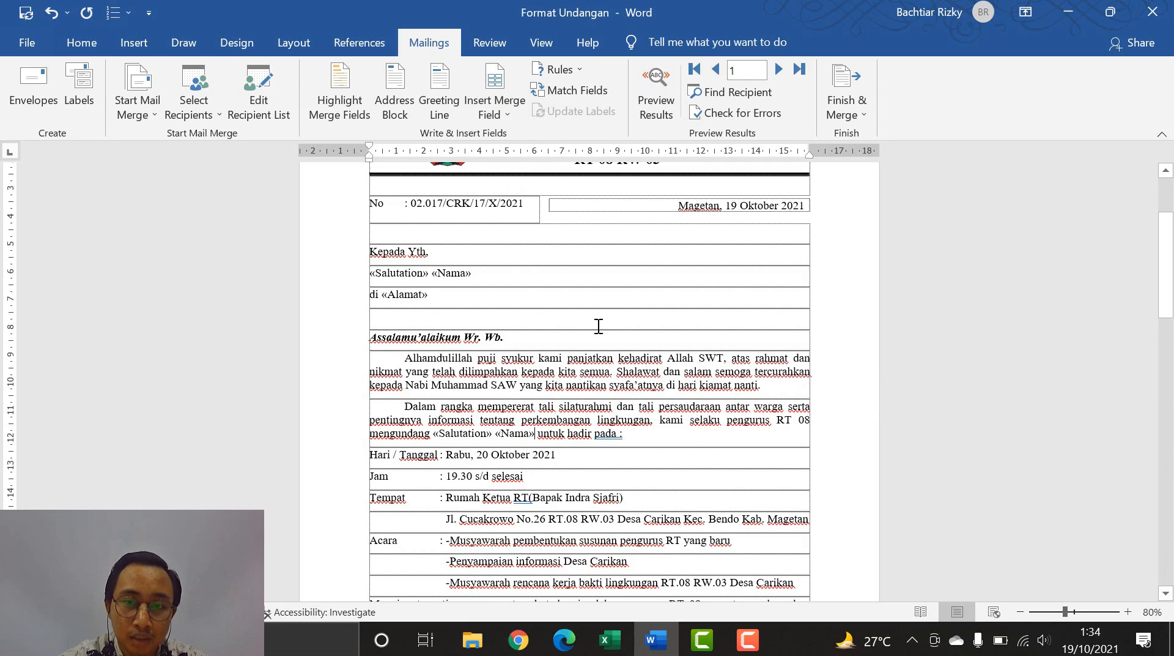
{"action": "scroll", "coordinate": [598, 326], "scroll_direction": "up", "scroll_amount": 2}
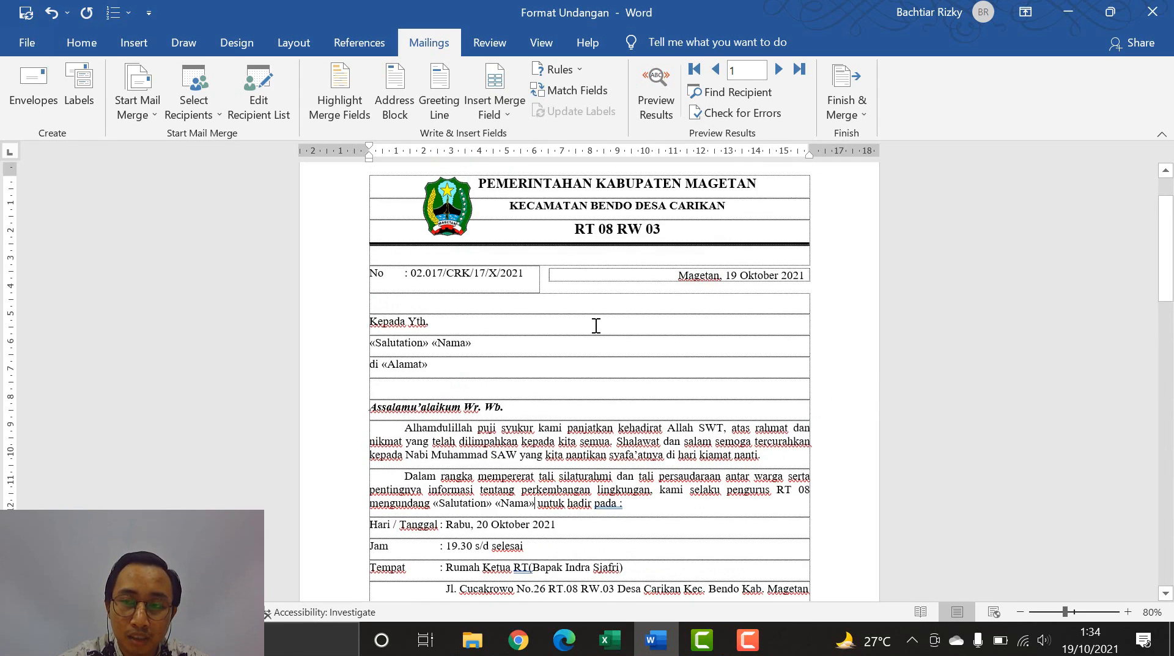
{"action": "scroll", "coordinate": [597, 325], "scroll_direction": "up", "scroll_amount": 2}
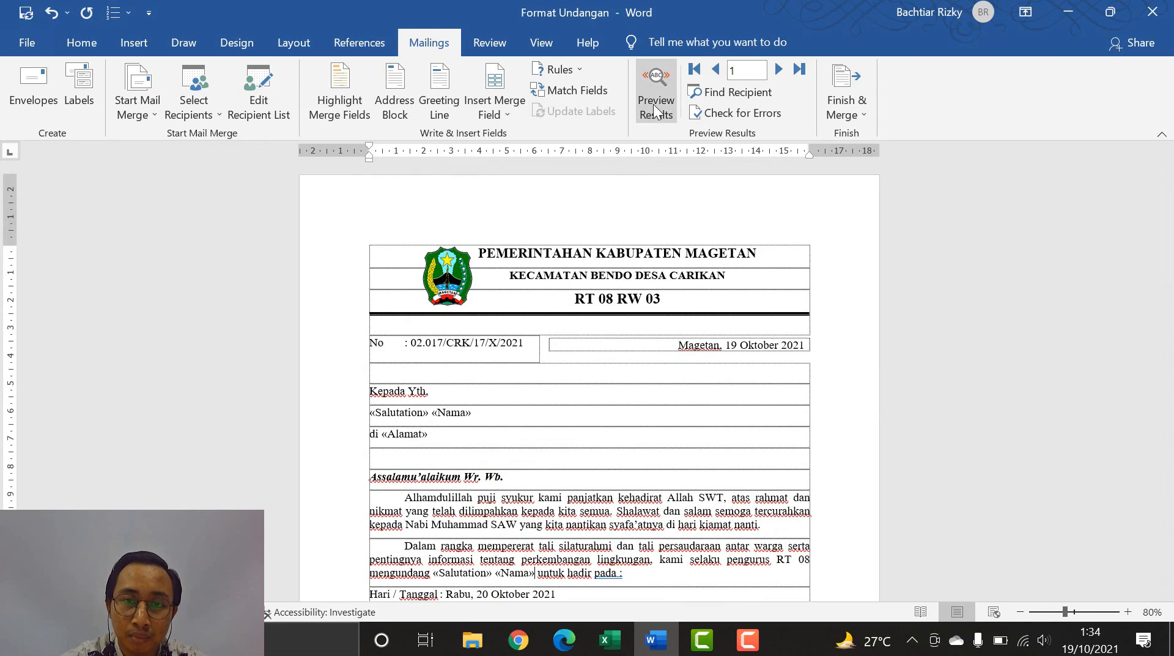
{"action": "left_click", "coordinate": [653, 103]}
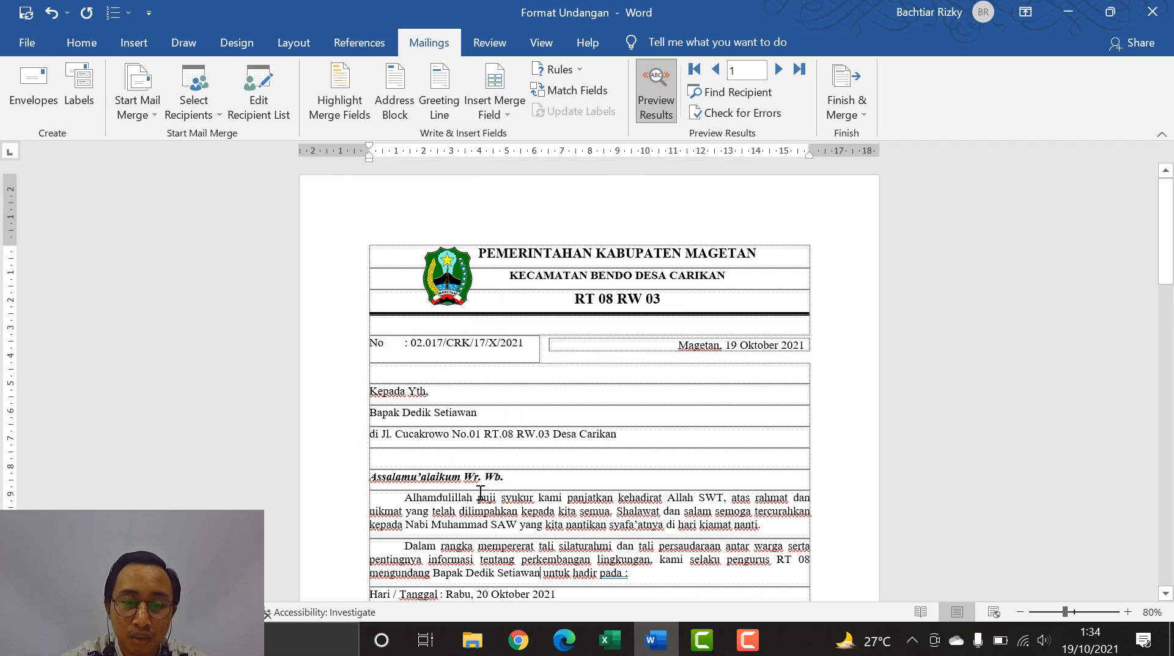
- Step forward through the next seven recipients' letters in the preview
{"action": "scroll", "coordinate": [440, 431], "scroll_direction": "down", "scroll_amount": 1}
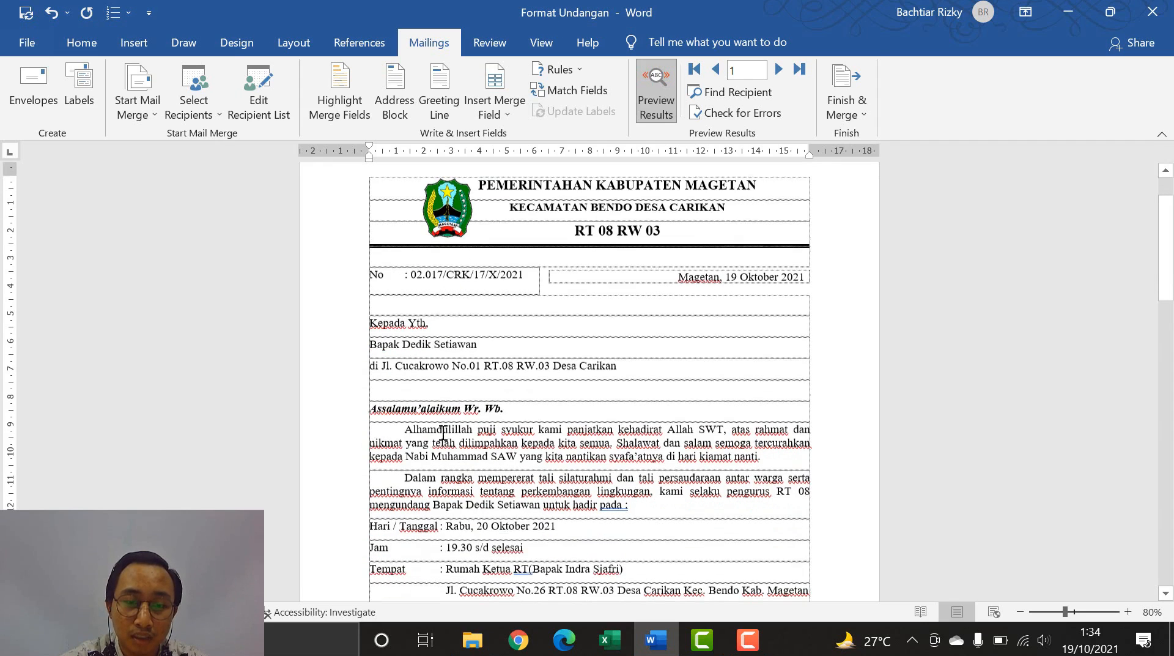
{"action": "left_click", "coordinate": [776, 72]}
{"action": "left_click", "coordinate": [776, 72]}
{"action": "left_click", "coordinate": [775, 72]}
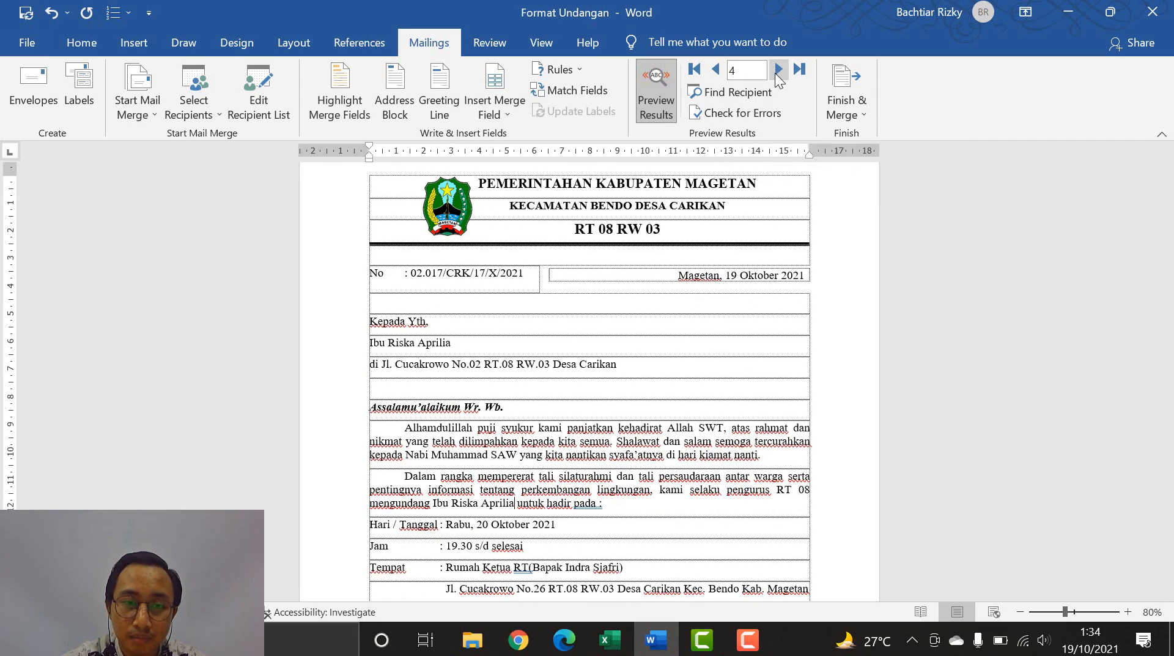
{"action": "left_click", "coordinate": [776, 72]}
{"action": "left_click", "coordinate": [776, 72]}
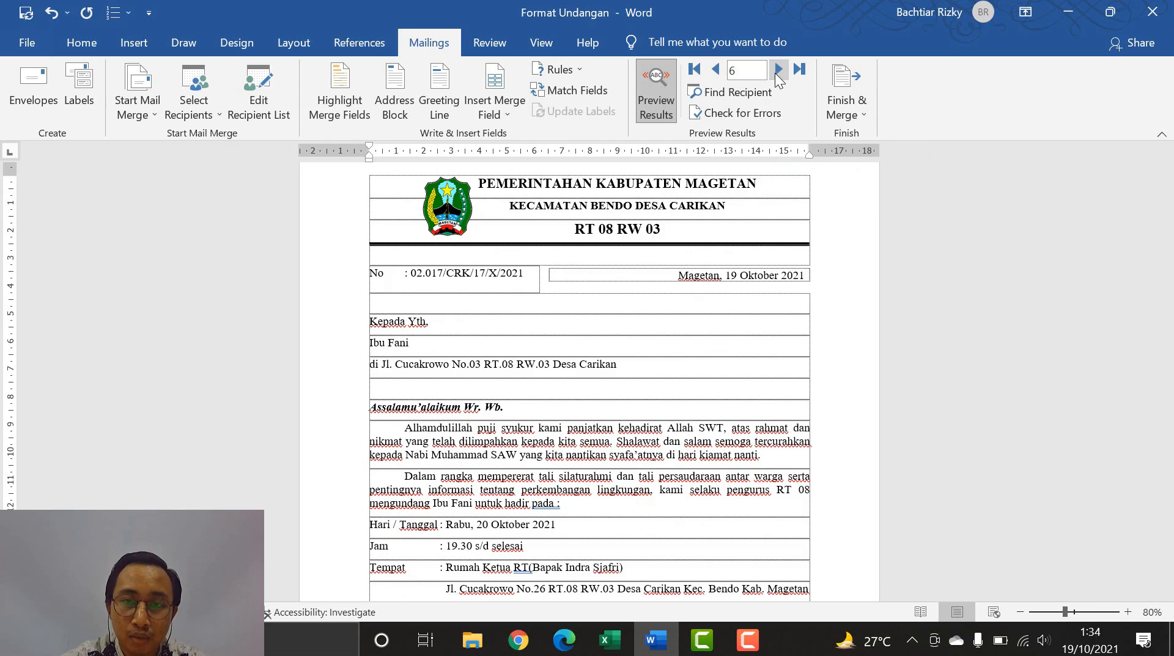
{"action": "left_click", "coordinate": [775, 72]}
{"action": "left_click", "coordinate": [775, 72]}
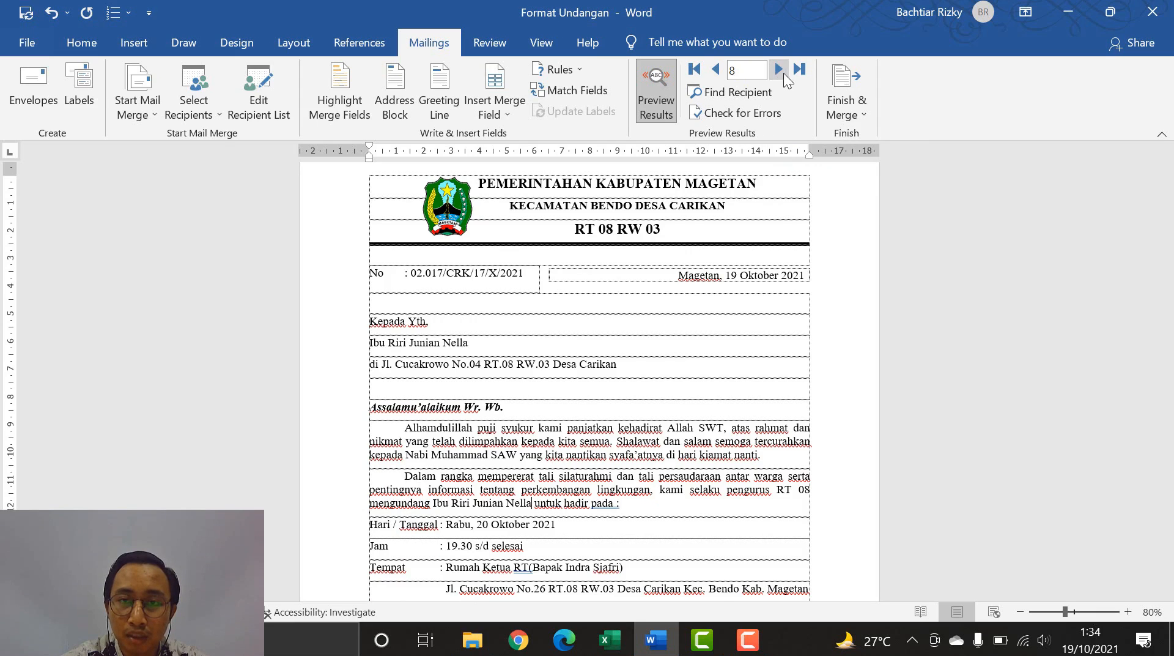
- Jump to the last record, step back four records, and return to record 1
{"action": "left_click", "coordinate": [798, 71]}
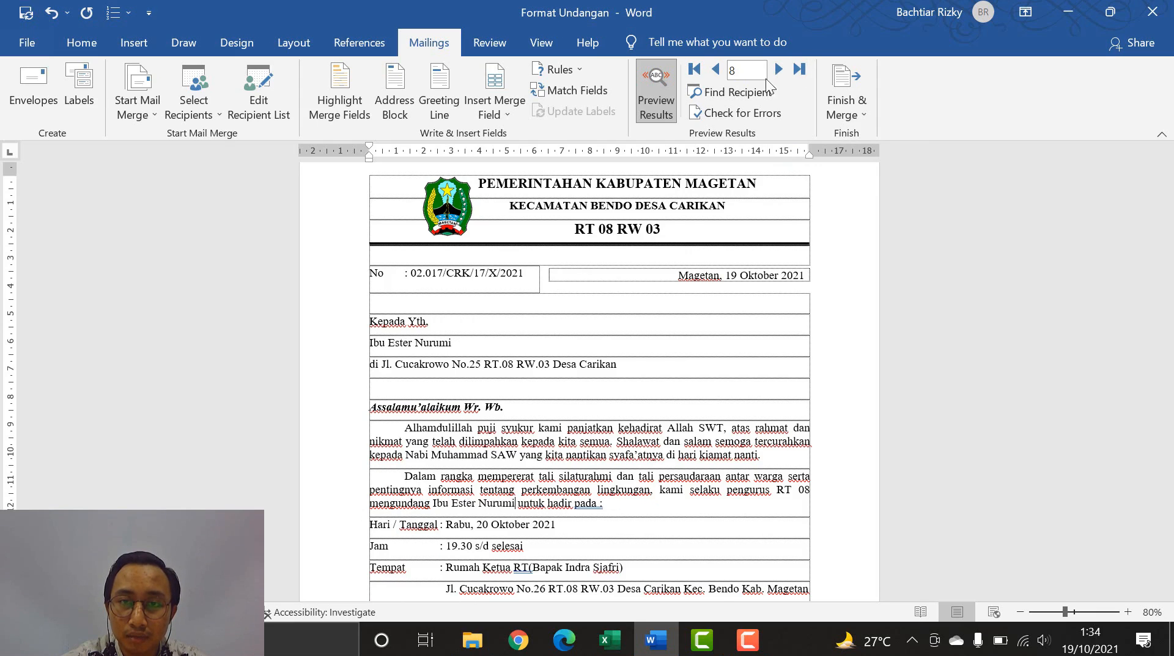
{"action": "left_click", "coordinate": [713, 71]}
{"action": "left_click", "coordinate": [713, 71]}
{"action": "left_click", "coordinate": [713, 70]}
{"action": "left_click", "coordinate": [713, 71]}
{"action": "left_click", "coordinate": [696, 71]}
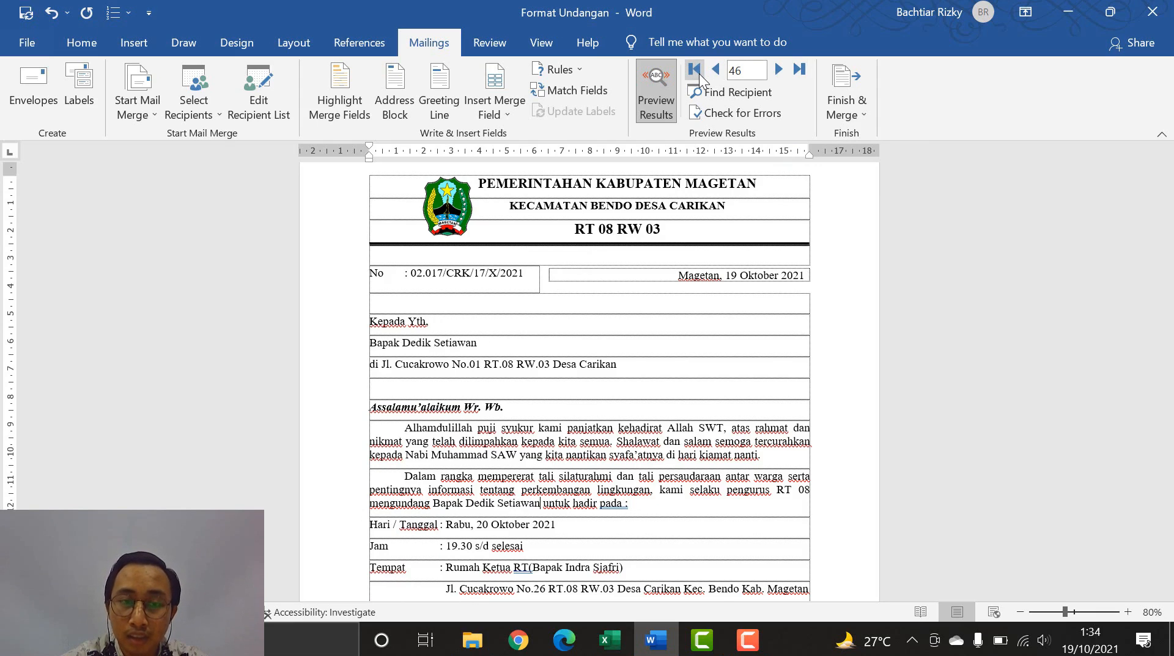
{"action": "left_click", "coordinate": [860, 86]}
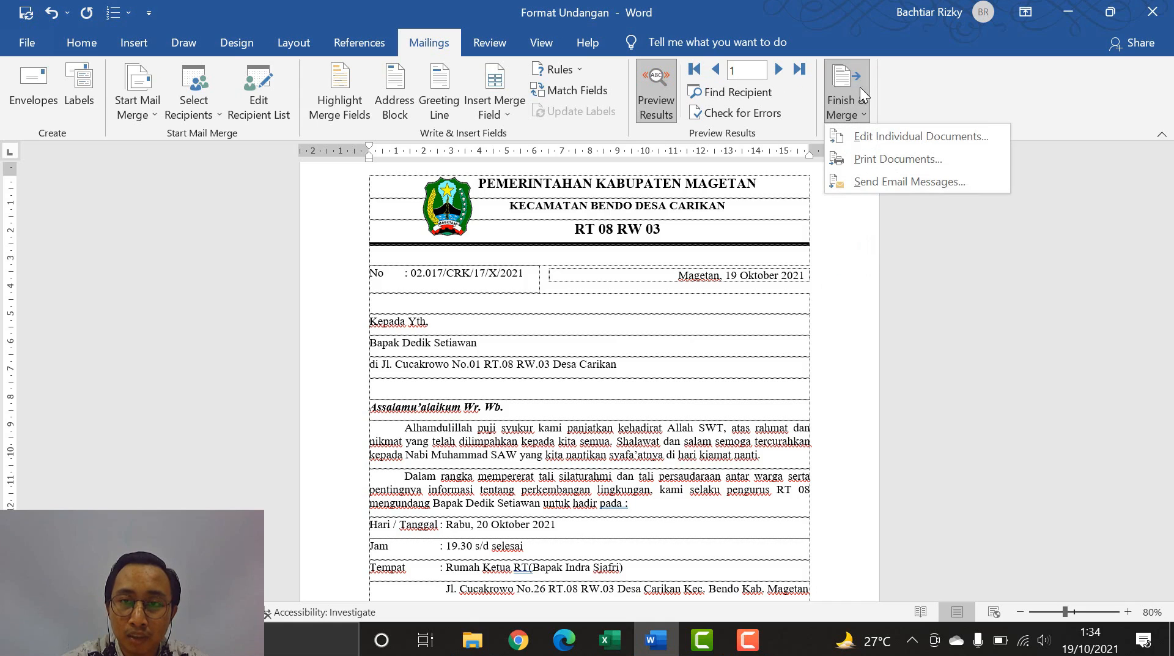
- Merge all records into a new editable document with Edit Individual Documents
{"action": "left_click", "coordinate": [855, 136]}
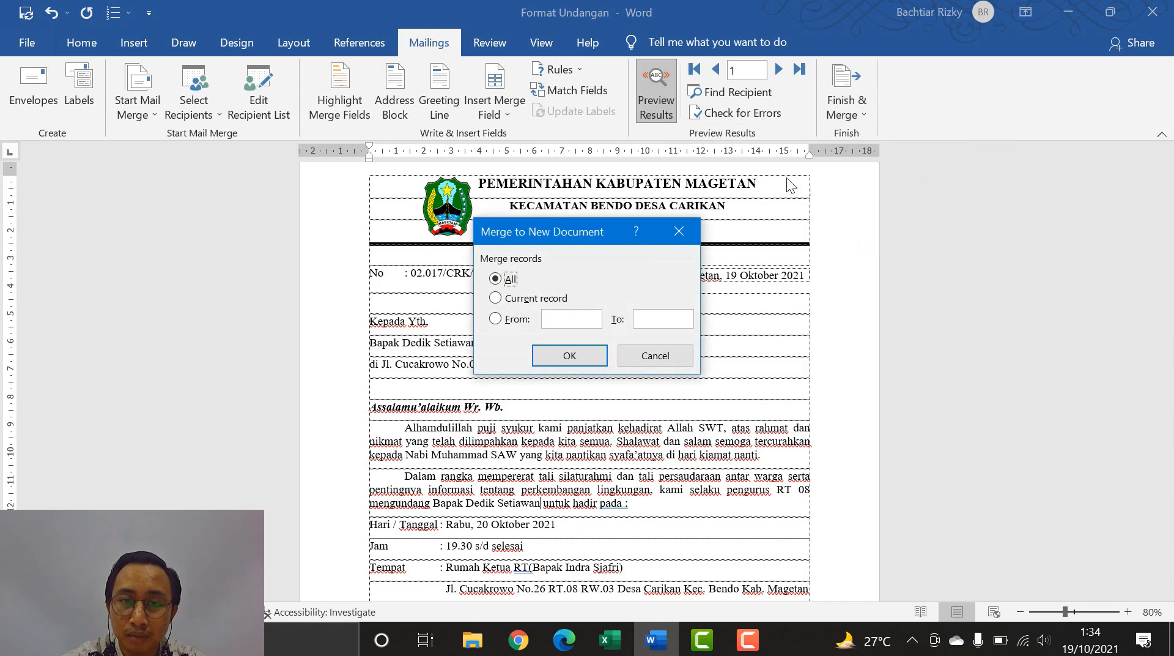
{"action": "left_click", "coordinate": [552, 355]}
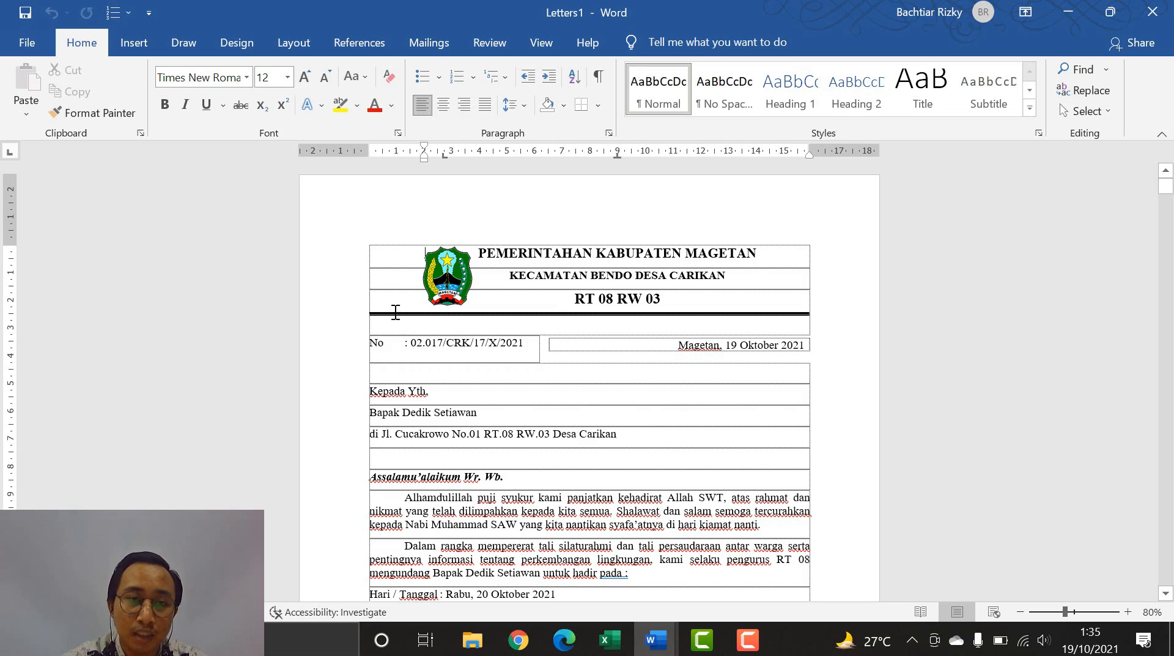
- Open Save As for the merged letters and go to the Documents folder
{"action": "left_click", "coordinate": [24, 23]}
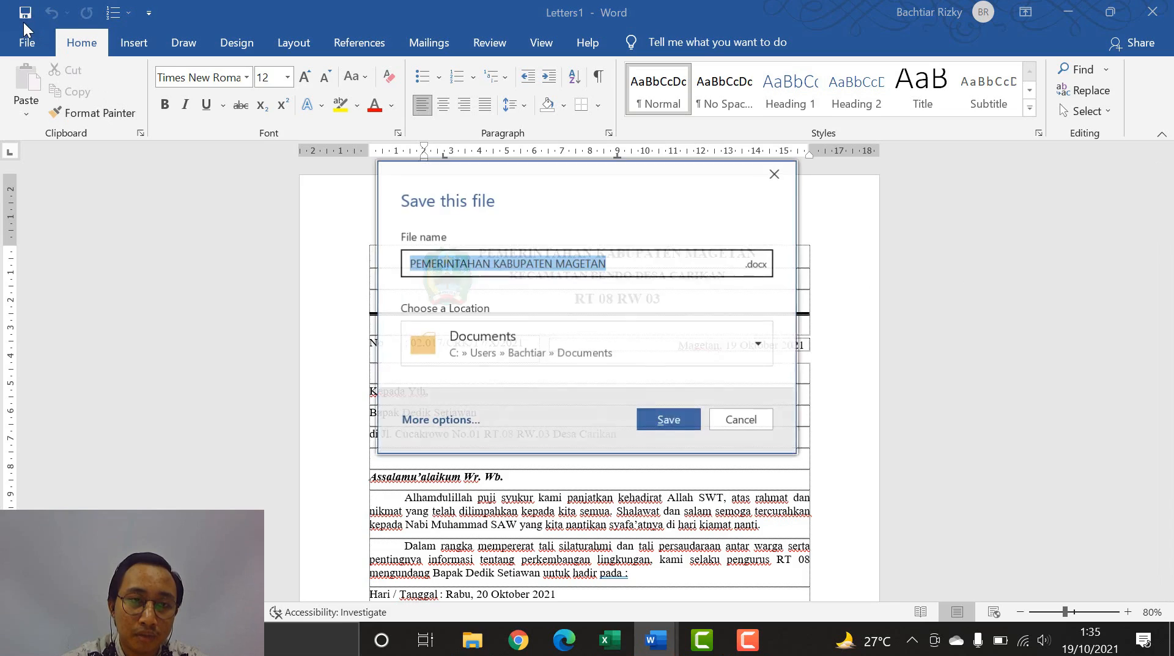
{"action": "left_click", "coordinate": [478, 335]}
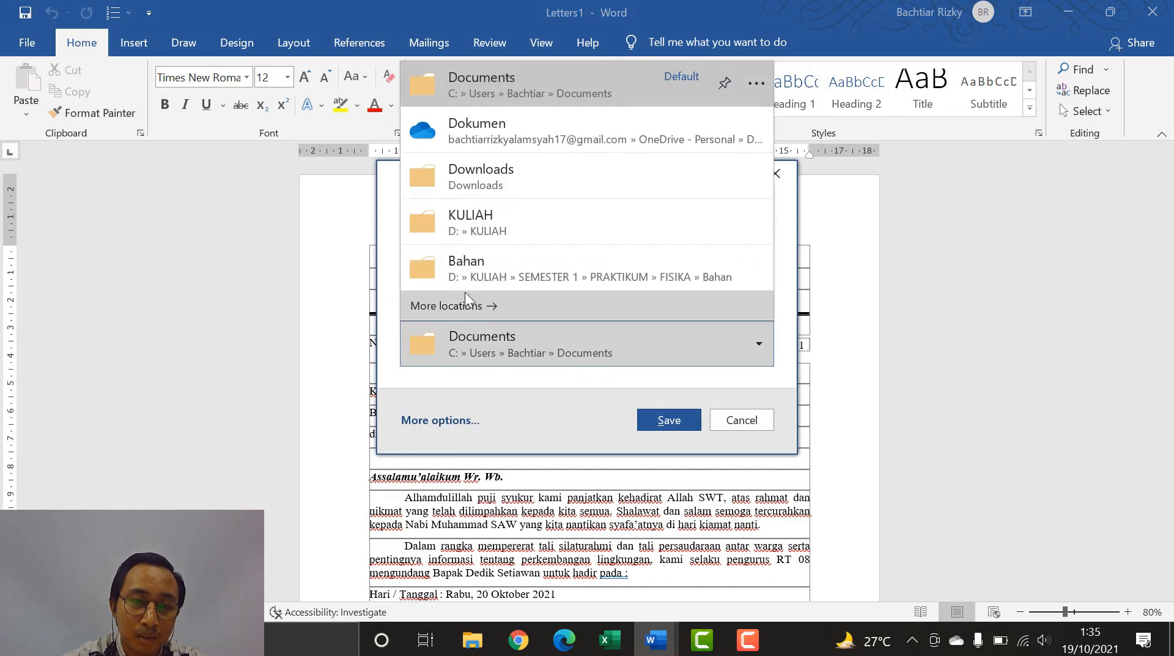
{"action": "left_click", "coordinate": [480, 305]}
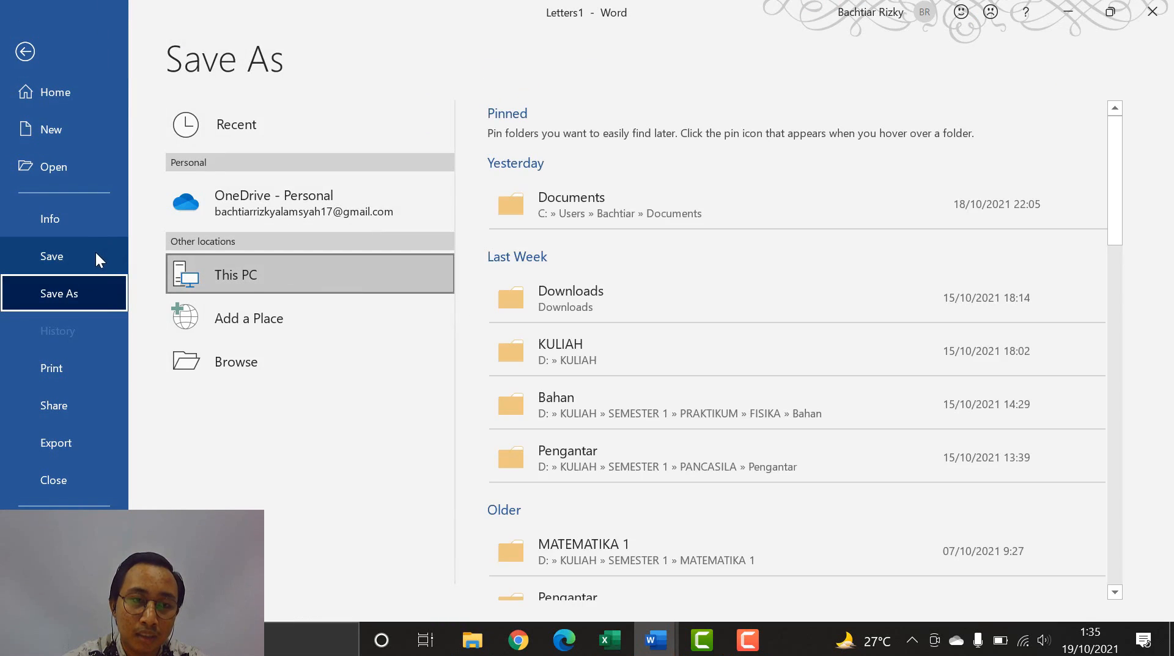
{"action": "scroll", "coordinate": [552, 348], "scroll_direction": "down", "scroll_amount": 2}
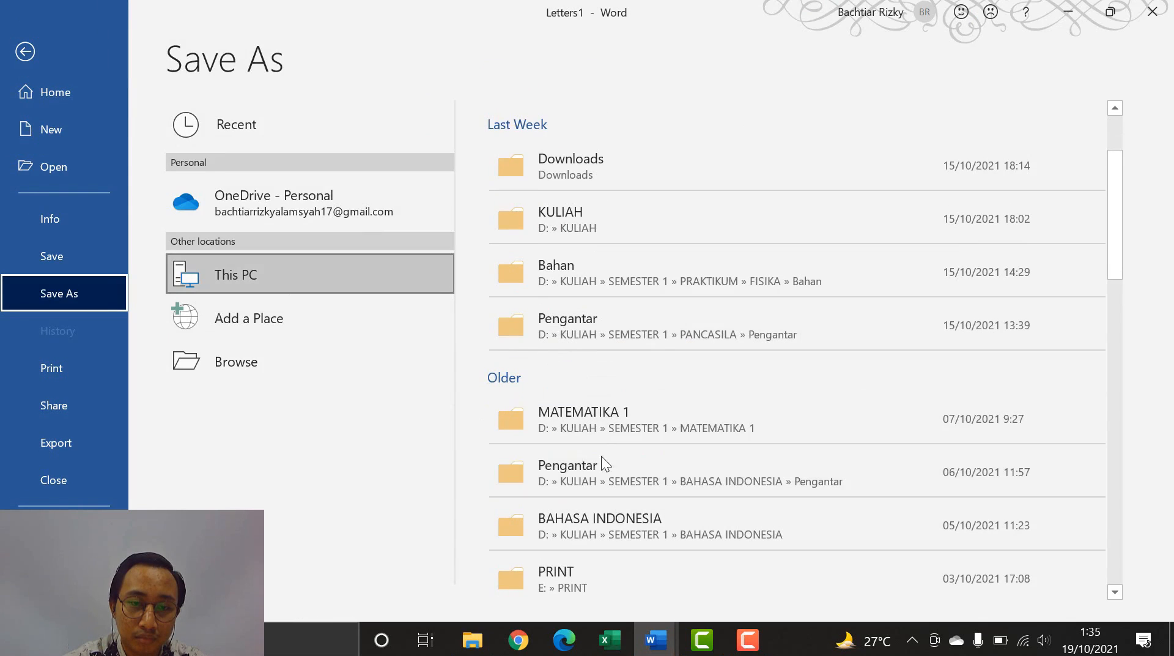
{"action": "scroll", "coordinate": [594, 367], "scroll_direction": "up", "scroll_amount": 2}
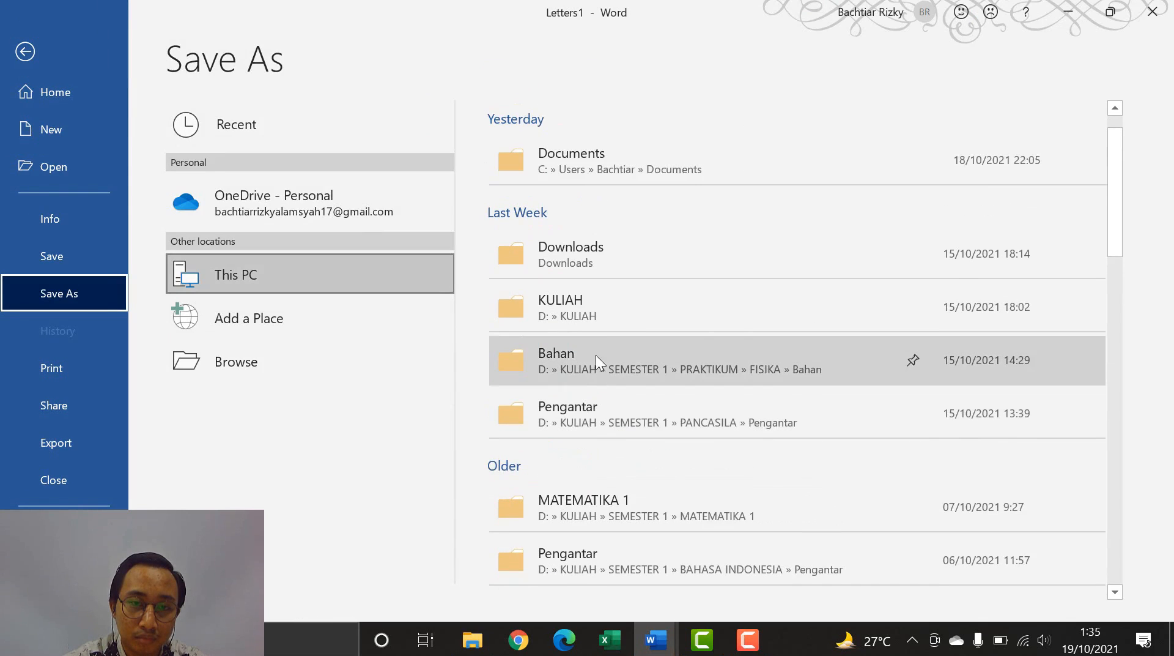
{"action": "left_click", "coordinate": [570, 175]}
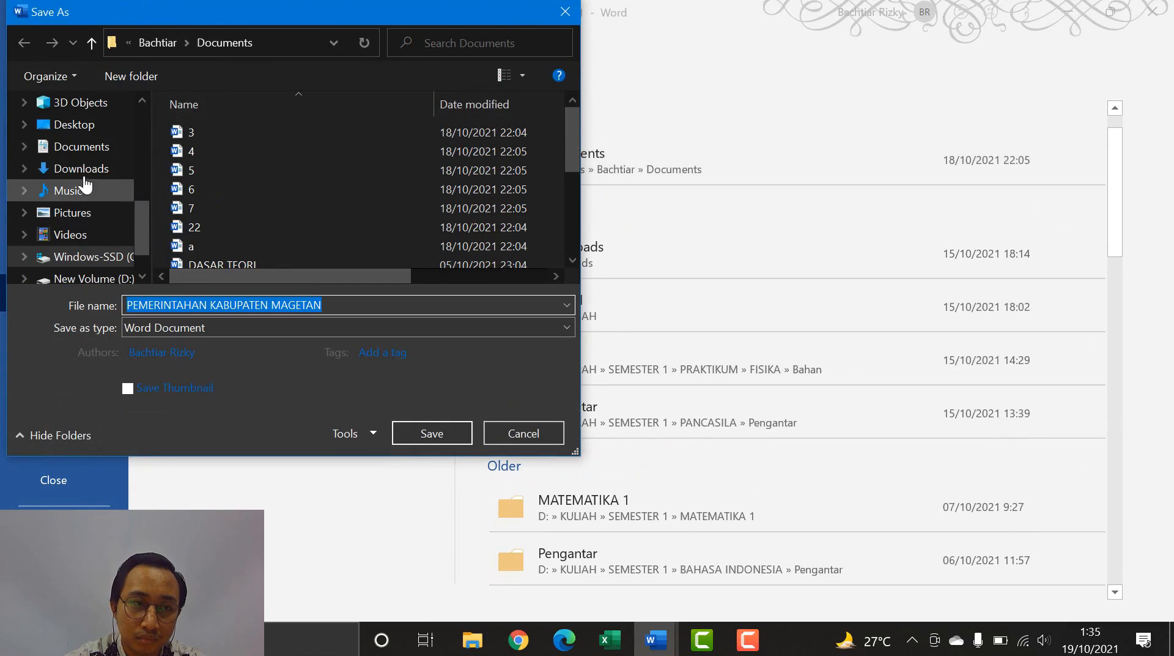
{"action": "left_click", "coordinate": [83, 153]}
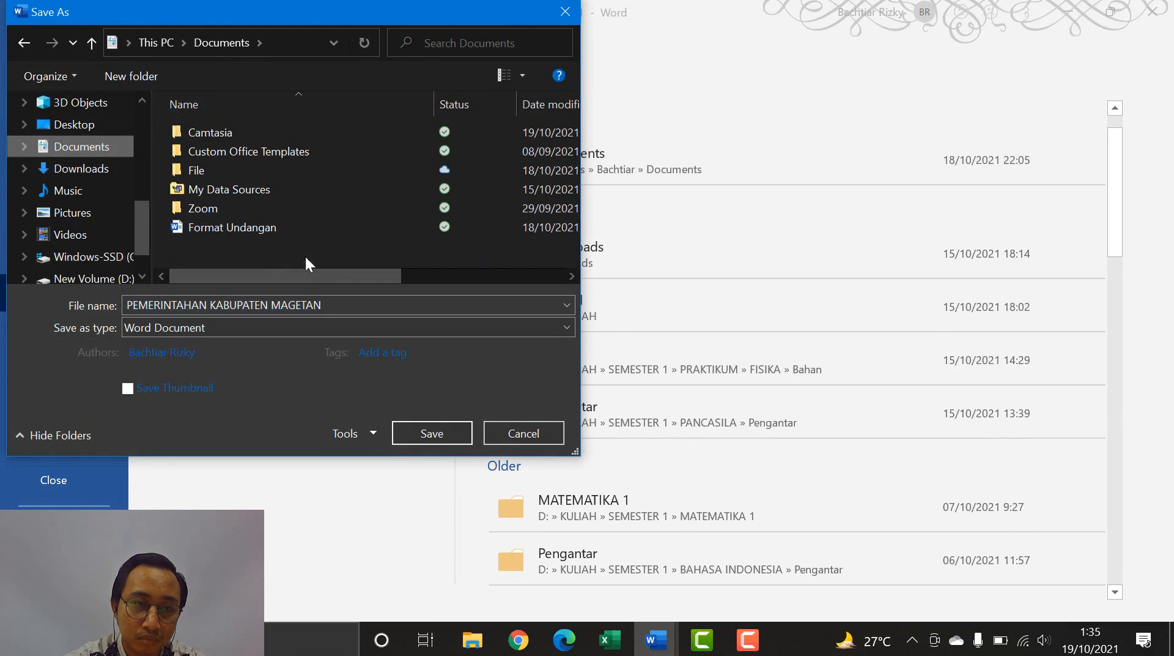
- Name the file SURAT UNDANGAN and save it
{"action": "left_click", "coordinate": [347, 309]}
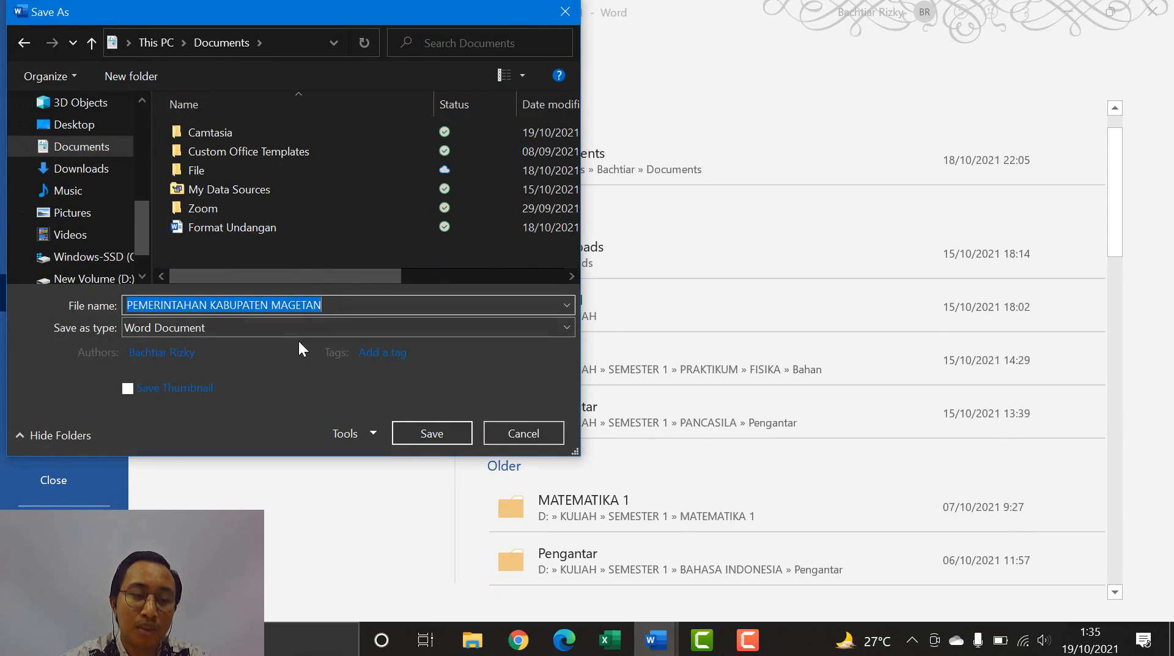
{"action": "type", "text": "SURAT UN"}
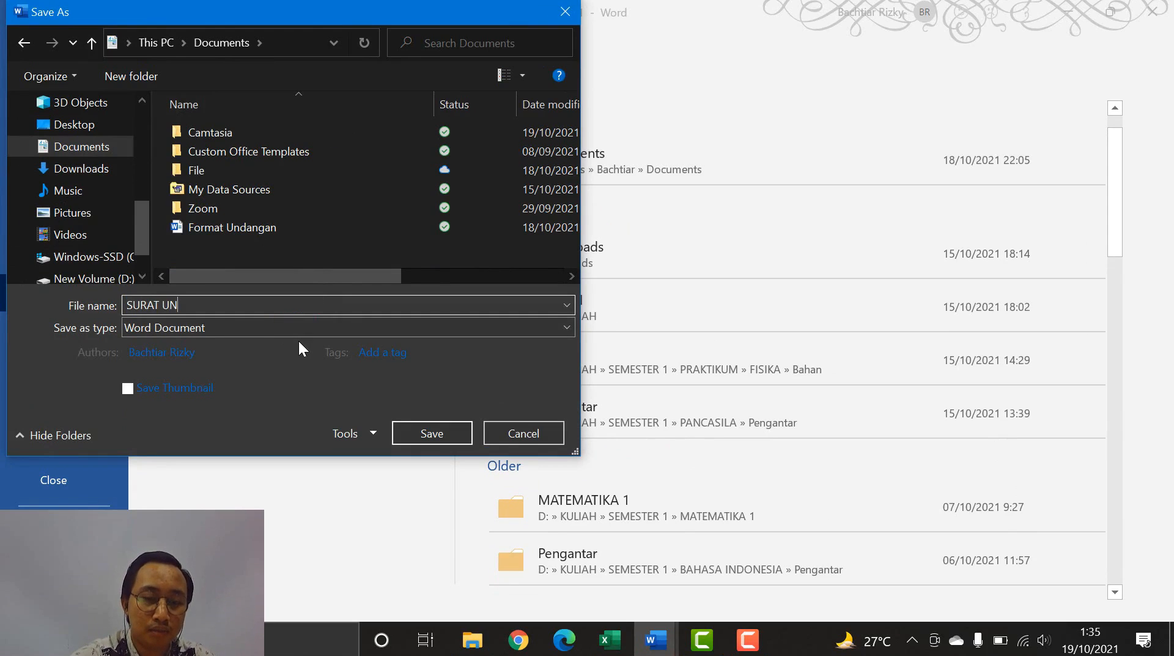
{"action": "type", "text": "DANGAN"}
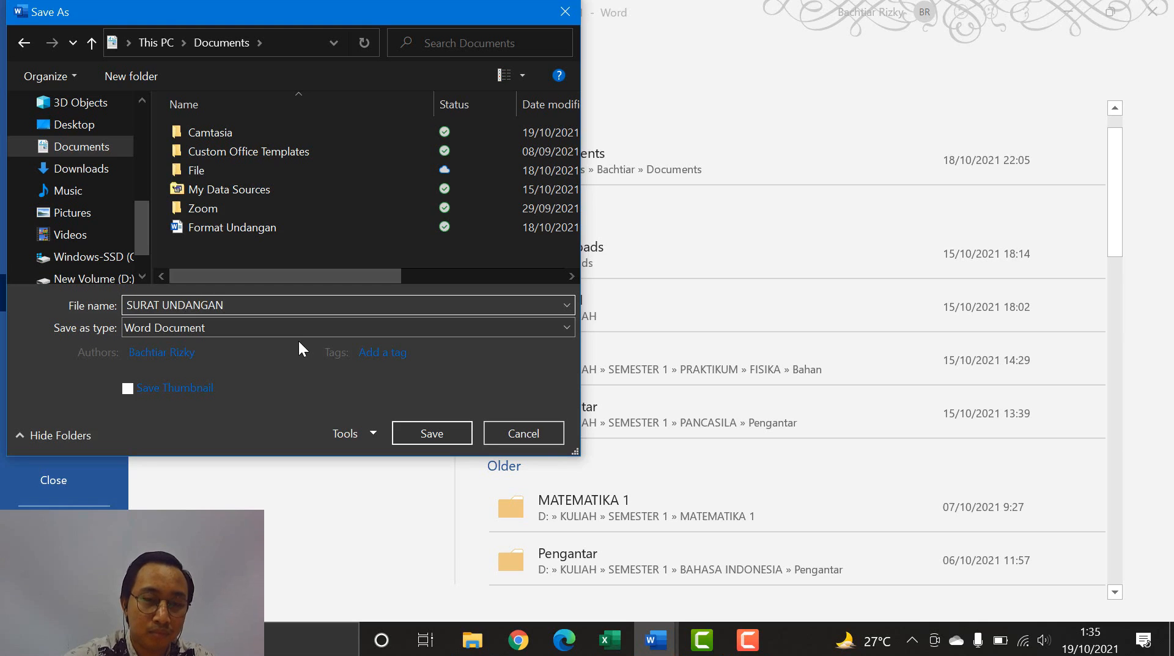
{"action": "left_click", "coordinate": [424, 426]}
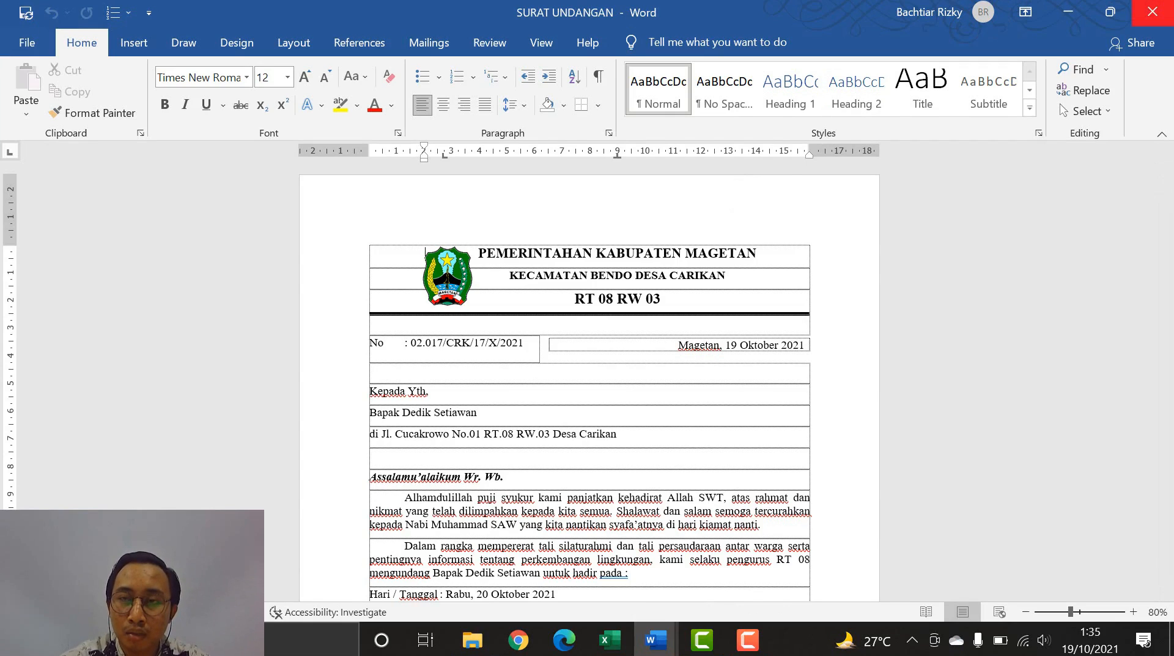
- Close the merged letters, close Format Undangan without saving, and close the Excel workbook
{"action": "left_click", "coordinate": [1168, 6]}
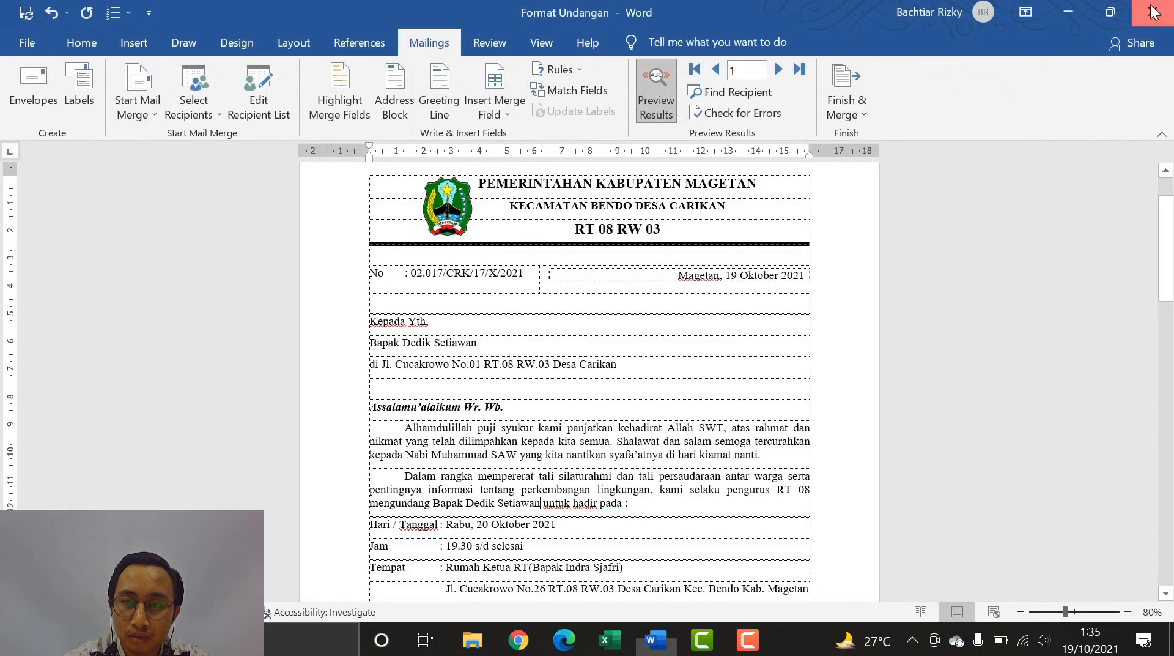
{"action": "left_click", "coordinate": [1152, 12]}
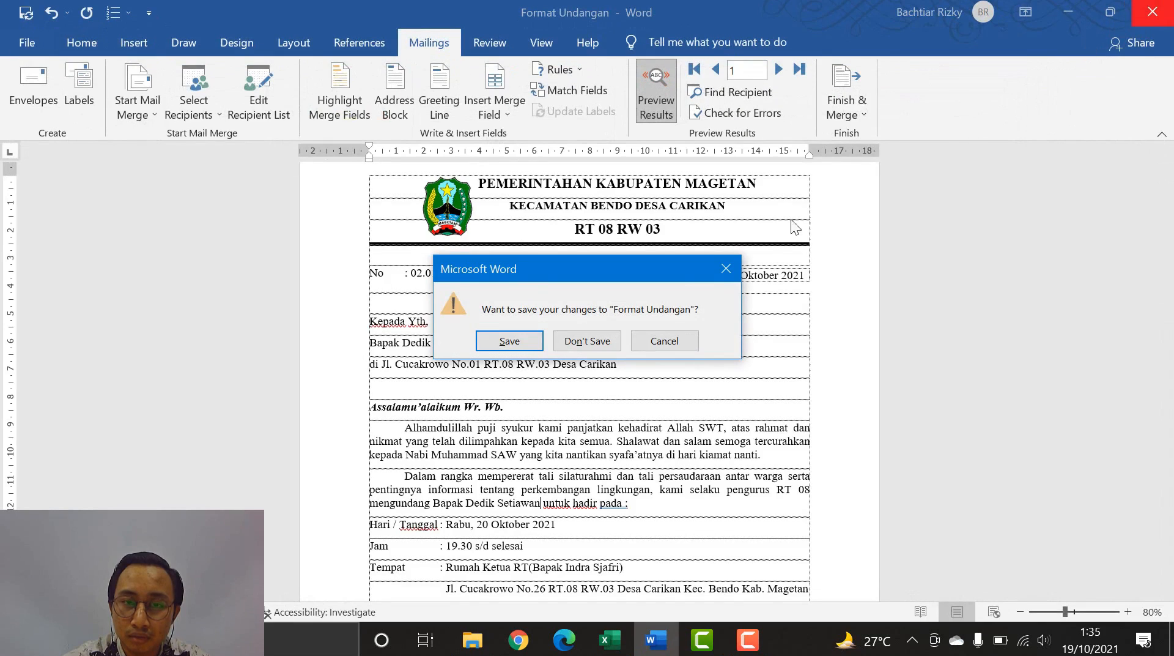
{"action": "left_click", "coordinate": [599, 342]}
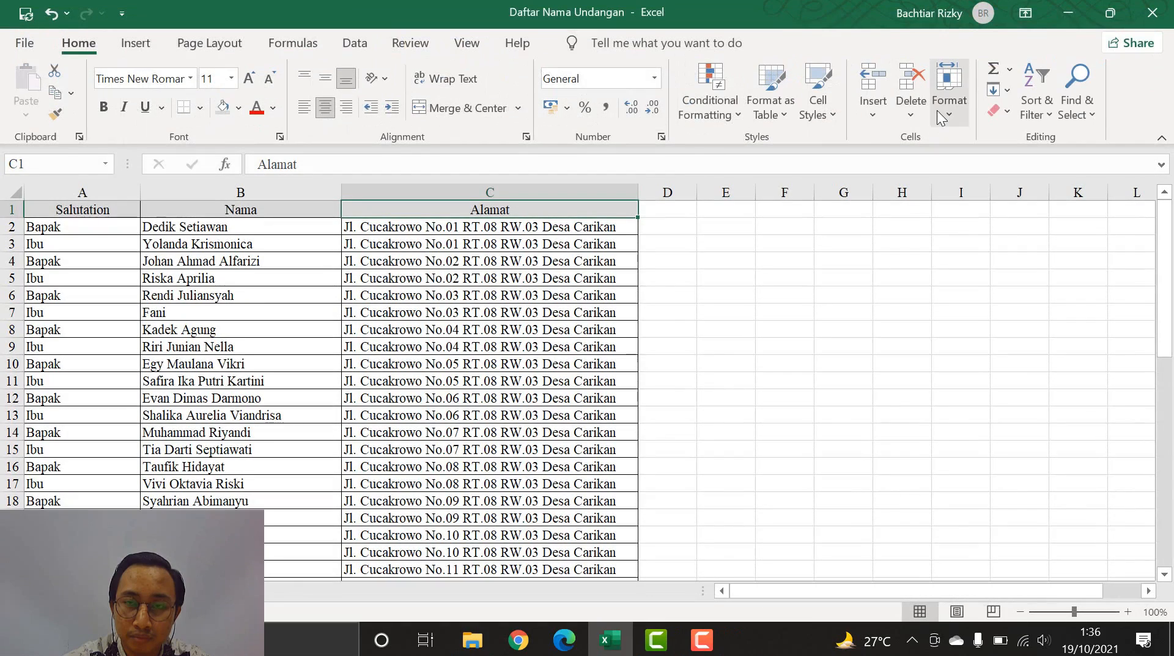
{"action": "left_click", "coordinate": [1137, 18]}
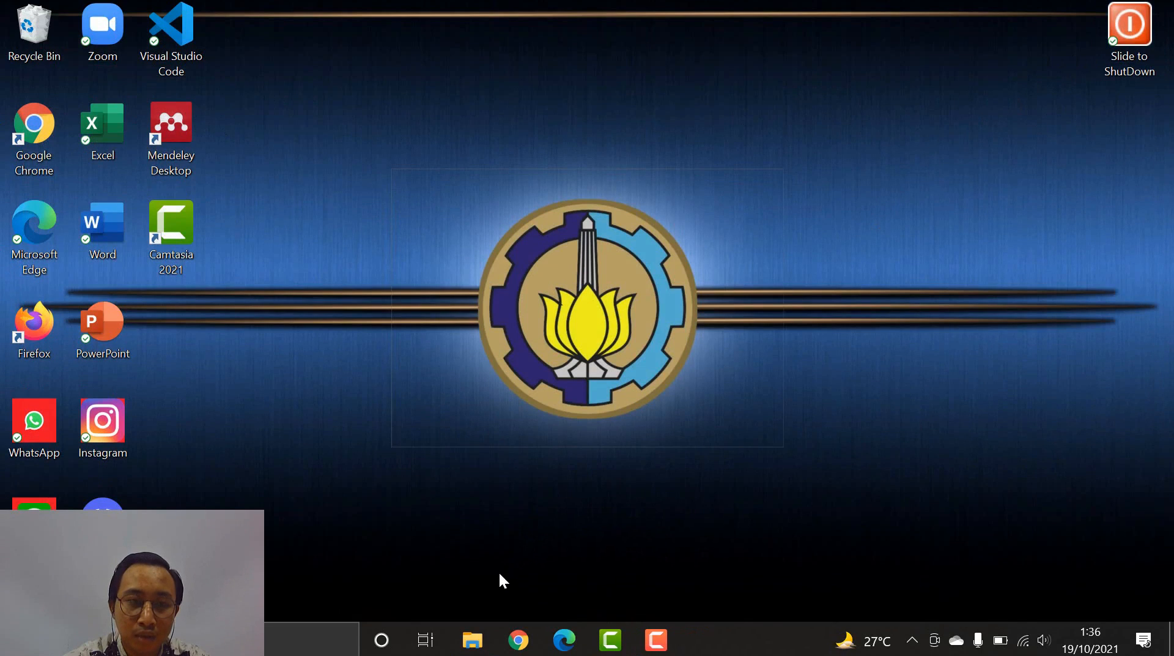
- Open SURAT UNDANGAN from the Documents folder in File Explorer
{"action": "left_click", "coordinate": [472, 640]}
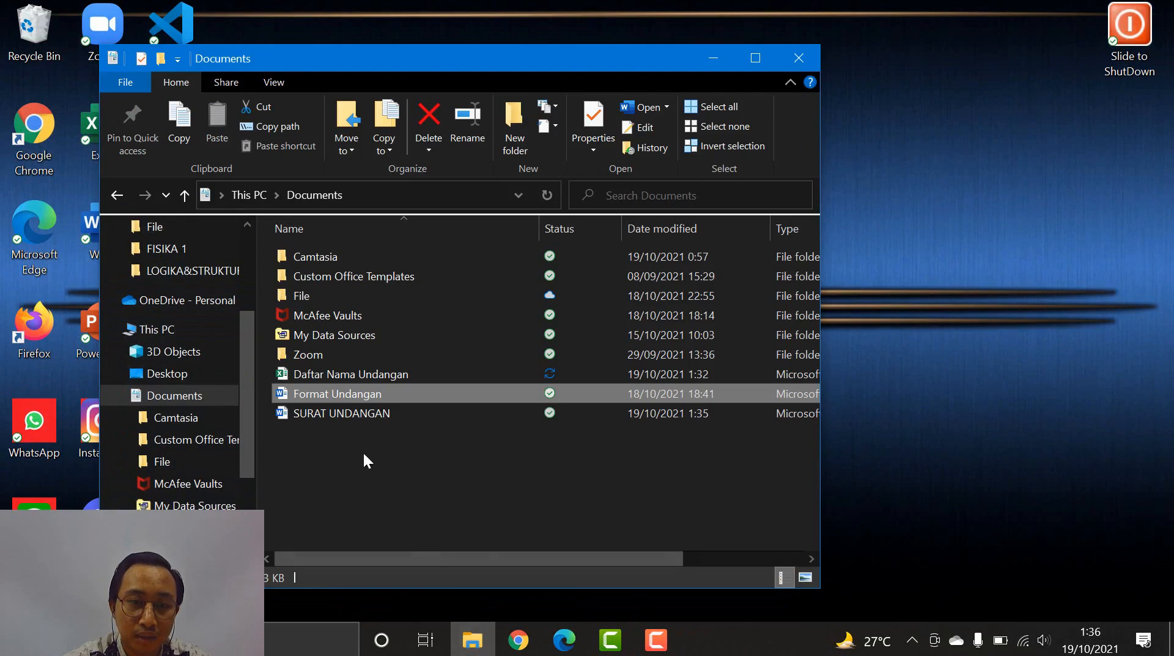
{"action": "left_click", "coordinate": [343, 412]}
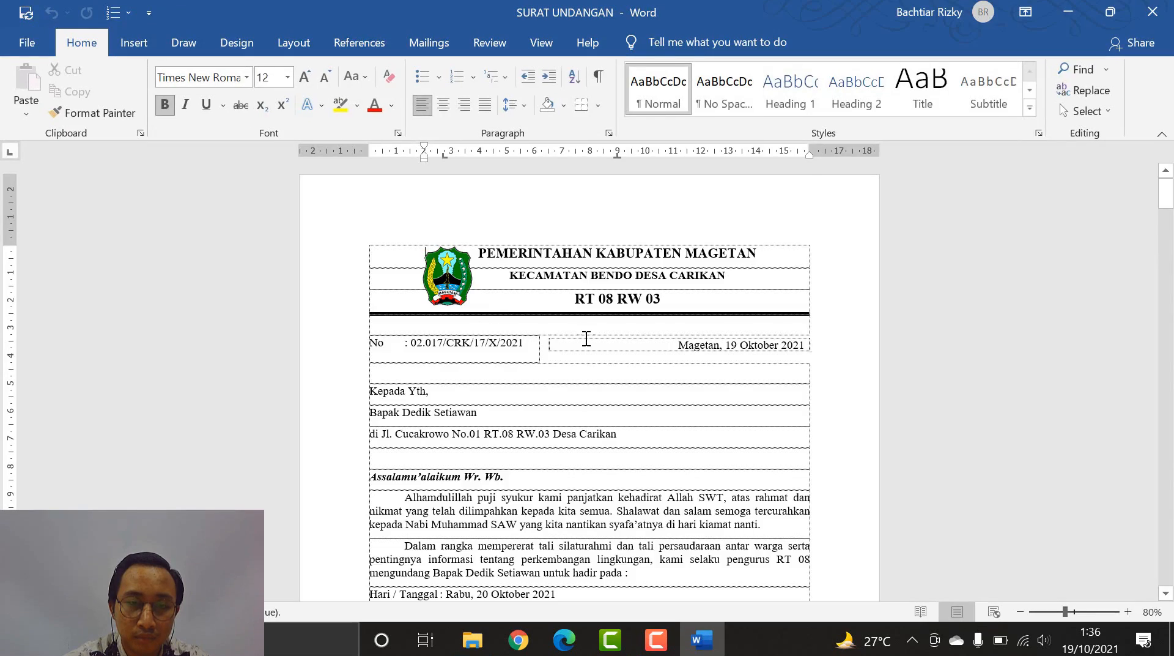
{"action": "scroll", "coordinate": [588, 347], "scroll_direction": "down", "scroll_amount": 8}
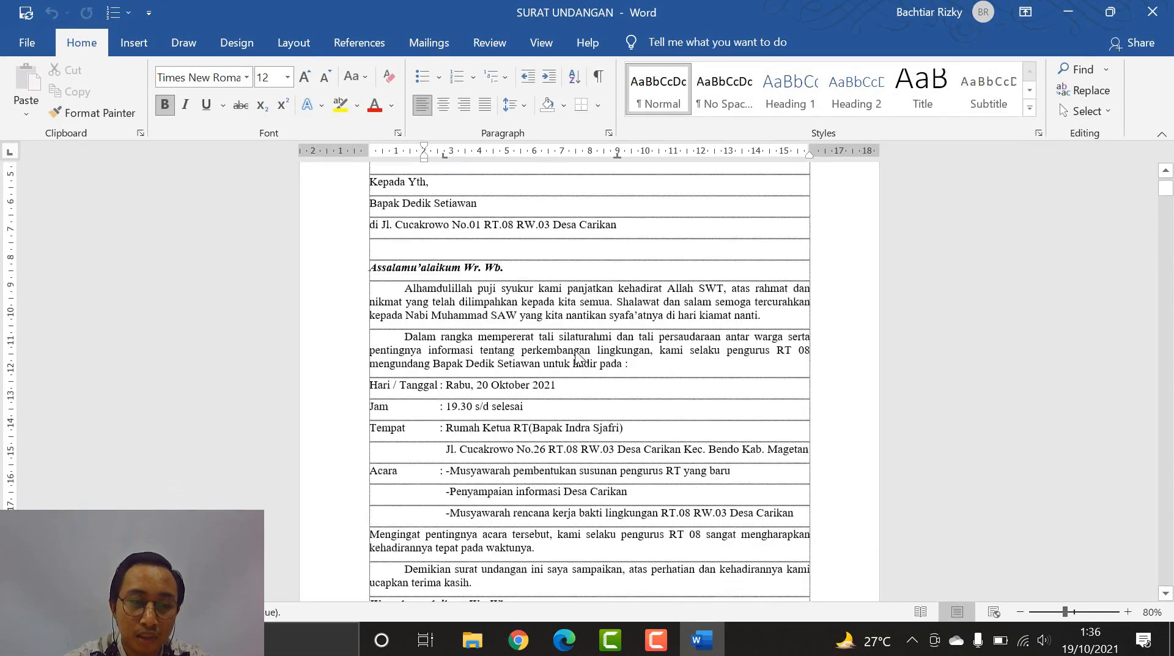
- Scroll through the merged invitation letters, then minimize Word and File Explorer
{"action": "scroll", "coordinate": [574, 354], "scroll_direction": "down", "scroll_amount": 12}
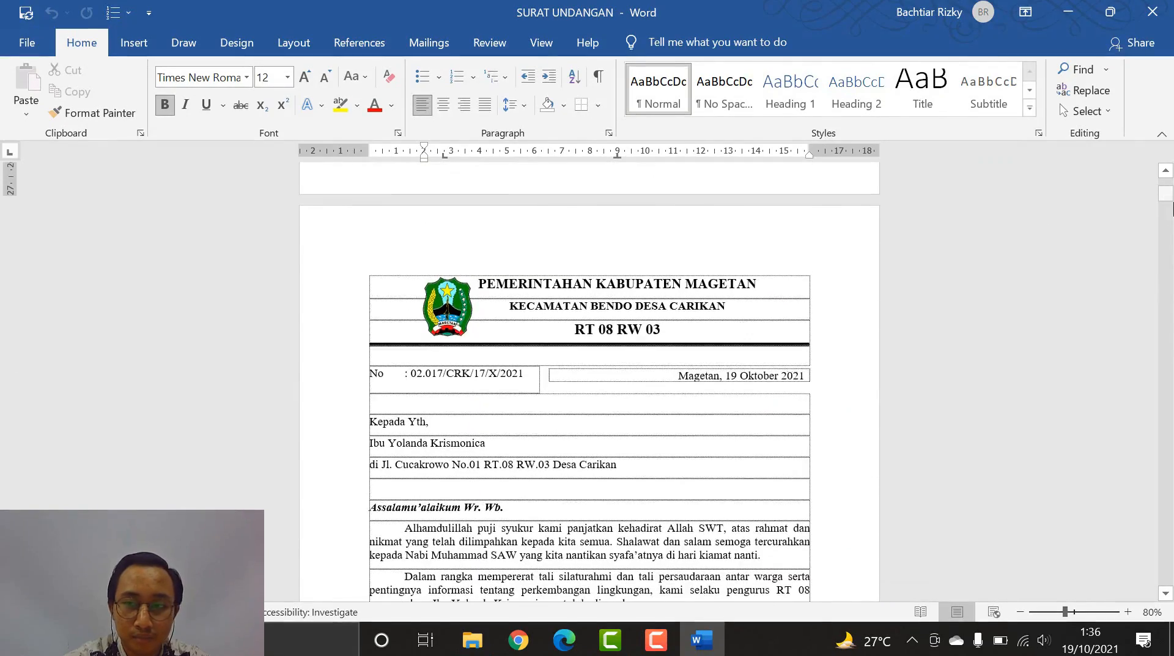
{"action": "left_click_drag", "start_coordinate": [1170, 193], "coordinate": [1164, 536]}
{"action": "scroll", "coordinate": [849, 474], "scroll_direction": "down", "scroll_amount": 8}
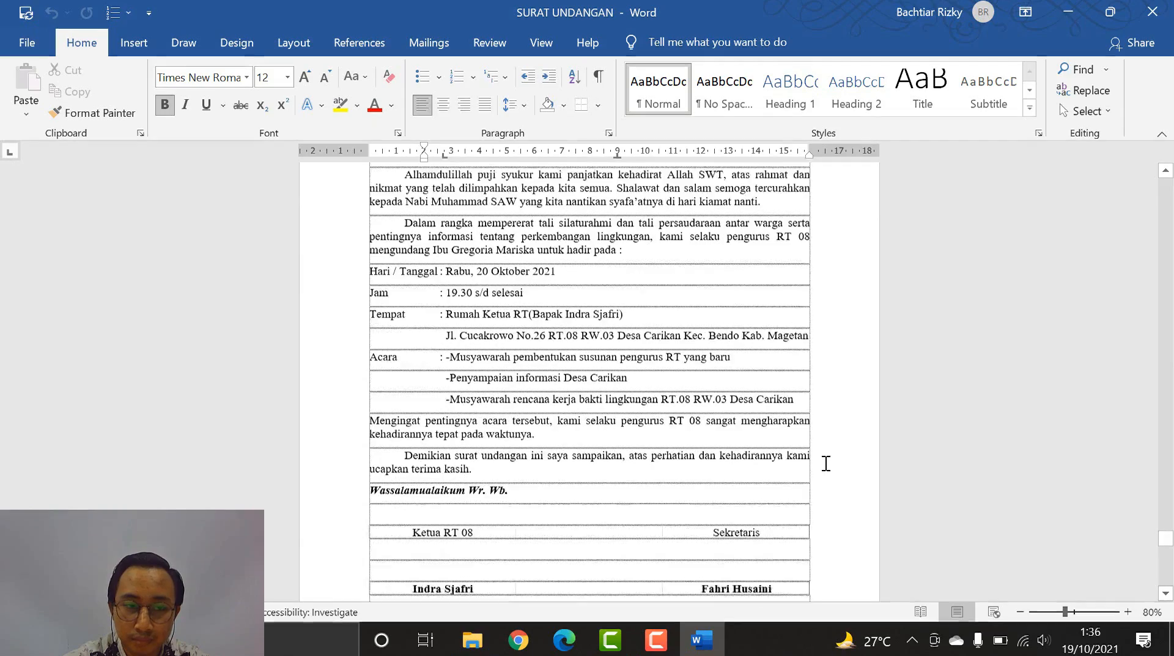
{"action": "left_click_drag", "start_coordinate": [1164, 541], "coordinate": [1168, 186]}
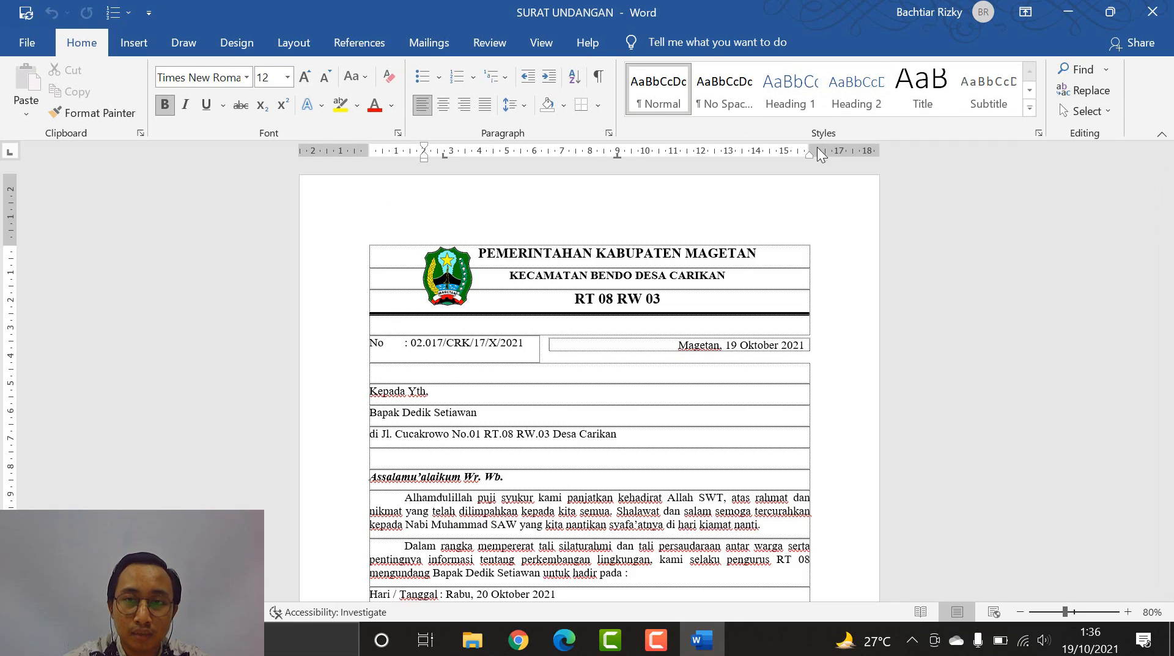
{"action": "left_click", "coordinate": [1055, 13]}
{"action": "left_click", "coordinate": [714, 58]}
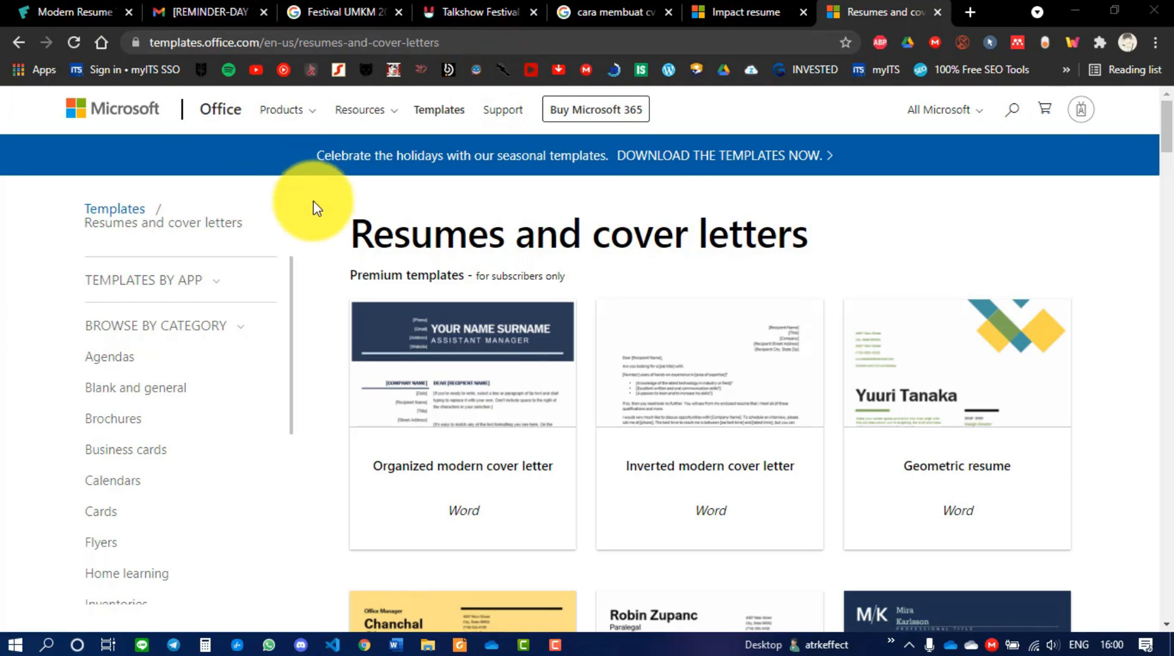
- Download the Blue grey resume template from the Office templates site and open the .dotx in Word
{"action": "scroll", "coordinate": [313, 202], "scroll_direction": "down", "scroll_amount": 10}
{"action": "scroll", "coordinate": [318, 247], "scroll_direction": "down", "scroll_amount": 19}
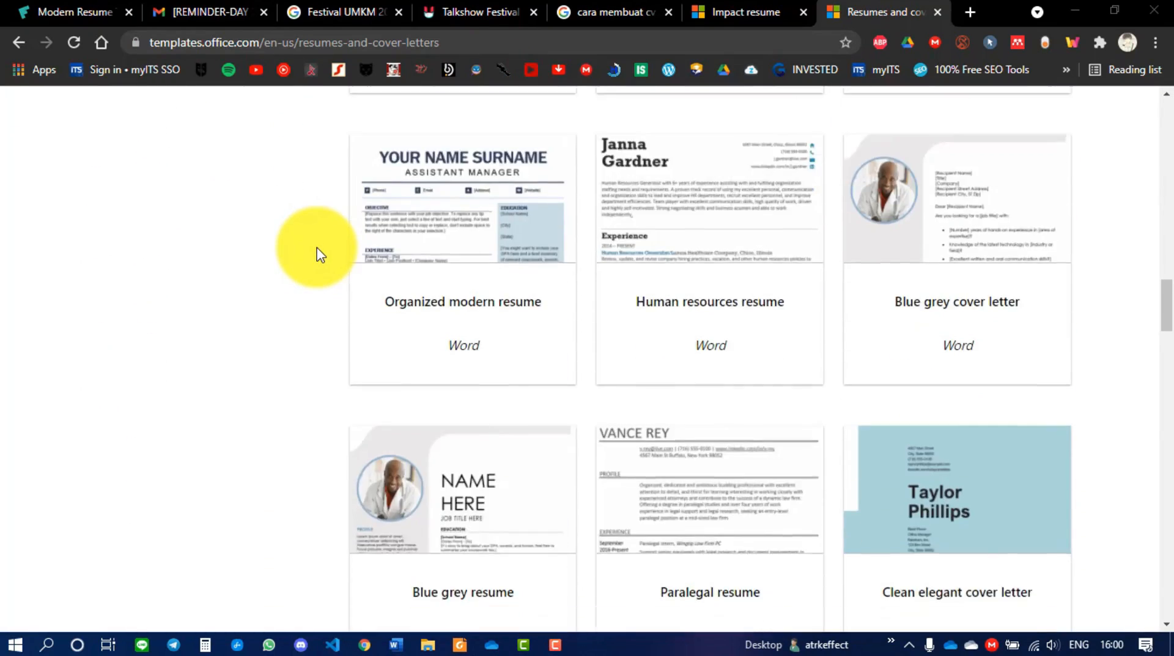
{"action": "scroll", "coordinate": [321, 251], "scroll_direction": "down", "scroll_amount": 3}
{"action": "left_click", "coordinate": [489, 439]}
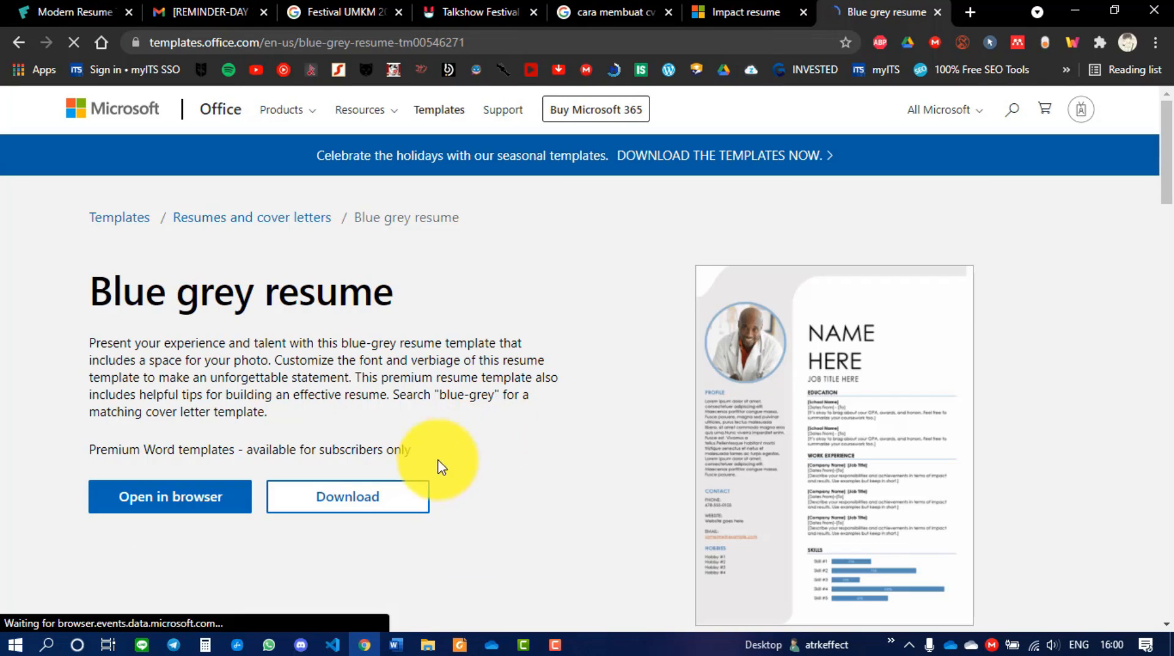
{"action": "left_click", "coordinate": [362, 500]}
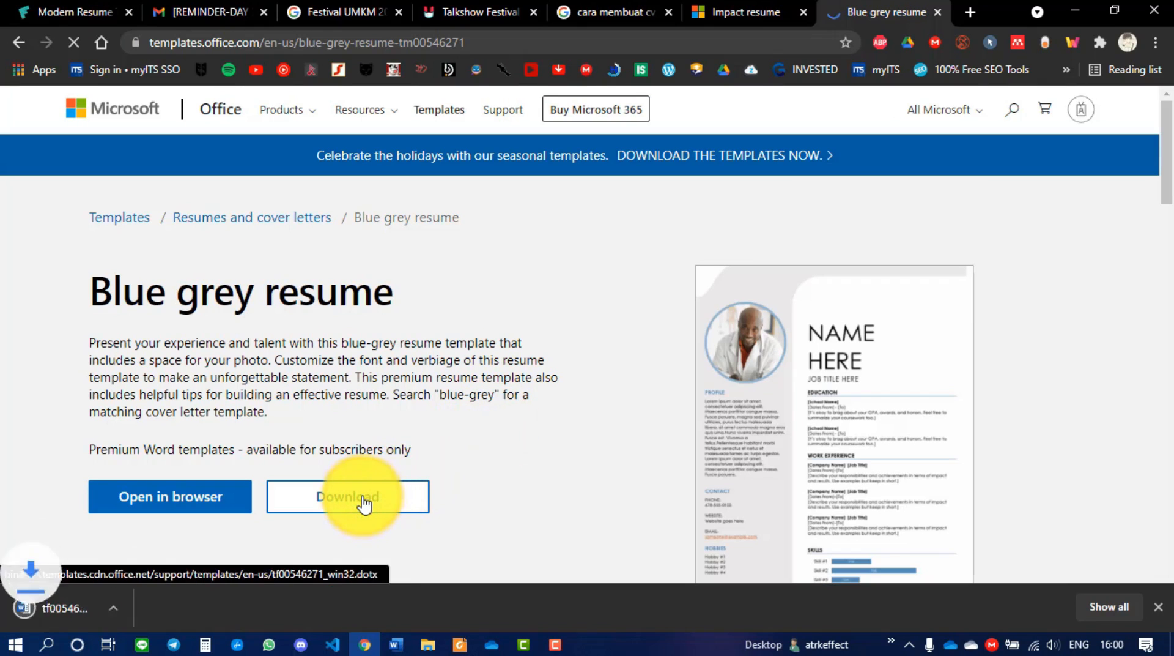
{"action": "left_click", "coordinate": [120, 605]}
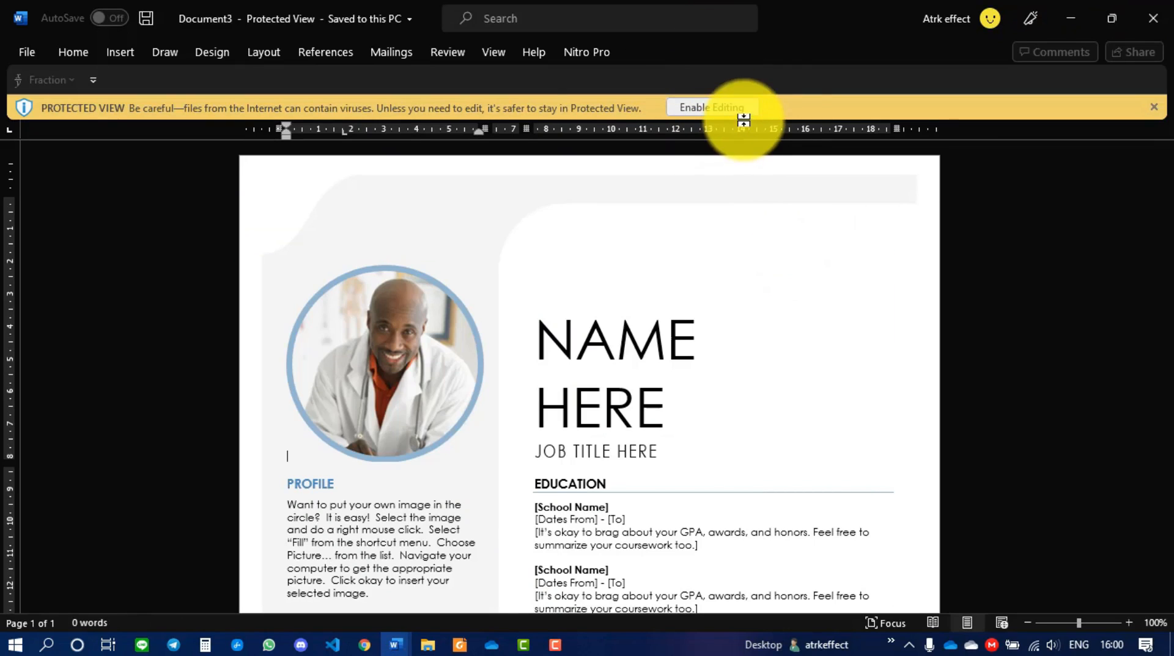
- Enable editing on the resume and delete the placeholder portrait photo
{"action": "left_click", "coordinate": [728, 108]}
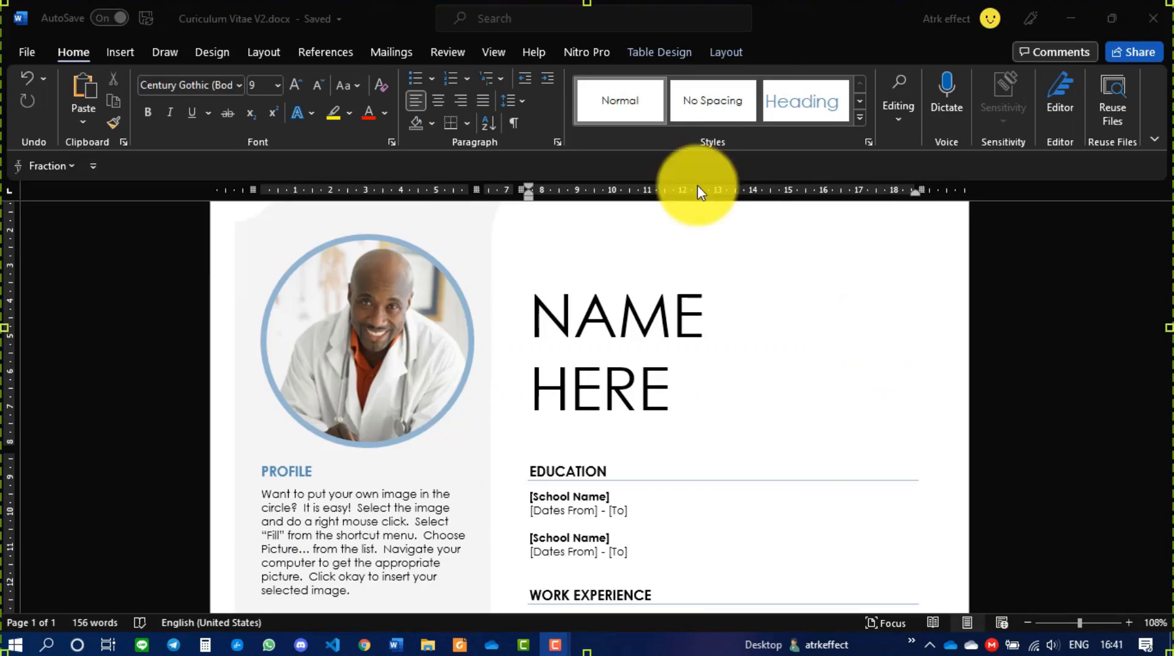
{"action": "left_click", "coordinate": [410, 121]}
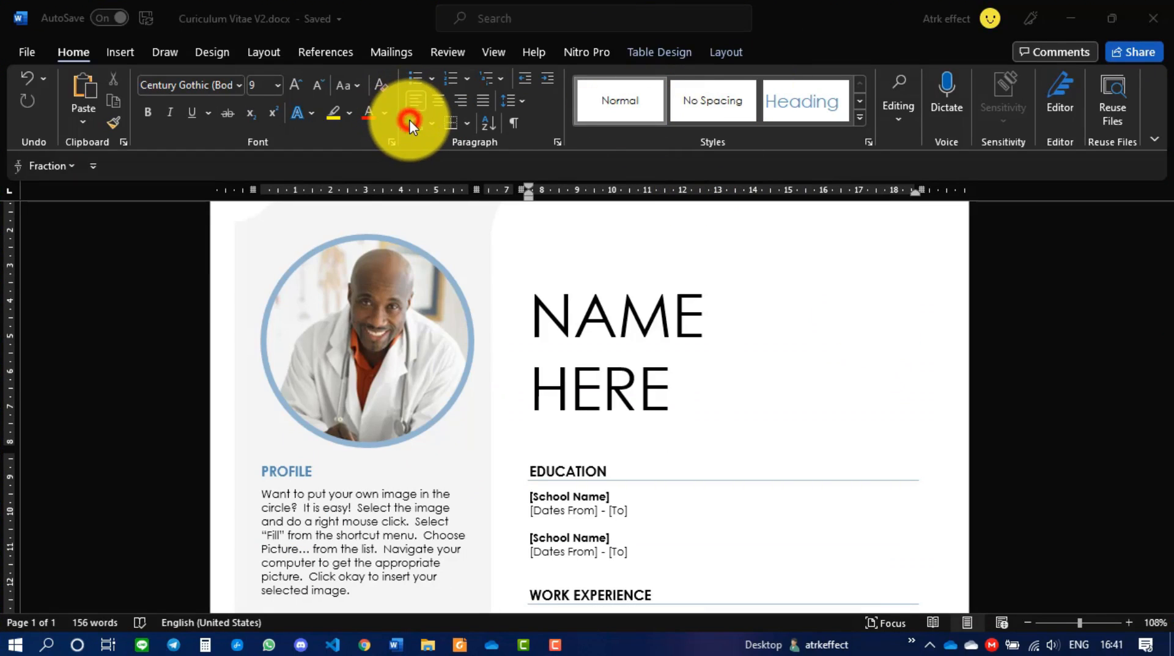
{"action": "left_click", "coordinate": [388, 321]}
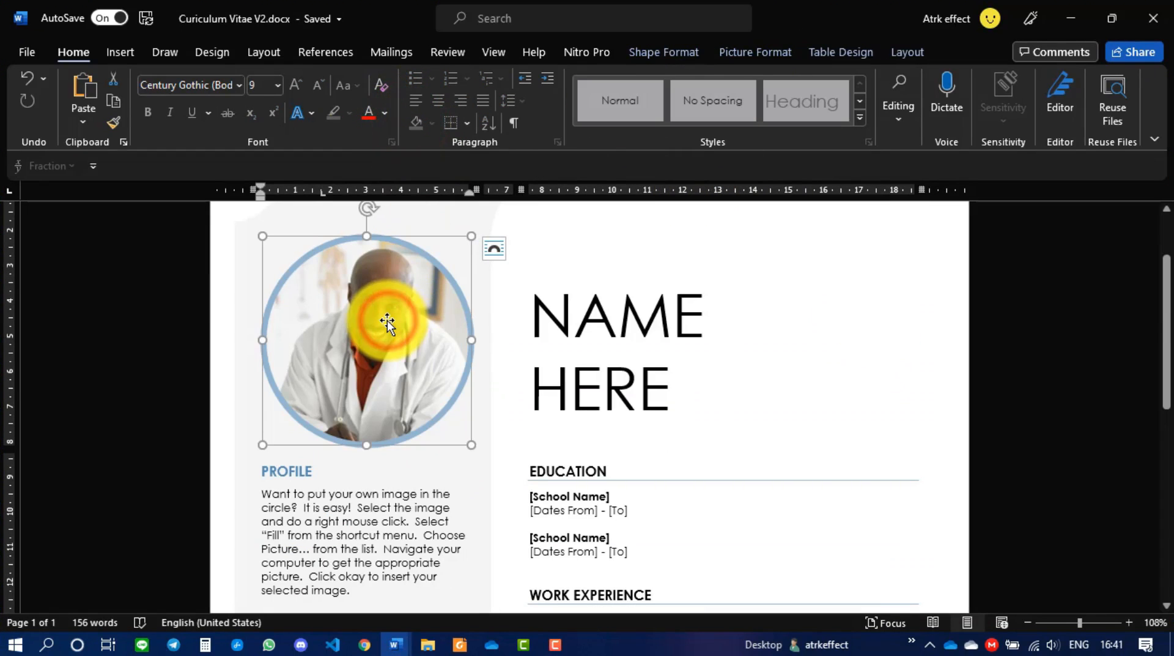
{"action": "key", "text": "Delete"}
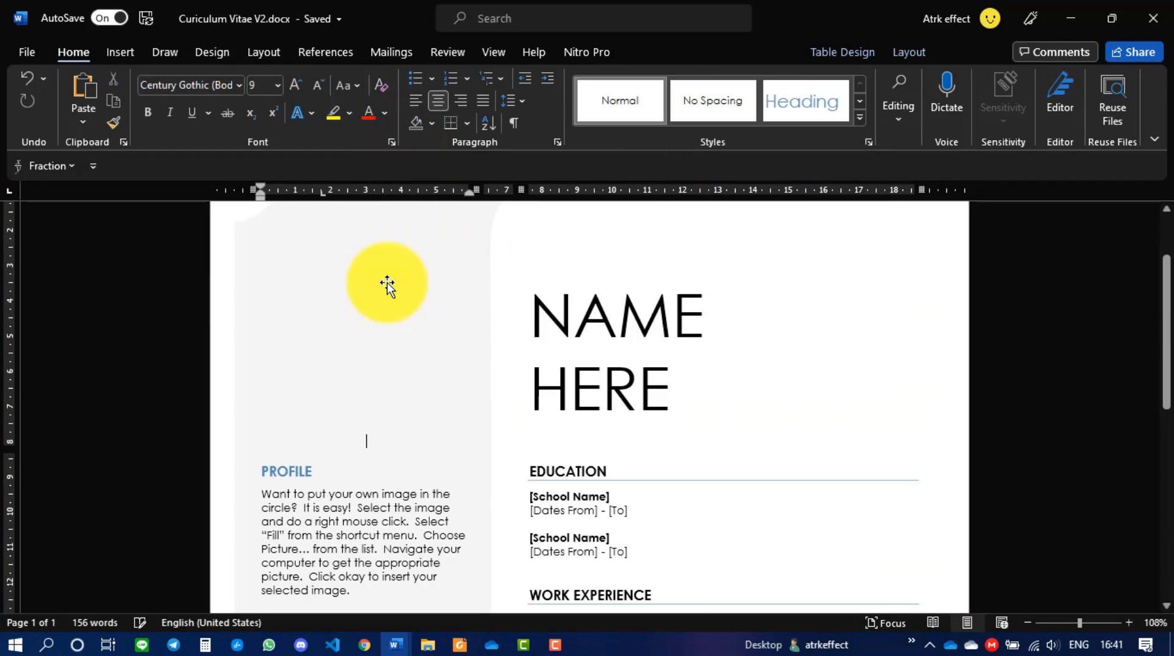
- Start inserting a picture from this device into the empty photo circle
{"action": "left_click", "coordinate": [135, 56]}
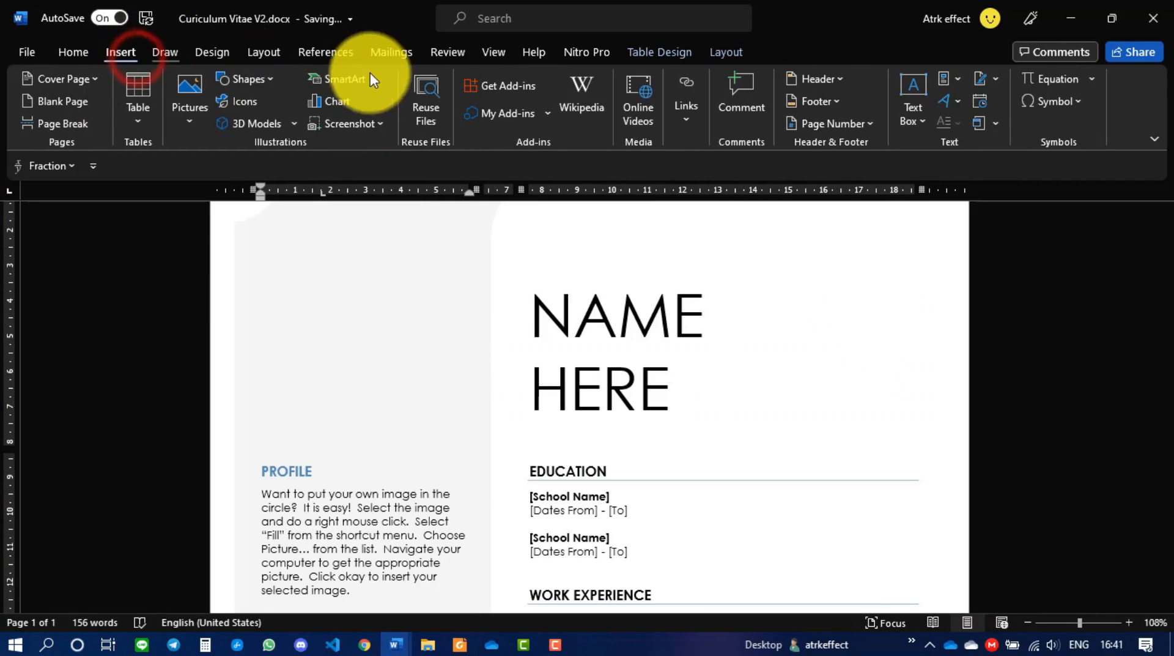
{"action": "left_click", "coordinate": [190, 120]}
{"action": "left_click", "coordinate": [215, 174]}
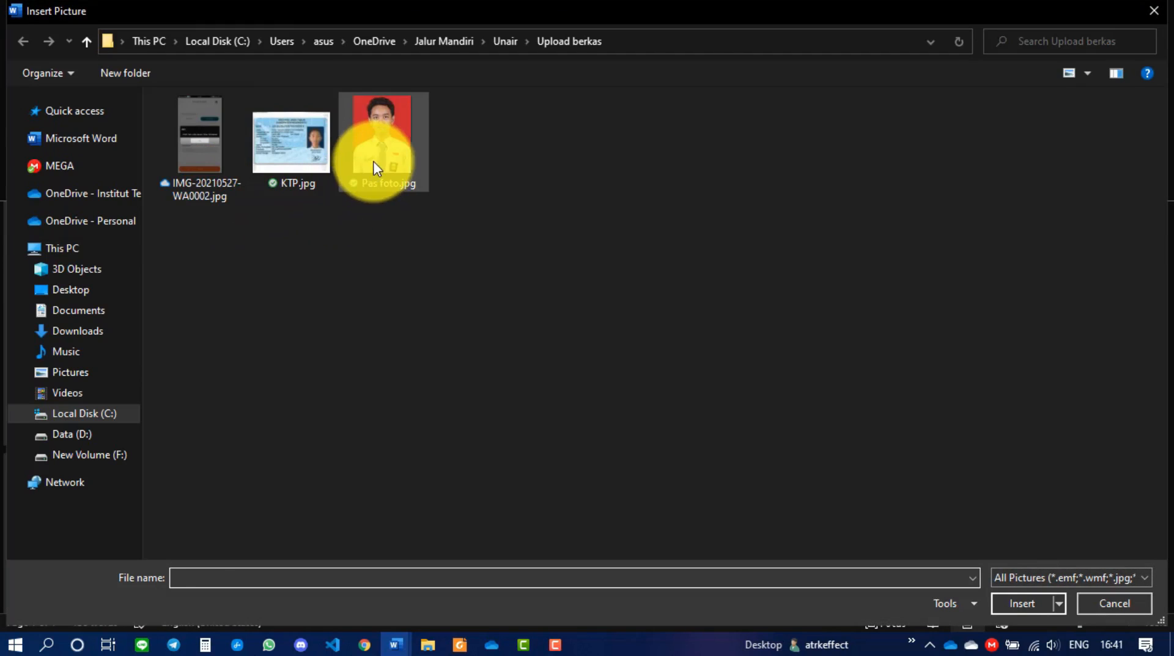
- Insert Pas foto.jpg into the CV and enlarge it
{"action": "left_click", "coordinate": [374, 161]}
{"action": "double_click", "coordinate": [374, 161]}
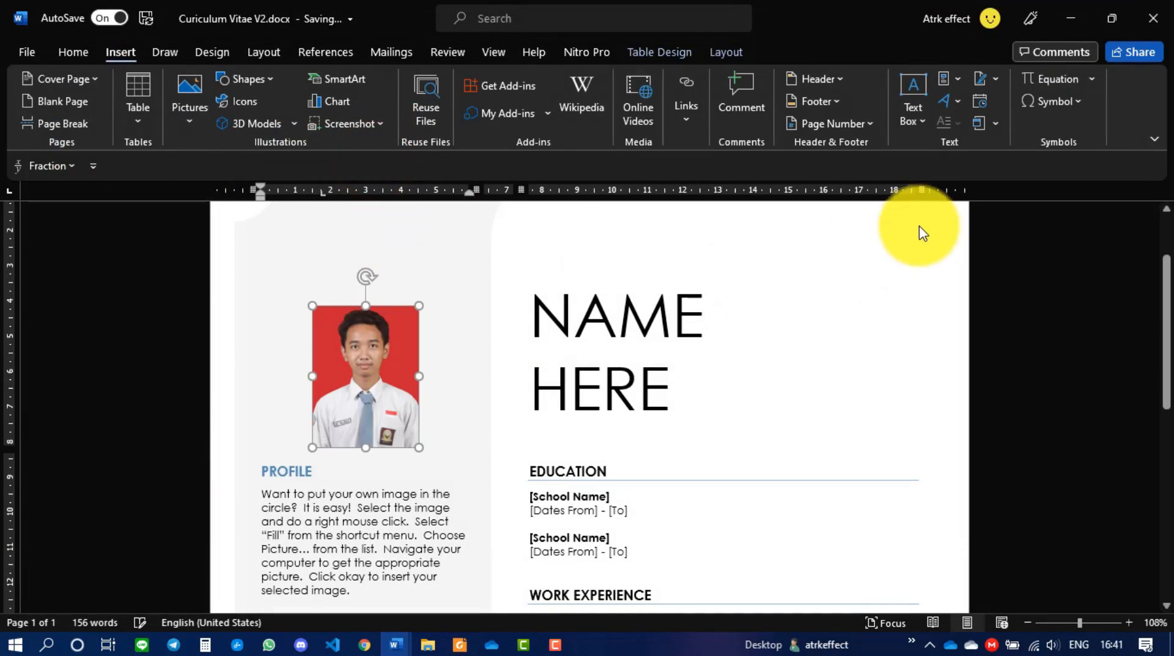
{"action": "left_click_drag", "start_coordinate": [312, 305], "coordinate": [272, 257]}
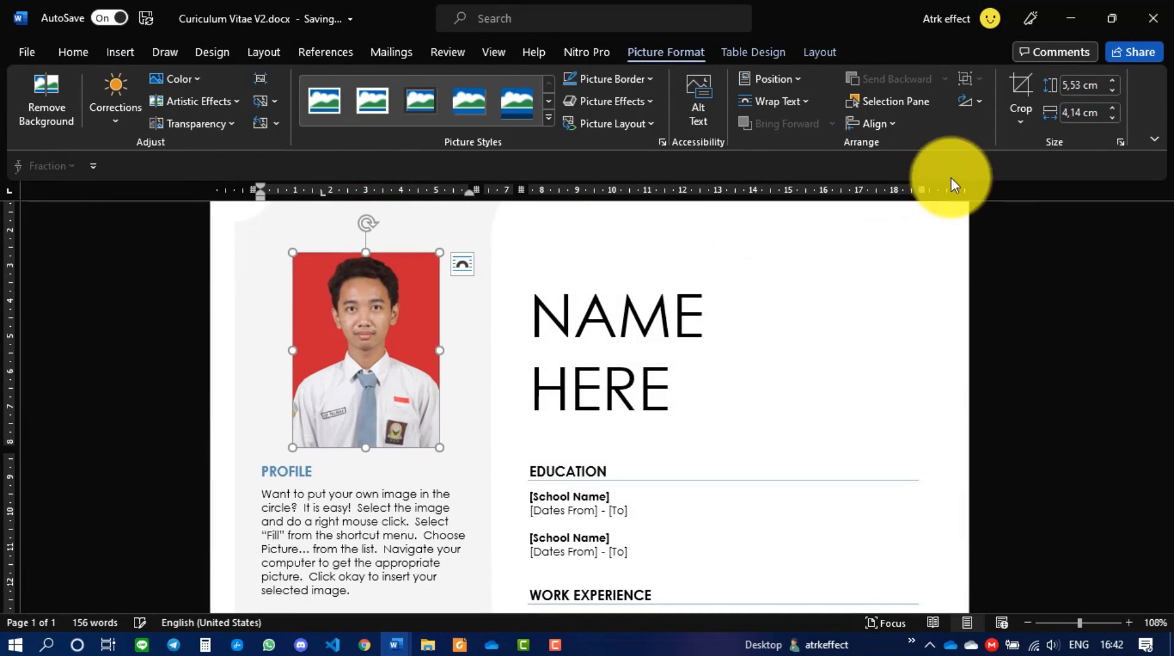
- Crop the photo to an oval, trimming the bottom and framing the face
{"action": "left_click", "coordinate": [1022, 123]}
{"action": "mouse_move", "coordinate": [1029, 168]}
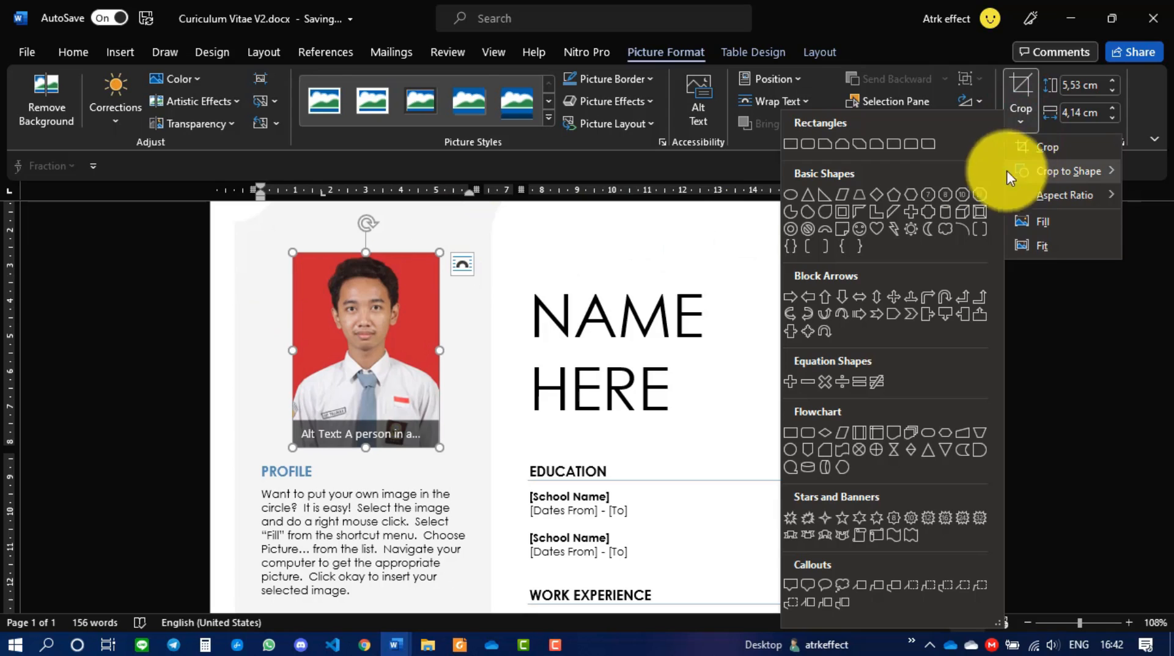
{"action": "left_click", "coordinate": [792, 194]}
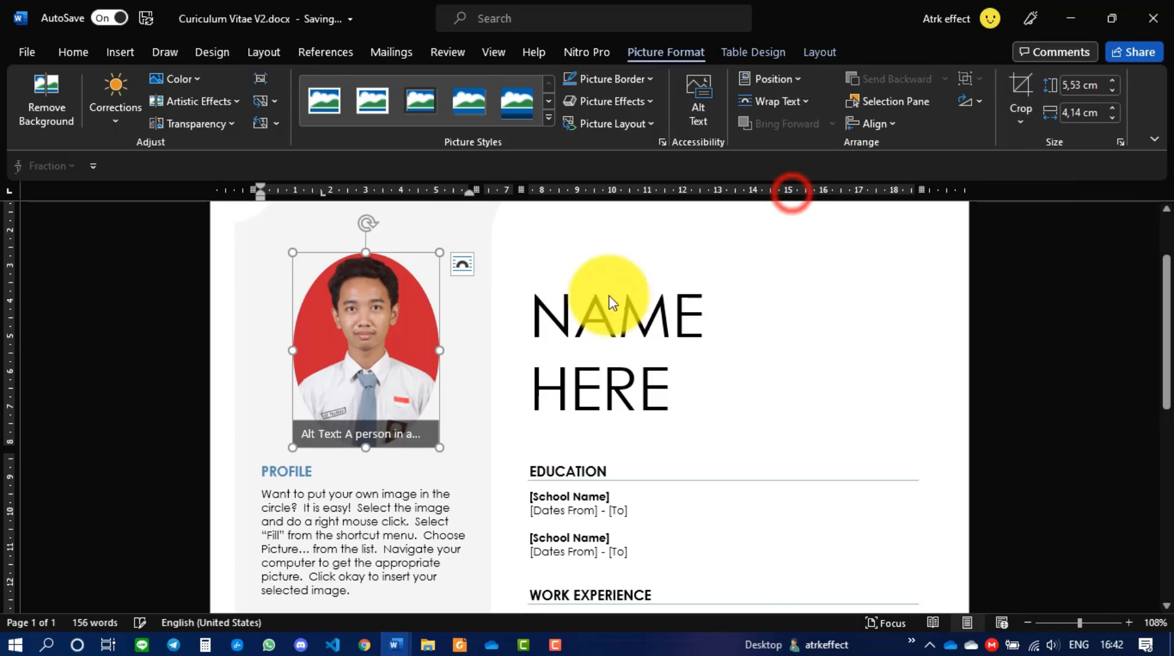
{"action": "left_click", "coordinate": [1021, 89]}
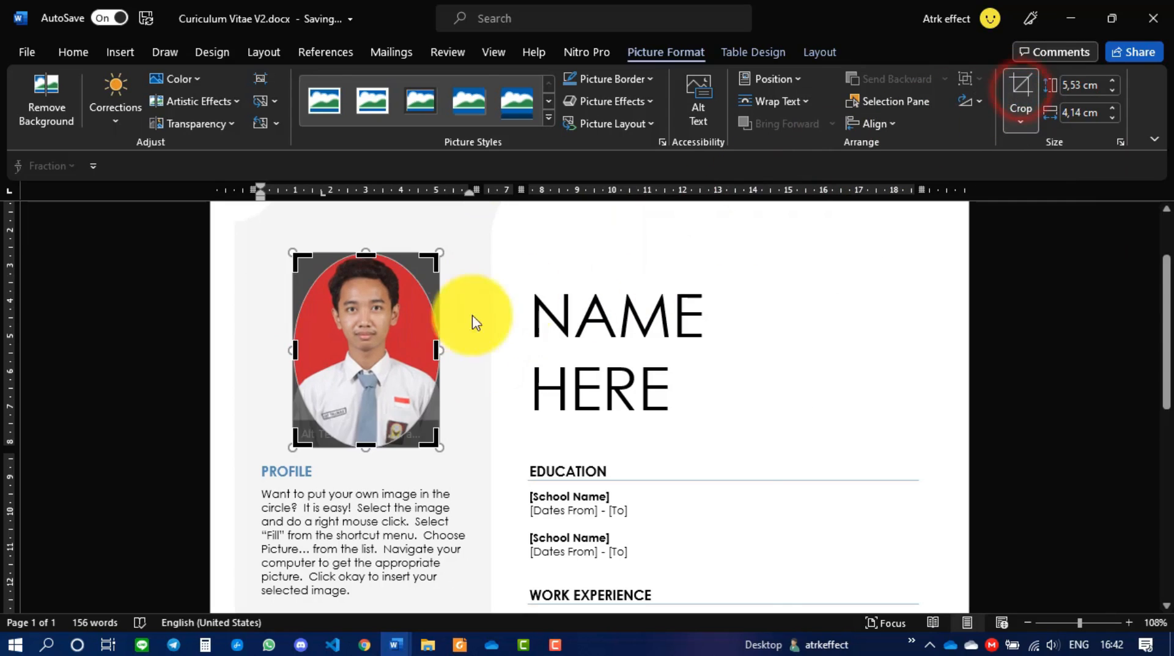
{"action": "left_click_drag", "start_coordinate": [366, 447], "coordinate": [374, 393]}
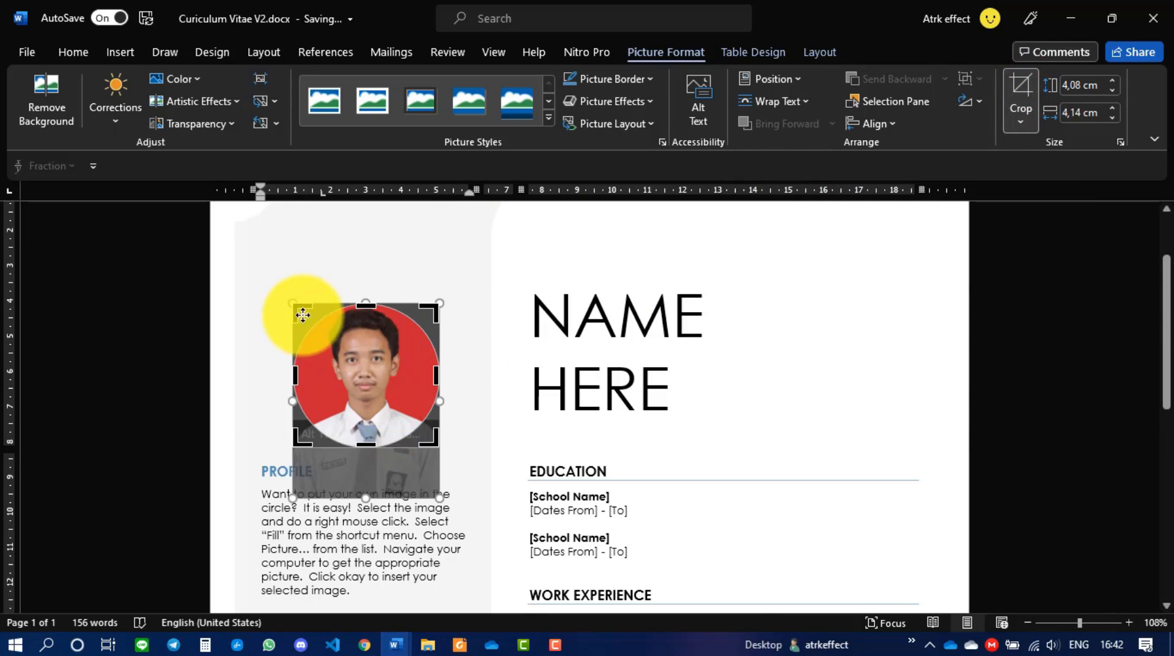
{"action": "mouse_move", "coordinate": [297, 310]}
{"action": "left_mouse_down"}
{"action": "mouse_move", "coordinate": [263, 283]}
{"action": "mouse_move", "coordinate": [293, 304]}
{"action": "left_mouse_up"}
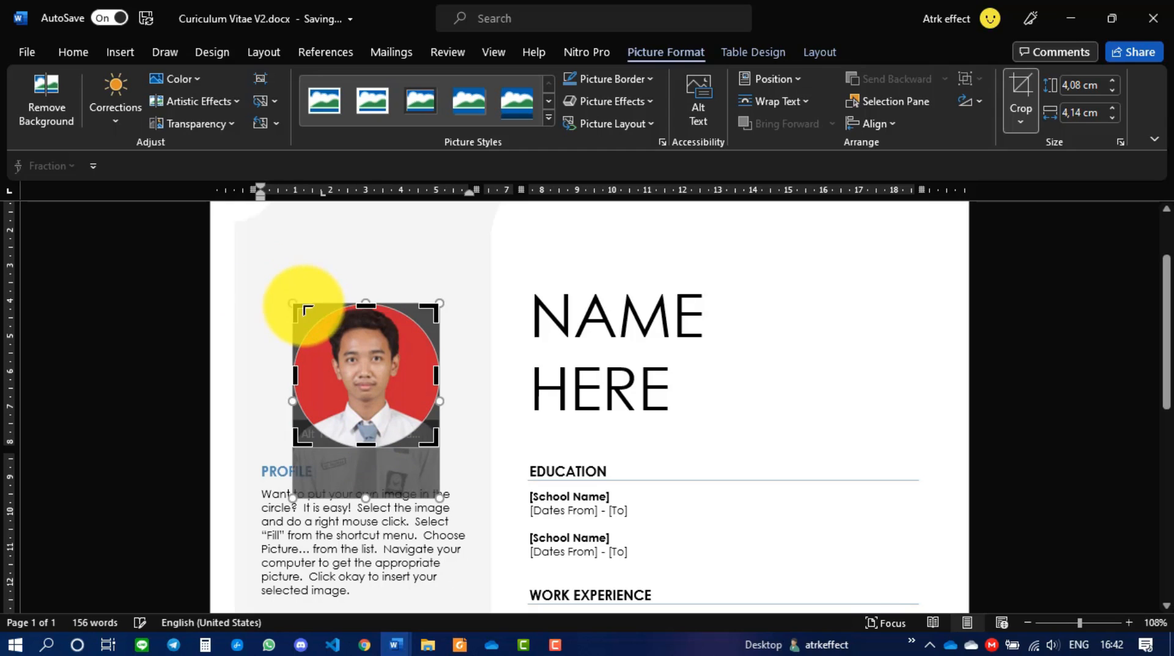
{"action": "left_click", "coordinate": [1004, 349]}
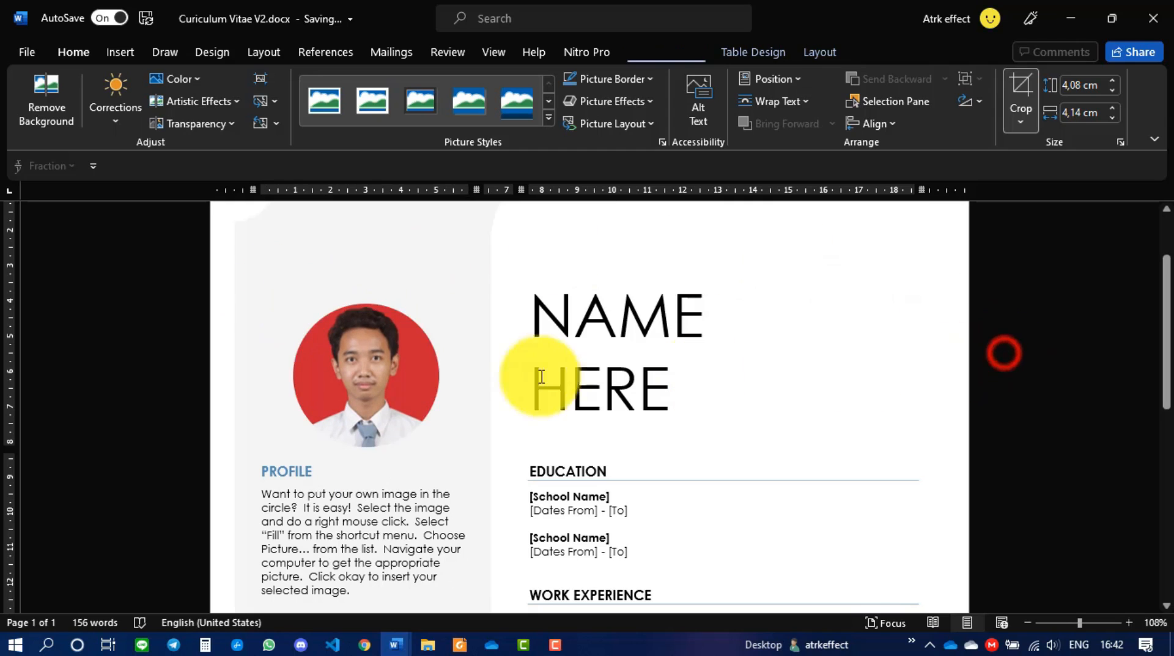
- Enlarge the round photo so it fills the profile circle
{"action": "left_click", "coordinate": [384, 384]}
{"action": "left_click_drag", "start_coordinate": [291, 303], "coordinate": [260, 277]}
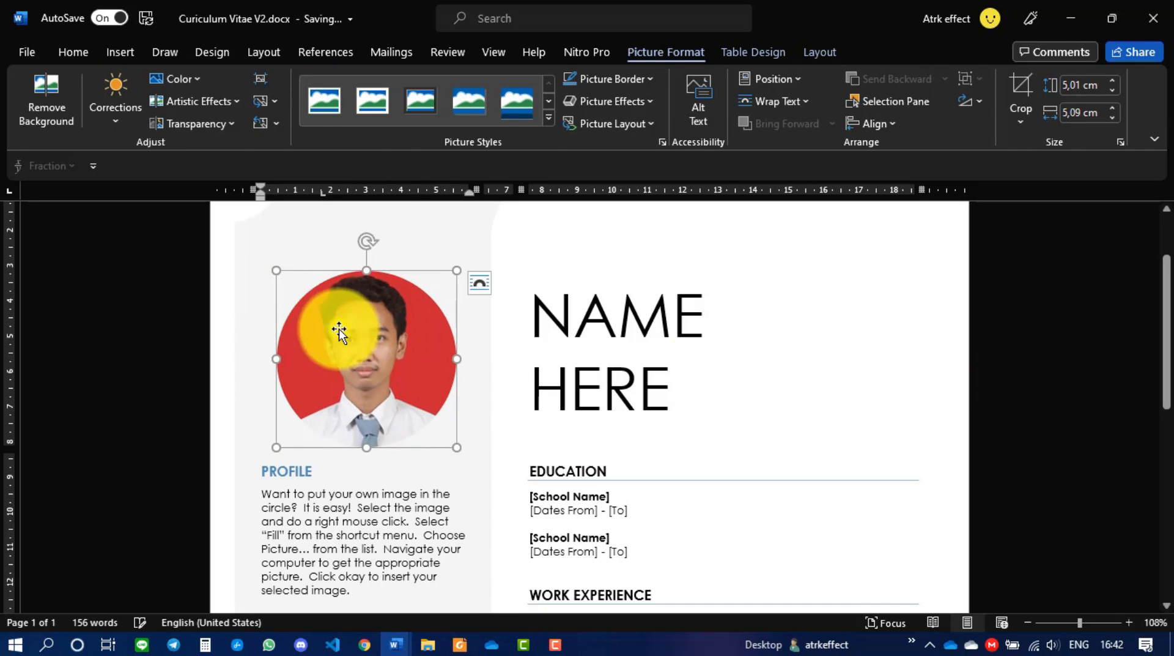
{"action": "right_click", "coordinate": [343, 329]}
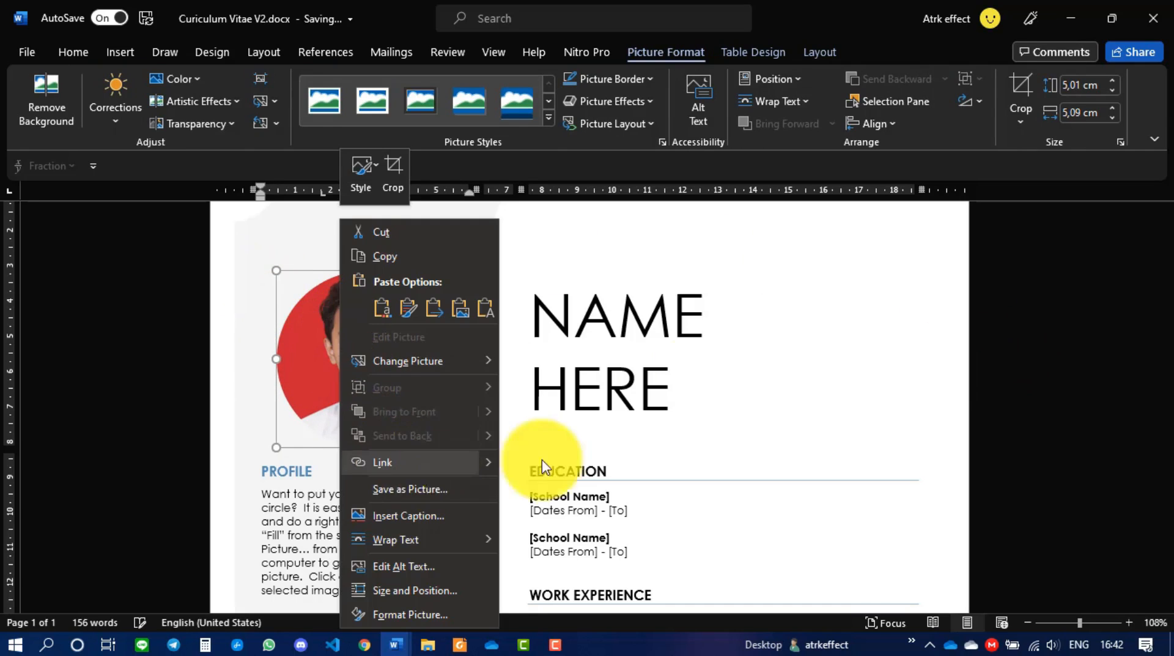
{"action": "left_click", "coordinate": [1004, 368]}
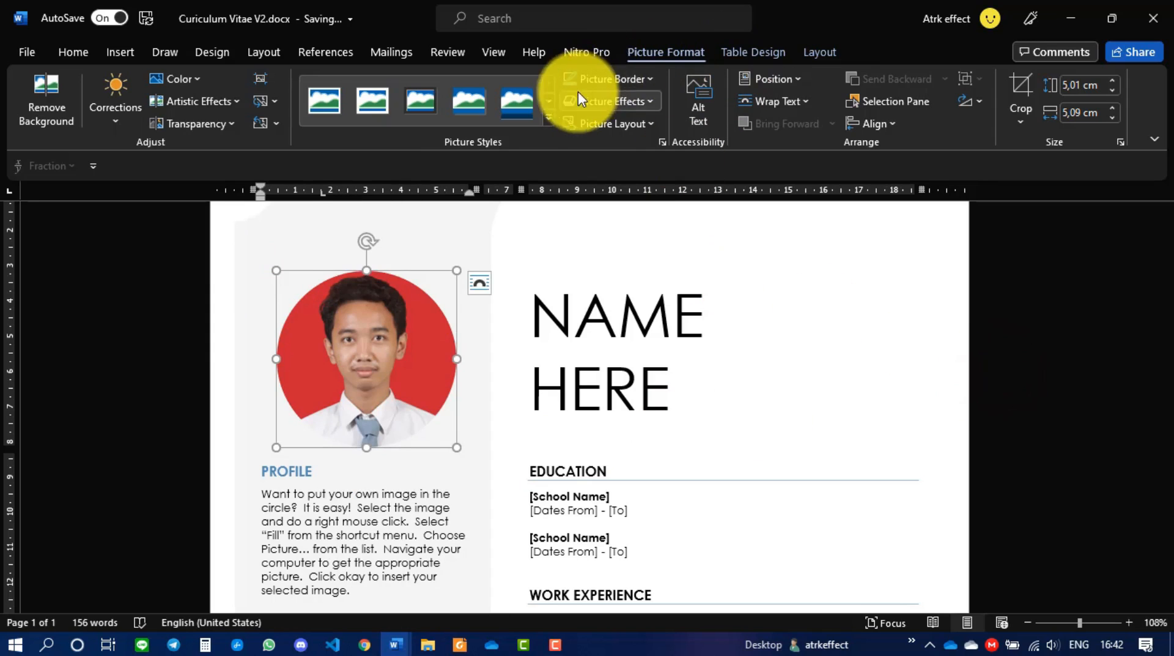
- Give the photo a 4½ pt blue picture border
{"action": "left_click", "coordinate": [631, 84]}
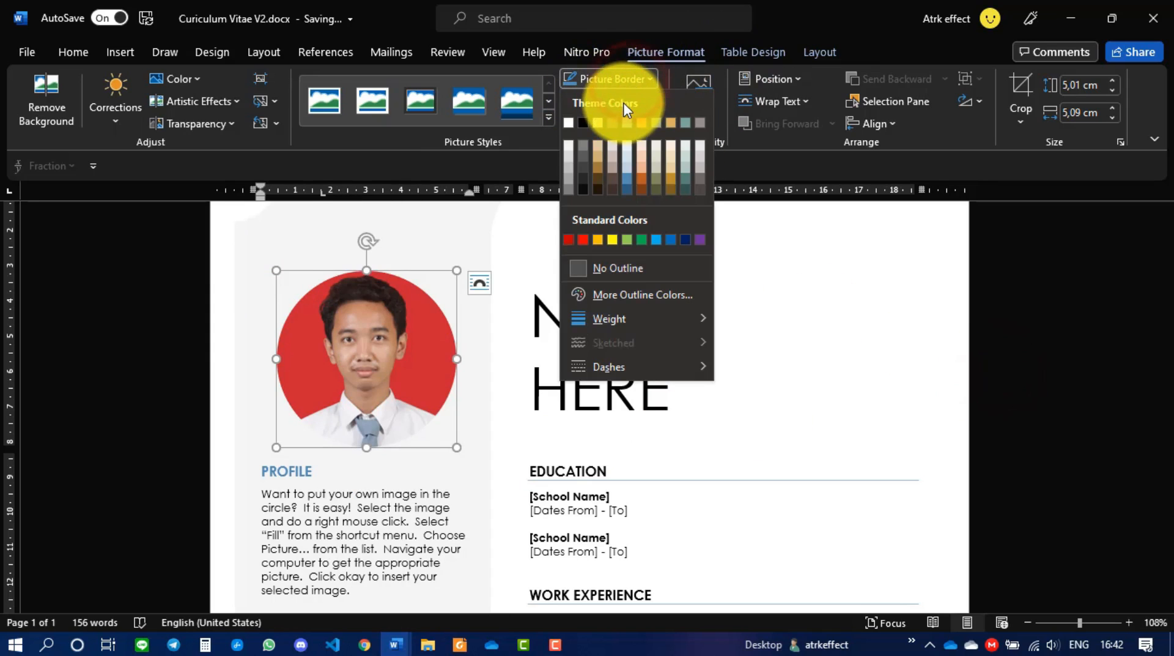
{"action": "mouse_move", "coordinate": [669, 315]}
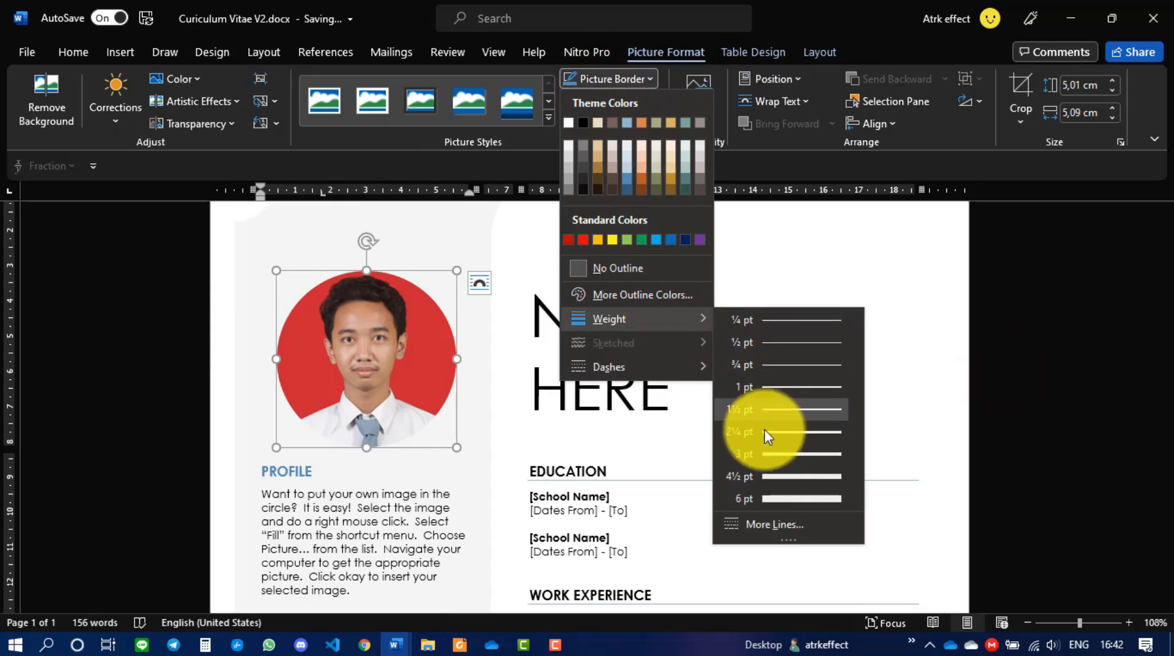
{"action": "left_click", "coordinate": [765, 477]}
{"action": "left_click", "coordinate": [639, 82]}
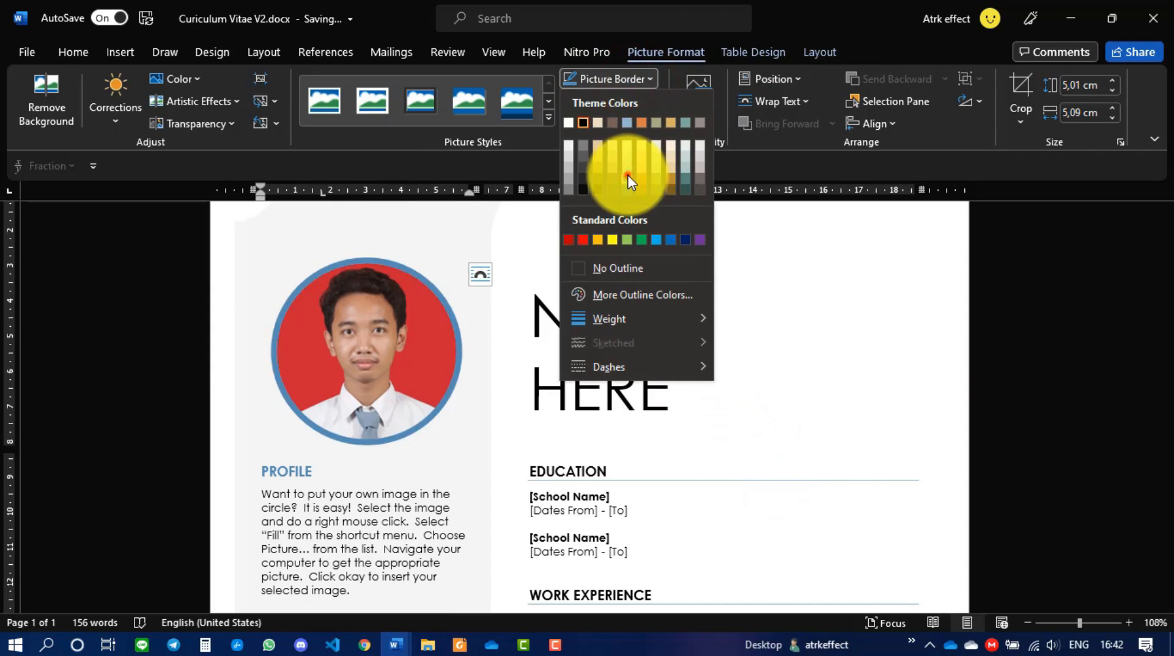
{"action": "left_click", "coordinate": [627, 174]}
- Replace the NAME HERE heading with the applicant's full name in capitals
{"action": "left_click", "coordinate": [618, 239]}
{"action": "triple_click", "coordinate": [611, 334]}
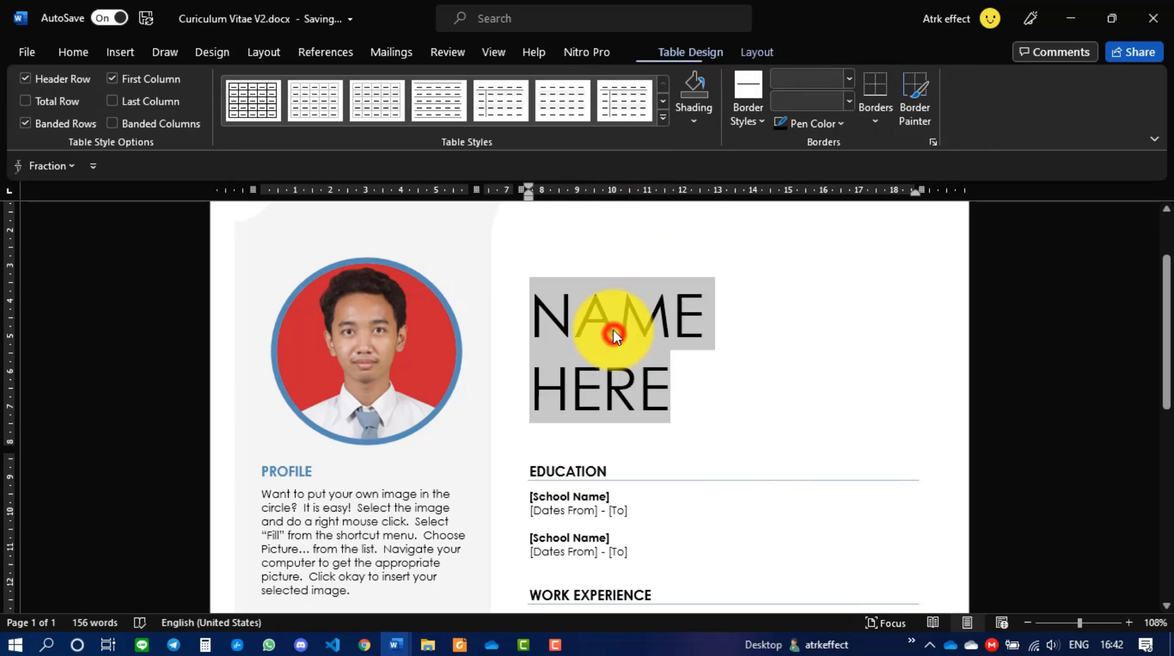
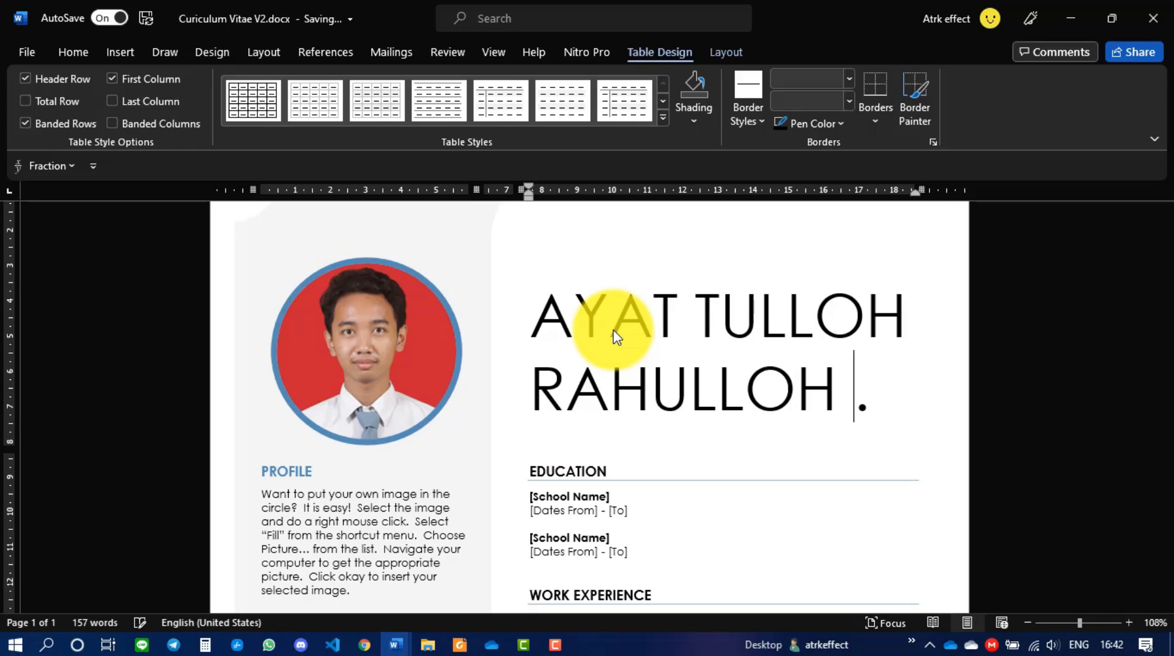
{"action": "key", "text": "End"}
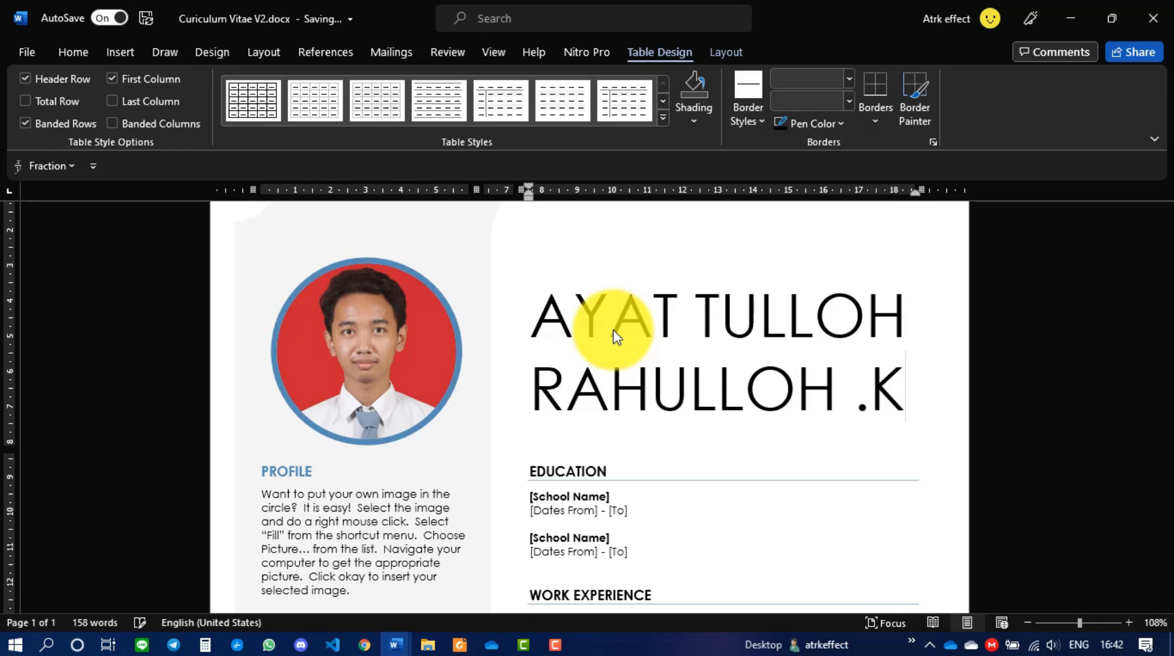
{"action": "scroll", "coordinate": [614, 334], "scroll_direction": "down", "scroll_amount": 5}
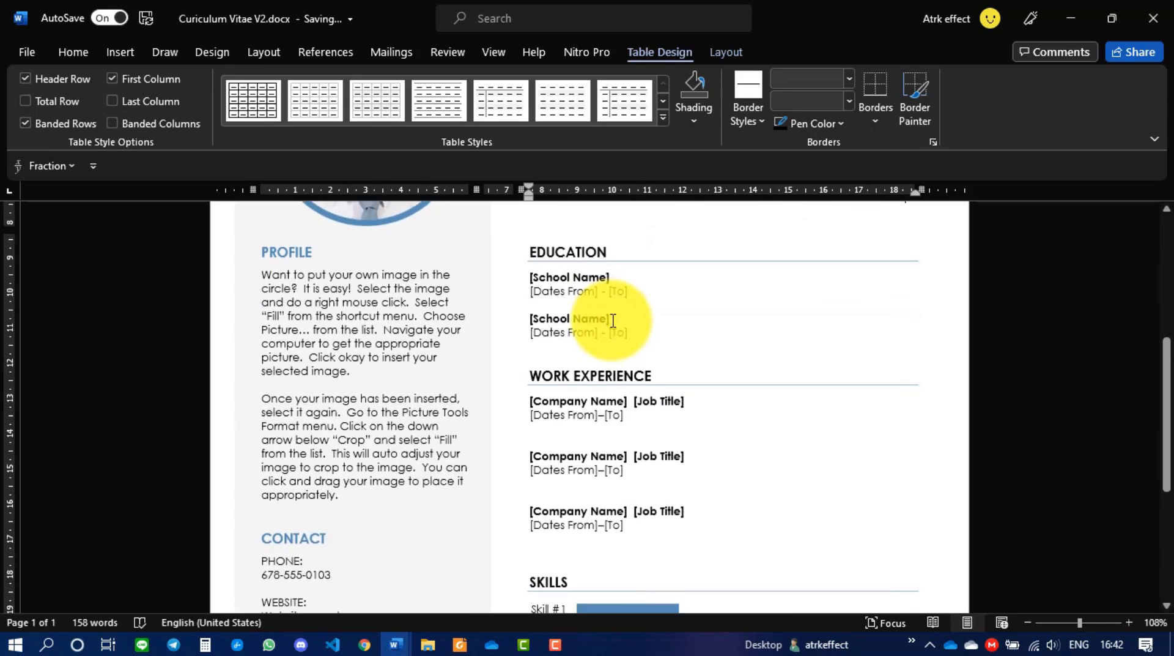
{"action": "scroll", "coordinate": [609, 332], "scroll_direction": "up", "scroll_amount": 3}
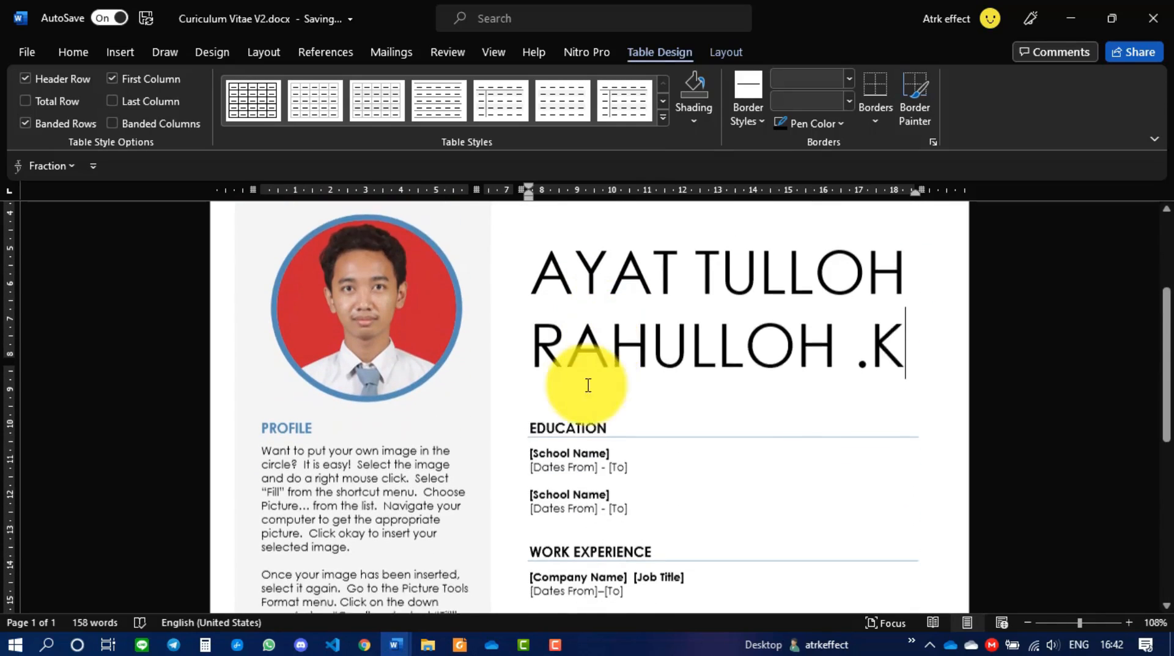
- Paste the personal details (birth date, gender, nationality) over the Profile paragraphs
{"action": "left_click", "coordinate": [330, 169]}
{"action": "scroll", "coordinate": [342, 348], "scroll_direction": "down", "scroll_amount": 2}
{"action": "triple_click", "coordinate": [340, 347]}
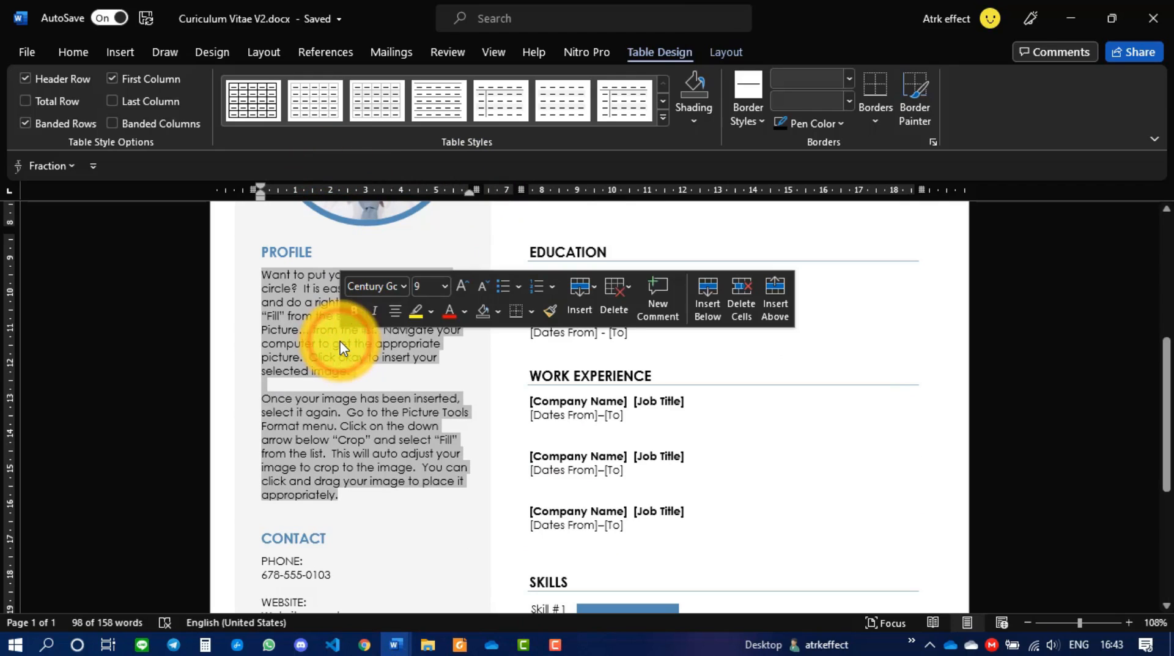
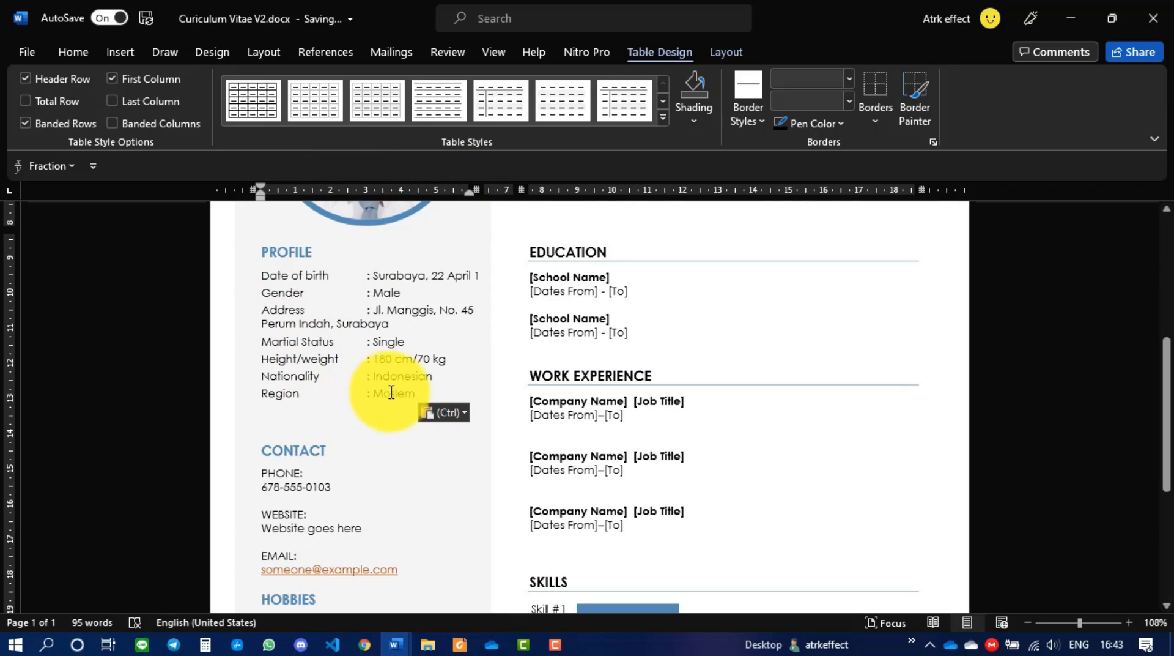
- Replace the sample contact phone number with the applicant's phone number
{"action": "scroll", "coordinate": [373, 407], "scroll_direction": "down", "scroll_amount": 3}
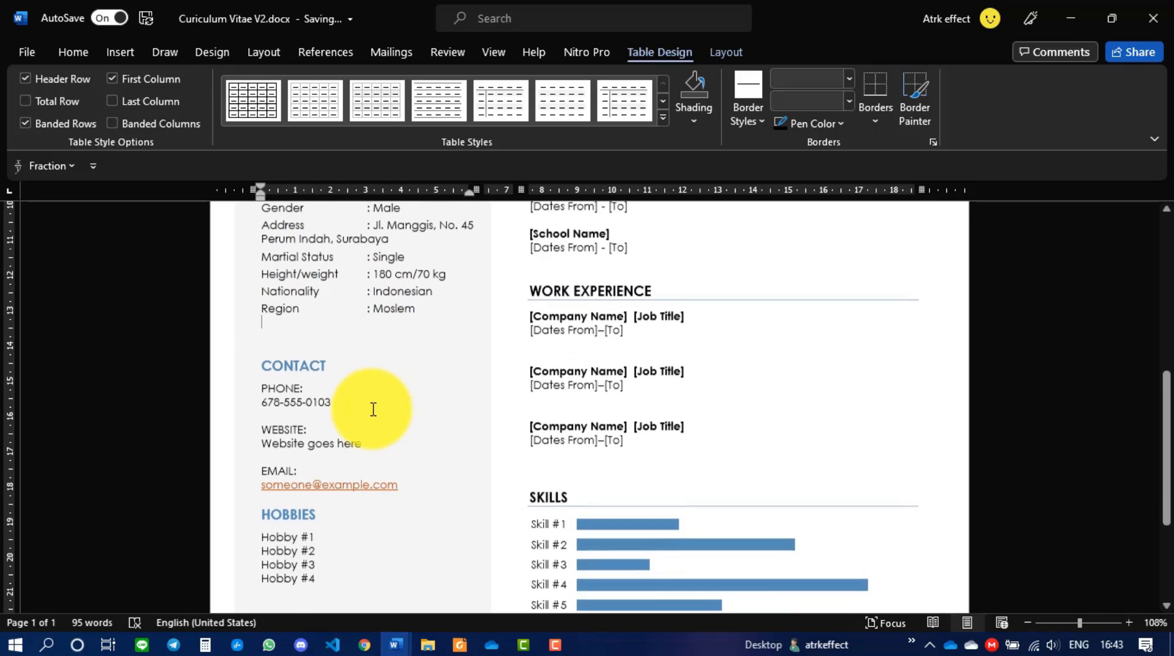
{"action": "triple_click", "coordinate": [309, 399]}
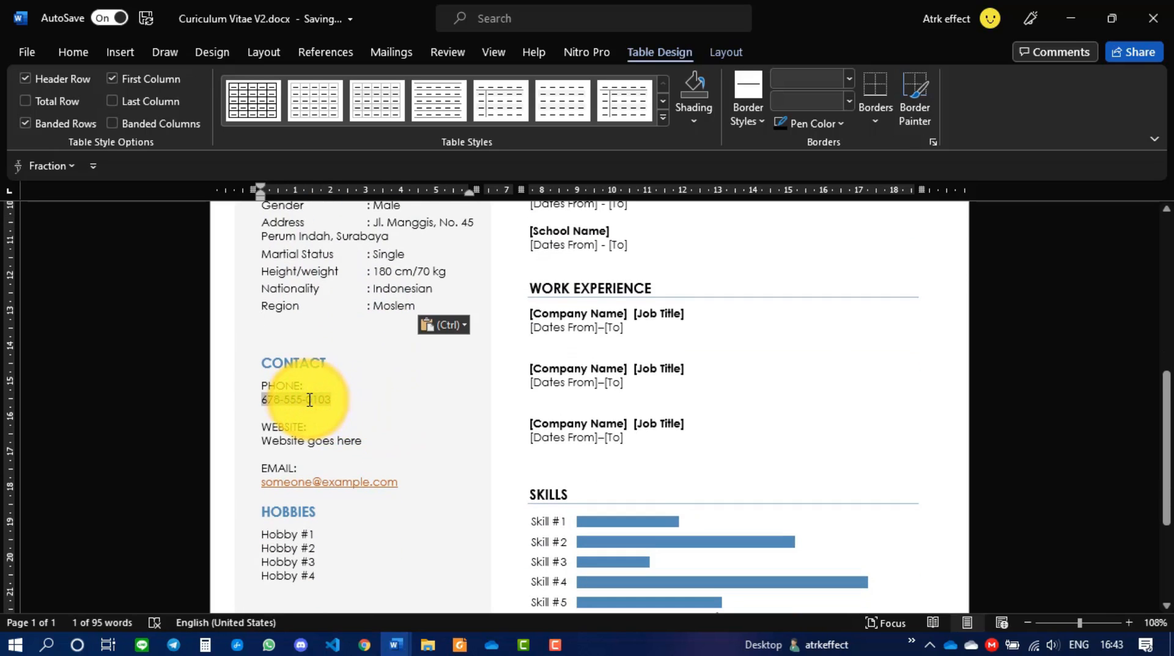
{"action": "key", "text": "Delete"}
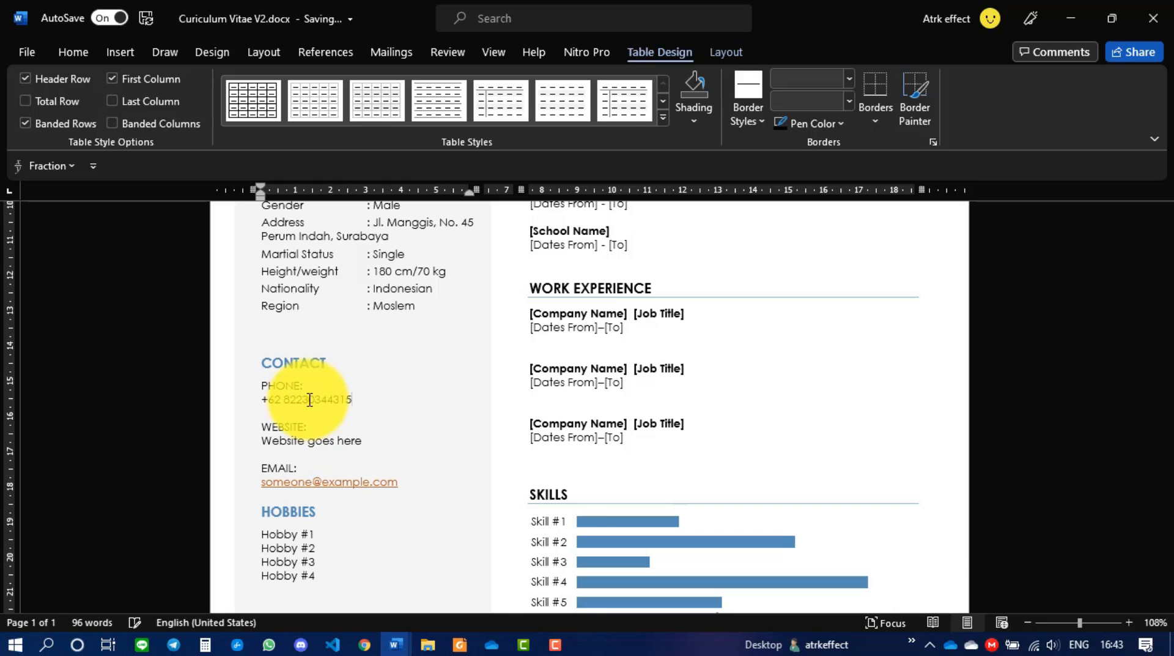
- Change the WEBSITE entry to LinkedIn with the applicant's name and fill in the e-mail
{"action": "scroll", "coordinate": [310, 400], "scroll_direction": "down", "scroll_amount": 3}
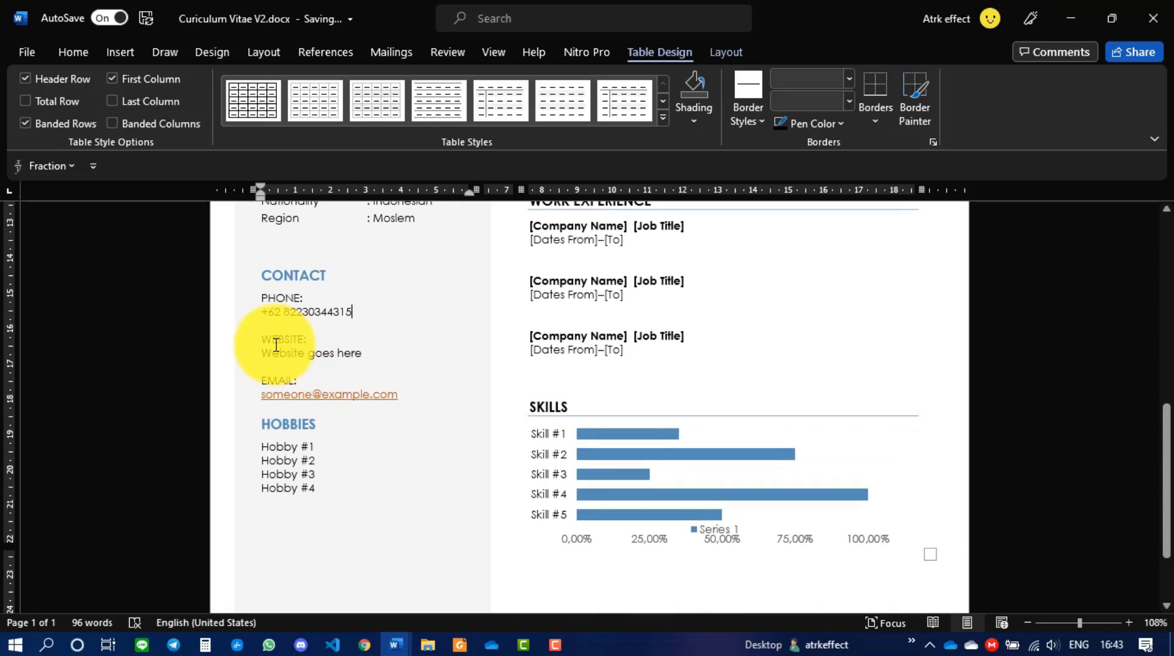
{"action": "double_click", "coordinate": [275, 344]}
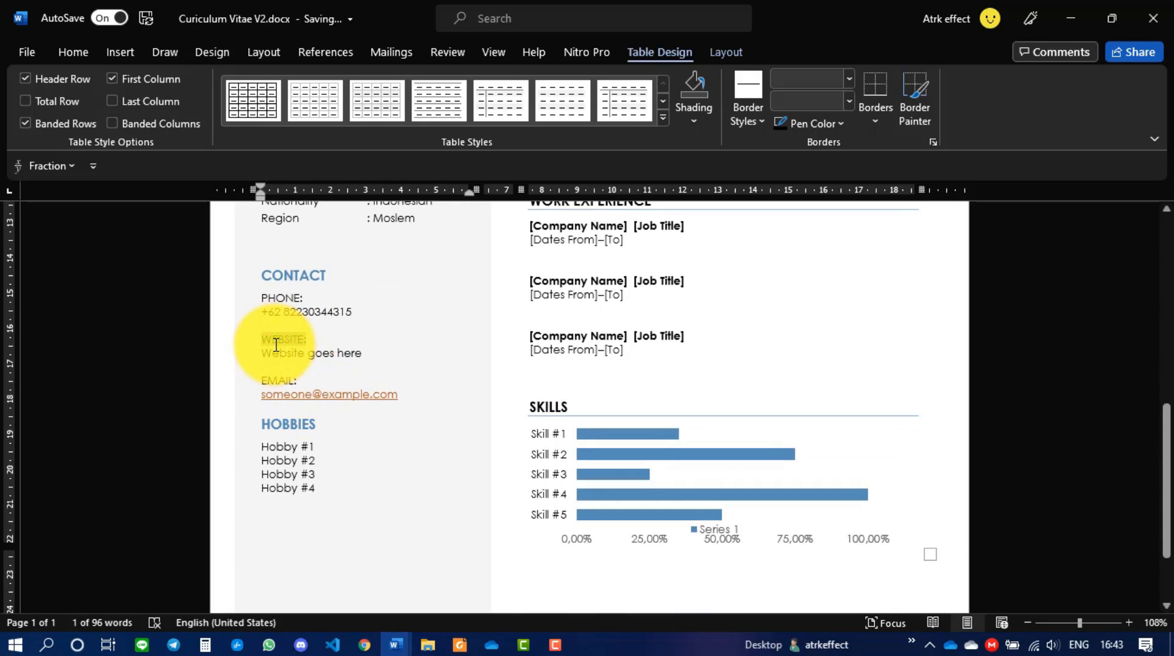
{"action": "type", "text": "Linkedin"}
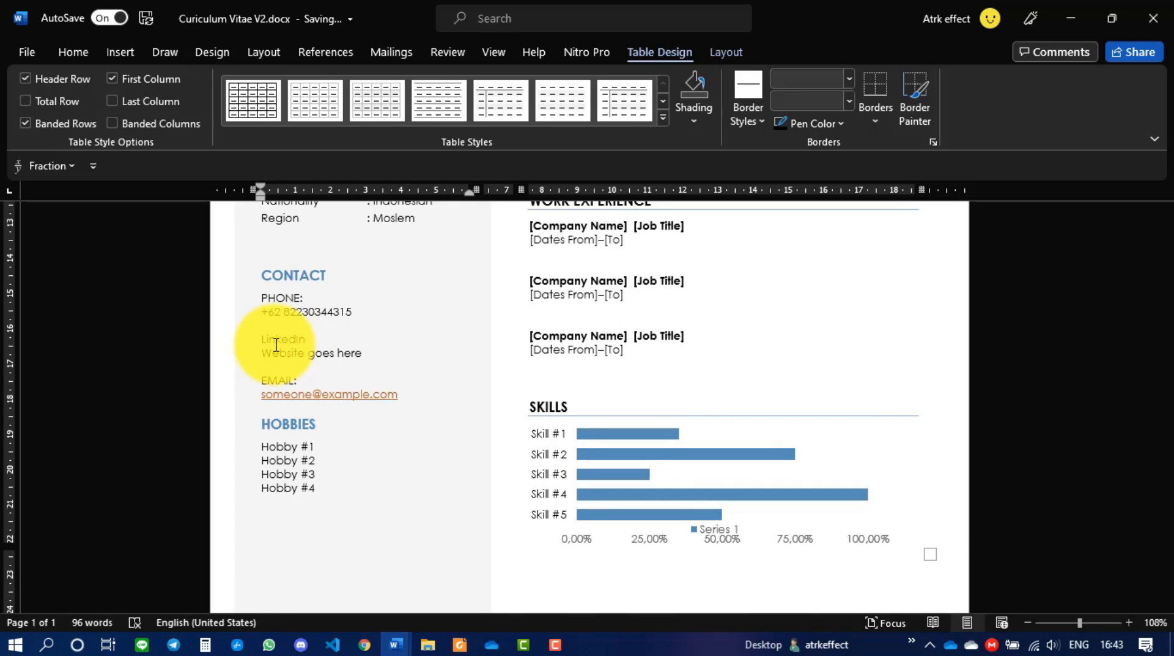
{"action": "triple_click", "coordinate": [276, 345]}
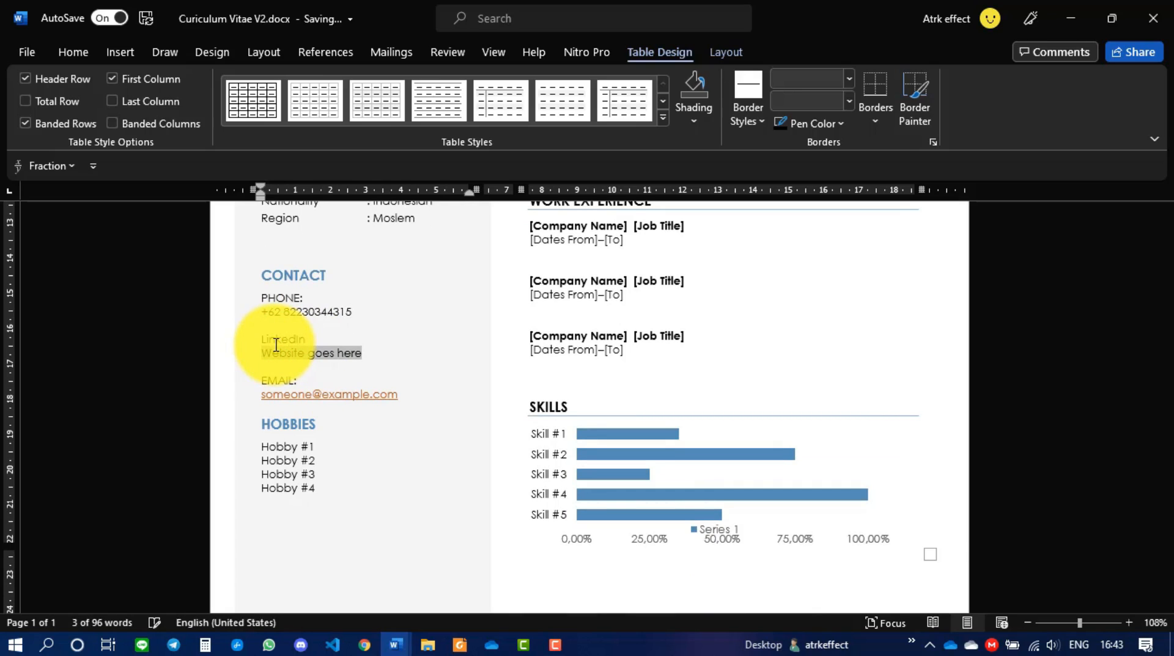
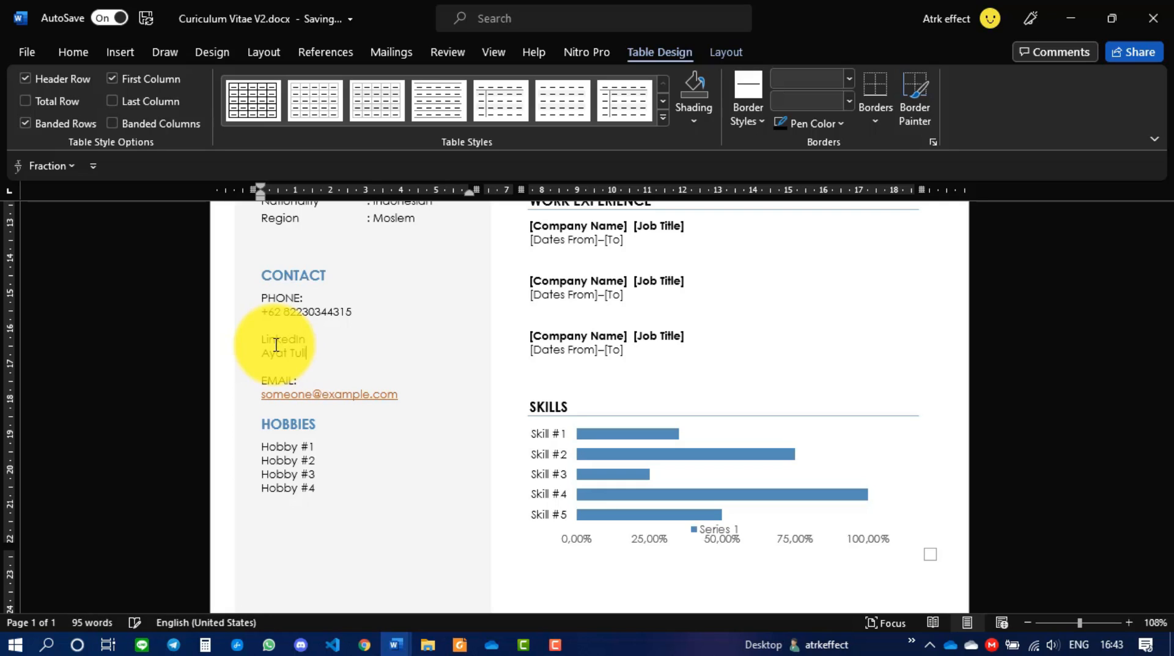
{"action": "key", "text": "Down"}
{"action": "key", "text": "Down"}
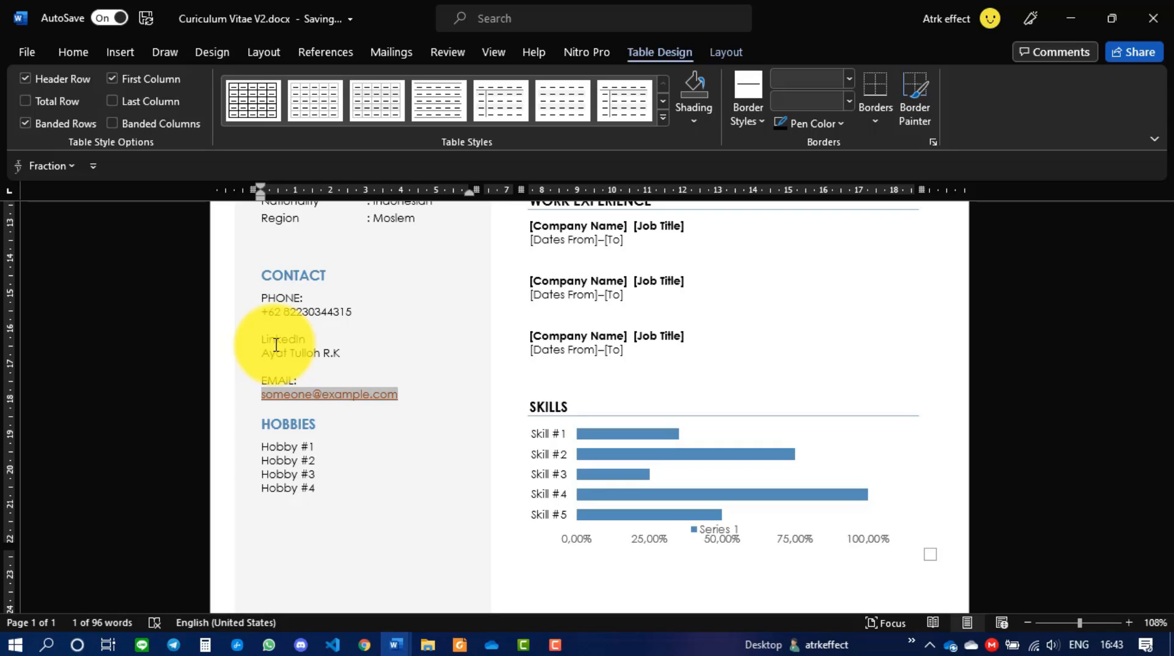
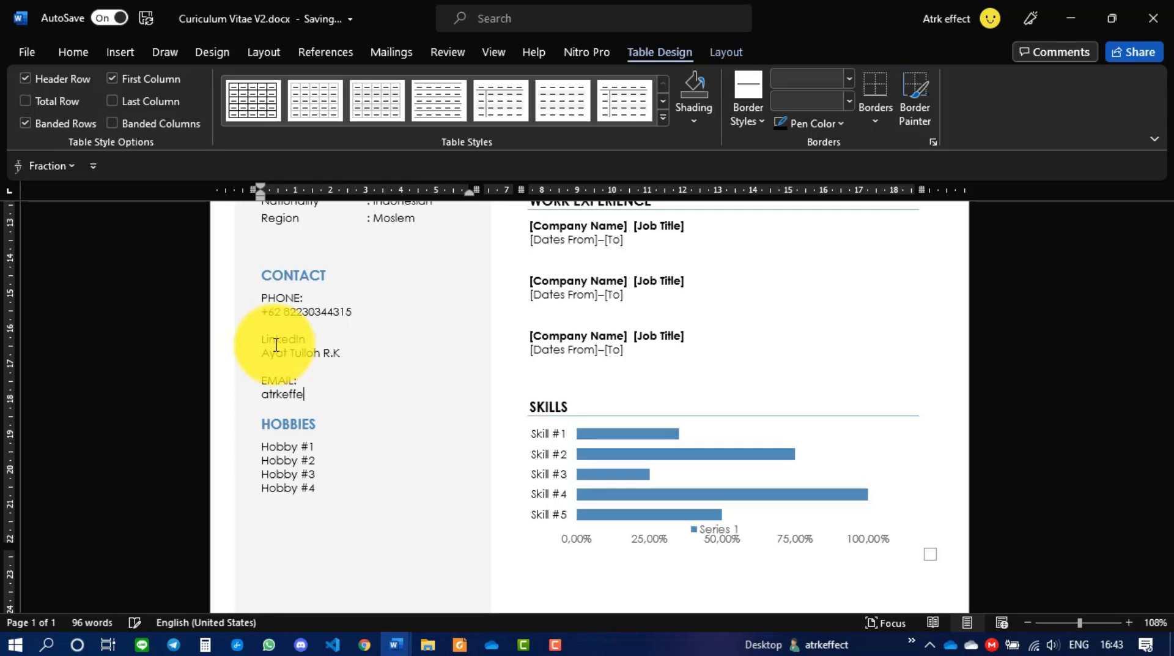
- List Reading and Volley ball as hobbies and delete the Hobby #3 and #4 placeholders
{"action": "scroll", "coordinate": [269, 346], "scroll_direction": "down", "scroll_amount": 1}
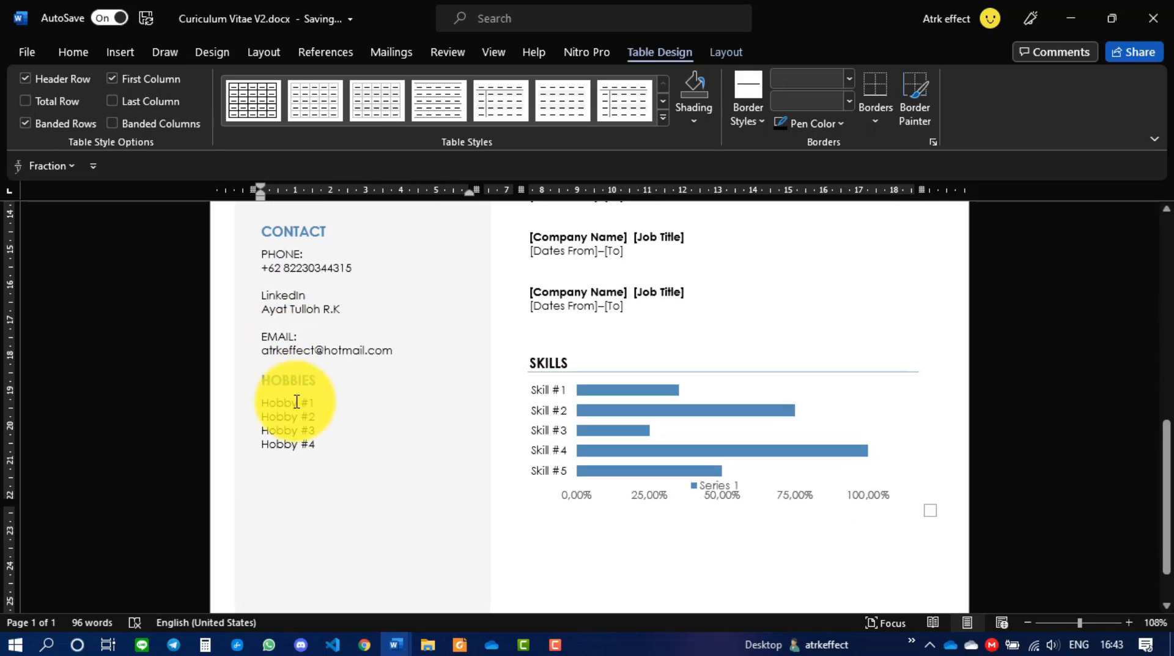
{"action": "triple_click", "coordinate": [299, 401]}
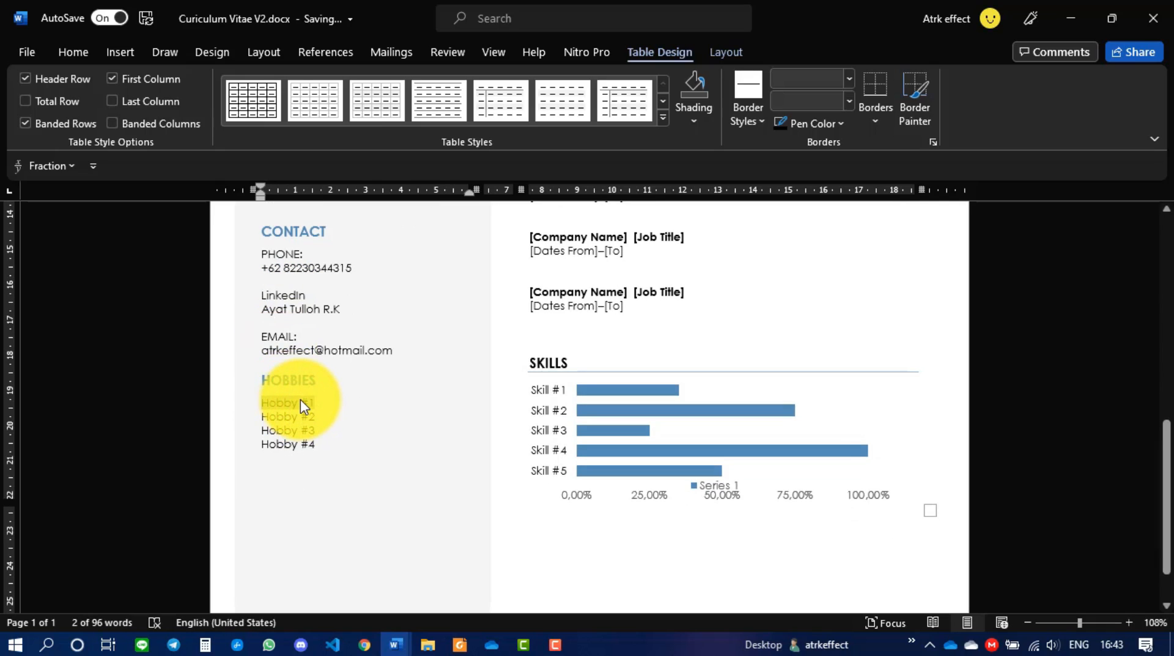
{"action": "type", "text": "Readin"}
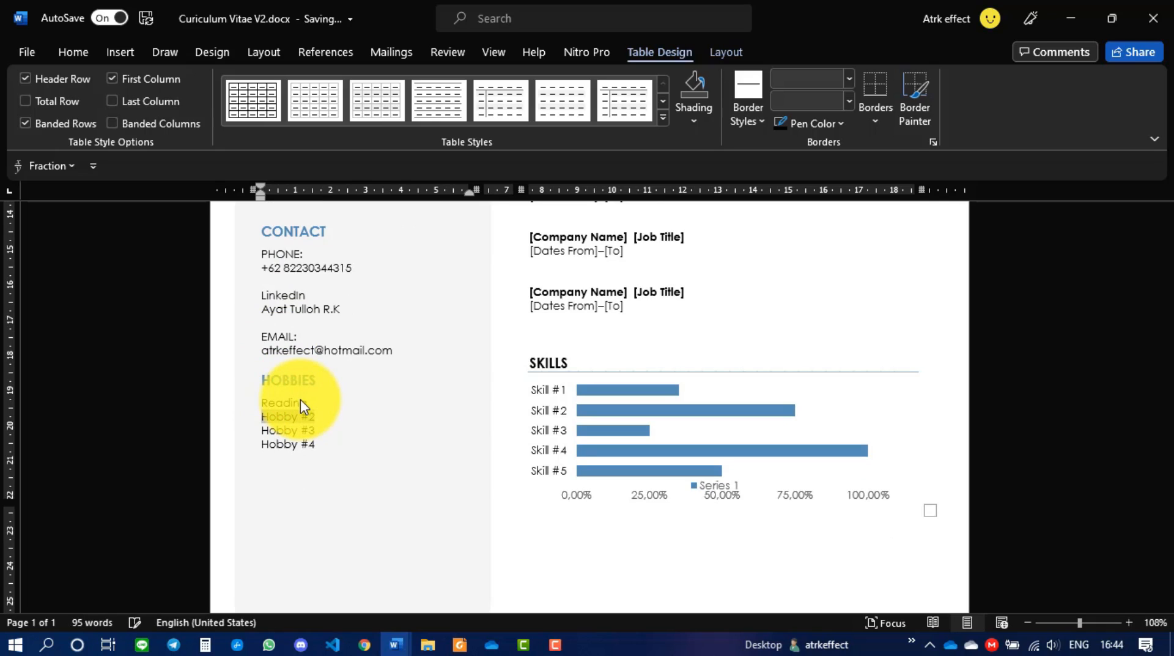
{"action": "triple_click", "coordinate": [300, 400]}
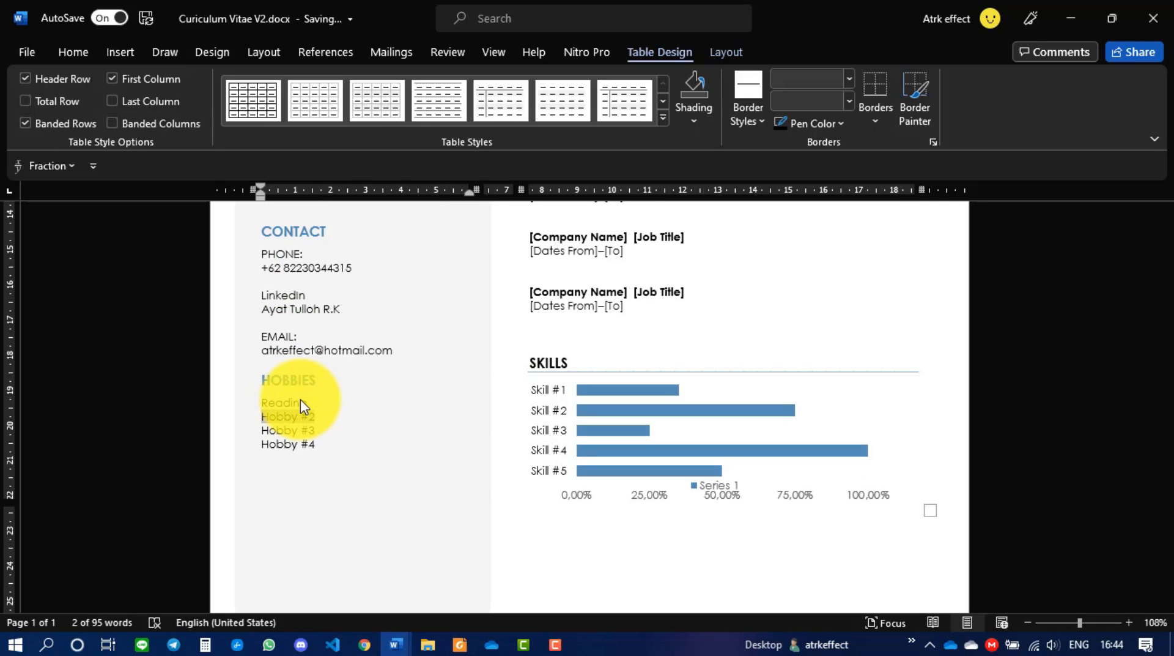
{"action": "type", "text": "Volley ball"}
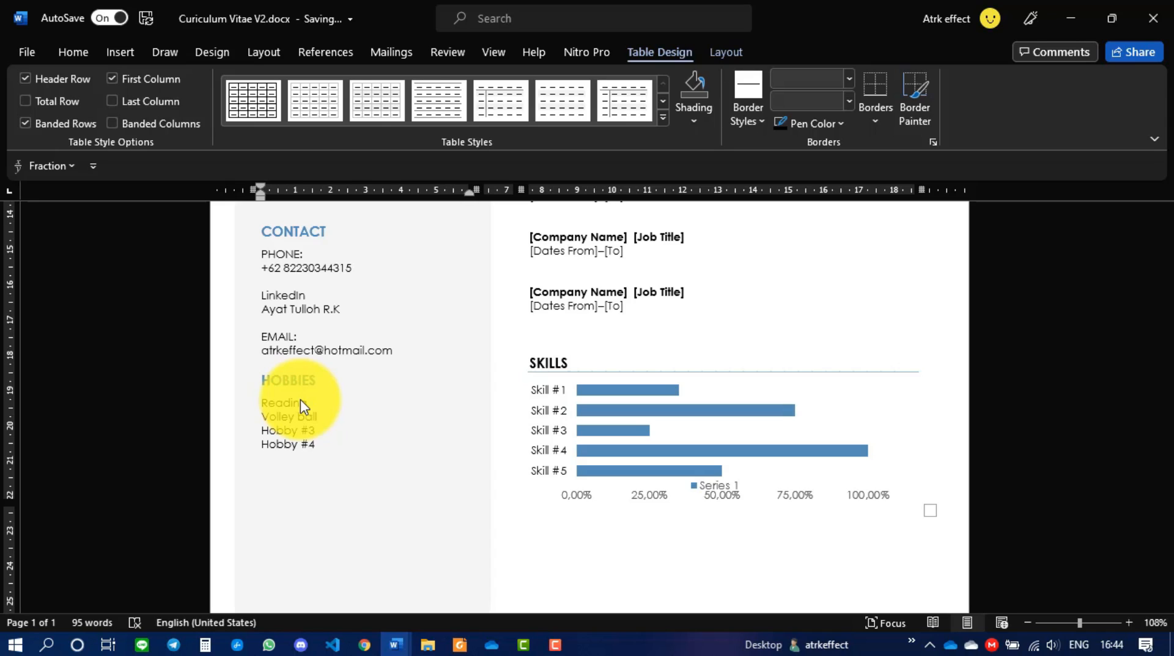
{"action": "left_click", "coordinate": [306, 434]}
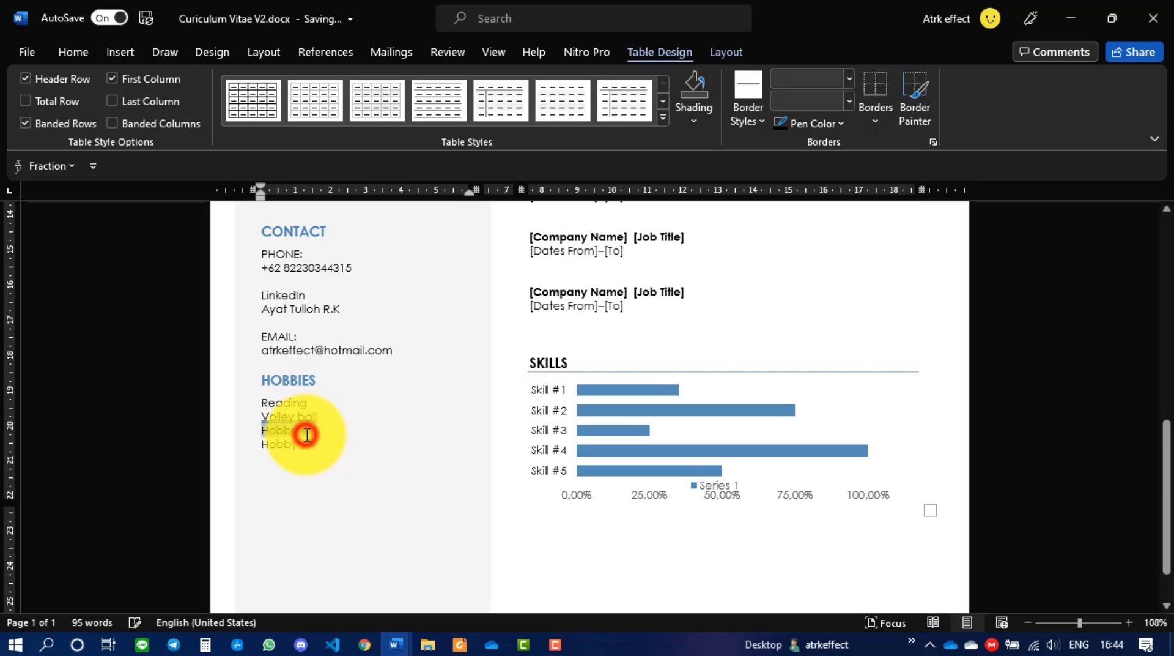
{"action": "key", "text": "Delete"}
{"action": "triple_click", "coordinate": [309, 440]}
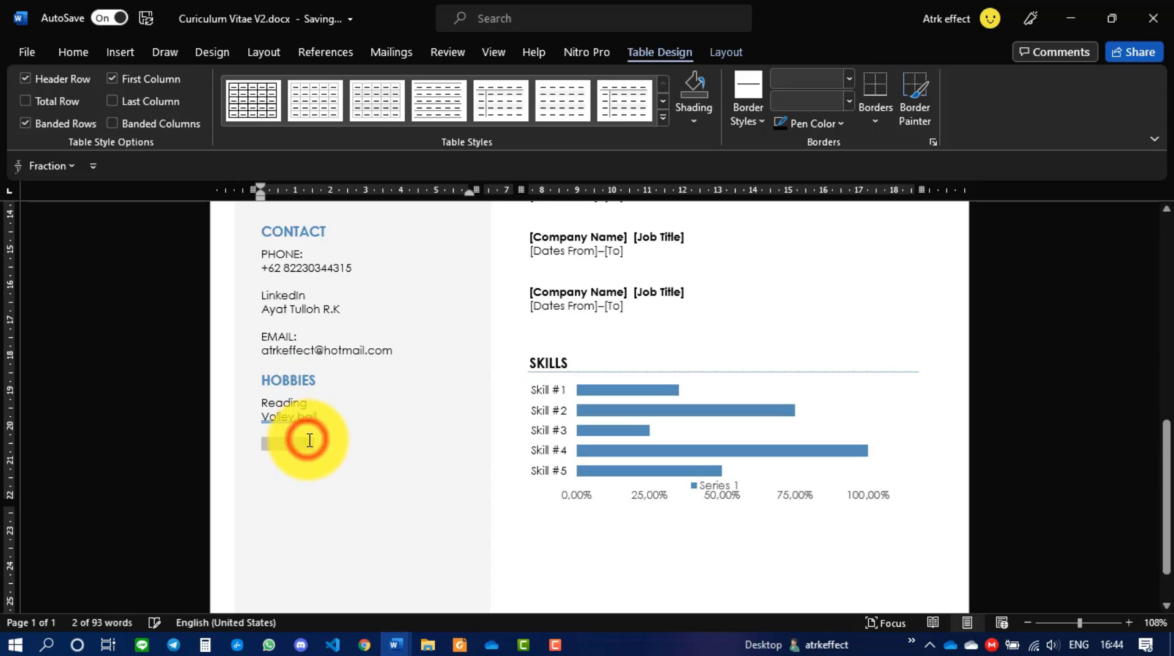
{"action": "key", "text": "Delete"}
{"action": "scroll", "coordinate": [522, 375], "scroll_direction": "up", "scroll_amount": 8}
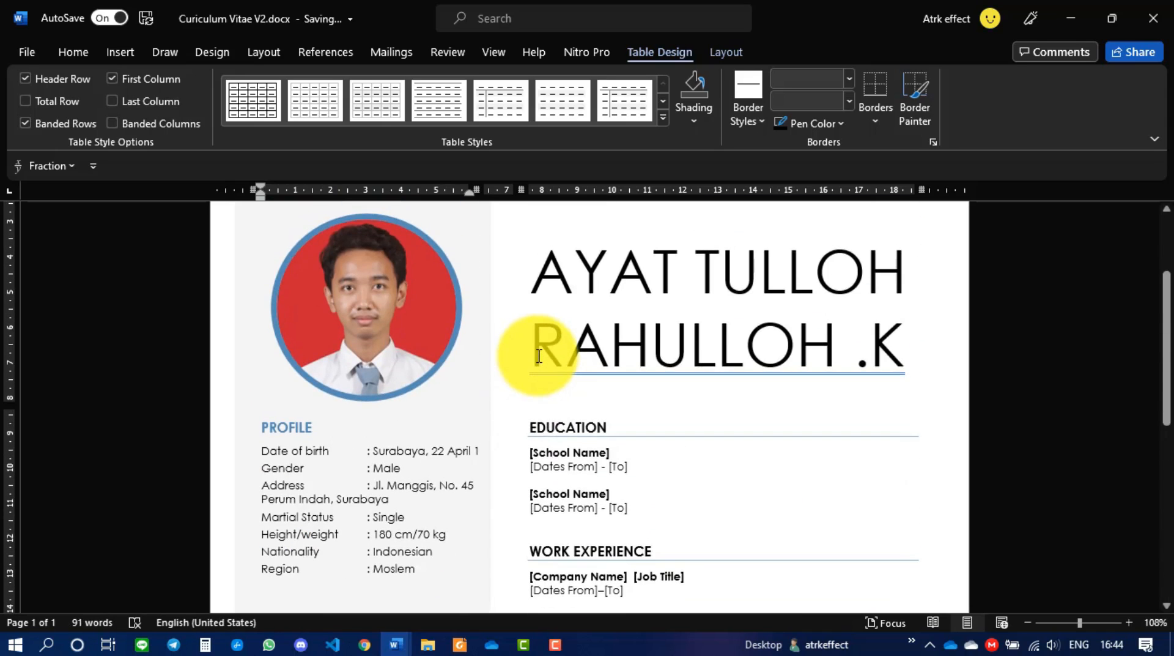
- Fill the first Education entry with SDN 1 Surabaya, ending in 2010
{"action": "scroll", "coordinate": [539, 355], "scroll_direction": "down", "scroll_amount": 3}
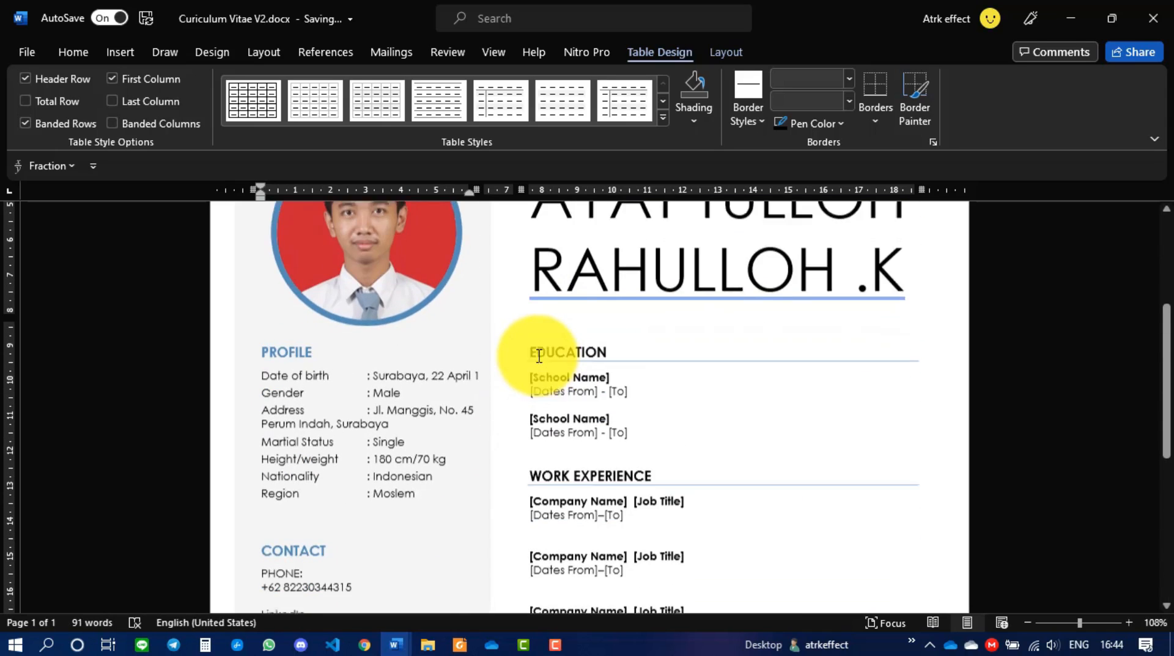
{"action": "left_click", "coordinate": [592, 368]}
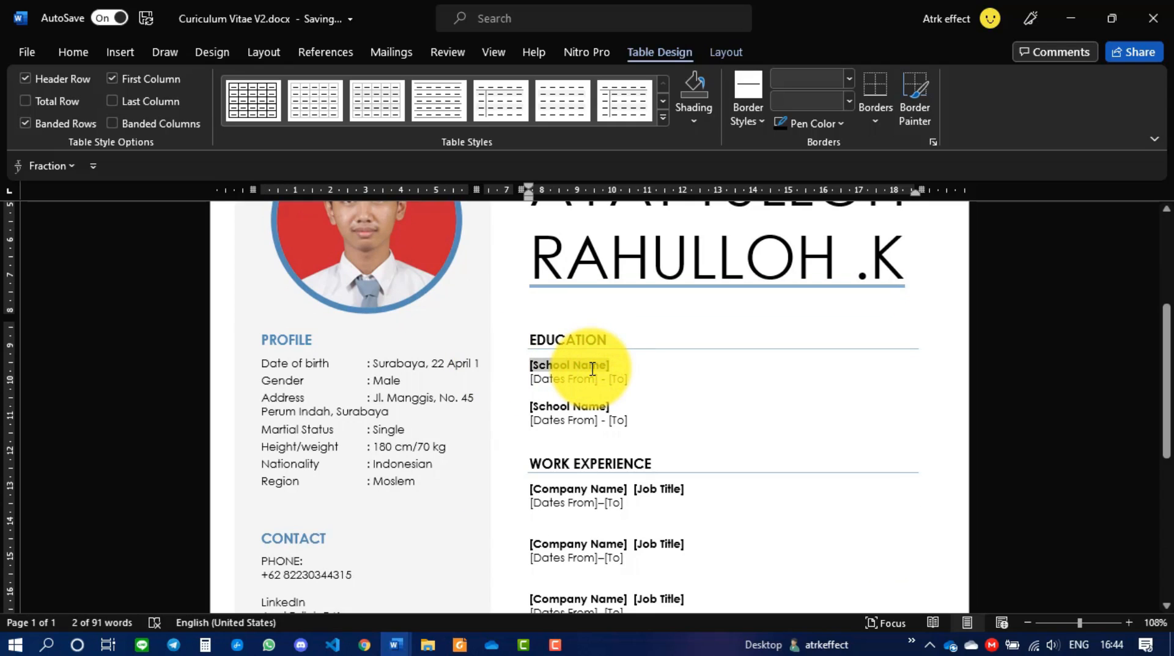
{"action": "type", "text": "SDN 1 Surabaya"}
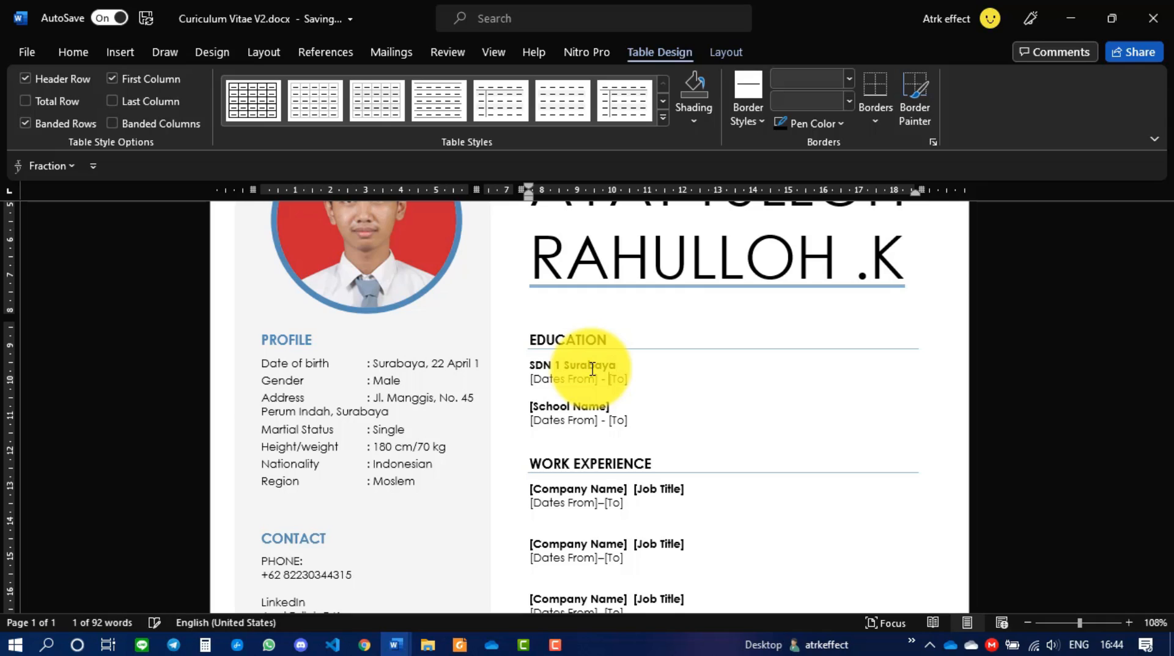
{"action": "left_click", "coordinate": [592, 370]}
{"action": "type", "text": "20"}
{"action": "type", "text": "4"}
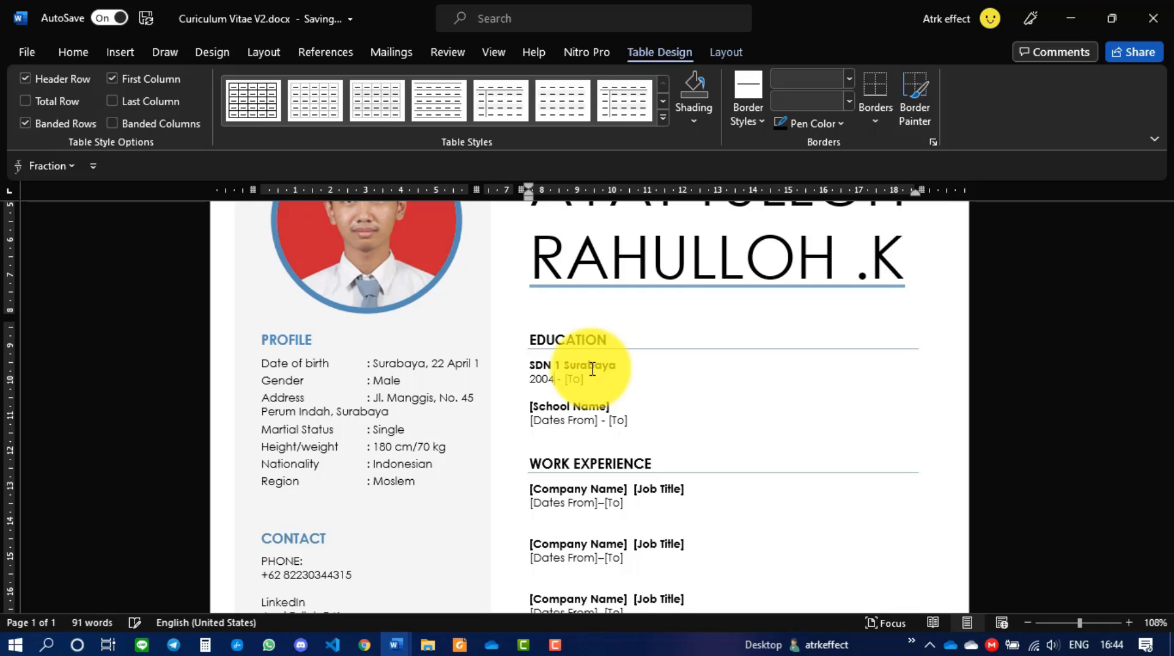
{"action": "key", "text": "shift+End"}
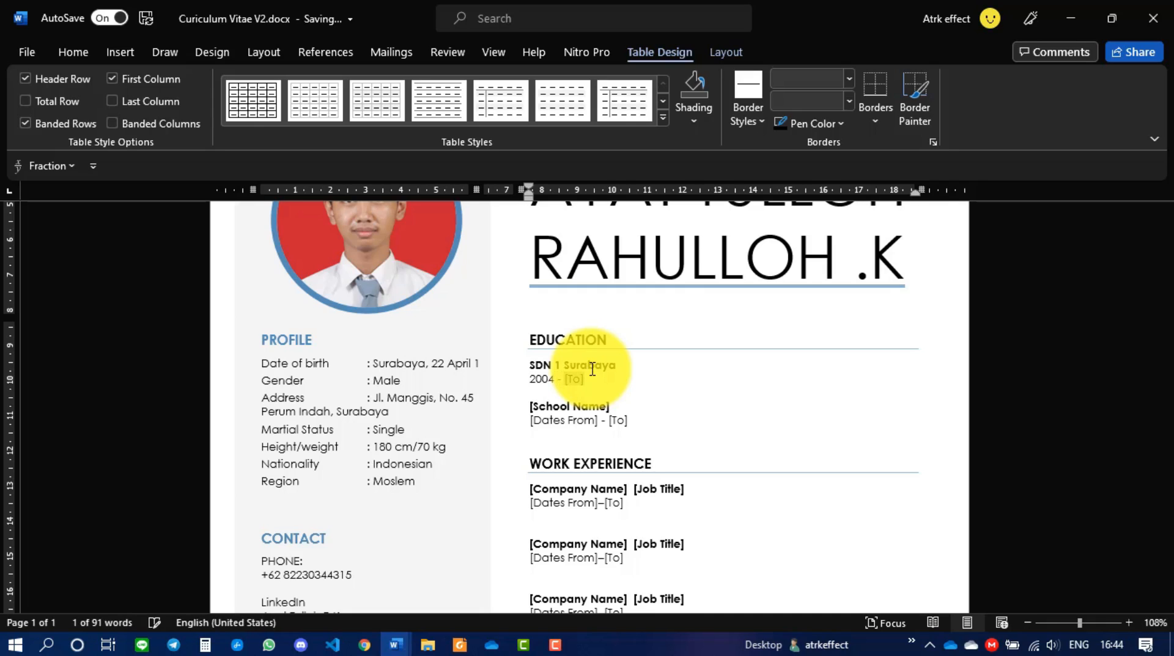
{"action": "type", "text": "2010"}
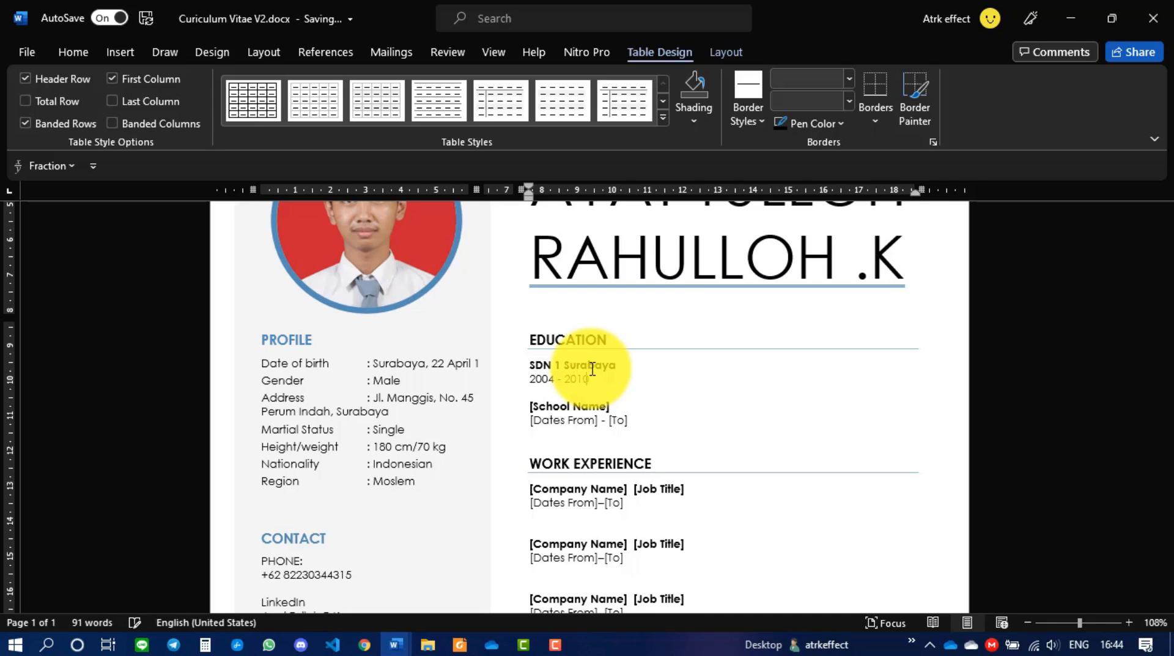
- Fill the second Education entry with SMPN 9 Surabaya, 2010–2013
{"action": "key", "text": "Down"}
{"action": "key", "text": "shift+End"}
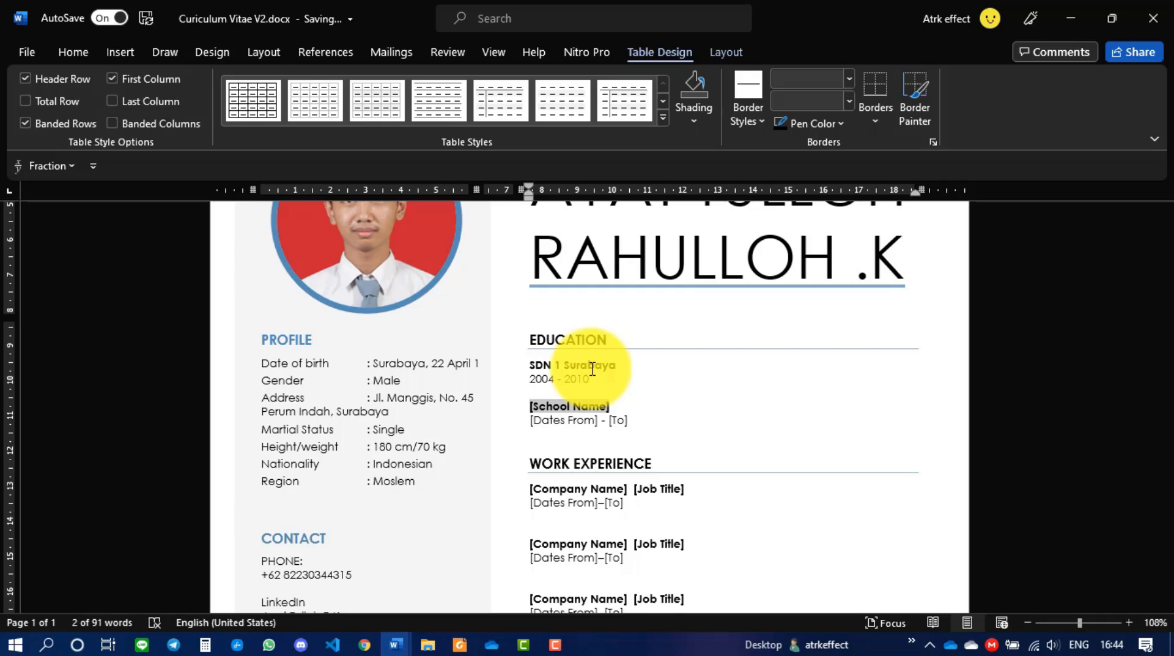
{"action": "type", "text": "SMPN "}
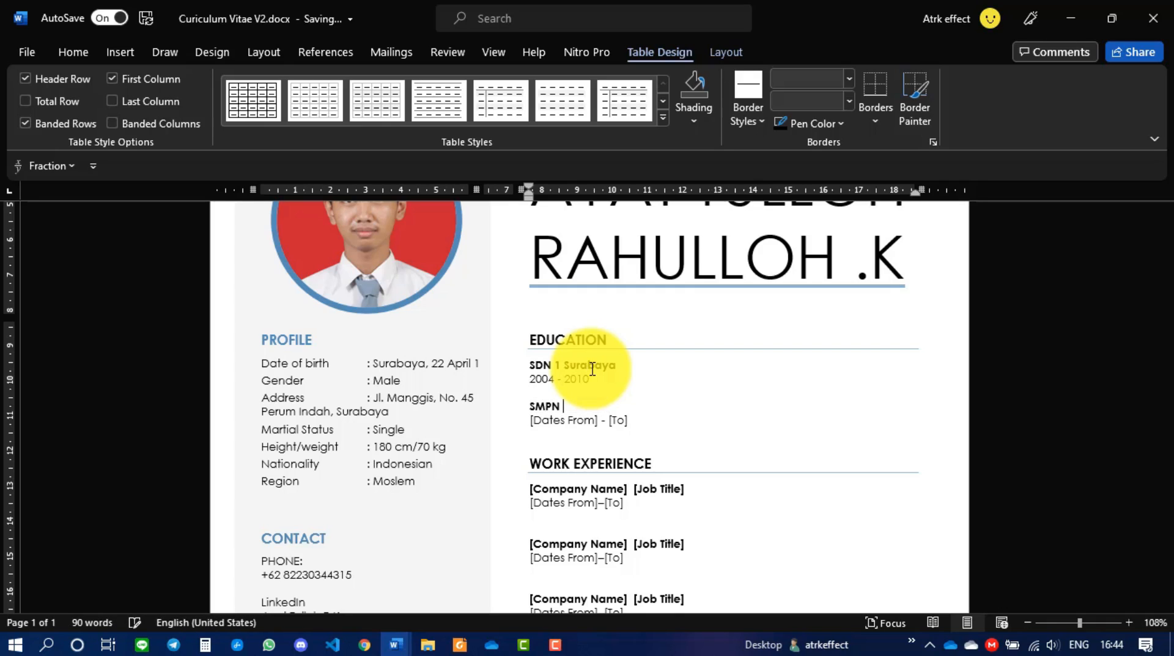
{"action": "type", "text": "9 Surabaya"}
{"action": "key", "text": "Down"}
{"action": "key", "text": "Left"}
{"action": "key", "text": "Left"}
{"action": "key", "text": "Left"}
{"action": "key", "text": "Left"}
{"action": "type", "text": "2010"}
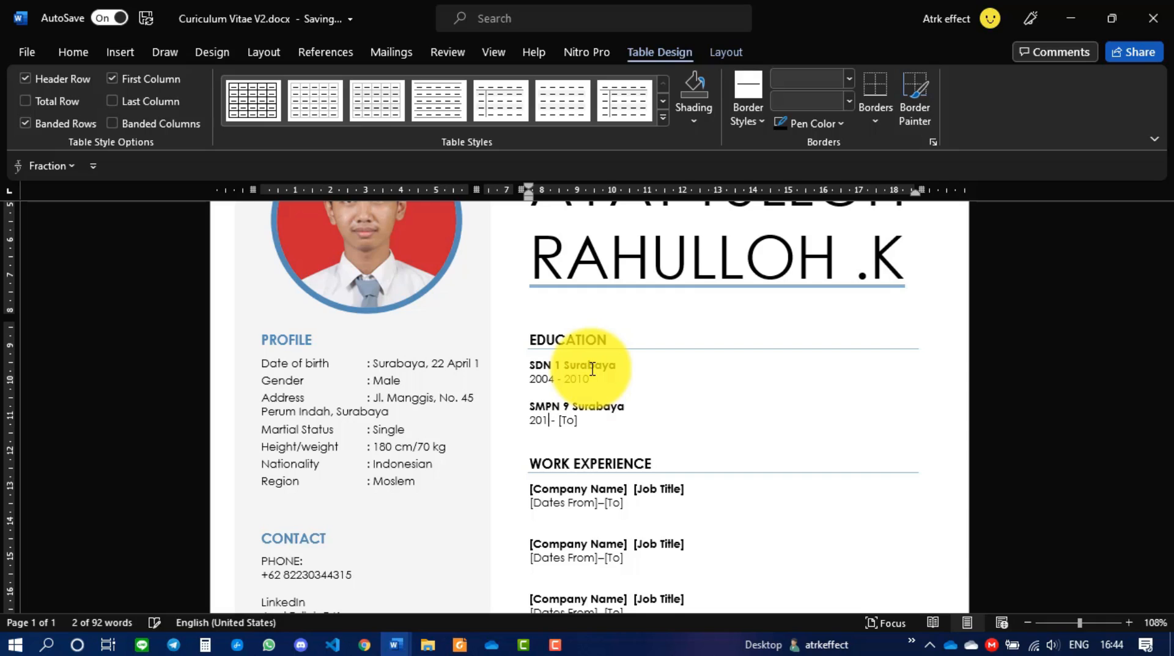
{"action": "key", "text": "Right"}
{"action": "type", "text": "2013"}
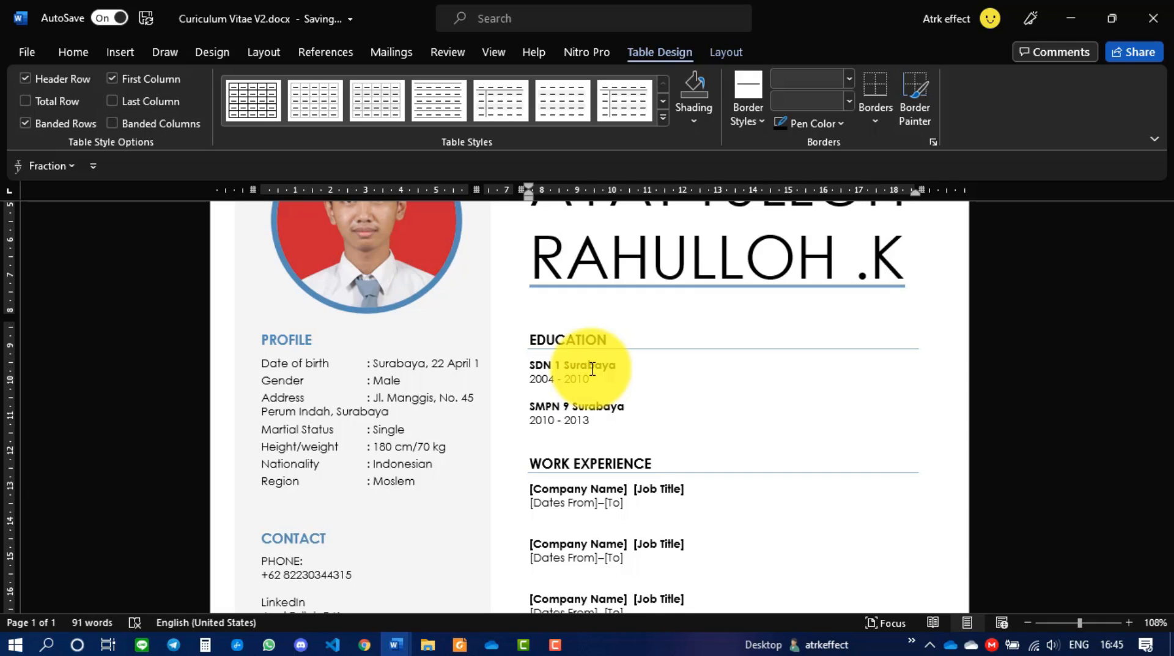
- Add a third Education entry: SMAN 5 Surabaya, 2013-2016
{"action": "key", "text": "Return"}
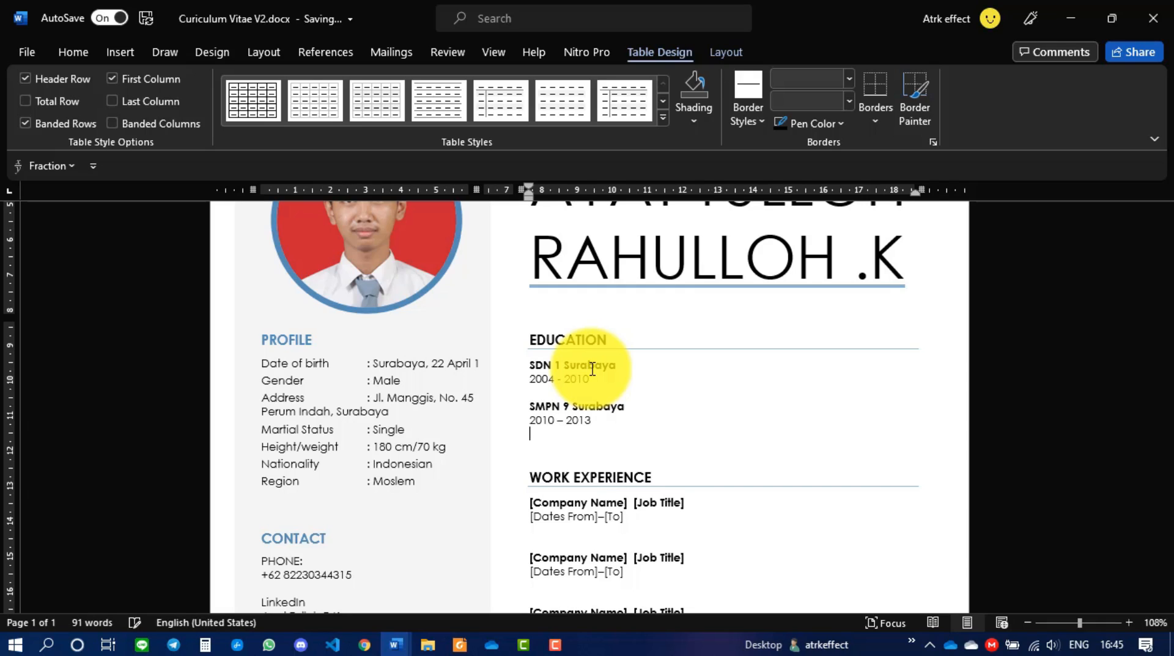
{"action": "key", "text": "Return"}
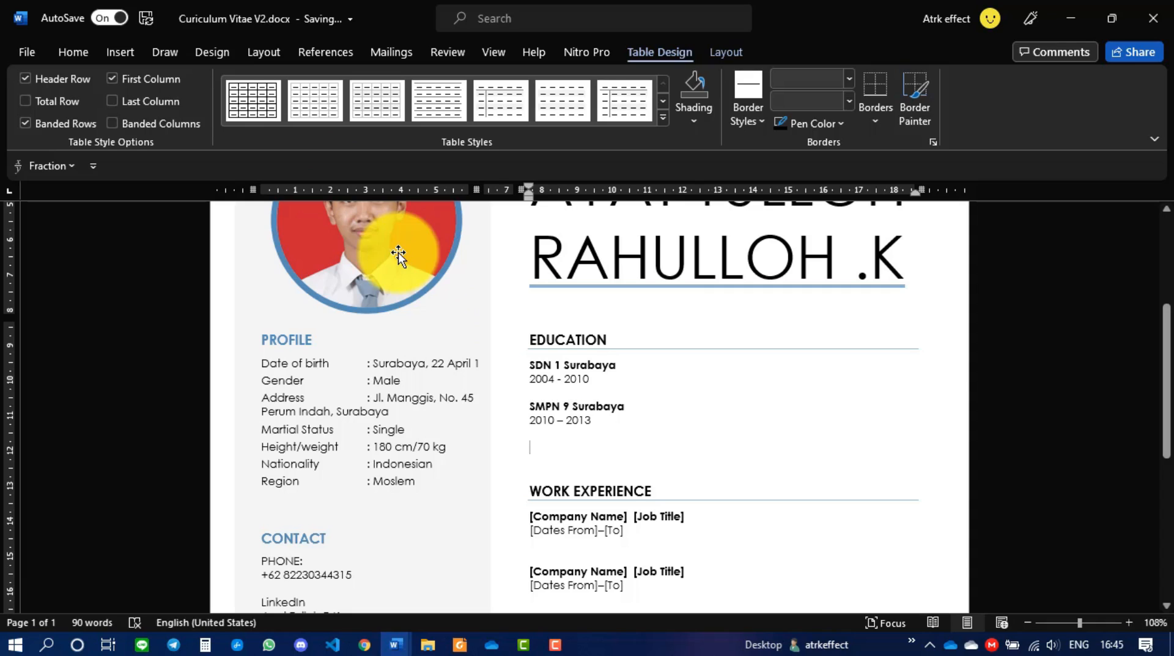
{"action": "type", "text": "sman"}
{"action": "key", "text": "BackSpace"}
{"action": "key", "text": "BackSpace"}
{"action": "key", "text": "BackSpace"}
{"action": "key", "text": "BackSpace"}
{"action": "type", "text": "SMAN "}
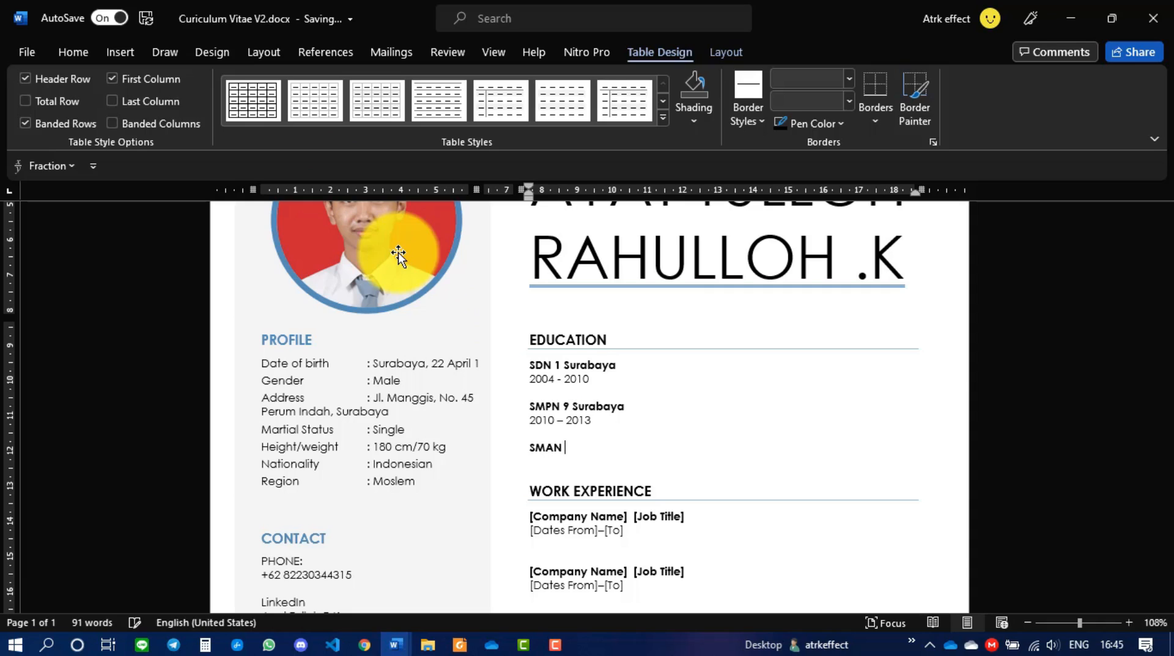
{"action": "type", "text": "5 Surabaya"}
{"action": "key", "text": "Return"}
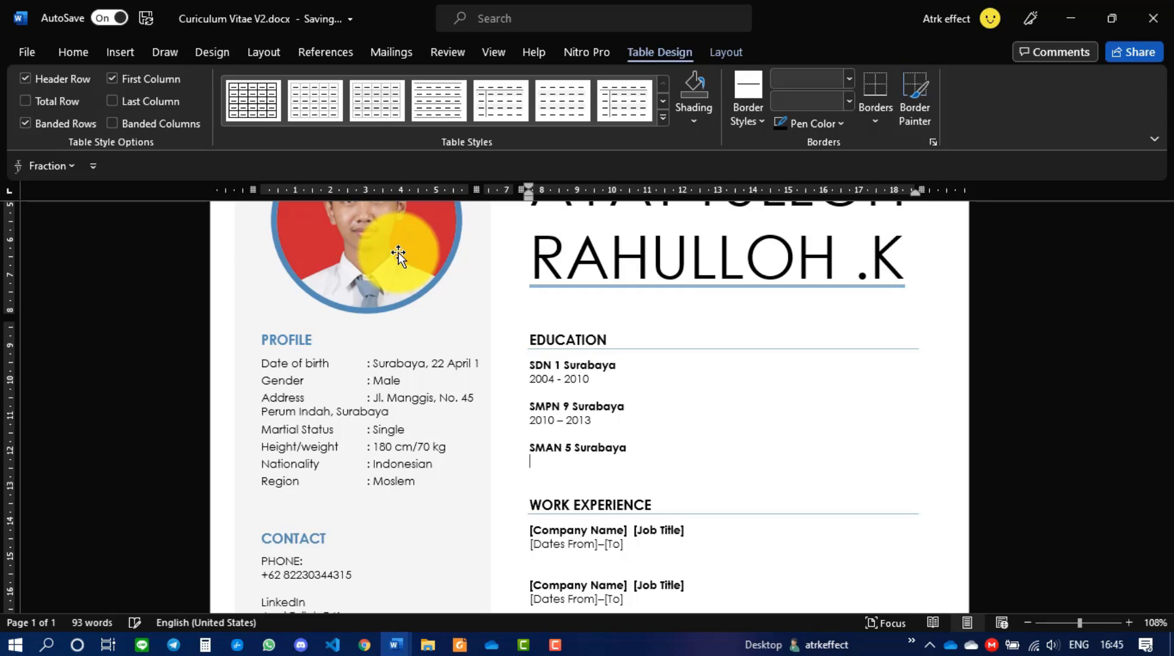
{"action": "type", "text": "2013-2016"}
- Add a fourth Education entry: Institut Teknologi Sepuluh Nopember Surabaya, 2016-2019
{"action": "key", "text": "Return"}
{"action": "key", "text": "Return"}
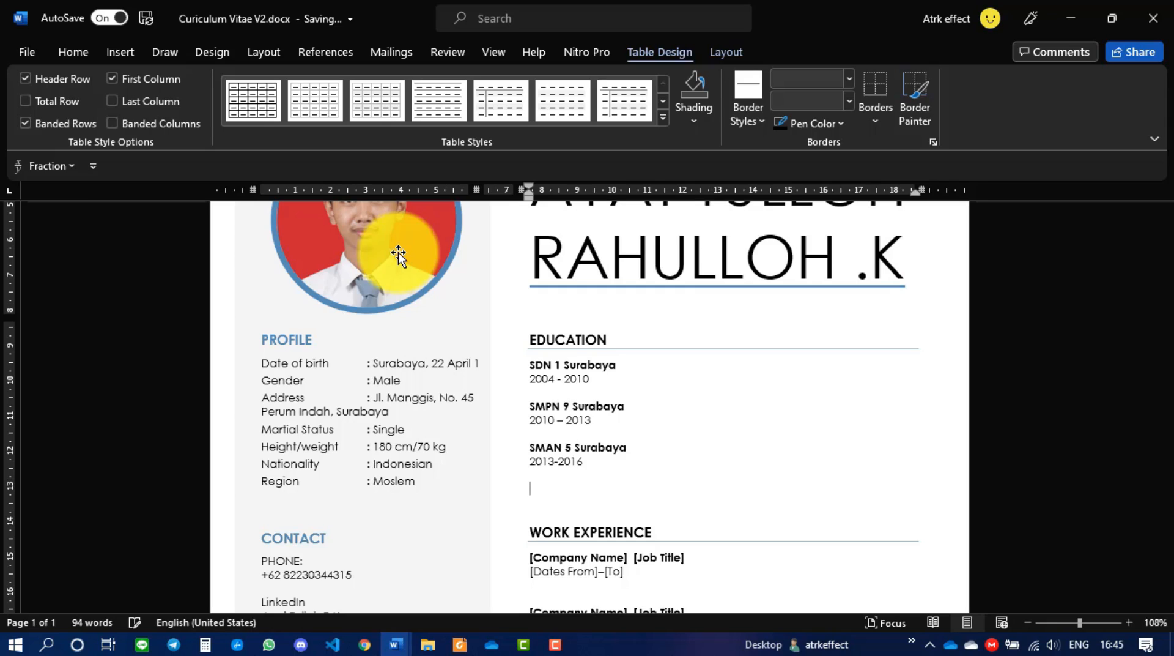
{"action": "type", "text": "Institut Teknologi Sepuluh Nopember"}
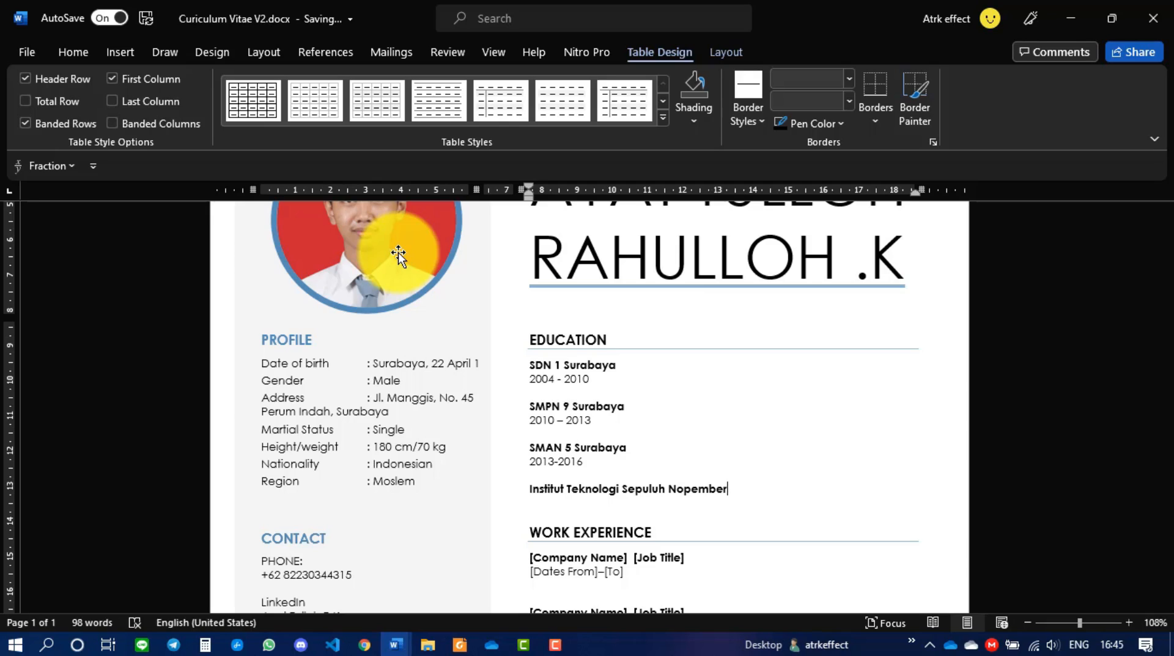
{"action": "type", "text": " Surabaya"}
{"action": "key", "text": "Return"}
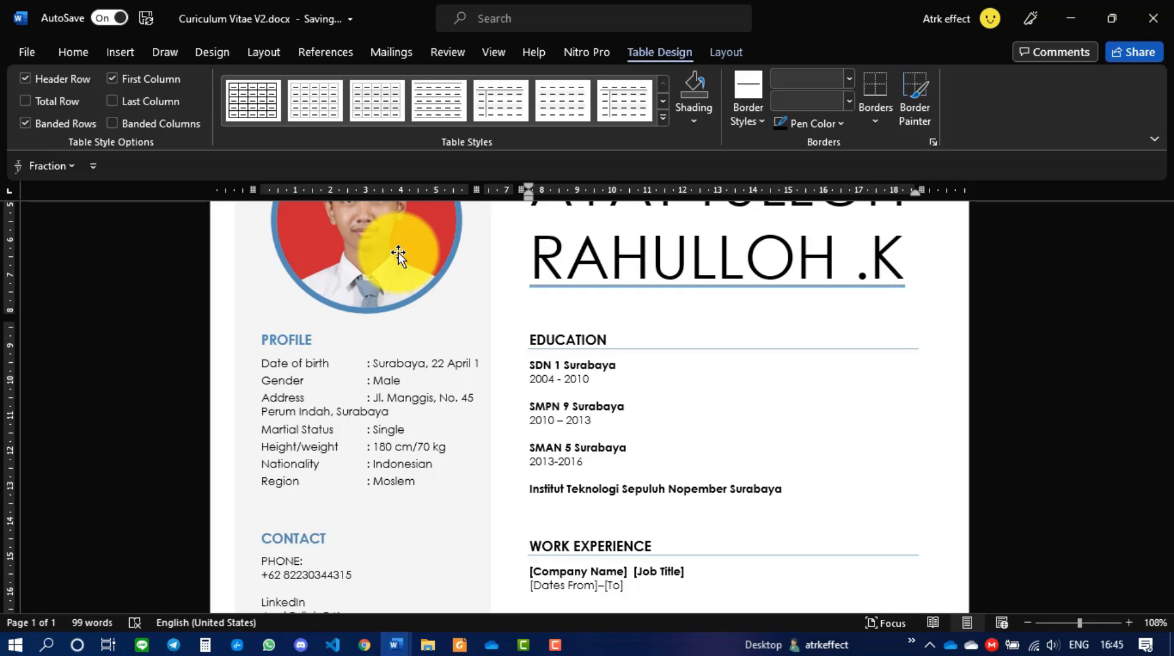
{"action": "type", "text": "2016-2019"}
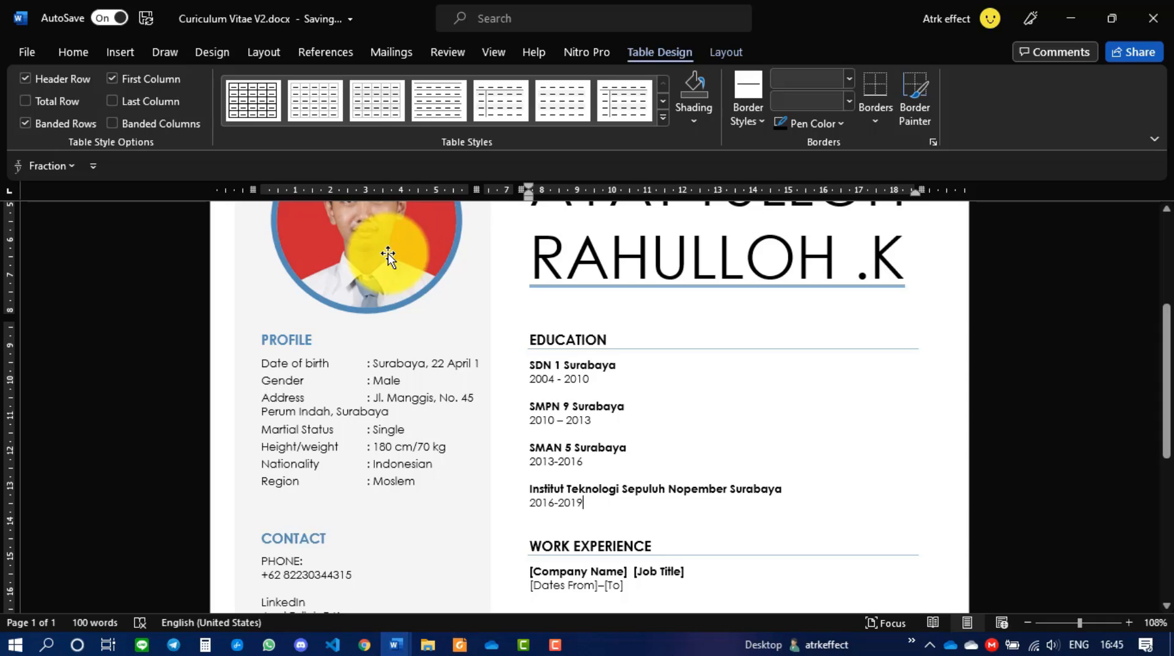
{"action": "scroll", "coordinate": [606, 468], "scroll_direction": "down", "scroll_amount": 3}
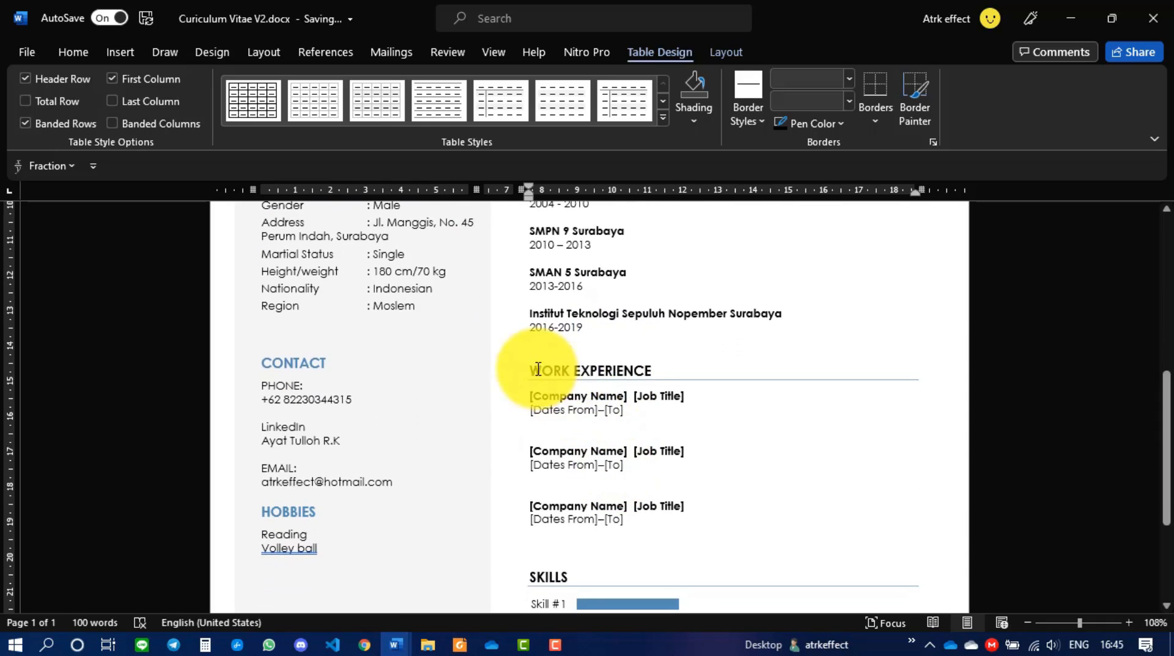
- Enter PT. PUNA KARYA SEJAHTERA as the first company with Electrical Engineering as job title
{"action": "scroll", "coordinate": [622, 376], "scroll_direction": "down", "scroll_amount": 1}
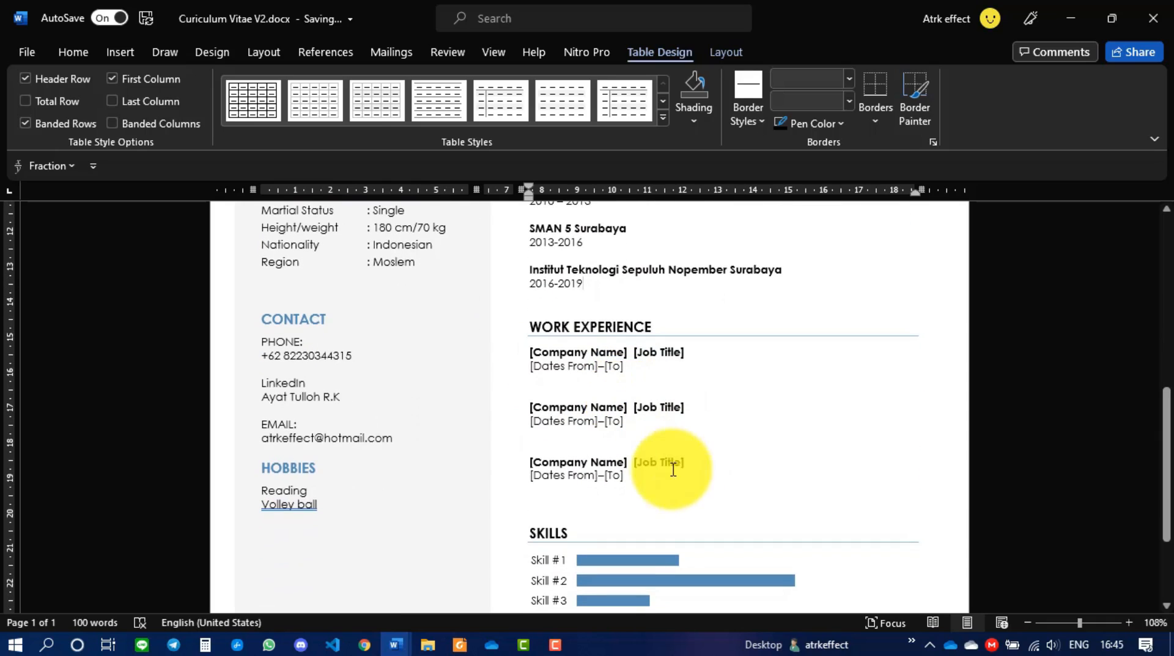
{"action": "left_click", "coordinate": [569, 352]}
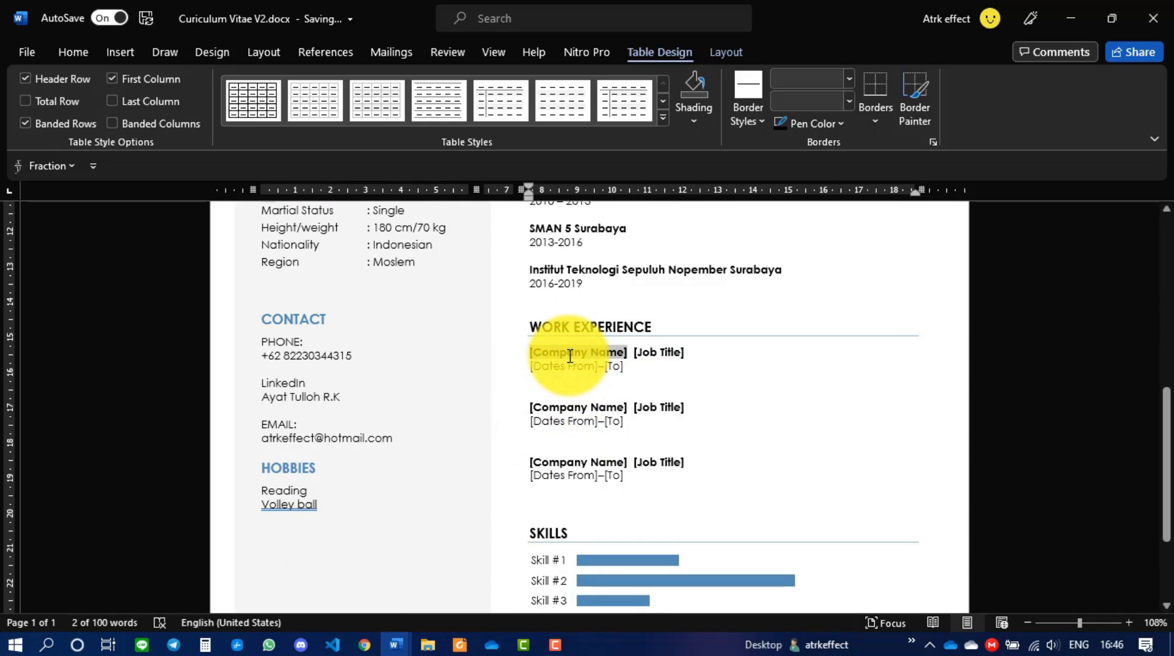
{"action": "key", "text": "Caps_Lock"}
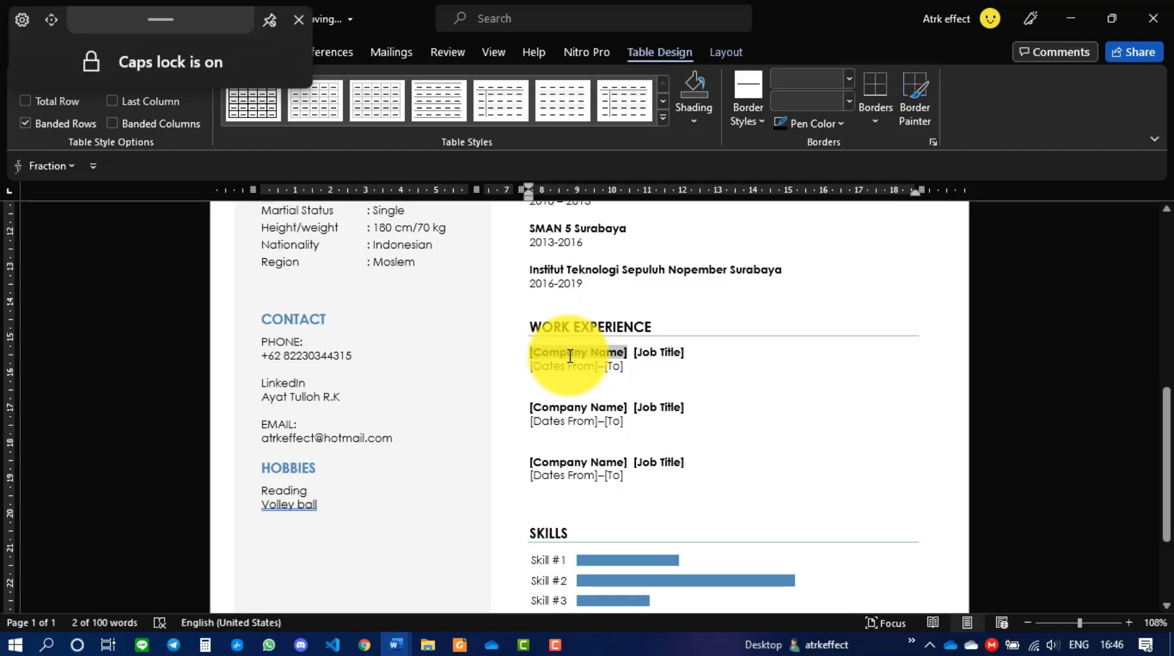
{"action": "type", "text": "PT."}
{"action": "type", "text": " PUNA"}
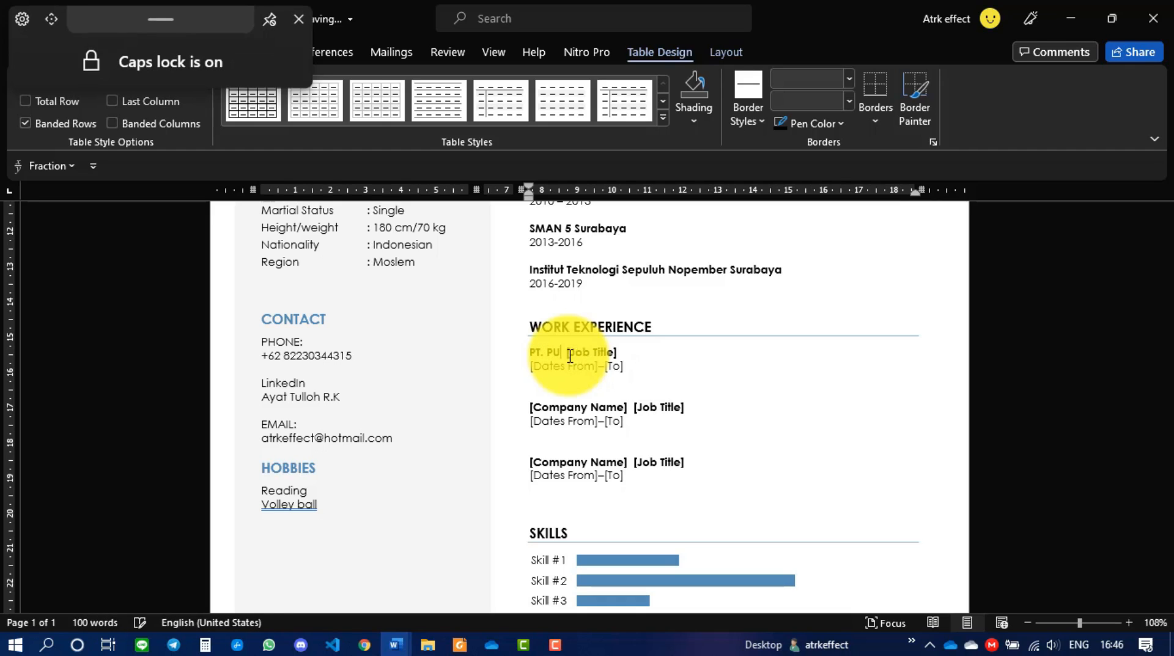
{"action": "type", "text": " KARYA"}
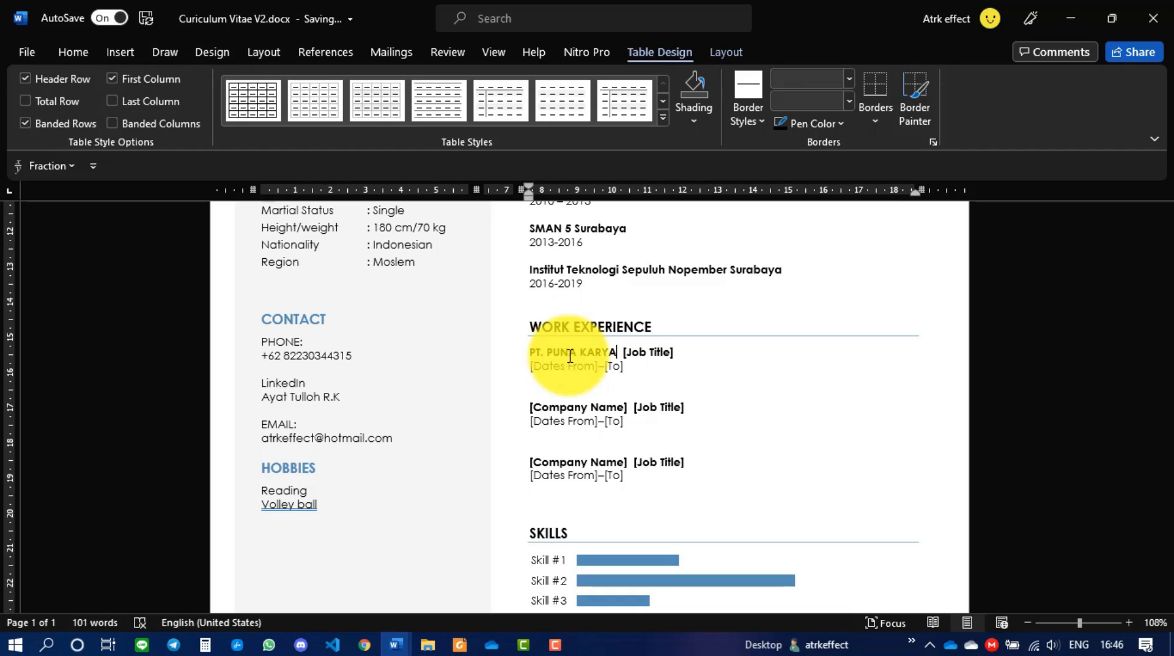
{"action": "key", "text": "Right"}
{"action": "key", "text": "Right"}
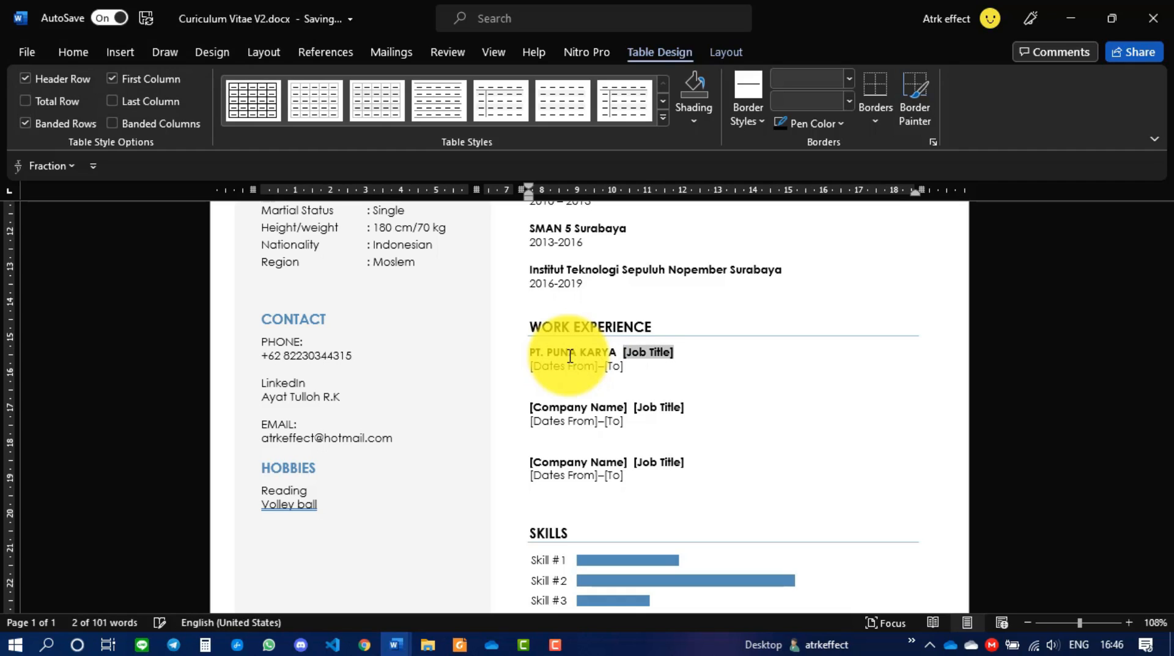
{"action": "type", "text": "E"}
{"action": "key", "text": "Caps_Lock"}
{"action": "type", "text": "lectri"}
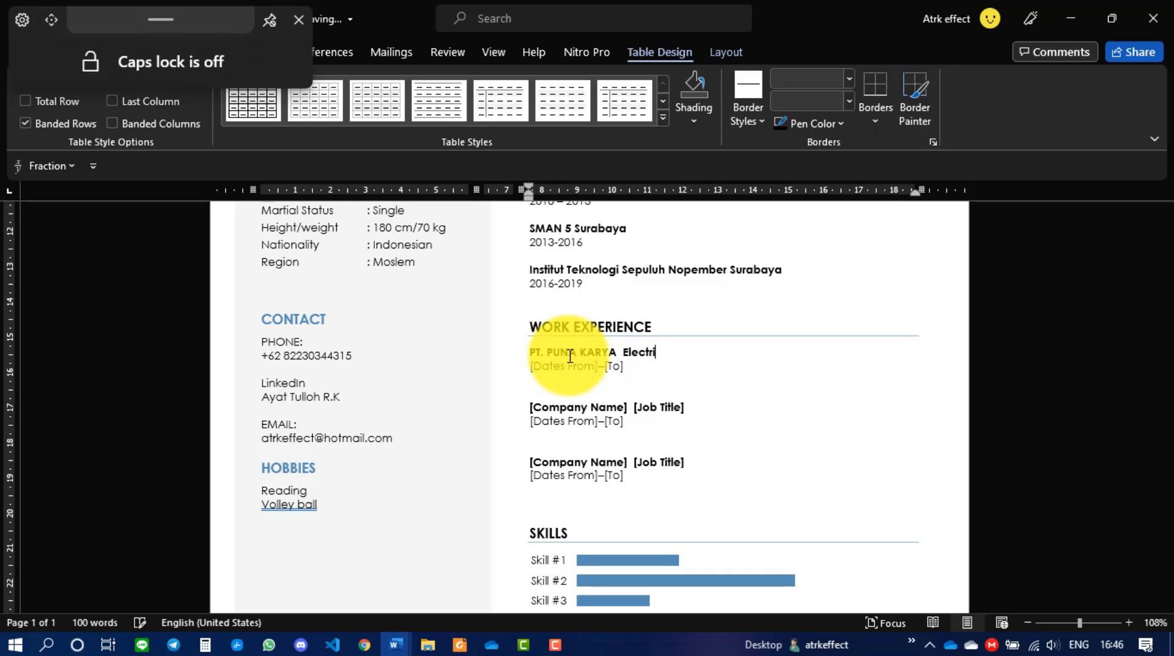
{"action": "type", "text": "cal"}
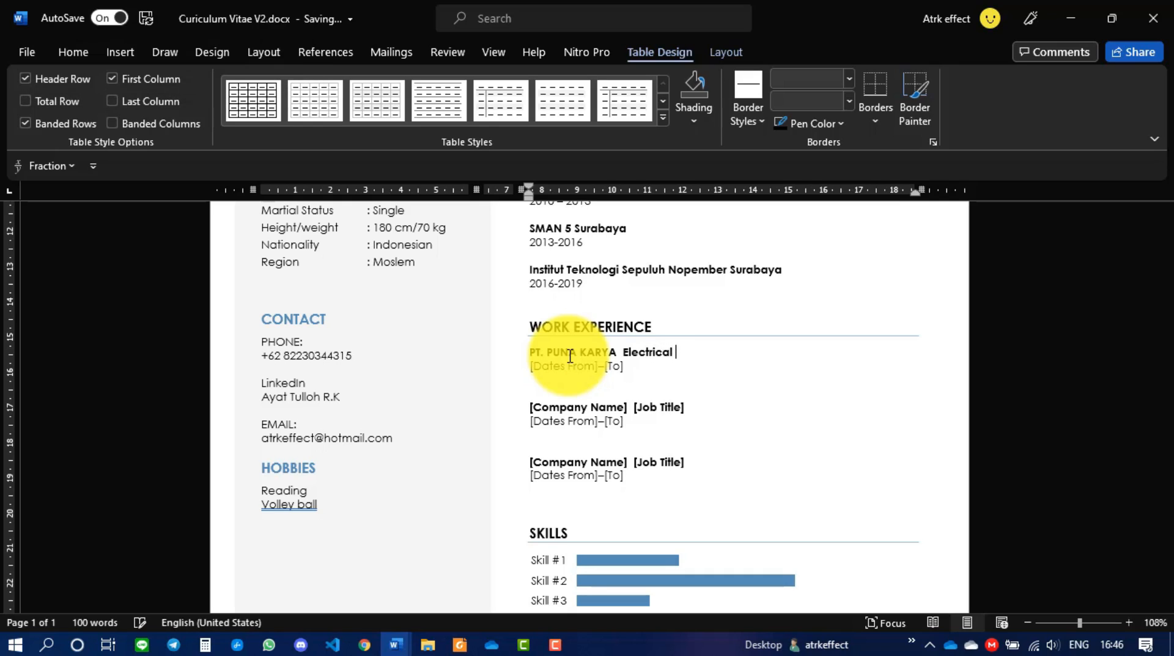
{"action": "type", "text": " Enginering"}
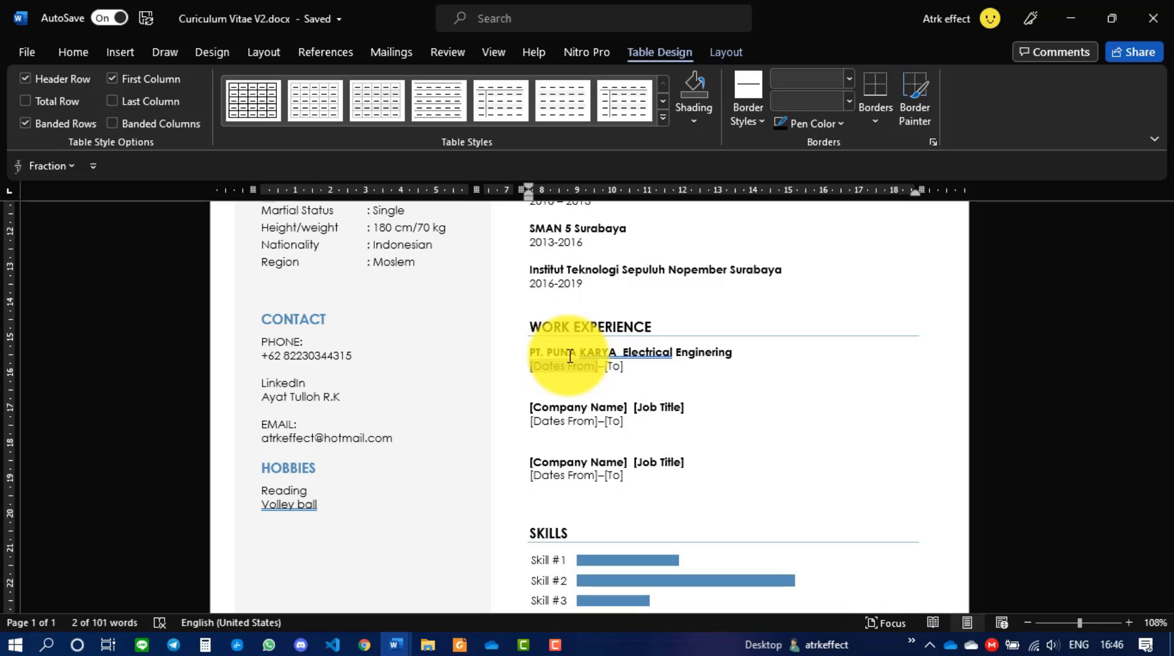
- Date the first job October 2016 to November 2018
{"action": "type", "text": "Octob"}
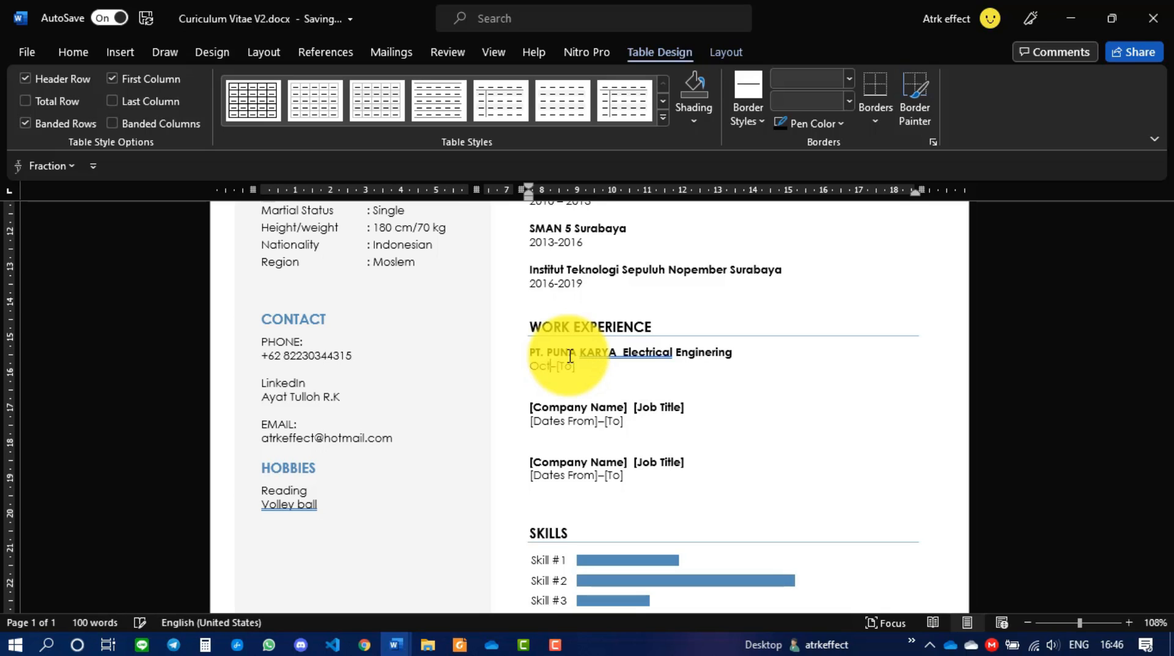
{"action": "type", "text": "er"}
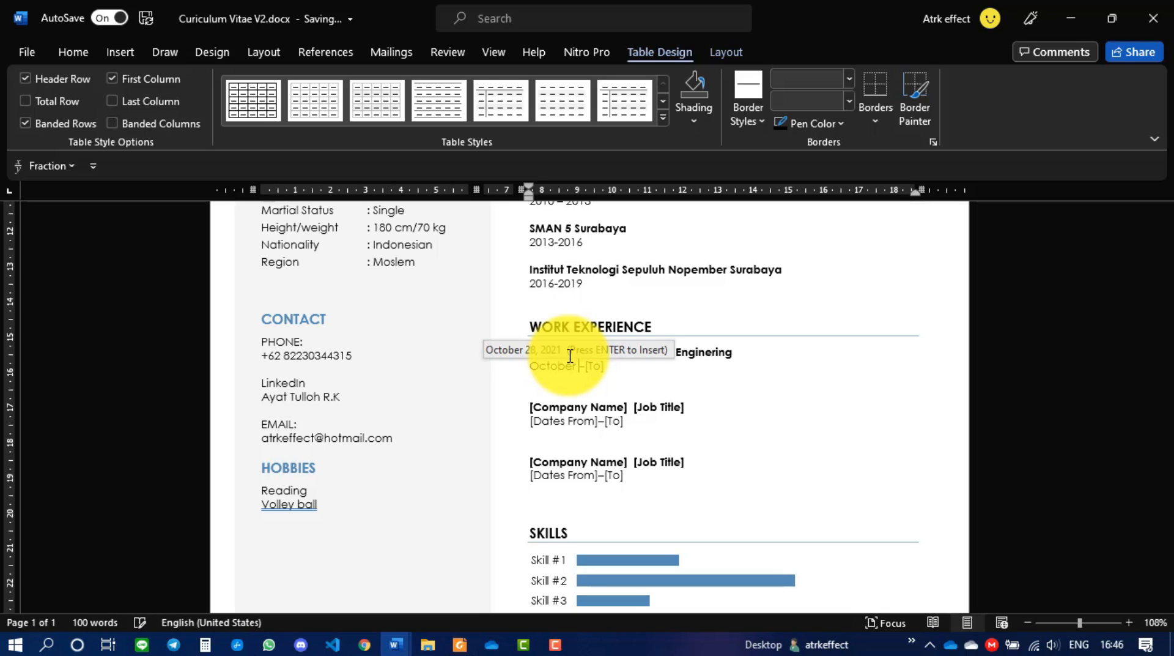
{"action": "type", "text": " 2016"}
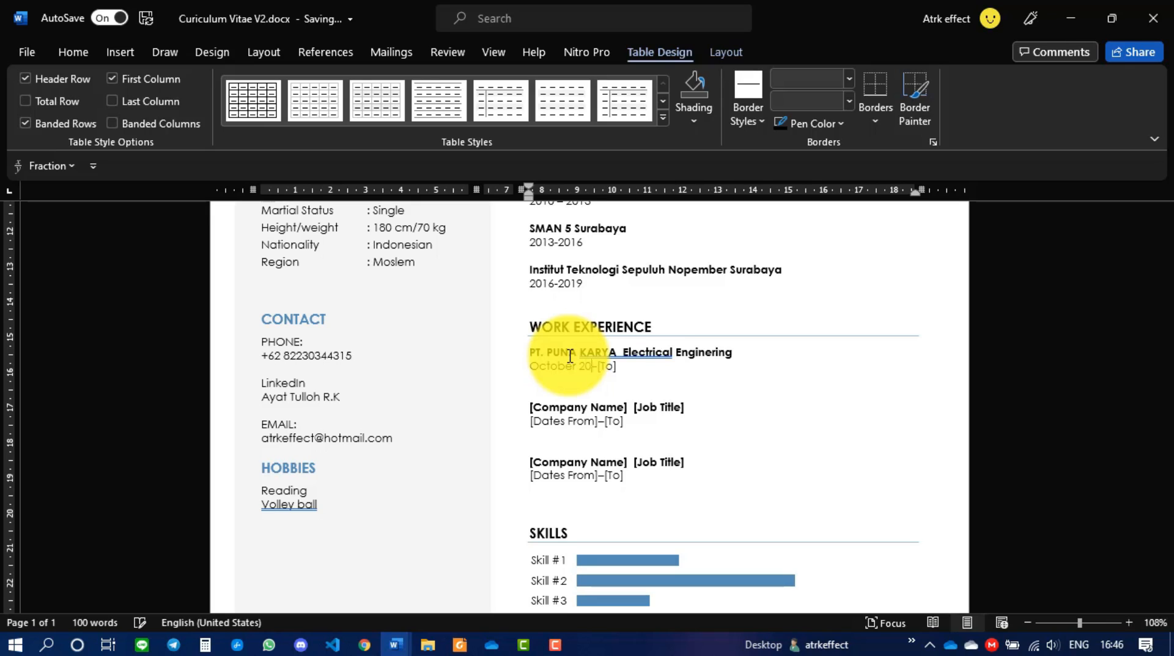
{"action": "key", "text": "Right"}
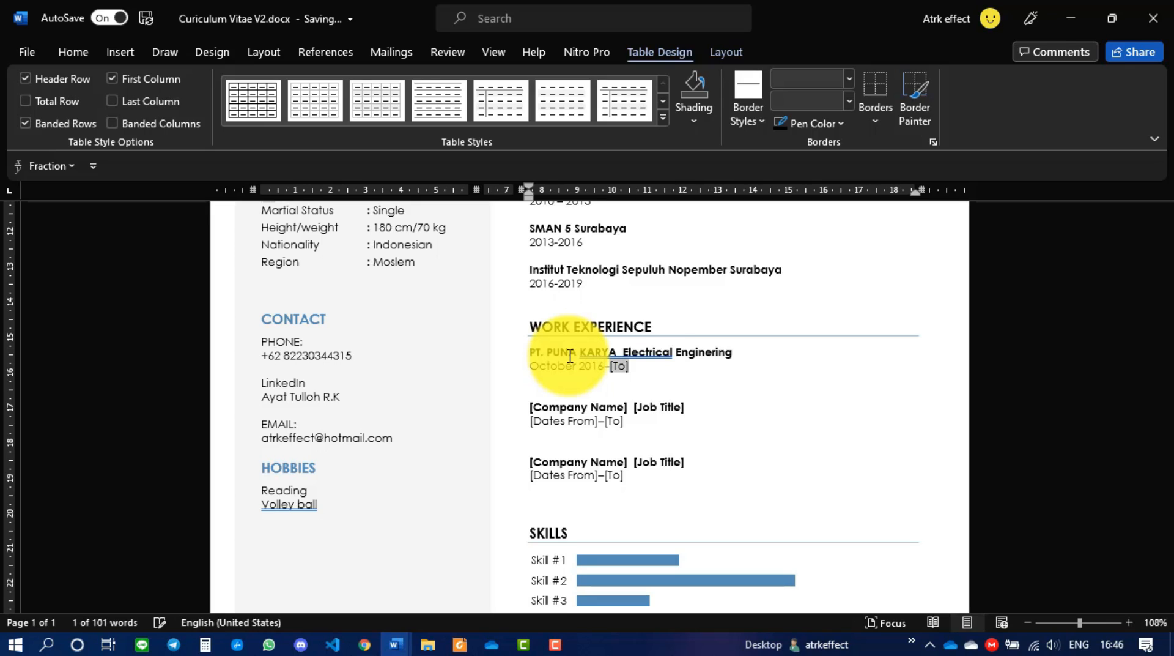
{"action": "type", "text": "Nov"}
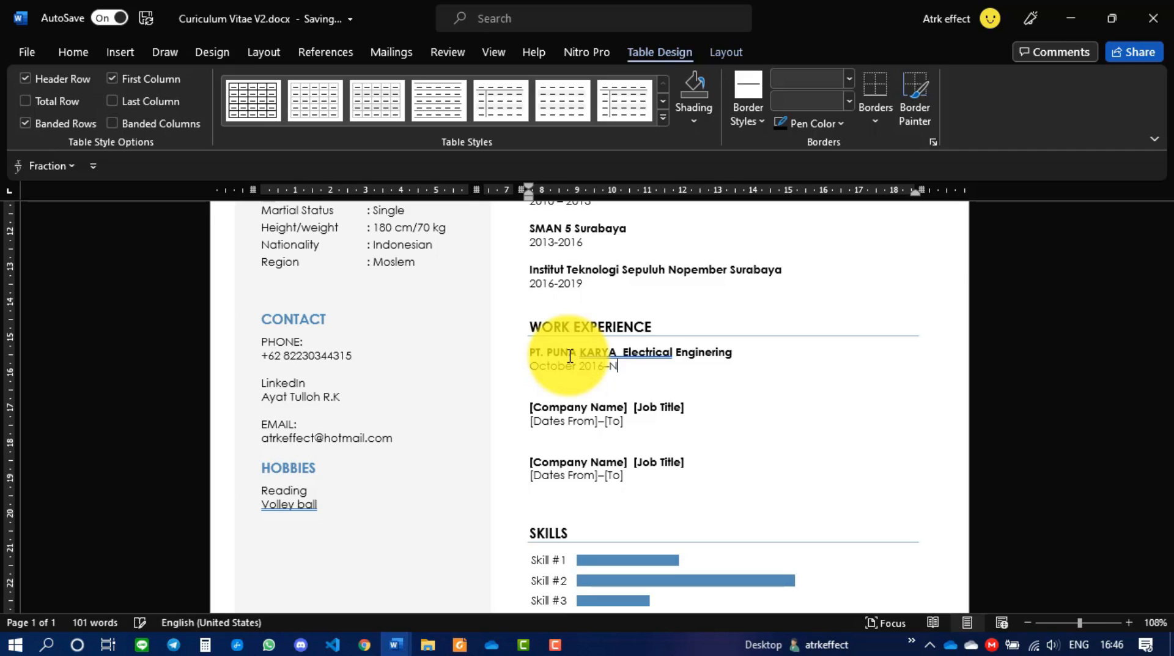
{"action": "type", "text": "ember 2018"}
{"action": "key", "text": "Down"}
{"action": "key", "text": "Down"}
{"action": "key", "text": "Left"}
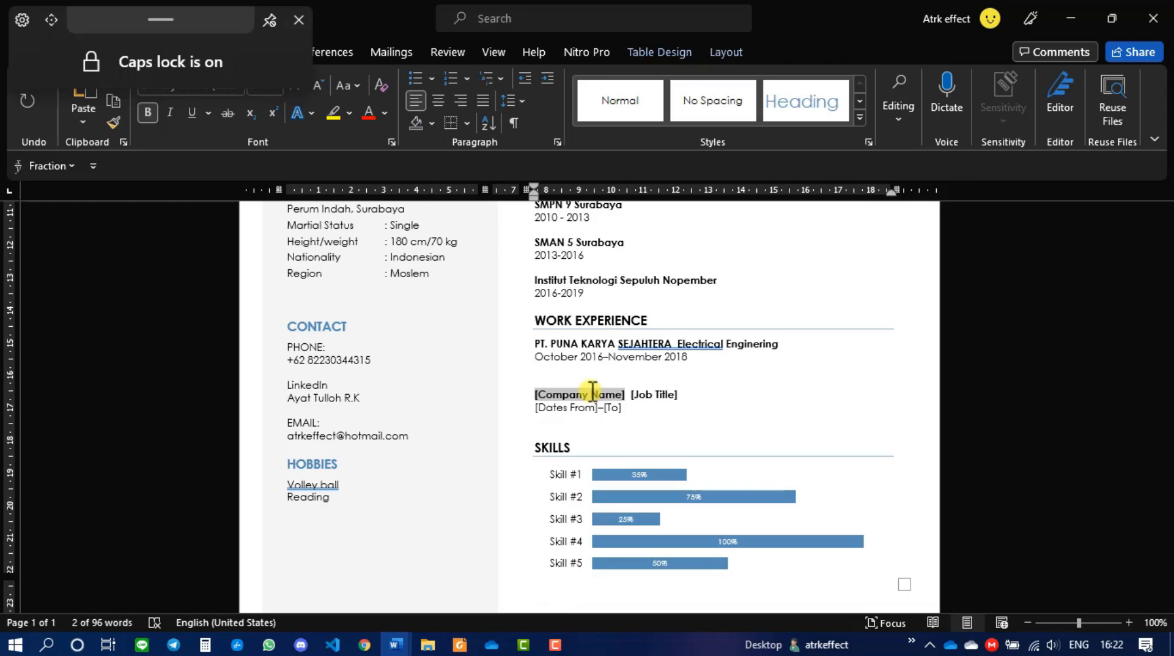
- Enter PT. DUTA ANGGADA TRIKARYA as the second company with Technology Development as job title
{"action": "type", "text": "PT DUTA"}
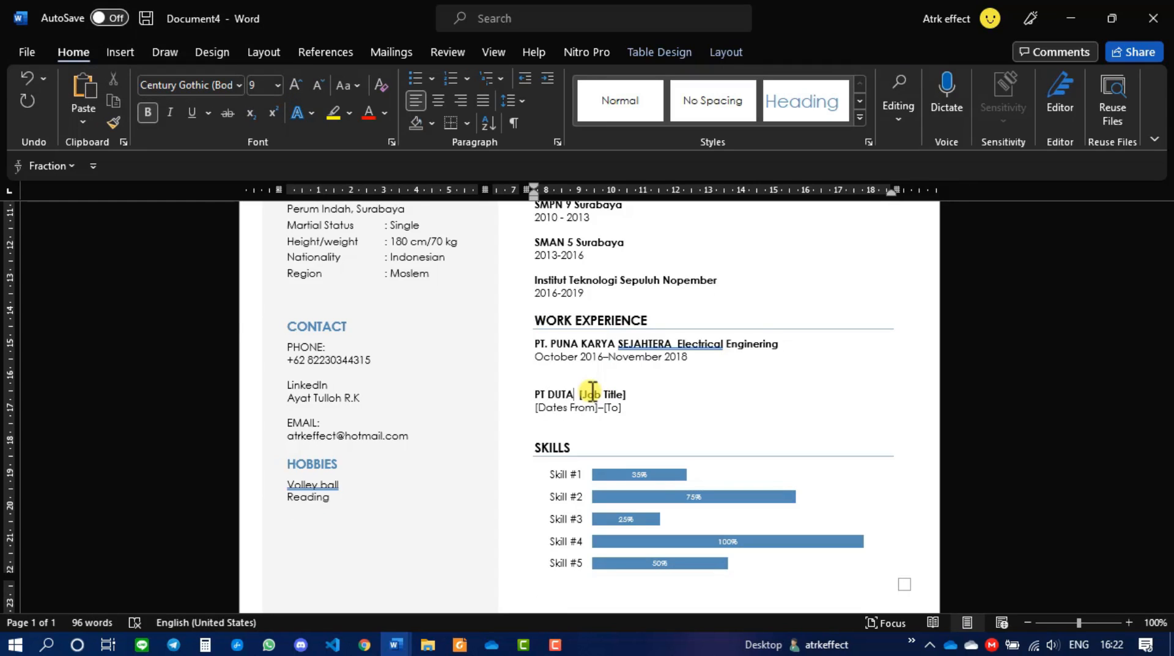
{"action": "key", "text": "BackSpace"}
{"action": "key", "text": "BackSpace"}
{"action": "key", "text": "BackSpace"}
{"action": "key", "text": "BackSpace"}
{"action": "key", "text": "BackSpace"}
{"action": "type", "text": "."}
{"action": "type", "text": " DUTA"}
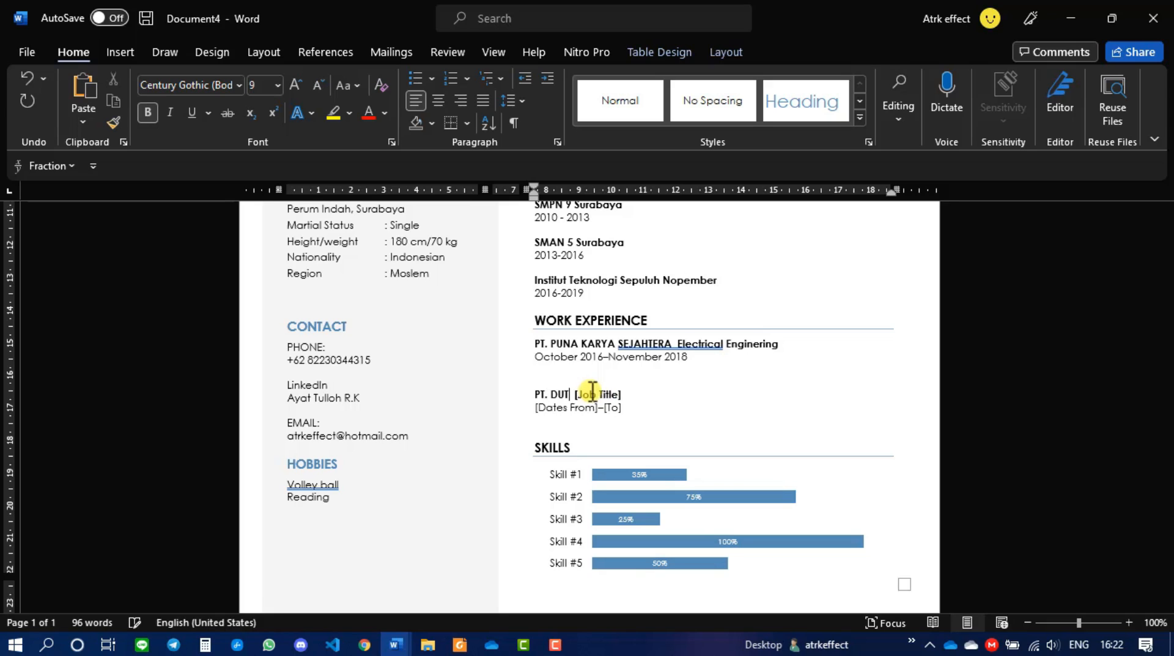
{"action": "type", "text": " ANGGADA"}
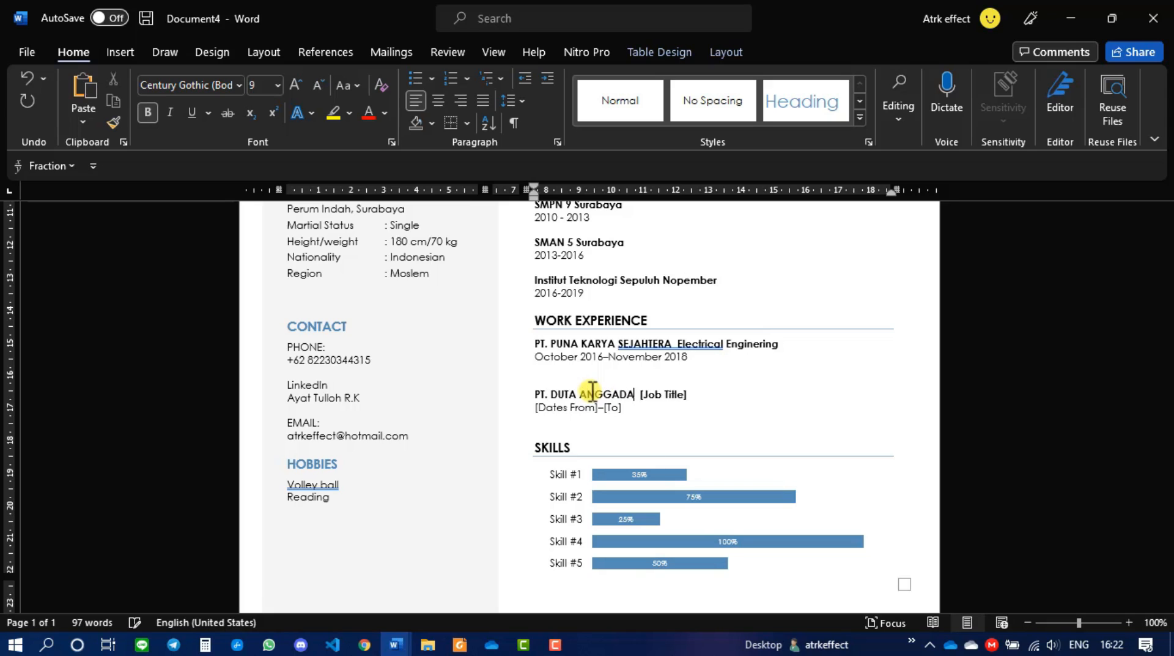
{"action": "type", "text": " TRIKARYA"}
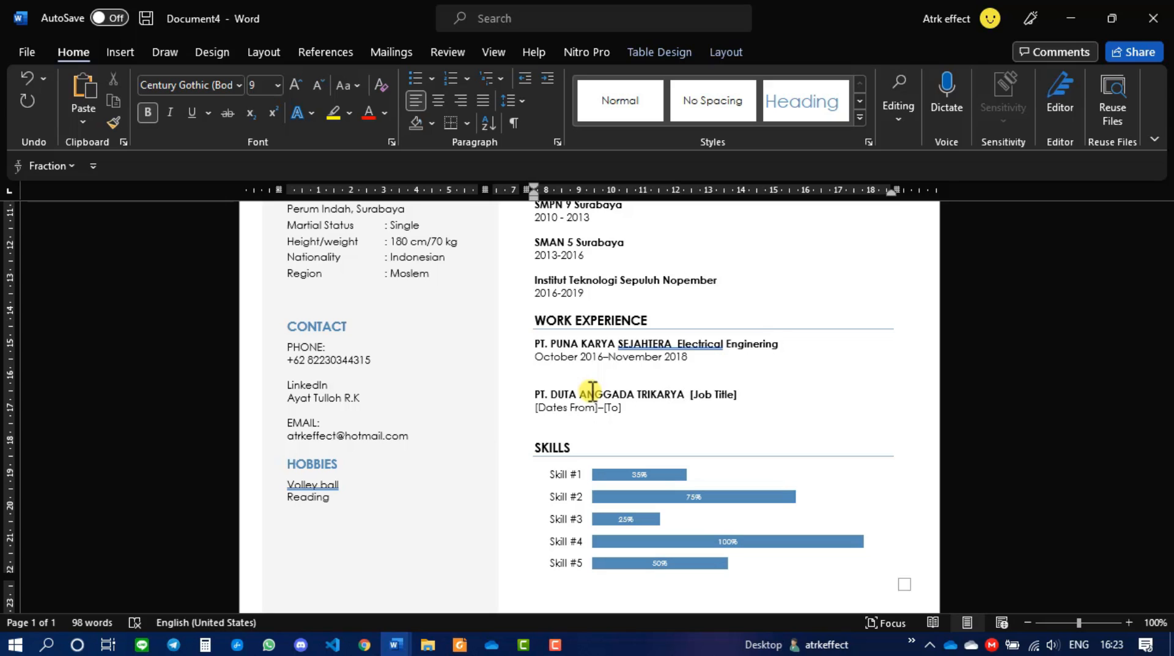
{"action": "left_click", "coordinate": [710, 401]}
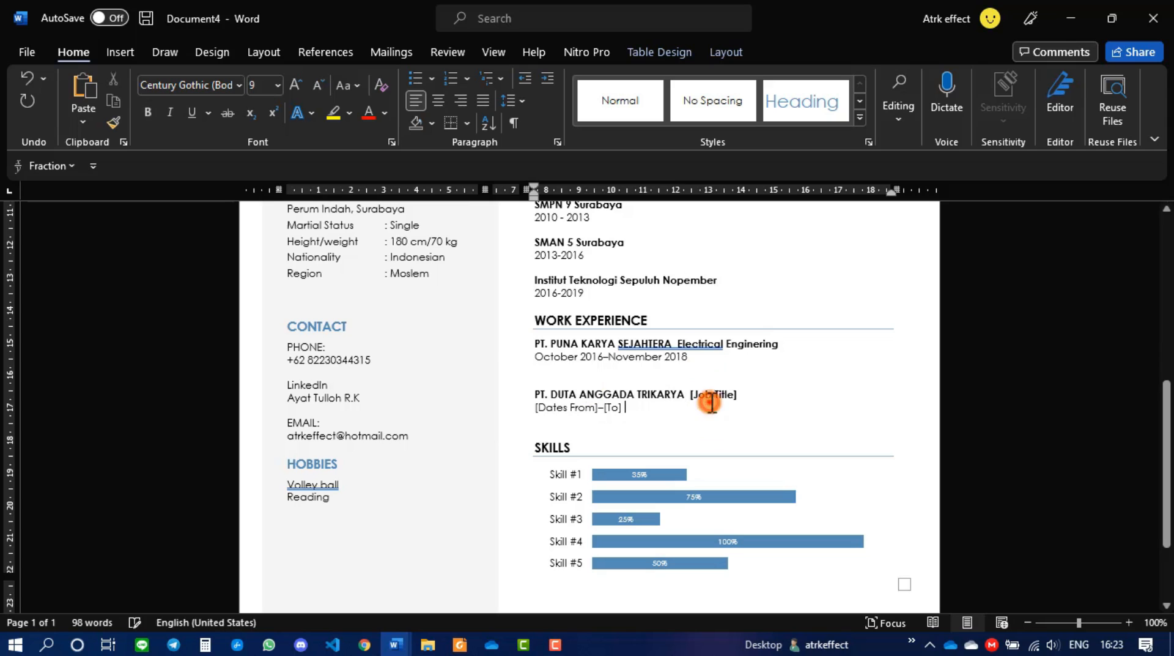
{"action": "left_click", "coordinate": [711, 397]}
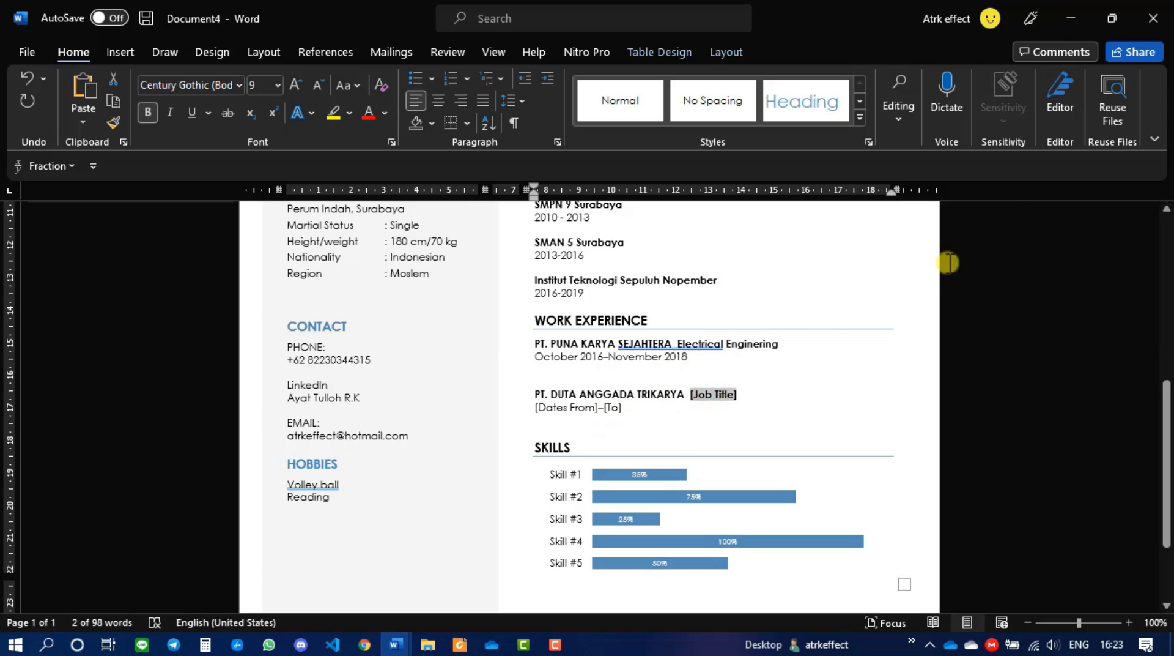
{"action": "left_click", "coordinate": [714, 394]}
{"action": "type", "text": "tE"}
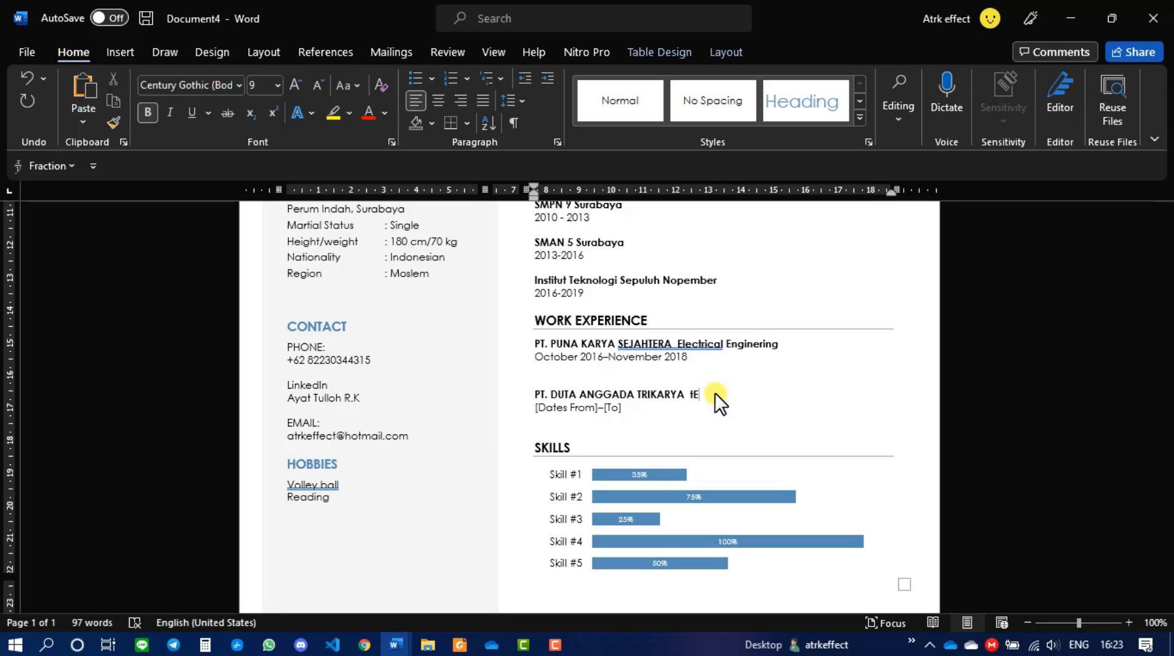
{"action": "key", "text": "BackSpace"}
{"action": "key", "text": "Caps_Lock"}
{"action": "type", "text": "echnology Engineering"}
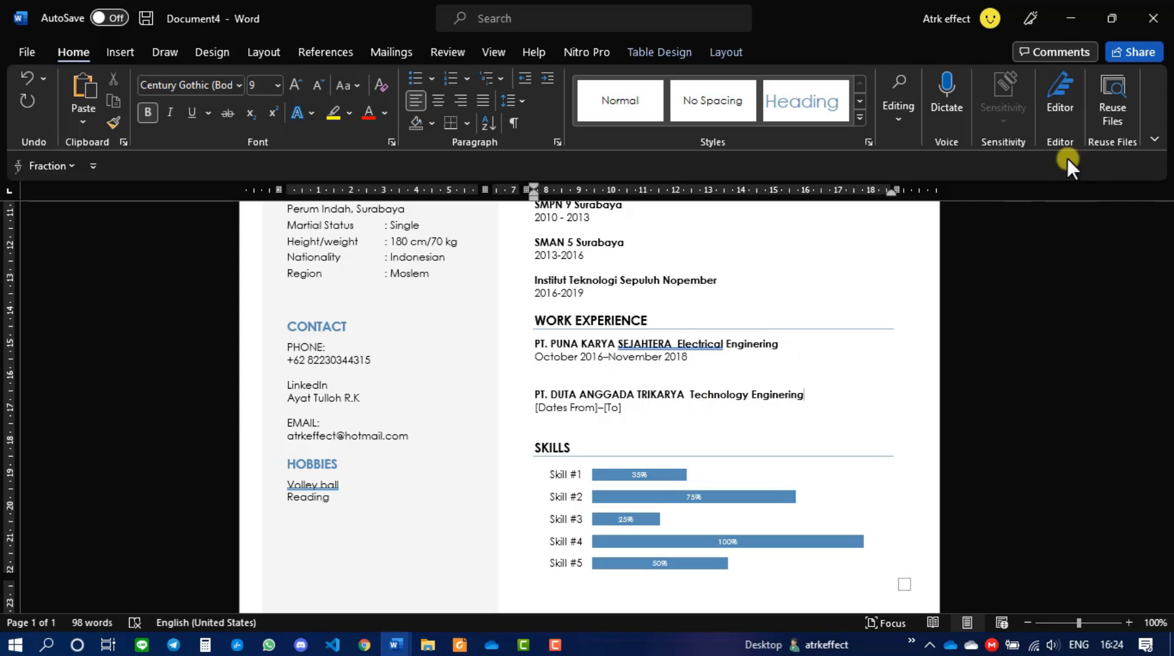
{"action": "key", "text": "ctrl+z"}
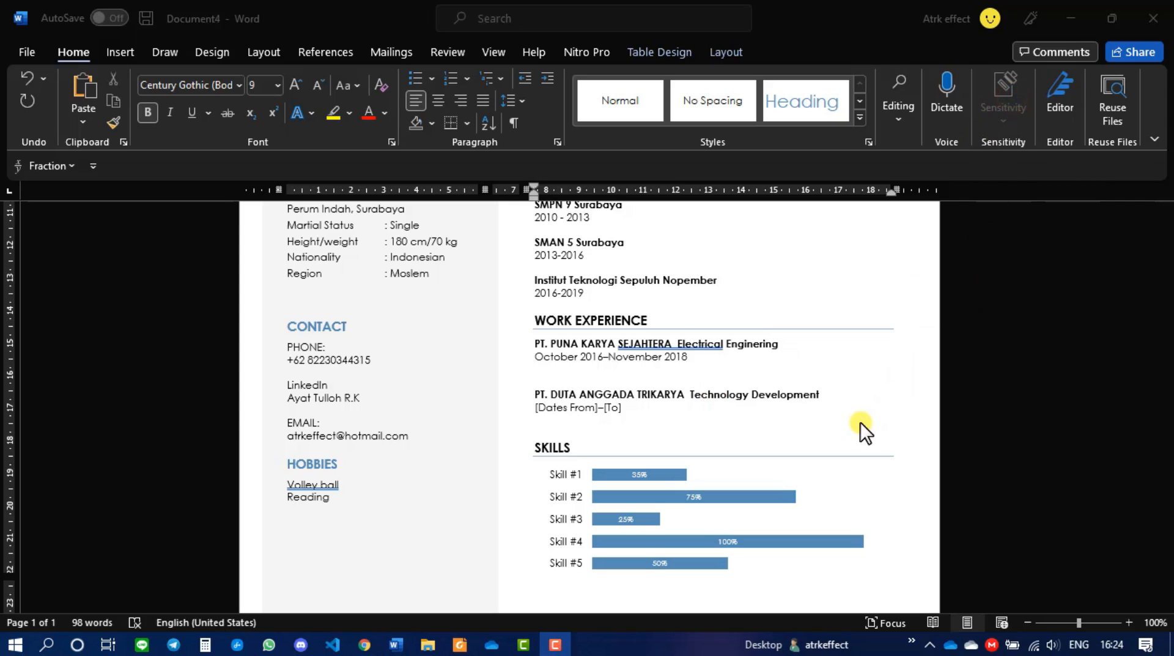
- Date the second job November 2018 to December 2019
{"action": "left_click", "coordinate": [573, 408]}
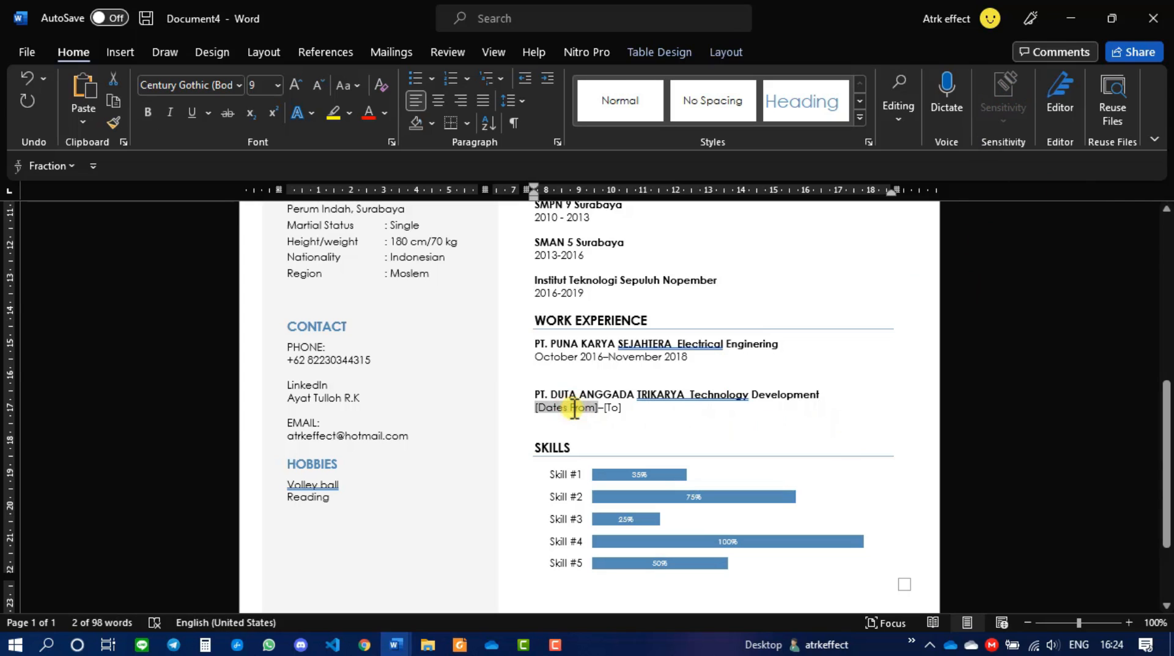
{"action": "type", "text": "Nov"}
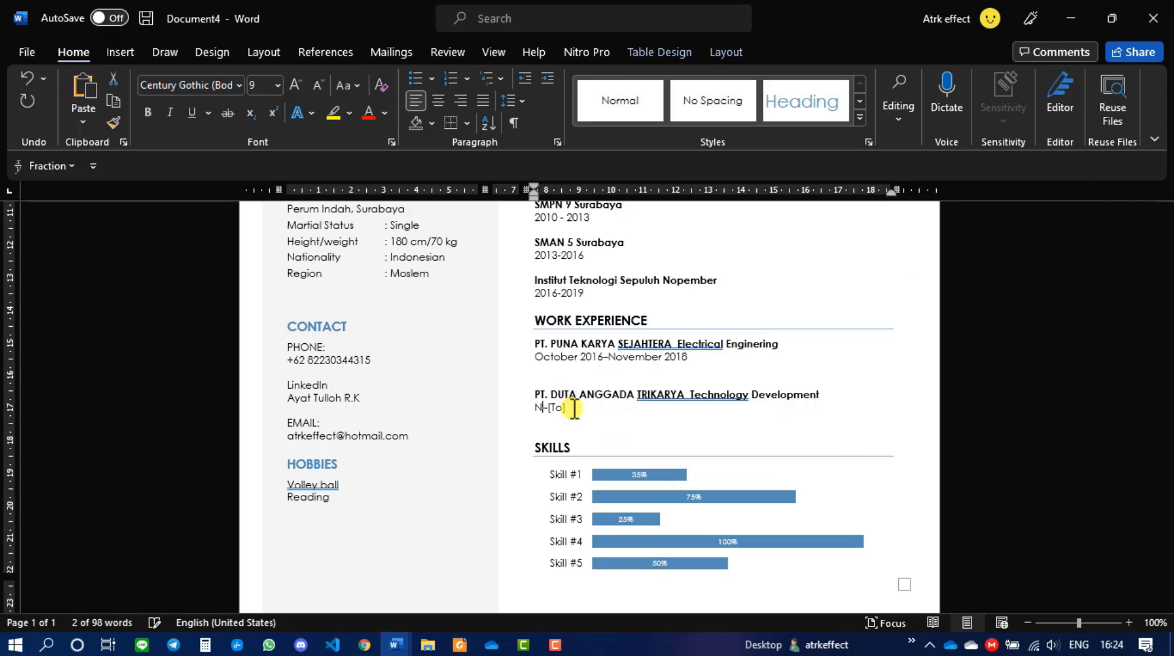
{"action": "type", "text": "ember"}
{"action": "type", "text": " 2018"}
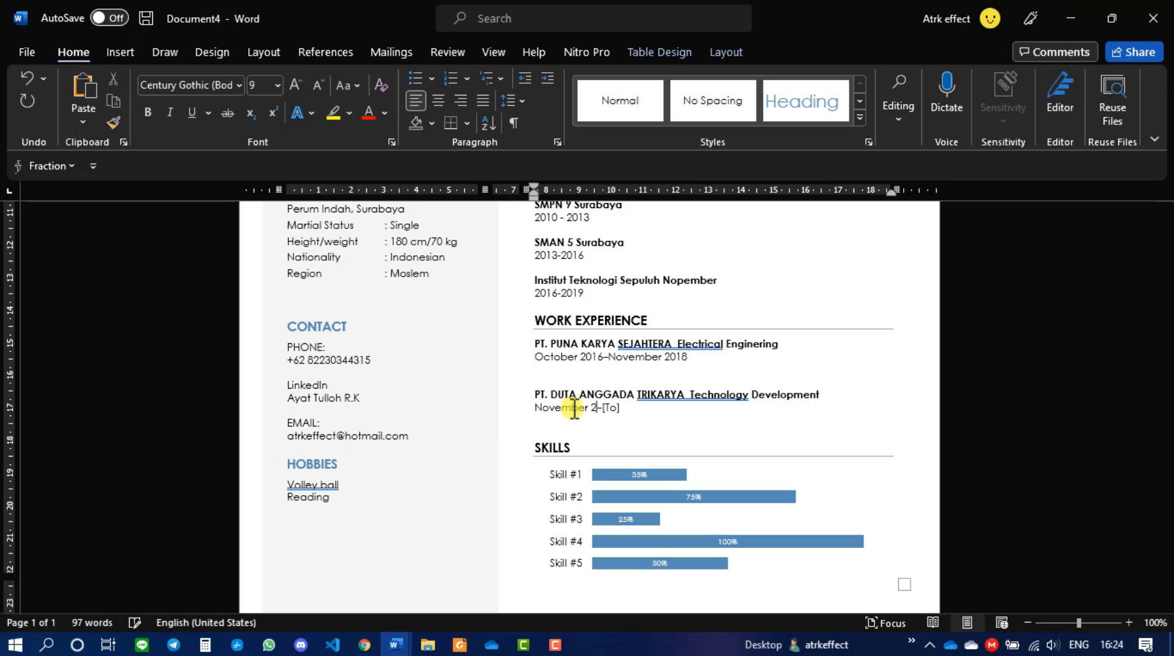
{"action": "key", "text": "Right"}
{"action": "key", "text": "Right"}
{"action": "type", "text": "Des"}
{"action": "type", "text": "em"}
{"action": "type", "text": "b"}
{"action": "key", "text": "BackSpace"}
{"action": "key", "text": "BackSpace"}
{"action": "key", "text": "BackSpace"}
{"action": "type", "text": "cember 20"}
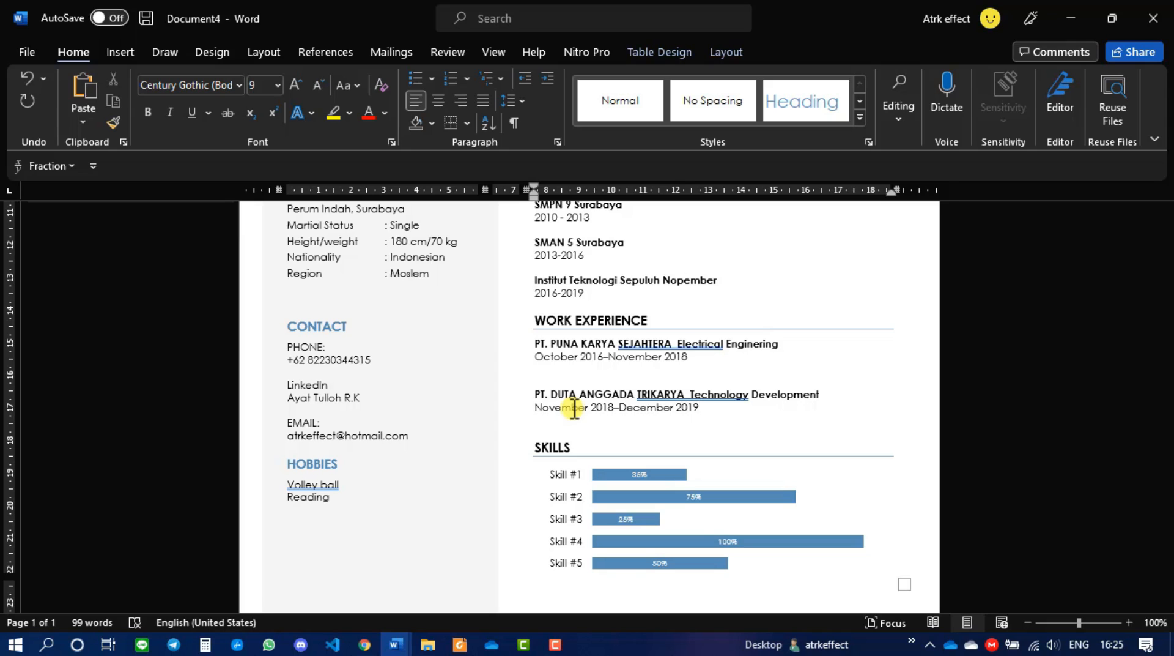
- Open Edit Data for the Skills bar chart from its skill-label axis
{"action": "scroll", "coordinate": [650, 479], "scroll_direction": "down", "scroll_amount": 3}
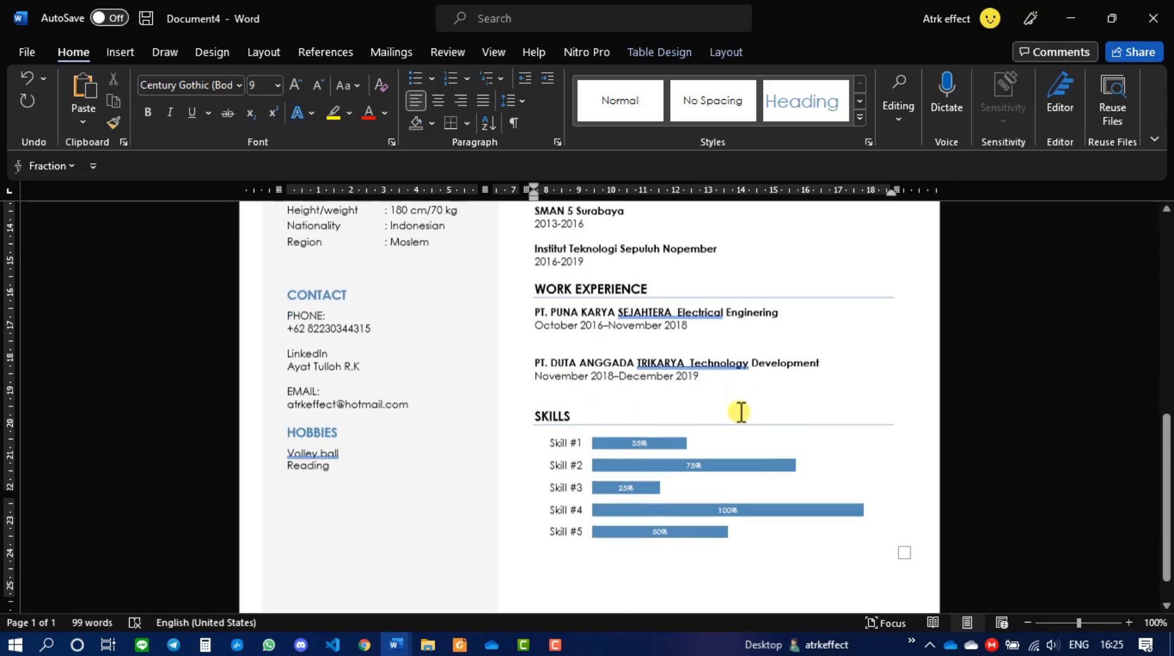
{"action": "left_click", "coordinate": [564, 385]}
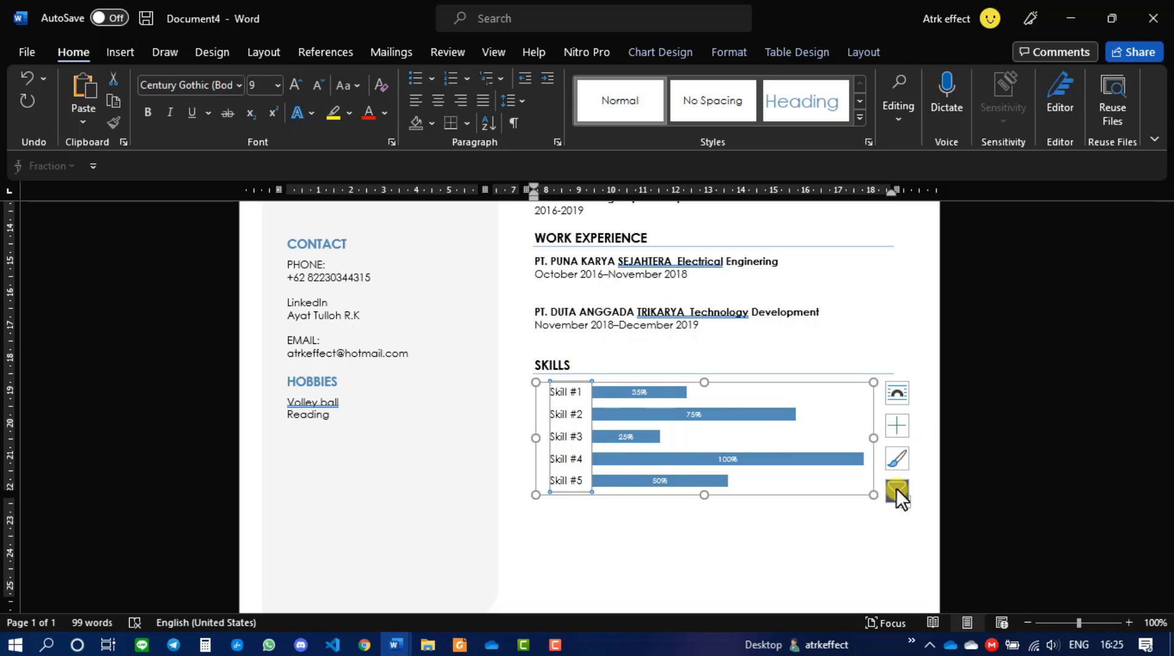
{"action": "left_click", "coordinate": [573, 419]}
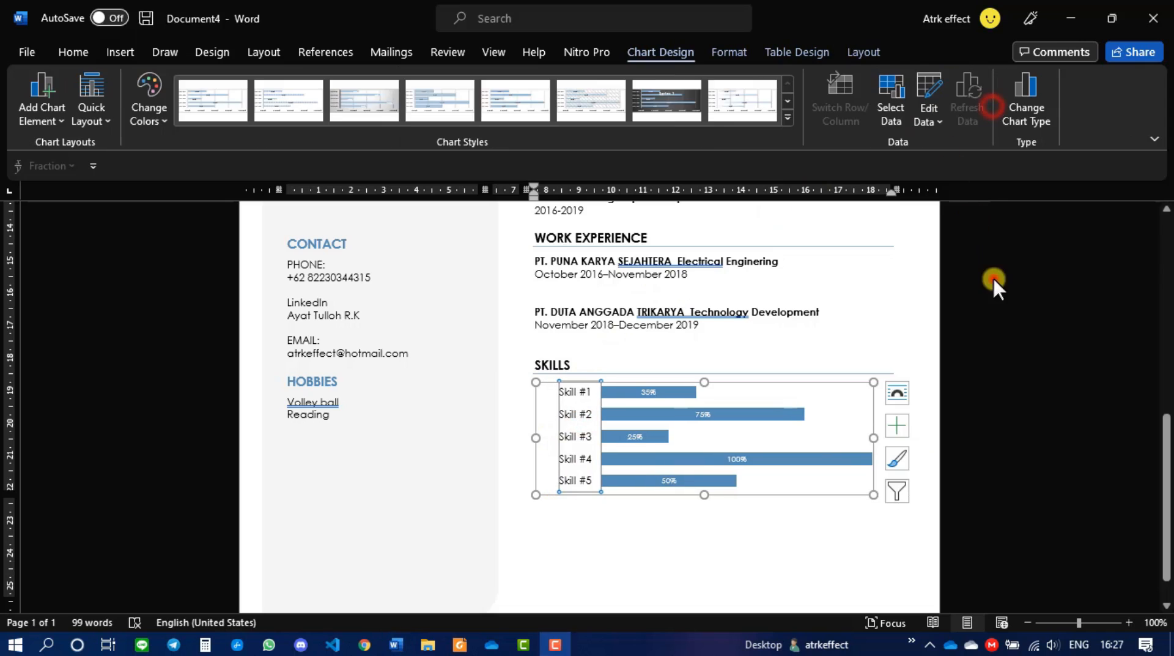
{"action": "left_click", "coordinate": [993, 279]}
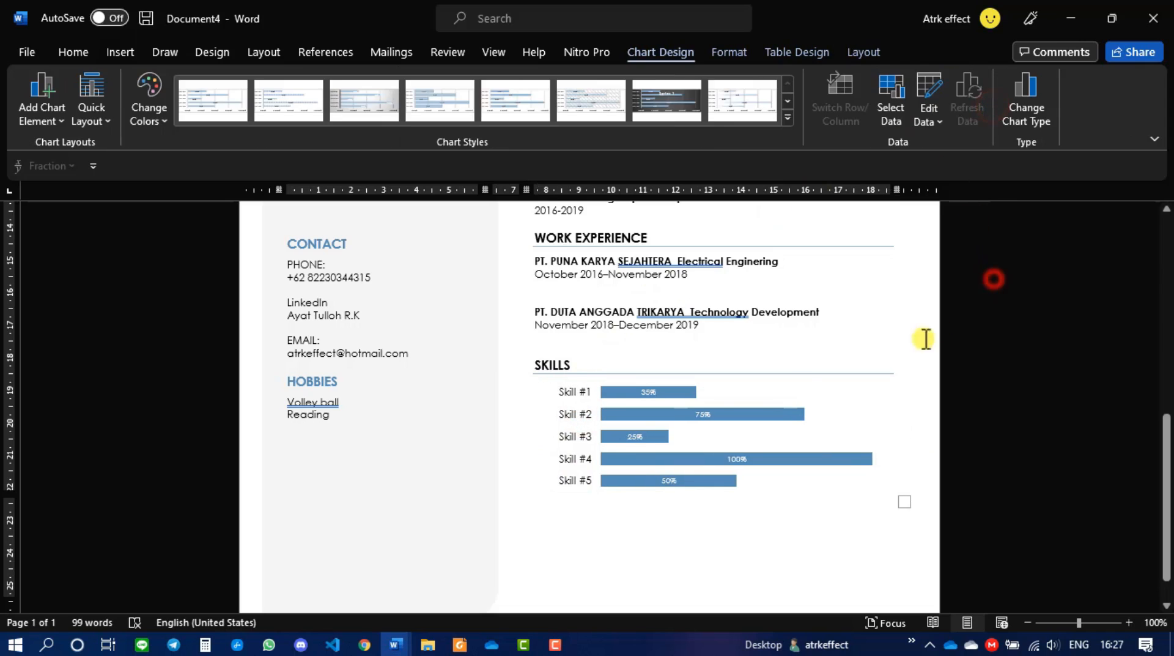
{"action": "left_click", "coordinate": [585, 439]}
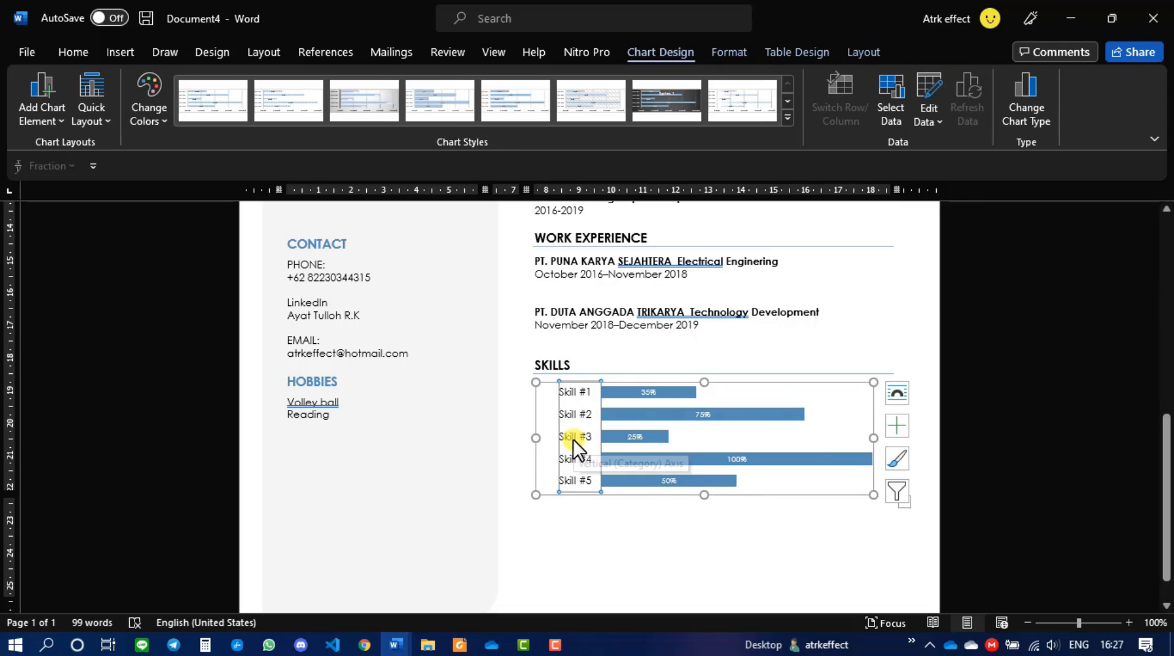
{"action": "right_click", "coordinate": [573, 439]}
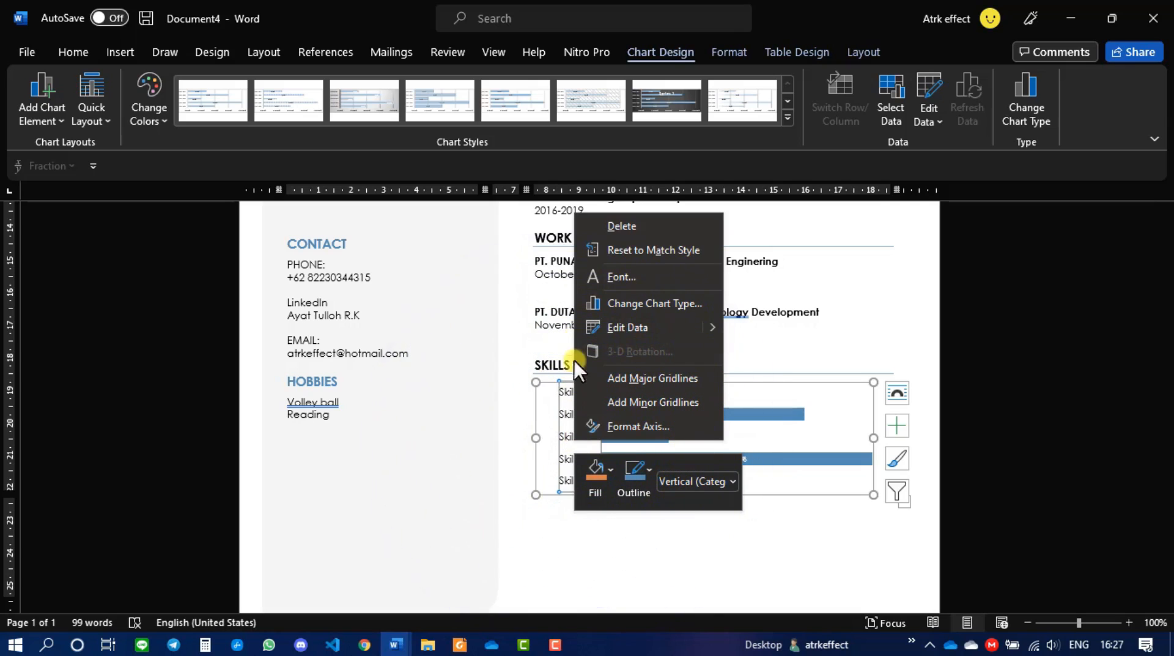
{"action": "left_click", "coordinate": [609, 325]}
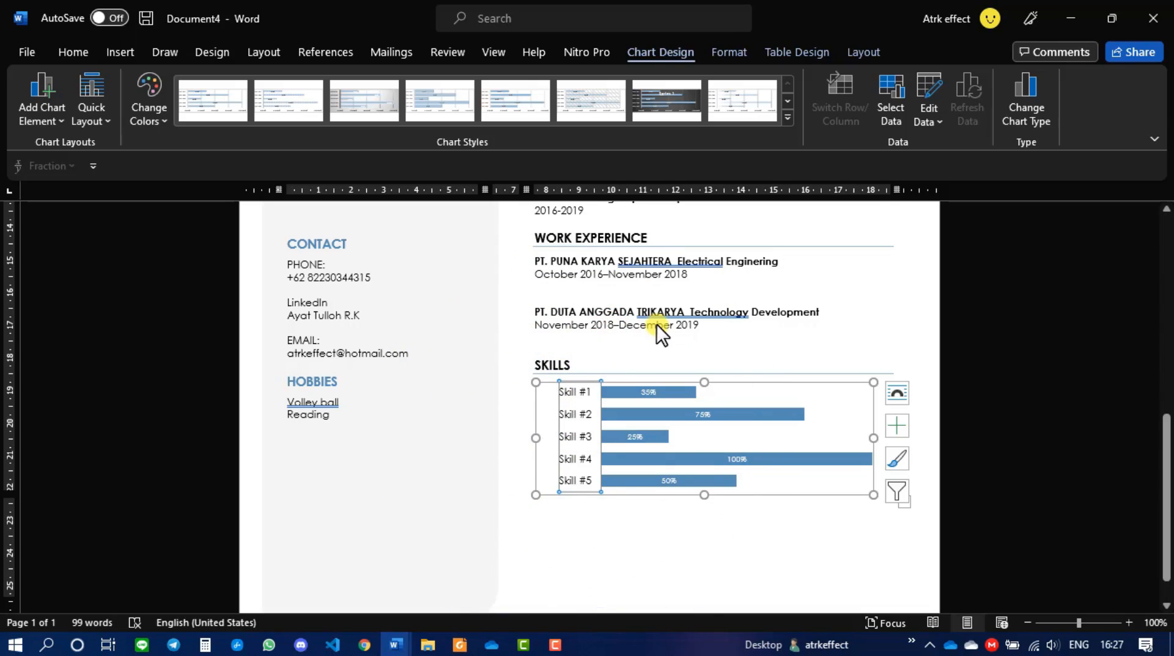
- Rename Skill #5 in A2 to Python and give it the value 0,75
{"action": "scroll", "coordinate": [608, 323], "scroll_direction": "down", "scroll_amount": 2}
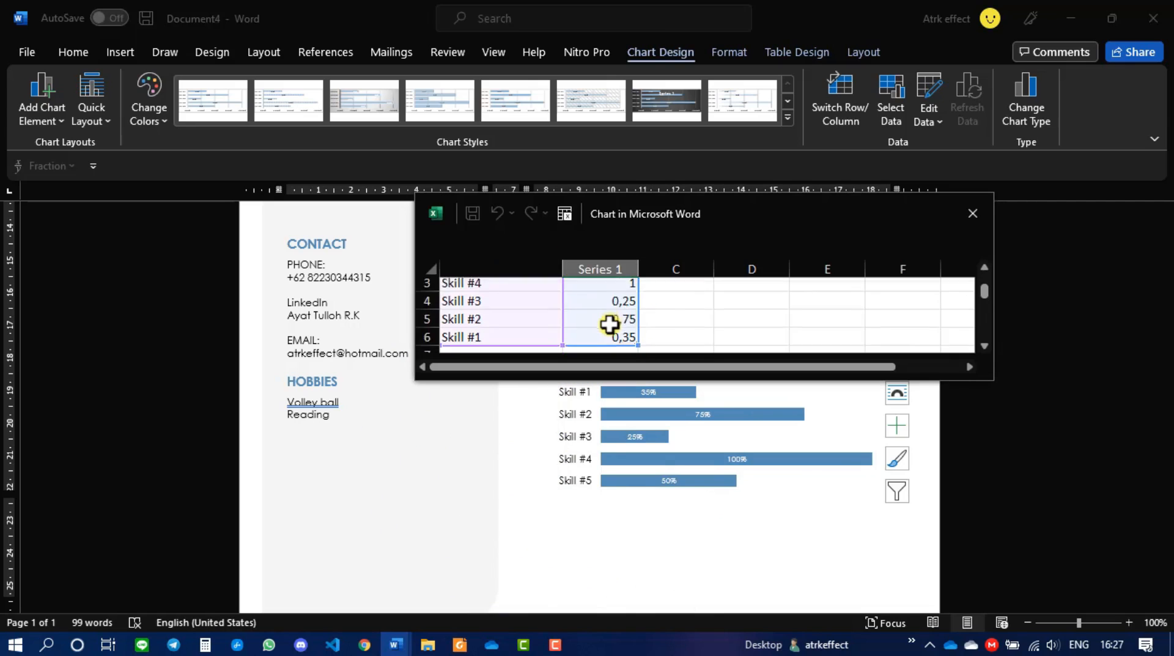
{"action": "scroll", "coordinate": [609, 324], "scroll_direction": "up", "scroll_amount": 2}
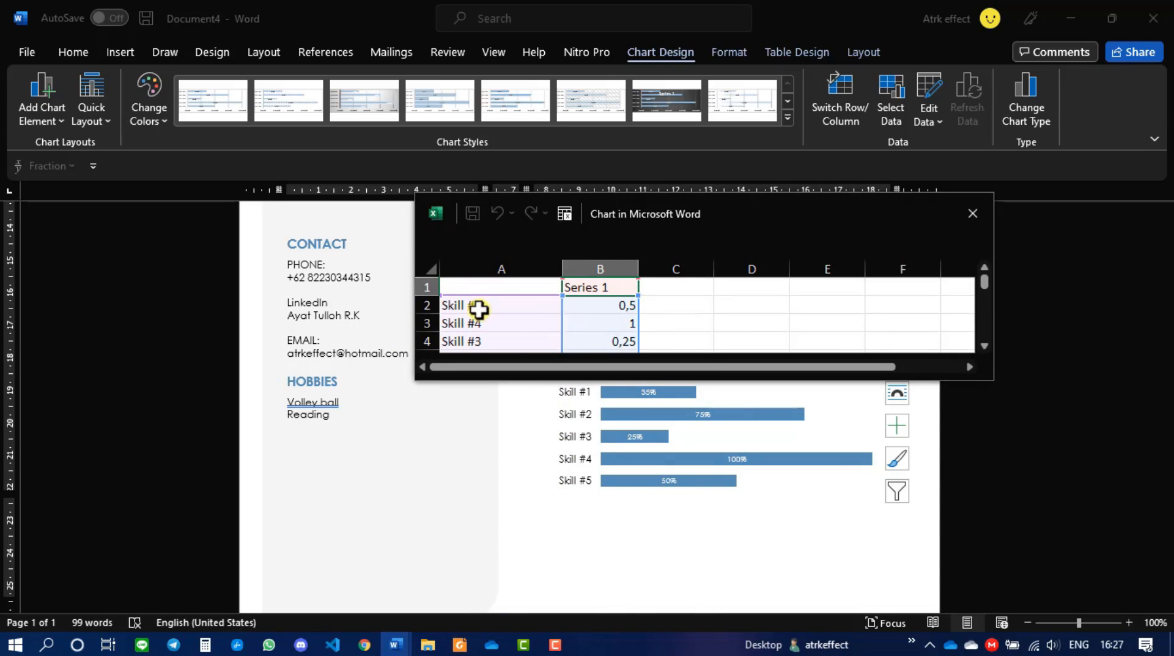
{"action": "left_click", "coordinate": [466, 308]}
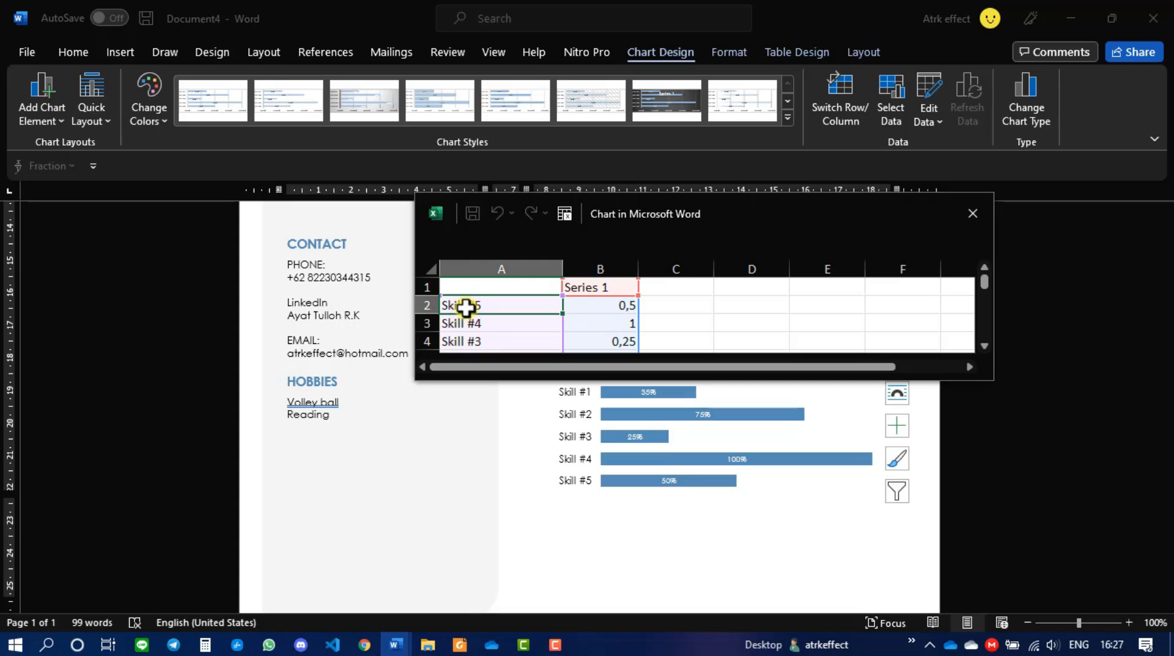
{"action": "double_click", "coordinate": [466, 307]}
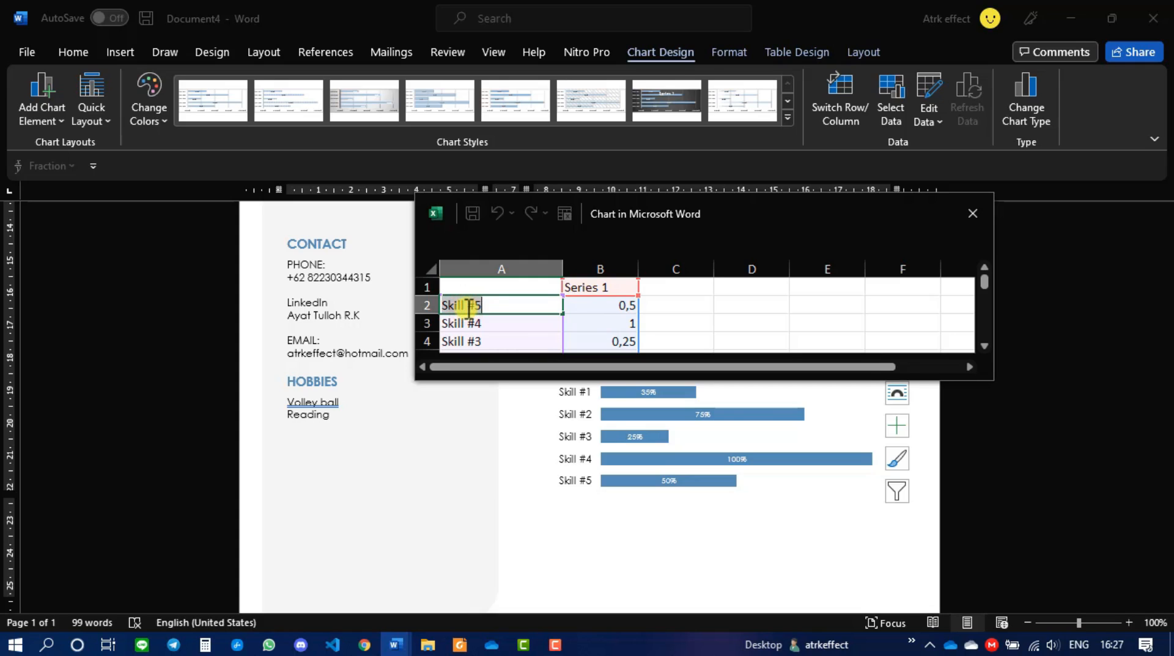
{"action": "type", "text": "Python"}
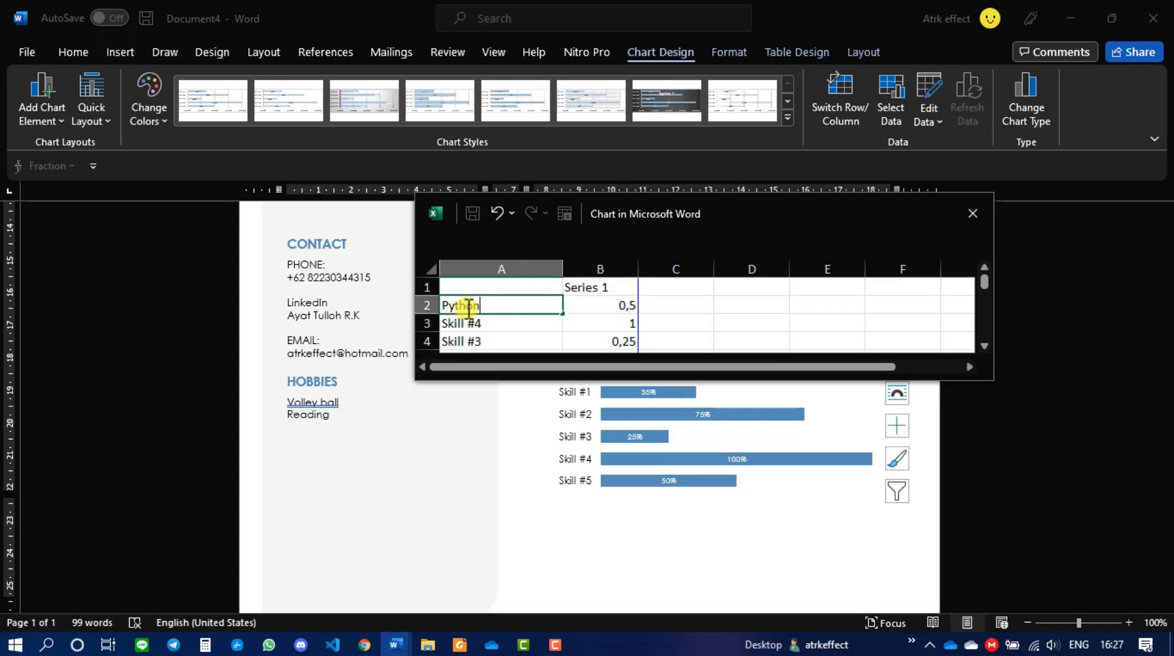
{"action": "scroll", "coordinate": [606, 306], "scroll_direction": "down", "scroll_amount": 1}
{"action": "scroll", "coordinate": [606, 306], "scroll_direction": "down", "scroll_amount": 1}
{"action": "scroll", "coordinate": [606, 306], "scroll_direction": "up", "scroll_amount": 2}
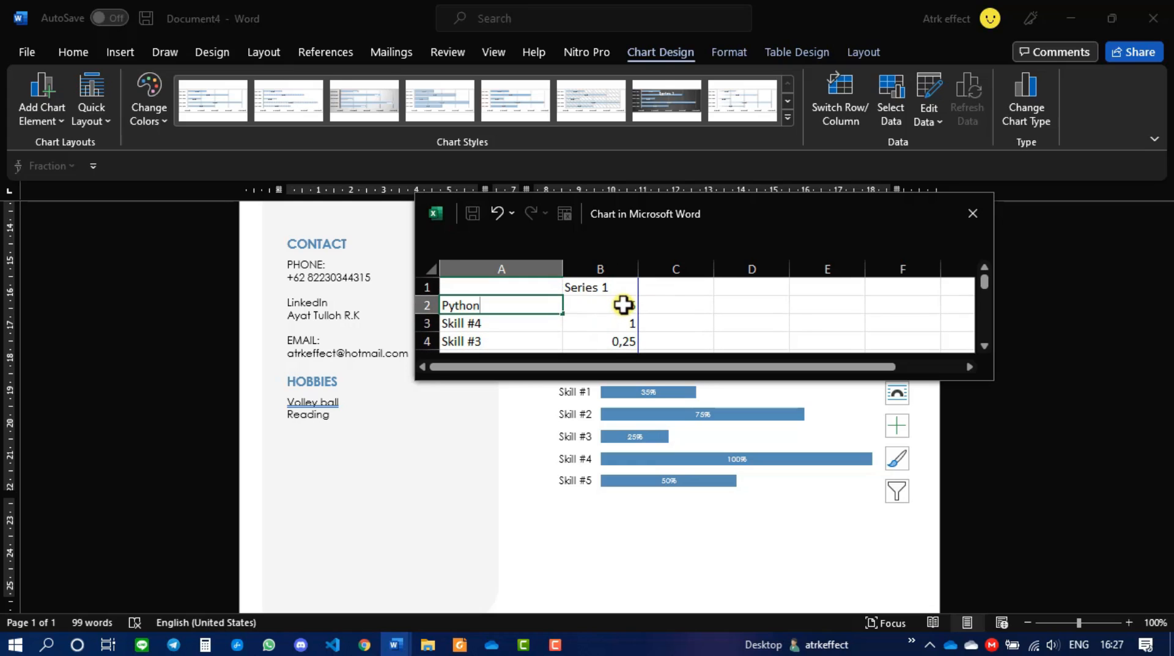
{"action": "left_click", "coordinate": [626, 304]}
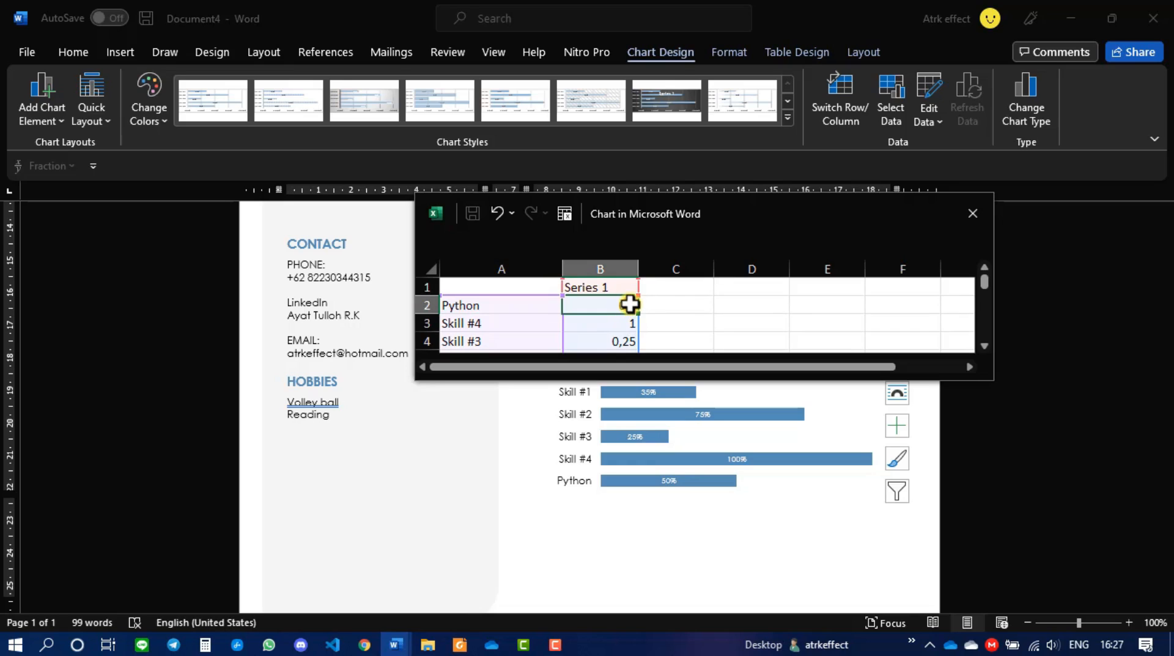
{"action": "key", "text": "Tab"}
{"action": "left_click", "coordinate": [629, 304]}
{"action": "type", "text": "0,5"}
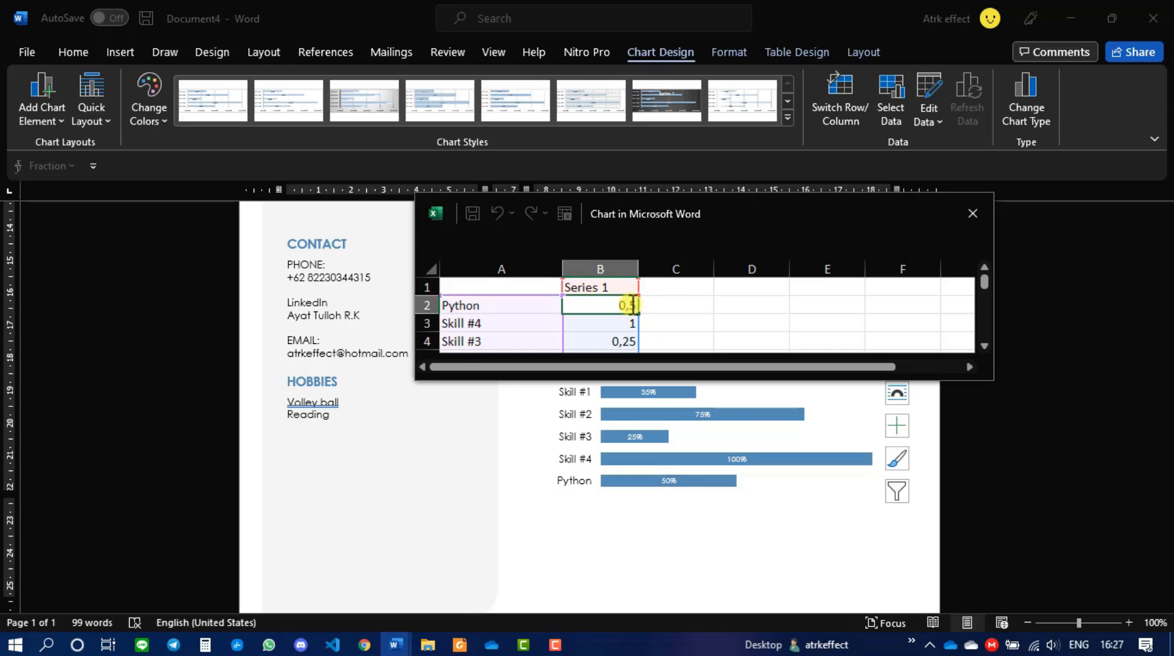
{"action": "key", "text": "BackSpace"}
{"action": "type", "text": "75"}
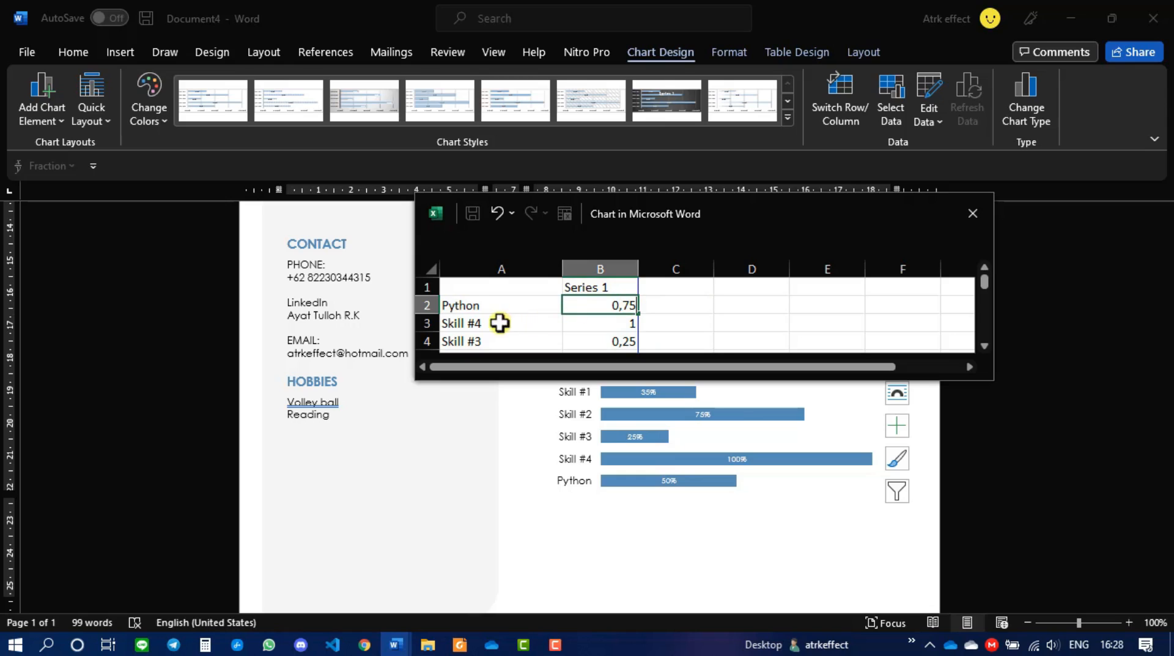
{"action": "left_click", "coordinate": [477, 323]}
- Replace the Skill #4 label in A3 with Excel
{"action": "double_click", "coordinate": [480, 324]}
{"action": "key", "text": "BackSpace"}
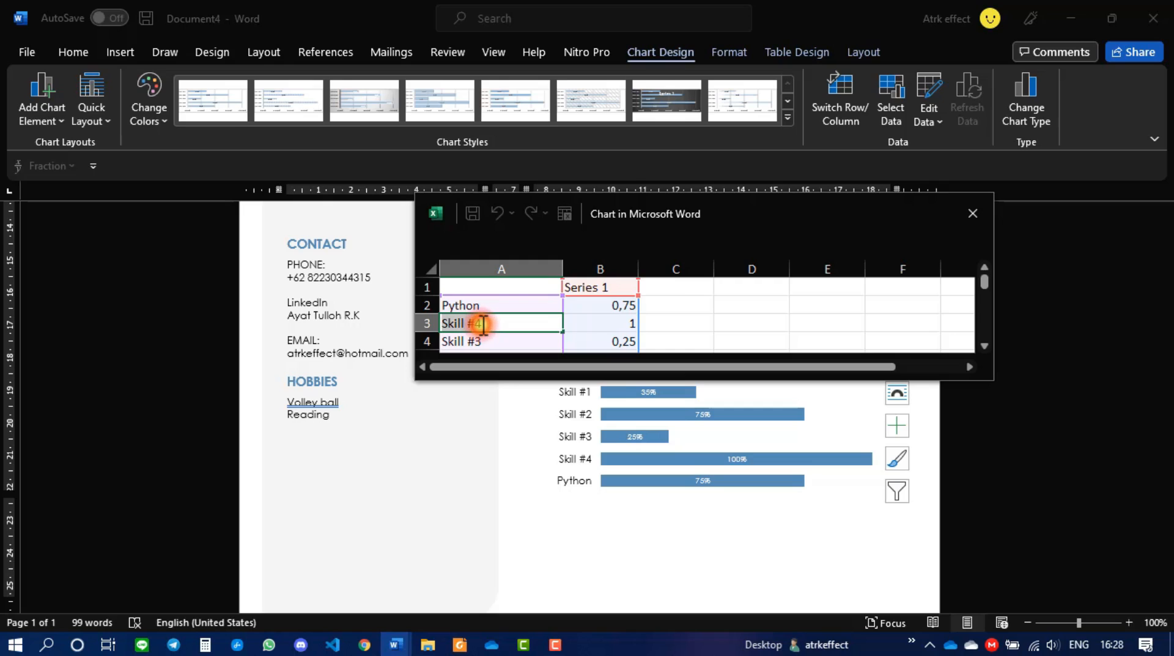
{"action": "type", "text": "4"}
{"action": "type", "text": "Excel"}
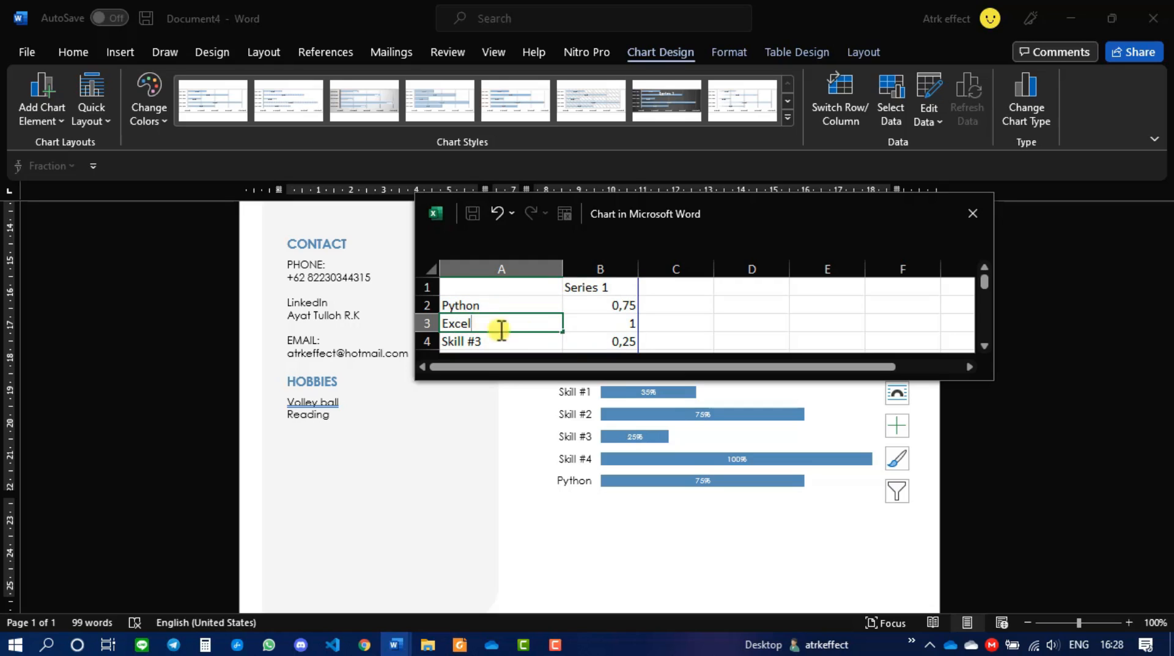
{"action": "left_click", "coordinate": [606, 323]}
{"action": "left_click", "coordinate": [534, 339]}
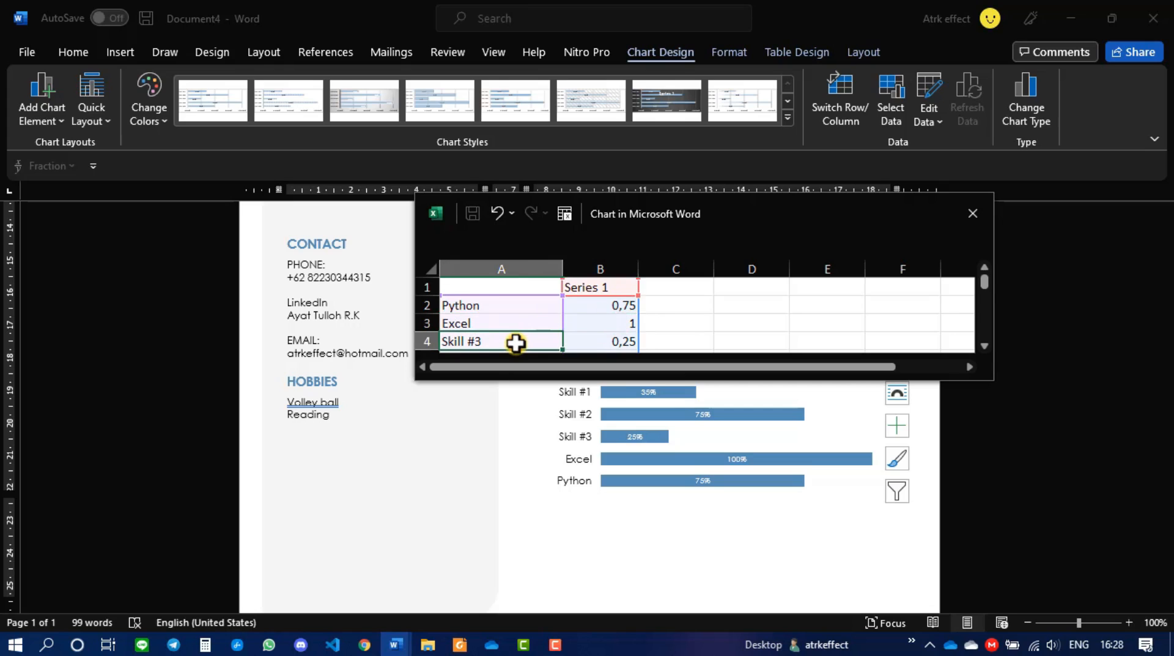
- Rename Skill #3 to Java and change its value from 0,25 to 0,55
{"action": "scroll", "coordinate": [526, 340], "scroll_direction": "down", "scroll_amount": 1}
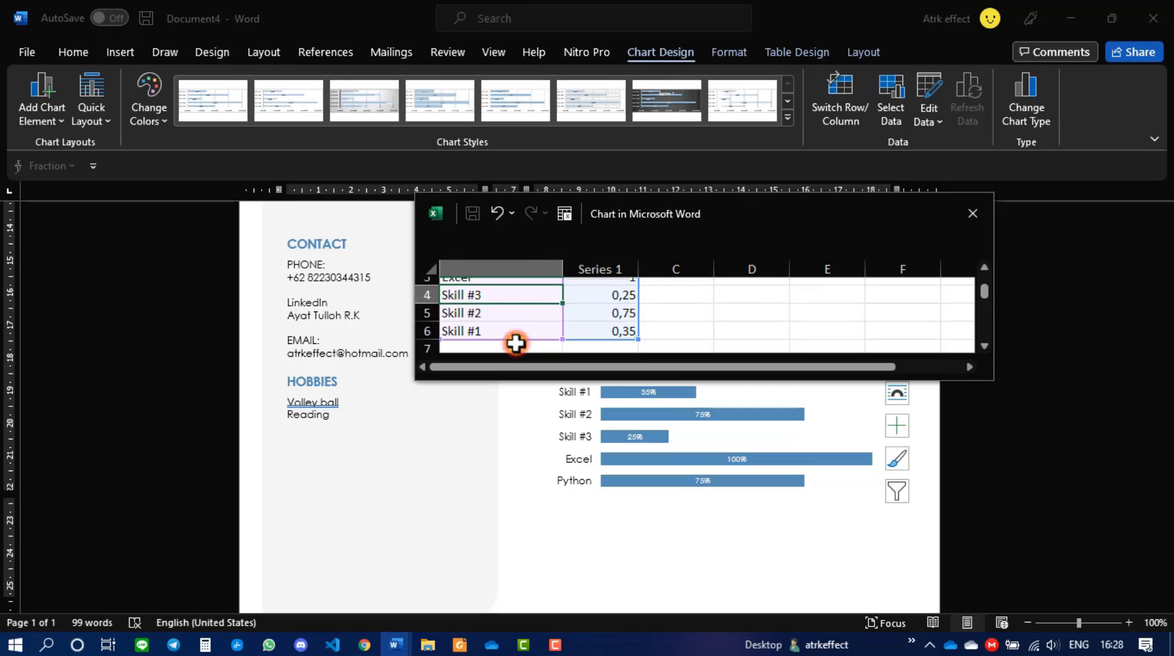
{"action": "double_click", "coordinate": [493, 287]}
{"action": "key", "text": "BackSpace"}
{"action": "key", "text": "BackSpace"}
{"action": "key", "text": "BackSpace"}
{"action": "key", "text": "BackSpace"}
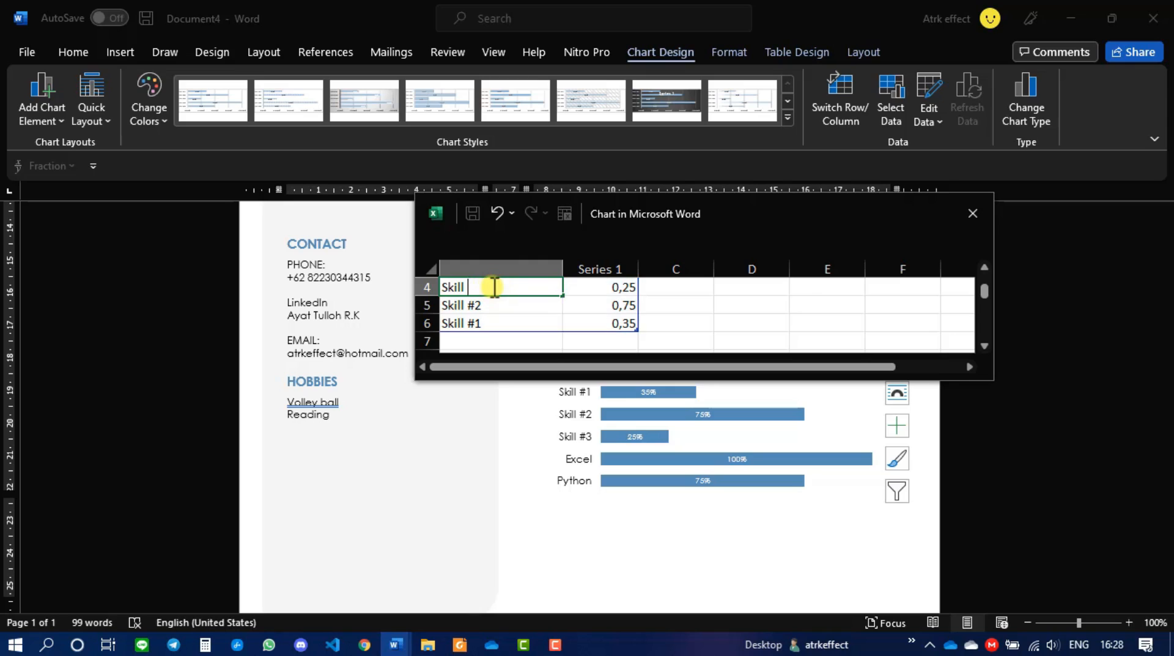
{"action": "key", "text": "BackSpace"}
{"action": "key", "text": "BackSpace"}
{"action": "type", "text": "Java"}
{"action": "left_click", "coordinate": [609, 287]}
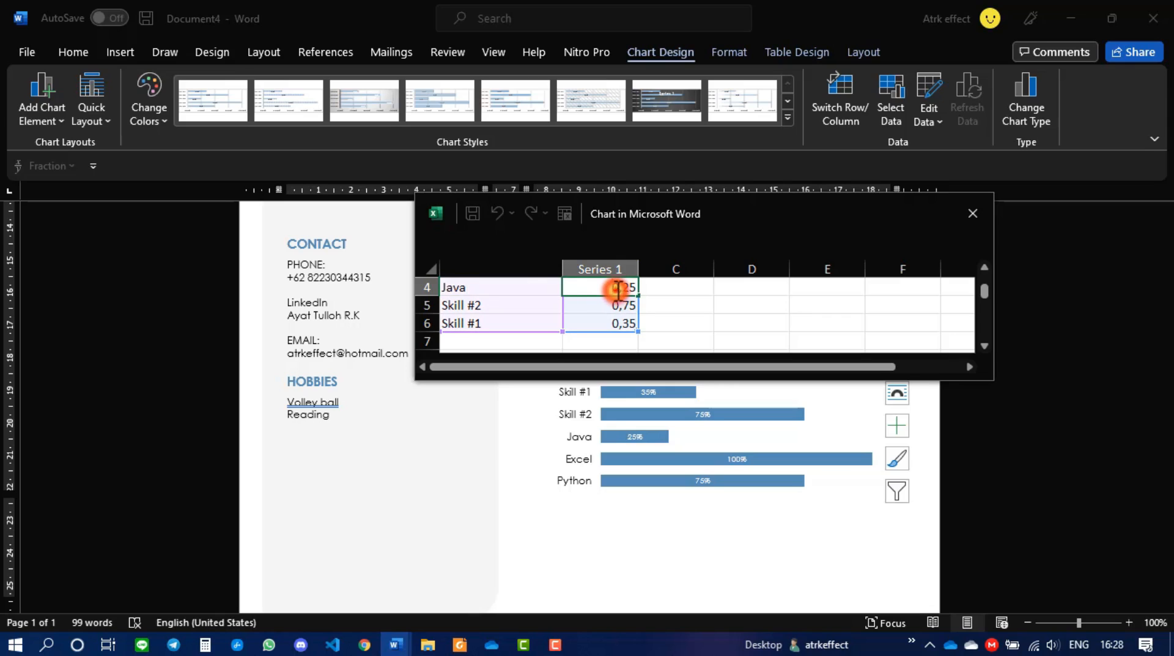
{"action": "left_click", "coordinate": [627, 288]}
{"action": "key", "text": "BackSpace"}
{"action": "type", "text": "5"}
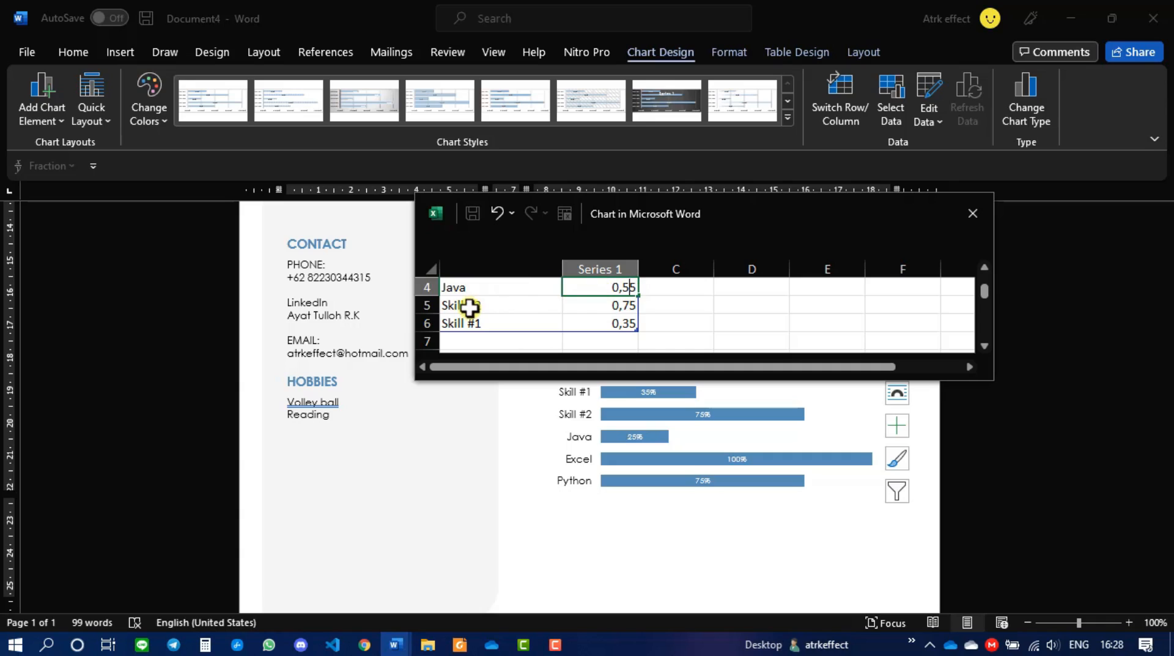
{"action": "left_click", "coordinate": [483, 306]}
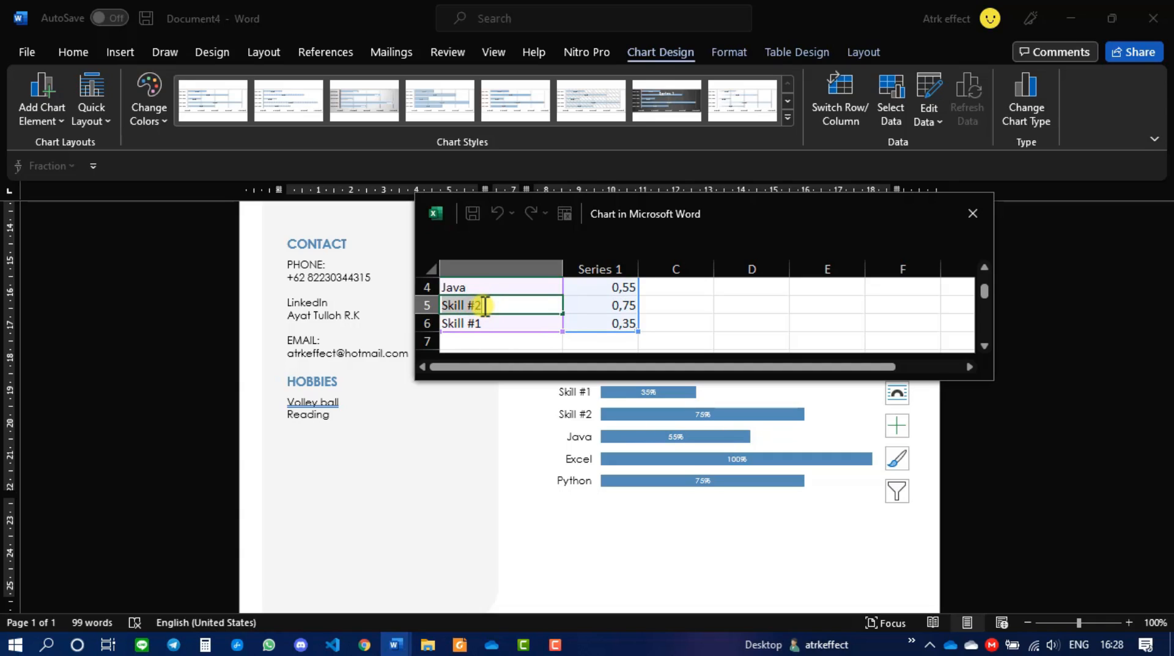
- Label the next skill rows Public Speaking and Business Analysis
{"action": "type", "text": "Public"}
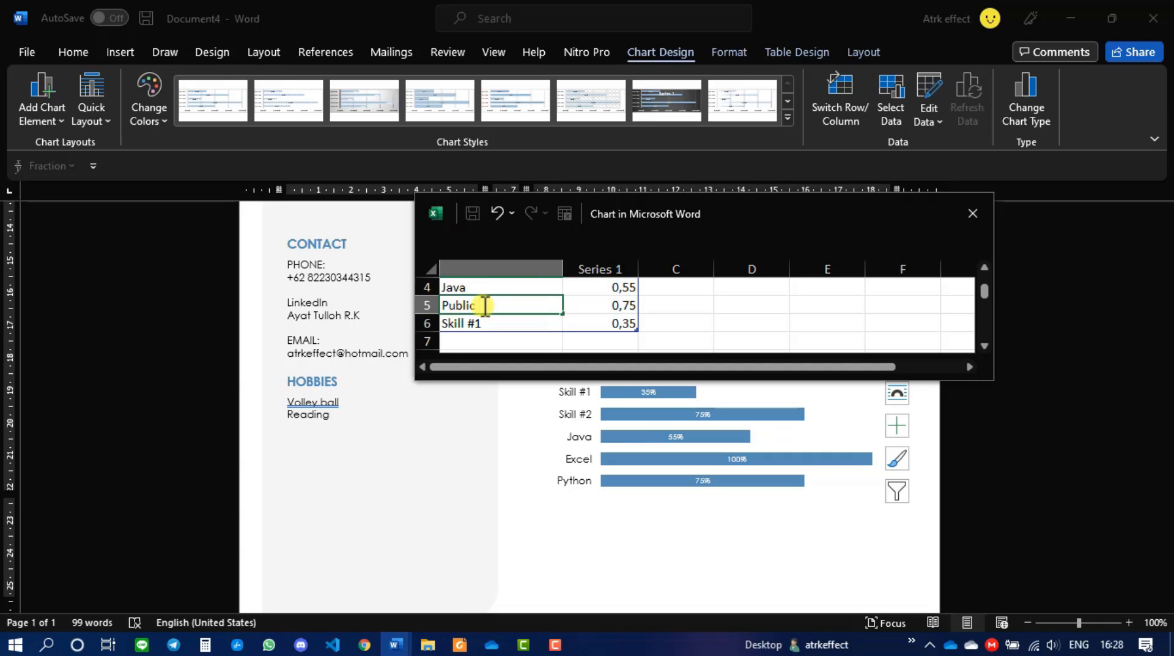
{"action": "type", "text": " Speaking"}
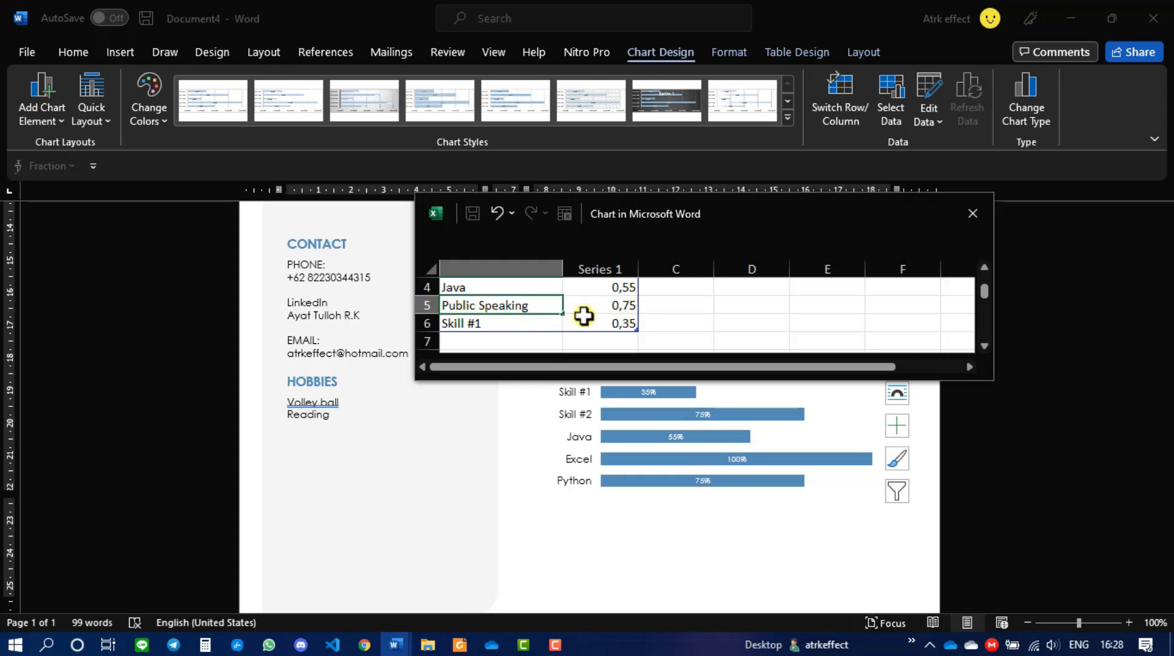
{"action": "double_click", "coordinate": [477, 323]}
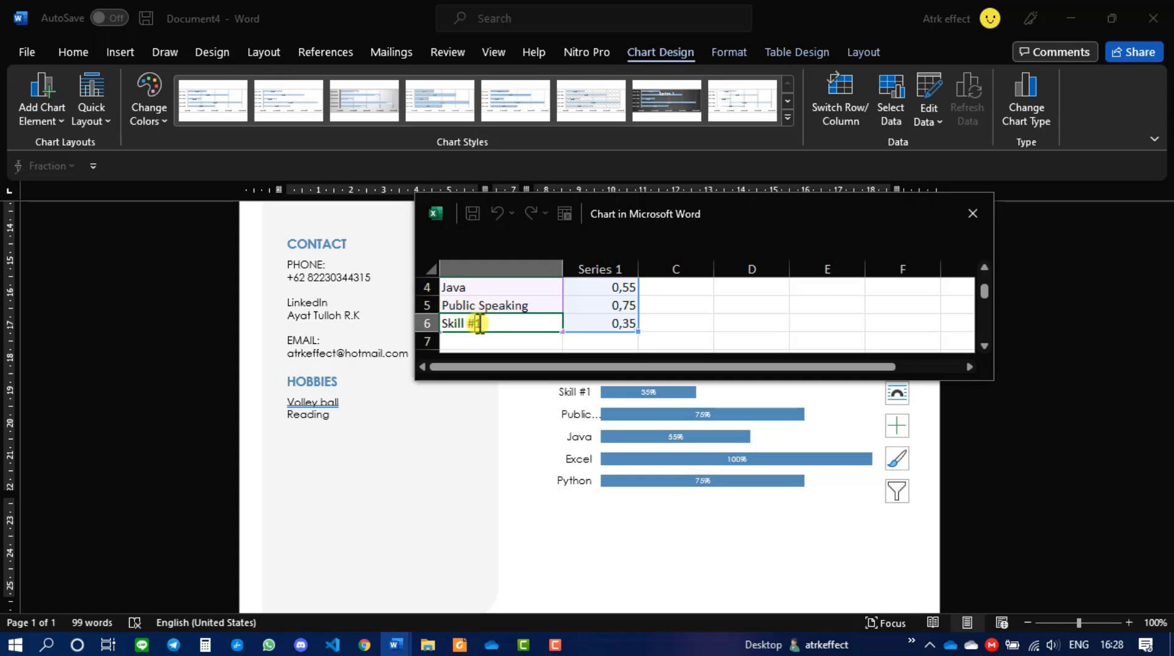
{"action": "triple_click", "coordinate": [479, 323]}
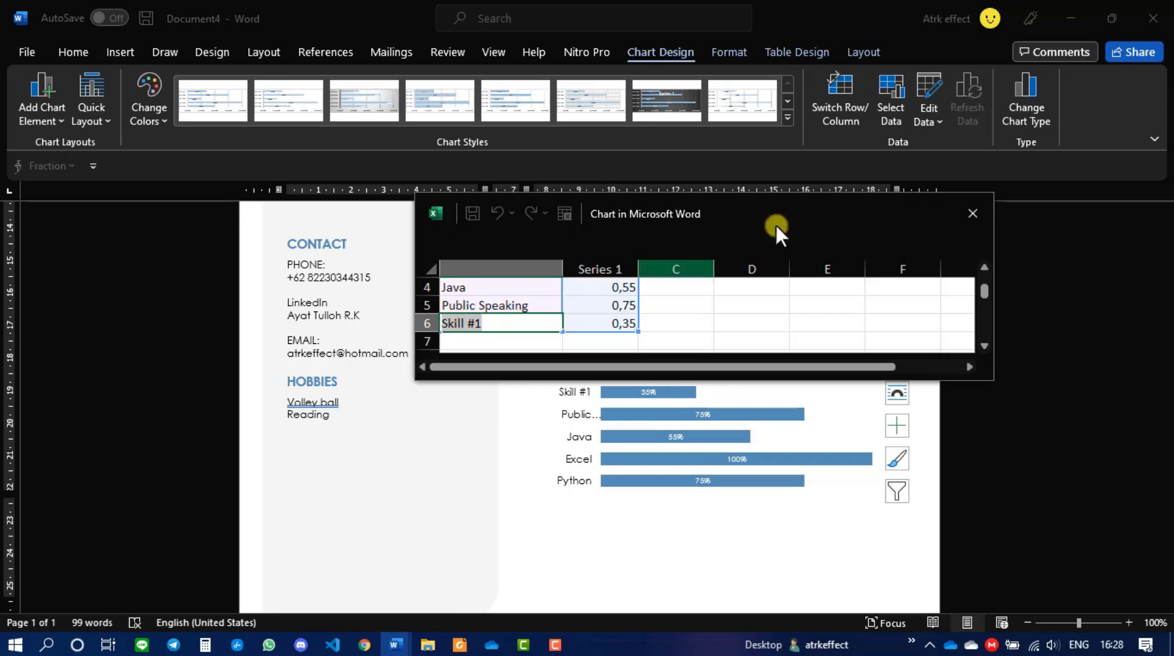
{"action": "left_click", "coordinate": [952, 152]}
{"action": "left_click", "coordinate": [472, 323]}
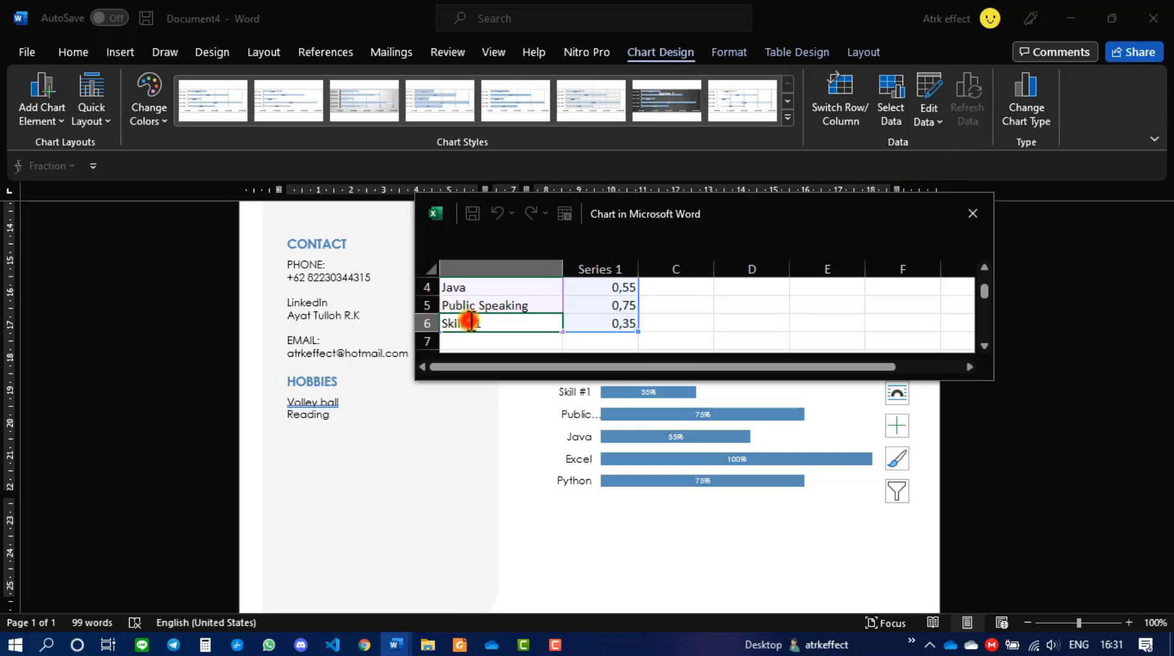
{"action": "type", "text": "Busi"}
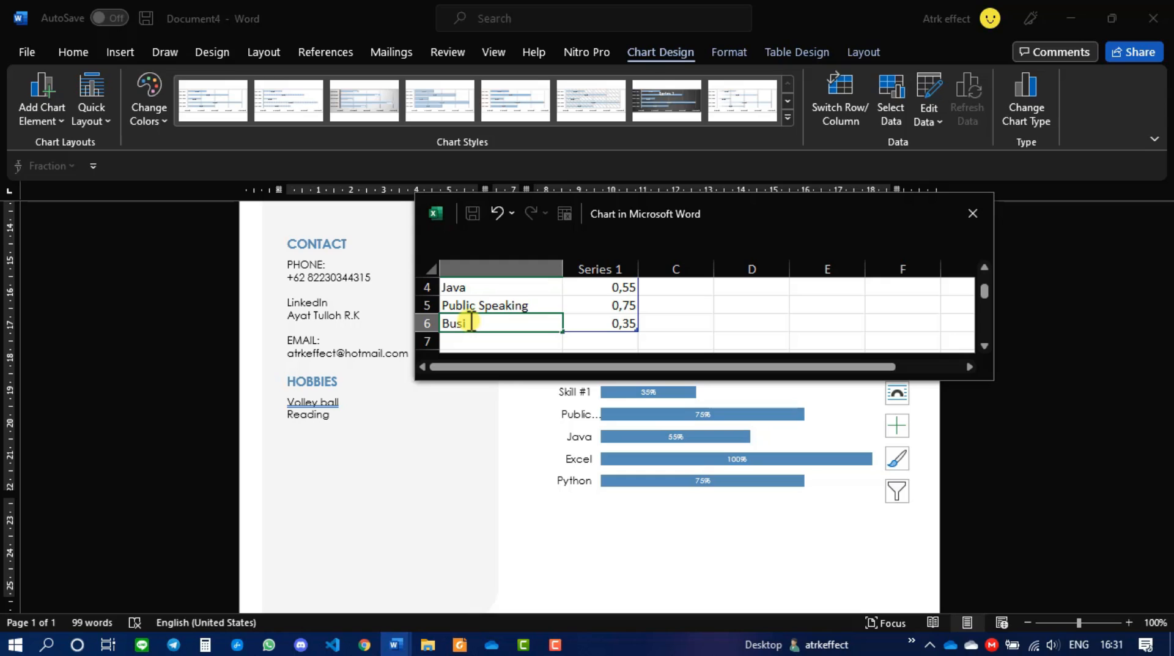
{"action": "key", "text": "BackSpace"}
{"action": "key", "text": "BackSpace"}
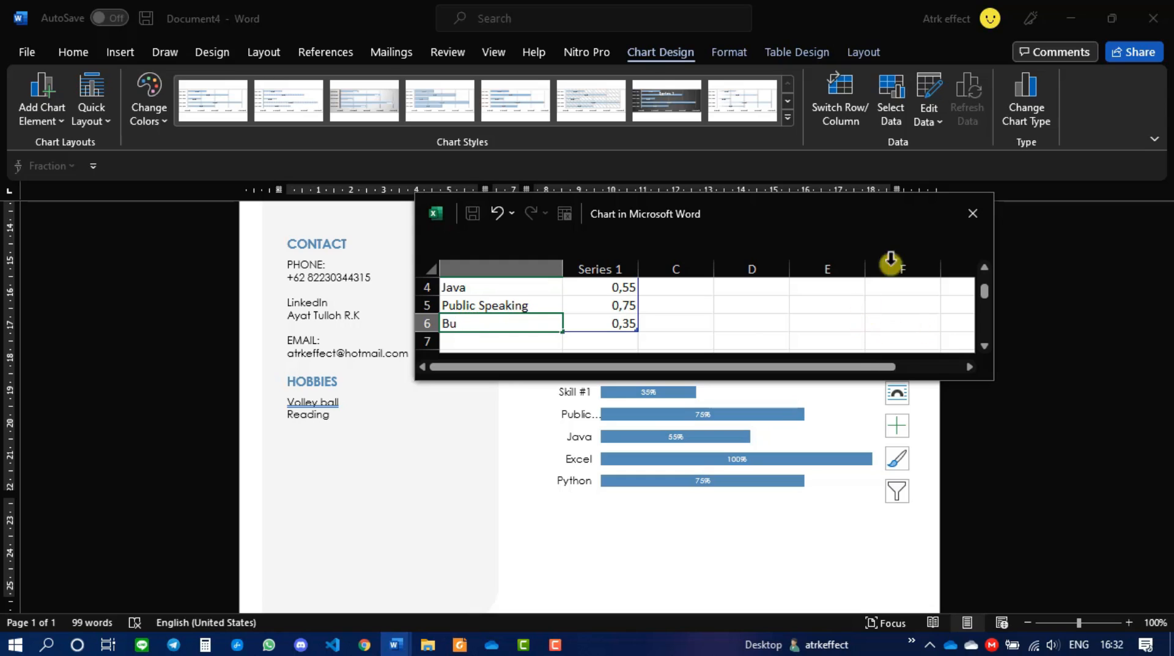
{"action": "left_click", "coordinate": [985, 166]}
{"action": "left_click", "coordinate": [494, 328]}
{"action": "type", "text": "siness Analysis"}
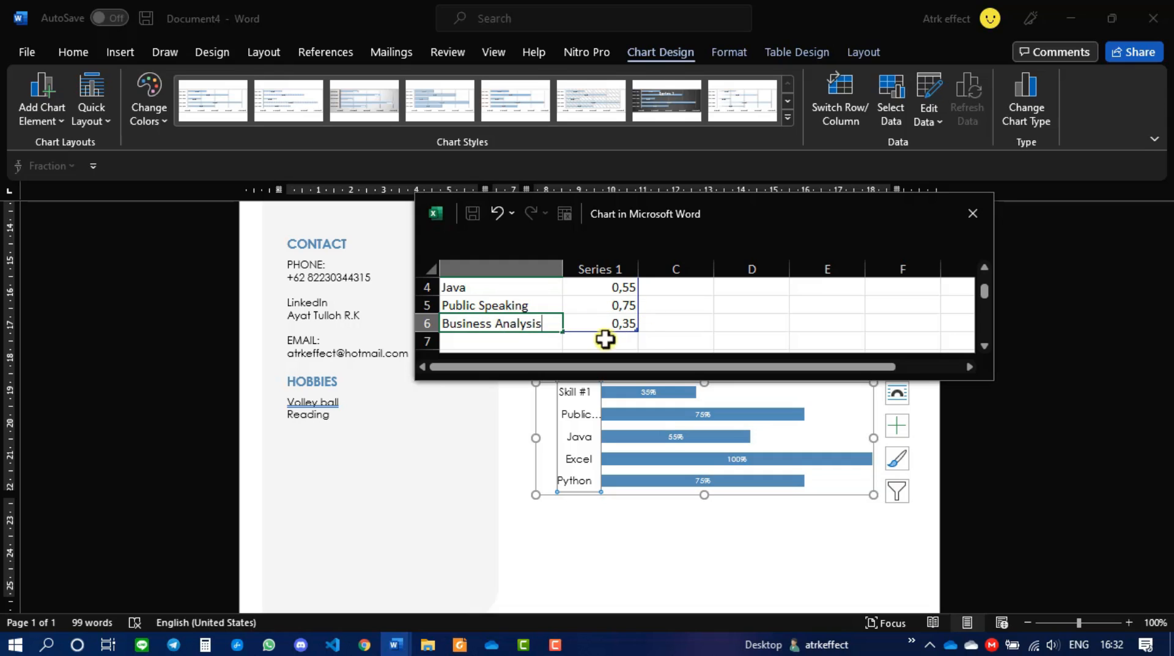
- Change Business Analysis's value from 0,35 to 0,85
{"action": "left_click", "coordinate": [629, 328]}
{"action": "double_click", "coordinate": [629, 325]}
{"action": "type", "text": "8"}
{"action": "key", "text": "BackSpace"}
{"action": "key", "text": "BackSpace"}
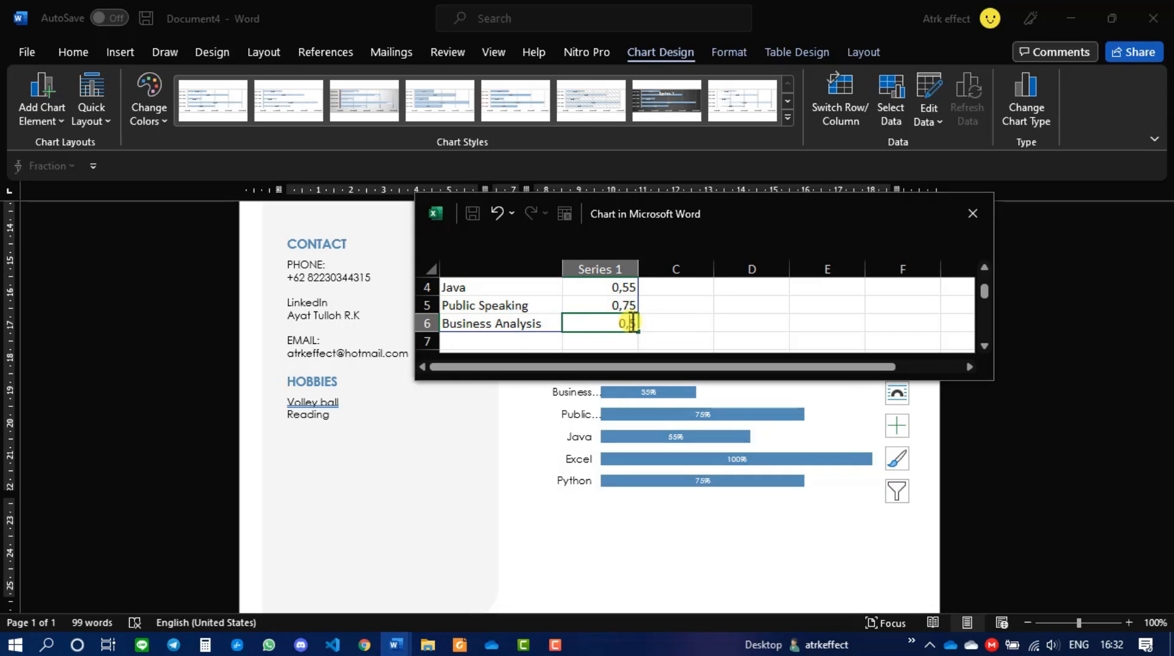
{"action": "type", "text": "8"}
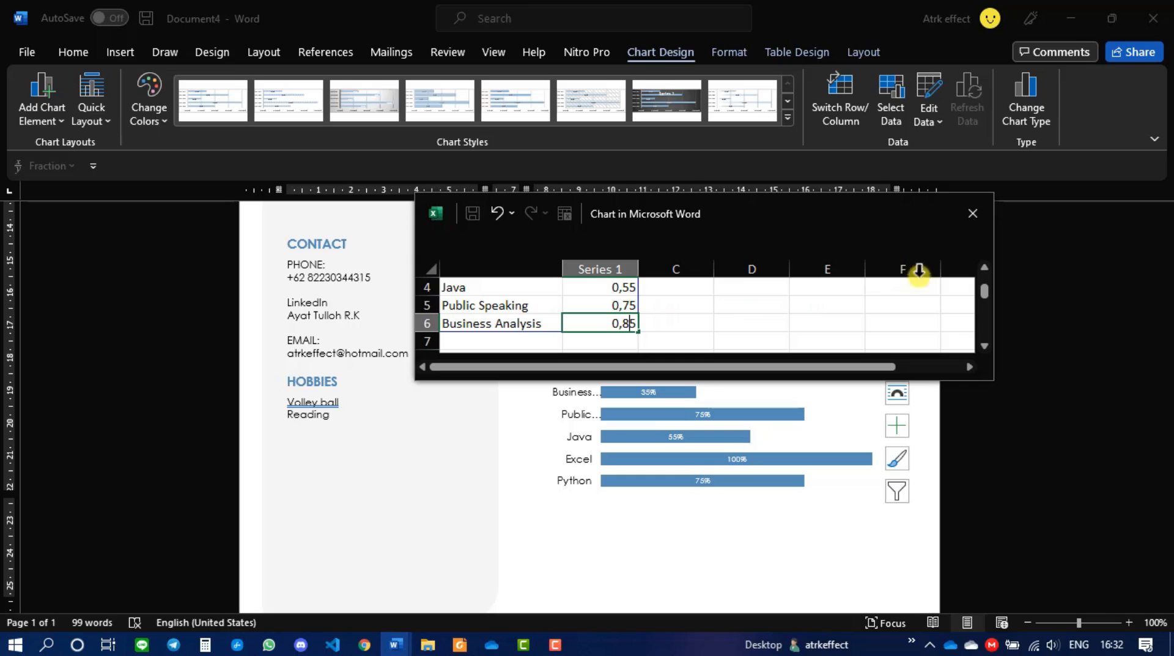
{"action": "left_click", "coordinate": [686, 318]}
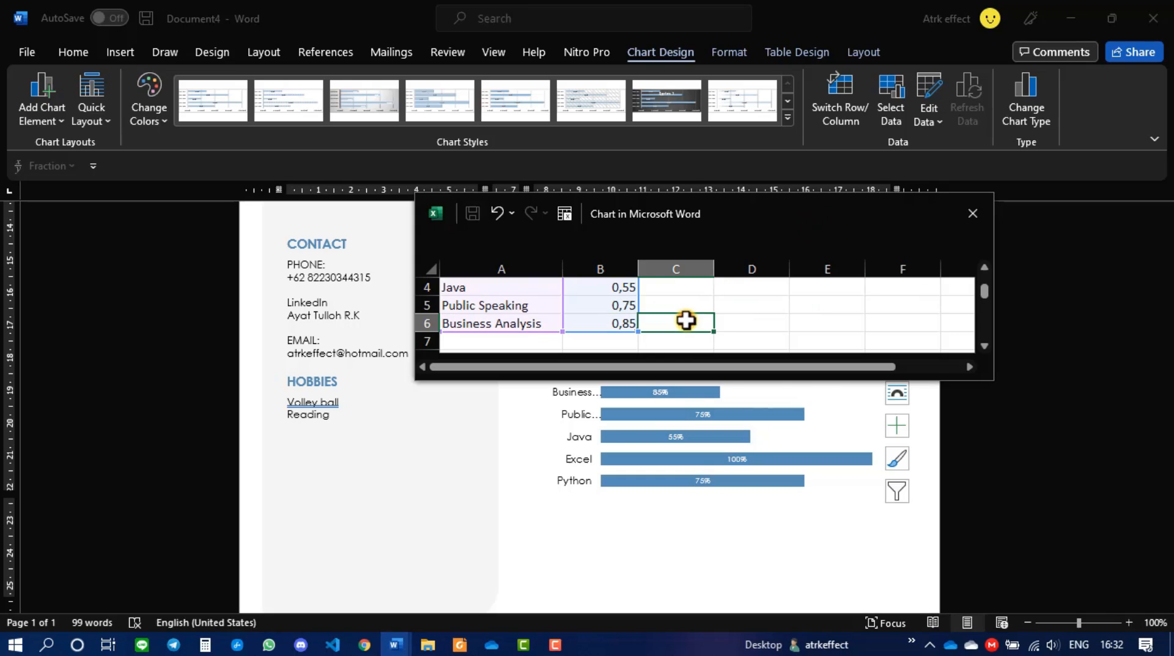
{"action": "left_click", "coordinate": [928, 147]}
{"action": "left_click", "coordinate": [1041, 12]}
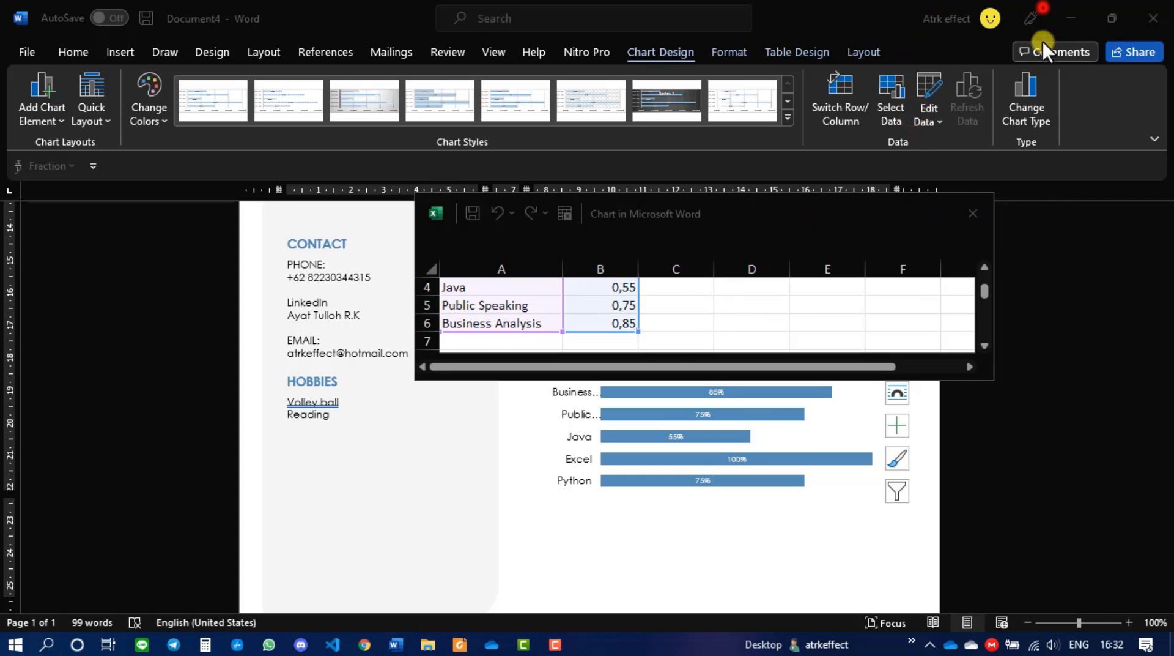
{"action": "left_click", "coordinate": [973, 211]}
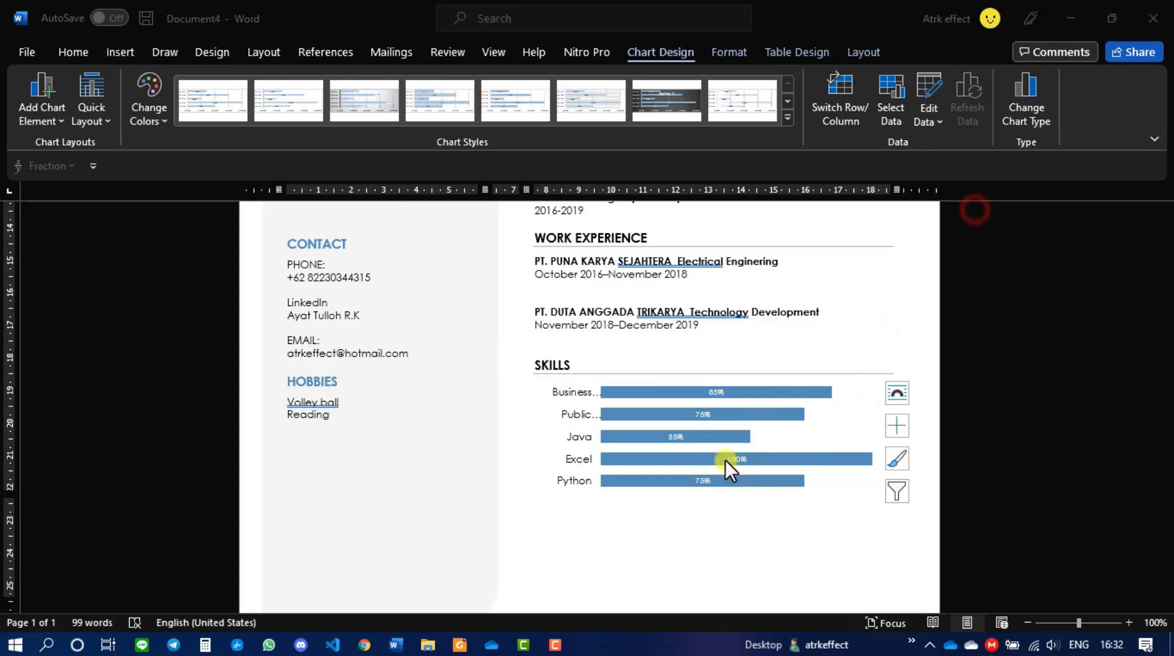
{"action": "scroll", "coordinate": [703, 459], "scroll_direction": "up", "scroll_amount": 2}
{"action": "scroll", "coordinate": [651, 398], "scroll_direction": "up", "scroll_amount": 6}
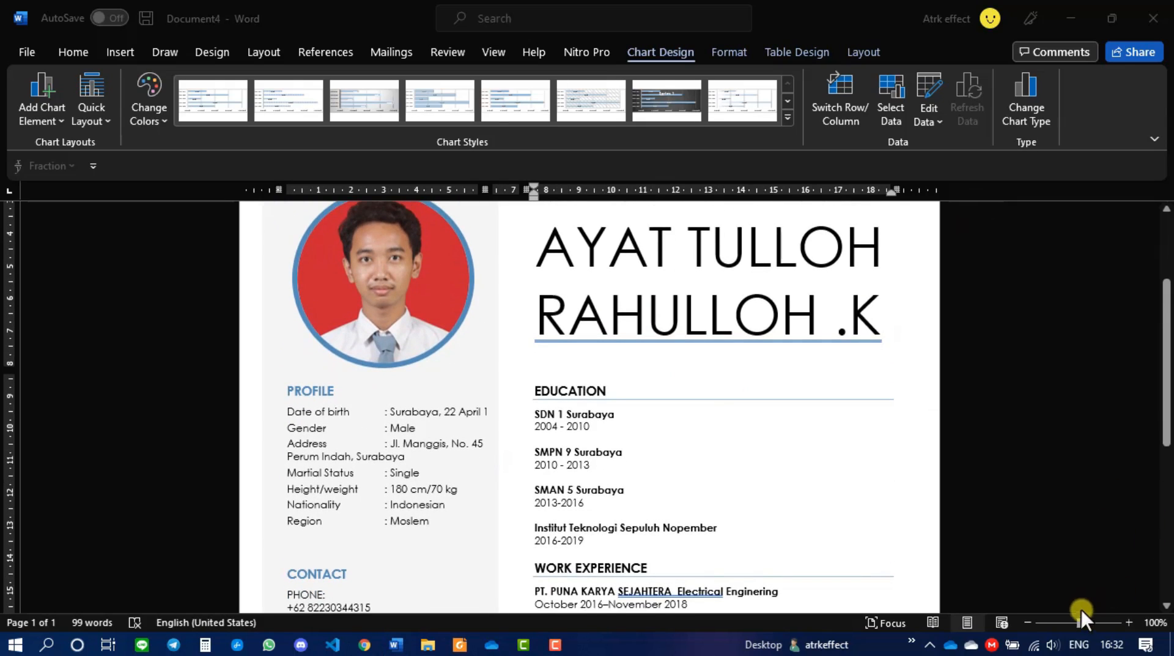
{"action": "left_click_drag", "start_coordinate": [1079, 622], "coordinate": [1051, 619]}
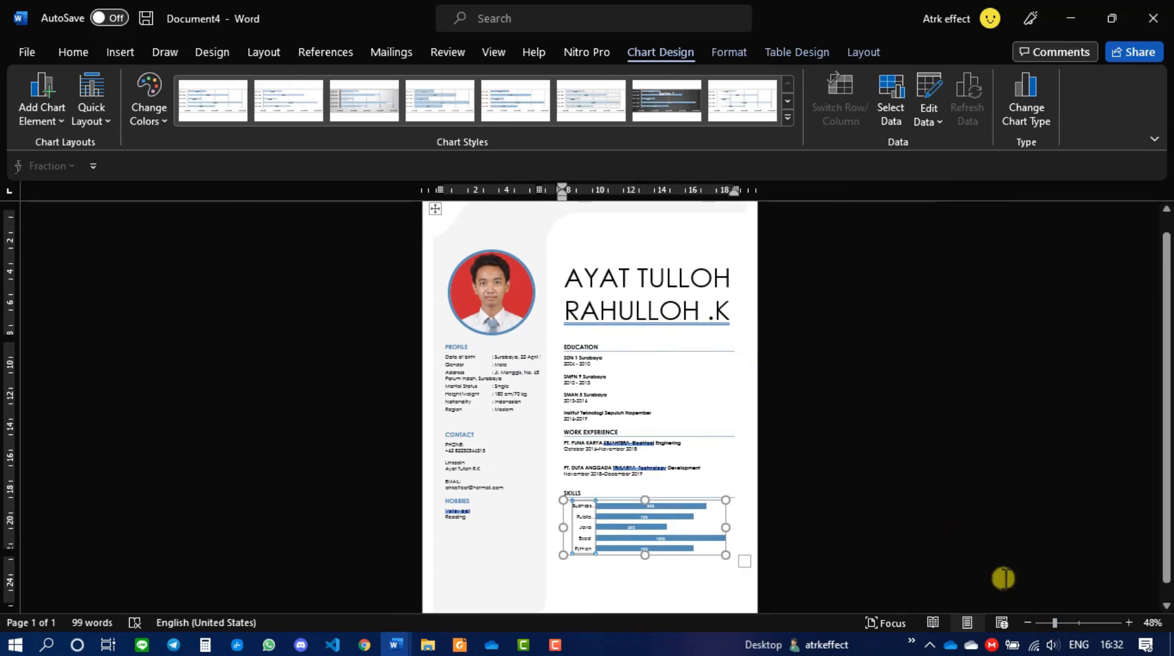
{"action": "left_click_drag", "start_coordinate": [1056, 623], "coordinate": [1063, 622]}
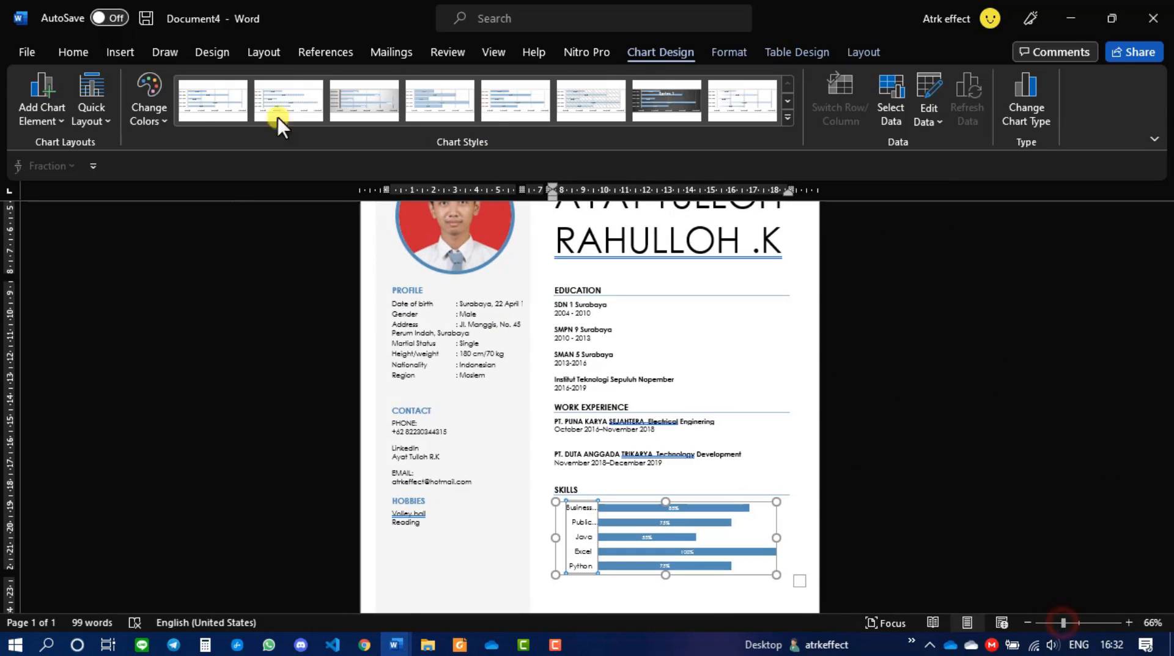
- Turn on AutoSave to the work OneDrive and name the CV Curiculum Vitae V2
{"action": "left_click", "coordinate": [105, 19]}
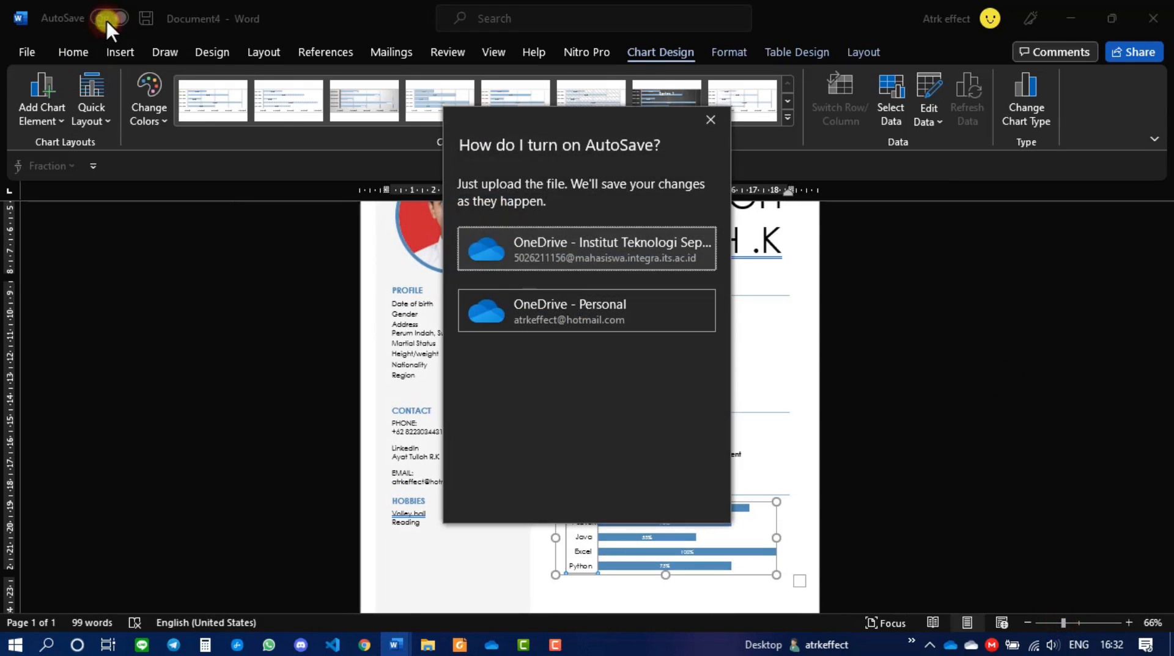
{"action": "left_click", "coordinate": [545, 242]}
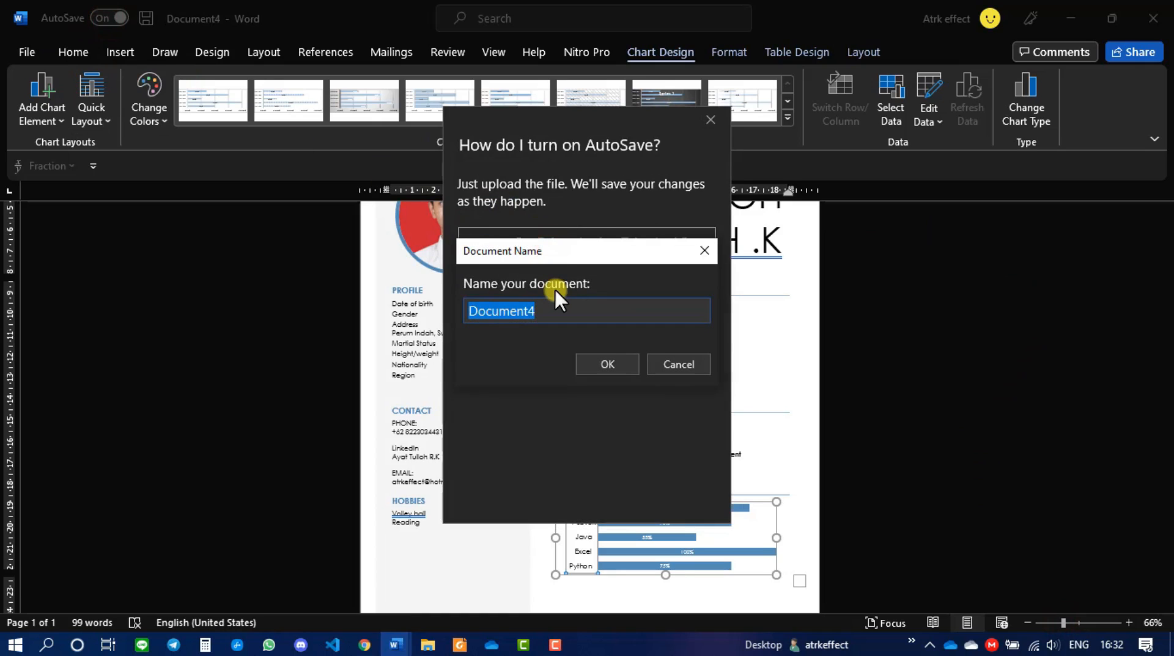
{"action": "type", "text": "Curuc"}
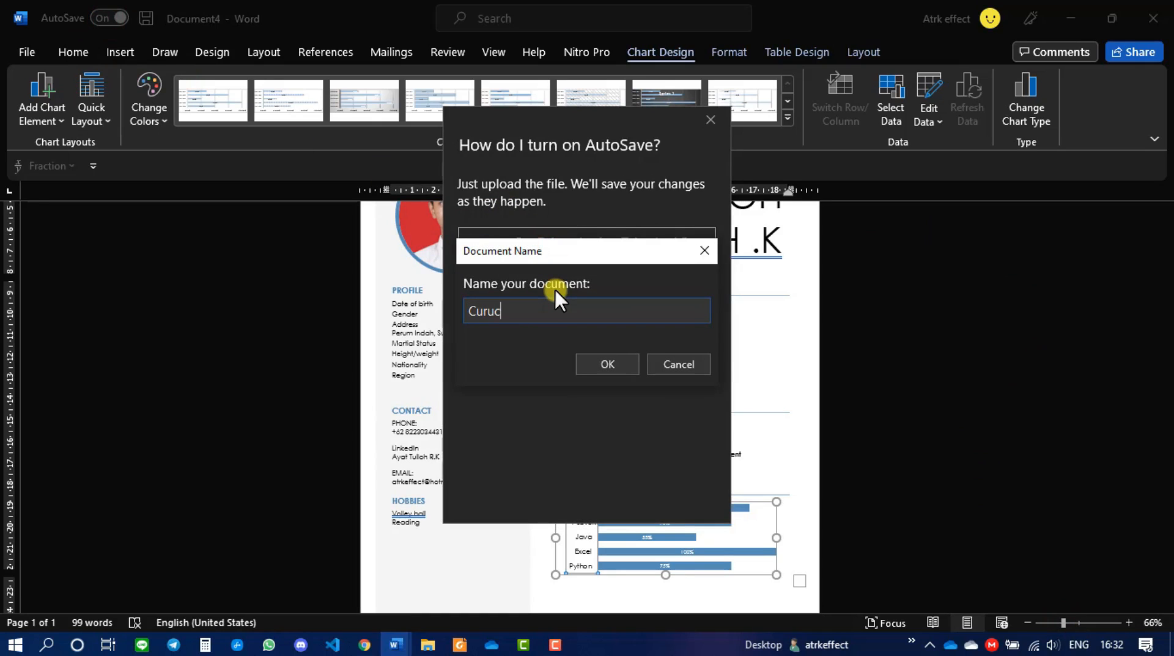
{"action": "type", "text": "u"}
{"action": "key", "text": "BackSpace"}
{"action": "key", "text": "BackSpace"}
{"action": "key", "text": "BackSpace"}
{"action": "type", "text": "iculum"}
- Confirm the CV upload, then scroll through the CORONA DAN BAGAIMANA KITA report
{"action": "left_click", "coordinate": [610, 369]}
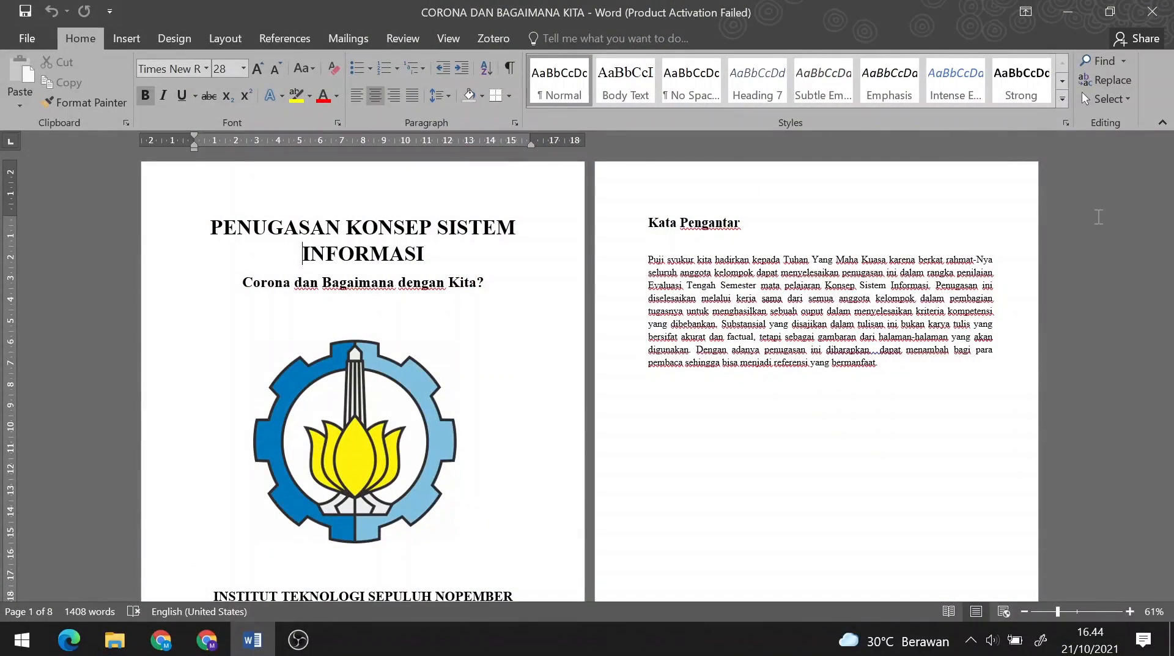
{"action": "scroll", "coordinate": [1099, 216], "scroll_direction": "down", "scroll_amount": 10}
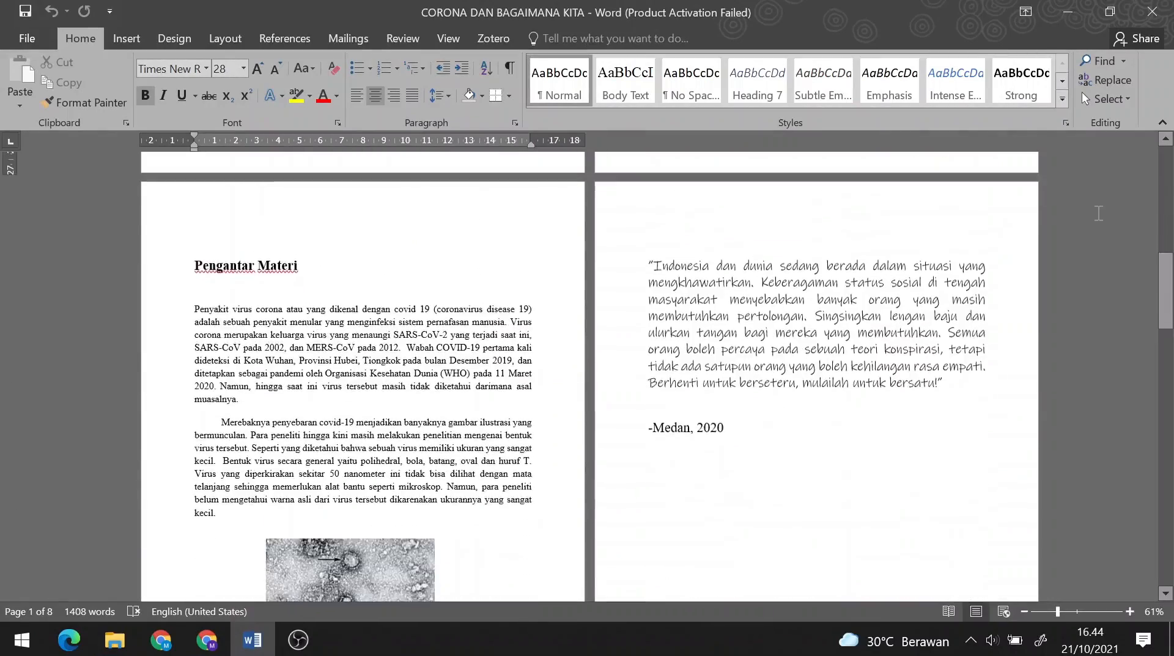
{"action": "scroll", "coordinate": [1098, 213], "scroll_direction": "down", "scroll_amount": 15}
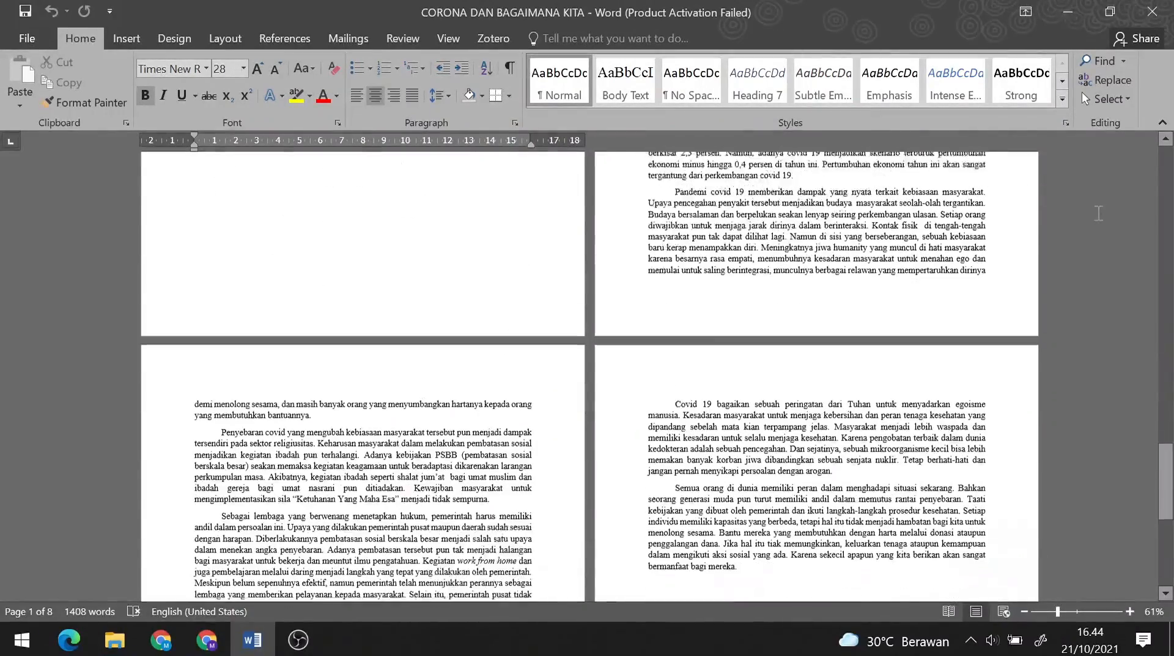
{"action": "left_click_drag", "start_coordinate": [1165, 489], "coordinate": [1163, 185]}
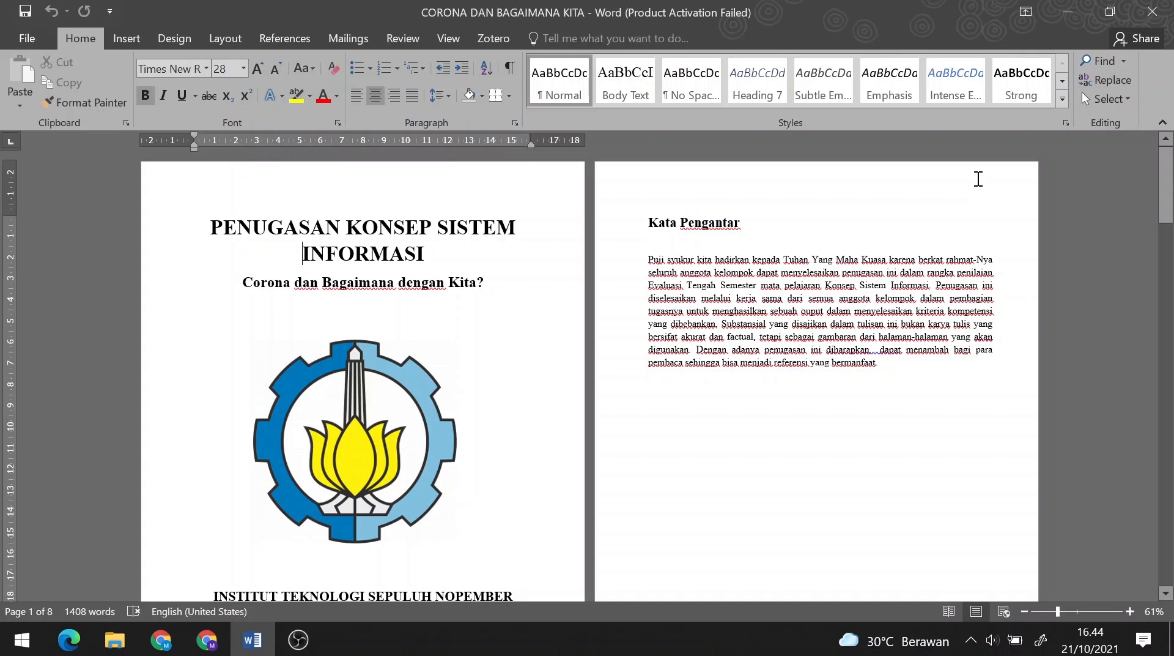
{"action": "right_click", "coordinate": [979, 179]}
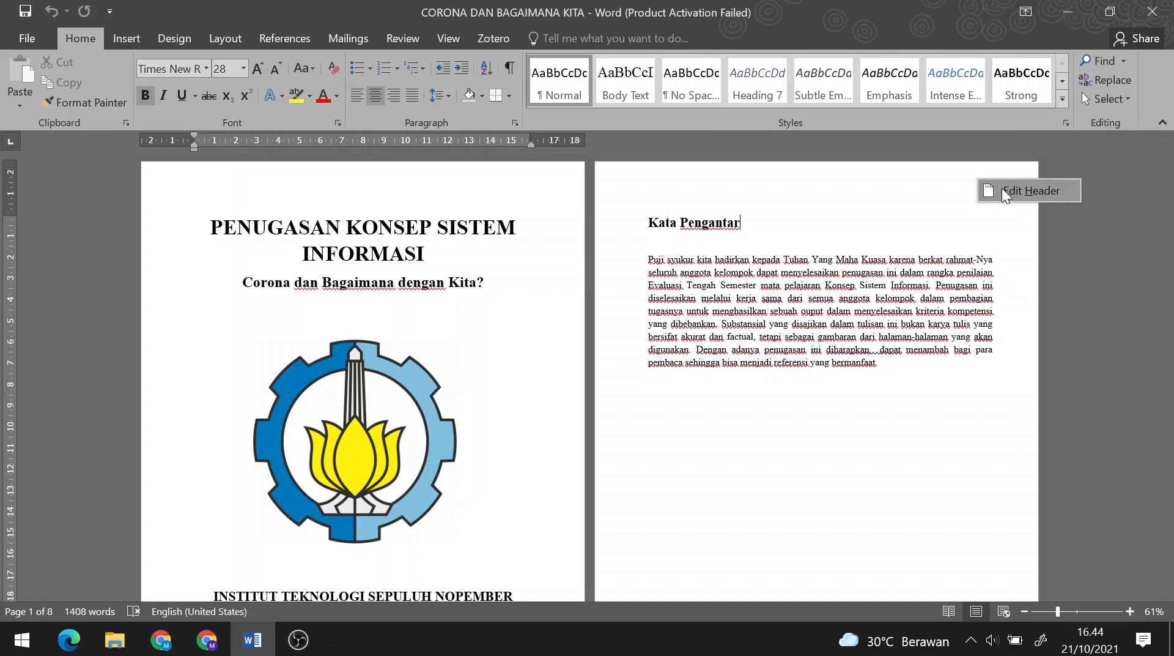
{"action": "left_click", "coordinate": [1003, 191]}
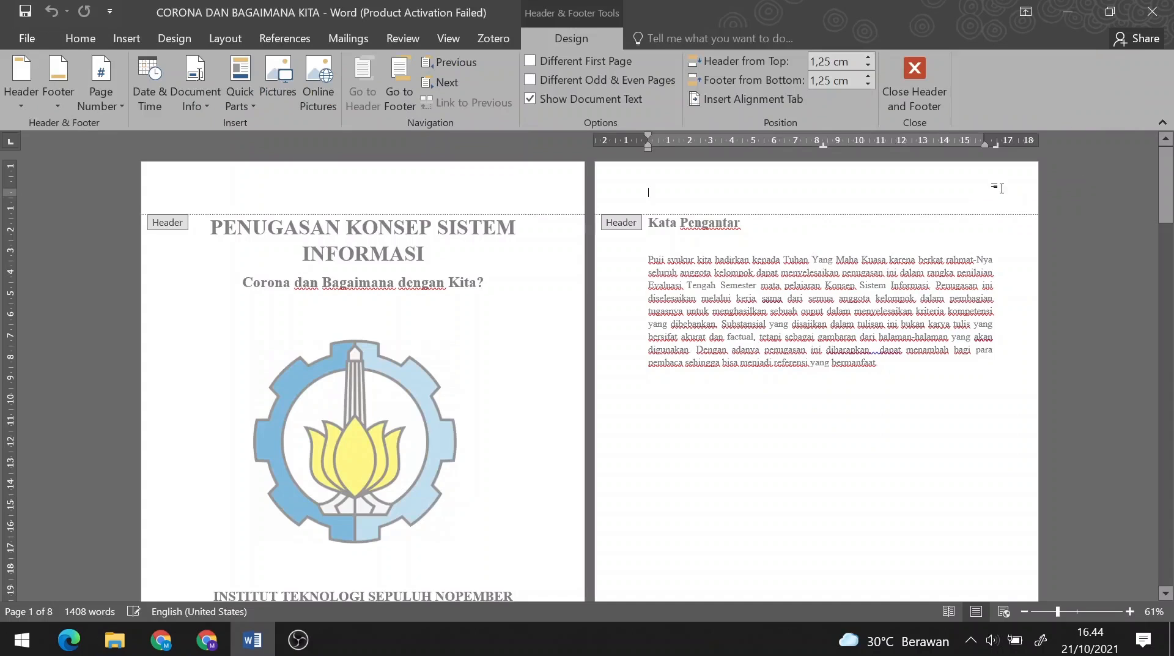
{"action": "left_click", "coordinate": [918, 69]}
{"action": "double_click", "coordinate": [929, 191]}
{"action": "left_click", "coordinate": [915, 72]}
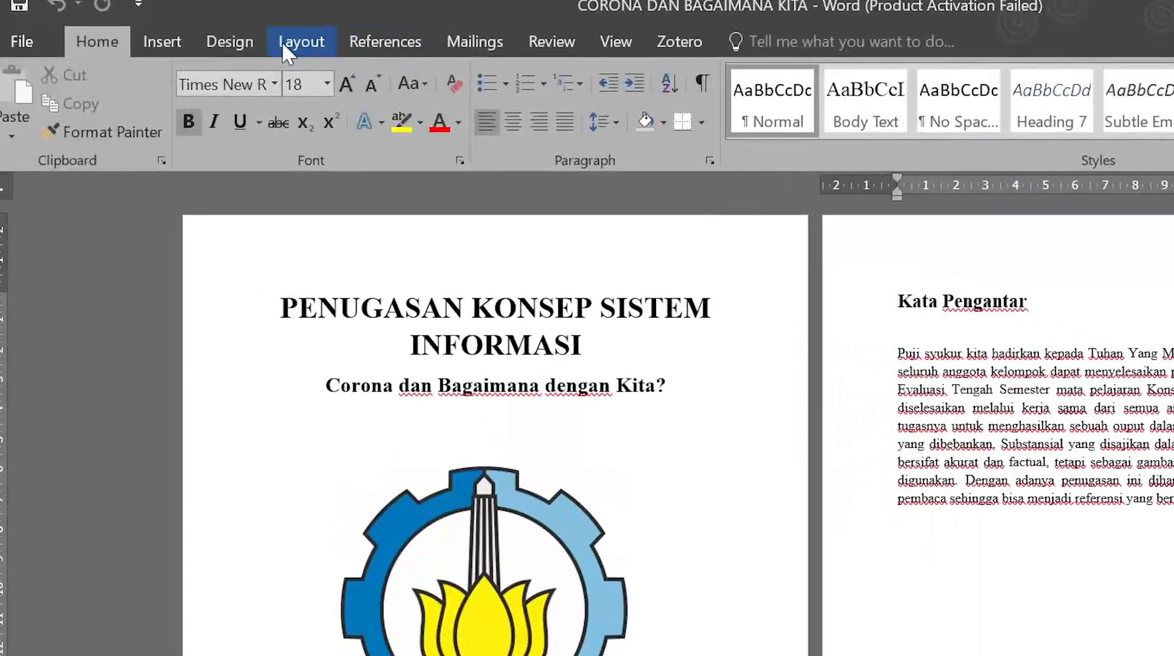
- Insert a Next Page section break before Kata Pengantar and open the Section 2 header
{"action": "left_click", "coordinate": [217, 39]}
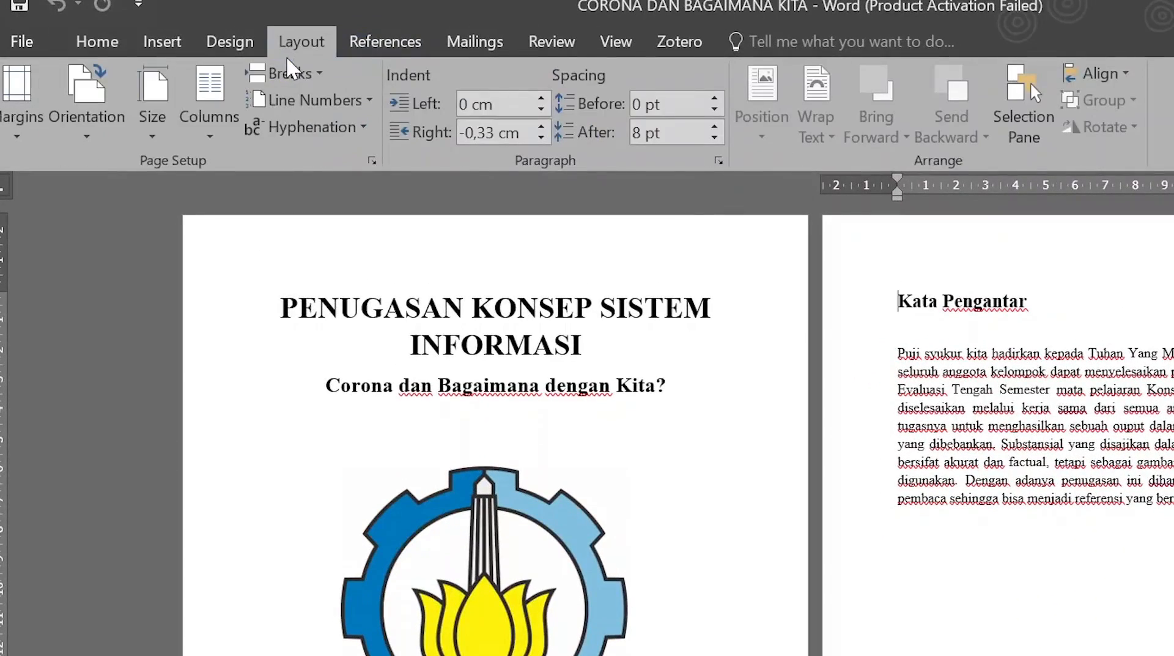
{"action": "left_click", "coordinate": [290, 75]}
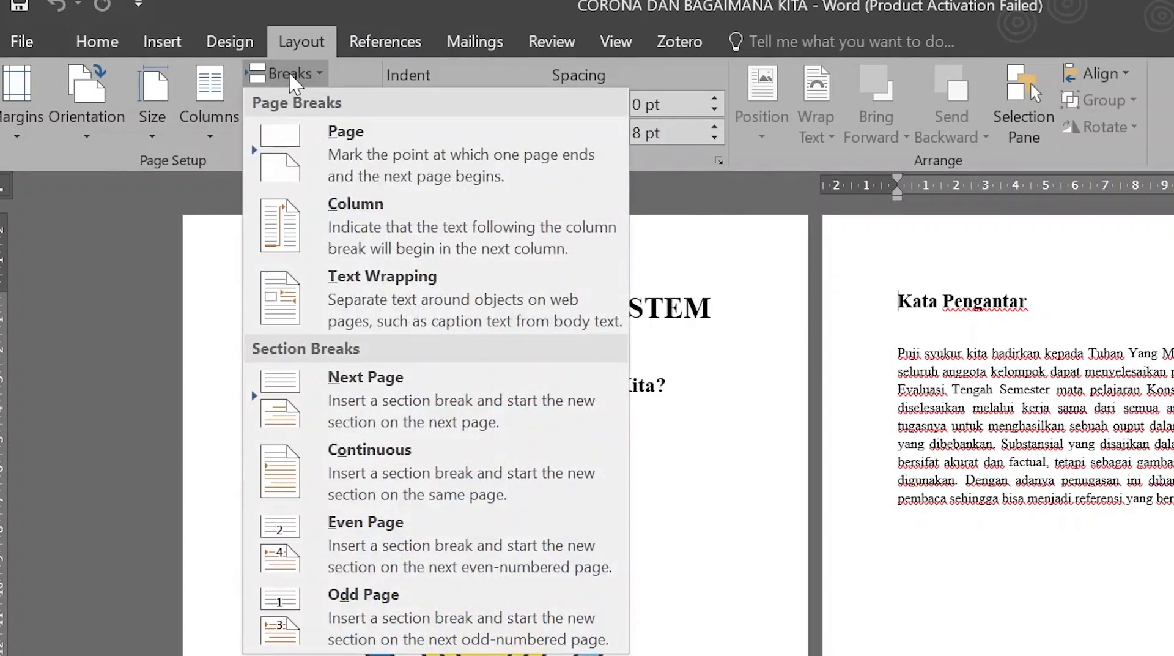
{"action": "left_click", "coordinate": [341, 385]}
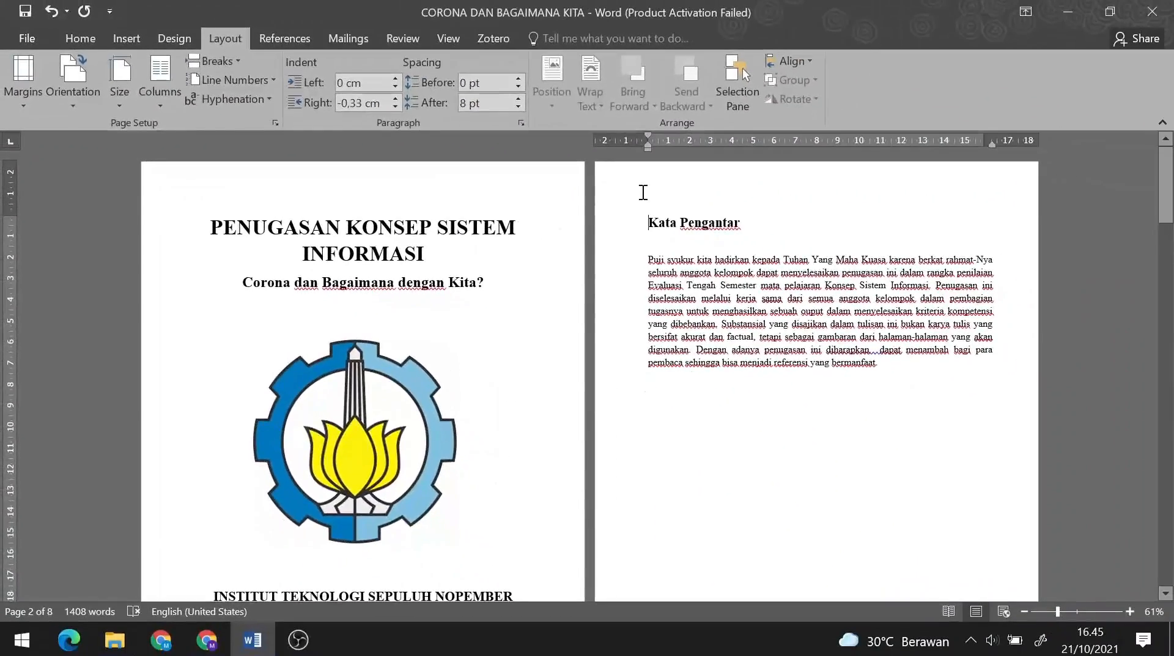
{"action": "double_click", "coordinate": [890, 258]}
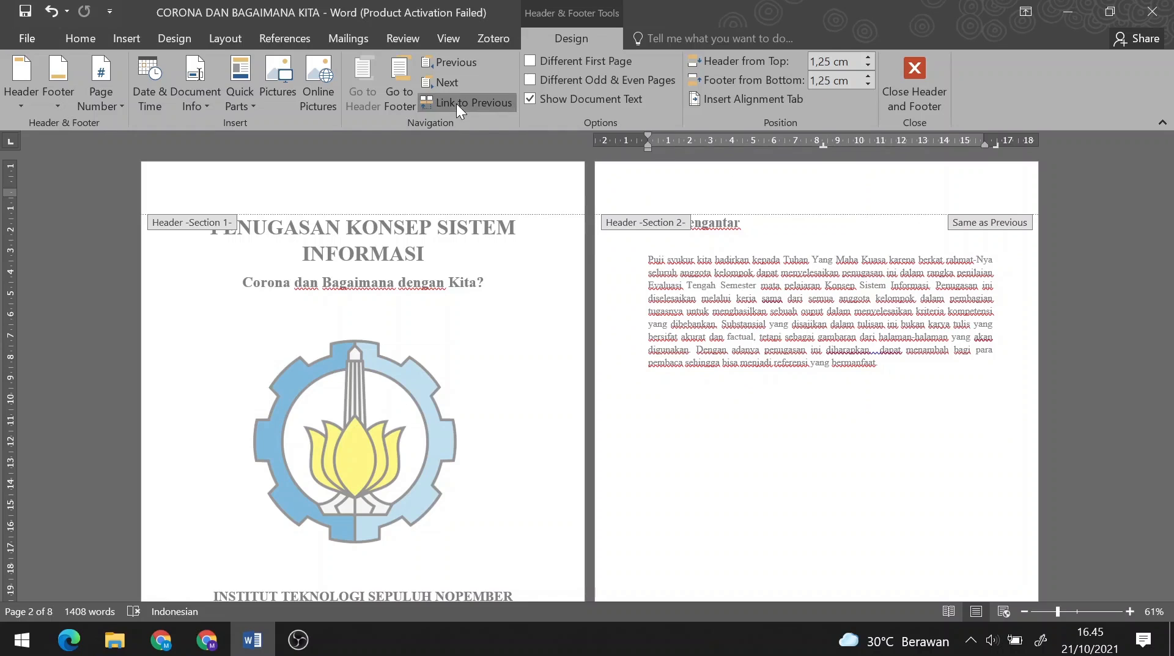
- Unlink the Section 2 footer and insert a Next Page break before the body title
{"action": "left_click", "coordinate": [400, 76]}
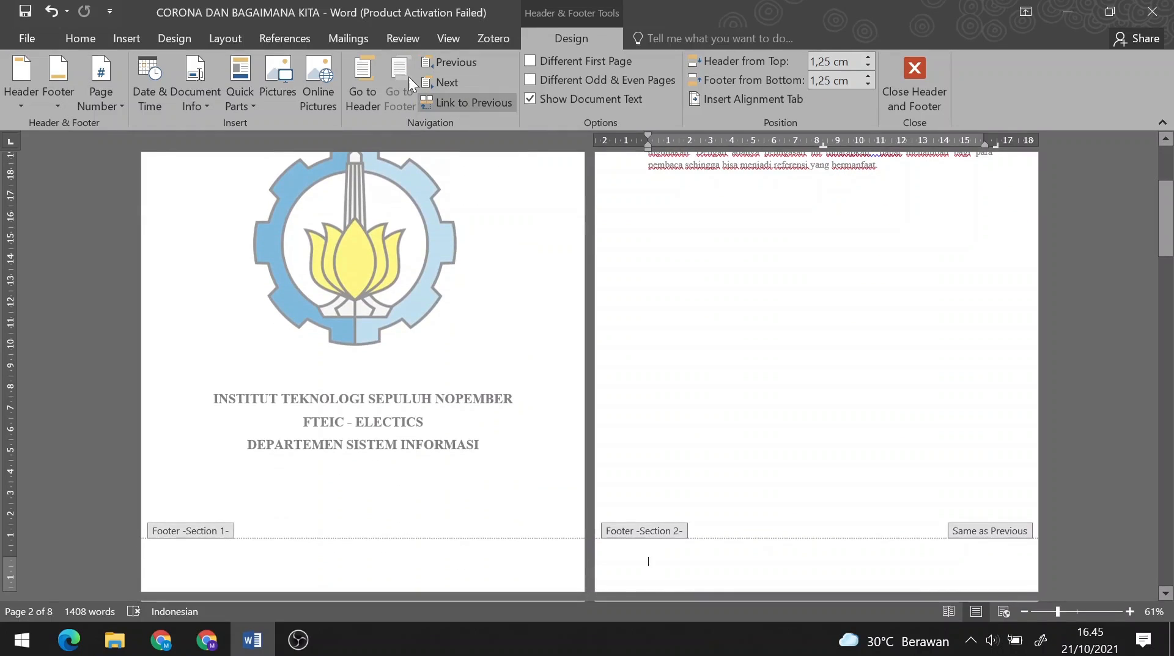
{"action": "left_click", "coordinate": [449, 101]}
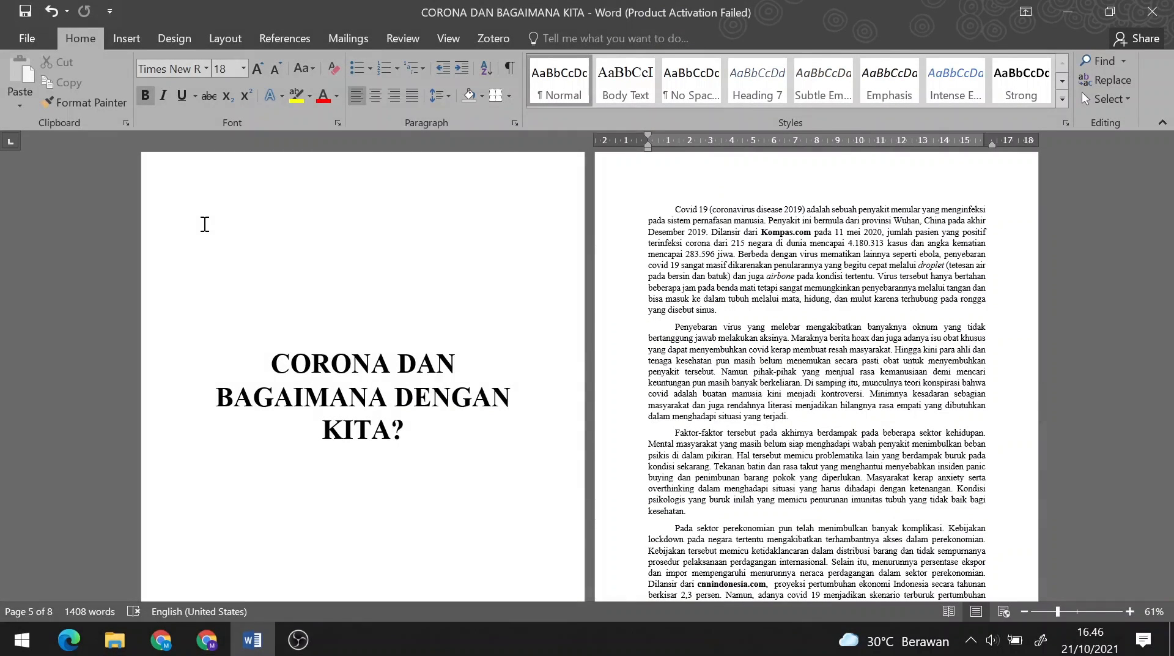
{"action": "left_click", "coordinate": [204, 225]}
{"action": "left_click", "coordinate": [231, 39]}
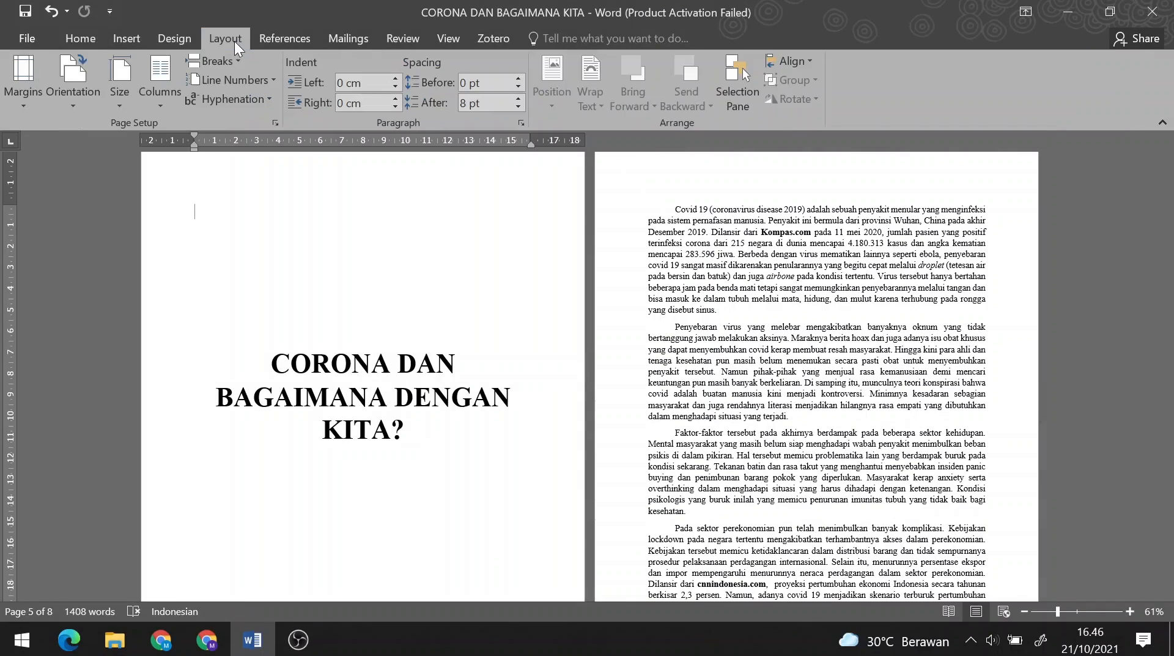
{"action": "left_click", "coordinate": [208, 61]}
{"action": "left_click", "coordinate": [244, 283]}
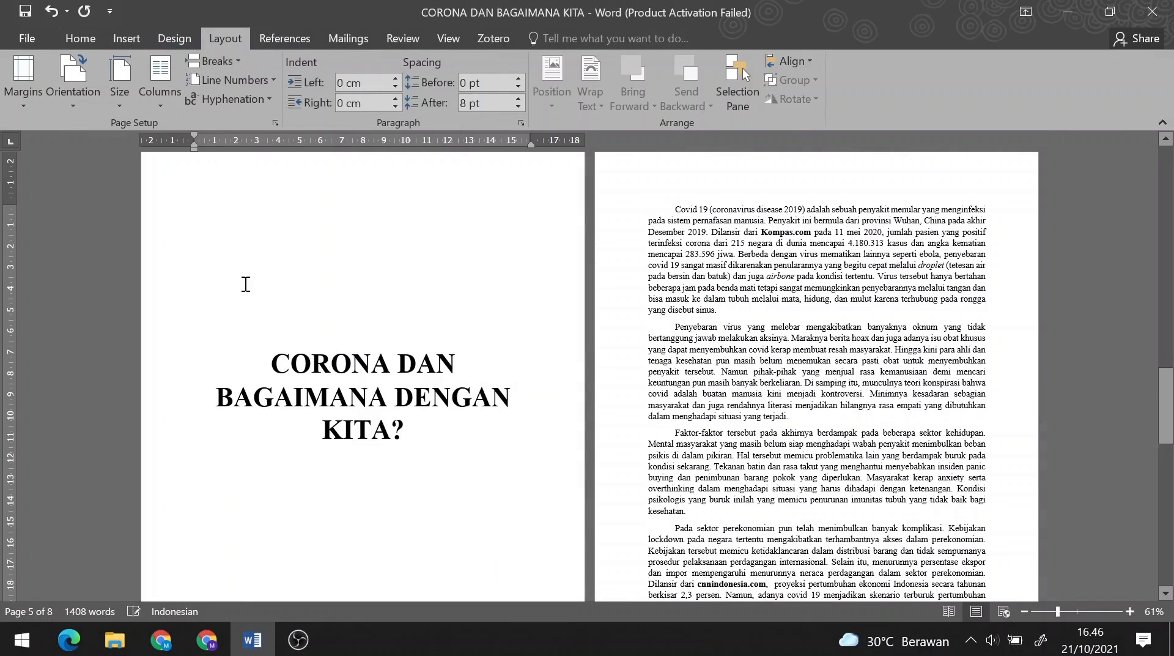
- Unlink Section 3's header and footer from the previous section and close header editing
{"action": "double_click", "coordinate": [207, 173]}
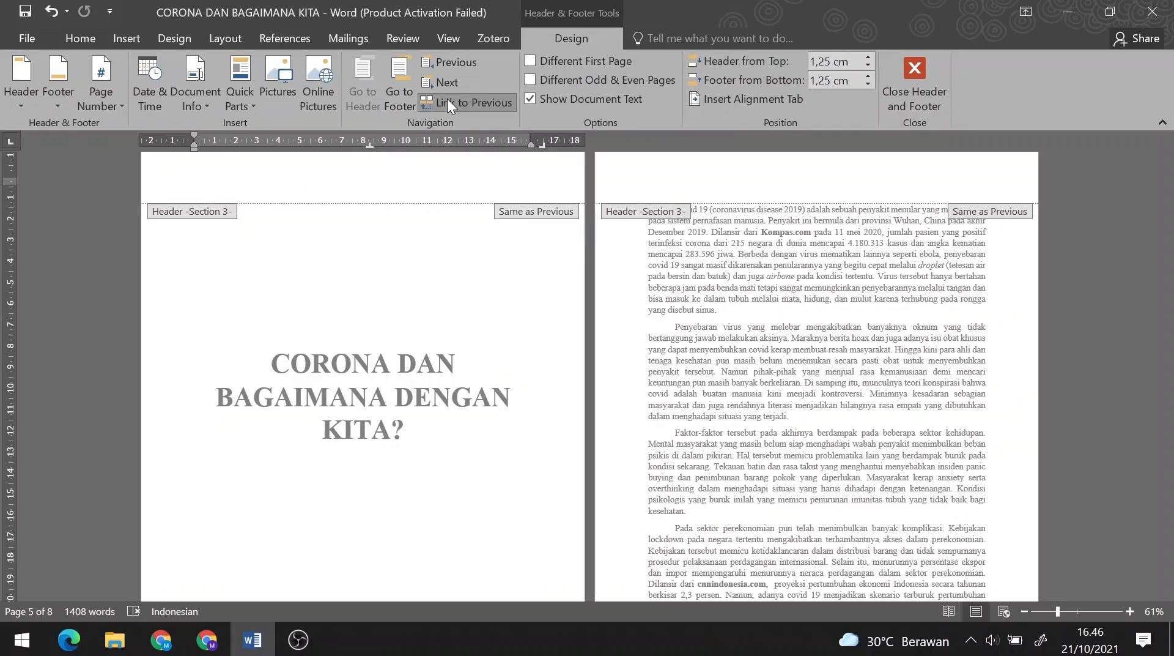
{"action": "left_click", "coordinate": [445, 100]}
{"action": "left_click", "coordinate": [406, 72]}
{"action": "left_click", "coordinate": [447, 99]}
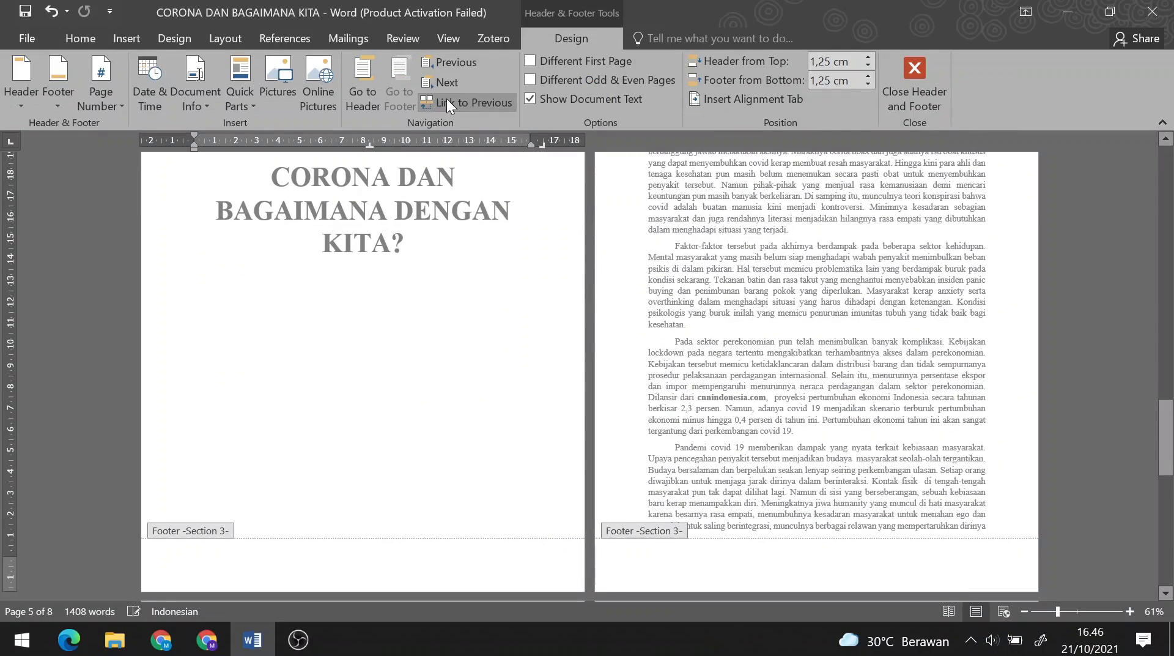
{"action": "left_click", "coordinate": [901, 72]}
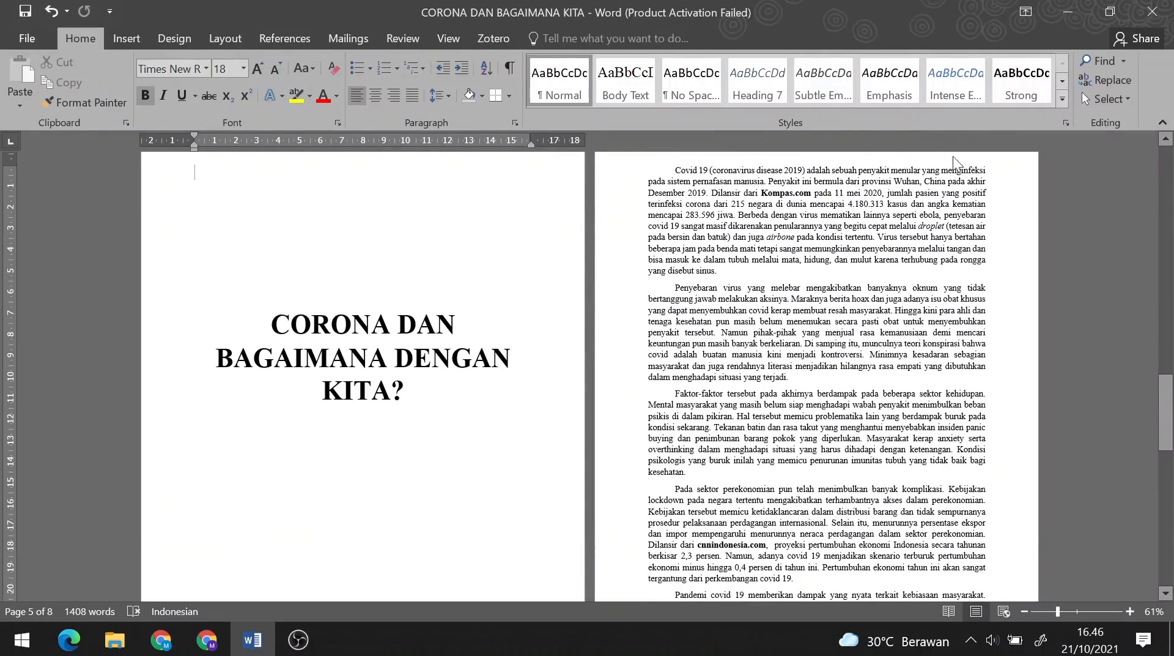
- Reopen header editing on page 2 and browse the Bottom of Page number styles
{"action": "left_click_drag", "start_coordinate": [1165, 403], "coordinate": [1164, 179]}
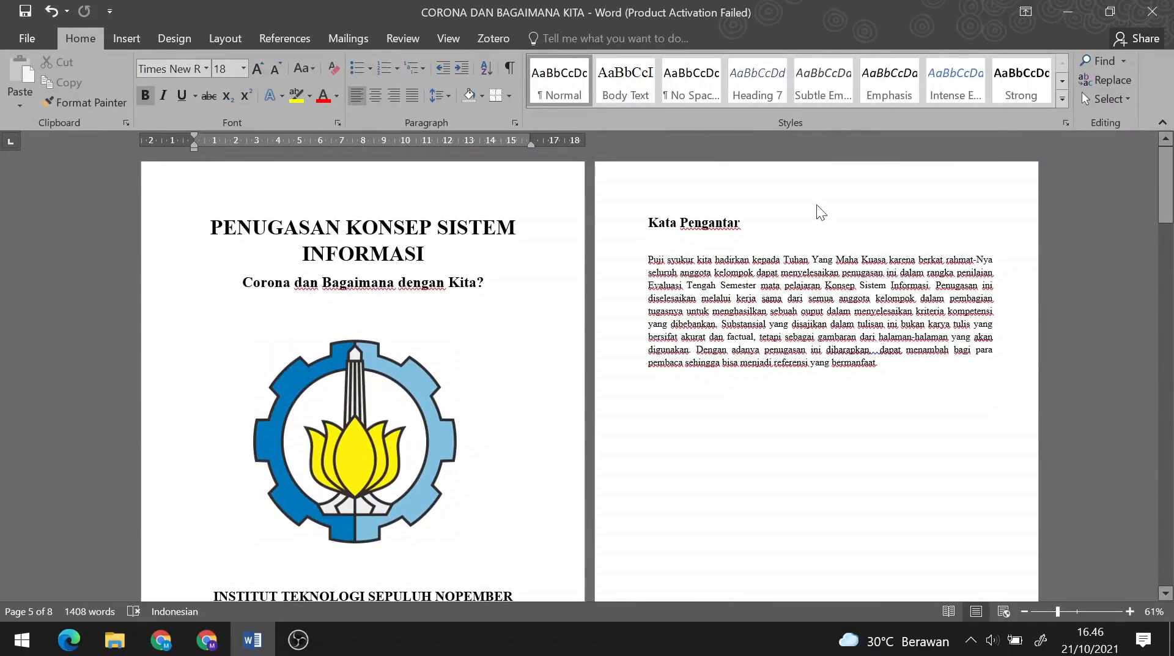
{"action": "left_click", "coordinate": [190, 194]}
{"action": "double_click", "coordinate": [190, 194]}
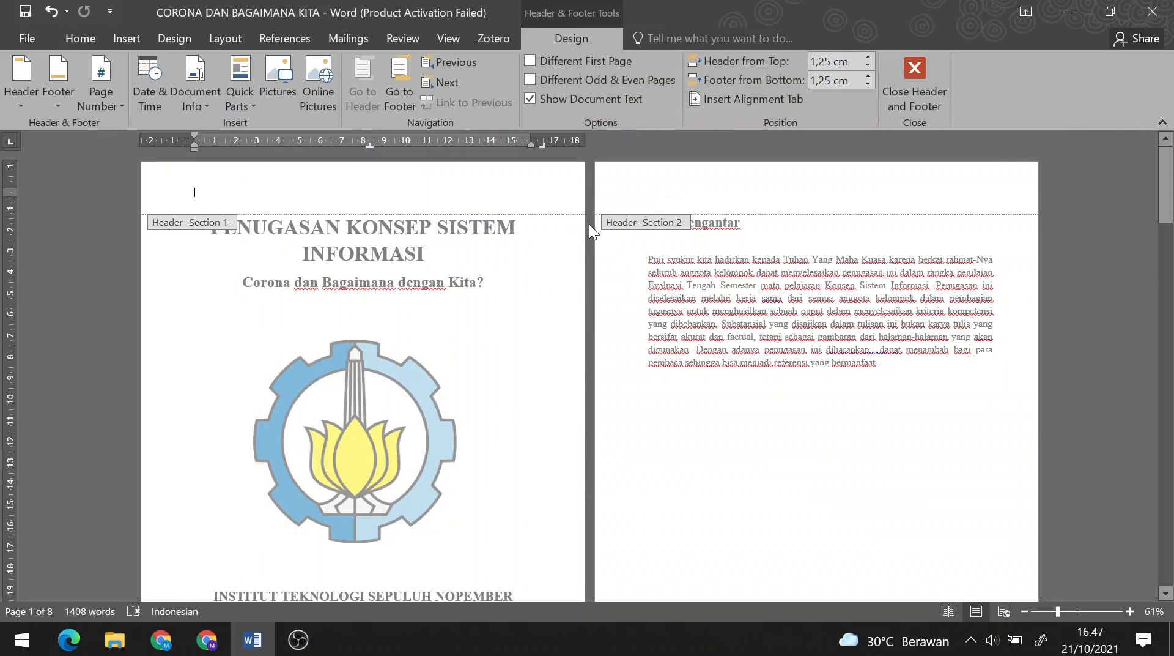
{"action": "scroll", "coordinate": [589, 224], "scroll_direction": "down", "scroll_amount": 1}
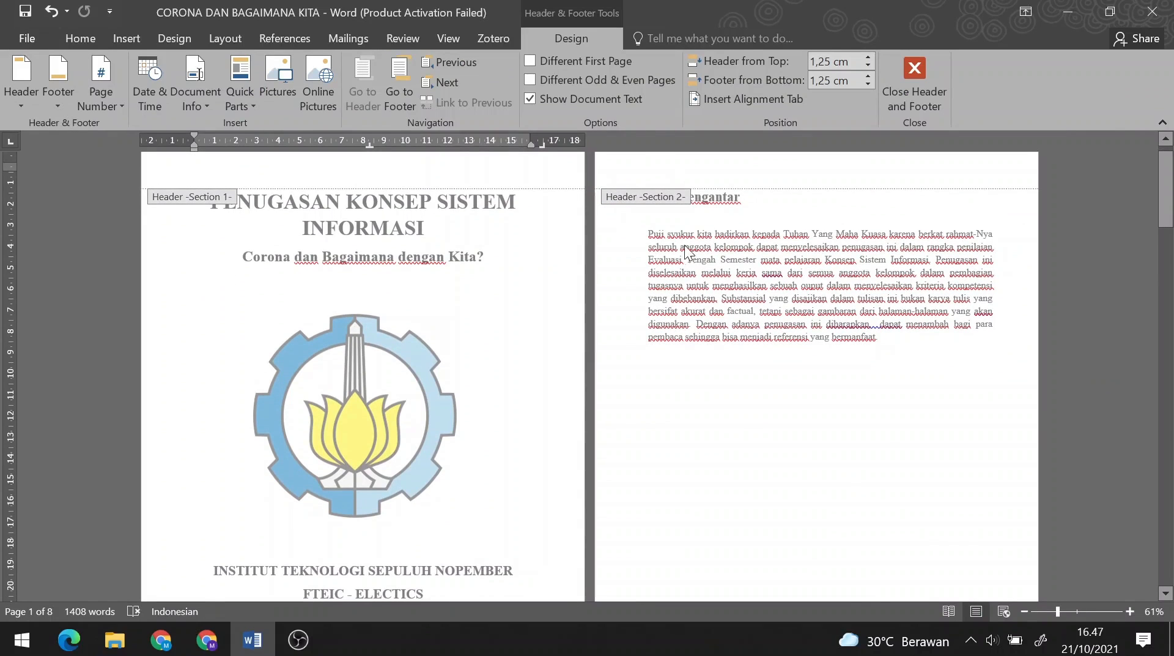
{"action": "left_click", "coordinate": [669, 172]}
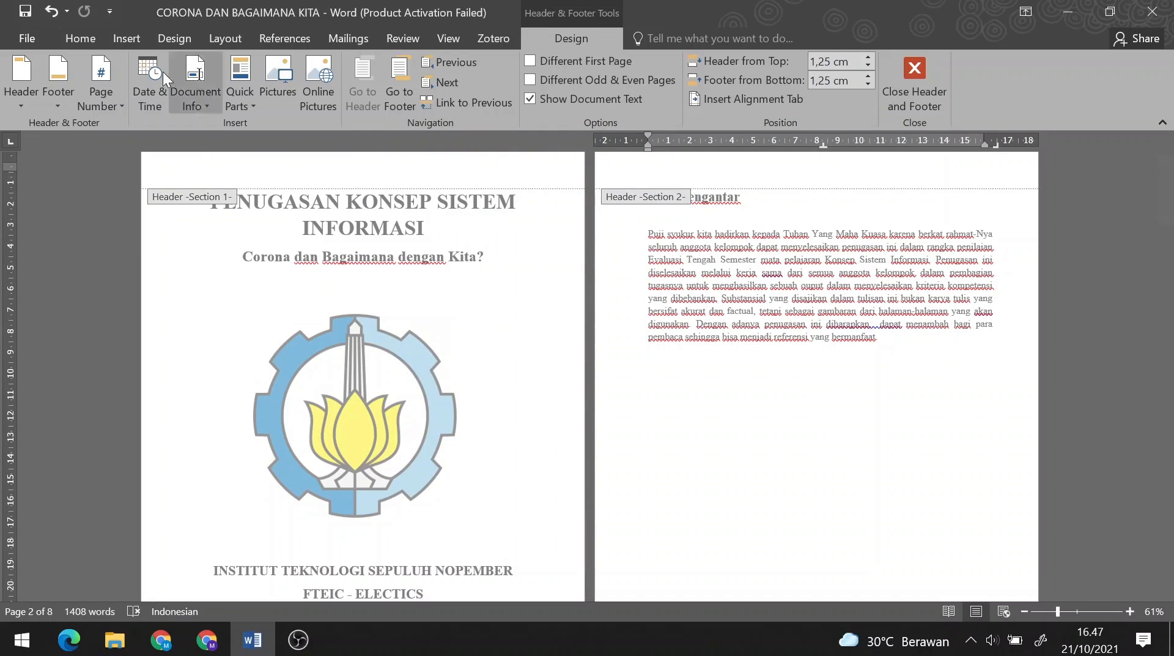
{"action": "left_click", "coordinate": [97, 72]}
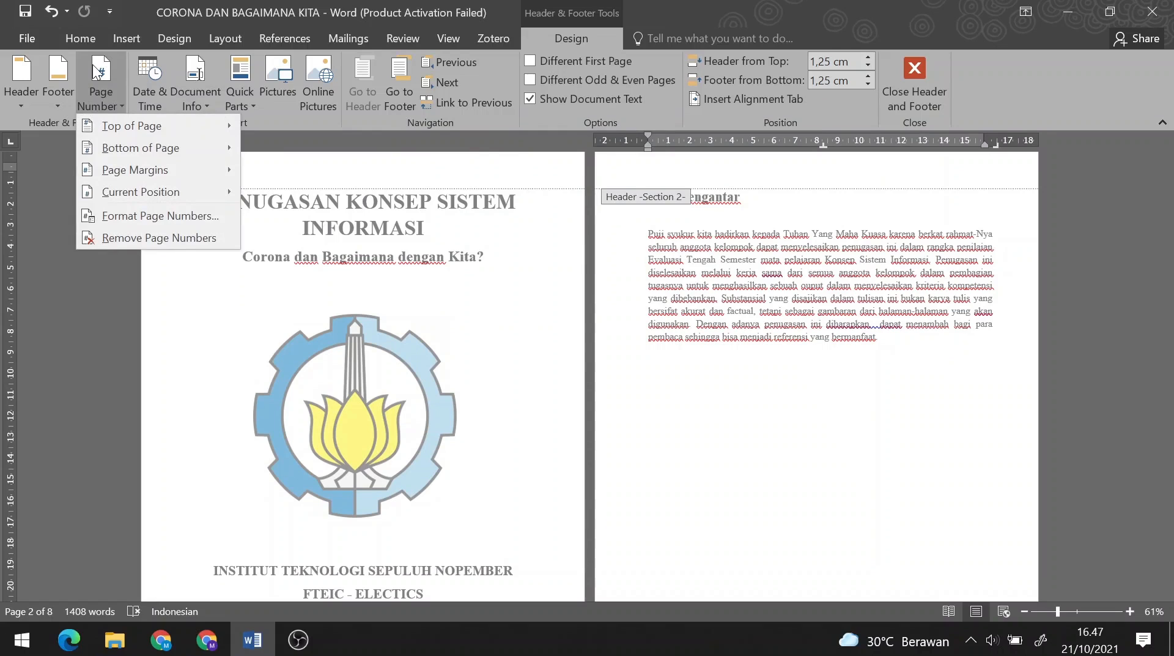
{"action": "mouse_move", "coordinate": [85, 125]}
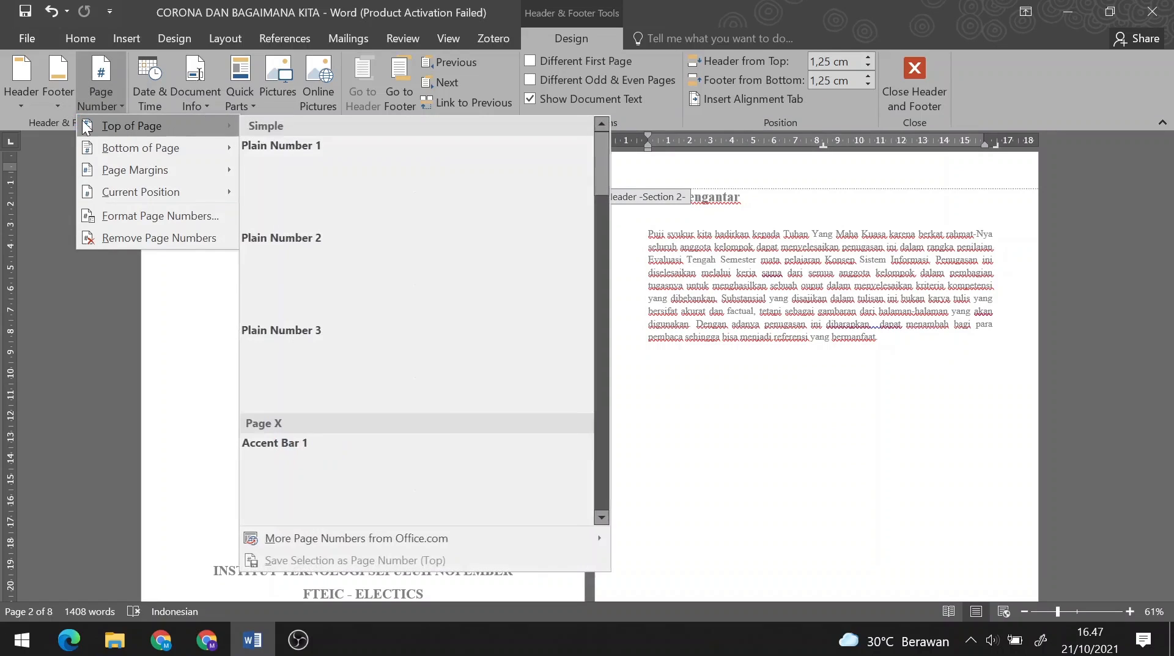
{"action": "mouse_move", "coordinate": [87, 152]}
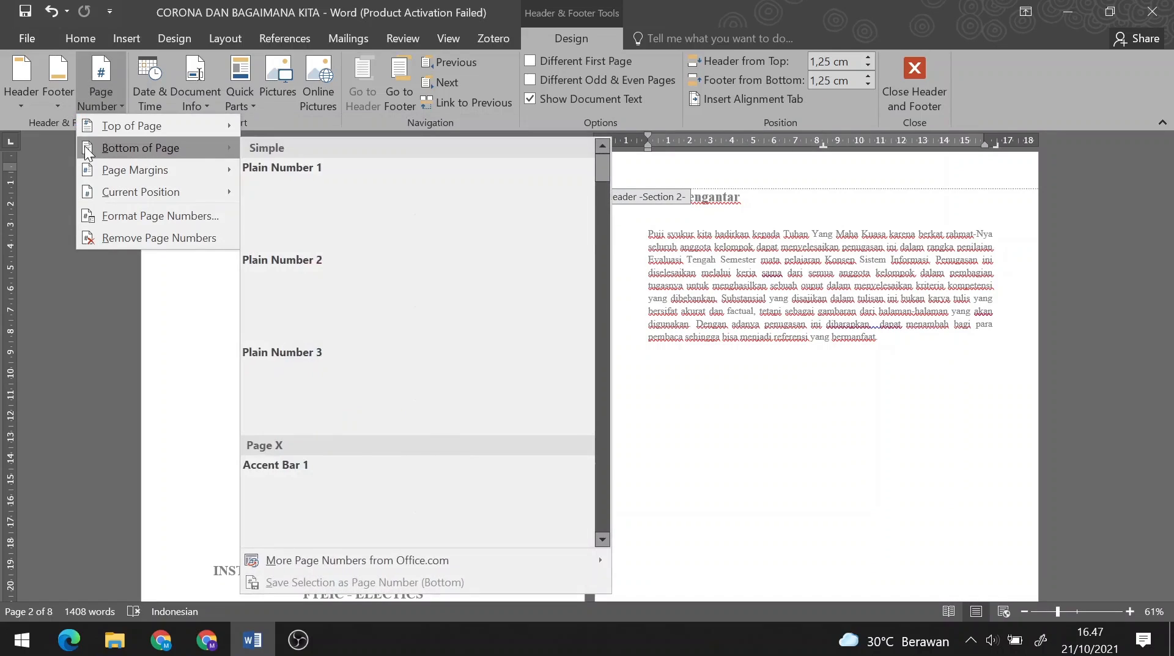
{"action": "mouse_move", "coordinate": [89, 174]}
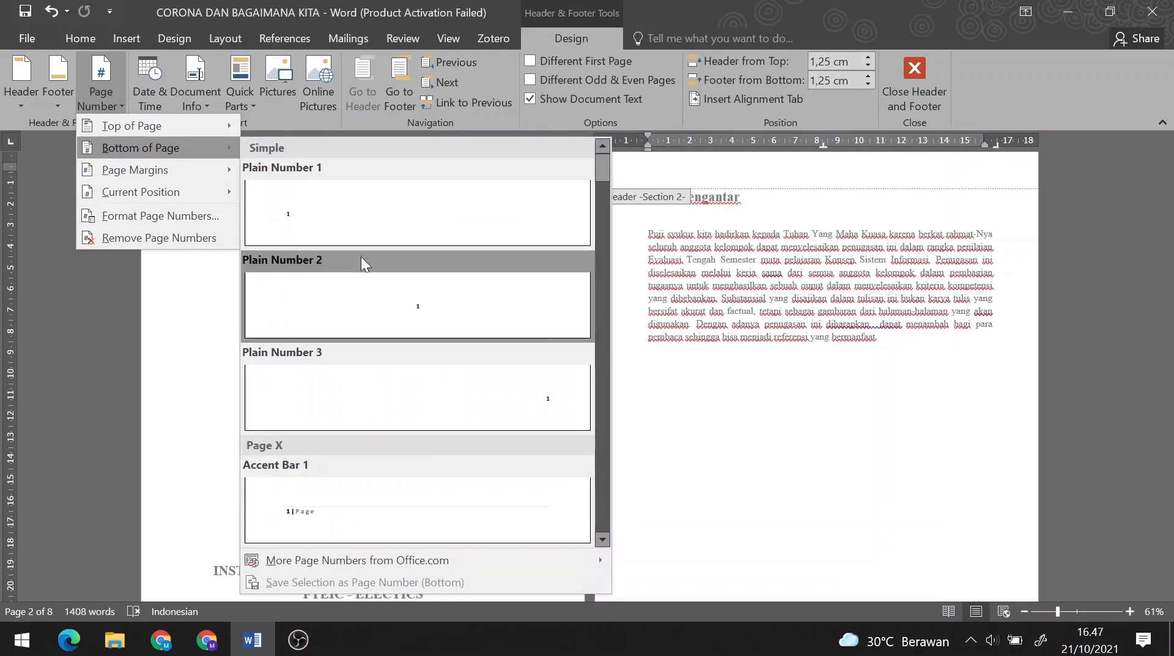
- Insert a centred Plain Number 2 page number in the Section 2 footer
{"action": "left_click", "coordinate": [369, 299]}
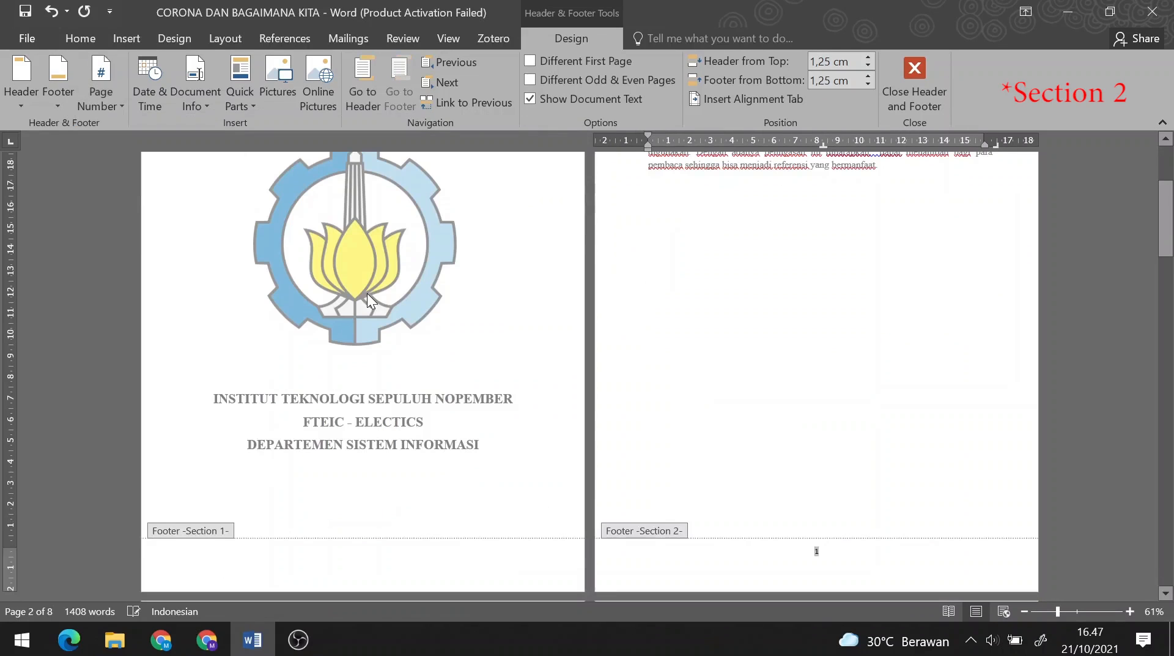
{"action": "scroll", "coordinate": [891, 496], "scroll_direction": "down", "scroll_amount": 10}
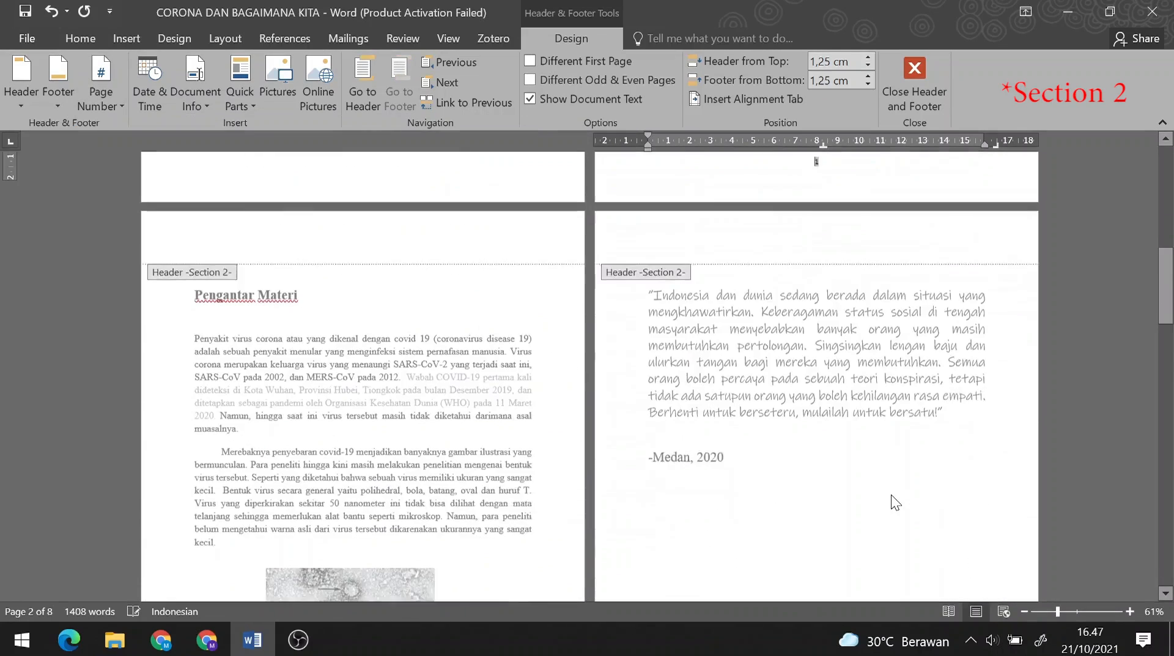
{"action": "scroll", "coordinate": [890, 494], "scroll_direction": "down", "scroll_amount": 3}
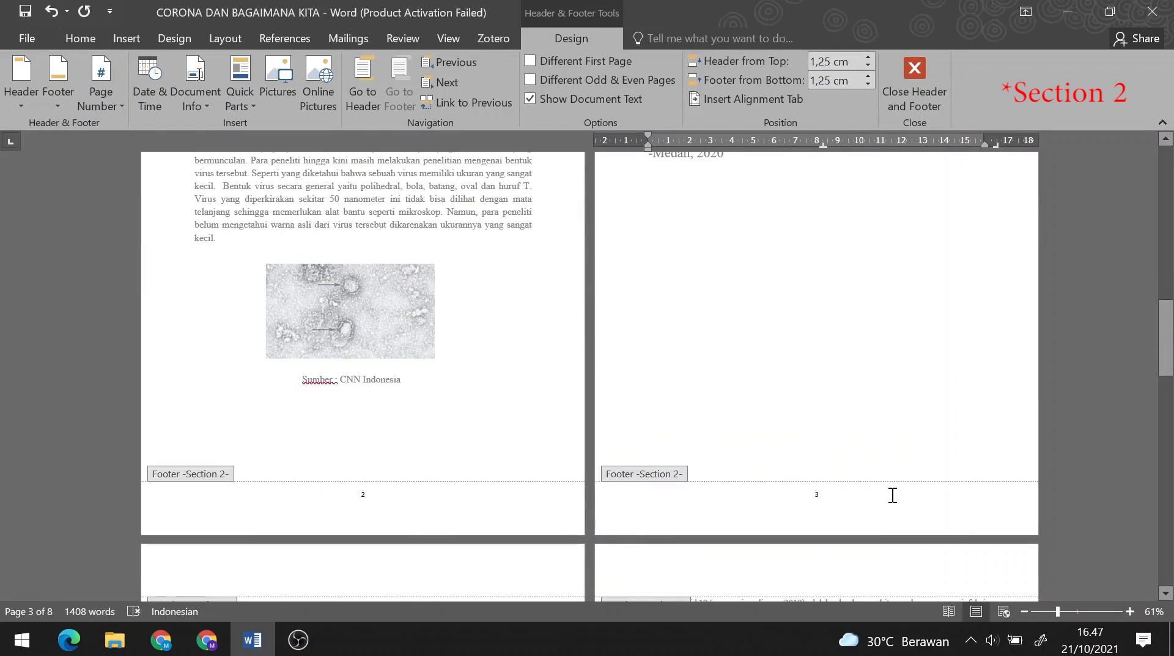
{"action": "scroll", "coordinate": [891, 494], "scroll_direction": "up", "scroll_amount": 10}
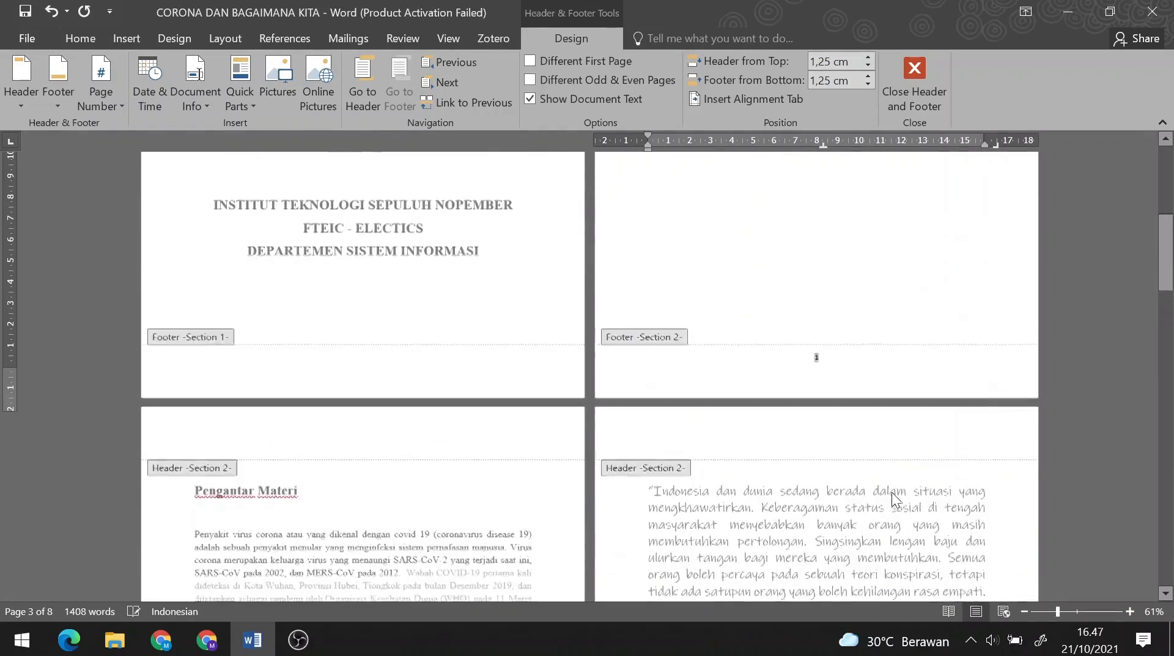
{"action": "scroll", "coordinate": [891, 498], "scroll_direction": "up", "scroll_amount": 3}
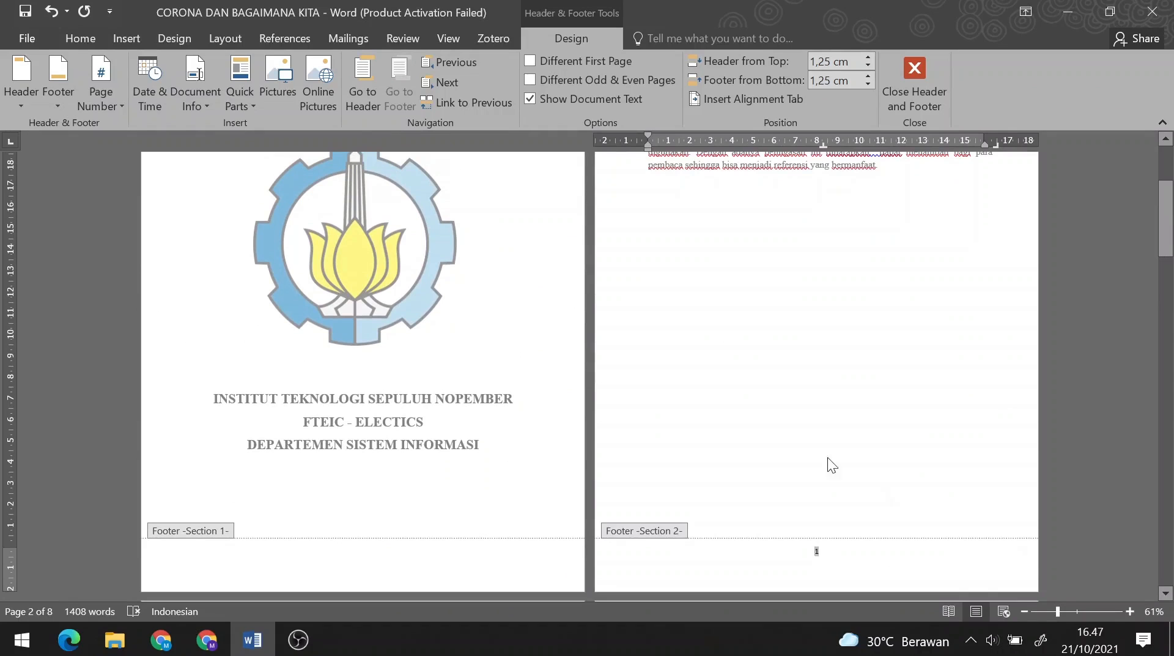
- Format the page numbers as lower-case roman numerals i, ii, iii
{"action": "left_click", "coordinate": [100, 92]}
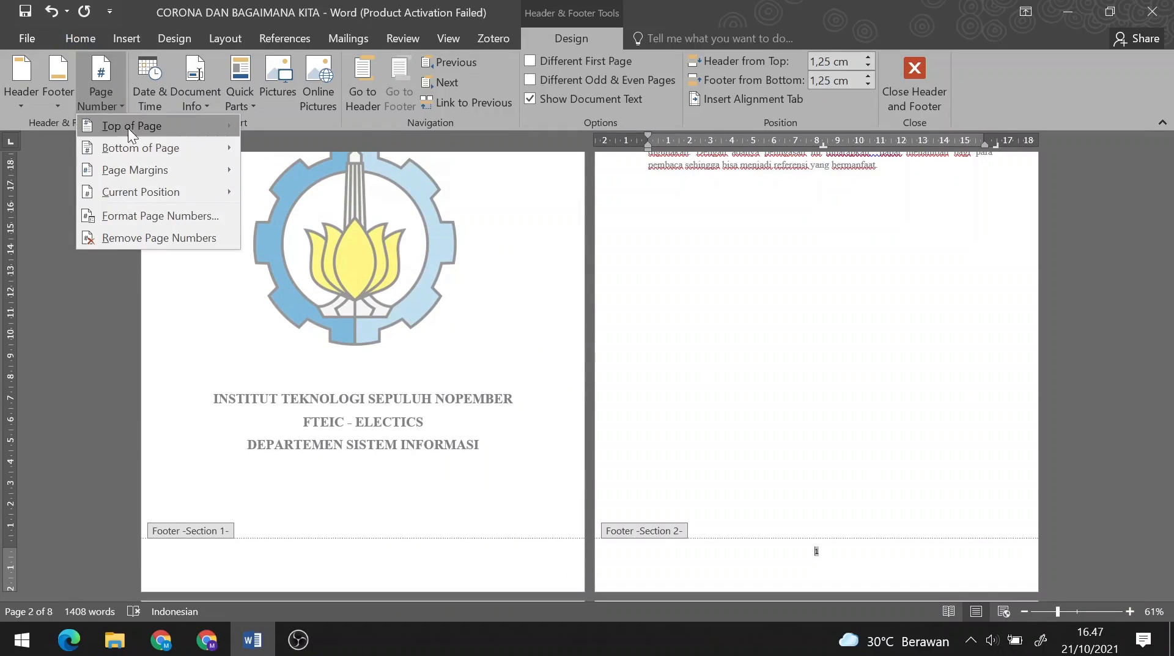
{"action": "left_click", "coordinate": [142, 215]}
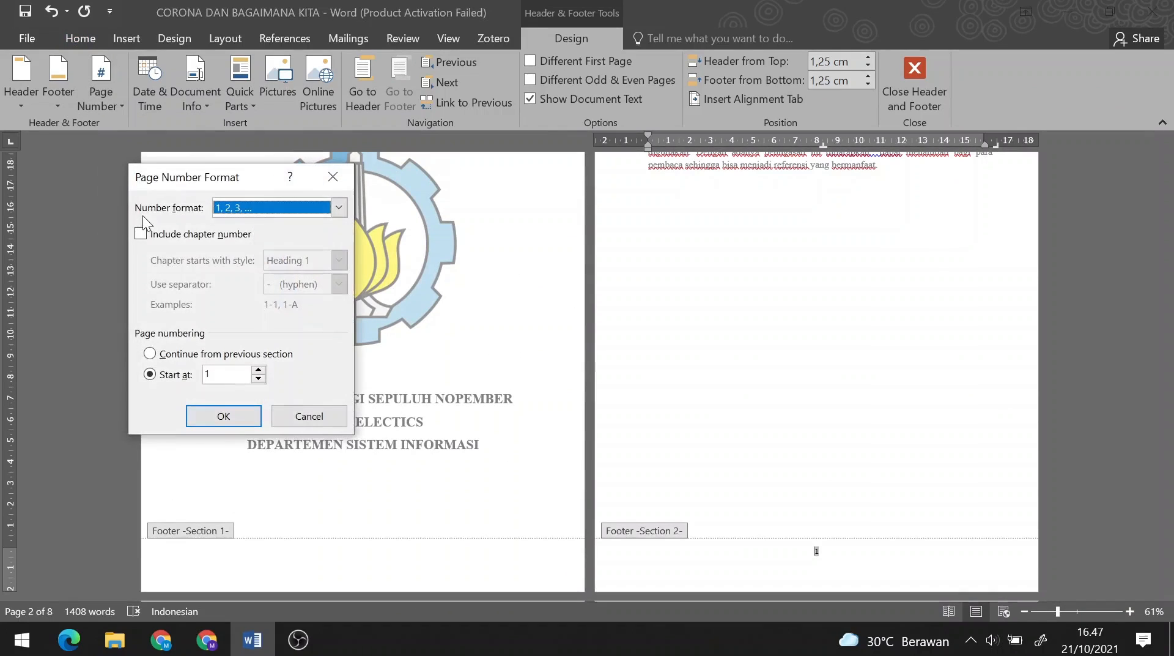
{"action": "left_click", "coordinate": [339, 208]}
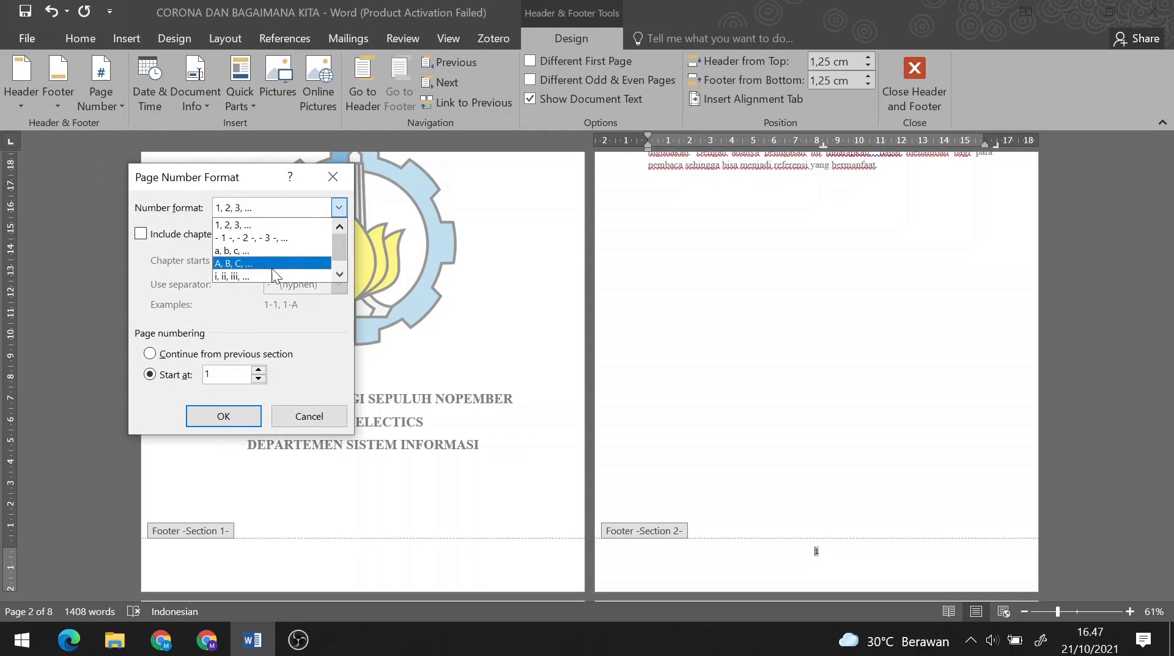
{"action": "left_click", "coordinate": [251, 275]}
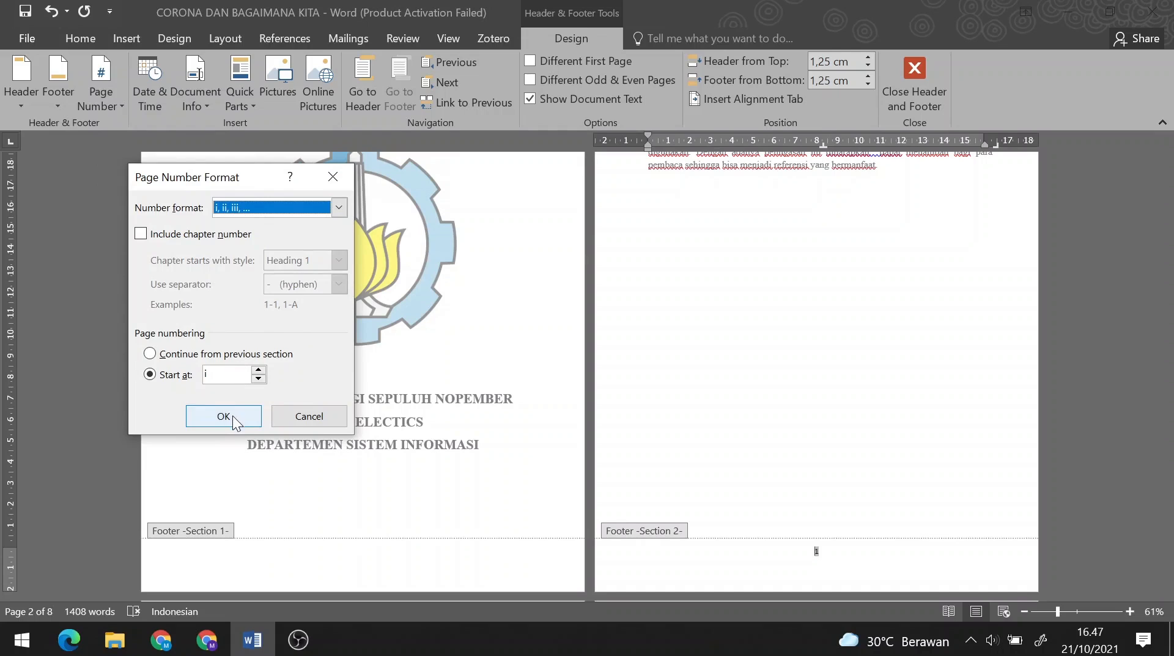
{"action": "left_click", "coordinate": [232, 416]}
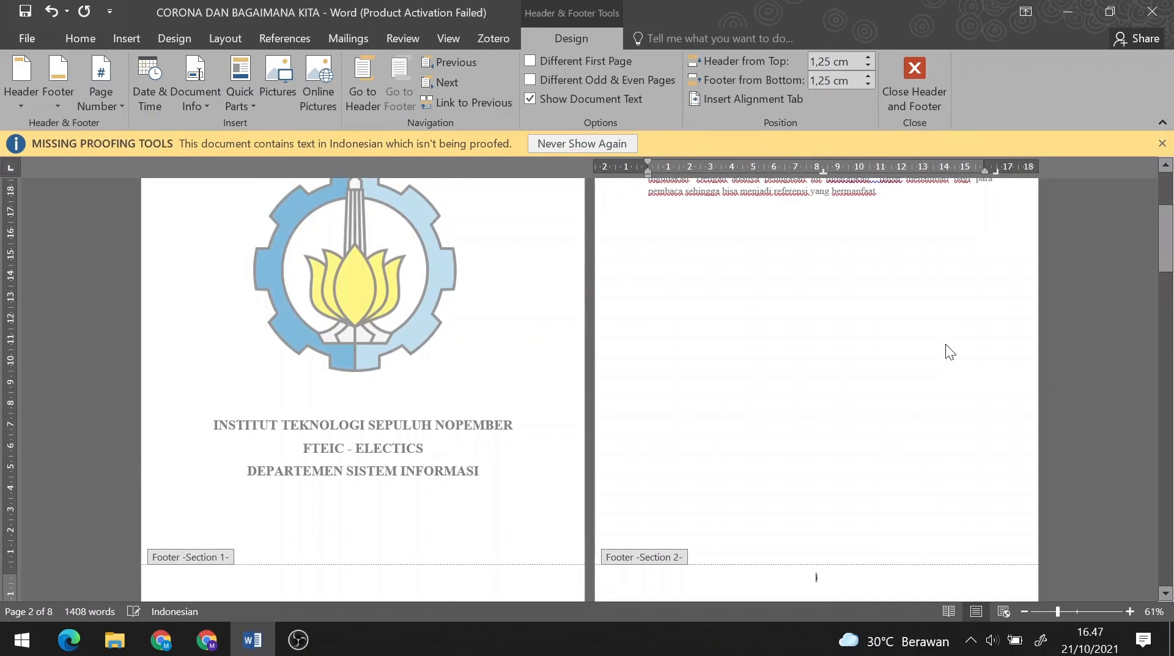
{"action": "scroll", "coordinate": [946, 345], "scroll_direction": "down", "scroll_amount": 5}
{"action": "scroll", "coordinate": [949, 344], "scroll_direction": "down", "scroll_amount": 6}
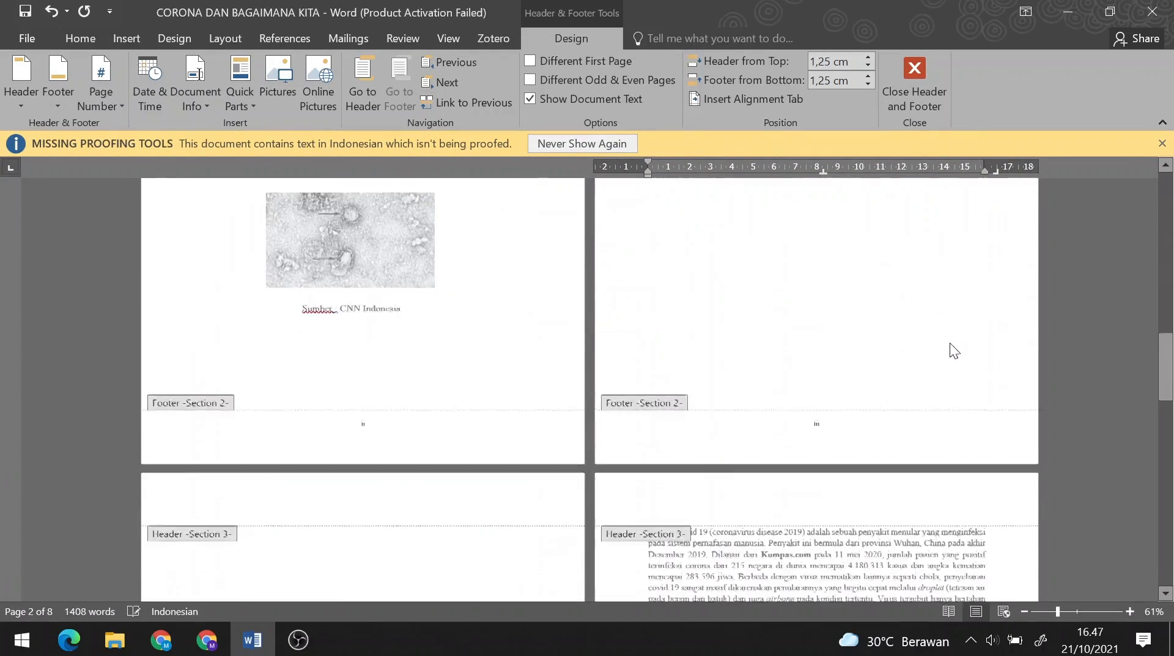
{"action": "scroll", "coordinate": [950, 343], "scroll_direction": "down", "scroll_amount": 4}
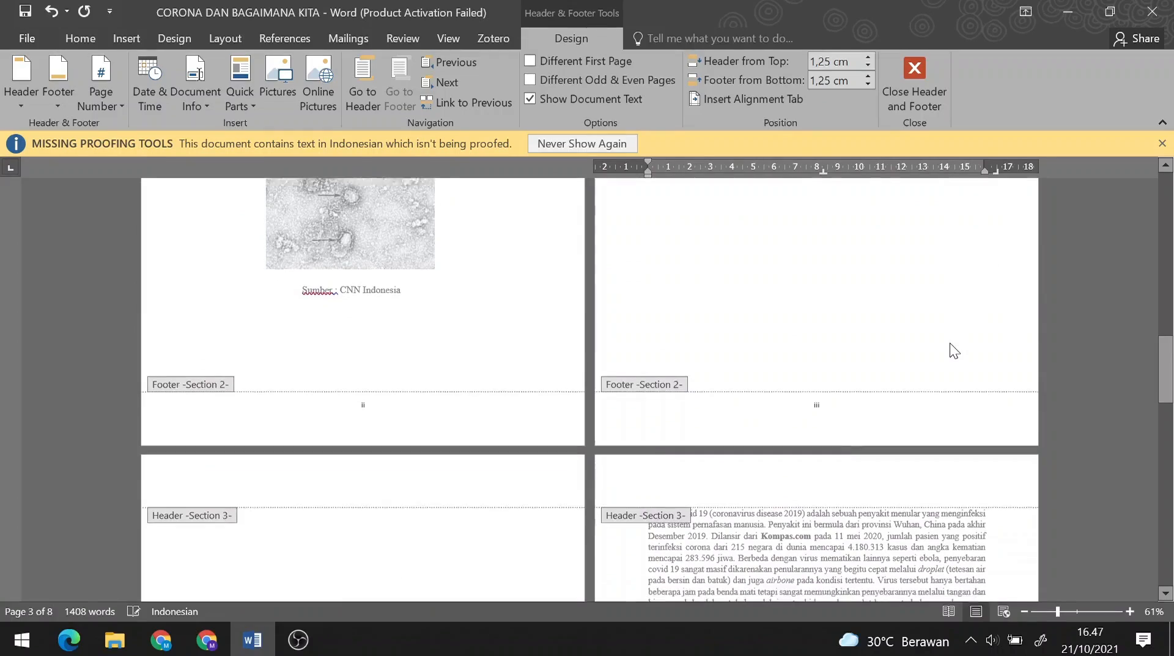
{"action": "scroll", "coordinate": [949, 342], "scroll_direction": "down", "scroll_amount": 3}
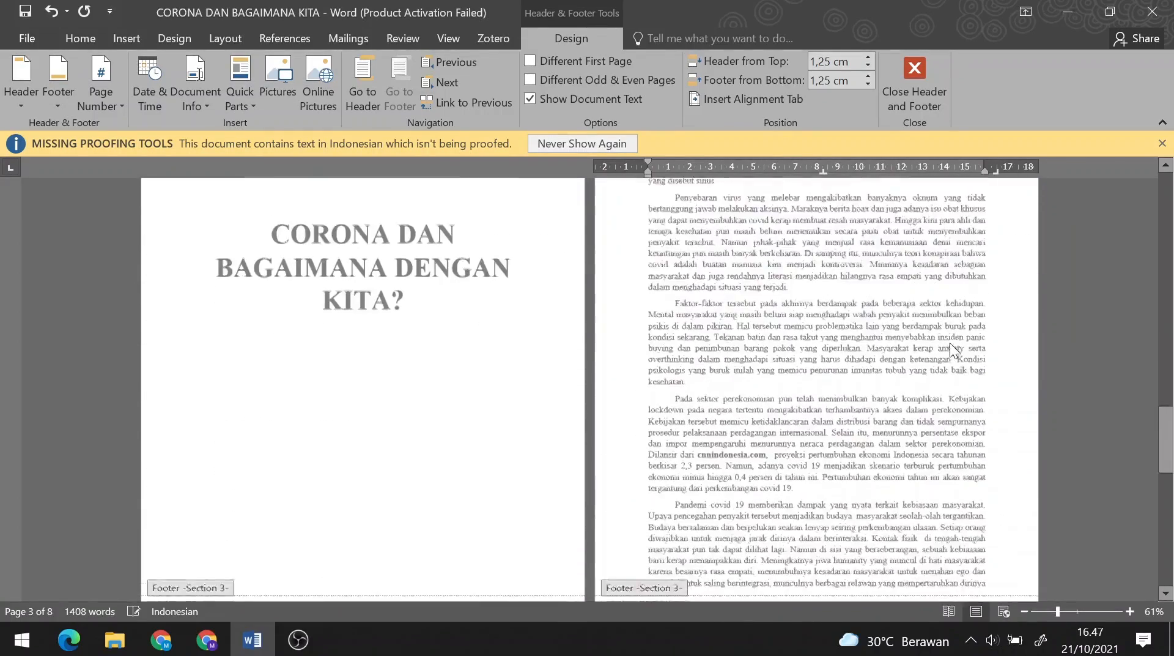
{"action": "scroll", "coordinate": [949, 343], "scroll_direction": "up", "scroll_amount": 3}
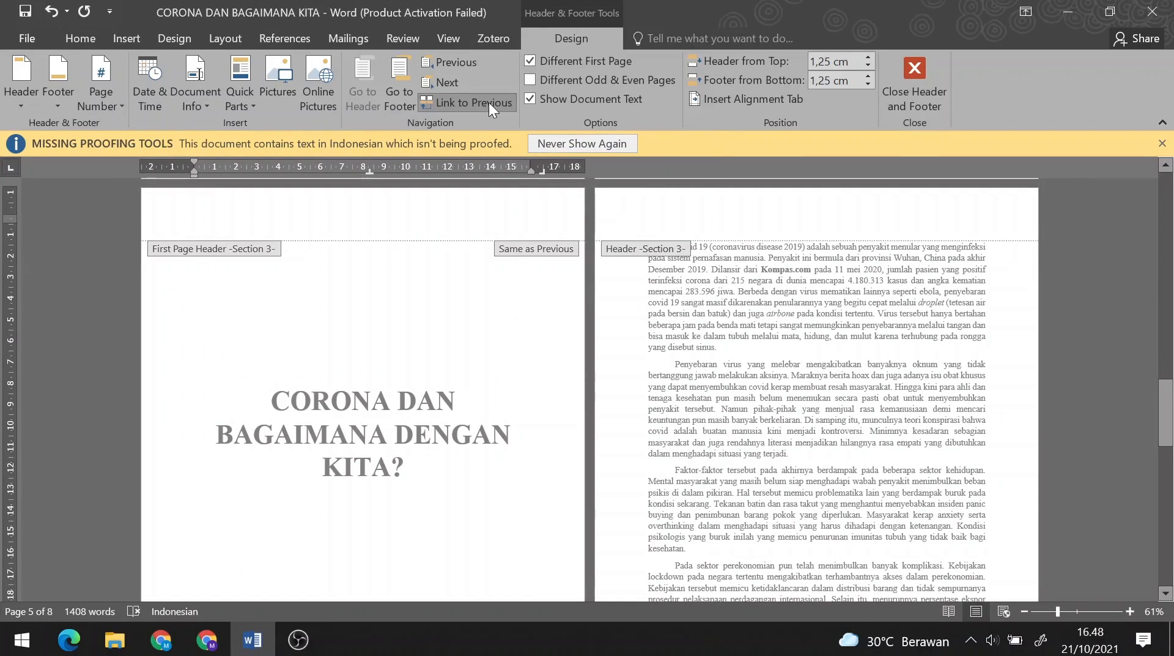
- Unlink Section 3's first-page header and first-page footer from Section 2
{"action": "left_click", "coordinate": [509, 102]}
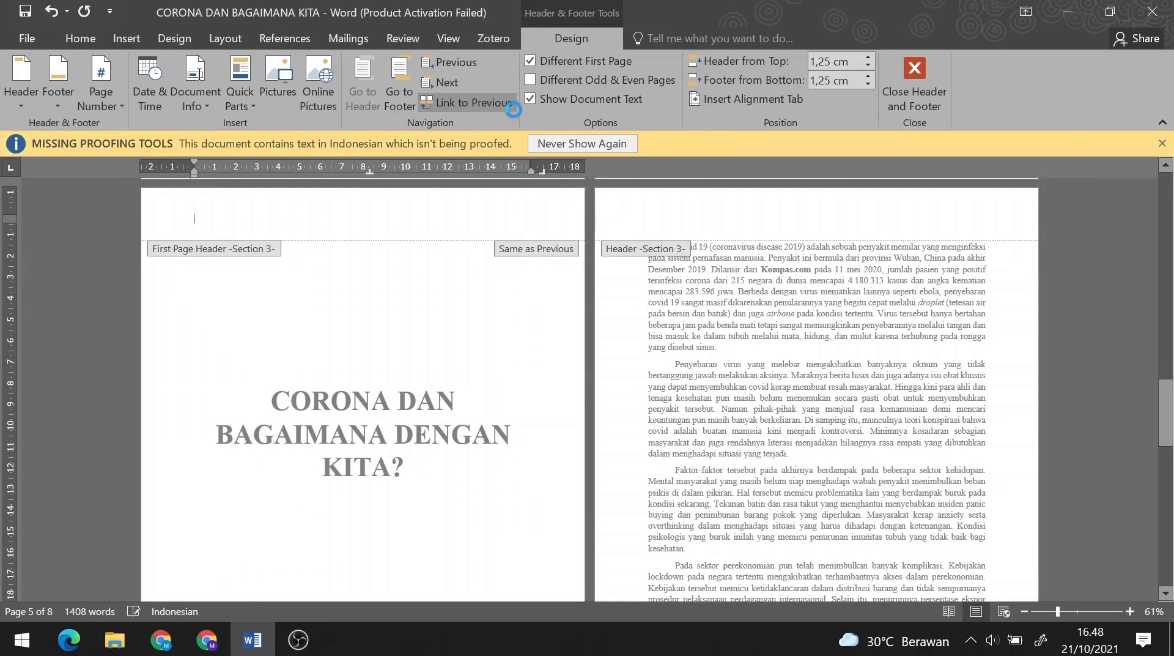
{"action": "left_click", "coordinate": [397, 77]}
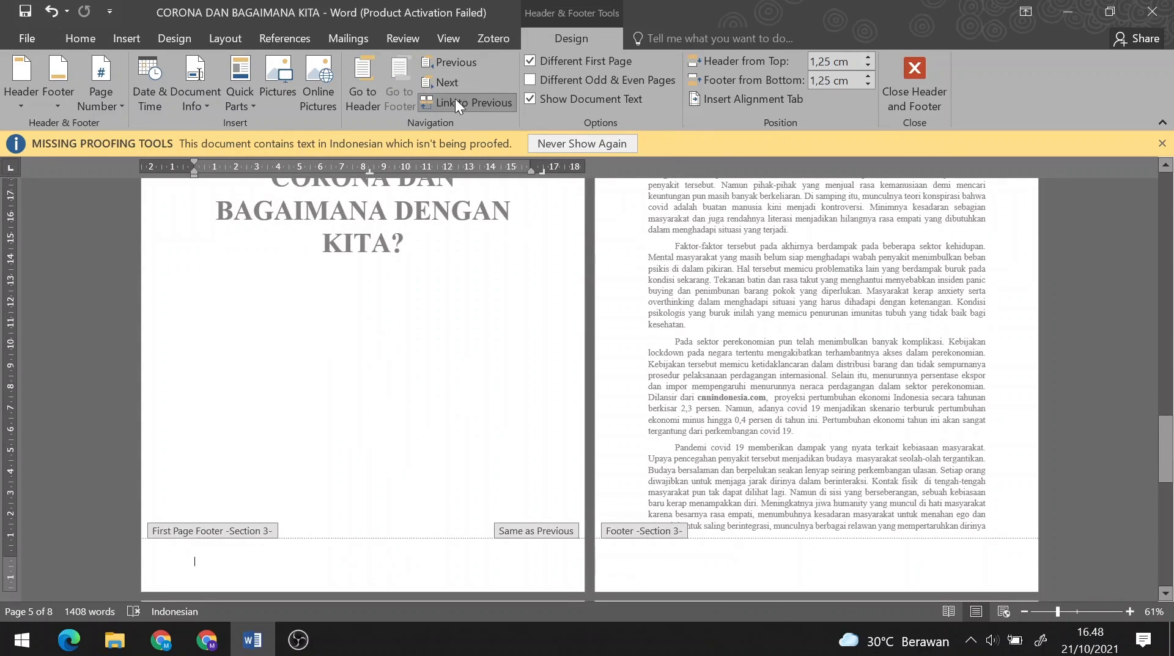
{"action": "left_click", "coordinate": [455, 101]}
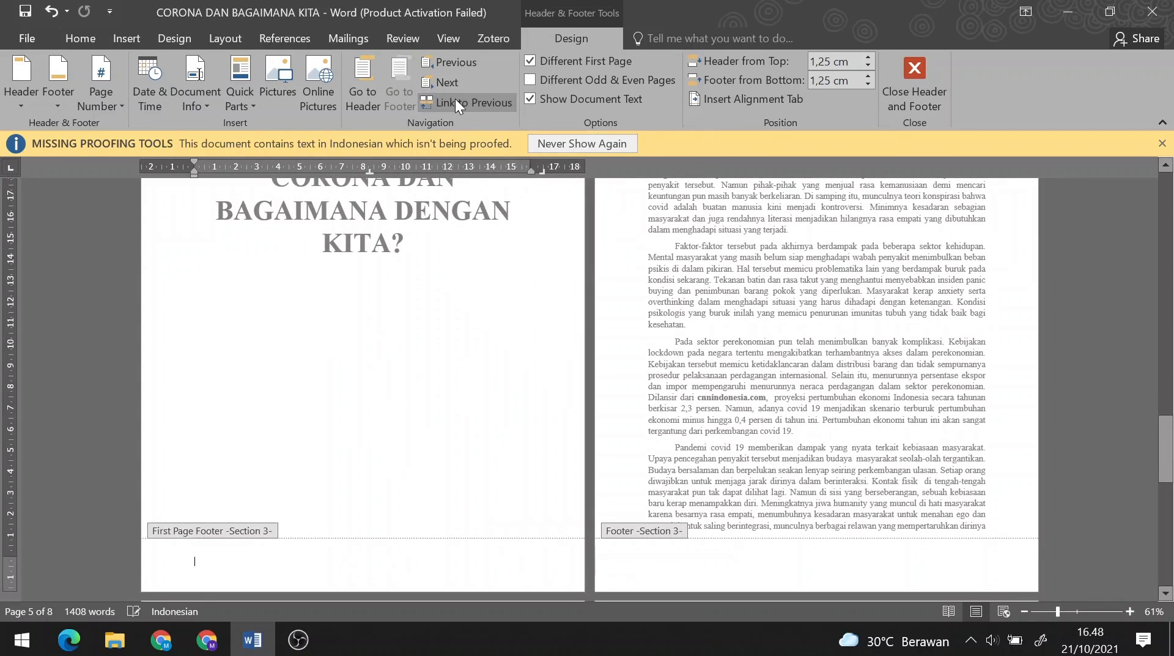
{"action": "left_click", "coordinate": [366, 69]}
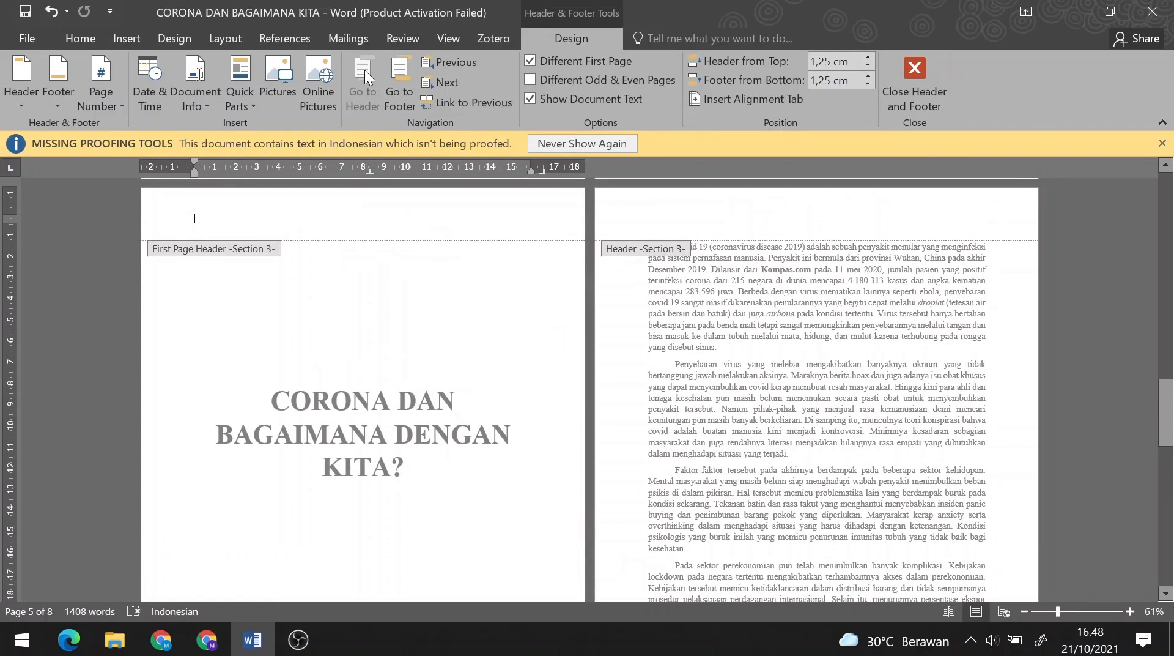
- Add a centred Plain Number 2 page number to Section 3's first-page footer
{"action": "left_click", "coordinate": [101, 77]}
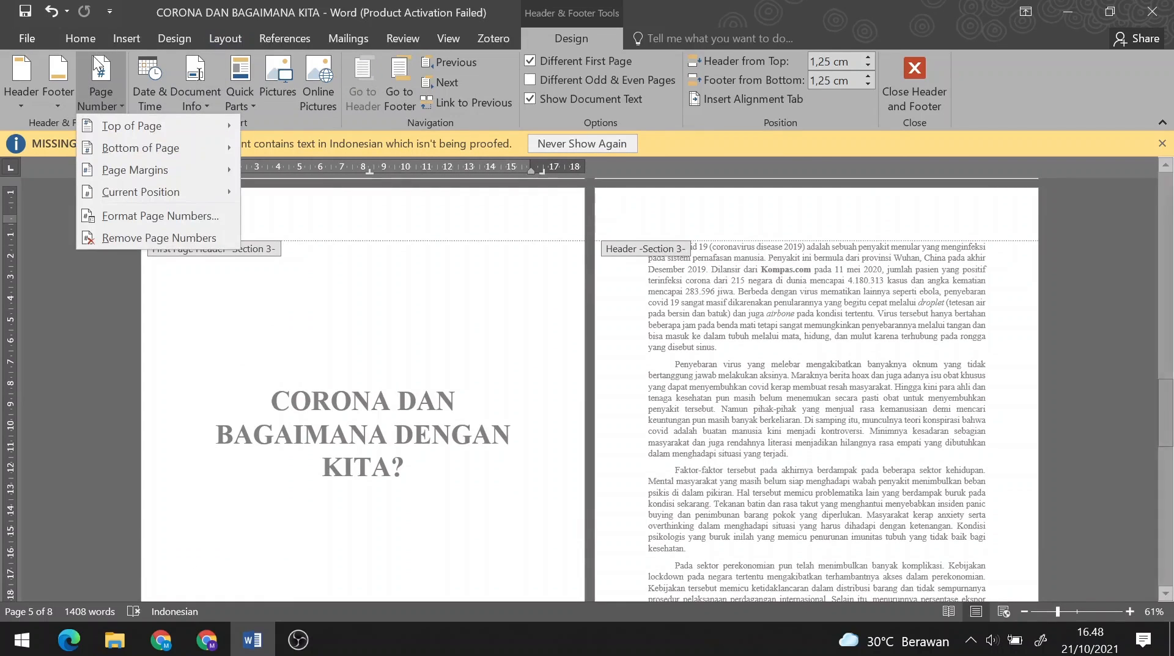
{"action": "mouse_move", "coordinate": [122, 139]}
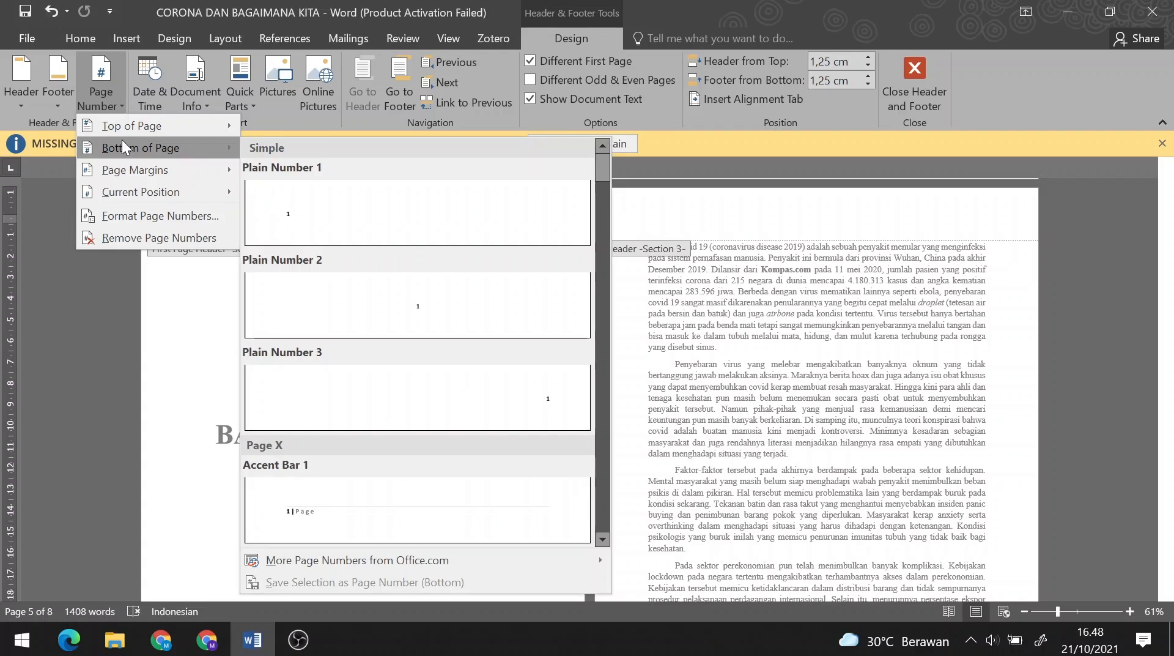
{"action": "left_click", "coordinate": [399, 289]}
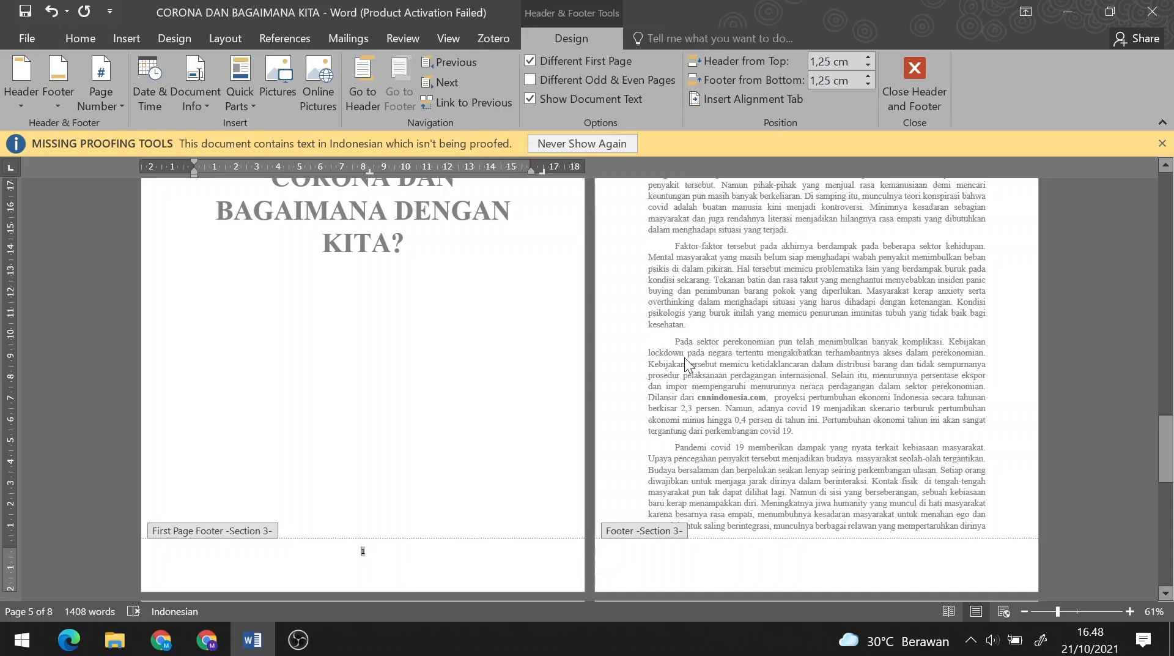
{"action": "left_click", "coordinate": [705, 564]}
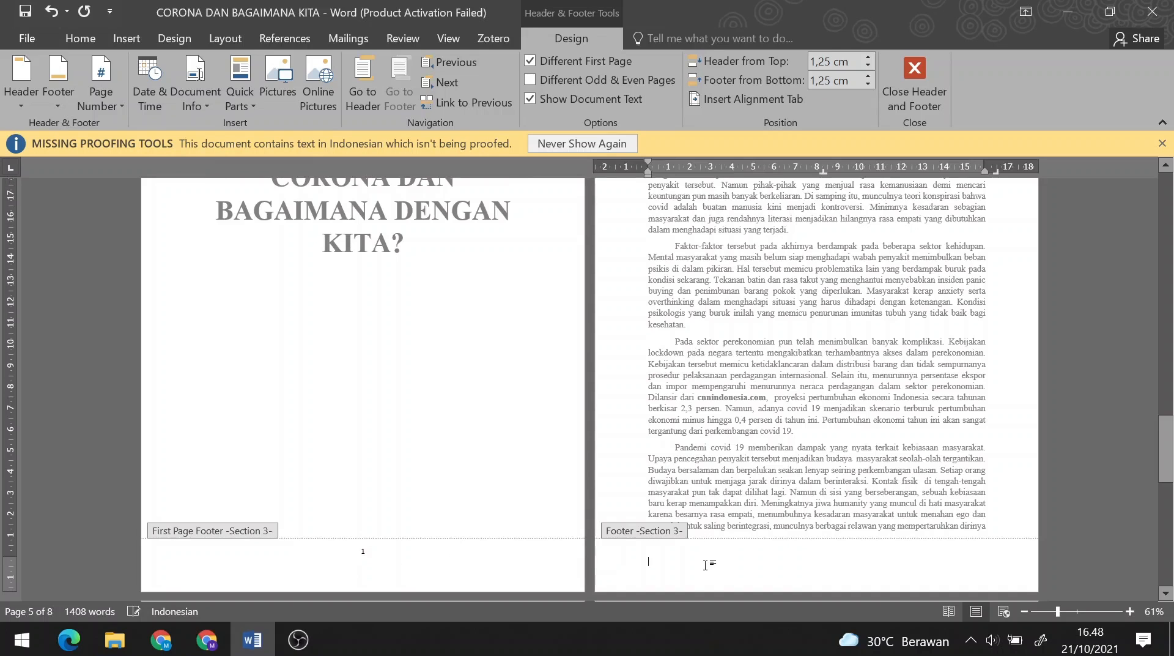
- Insert a Plain Number 3 page number at the top right of Section 3's pages
{"action": "left_click", "coordinate": [113, 76]}
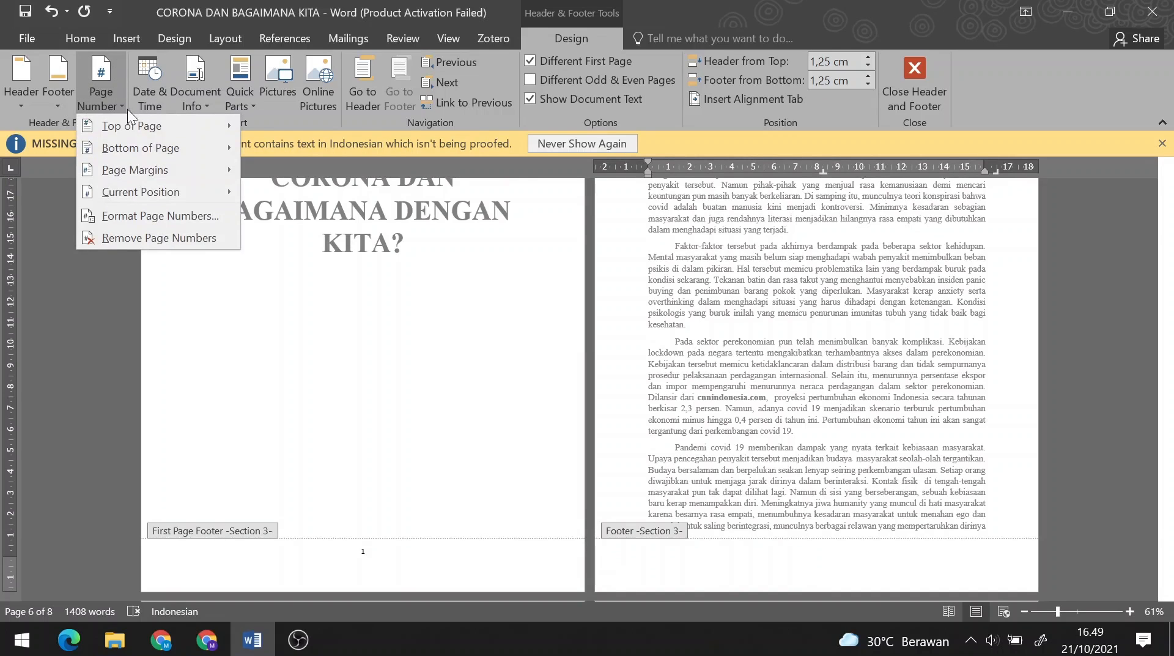
{"action": "mouse_move", "coordinate": [129, 123]}
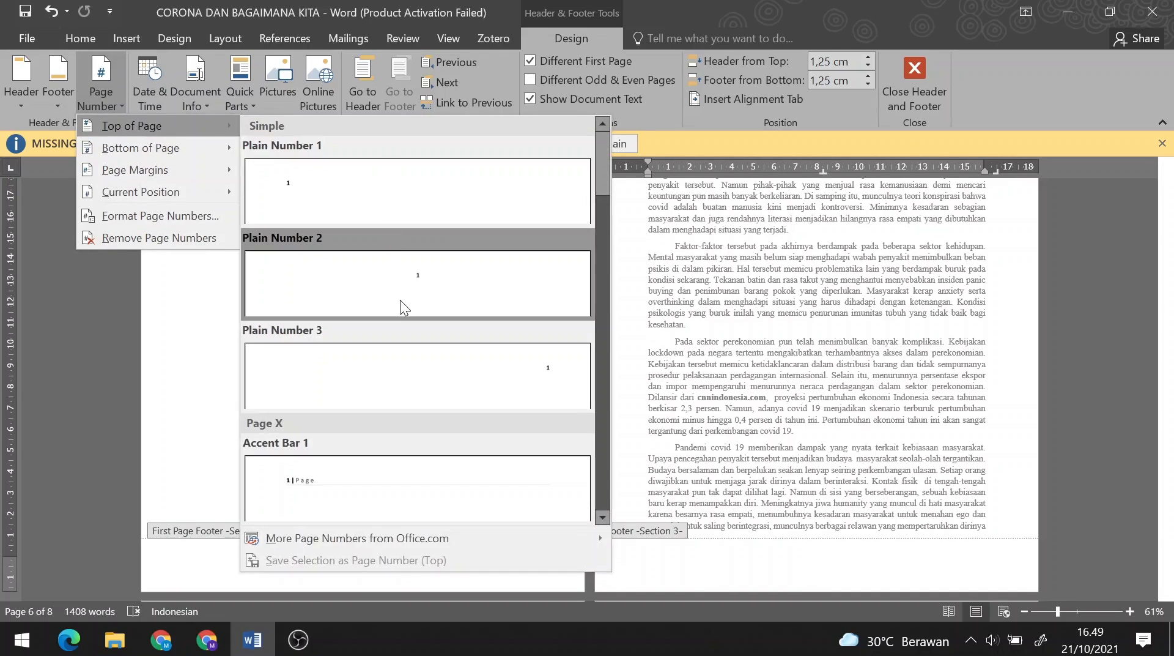
{"action": "left_click", "coordinate": [406, 348]}
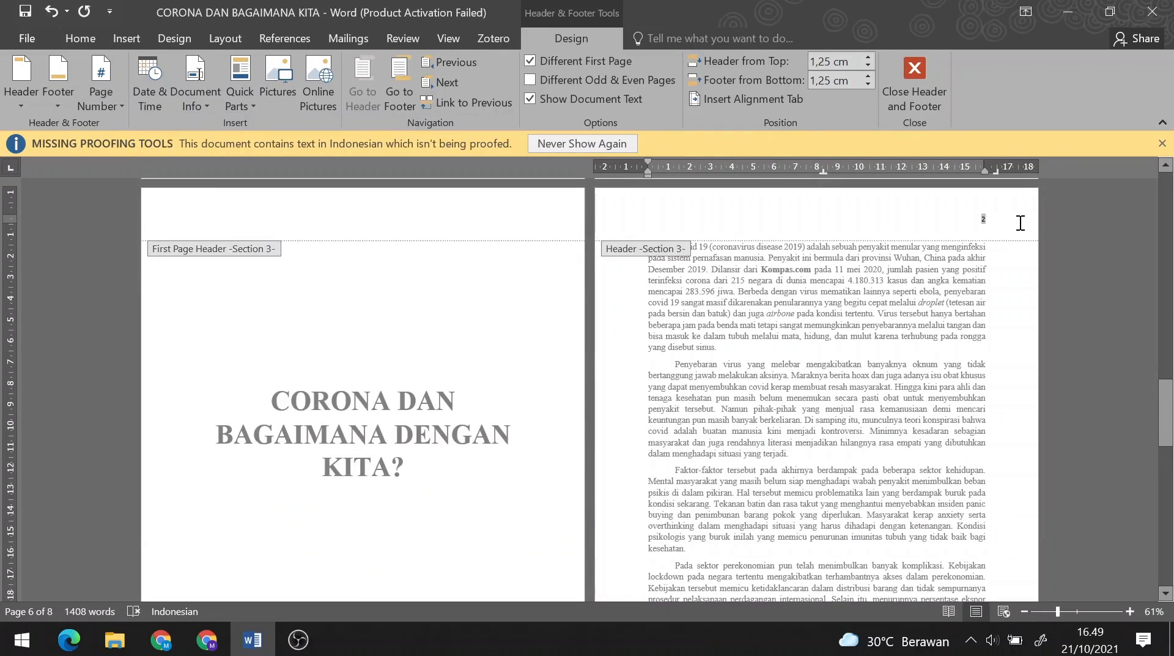
{"action": "scroll", "coordinate": [1020, 223], "scroll_direction": "down", "scroll_amount": 10}
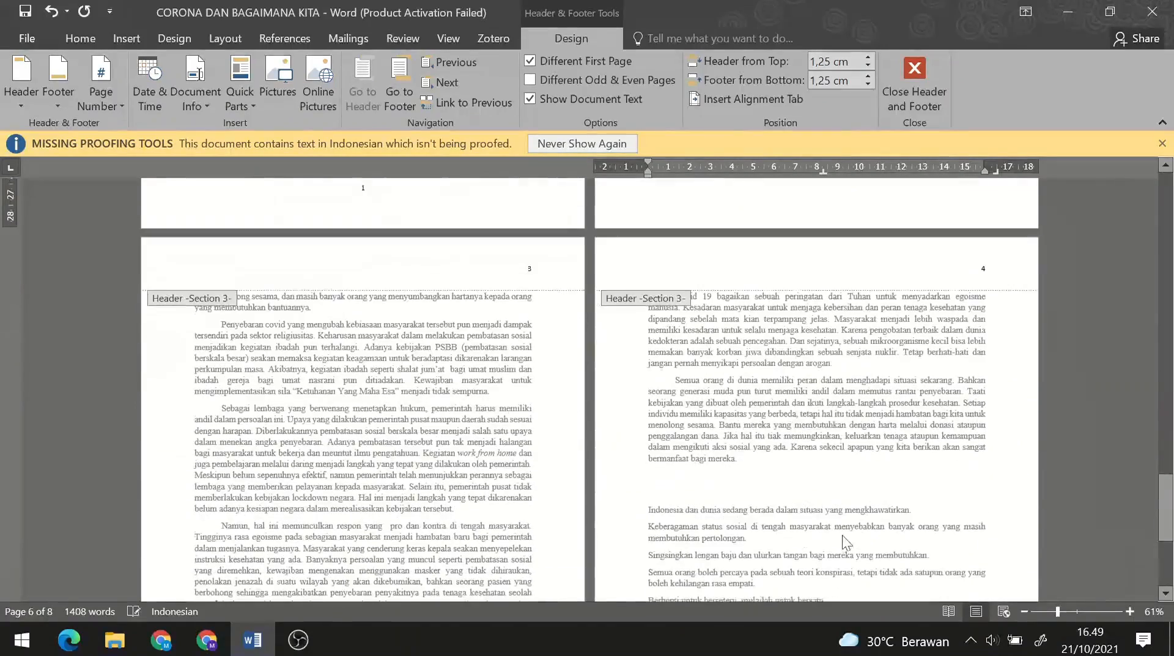
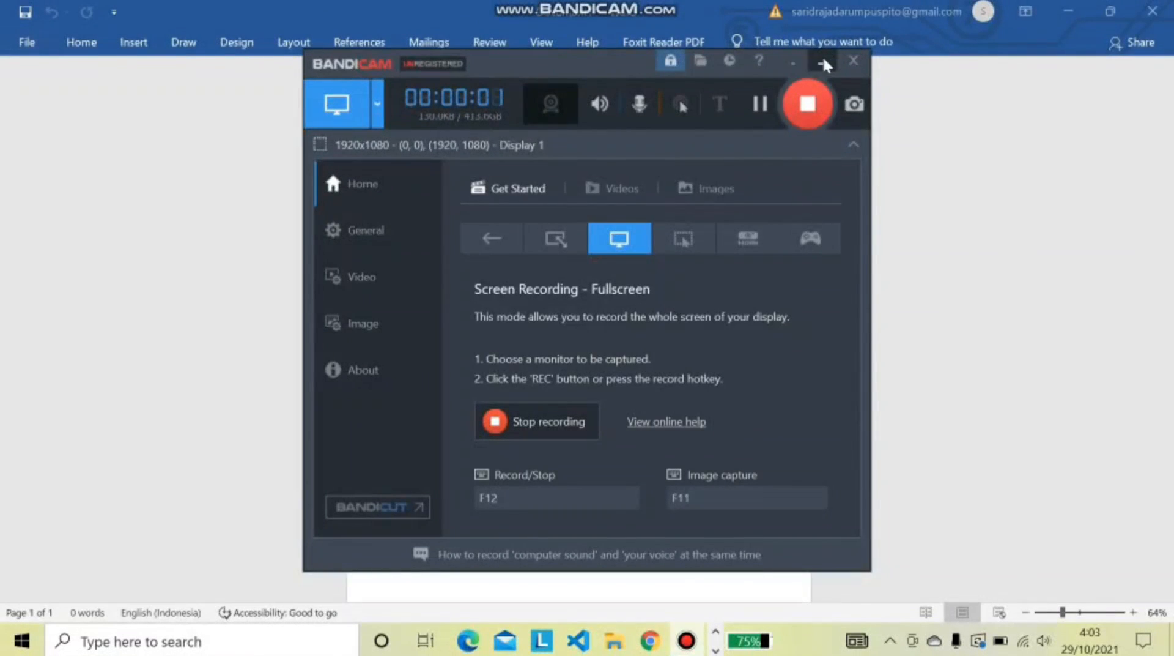
- Minimize the Bandicam recorder window so the blank Word document is visible
{"action": "left_click", "coordinate": [819, 64]}
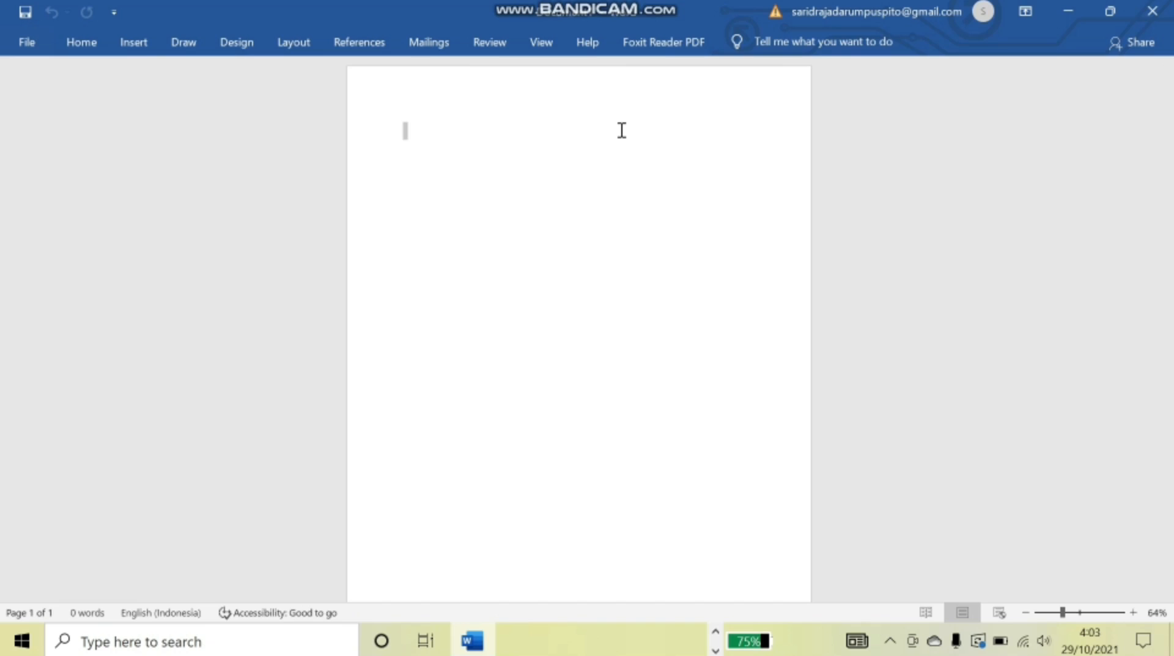
- Turn on Different Odd & Even Pages and put a Plain Number page number in the odd header
{"action": "double_click", "coordinate": [396, 89]}
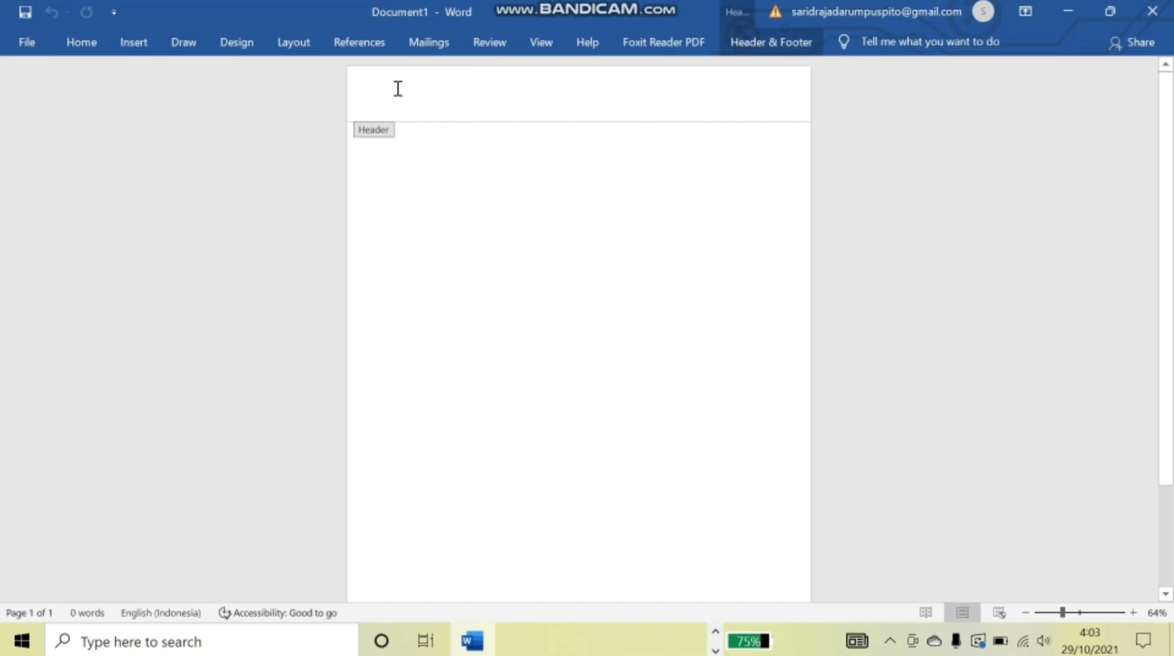
{"action": "left_click", "coordinate": [751, 49]}
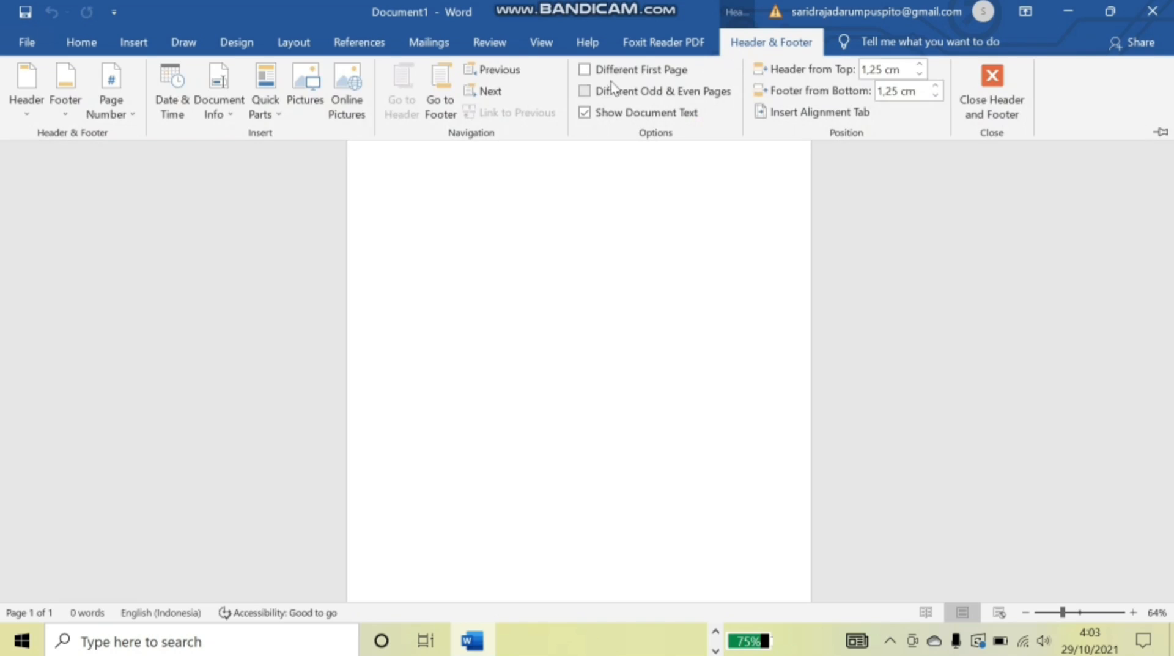
{"action": "left_click", "coordinate": [584, 92]}
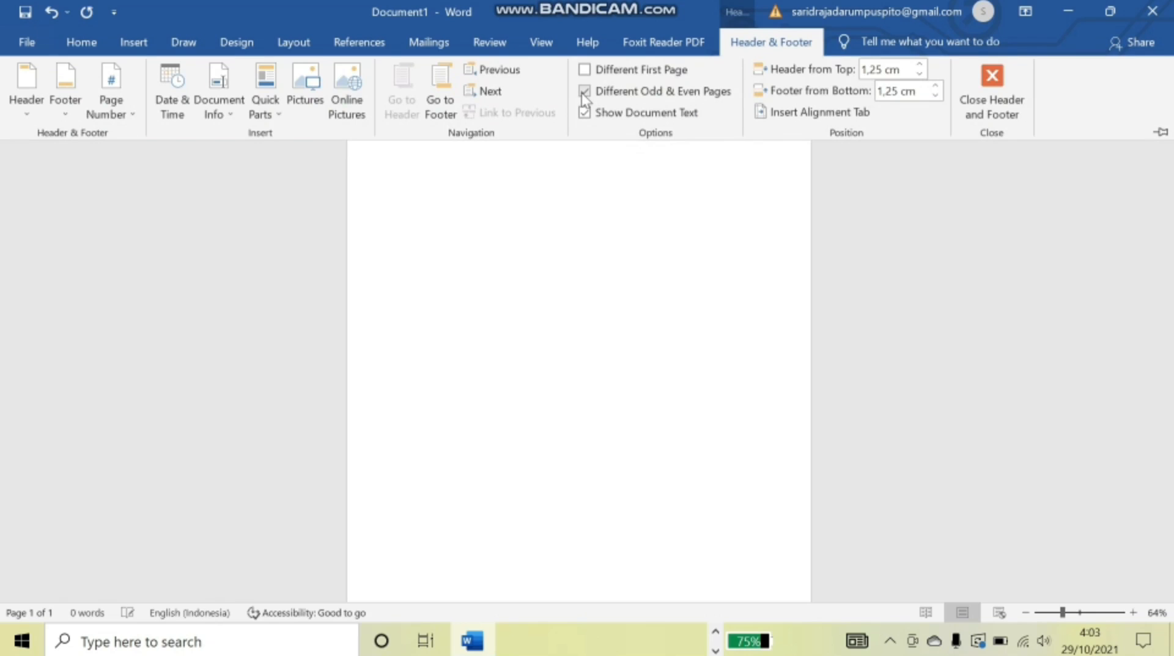
{"action": "left_click", "coordinate": [123, 115]}
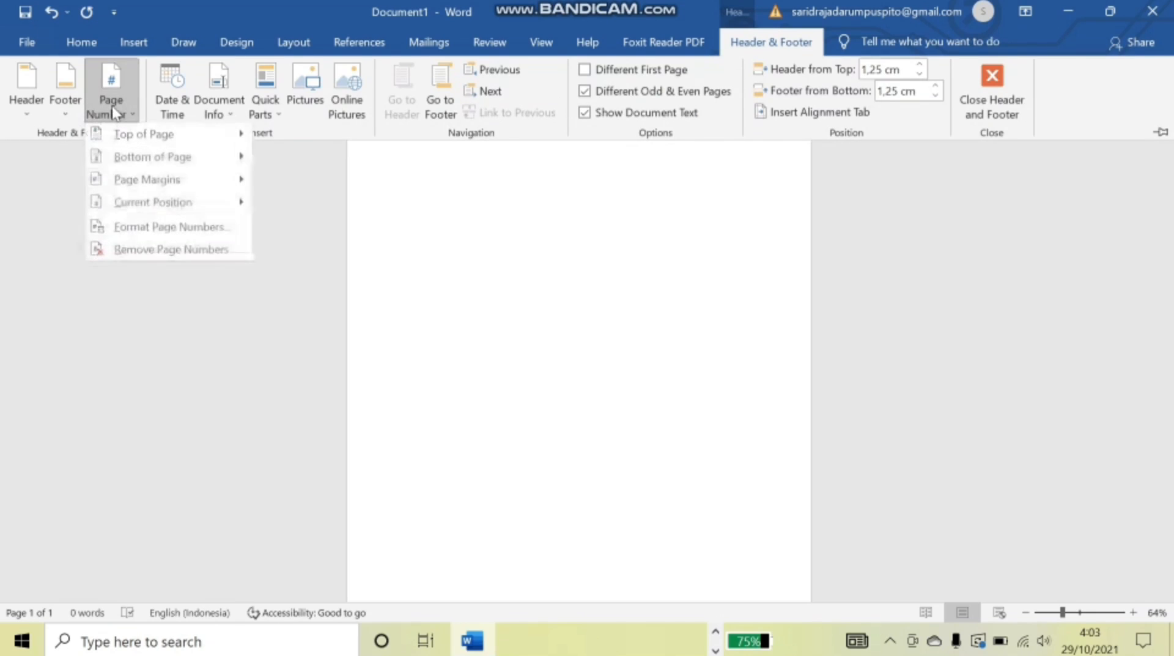
{"action": "mouse_move", "coordinate": [129, 204]}
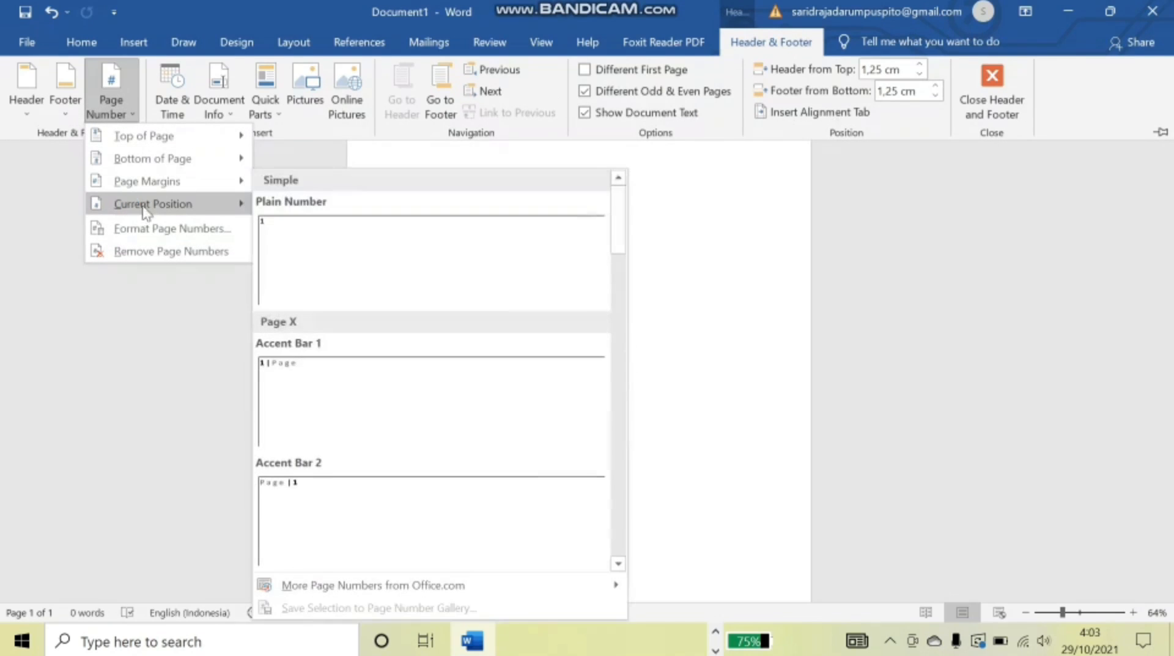
{"action": "left_click", "coordinate": [319, 245]}
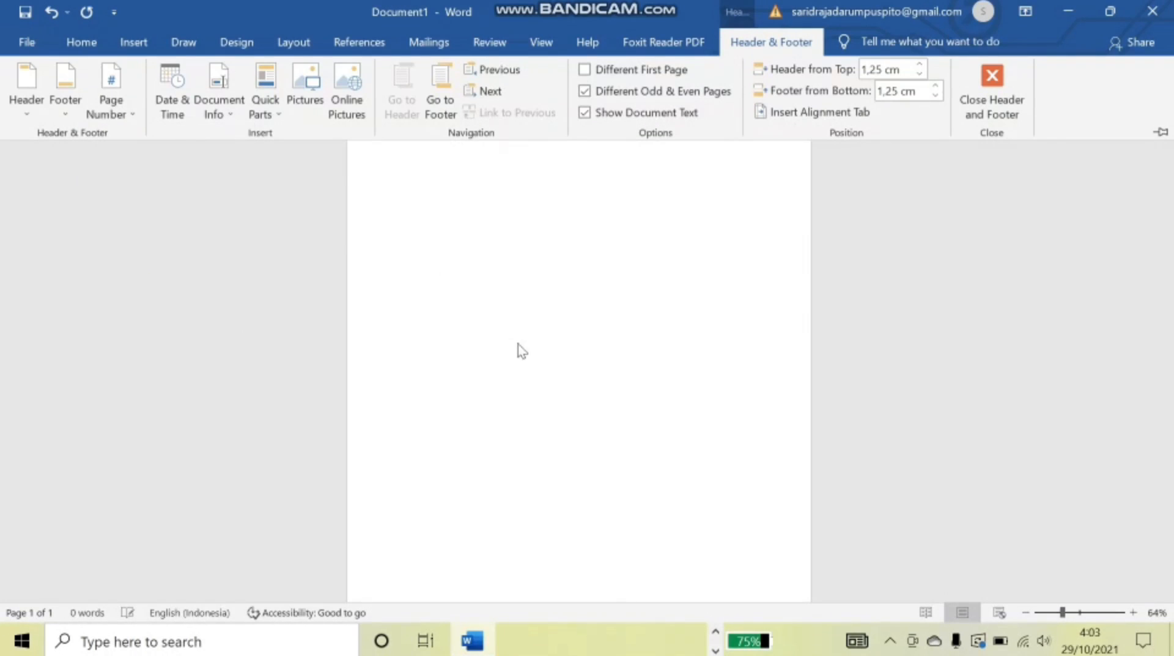
{"action": "scroll", "coordinate": [489, 233], "scroll_direction": "down", "scroll_amount": 2}
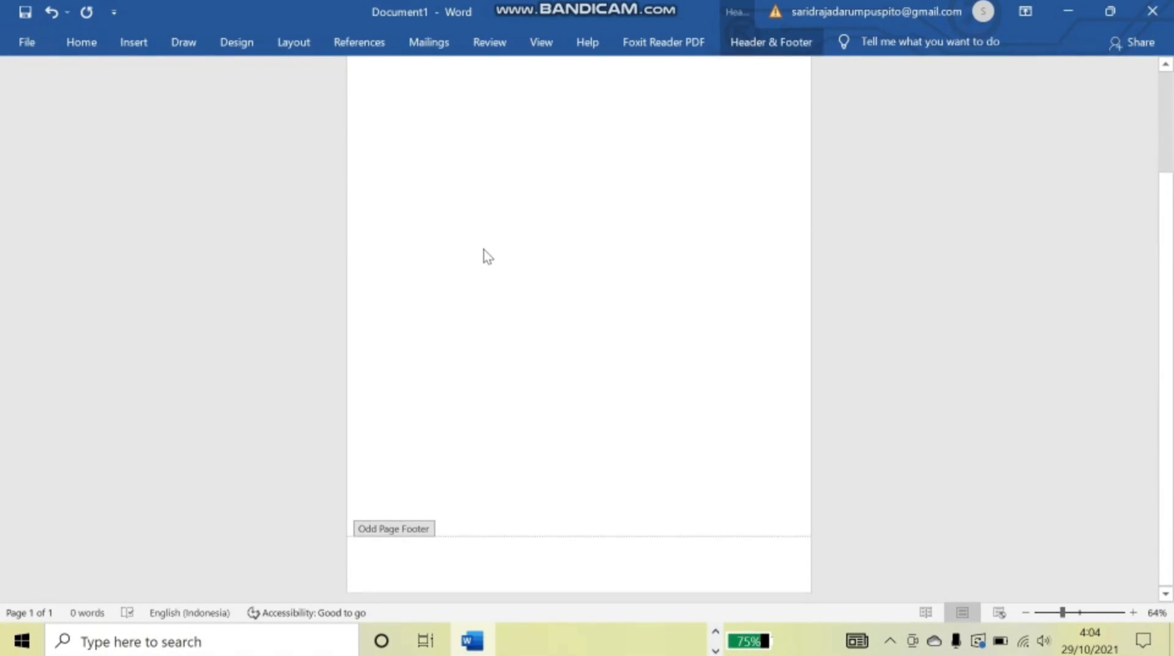
{"action": "double_click", "coordinate": [479, 286]}
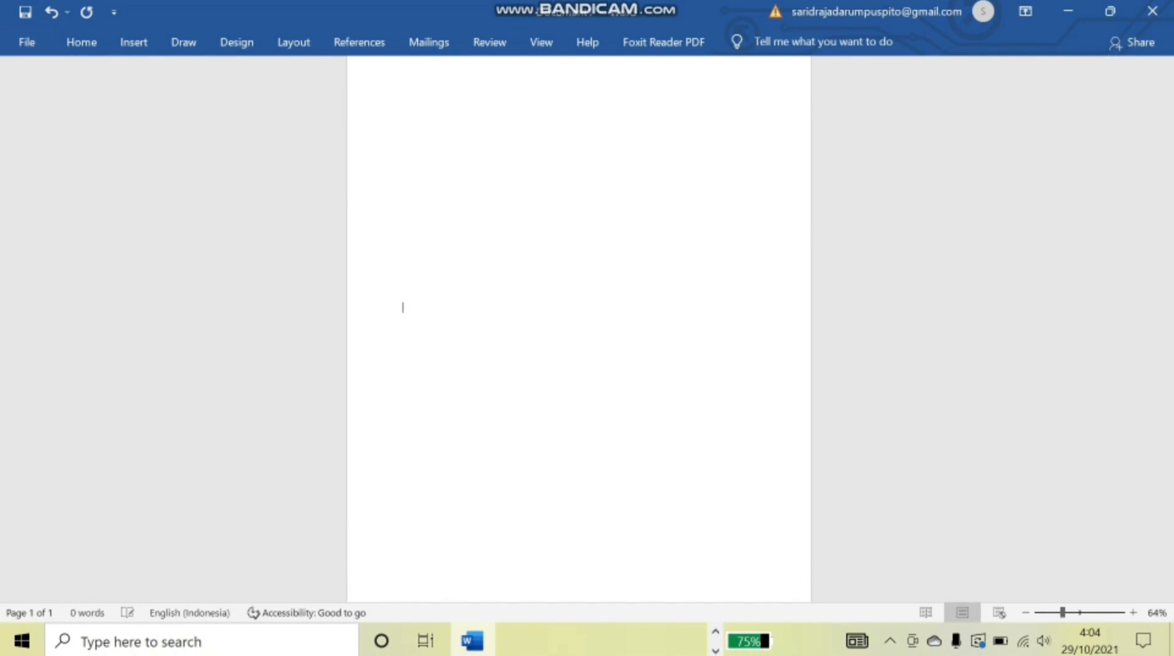
- Add a second page and put a Plain Number page number in its even header
{"action": "key", "text": "Return"}
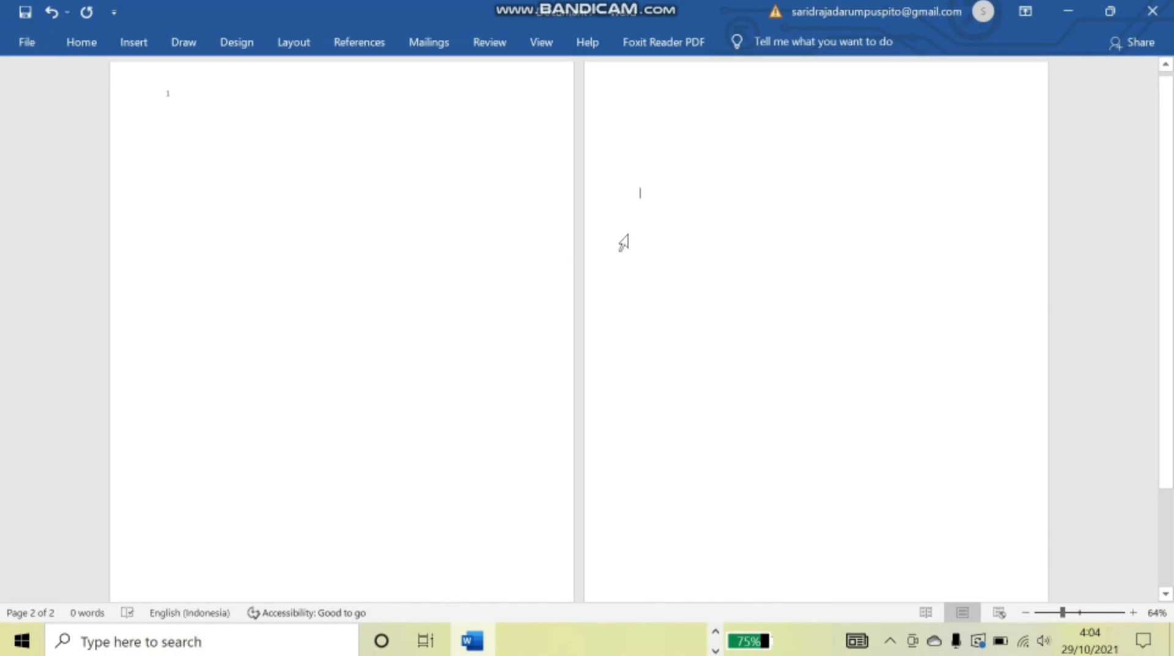
{"action": "double_click", "coordinate": [610, 93]}
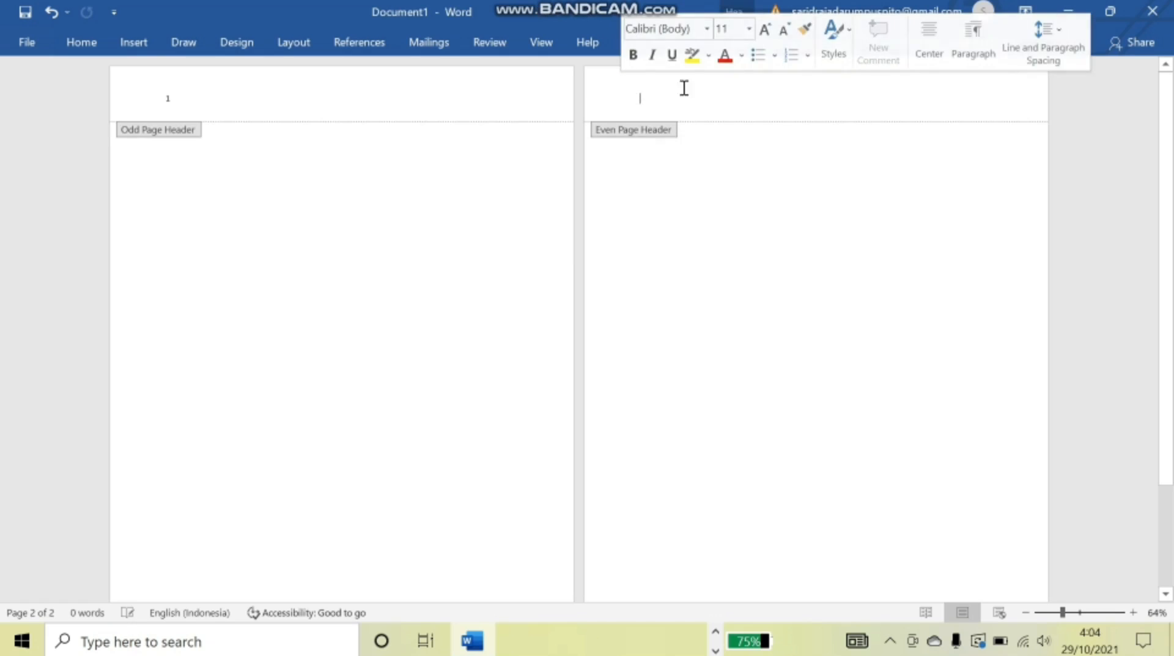
{"action": "left_click", "coordinate": [771, 43]}
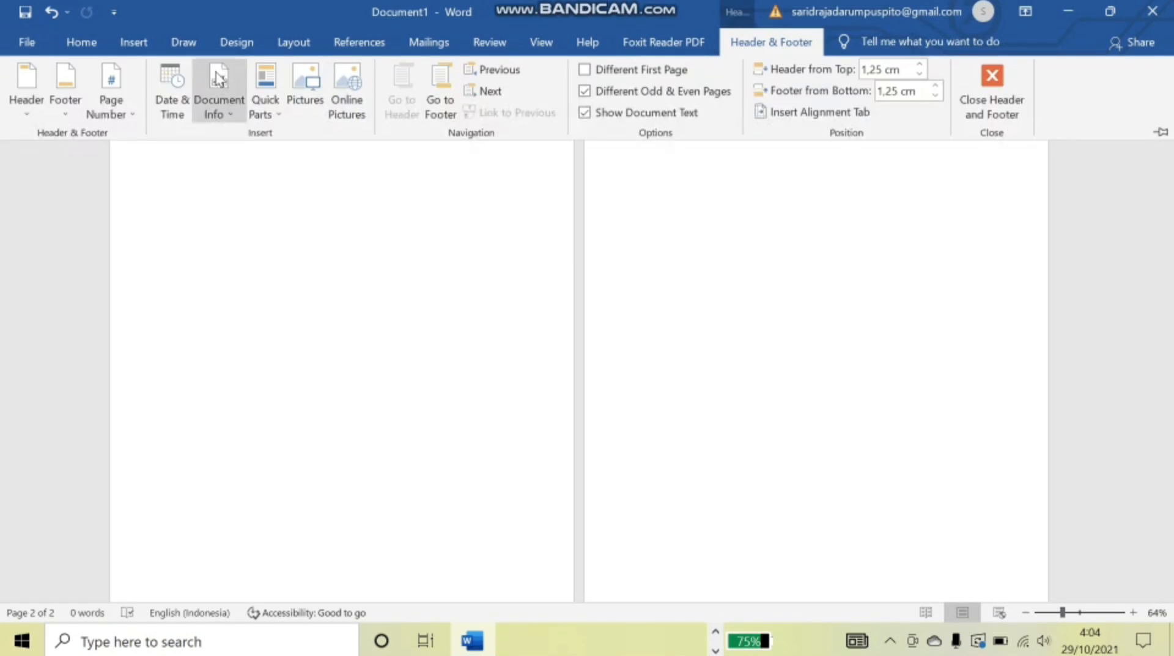
{"action": "left_click", "coordinate": [104, 93]}
{"action": "mouse_move", "coordinate": [153, 203]}
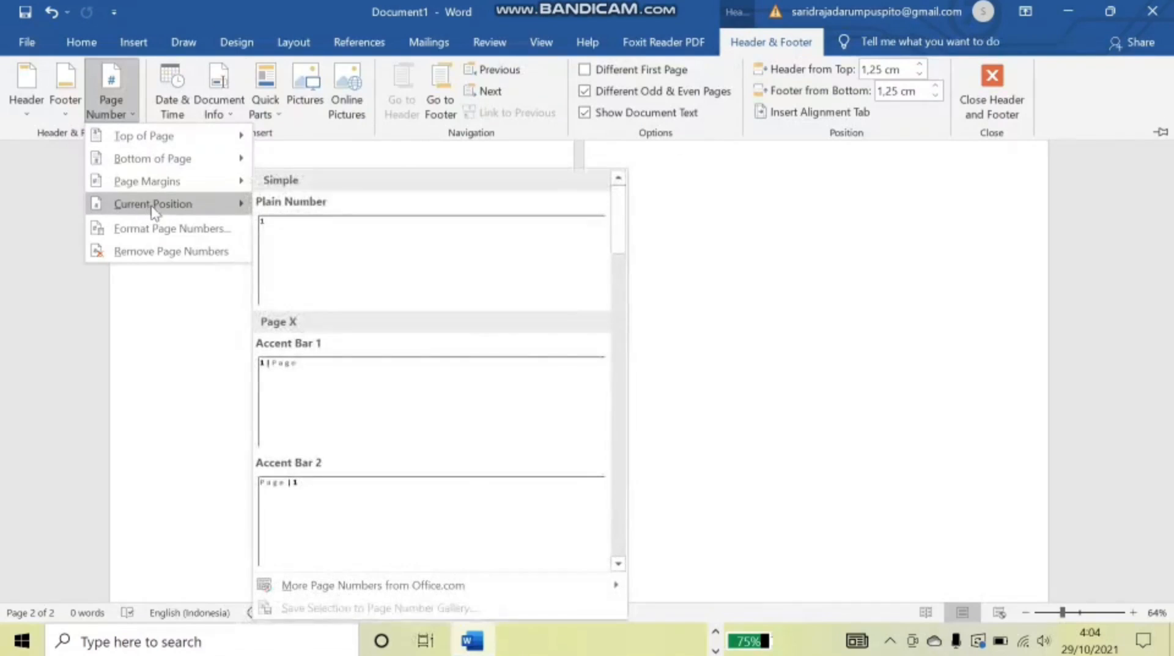
{"action": "left_click", "coordinate": [335, 252]}
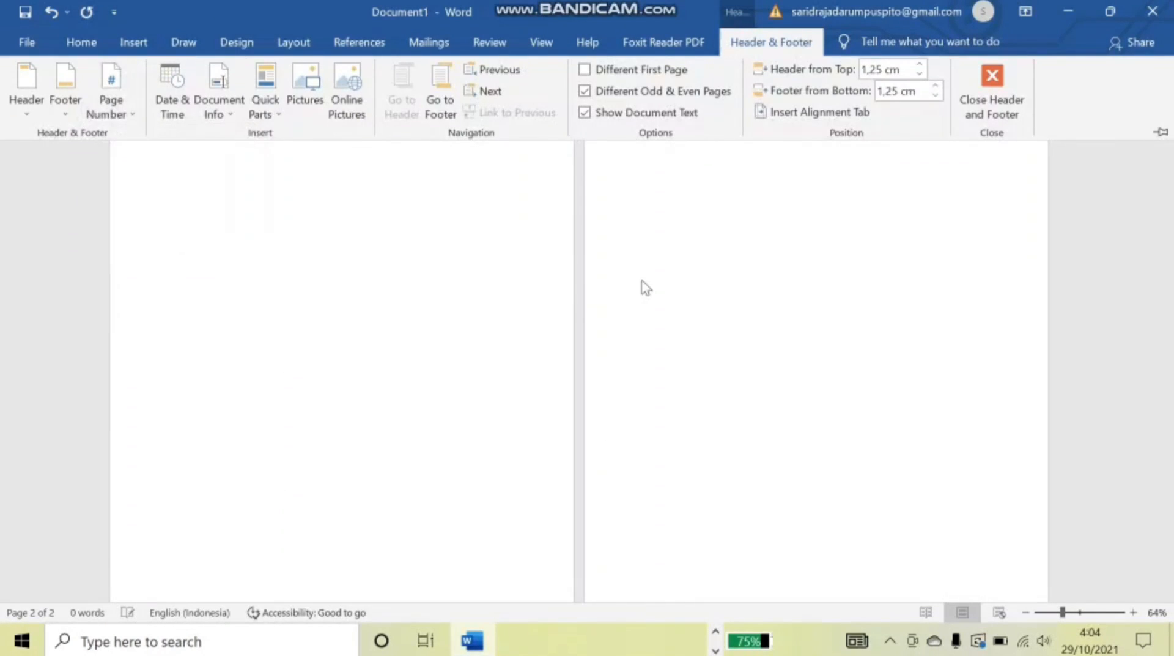
{"action": "scroll", "coordinate": [685, 275], "scroll_direction": "down", "scroll_amount": 3}
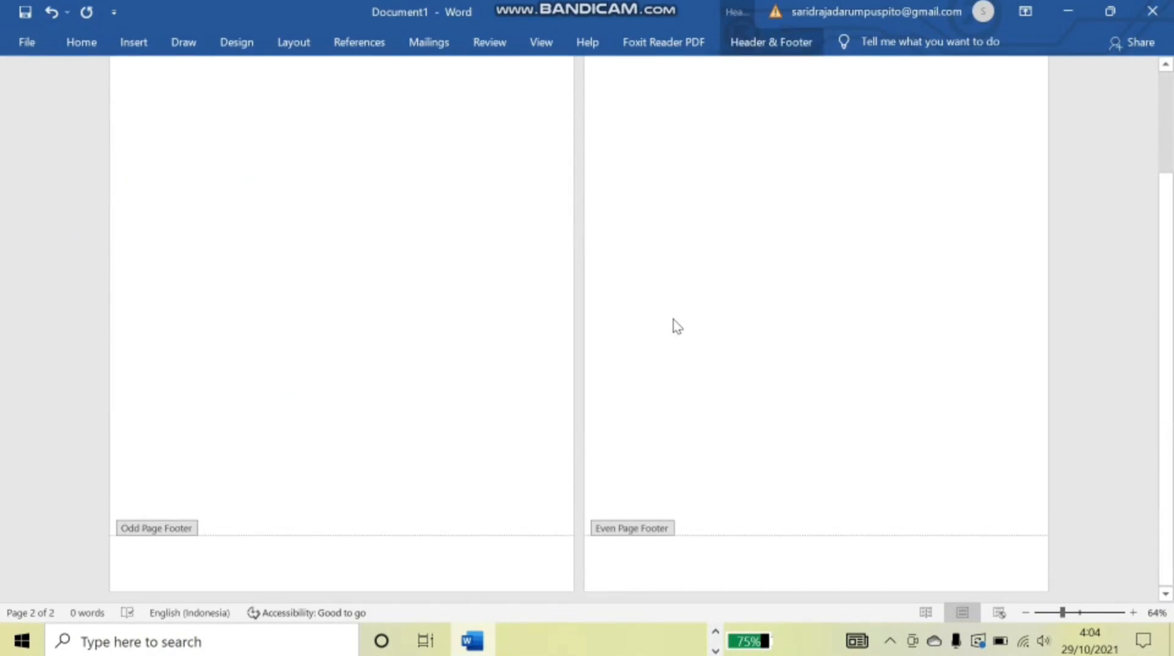
{"action": "double_click", "coordinate": [679, 317]}
- Add a third page with Ctrl+Enter, then start editing the page footers
{"action": "key", "text": "Return"}
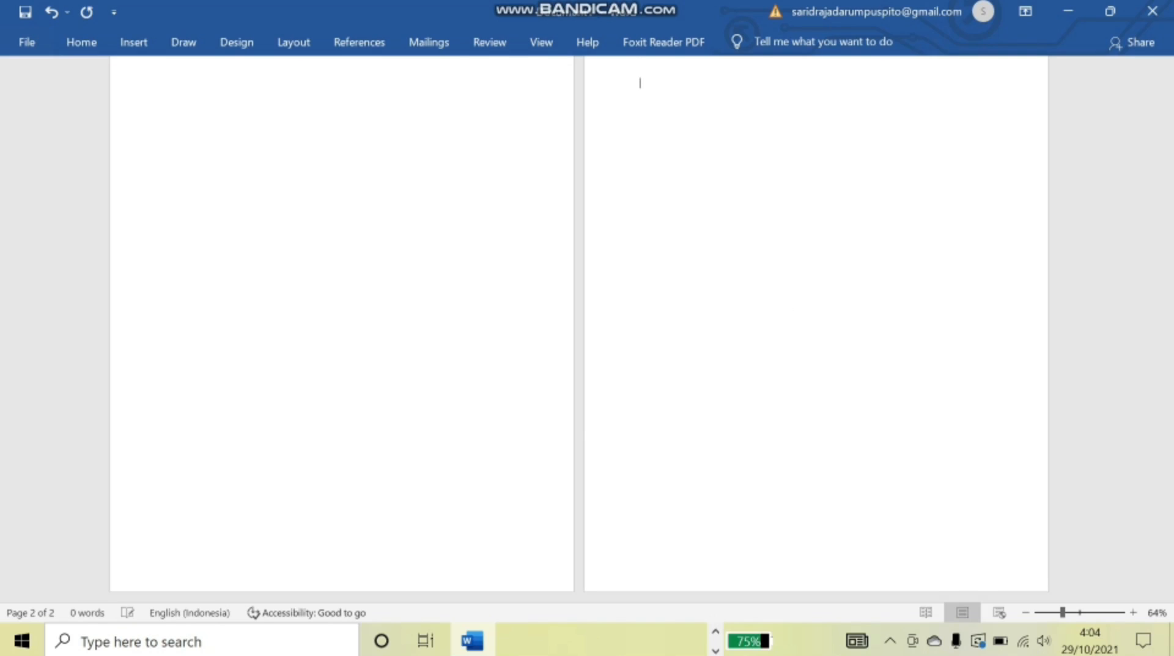
{"action": "key", "text": "ctrl+Return"}
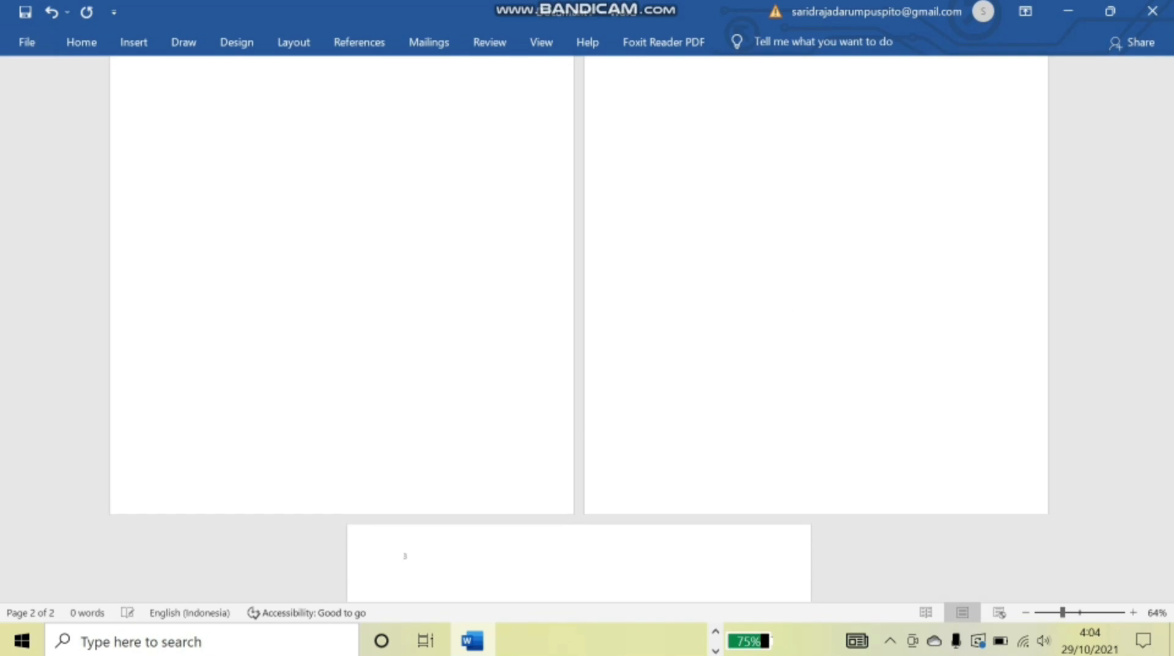
{"action": "scroll", "coordinate": [515, 455], "scroll_direction": "down", "scroll_amount": 2}
{"action": "scroll", "coordinate": [513, 471], "scroll_direction": "down", "scroll_amount": 5}
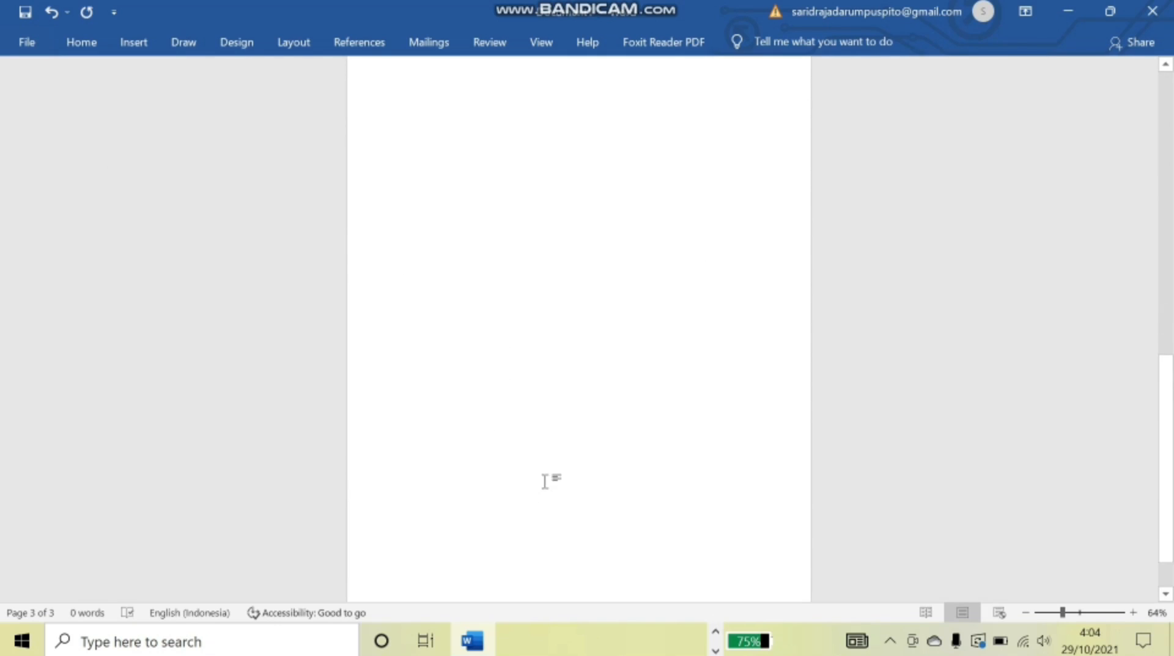
{"action": "scroll", "coordinate": [550, 457], "scroll_direction": "up", "scroll_amount": 10}
{"action": "scroll", "coordinate": [563, 416], "scroll_direction": "up", "scroll_amount": 2}
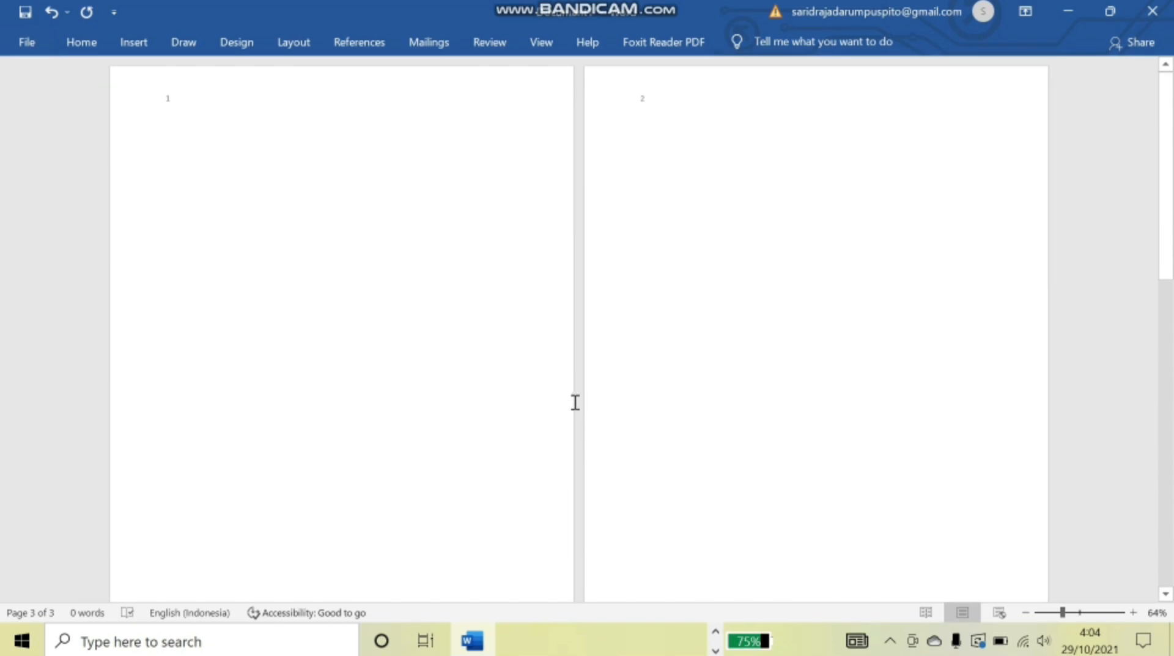
{"action": "scroll", "coordinate": [543, 409], "scroll_direction": "down", "scroll_amount": 2}
{"action": "scroll", "coordinate": [275, 422], "scroll_direction": "down", "scroll_amount": 1}
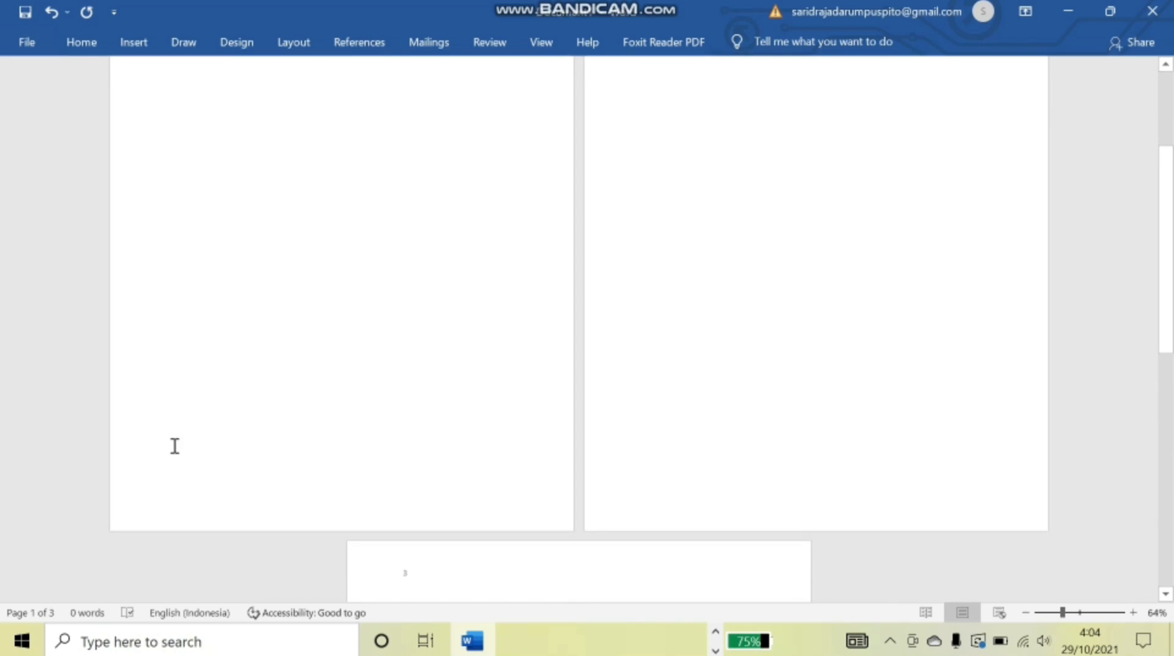
{"action": "double_click", "coordinate": [161, 497]}
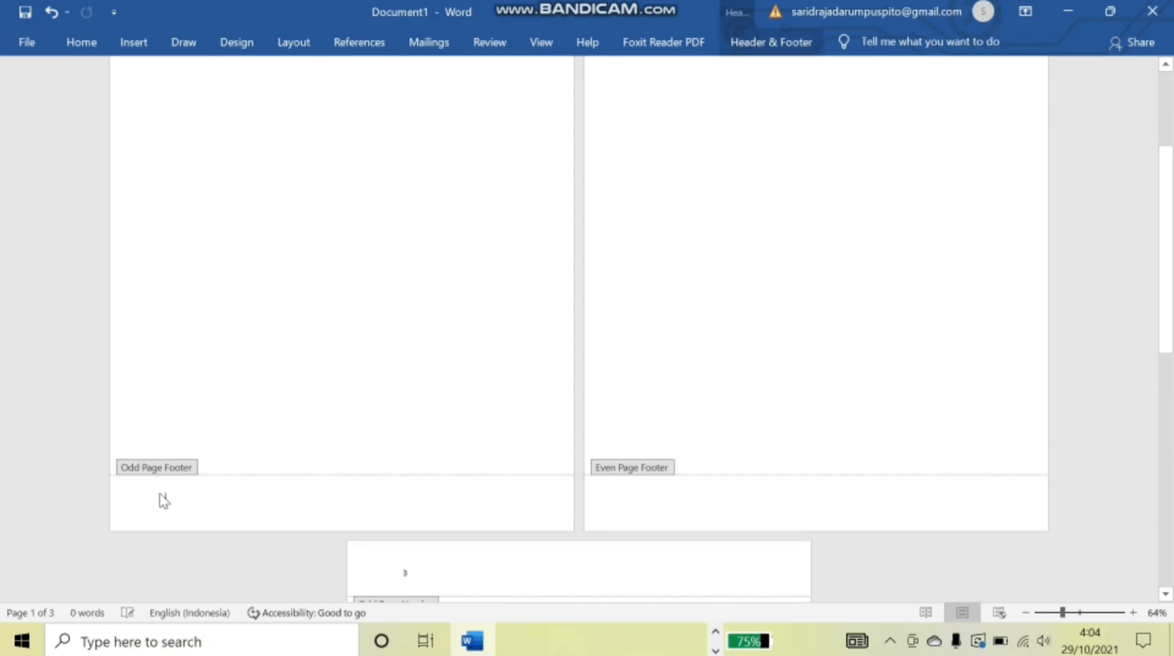
- Insert a Blank footer on odd pages and replace its placeholder with 'Senin'
{"action": "left_click", "coordinate": [754, 38]}
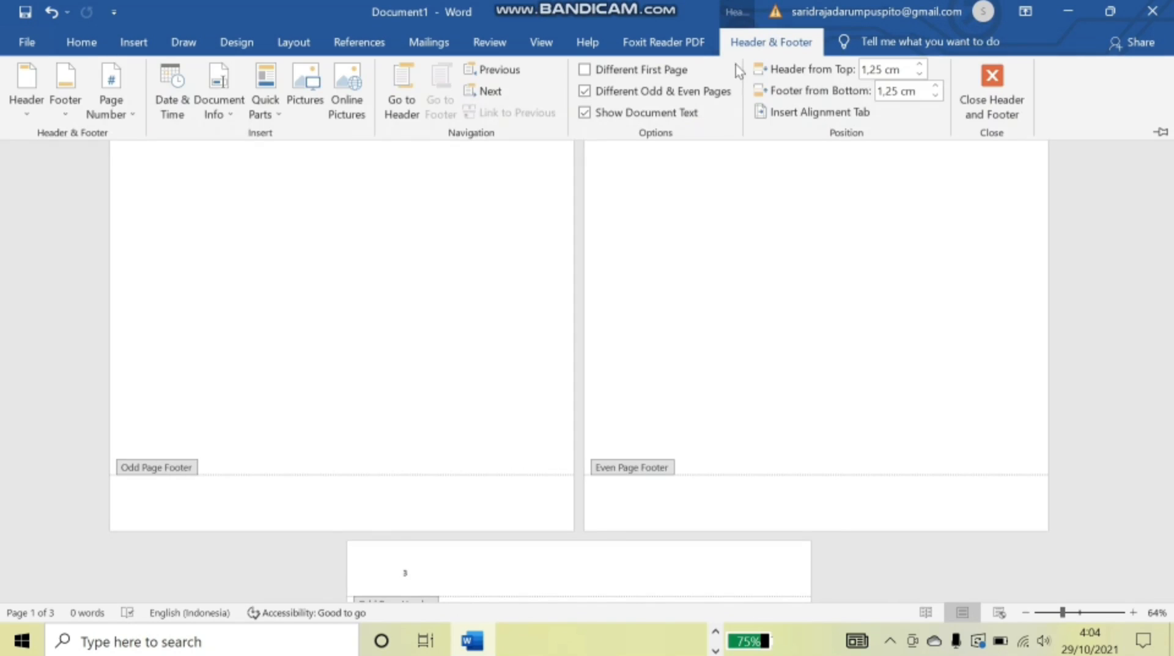
{"action": "left_click", "coordinate": [68, 106]}
{"action": "left_click", "coordinate": [121, 219]}
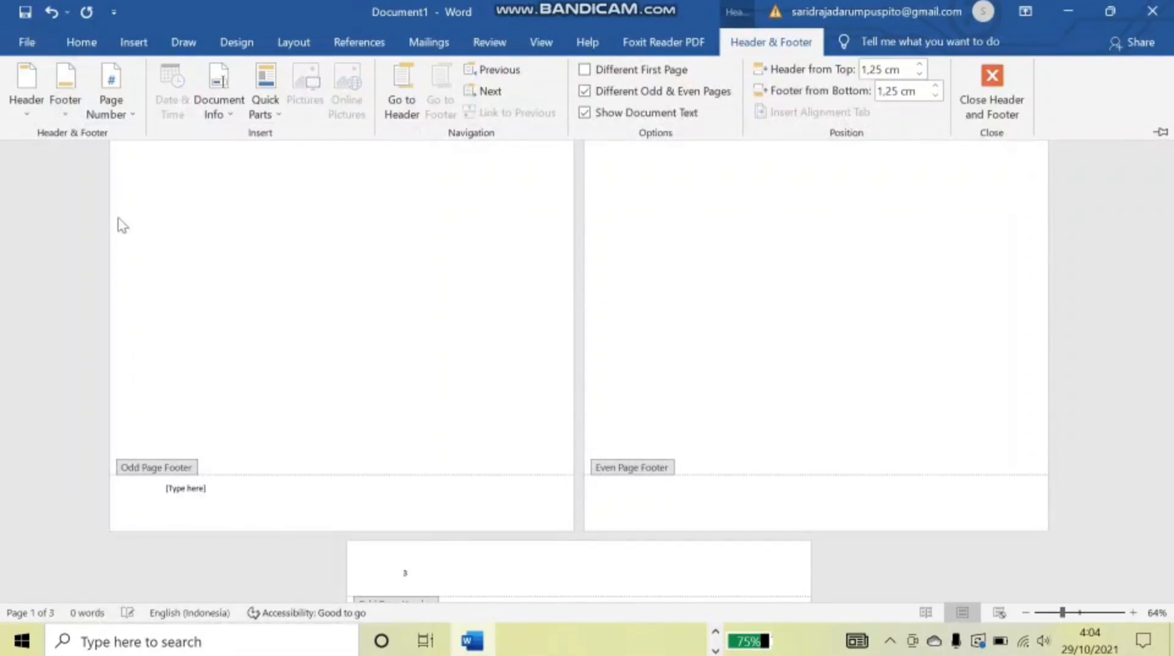
{"action": "left_click", "coordinate": [211, 489]}
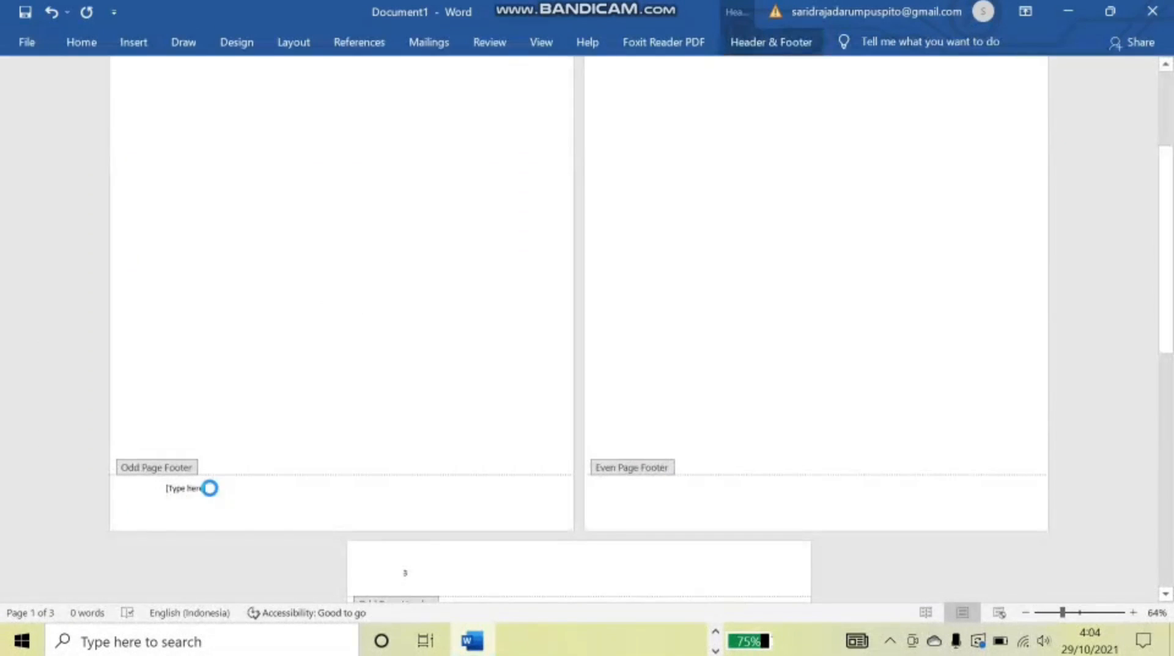
{"action": "key", "text": "BackSpace"}
{"action": "type", "text": "se"}
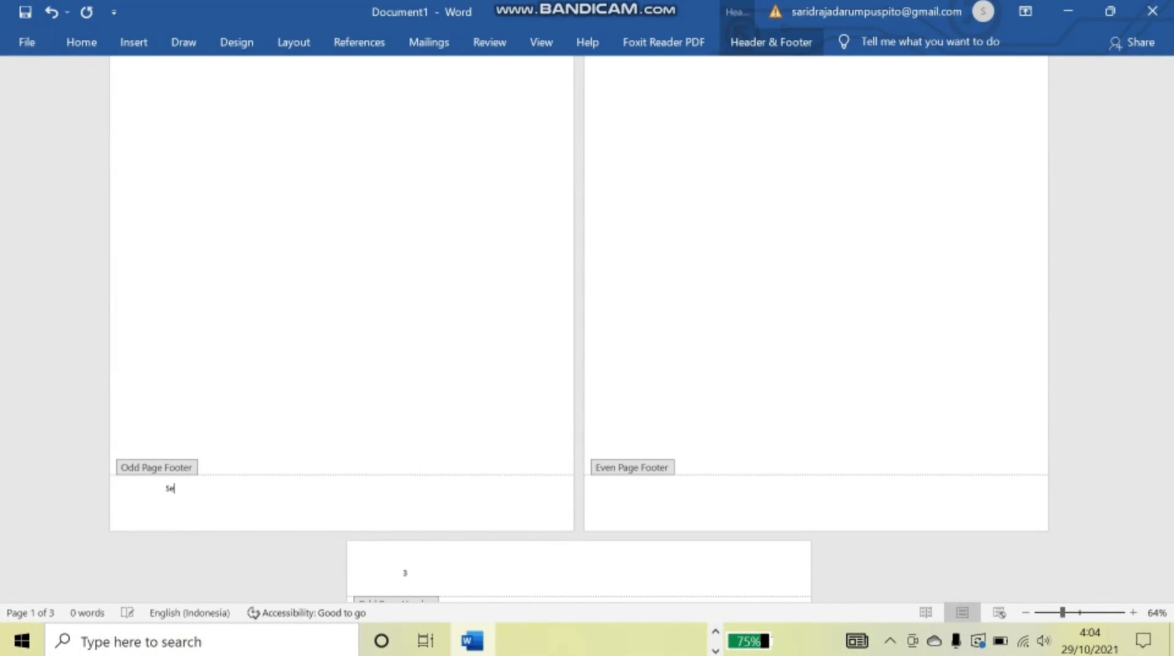
{"action": "scroll", "coordinate": [621, 493], "scroll_direction": "down", "scroll_amount": 7}
{"action": "double_click", "coordinate": [624, 475]}
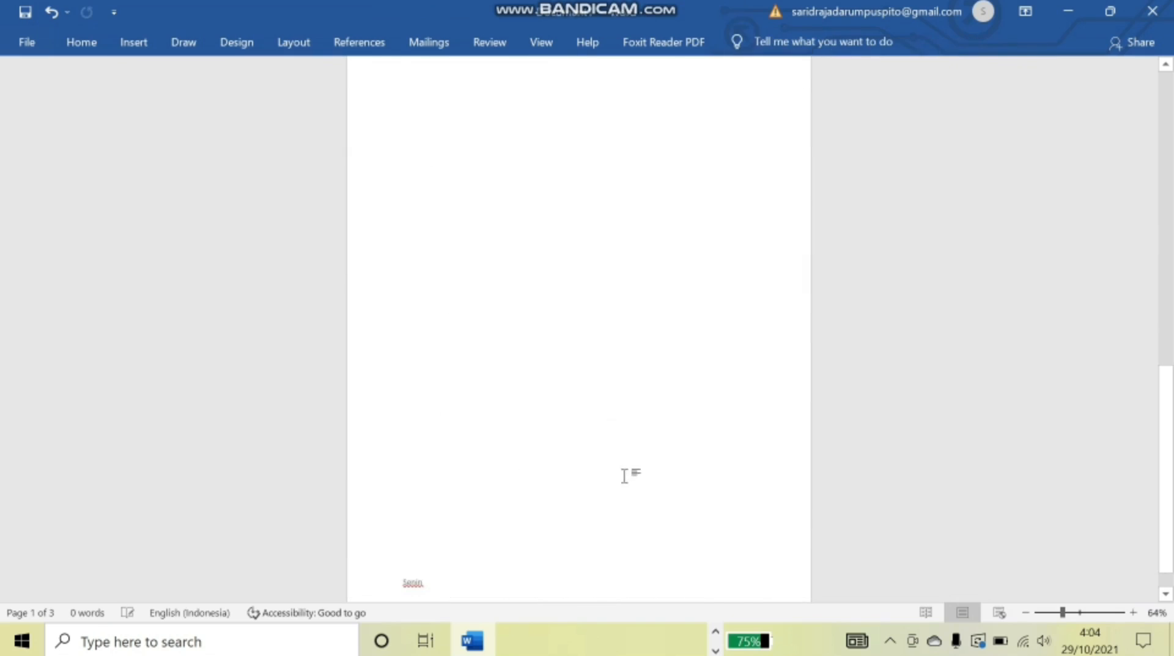
- Type 'Selasa' in the even-page footer and close footer editing
{"action": "scroll", "coordinate": [620, 391], "scroll_direction": "up", "scroll_amount": 3}
{"action": "double_click", "coordinate": [633, 215]}
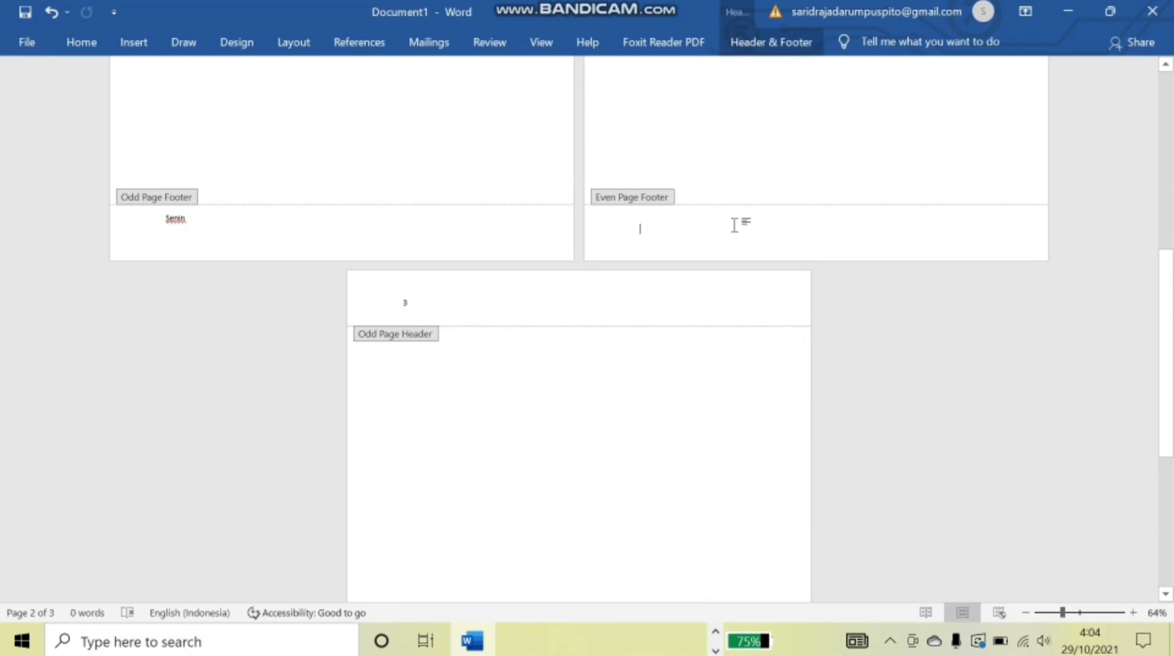
{"action": "type", "text": "Selasa"}
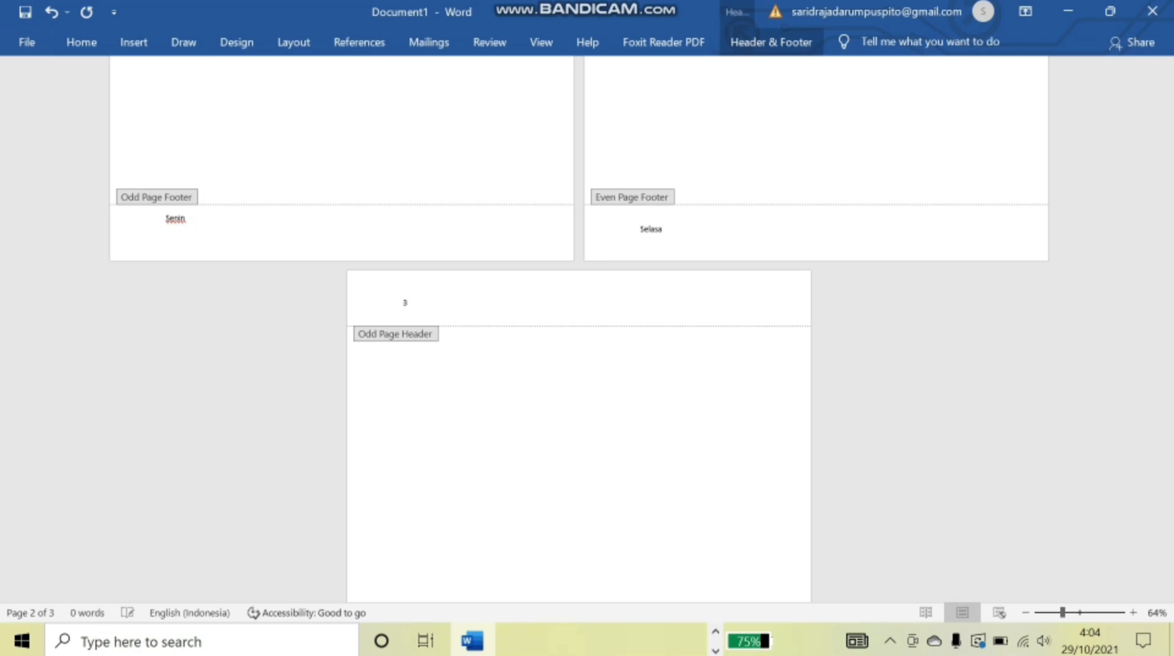
{"action": "scroll", "coordinate": [762, 223], "scroll_direction": "down", "scroll_amount": 3}
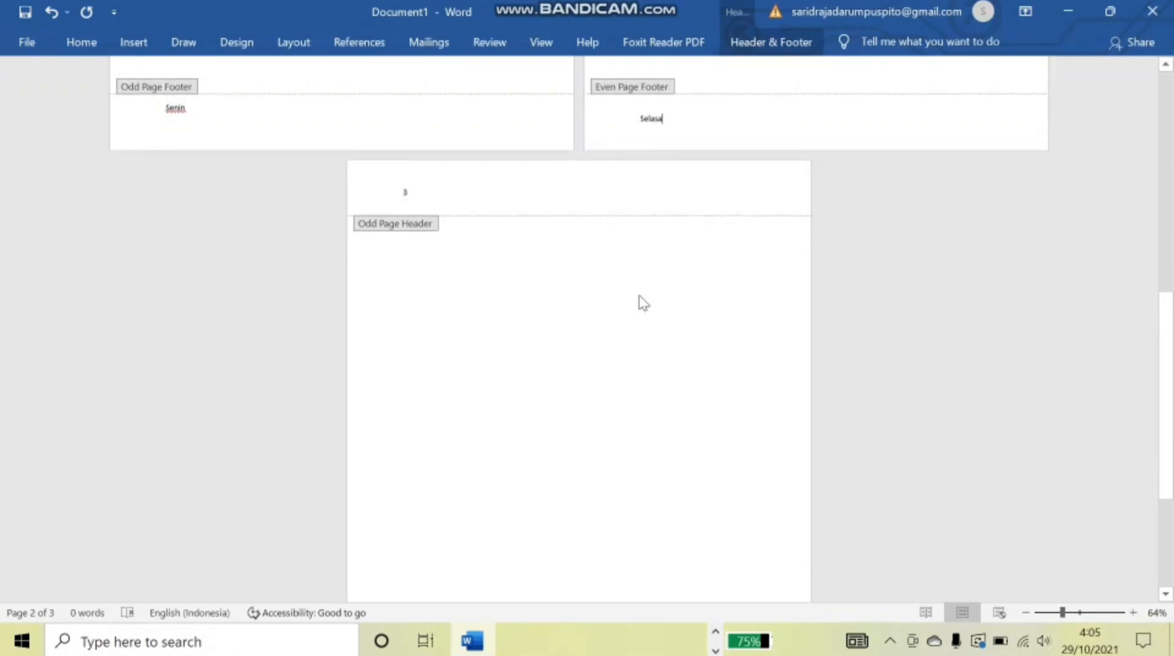
{"action": "scroll", "coordinate": [639, 304], "scroll_direction": "down", "scroll_amount": 5}
{"action": "scroll", "coordinate": [610, 384], "scroll_direction": "up", "scroll_amount": 2}
{"action": "scroll", "coordinate": [576, 359], "scroll_direction": "up", "scroll_amount": 2}
{"action": "scroll", "coordinate": [577, 370], "scroll_direction": "down", "scroll_amount": 5}
{"action": "double_click", "coordinate": [582, 382]}
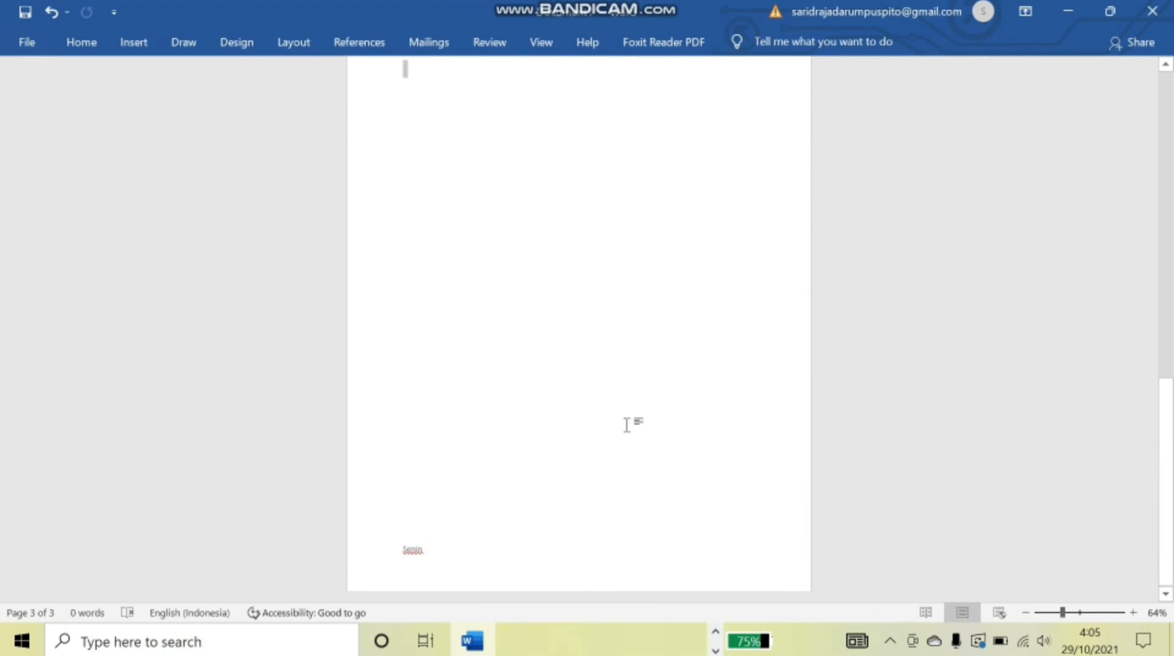
- Add a fourth page and scroll through the pages to check numbers and footers
{"action": "key", "text": "Return"}
{"action": "key", "text": "Return"}
{"action": "key", "text": "Return"}
{"action": "key", "text": "Return"}
{"action": "key", "text": "Return"}
{"action": "key", "text": "Return"}
{"action": "key", "text": "Return"}
{"action": "key", "text": "Return"}
{"action": "key", "text": "Return"}
{"action": "key", "text": "Return"}
{"action": "key", "text": "Return"}
{"action": "key", "text": "Return"}
{"action": "key", "text": "Return"}
{"action": "key", "text": "Return"}
{"action": "key", "text": "Return"}
{"action": "key", "text": "Return"}
{"action": "key", "text": "Return"}
{"action": "key", "text": "Return"}
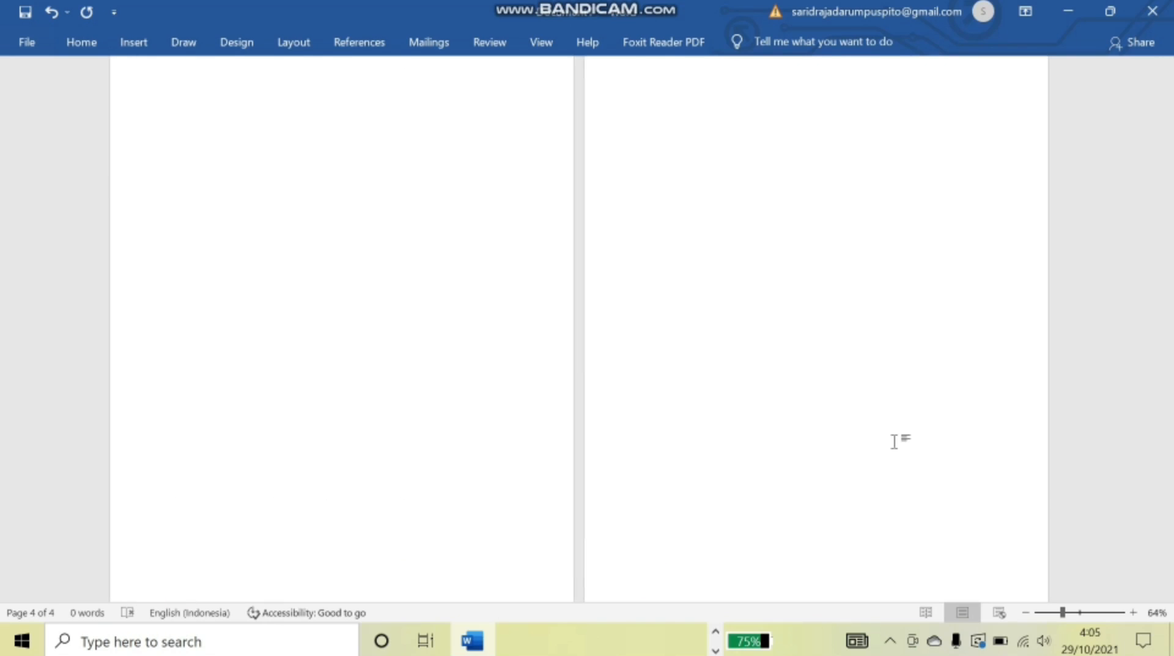
{"action": "scroll", "coordinate": [953, 480], "scroll_direction": "down", "scroll_amount": 1}
{"action": "scroll", "coordinate": [774, 469], "scroll_direction": "up", "scroll_amount": 12}
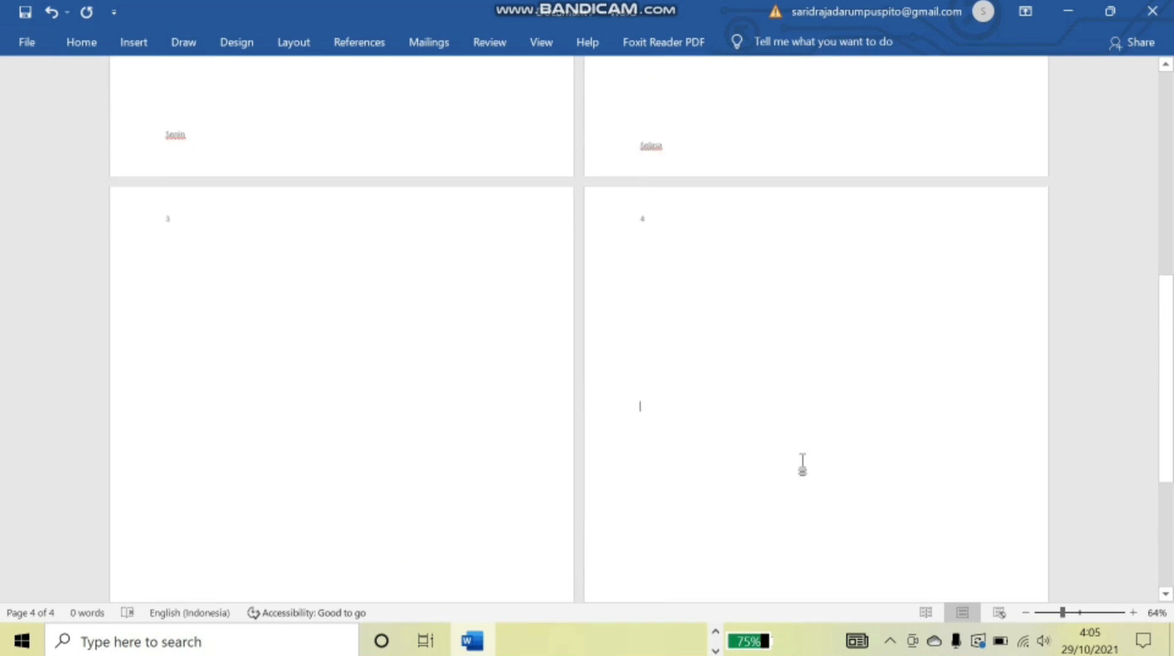
{"action": "scroll", "coordinate": [823, 428], "scroll_direction": "up", "scroll_amount": 2}
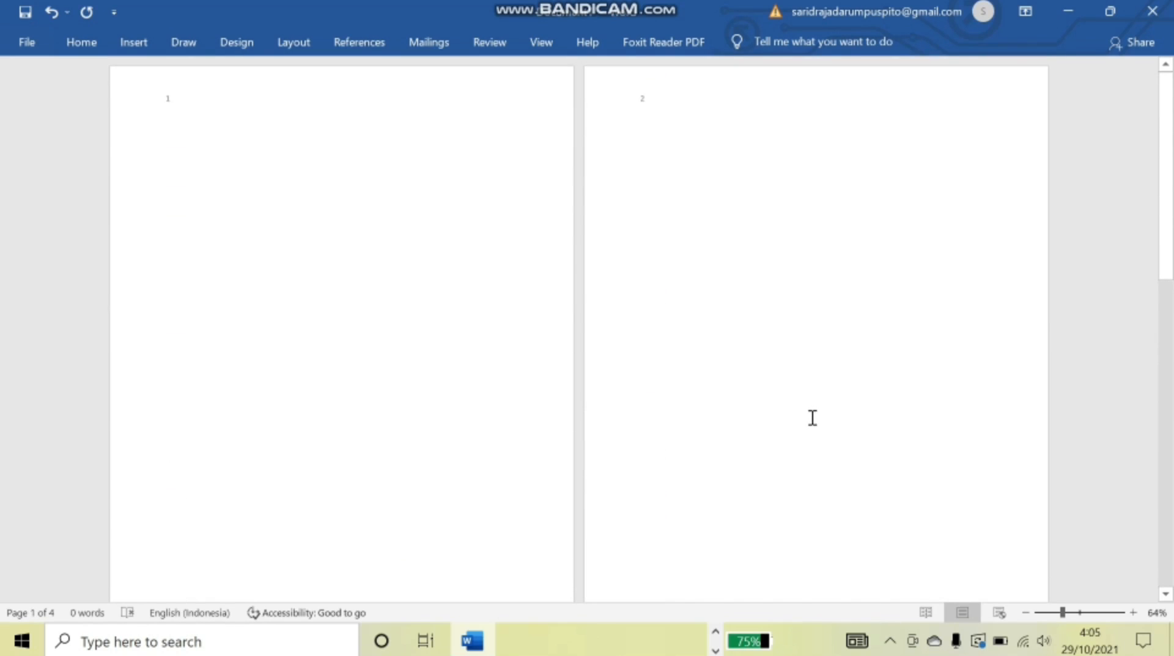
{"action": "scroll", "coordinate": [632, 288], "scroll_direction": "down", "scroll_amount": 9}
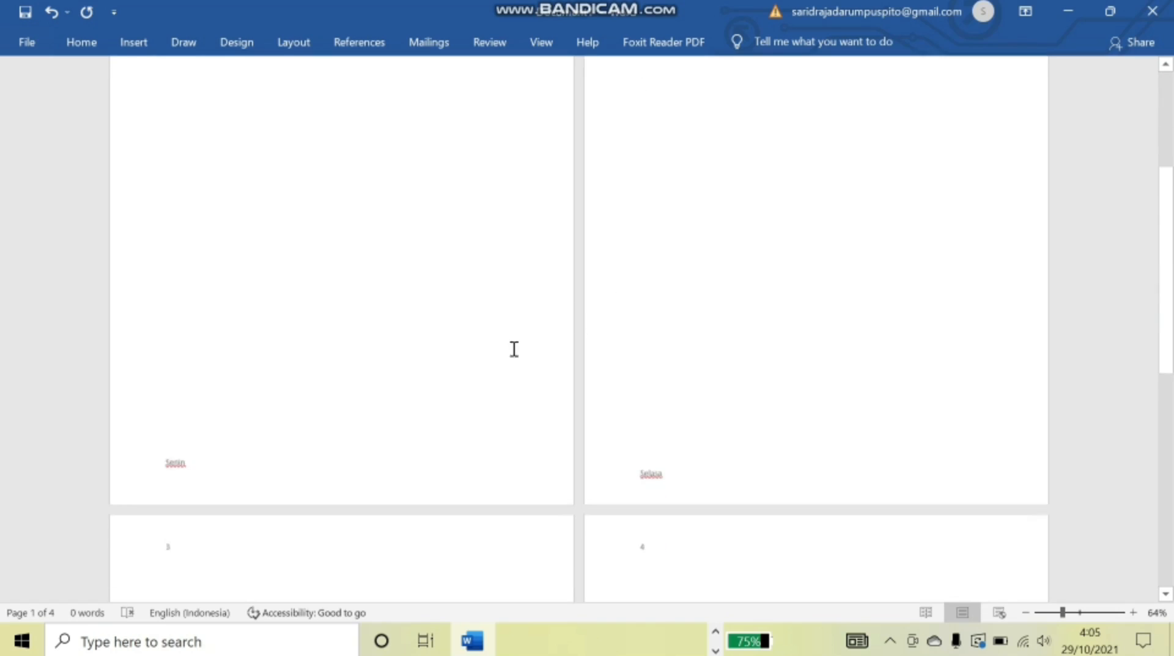
{"action": "scroll", "coordinate": [306, 396], "scroll_direction": "down", "scroll_amount": 6}
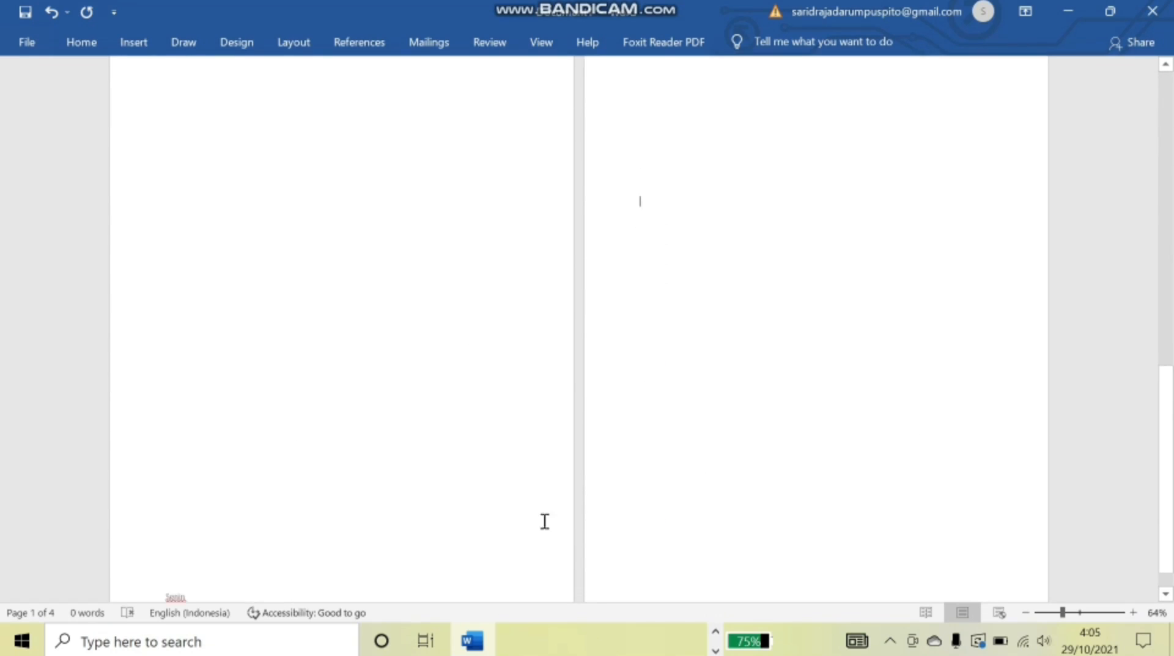
{"action": "scroll", "coordinate": [671, 538], "scroll_direction": "up", "scroll_amount": 15}
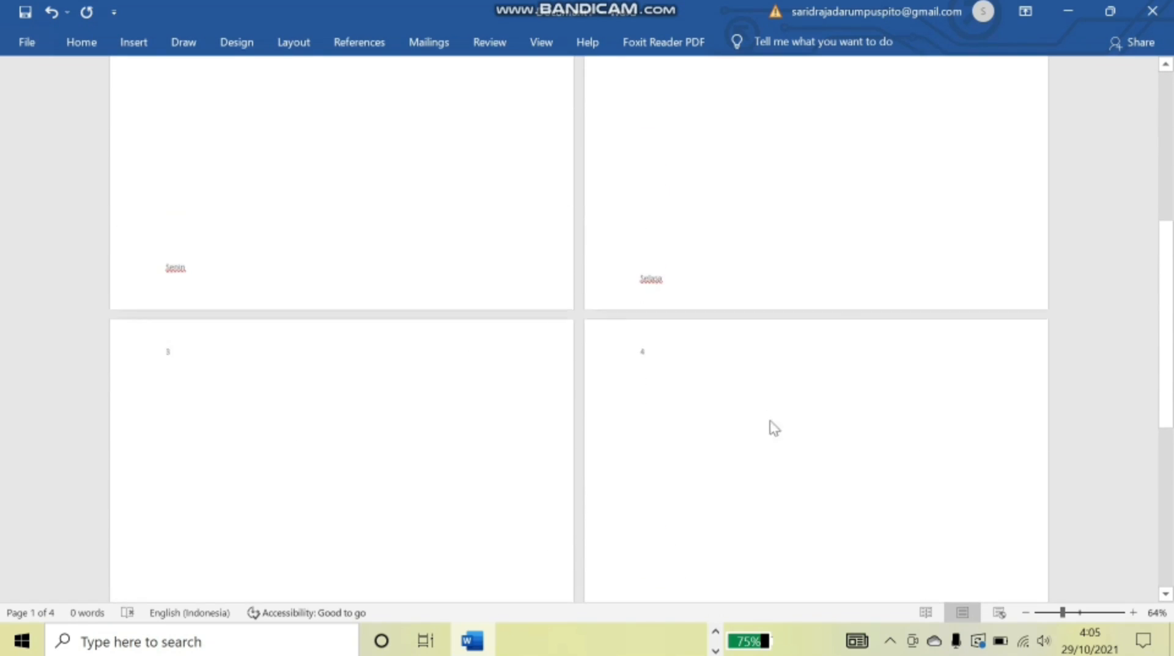
{"action": "scroll", "coordinate": [383, 215], "scroll_direction": "up", "scroll_amount": 1}
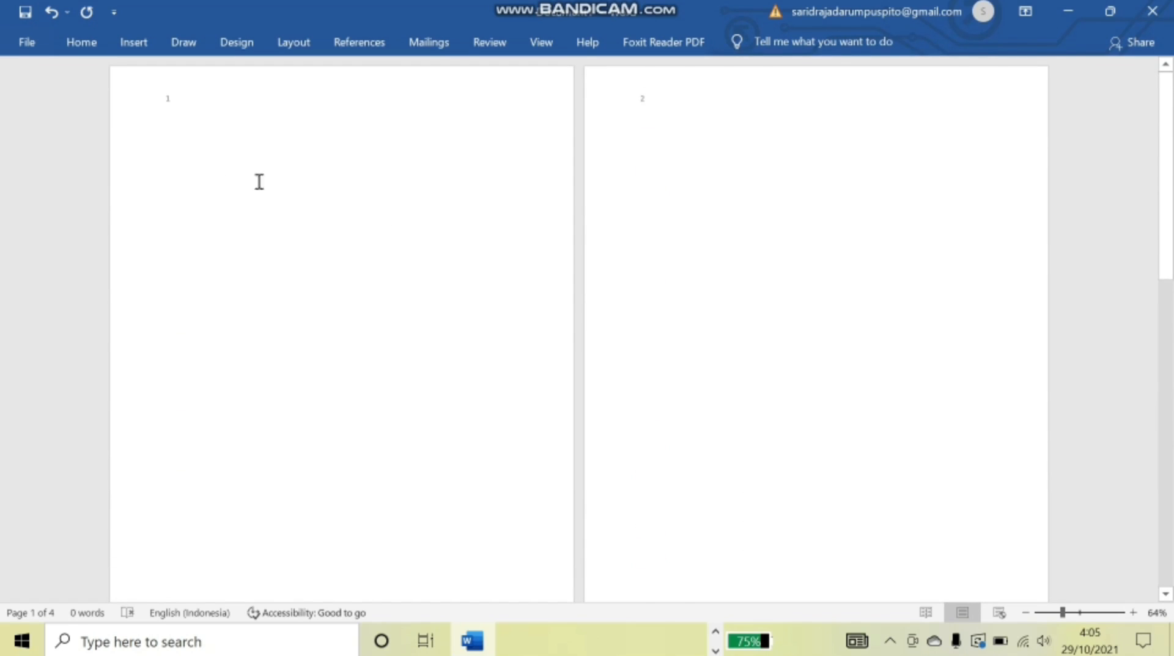
{"action": "scroll", "coordinate": [668, 294], "scroll_direction": "down", "scroll_amount": 10}
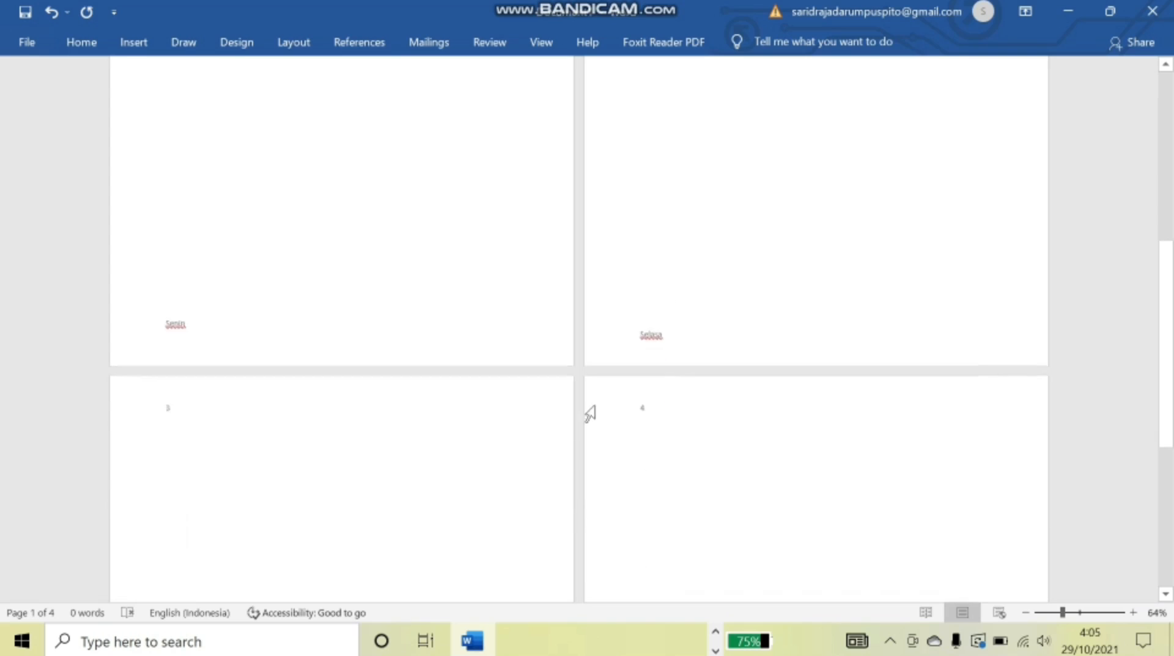
{"action": "scroll", "coordinate": [611, 393], "scroll_direction": "down", "scroll_amount": 3}
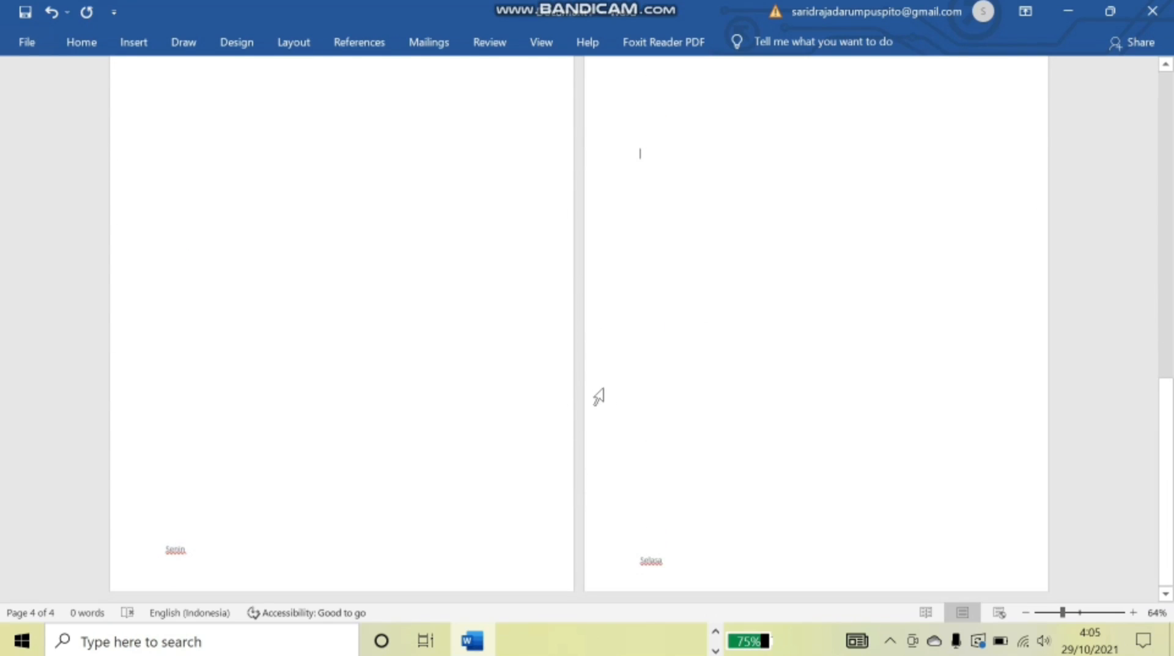
- Scroll back up through the document and restore Bandicam from the hidden taskbar icons
{"action": "scroll", "coordinate": [749, 397], "scroll_direction": "up", "scroll_amount": 12}
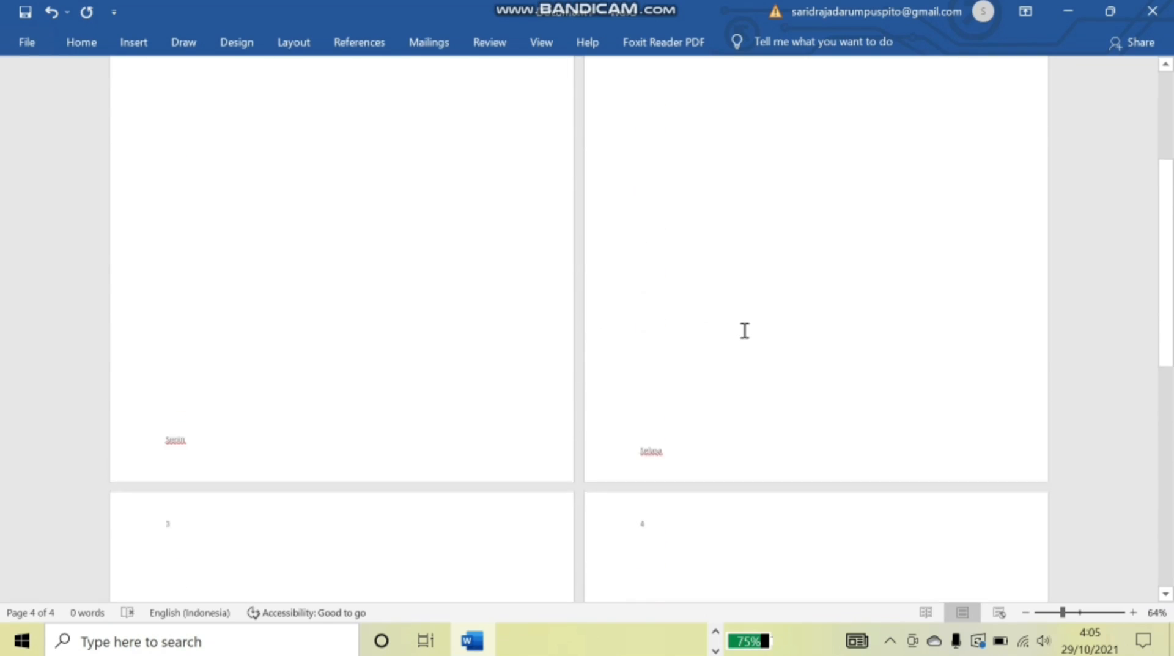
{"action": "scroll", "coordinate": [723, 286], "scroll_direction": "up", "scroll_amount": 2}
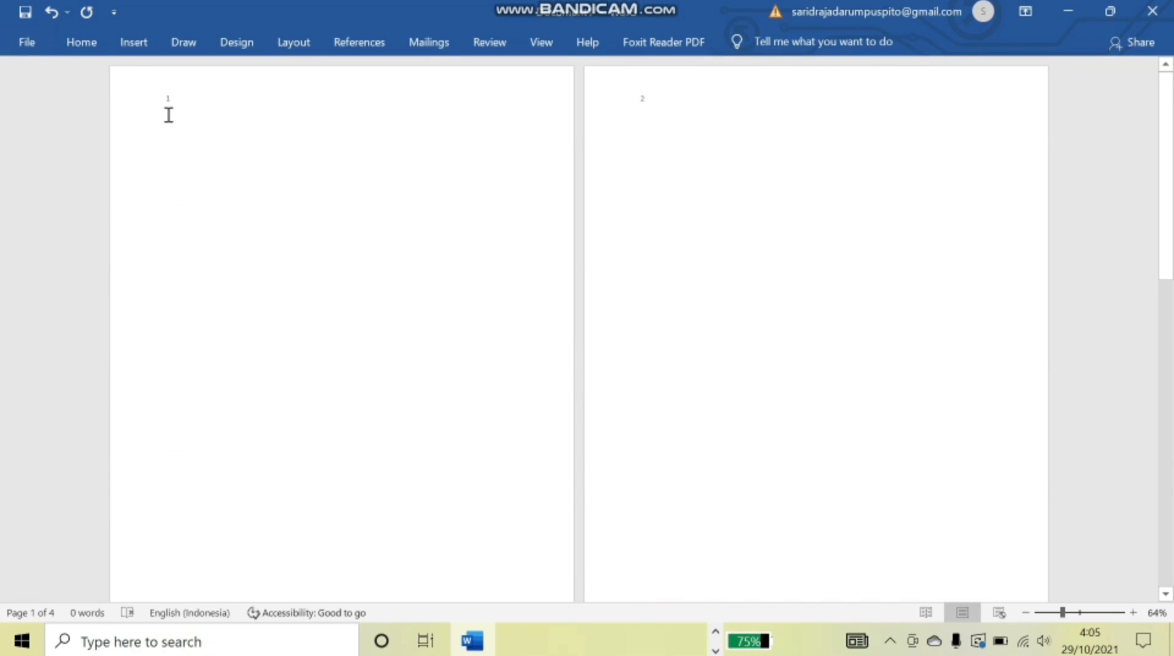
{"action": "scroll", "coordinate": [265, 427], "scroll_direction": "down", "scroll_amount": 3}
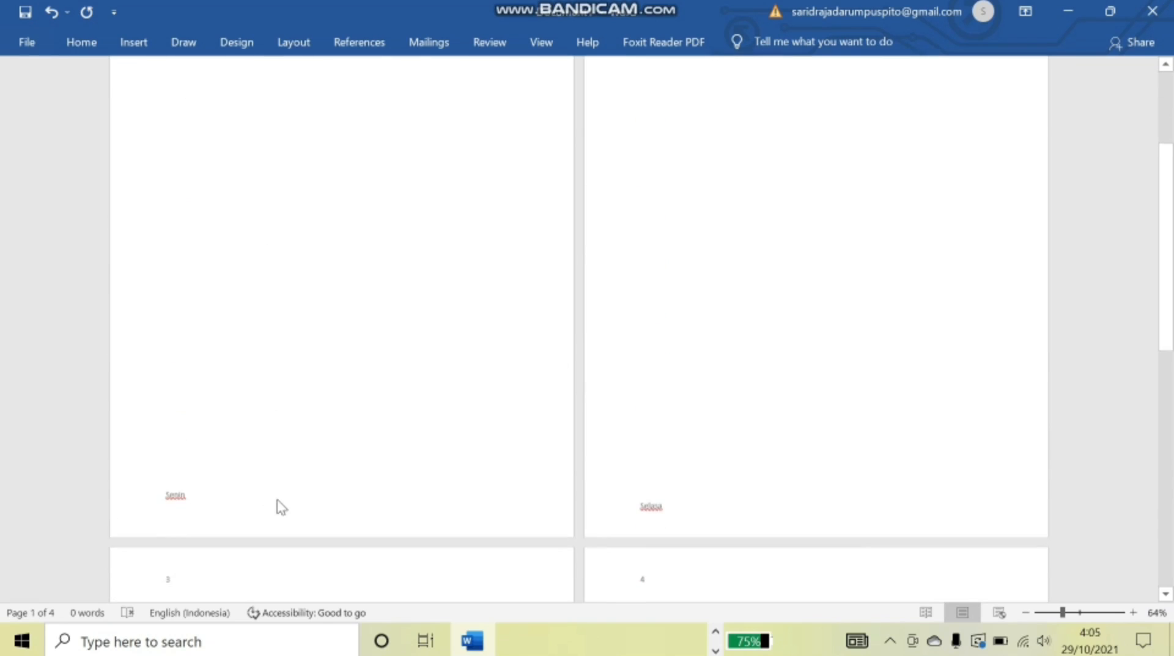
{"action": "scroll", "coordinate": [488, 414], "scroll_direction": "down", "scroll_amount": 3}
{"action": "scroll", "coordinate": [716, 507], "scroll_direction": "up", "scroll_amount": 4}
{"action": "scroll", "coordinate": [734, 441], "scroll_direction": "up", "scroll_amount": 3}
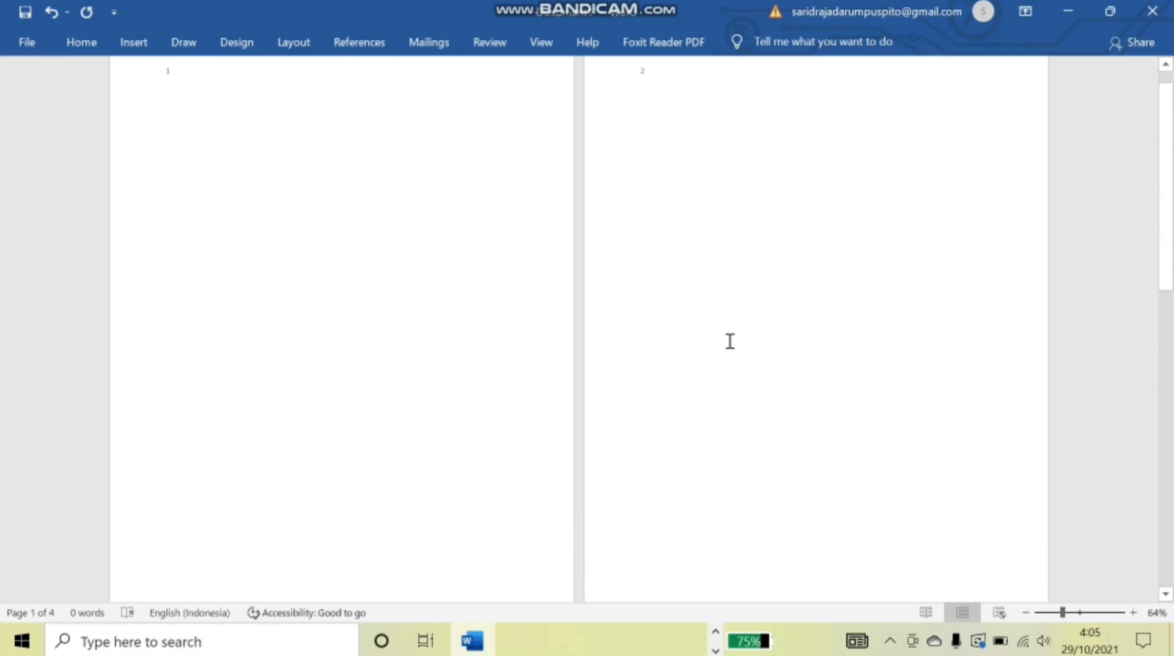
{"action": "scroll", "coordinate": [734, 306], "scroll_direction": "up", "scroll_amount": 1}
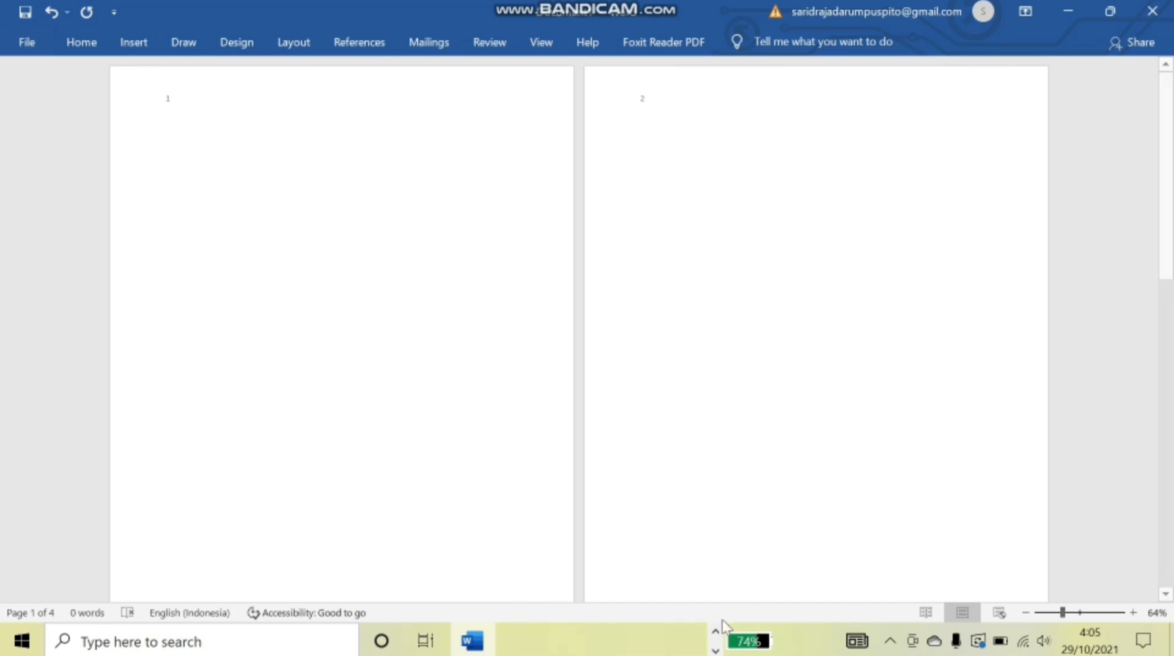
{"action": "left_click", "coordinate": [715, 630]}
{"action": "left_click", "coordinate": [686, 640]}
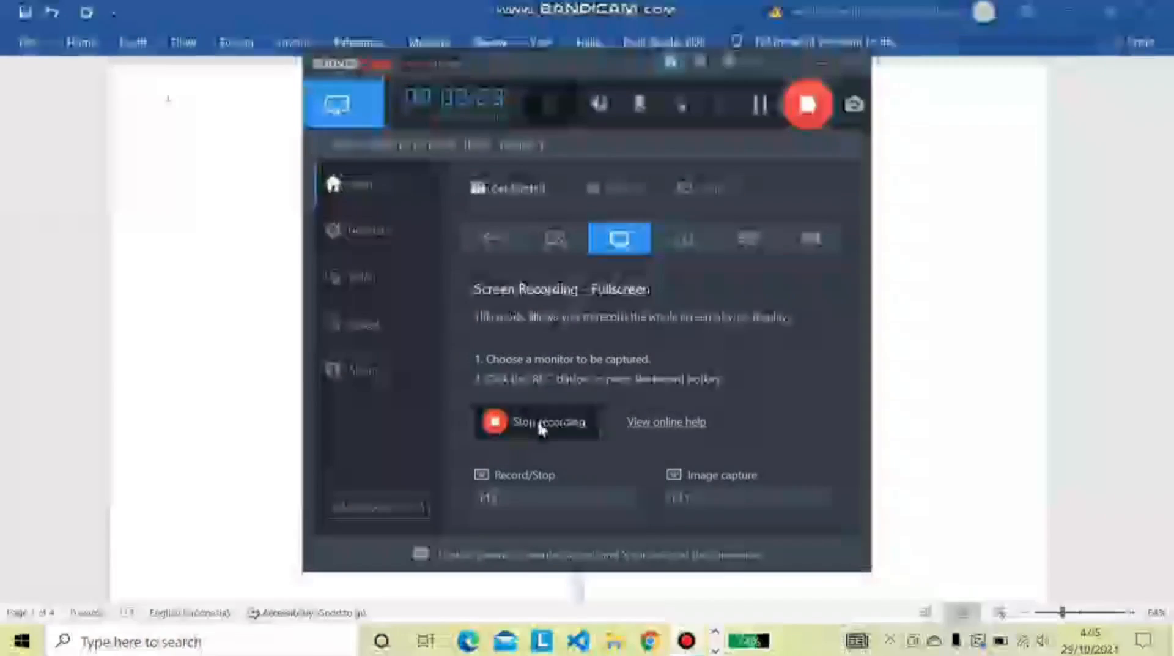